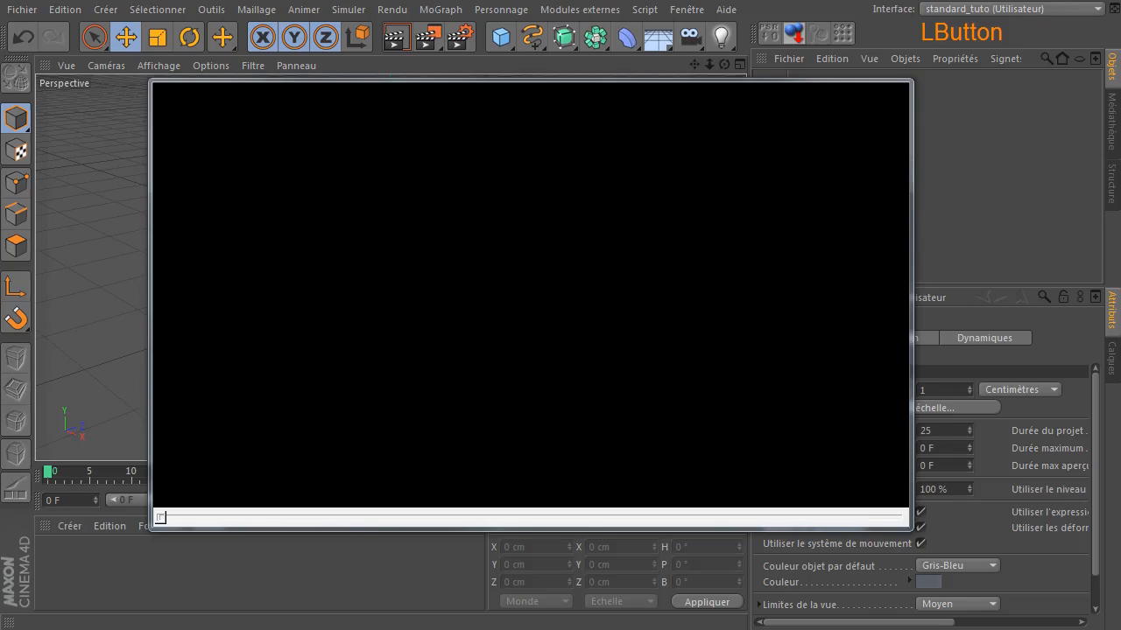
# - Play through the C4D logo animation preview and quit the video player
pyautogui.moveTo(753, 298); pyautogui.dragTo(541, 266)
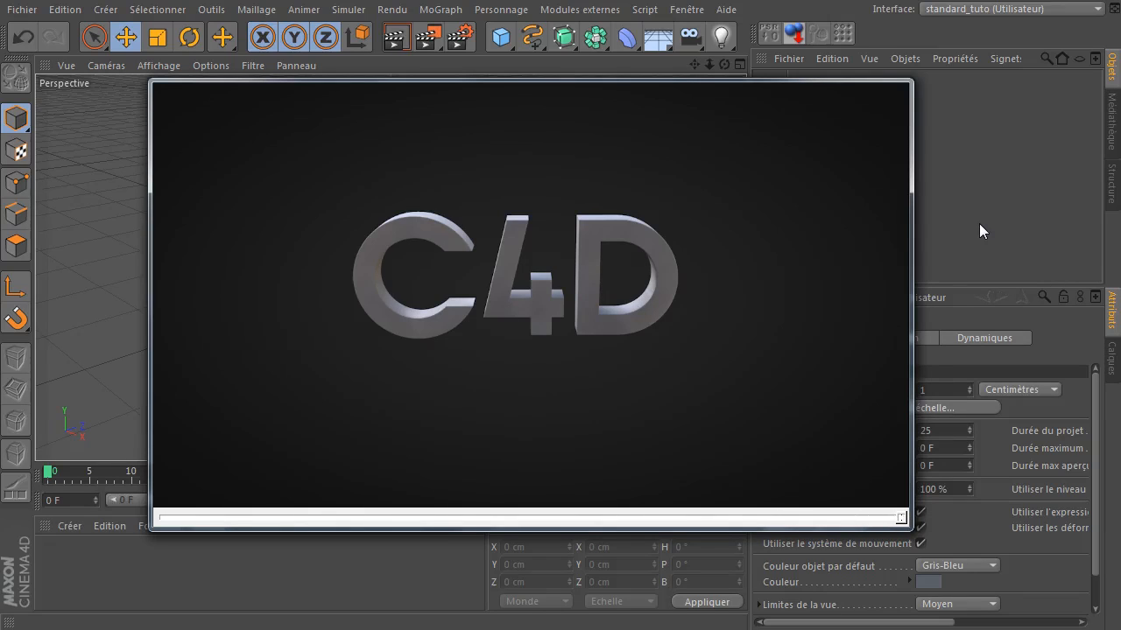
pyautogui.click(465, 274)
pyautogui.moveTo(1116, 315); pyautogui.dragTo(441, 269)
pyautogui.click(518, 410)
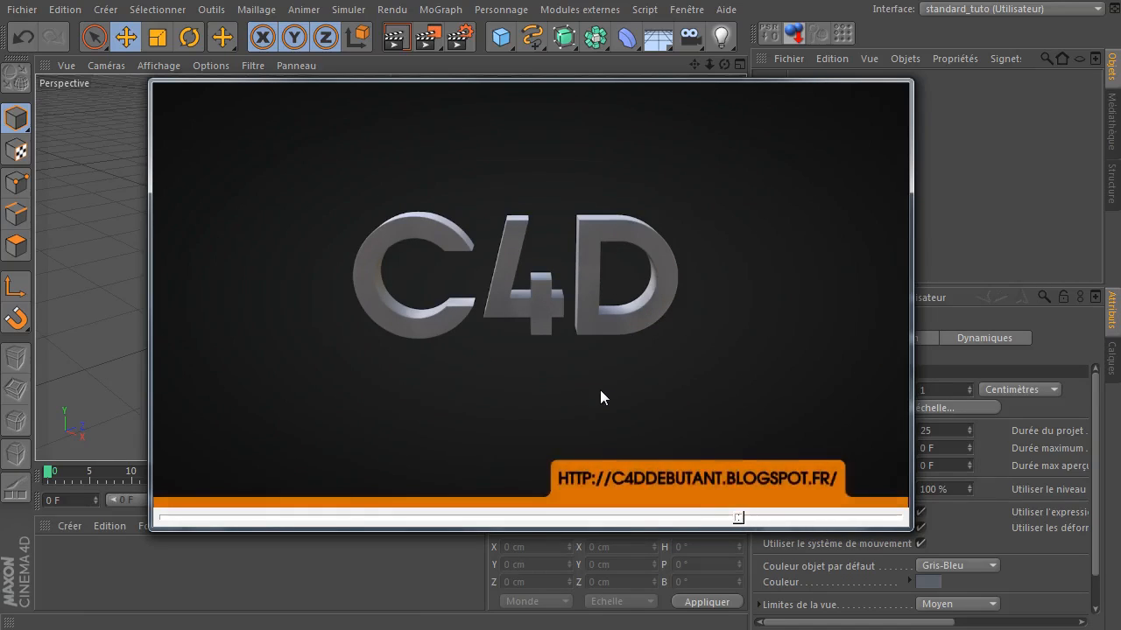
pyautogui.rightClick(728, 250)
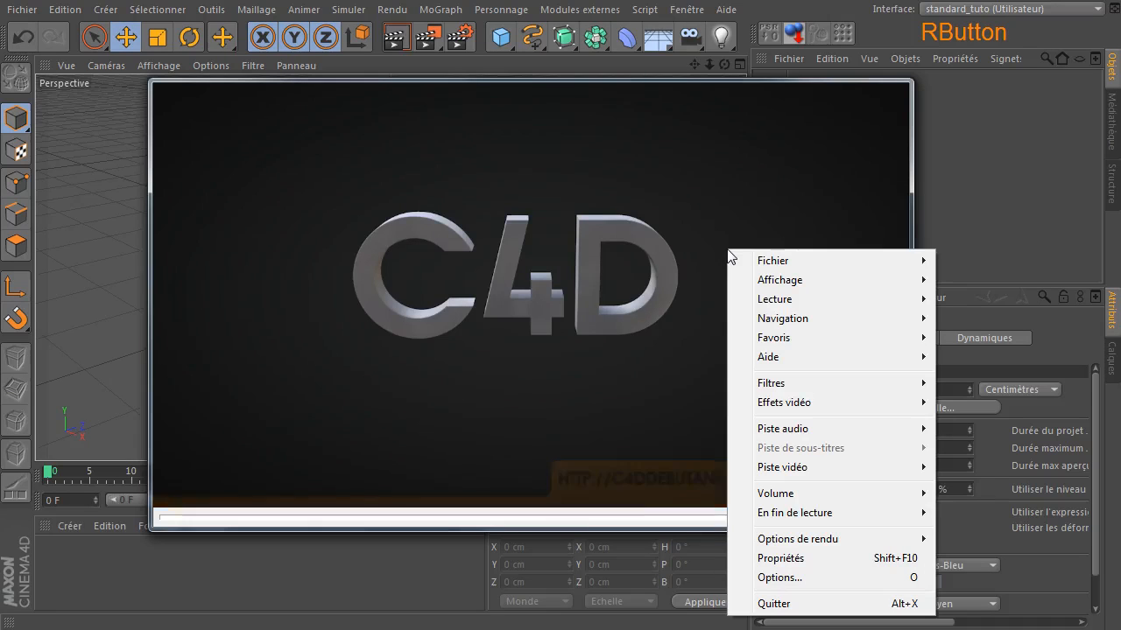
pyautogui.click(774, 604)
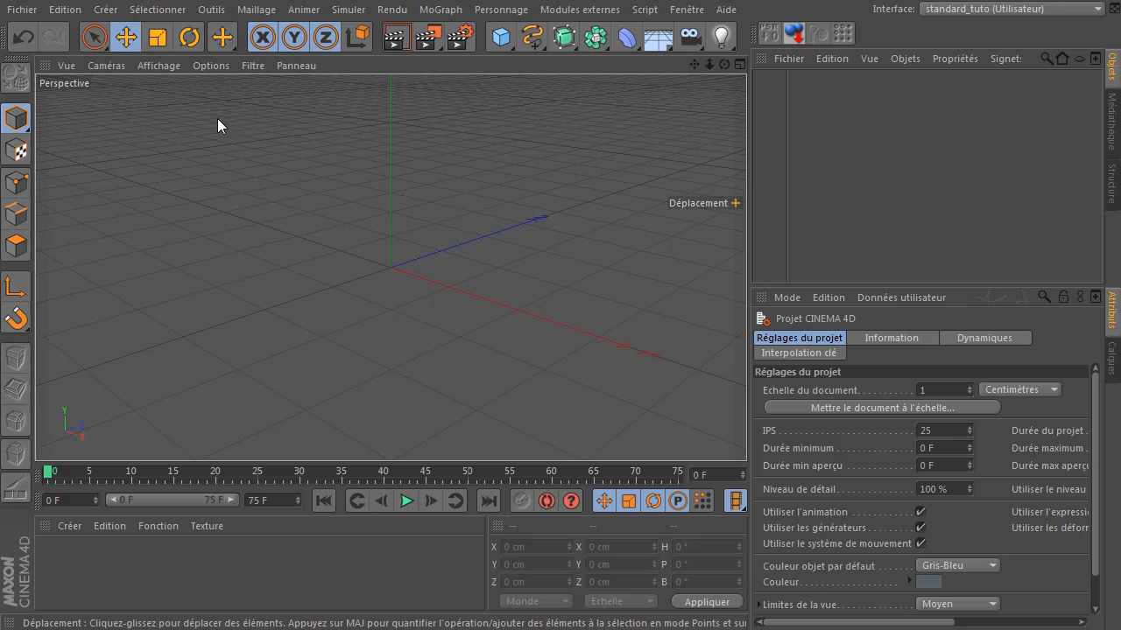
pyautogui.click(105, 10)
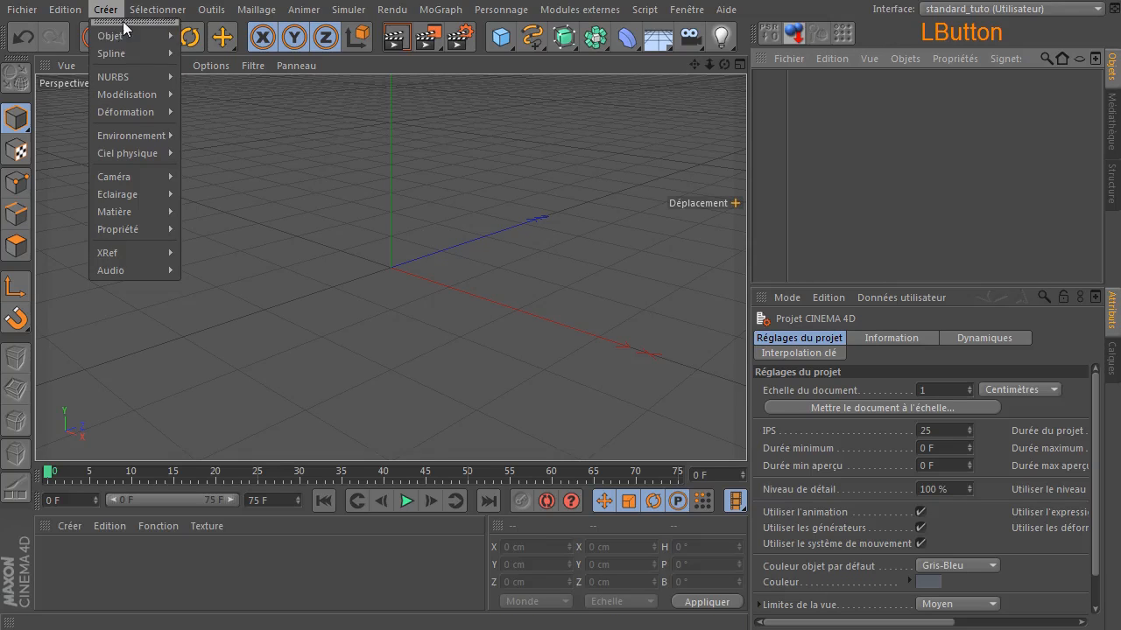
pyautogui.moveTo(168, 269)
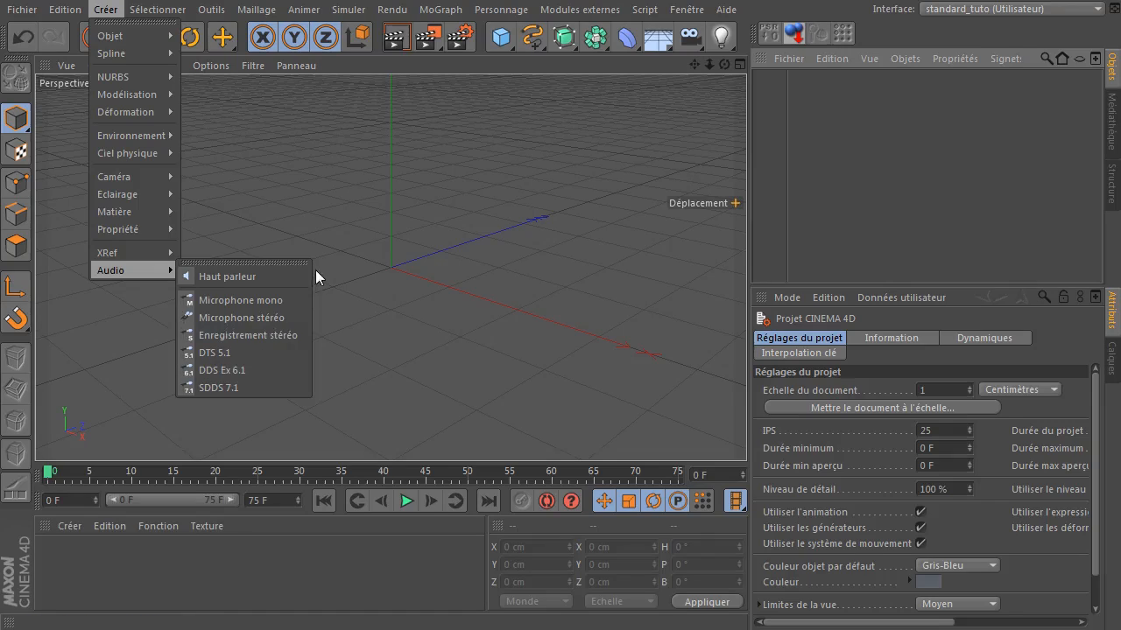
pyautogui.click(409, 288)
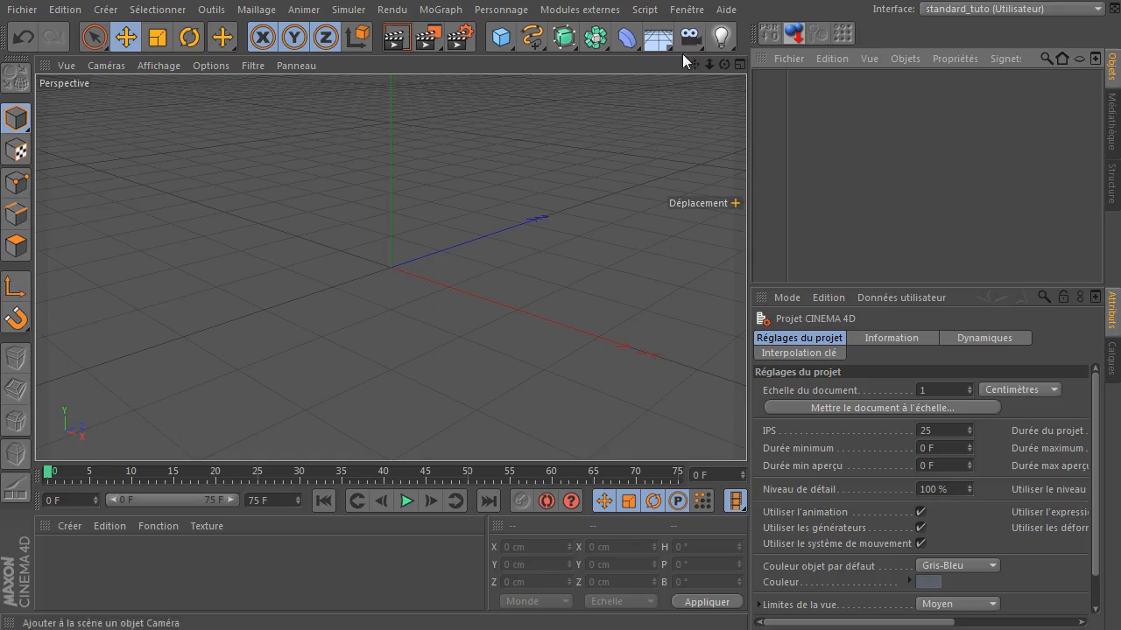
# - Open the timeline window (Ligne temporelle) to look at it and close it again
pyautogui.click(687, 9)
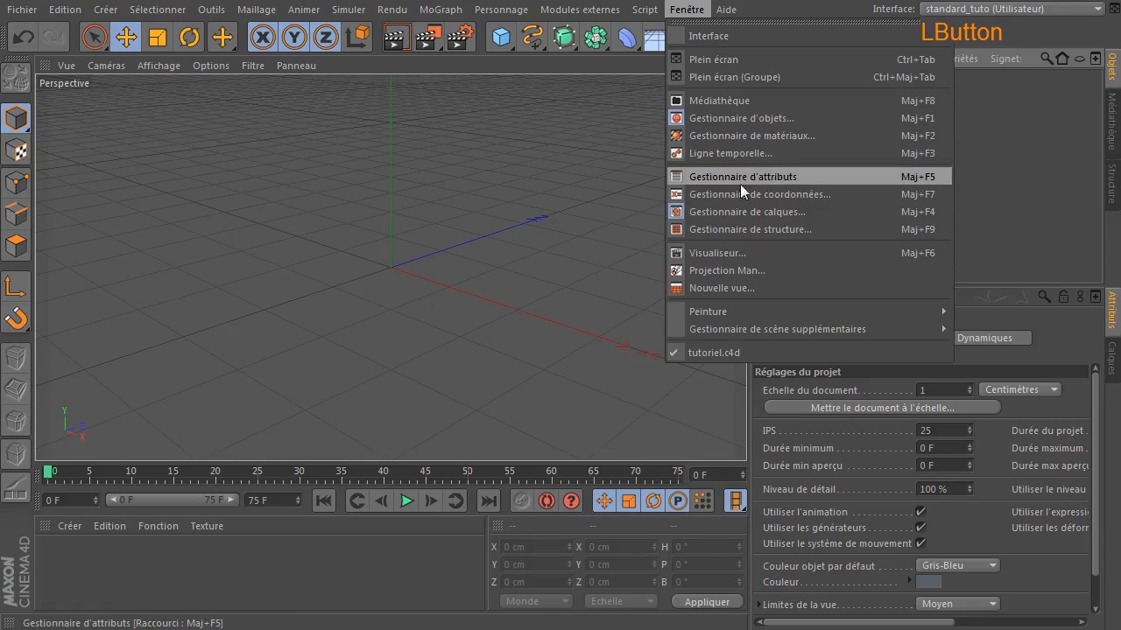
pyautogui.click(776, 152)
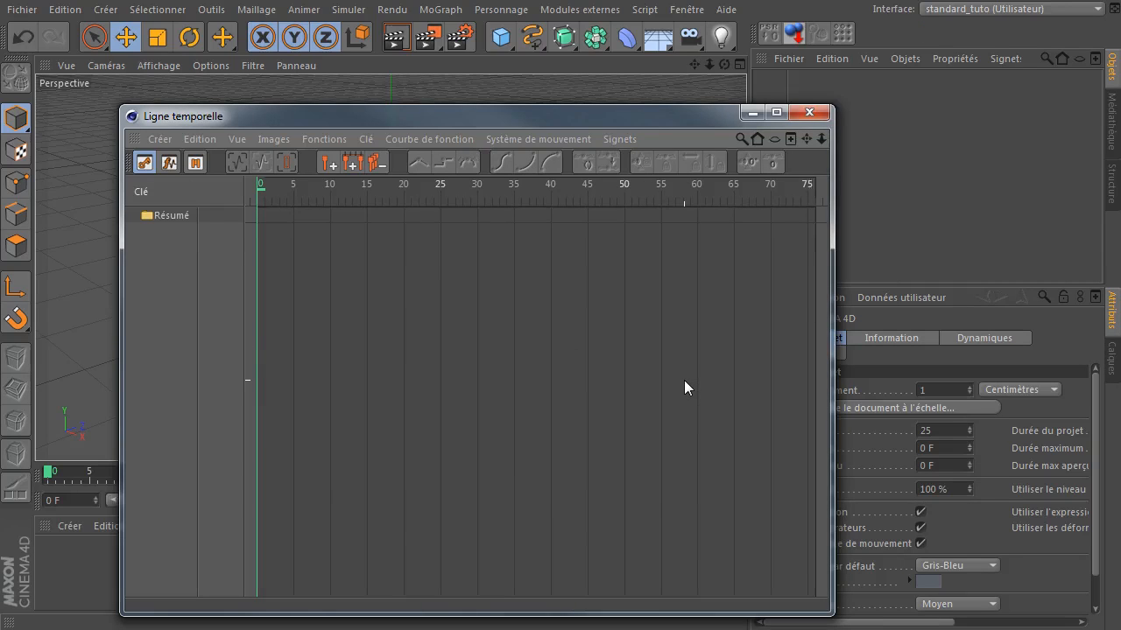
pyautogui.click(823, 118)
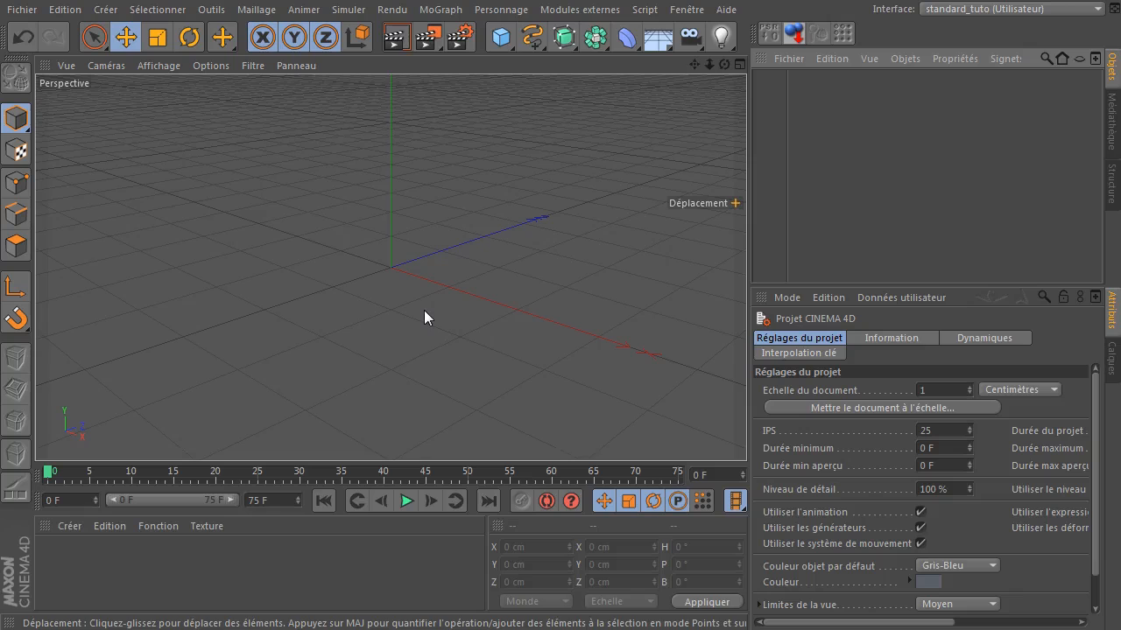
pyautogui.click(961, 412)
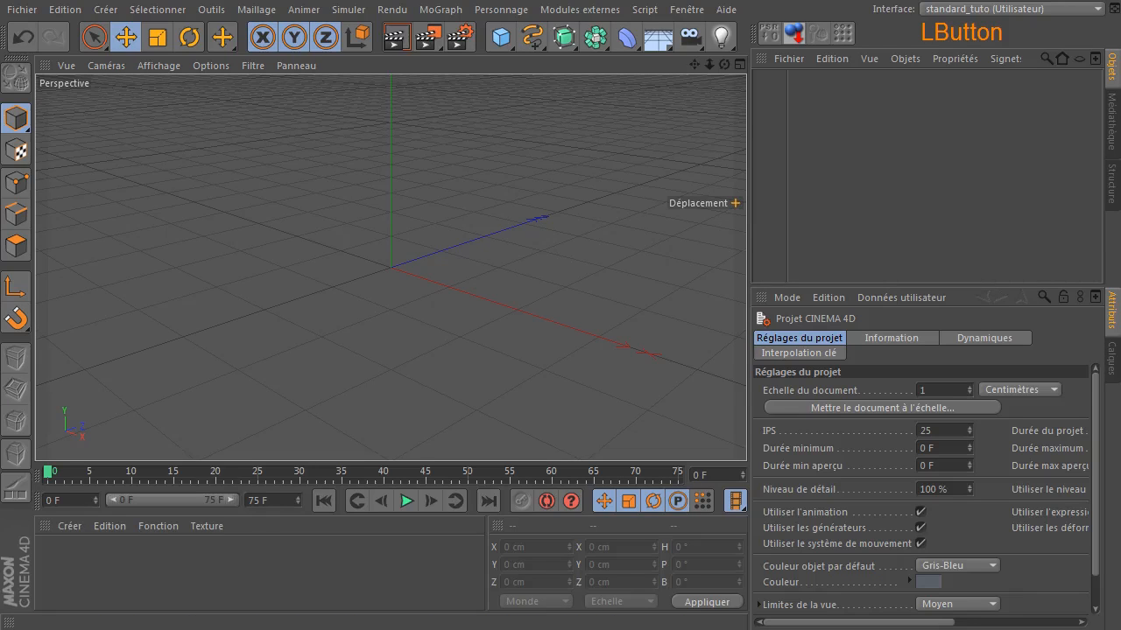
pyautogui.press('Delete')
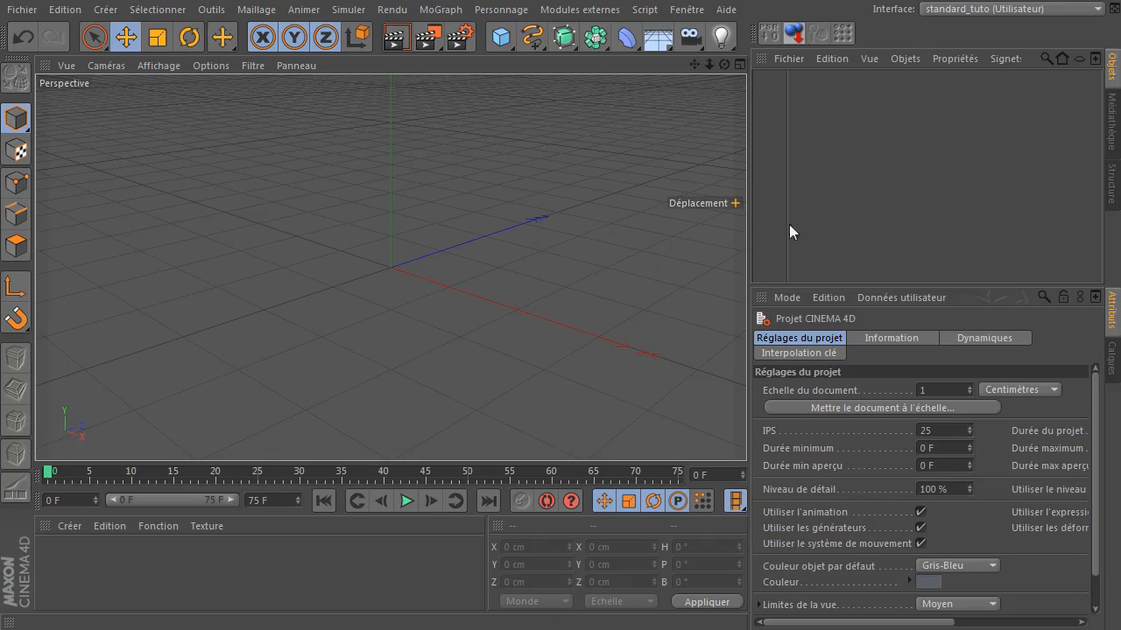
pyautogui.click(440, 10)
pyautogui.moveTo(490, 36)
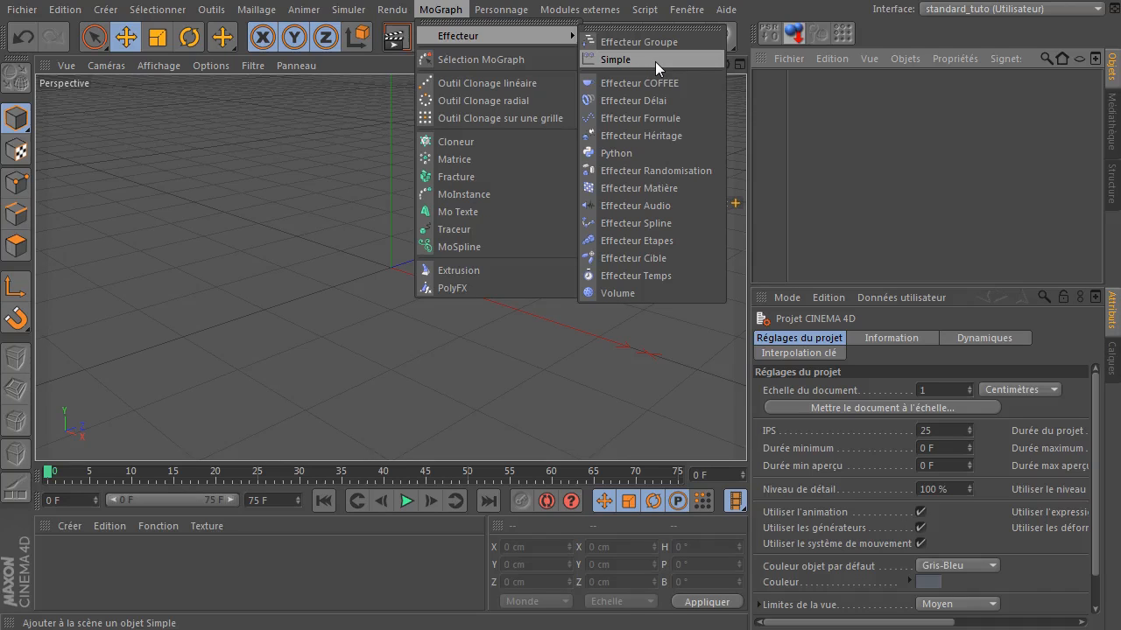
pyautogui.click(876, 134)
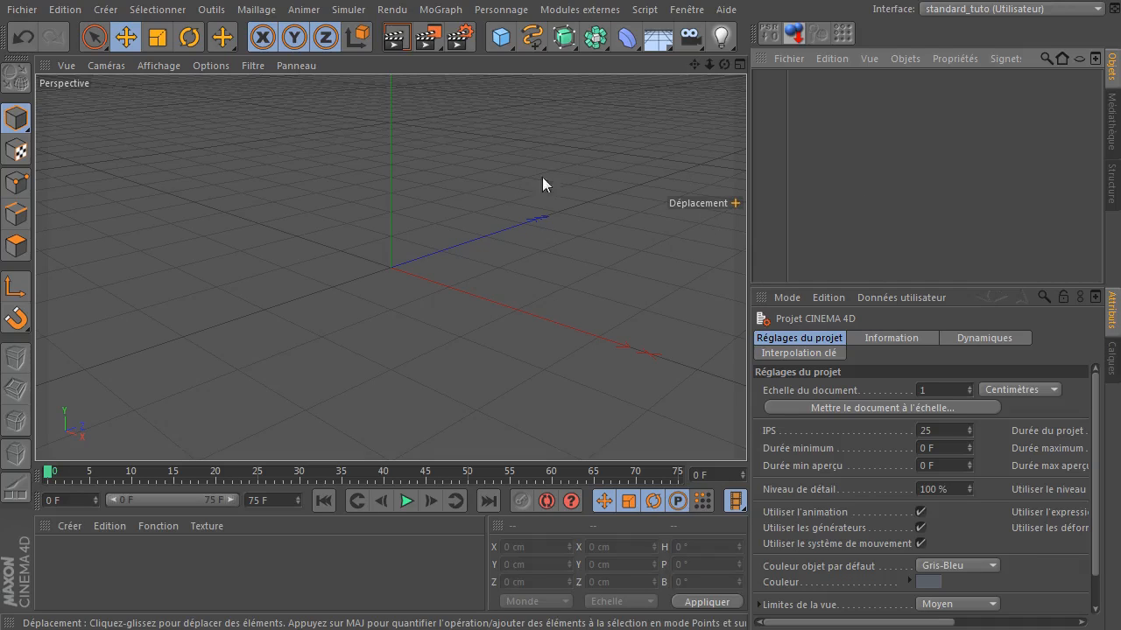
# - Add a Mo Texte object to the scene and set its text to 4
pyautogui.click(439, 10)
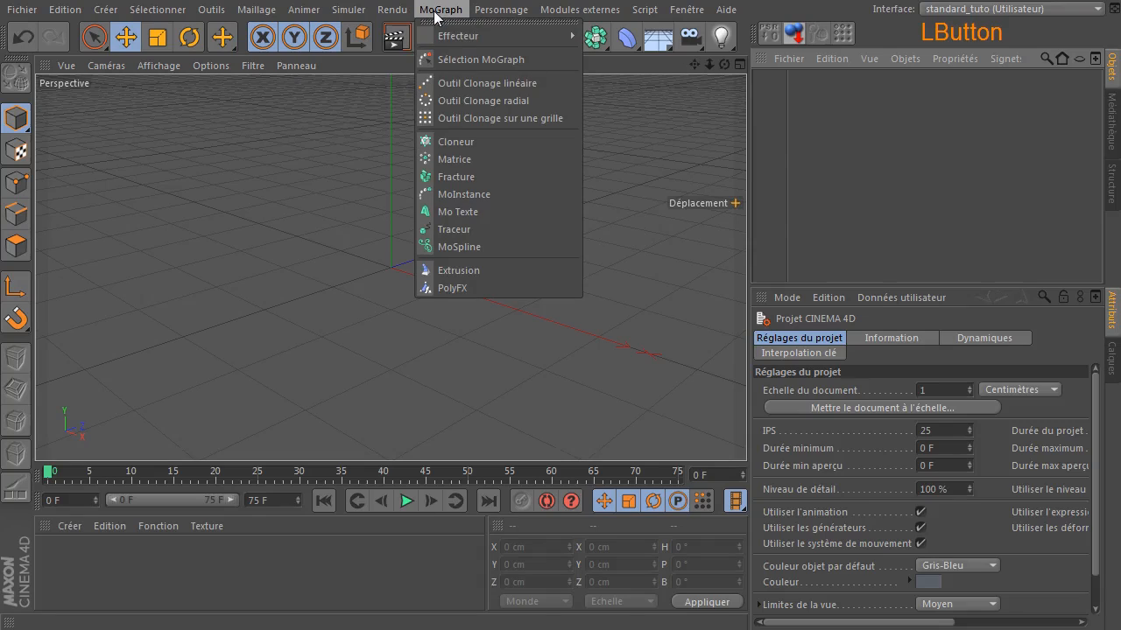
pyautogui.click(448, 214)
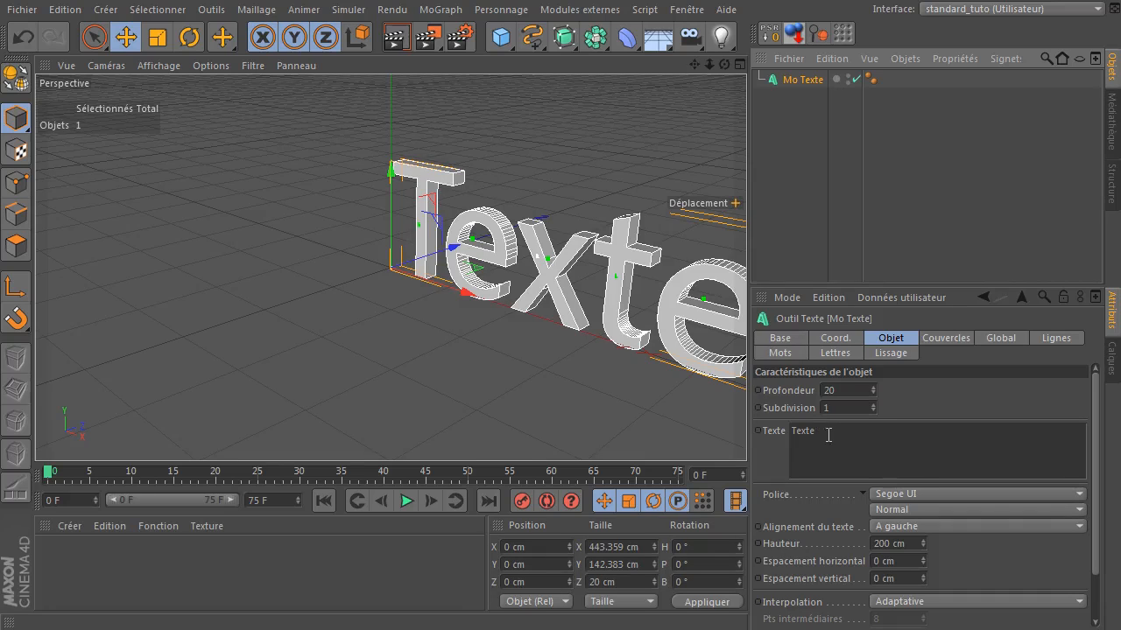
pyautogui.doubleClick(830, 432)
pyautogui.write('4')
pyautogui.click(793, 225)
pyautogui.click(799, 80)
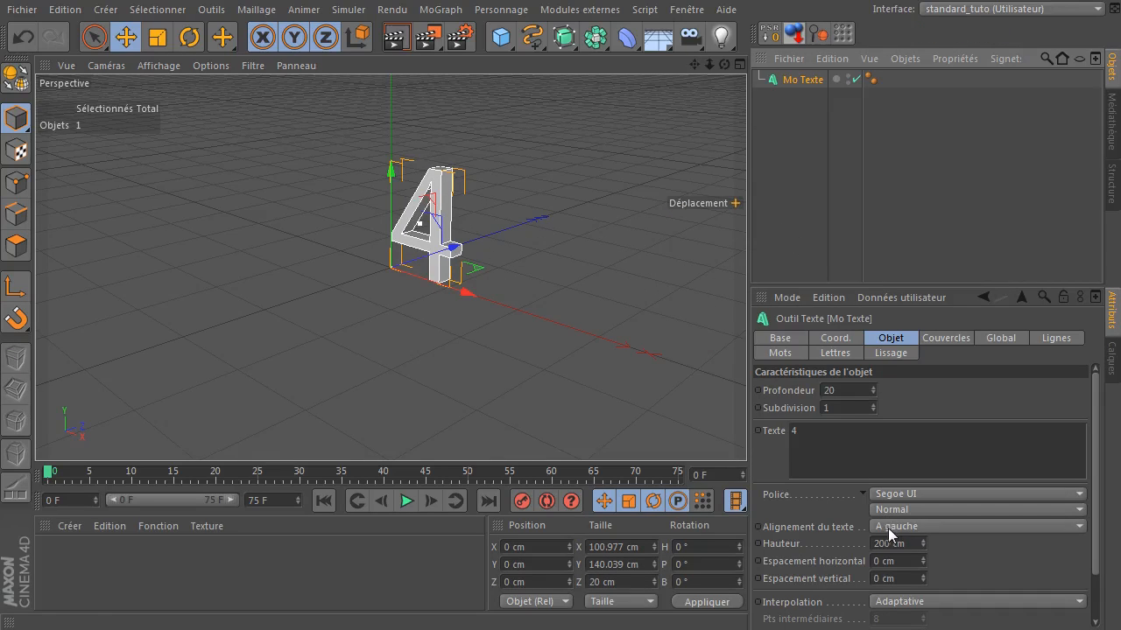
# - Set the text object's alignment to Centré and its font to Opificio
pyautogui.click(888, 526)
pyautogui.click(892, 561)
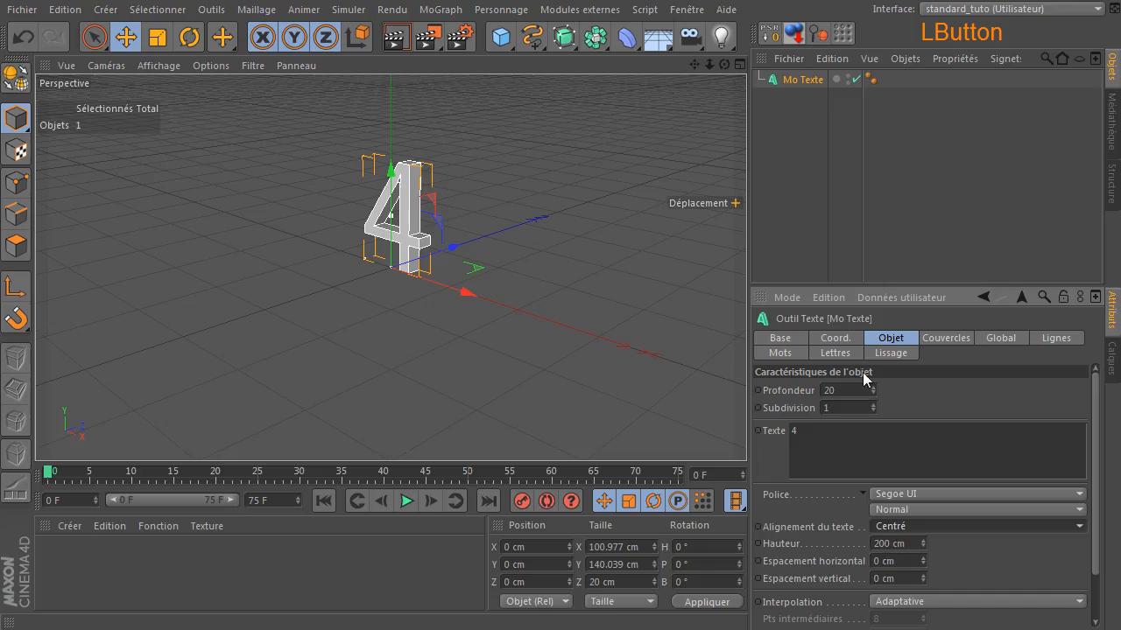
pyautogui.click(960, 496)
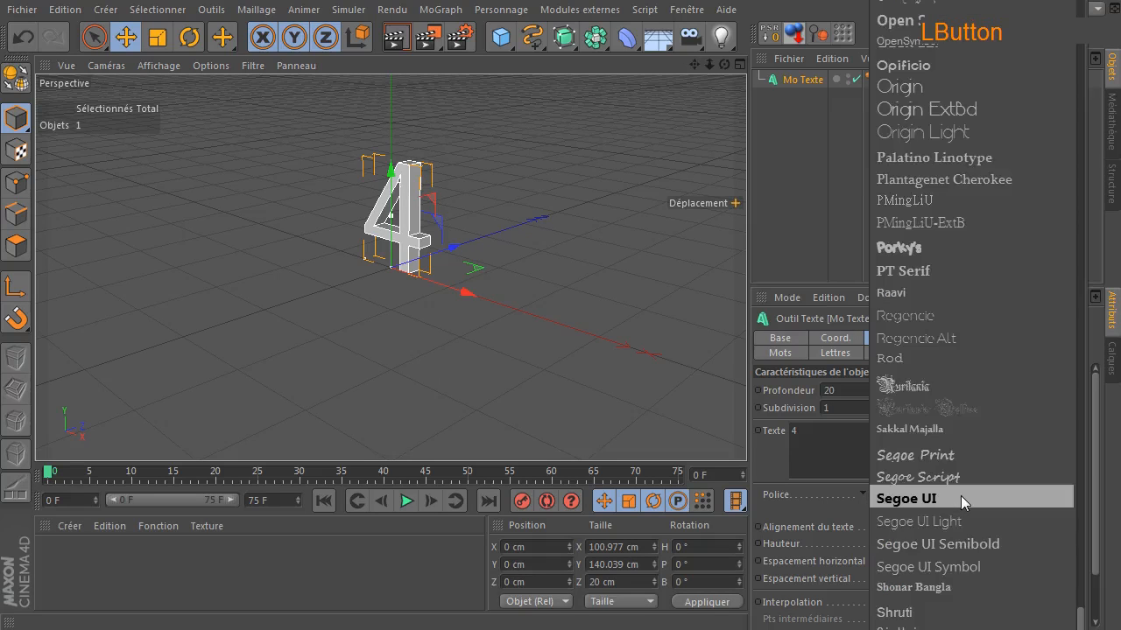
pyautogui.scroll(2, 960, 465)
pyautogui.scroll(2, 961, 438)
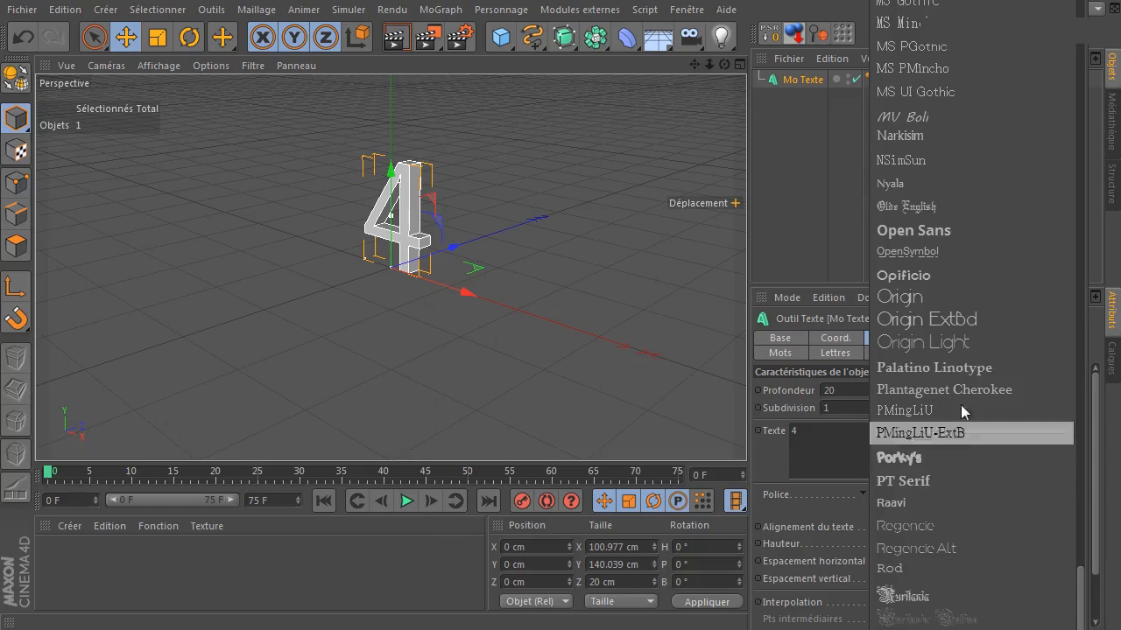
pyautogui.click(943, 272)
# - Set the extrusion depth (Profondeur) of the text object to 40
pyautogui.moveTo(724, 63); pyautogui.dragTo(741, 100)
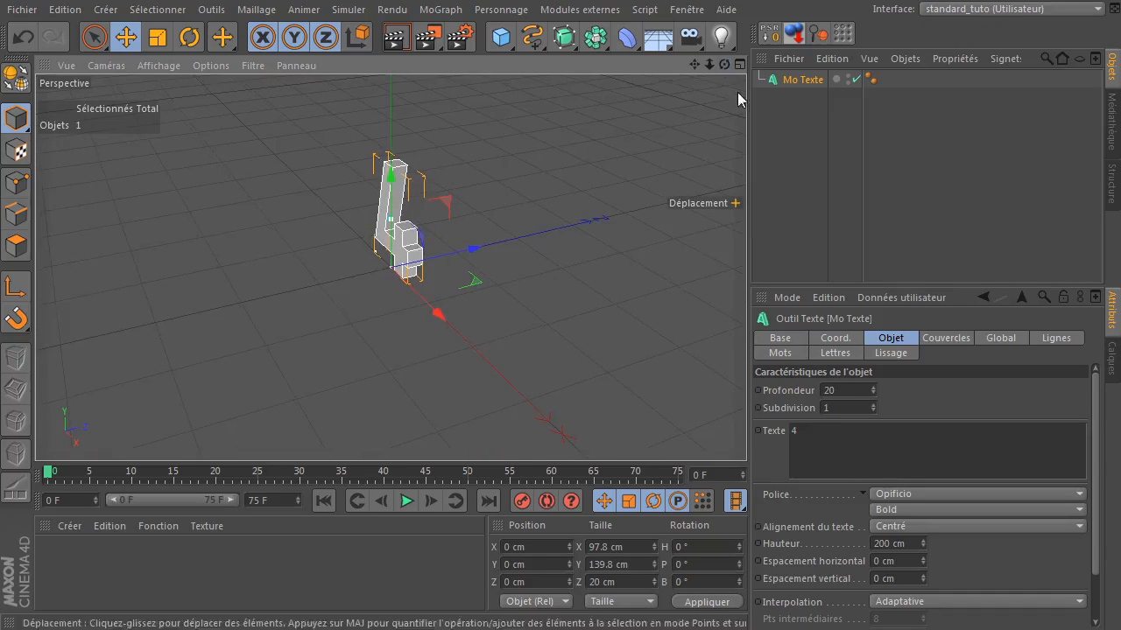
pyautogui.click(839, 390)
pyautogui.write('40')
pyautogui.press('Return')
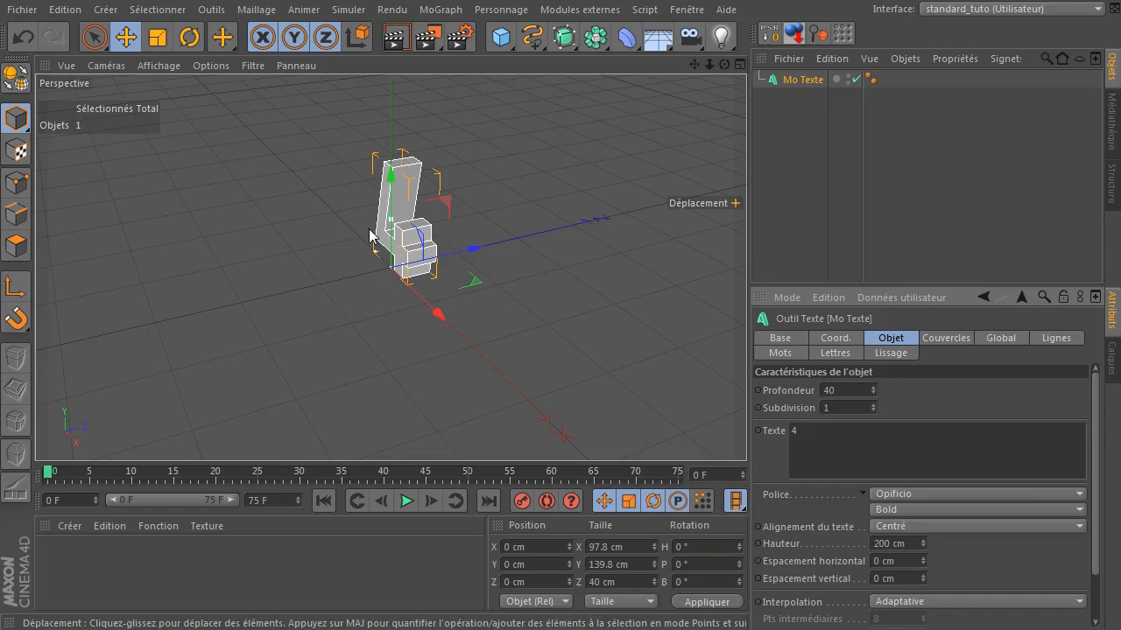
pyautogui.scroll(4, 406, 200)
pyautogui.scroll(-3, 405, 202)
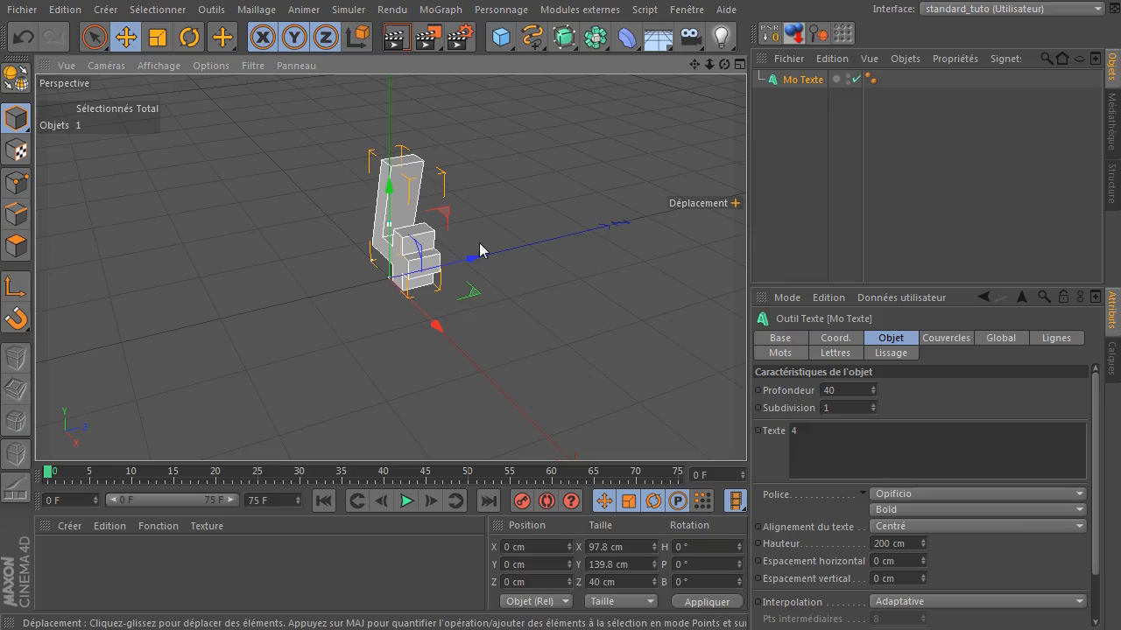
pyautogui.moveTo(726, 65); pyautogui.dragTo(611, 249)
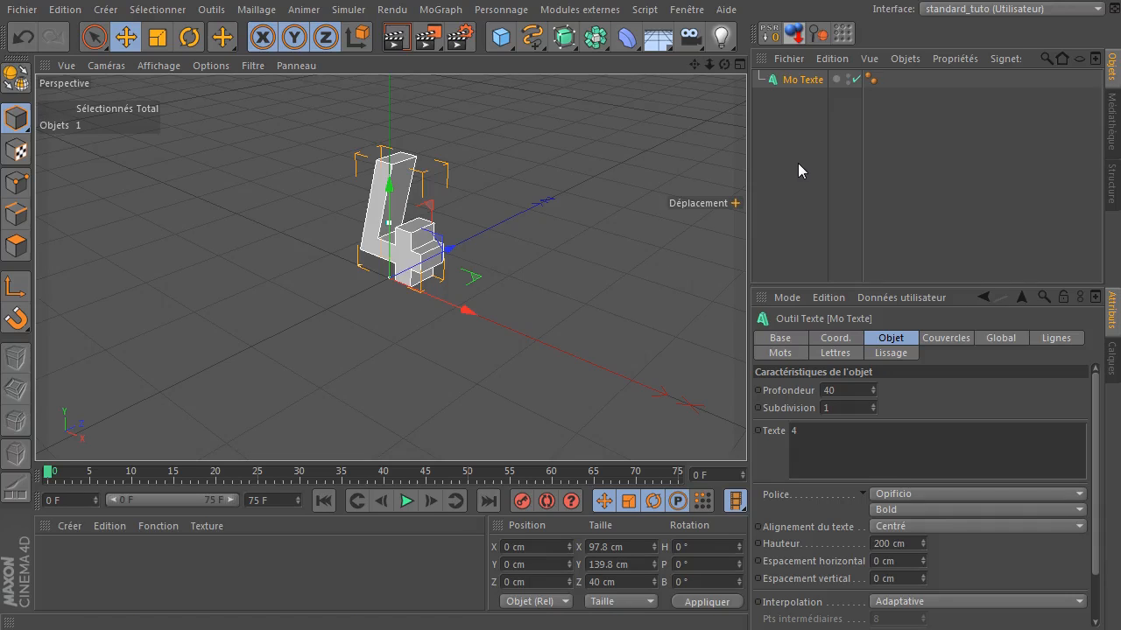
# - Rename the Mo Texte object to 4 and deselect it
pyautogui.doubleClick(796, 81)
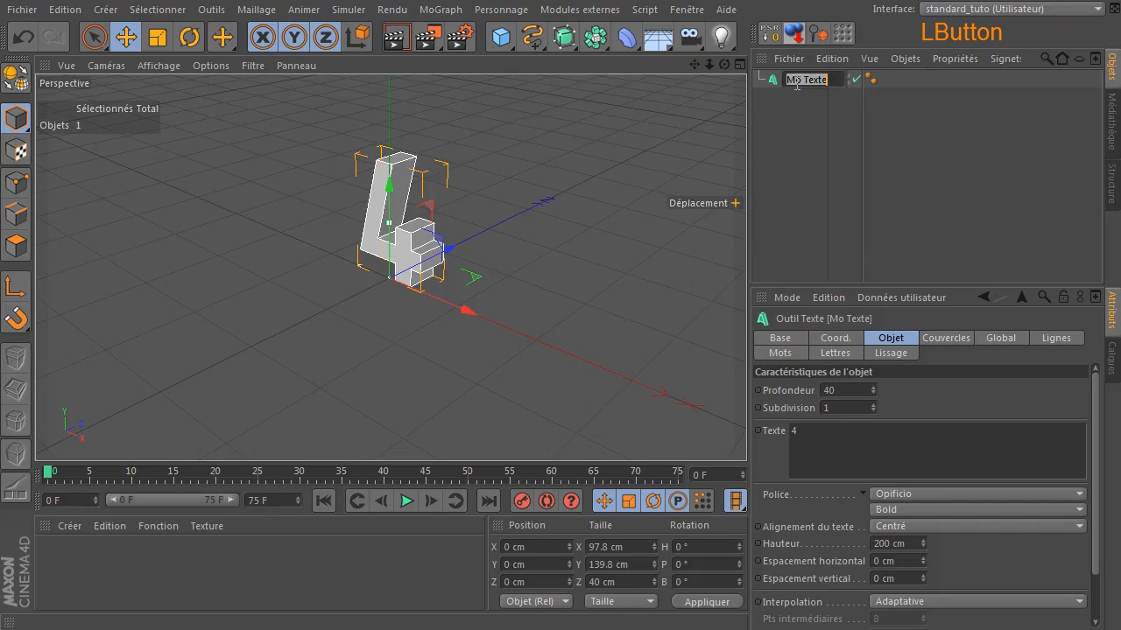
pyautogui.write('4')
pyautogui.press('Return')
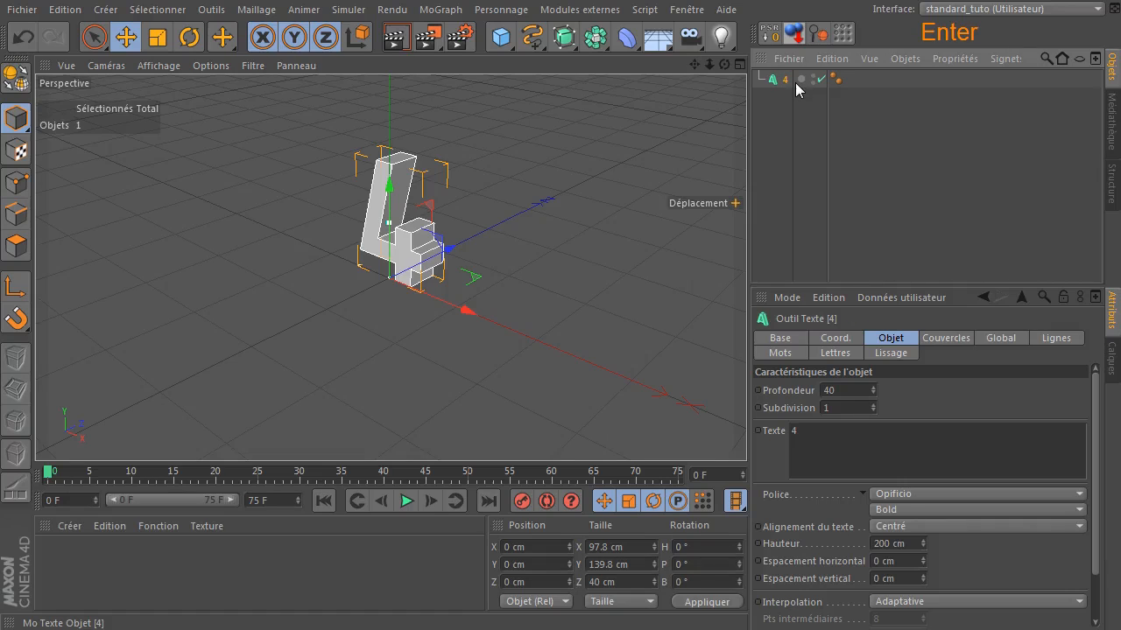
pyautogui.click(775, 181)
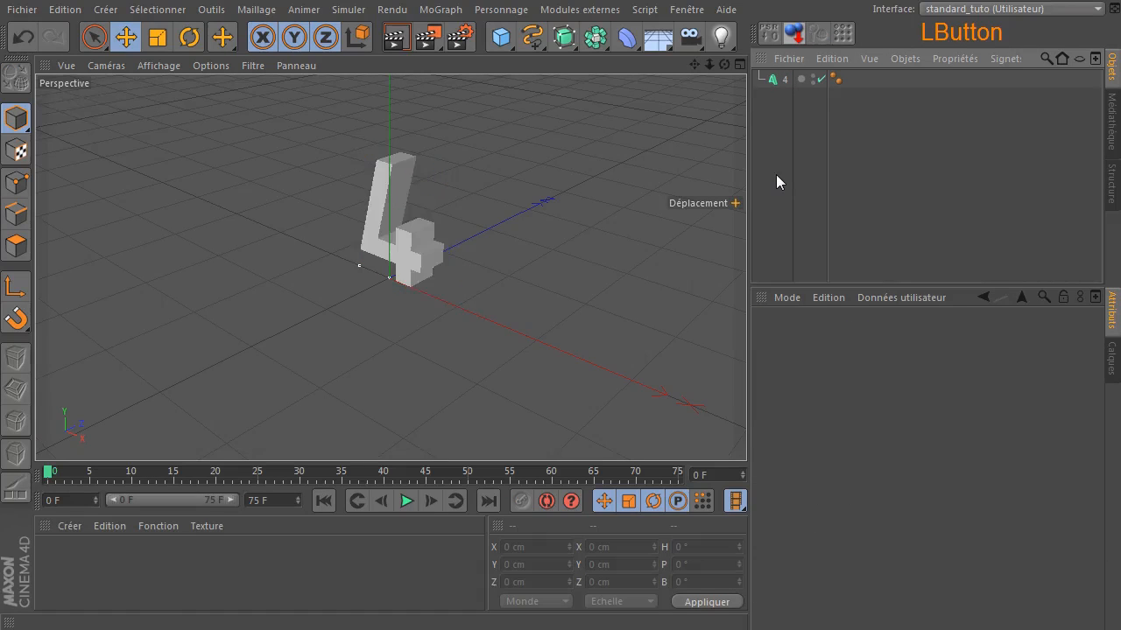
# - Frame the 4 from the front in the perspective view and render a preview of it in the viewport
pyautogui.moveTo(694, 64); pyautogui.dragTo(802, 12)
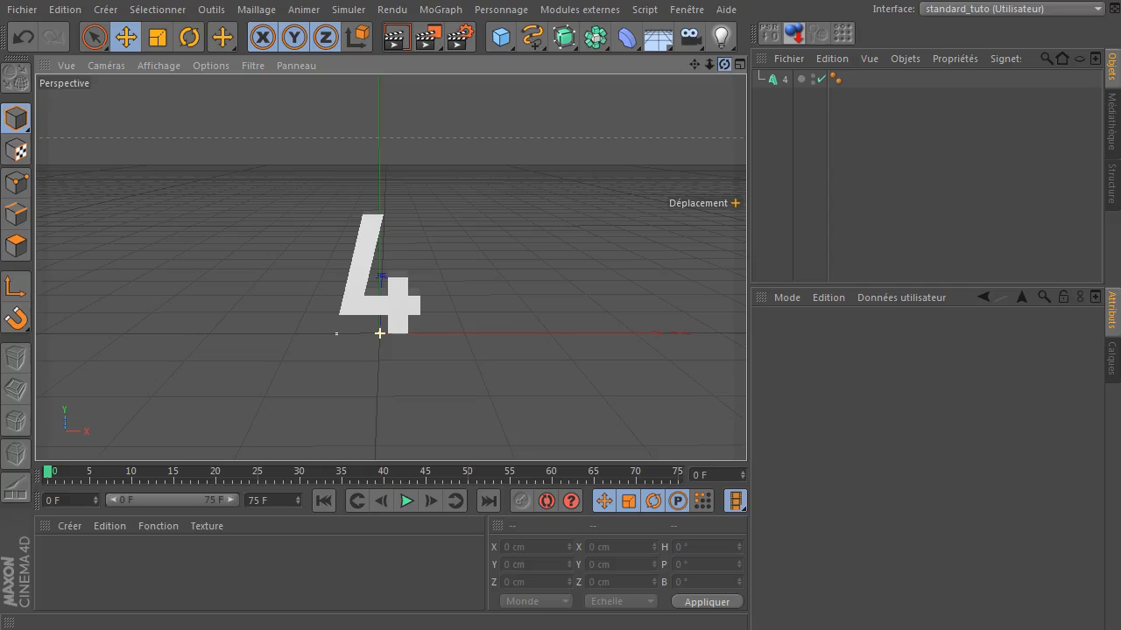
pyautogui.moveTo(694, 65); pyautogui.dragTo(724, 69)
pyautogui.click(724, 72)
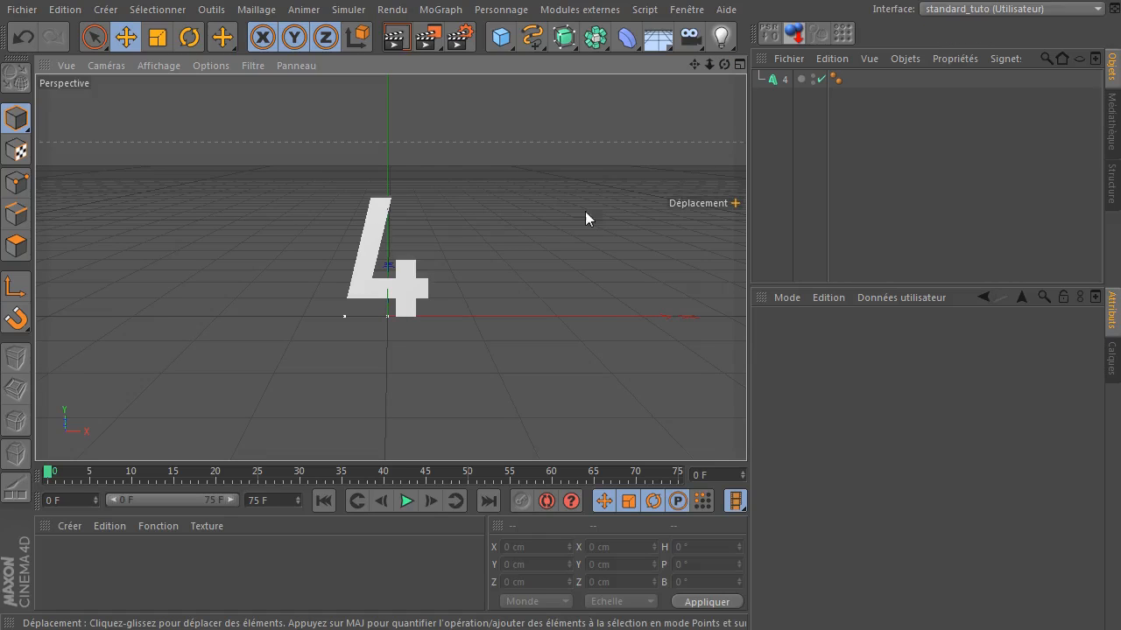
pyautogui.click(396, 39)
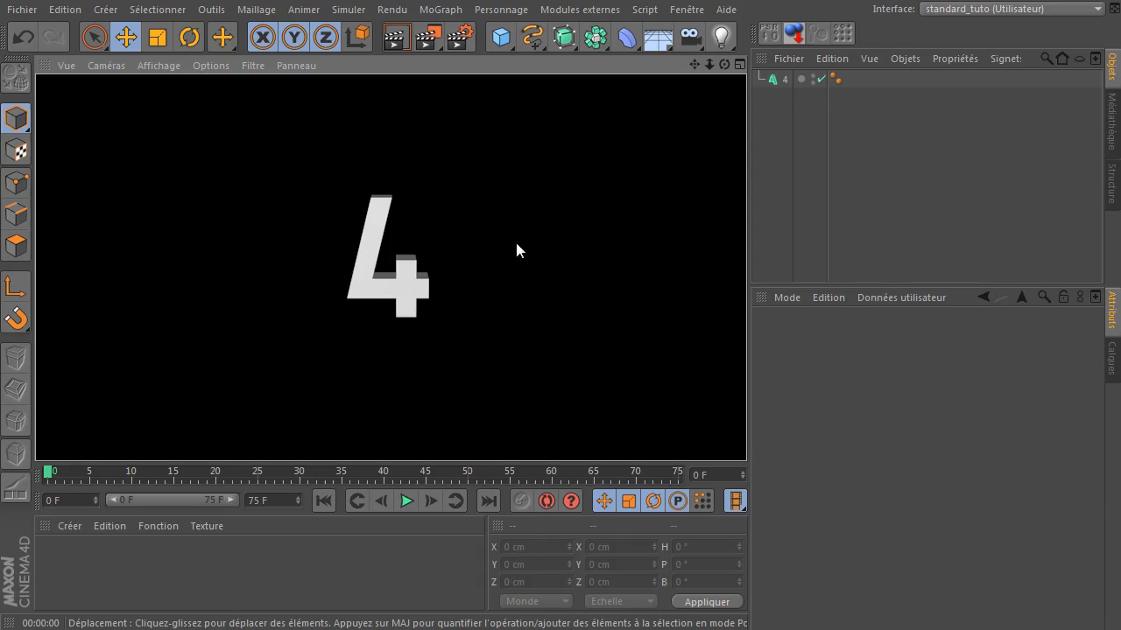
pyautogui.click(768, 159)
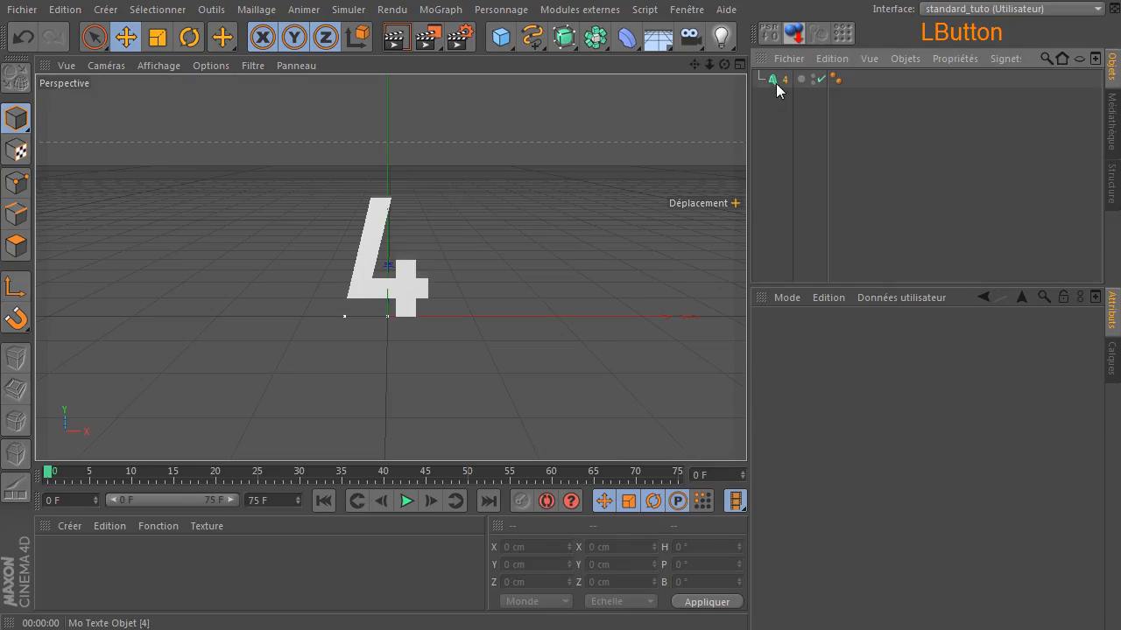
# - Add a camera from the current view, lock it with a Protection tag and look through it
pyautogui.click(774, 81)
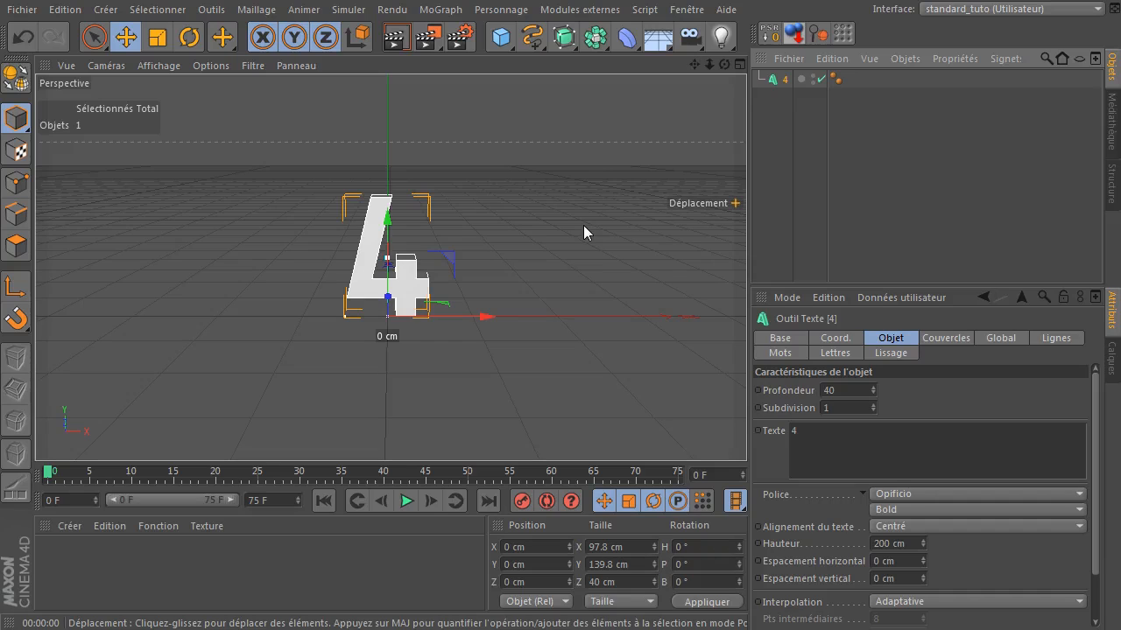
pyautogui.click(698, 44)
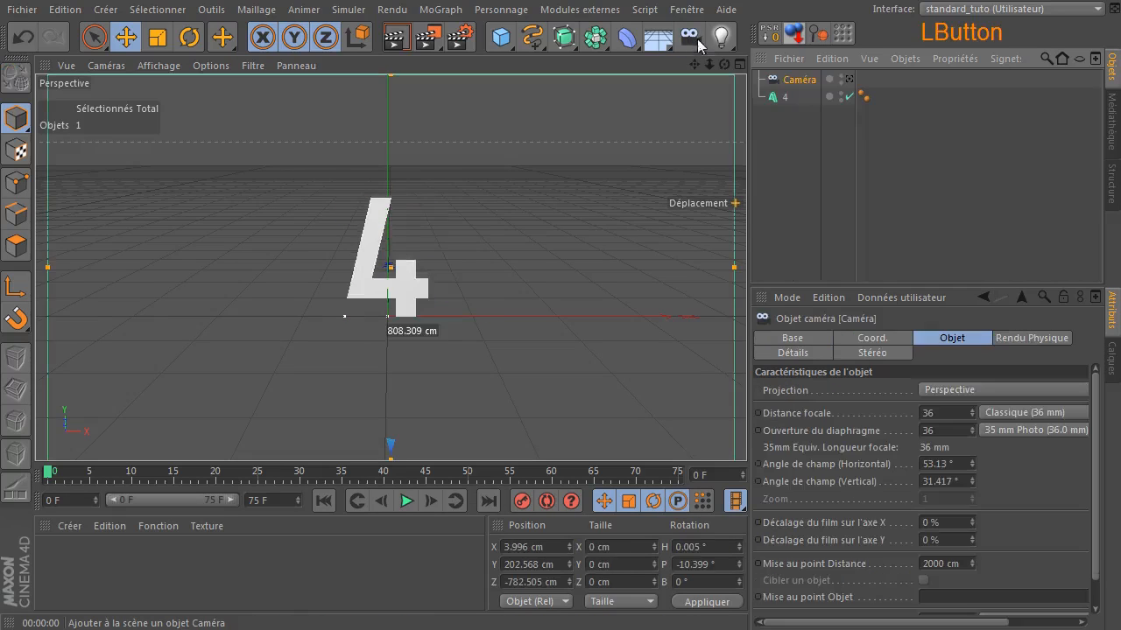
pyautogui.rightClick(803, 76)
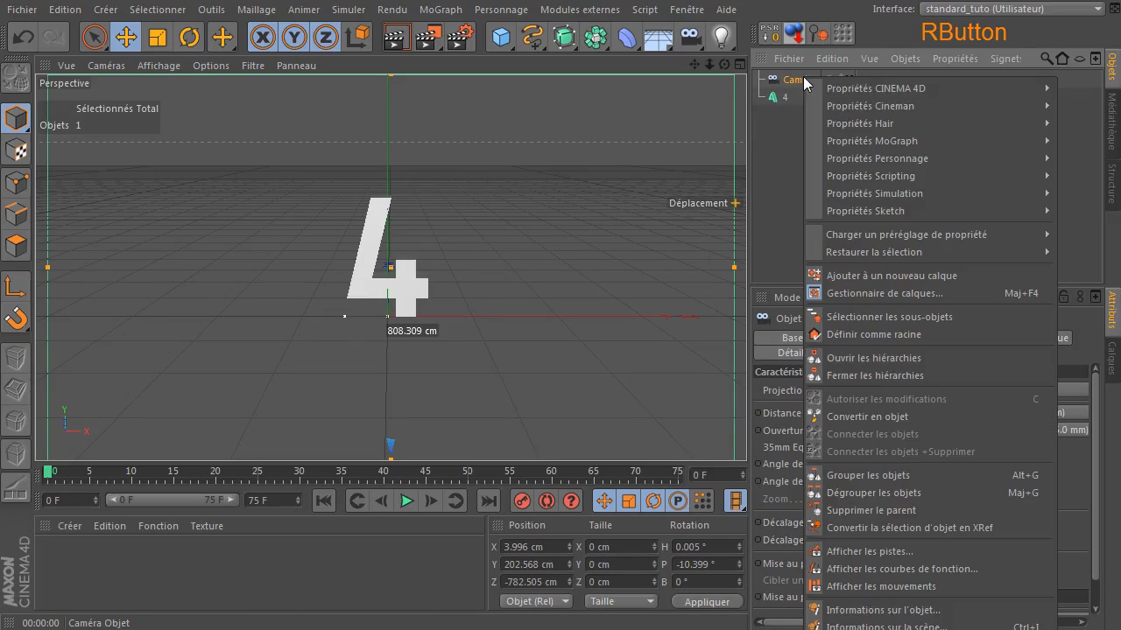
pyautogui.moveTo(871, 87)
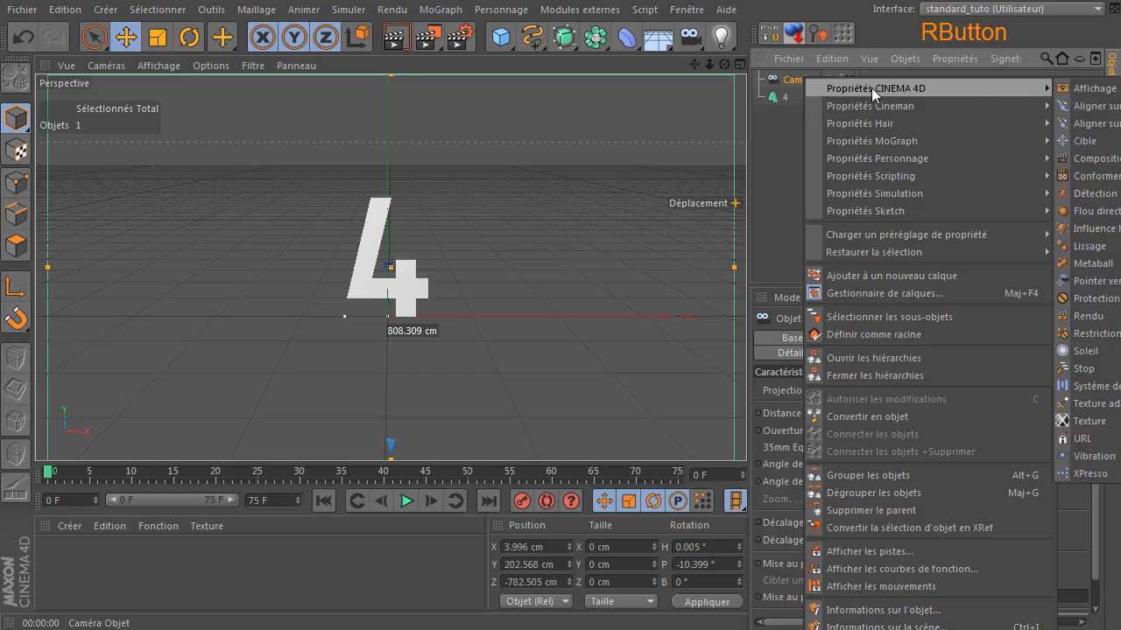
pyautogui.click(1094, 299)
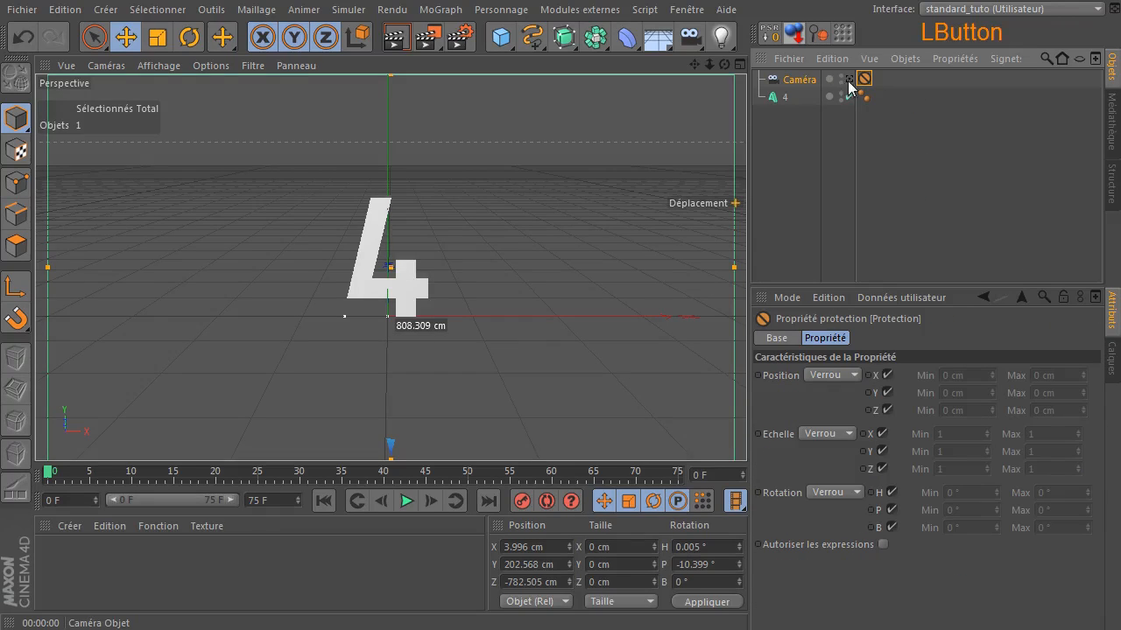
pyautogui.click(791, 185)
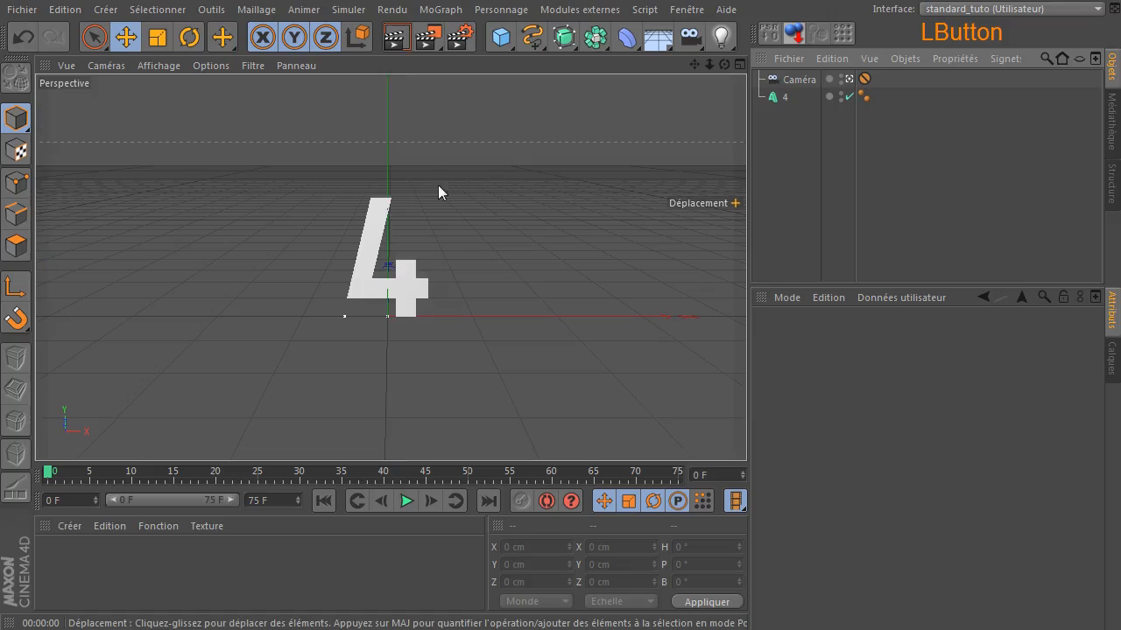
pyautogui.moveTo(722, 64); pyautogui.dragTo(576, 155)
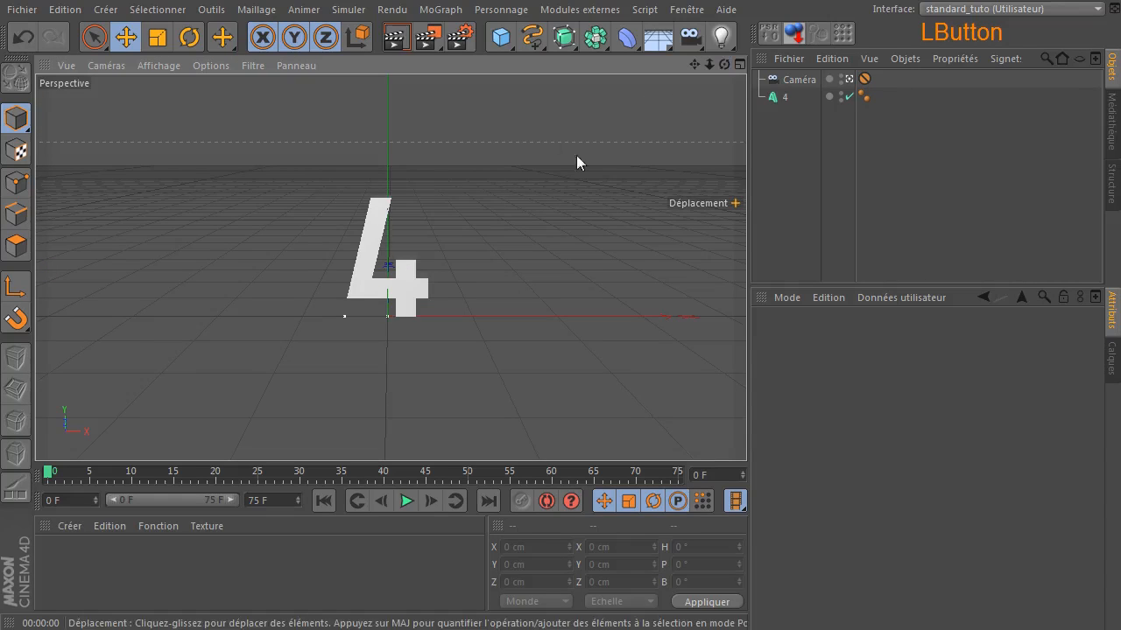
# - Add a Simple MoGraph effector to the 4 and check that it is listed among its letter effects
pyautogui.click(780, 98)
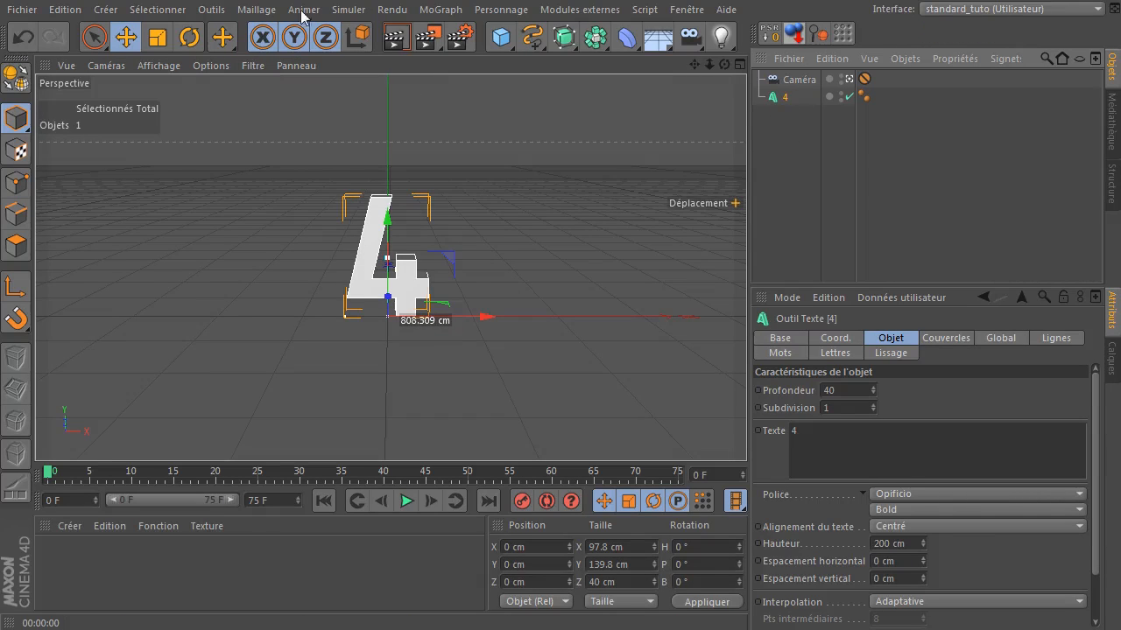
pyautogui.click(440, 10)
pyautogui.moveTo(445, 35)
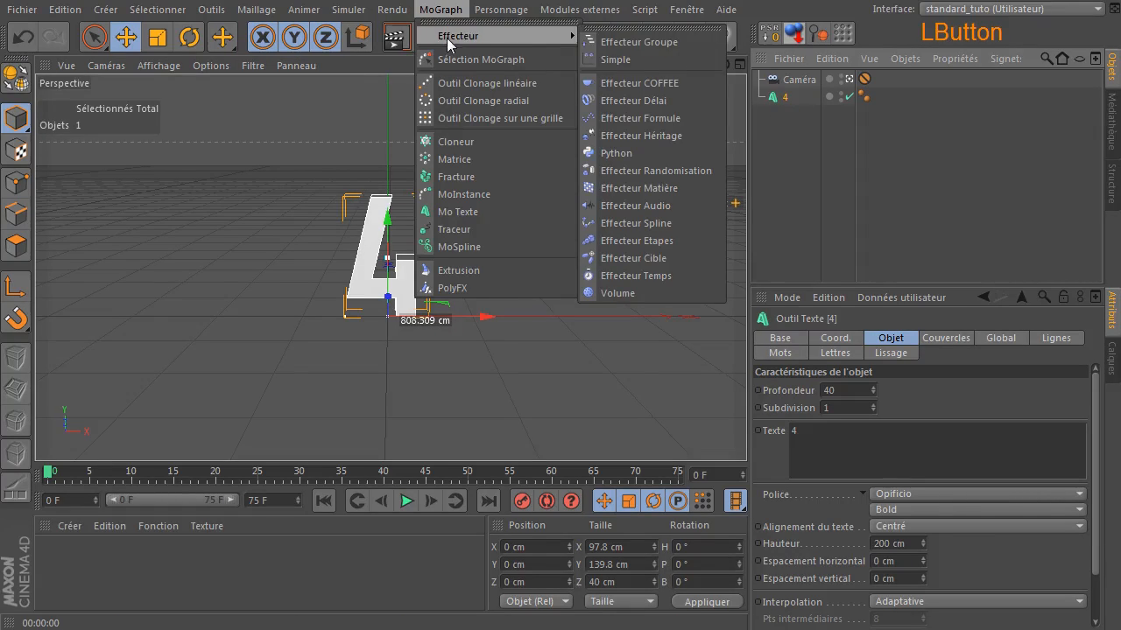
pyautogui.click(649, 58)
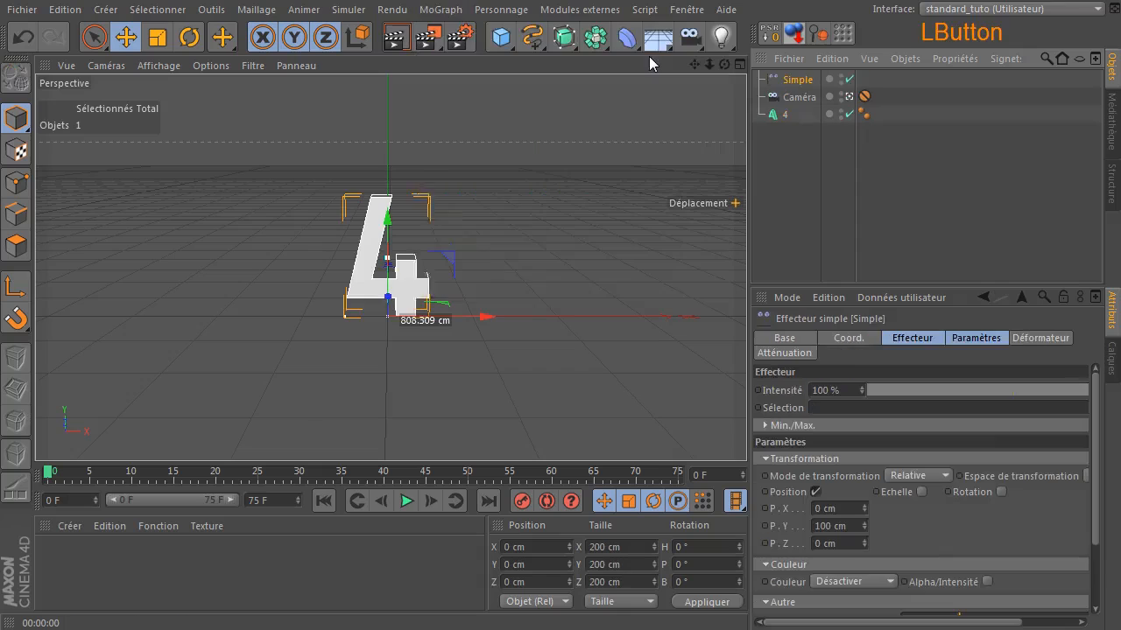
pyautogui.click(780, 114)
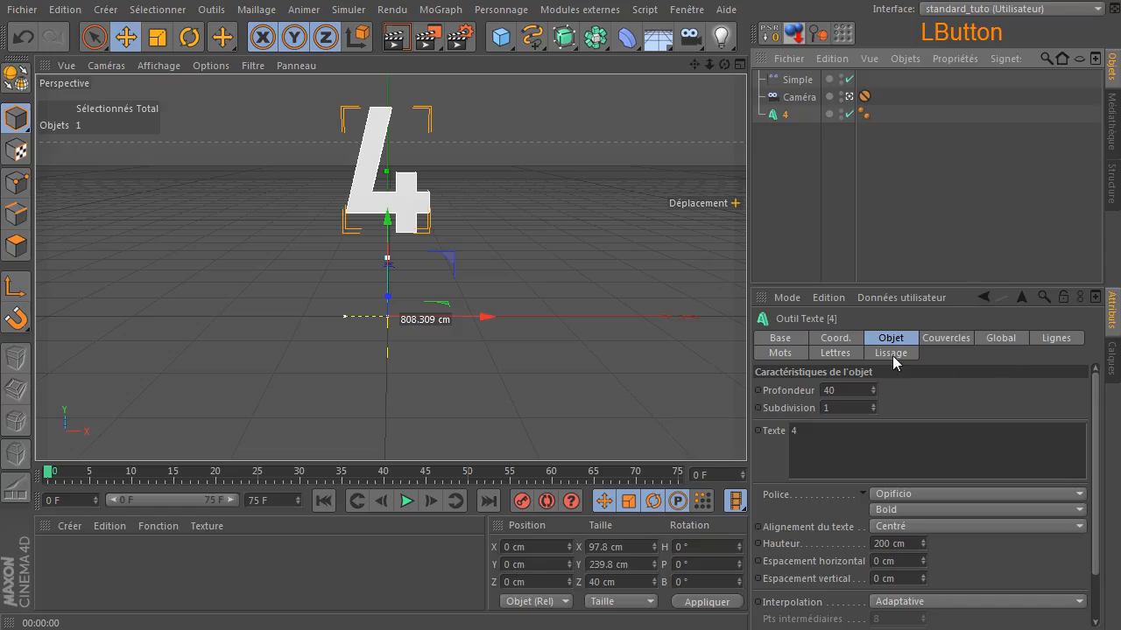
pyautogui.click(831, 353)
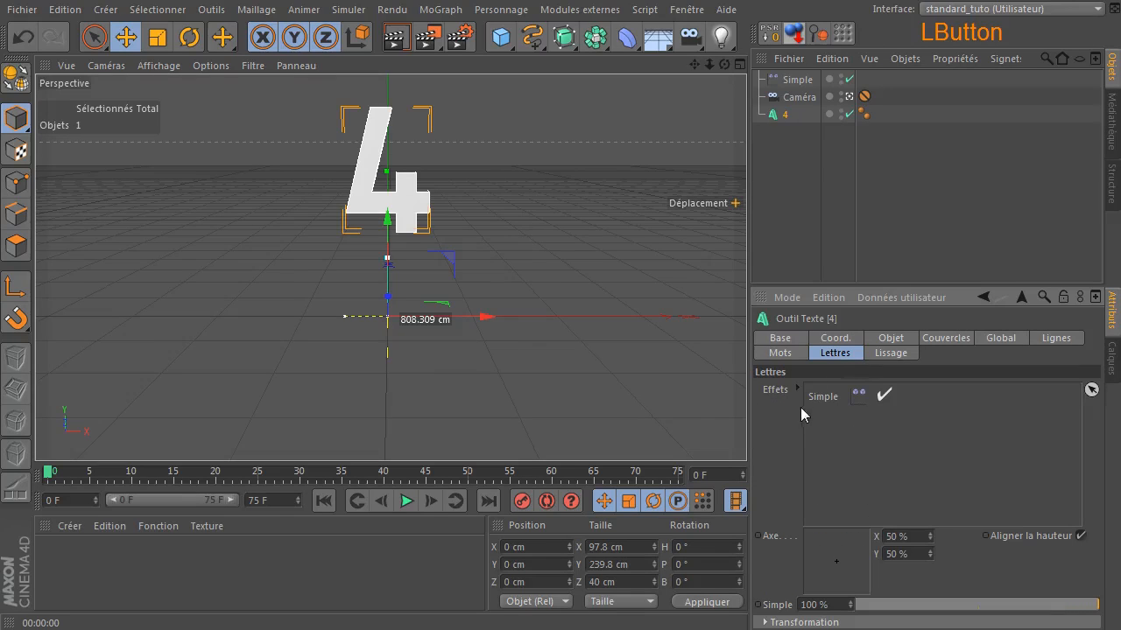
# - Set the Simple effector's P.Y position offset to 0 cm
pyautogui.click(804, 80)
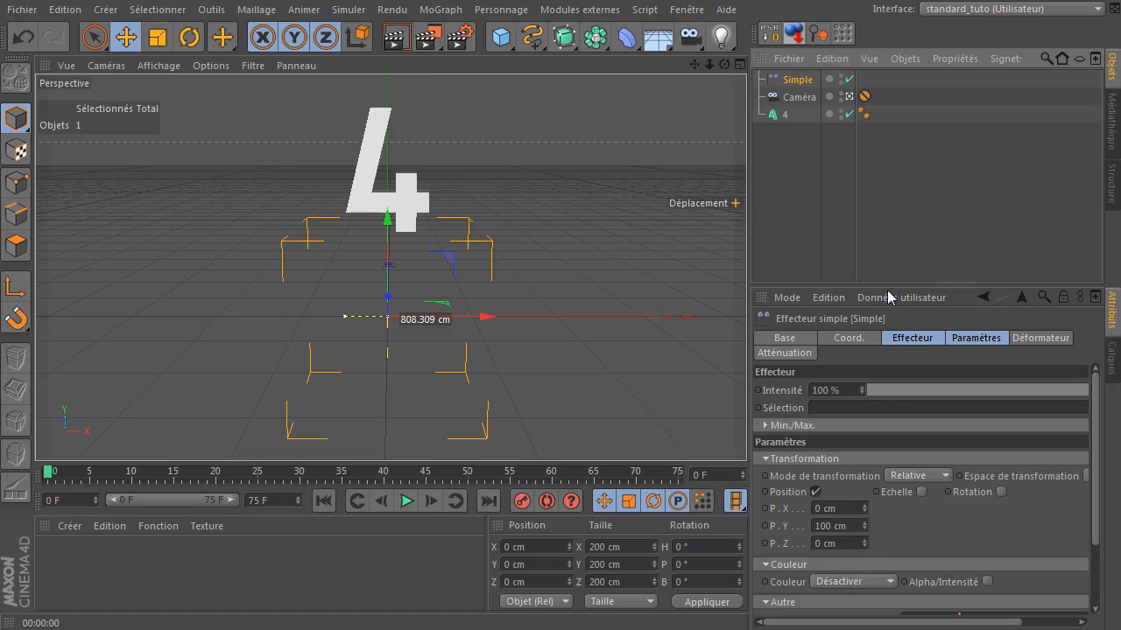
pyautogui.moveTo(889, 289); pyautogui.dragTo(882, 197)
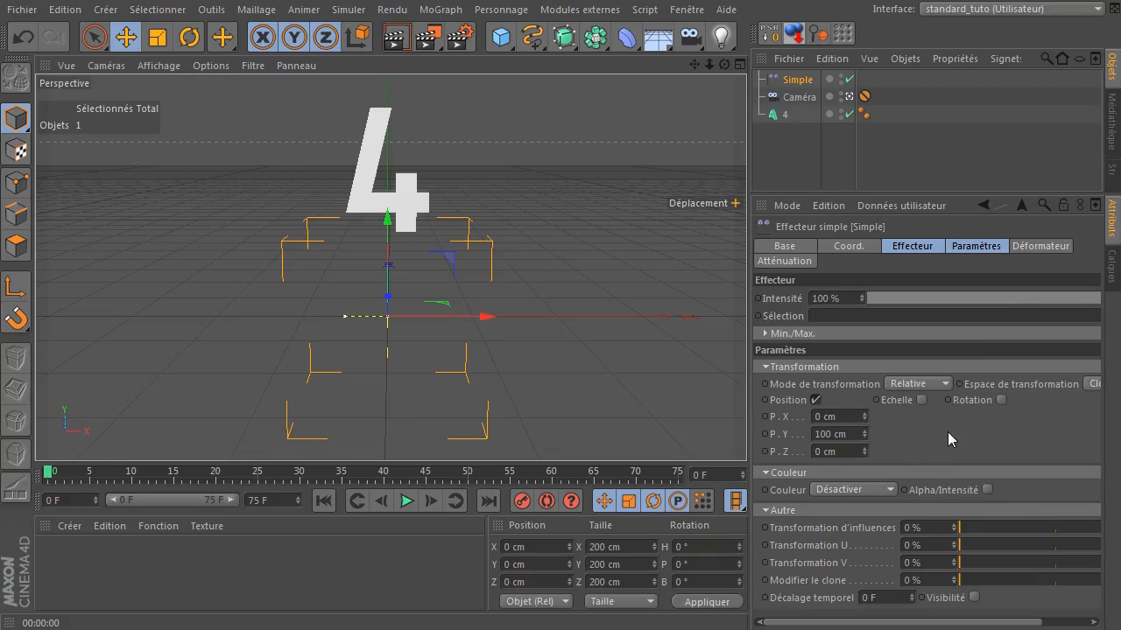
pyautogui.click(842, 434)
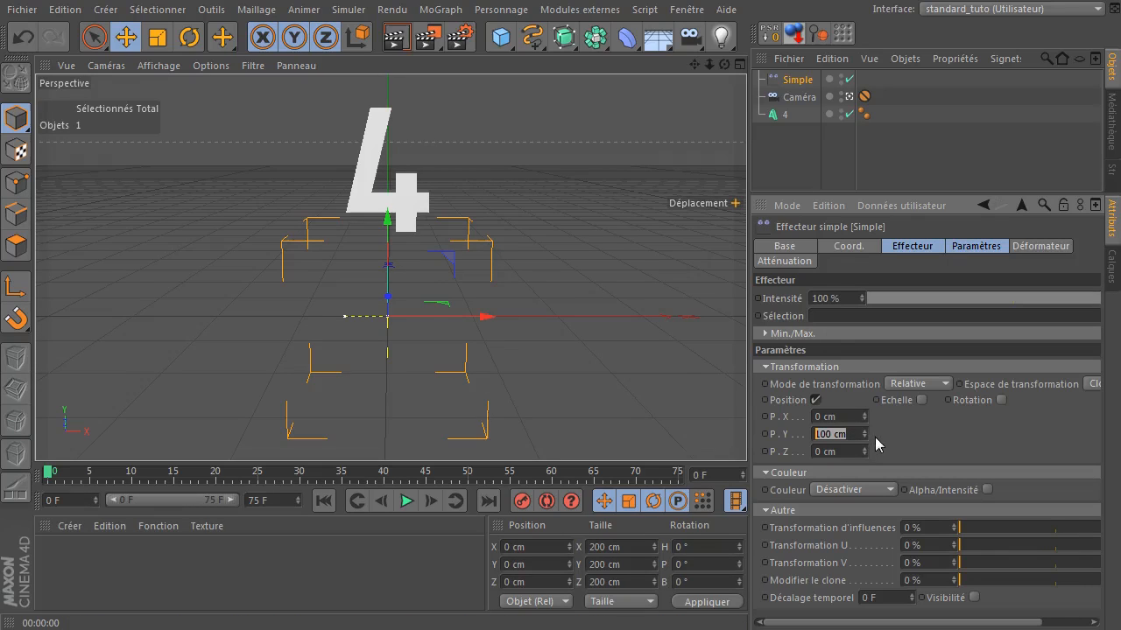
pyautogui.write('0')
pyautogui.click(915, 435)
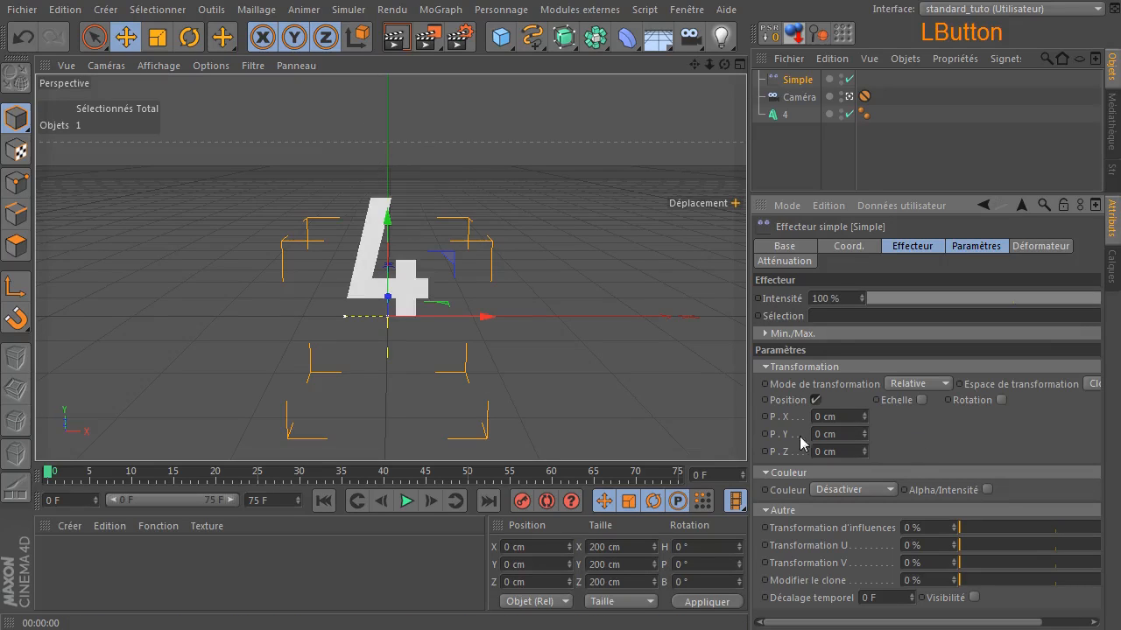
# - Leave the camera view, hide the camera in the viewport and show the 4 from an oblique angle
pyautogui.click(846, 96)
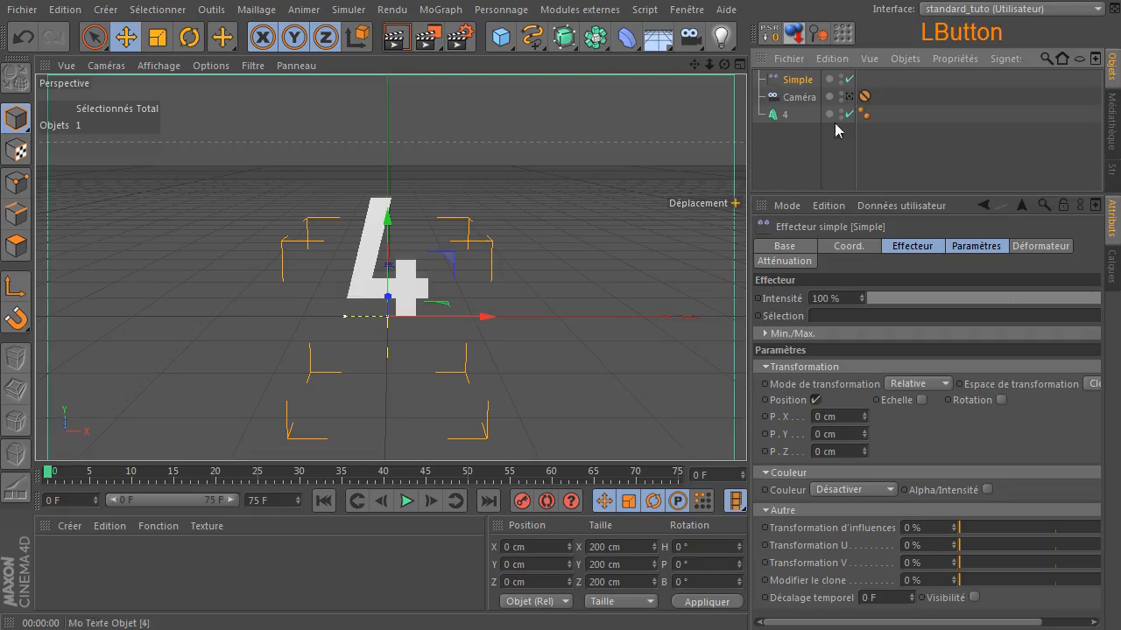
pyautogui.click(796, 159)
pyautogui.moveTo(725, 66); pyautogui.dragTo(623, 68)
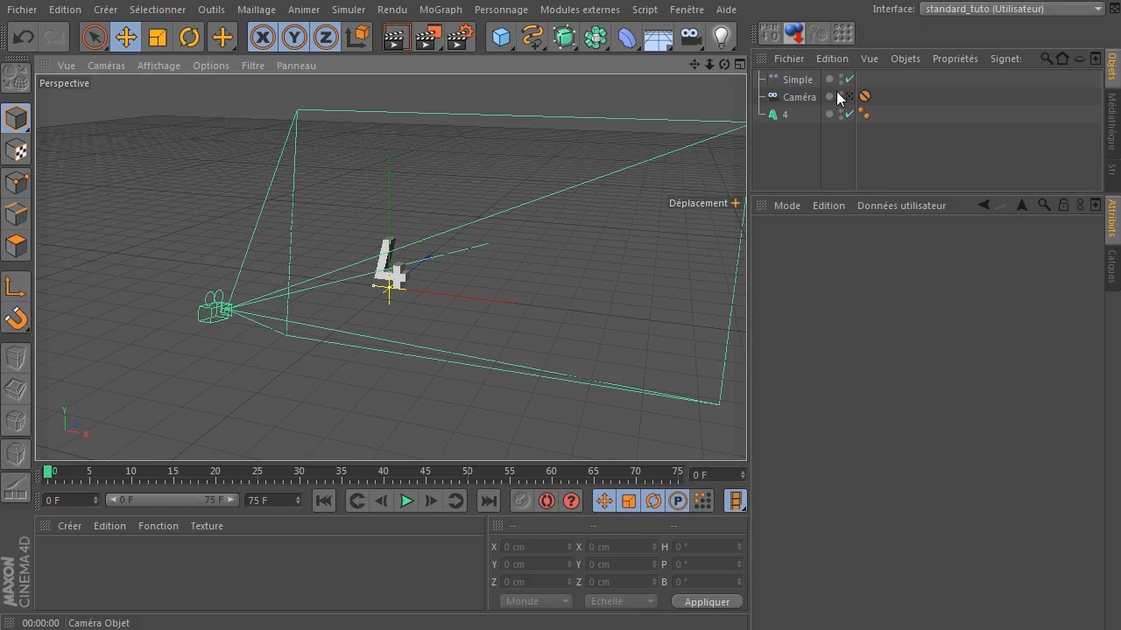
pyautogui.click(840, 93)
pyautogui.click(839, 93)
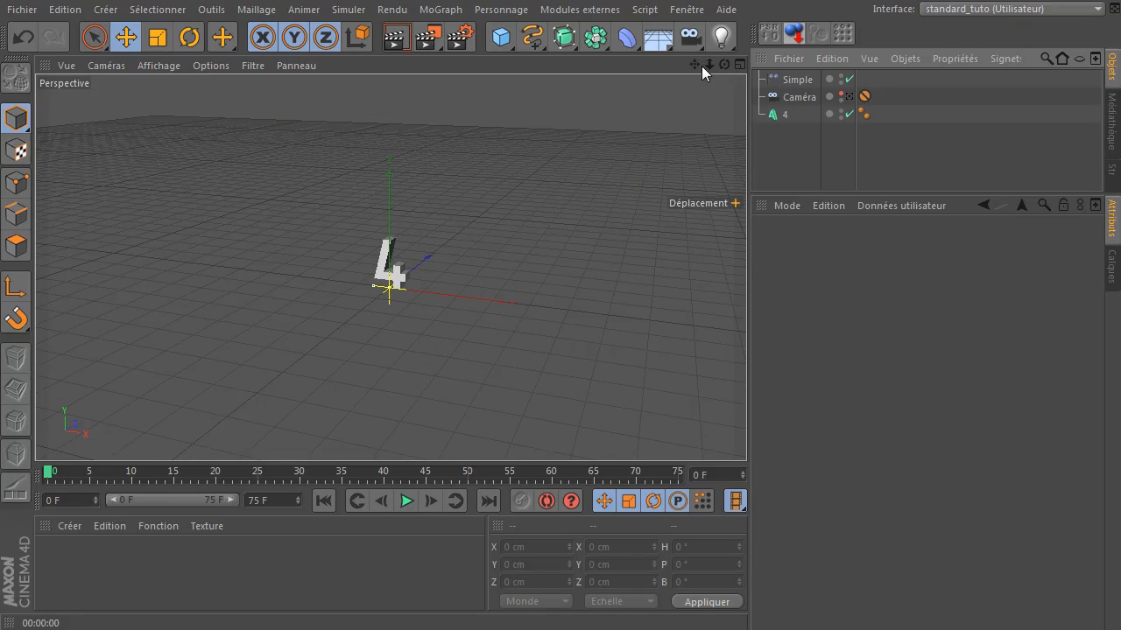
pyautogui.moveTo(699, 65); pyautogui.dragTo(664, 85)
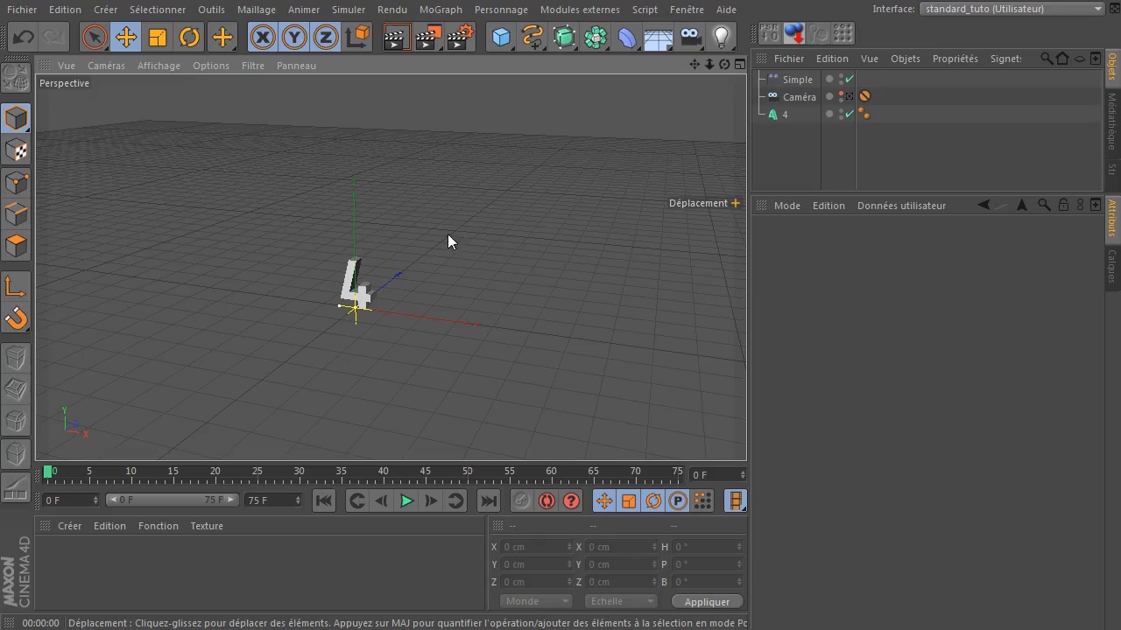
# - Set the Simple effector's P.Z position offset to 1000 cm
pyautogui.click(793, 80)
pyautogui.click(839, 451)
pyautogui.write('1')
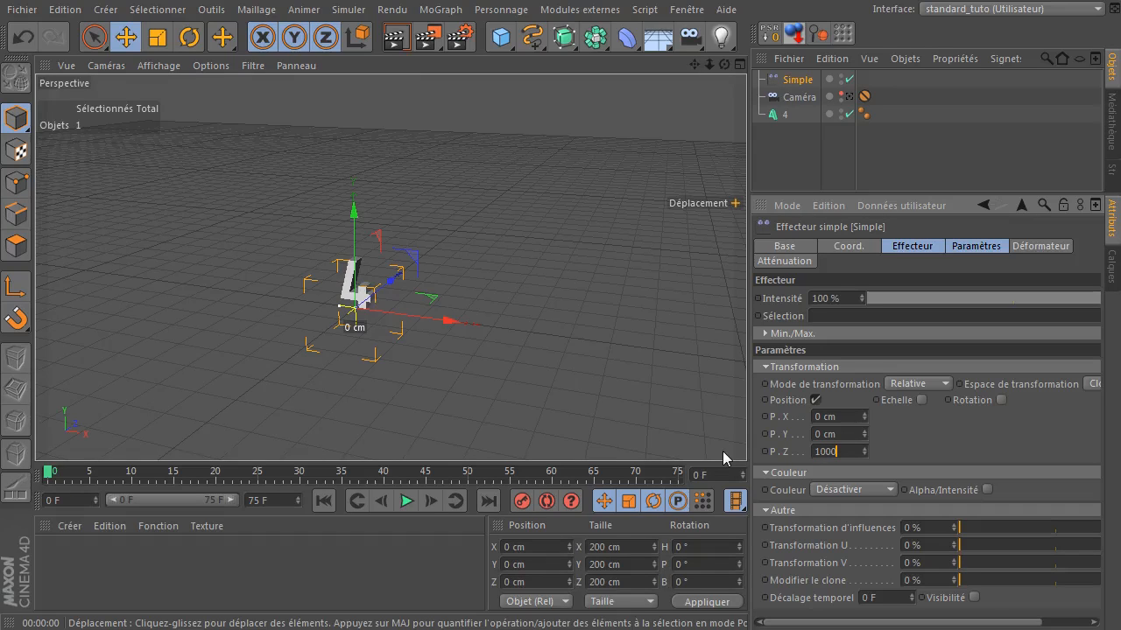
pyautogui.write('000')
pyautogui.press('Return')
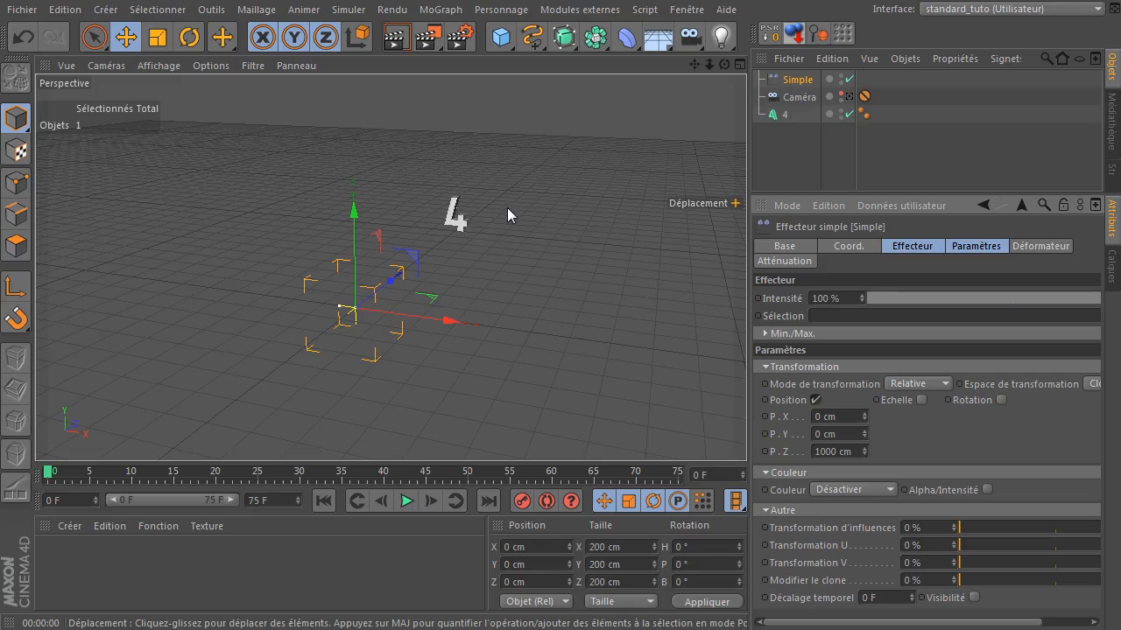
# - Vary the Influence in the Simple effector's Atténuation settings to preview the 4's depth movement, ending at 100 %
pyautogui.click(804, 87)
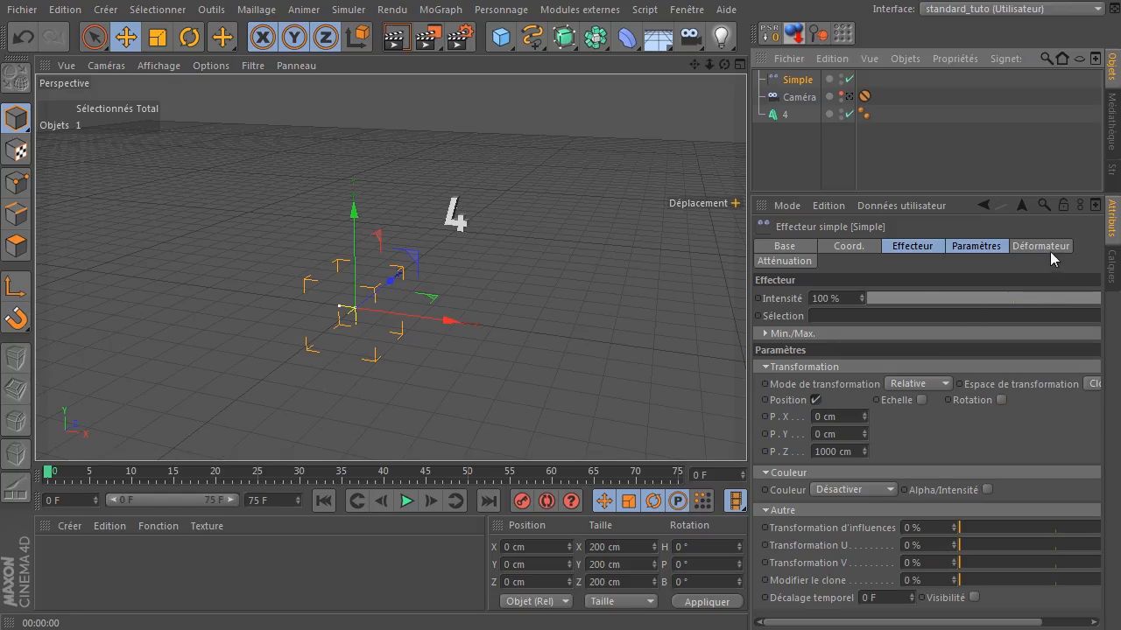
pyautogui.click(784, 262)
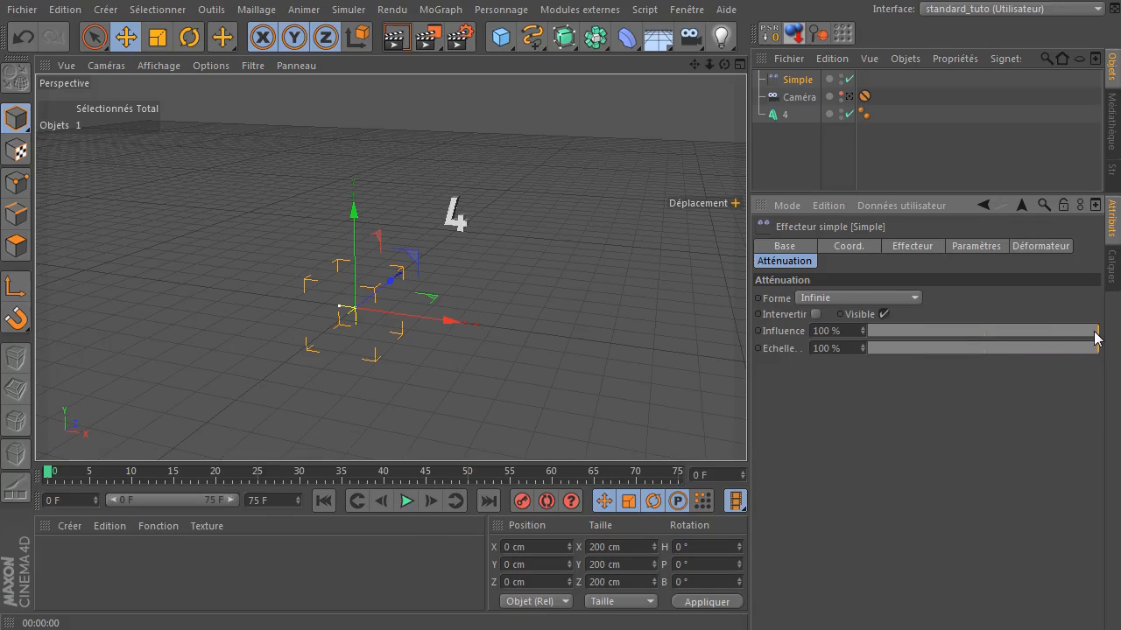
pyautogui.moveTo(1097, 337)
pyautogui.mouseDown()
pyautogui.moveTo(823, 332)
pyautogui.moveTo(1105, 342)
pyautogui.mouseUp()
pyautogui.click(873, 330)
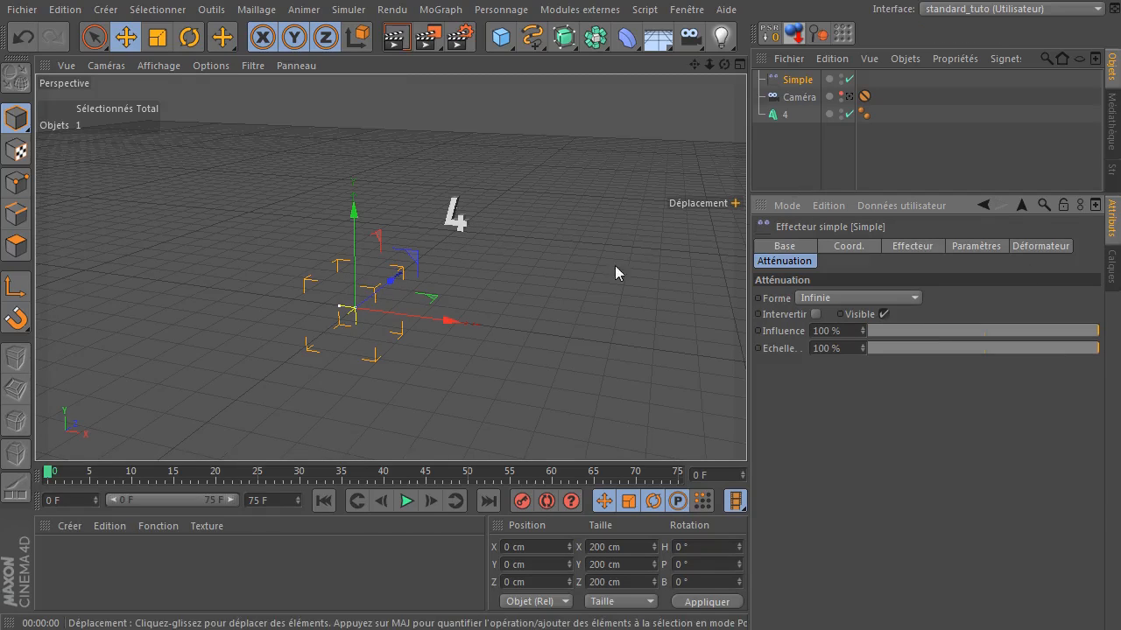
pyautogui.moveTo(1090, 331)
pyautogui.mouseDown()
pyautogui.moveTo(896, 327)
pyautogui.moveTo(1106, 340)
pyautogui.mouseUp()
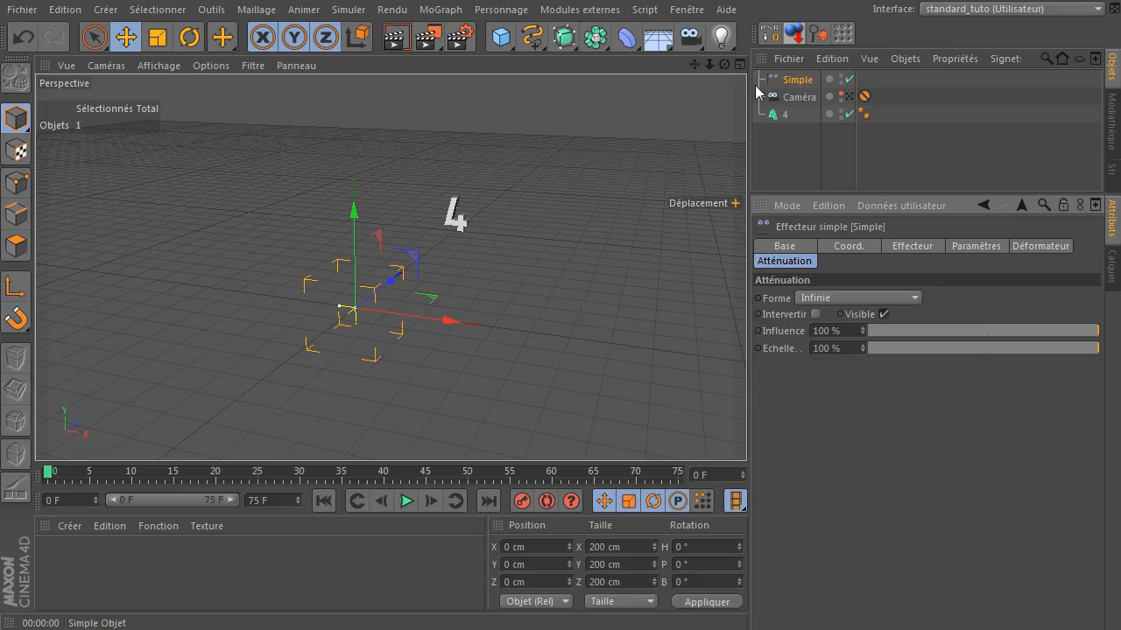
pyautogui.click(1058, 311)
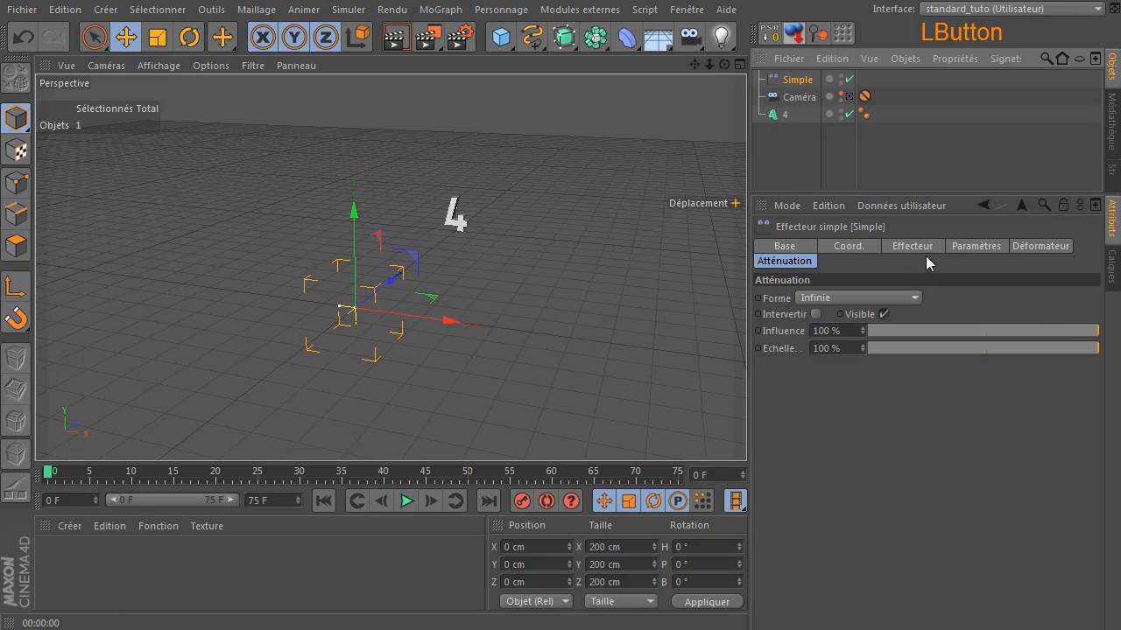
# - Enable scaling on the Simple effector with Echelle uniforme and set the scale to -1
pyautogui.click(967, 250)
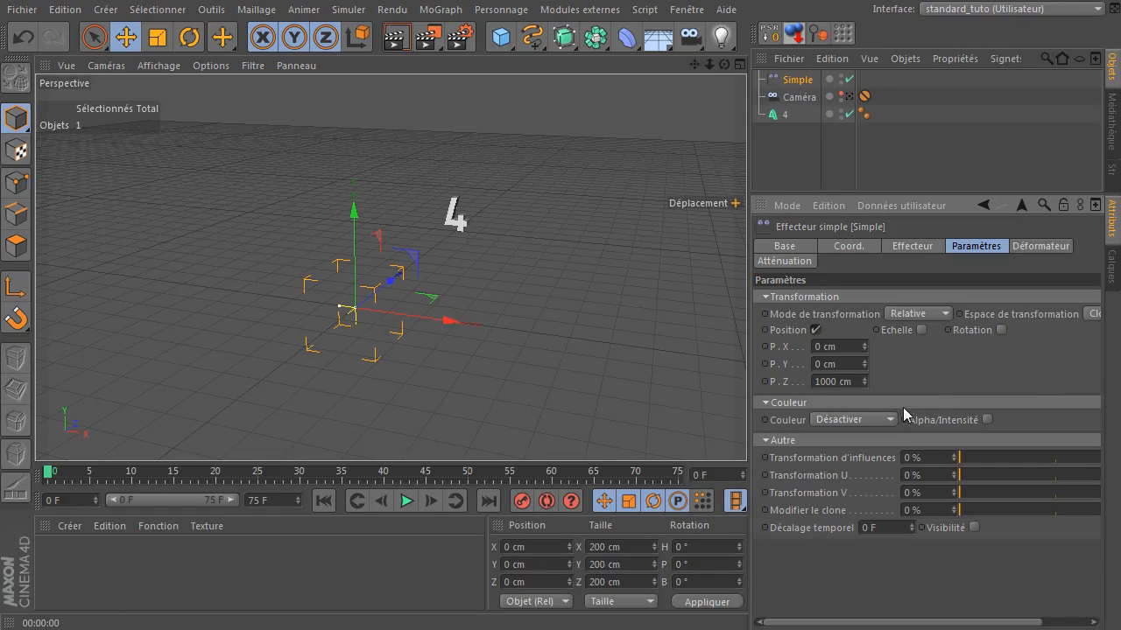
pyautogui.moveTo(709, 65); pyautogui.dragTo(493, 239)
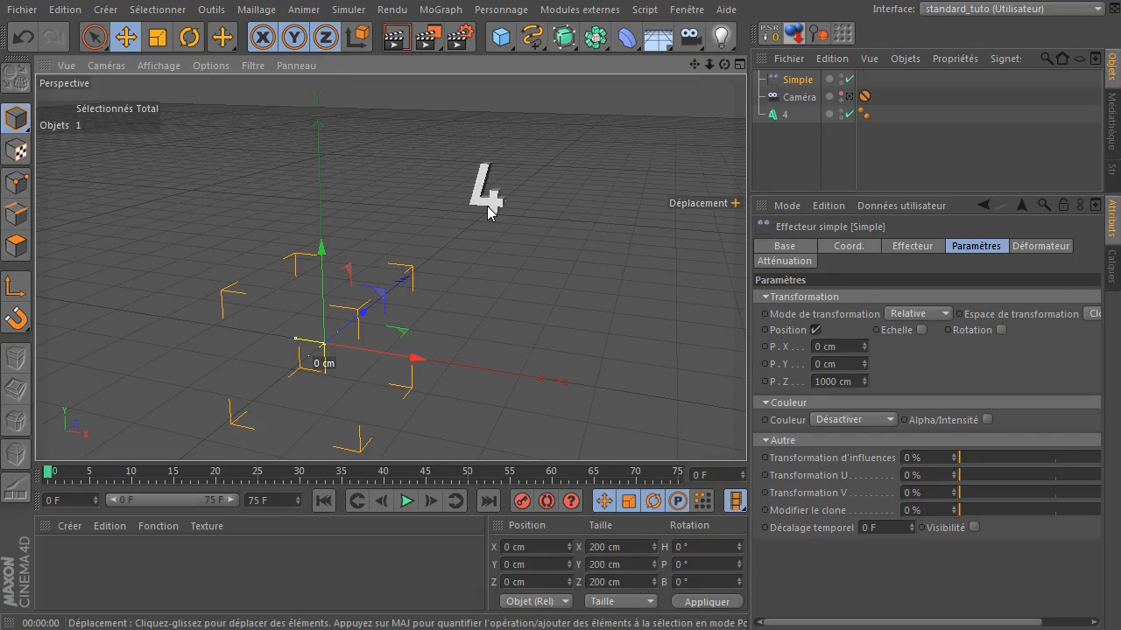
pyautogui.click(921, 331)
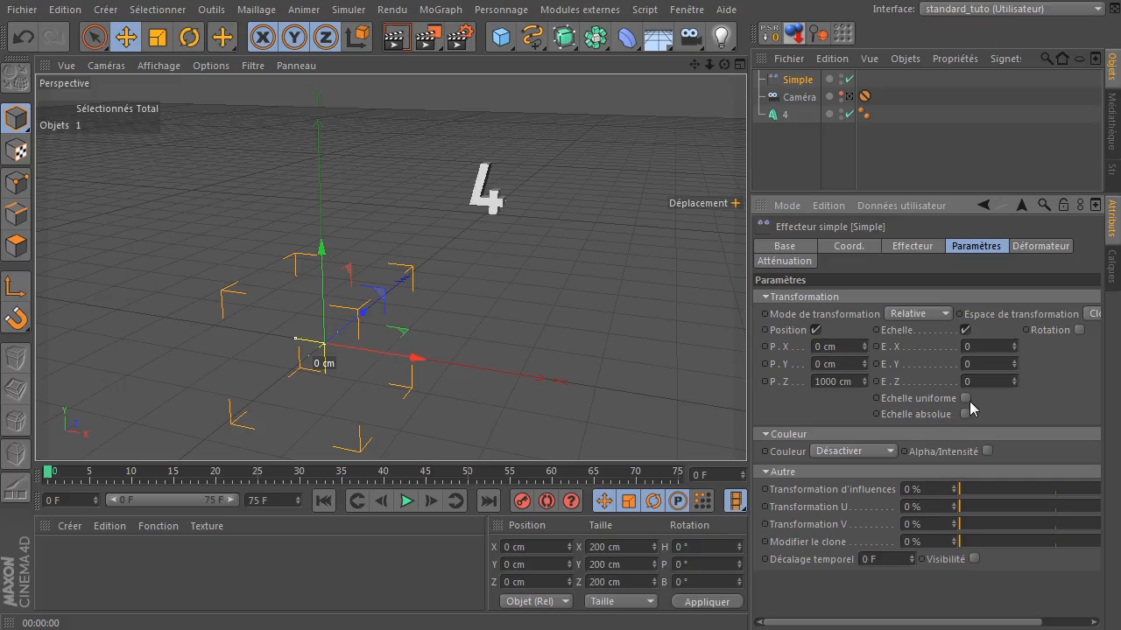
pyautogui.click(966, 399)
pyautogui.click(985, 346)
pyautogui.press('BackSpace')
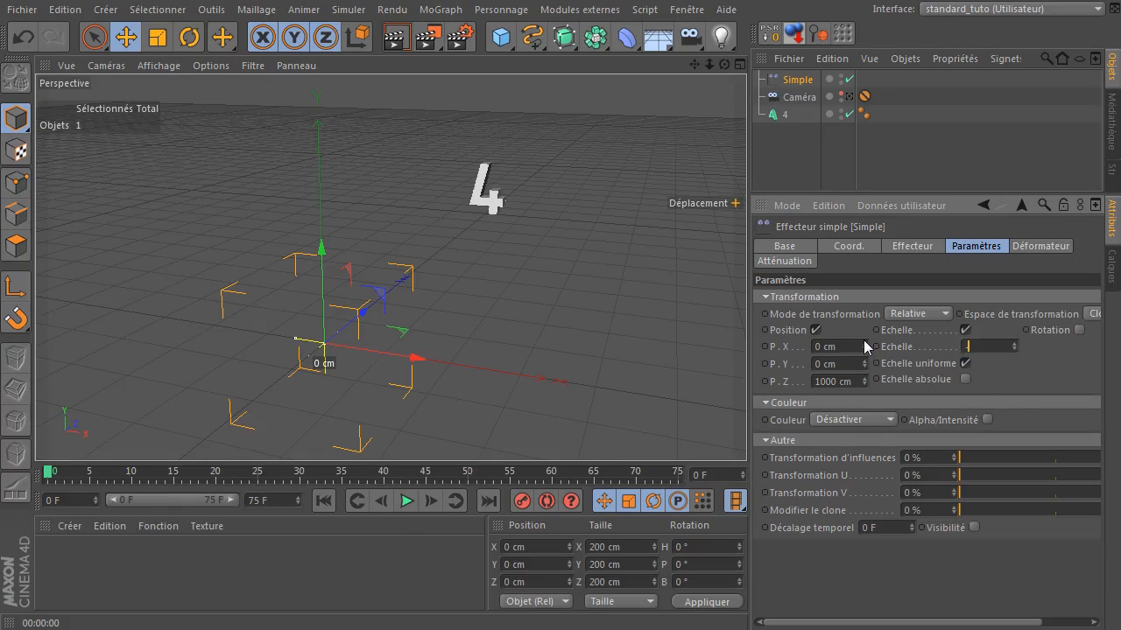
pyautogui.write('-1')
pyautogui.press('Return')
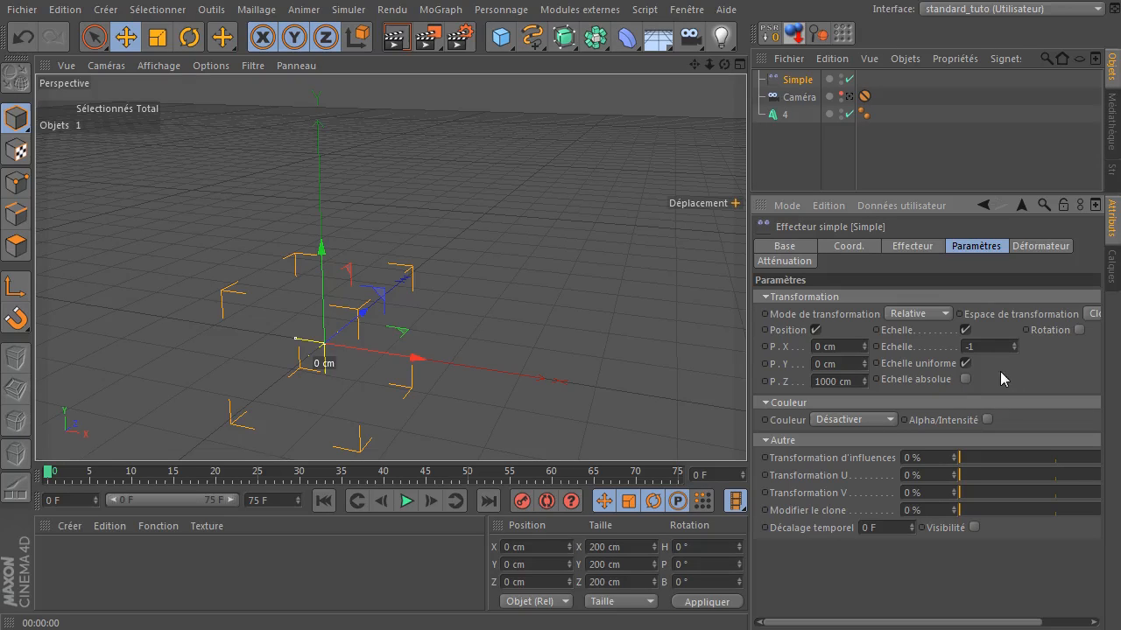
# - Preview the 4's combined movement and scaling by varying the effector's Influence, ending at 100 %, and reopen its parameters
pyautogui.click(811, 263)
pyautogui.click(1098, 333)
pyautogui.moveTo(1096, 337)
pyautogui.mouseDown()
pyautogui.moveTo(1045, 329)
pyautogui.moveTo(963, 348)
pyautogui.moveTo(831, 347)
pyautogui.moveTo(840, 350)
pyautogui.moveTo(1060, 327)
pyautogui.moveTo(826, 331)
pyautogui.moveTo(1096, 331)
pyautogui.mouseUp()
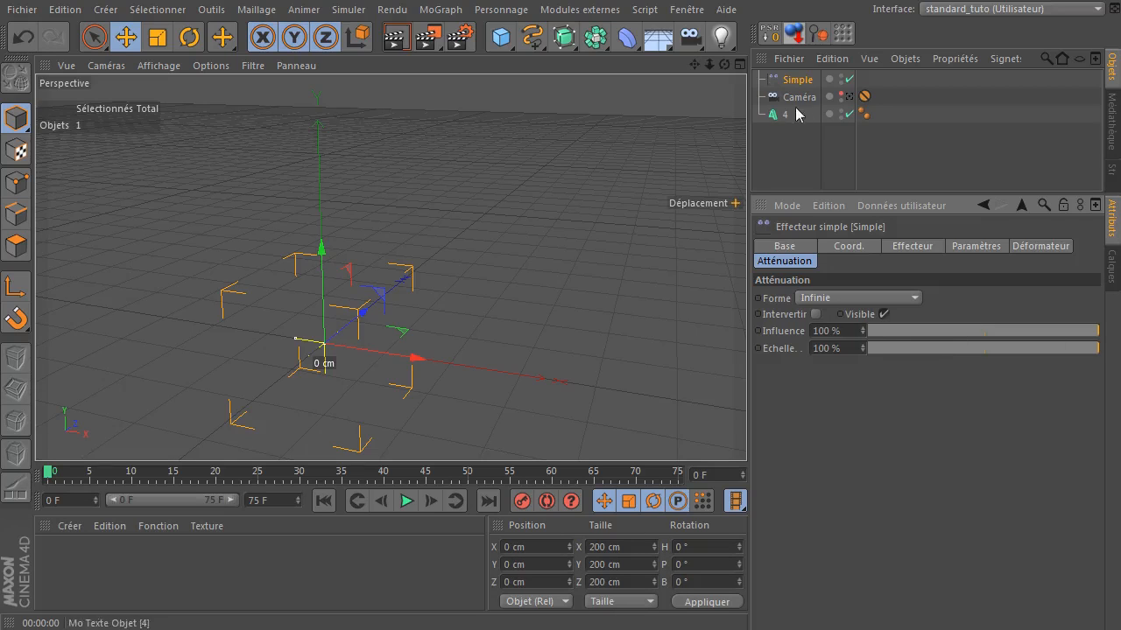
pyautogui.click(805, 79)
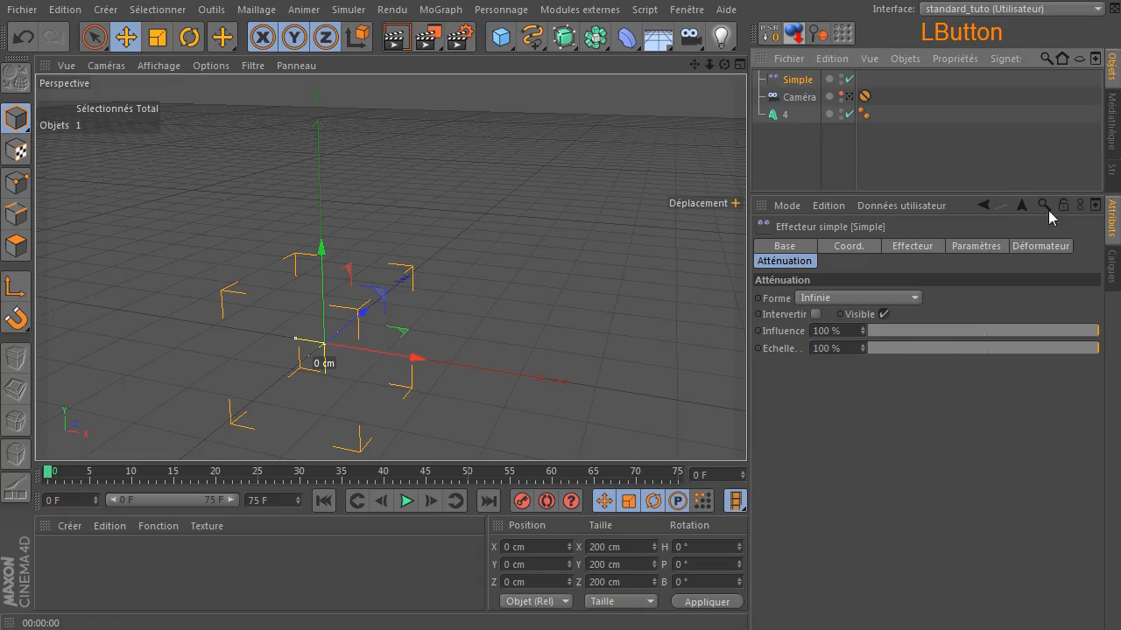
pyautogui.click(976, 248)
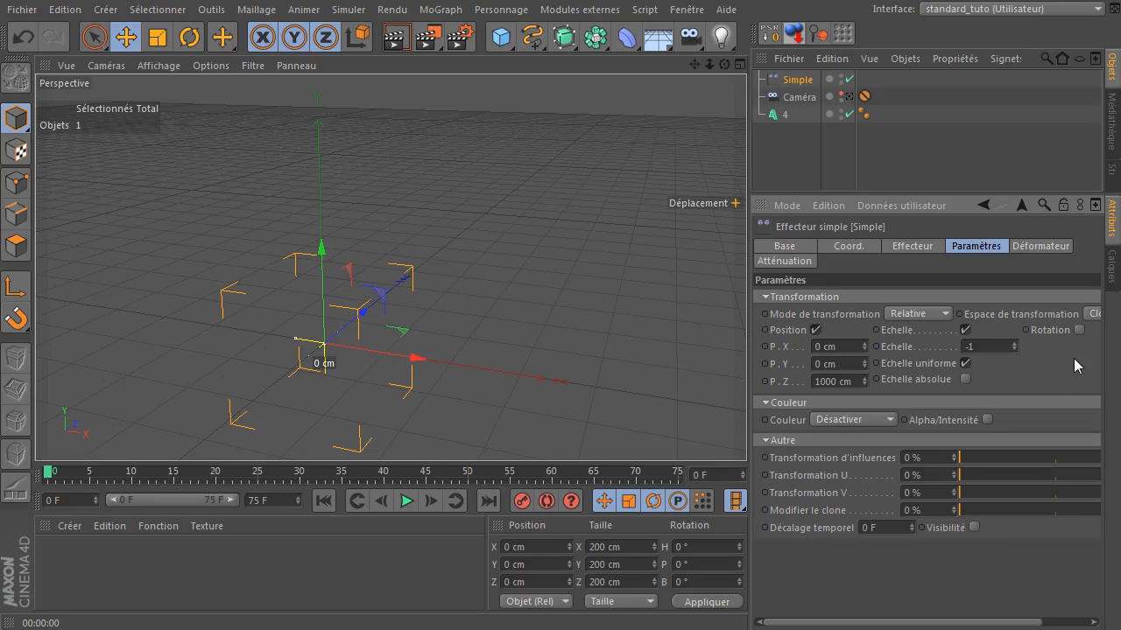
# - Enable rotation on the Simple effector and set R.H, R.P and R.B to 180° each
pyautogui.click(1079, 330)
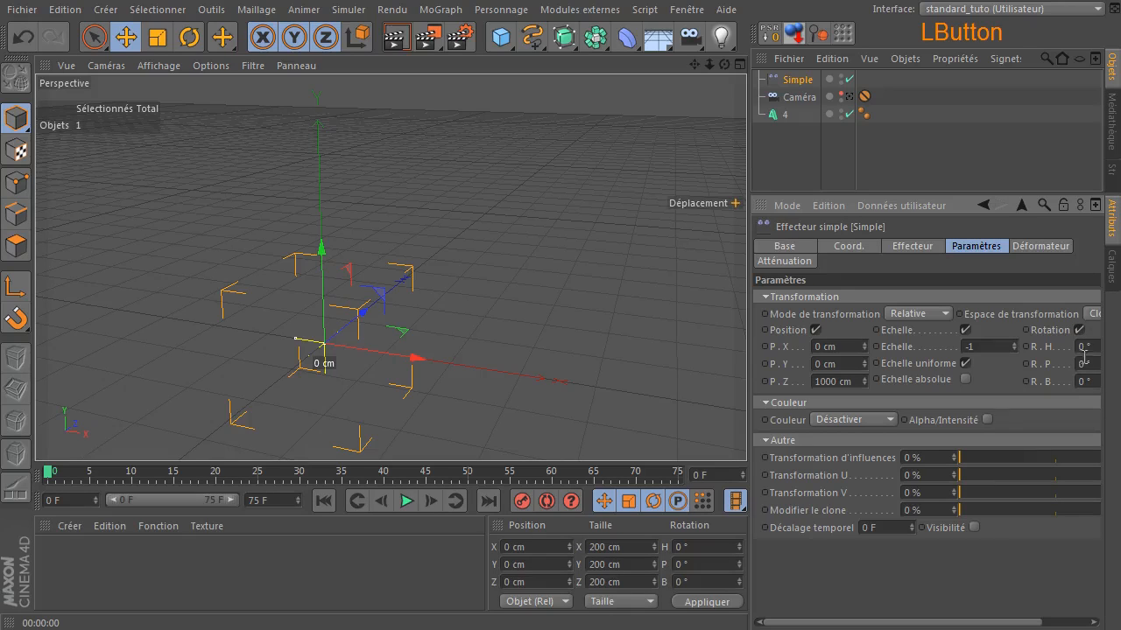
pyautogui.moveTo(911, 622); pyautogui.dragTo(958, 621)
pyautogui.click(1063, 348)
pyautogui.write('180')
pyautogui.click(1054, 363)
pyautogui.write('180')
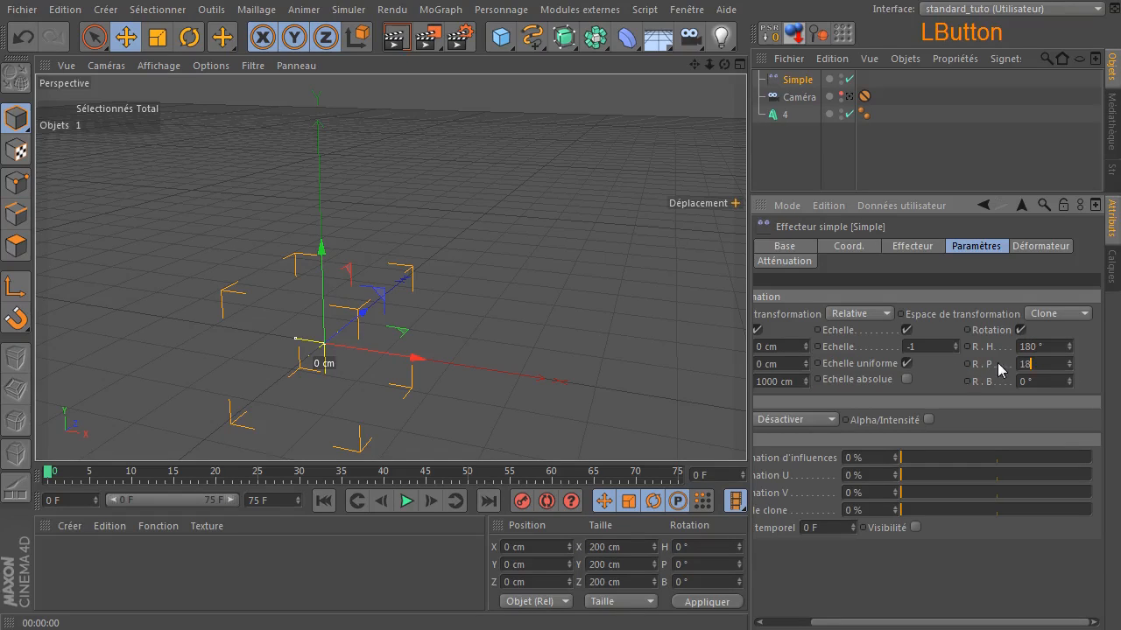
pyautogui.click(1063, 381)
pyautogui.write('180')
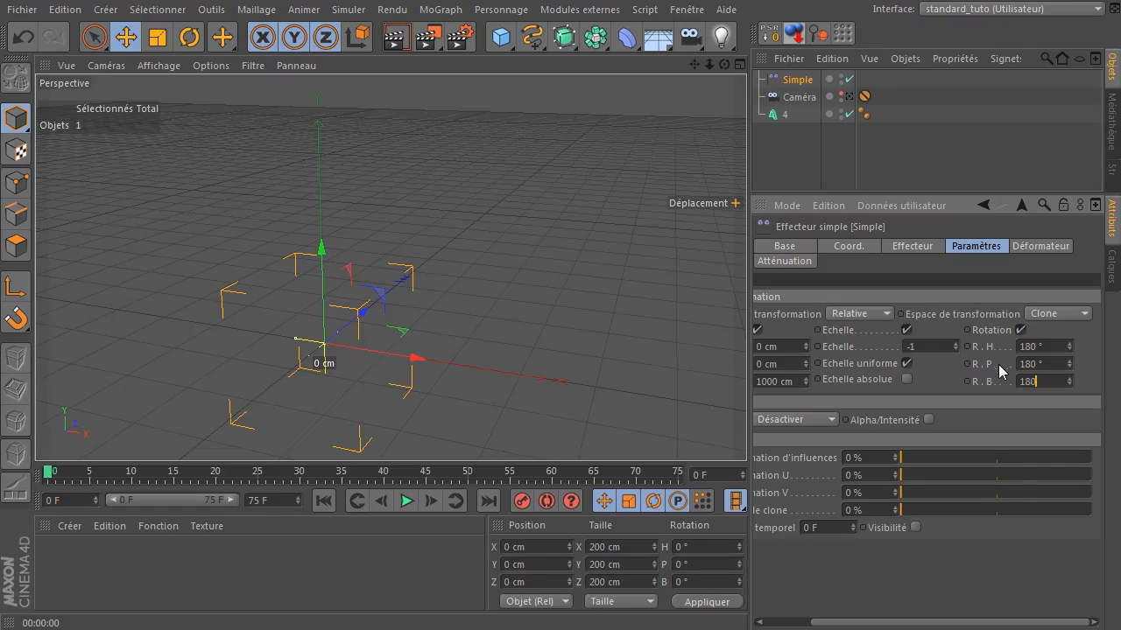
pyautogui.click(992, 585)
# - Vary the Simple effector's Influence in Atténuation to preview the animation, ending at 0 %, and look through Caméra
pyautogui.click(788, 260)
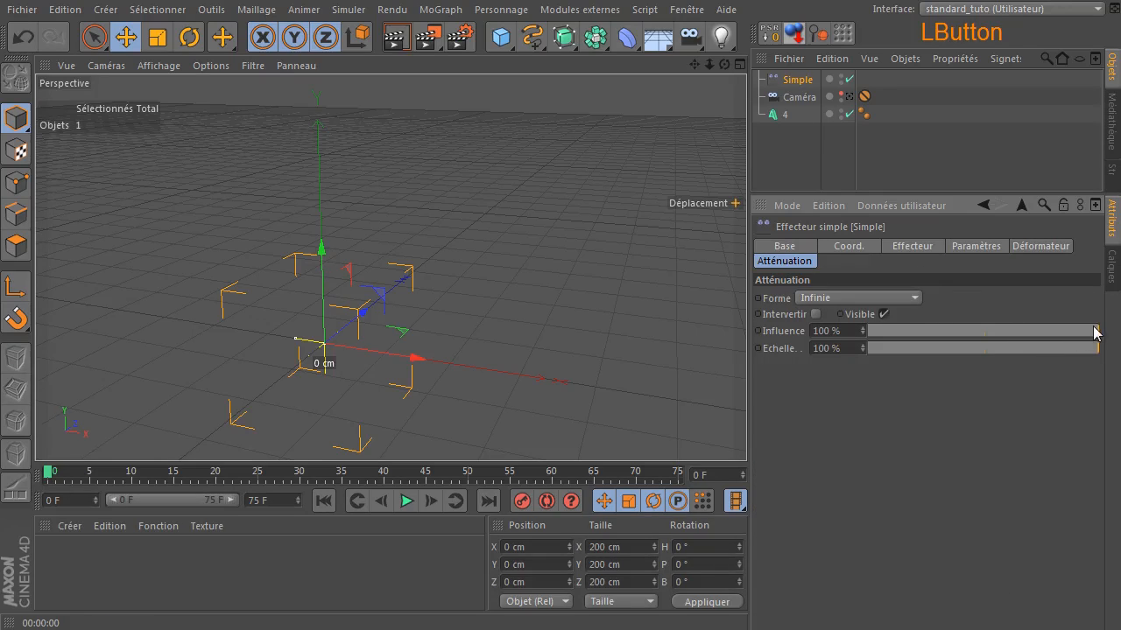
pyautogui.moveTo(1093, 330)
pyautogui.mouseDown()
pyautogui.moveTo(1048, 347)
pyautogui.moveTo(867, 355)
pyautogui.moveTo(873, 342)
pyautogui.moveTo(1099, 348)
pyautogui.moveTo(807, 349)
pyautogui.moveTo(1009, 346)
pyautogui.moveTo(1110, 330)
pyautogui.mouseUp()
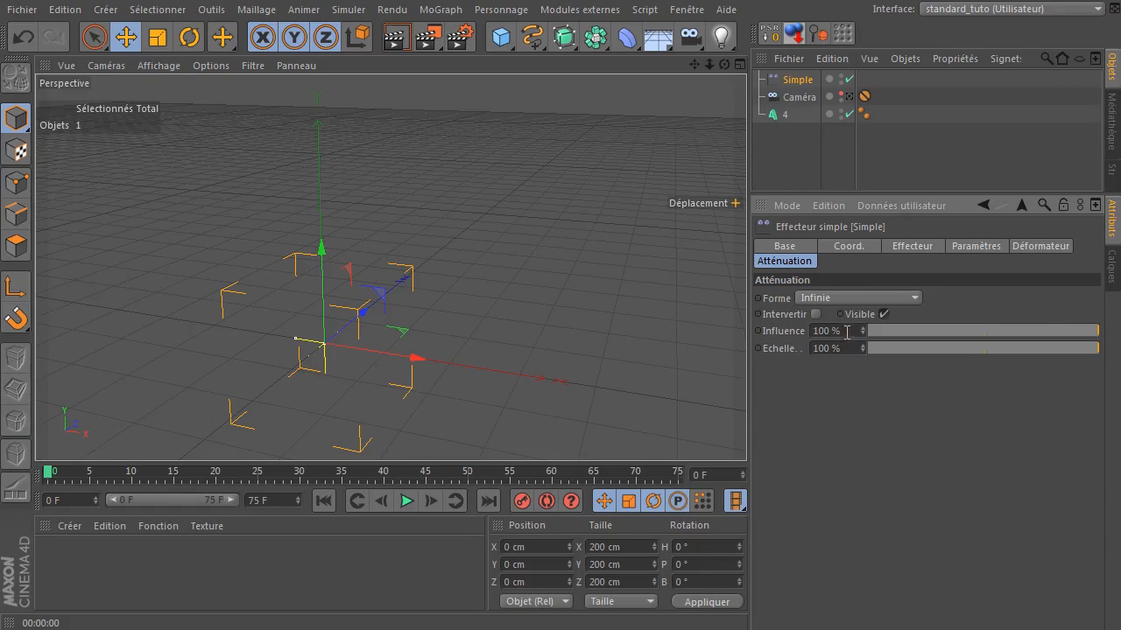
pyautogui.moveTo(1100, 334); pyautogui.dragTo(706, 346)
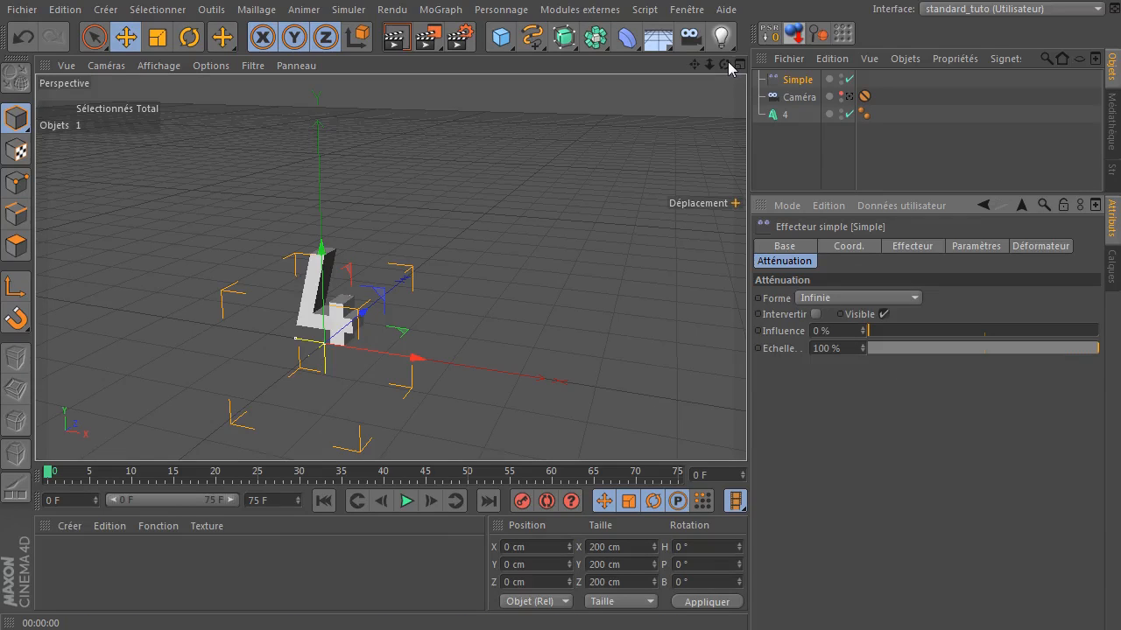
pyautogui.click(849, 96)
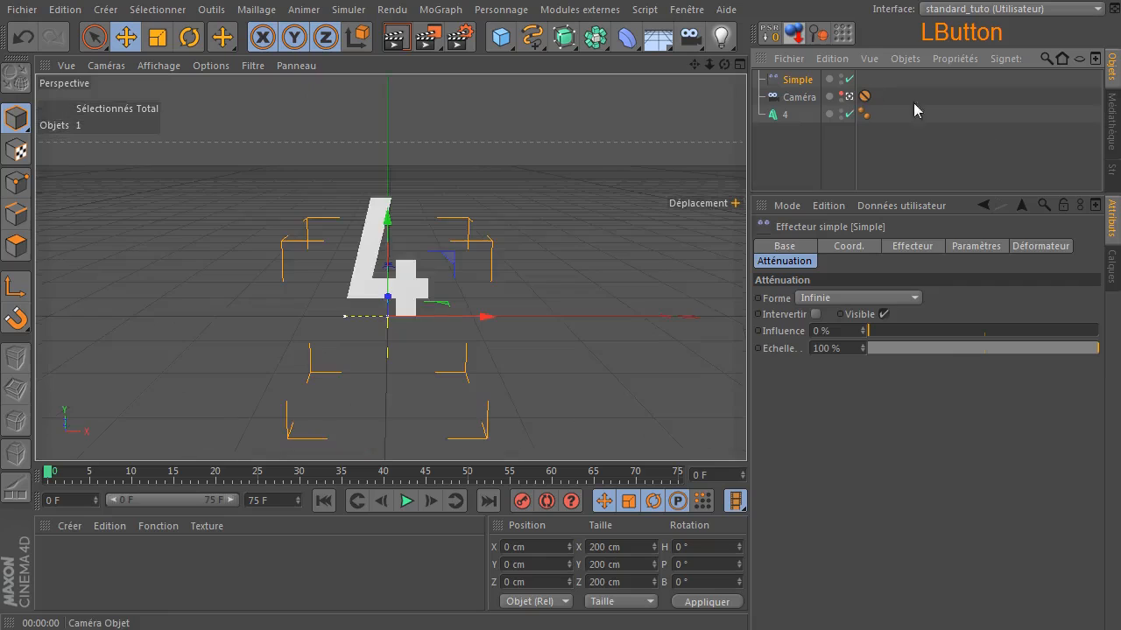
# - Reorder the object hierarchy so the Simple effector sits between Caméra and the 4 text object
pyautogui.click(787, 150)
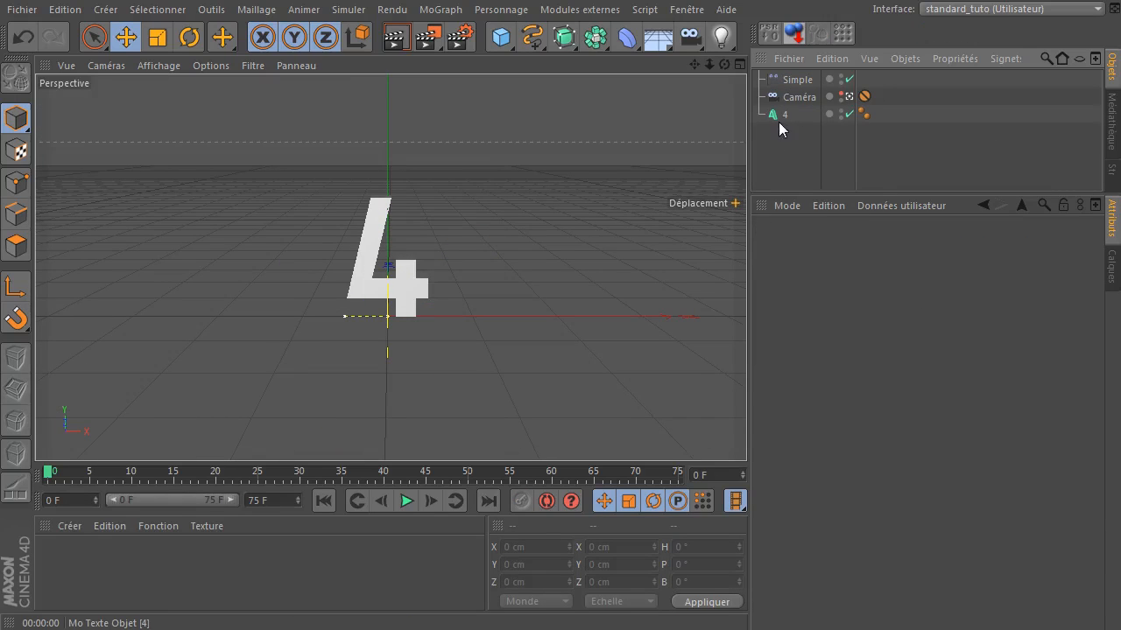
pyautogui.click(779, 117)
pyautogui.click(795, 79)
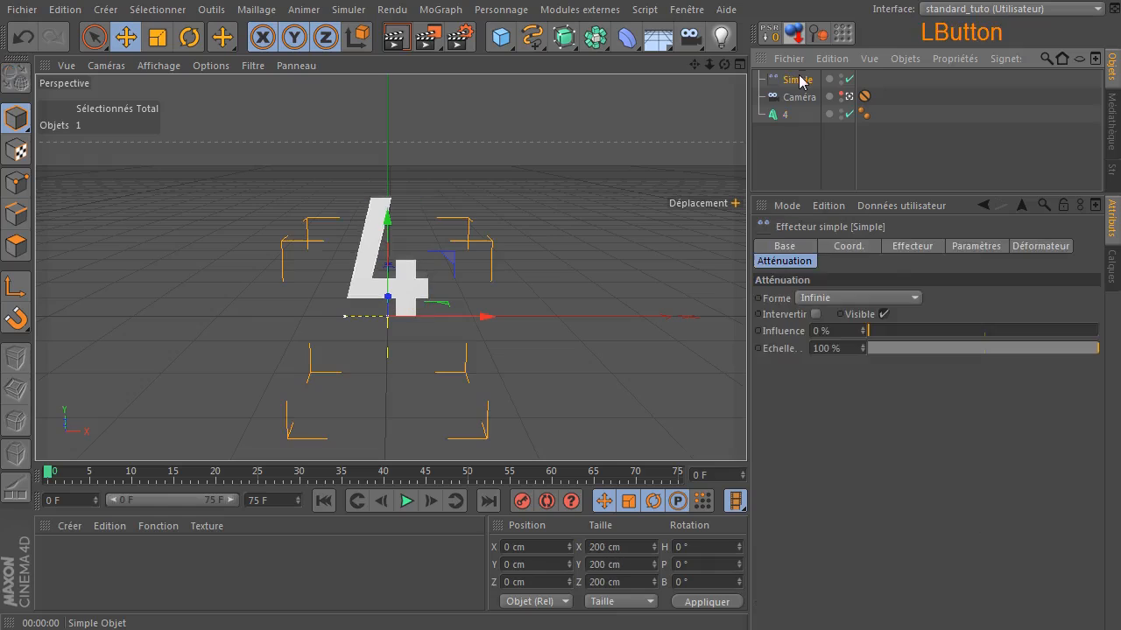
pyautogui.moveTo(797, 80); pyautogui.dragTo(799, 162)
pyautogui.moveTo(777, 97); pyautogui.dragTo(789, 142)
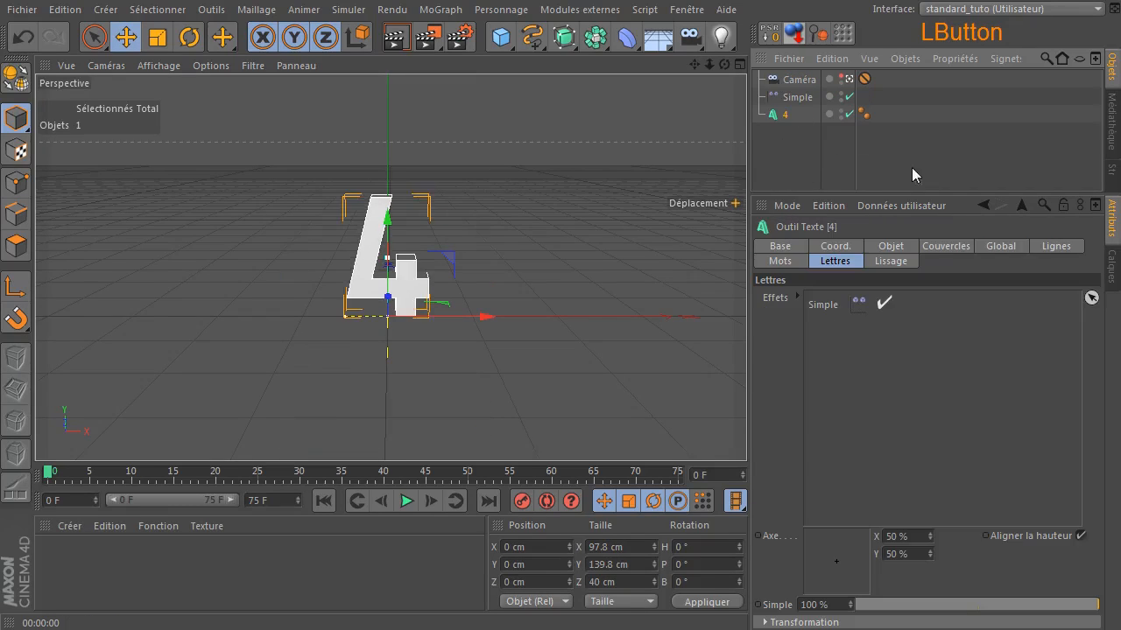
# - Rename the Simple effector as Simple 4
pyautogui.doubleClick(798, 97)
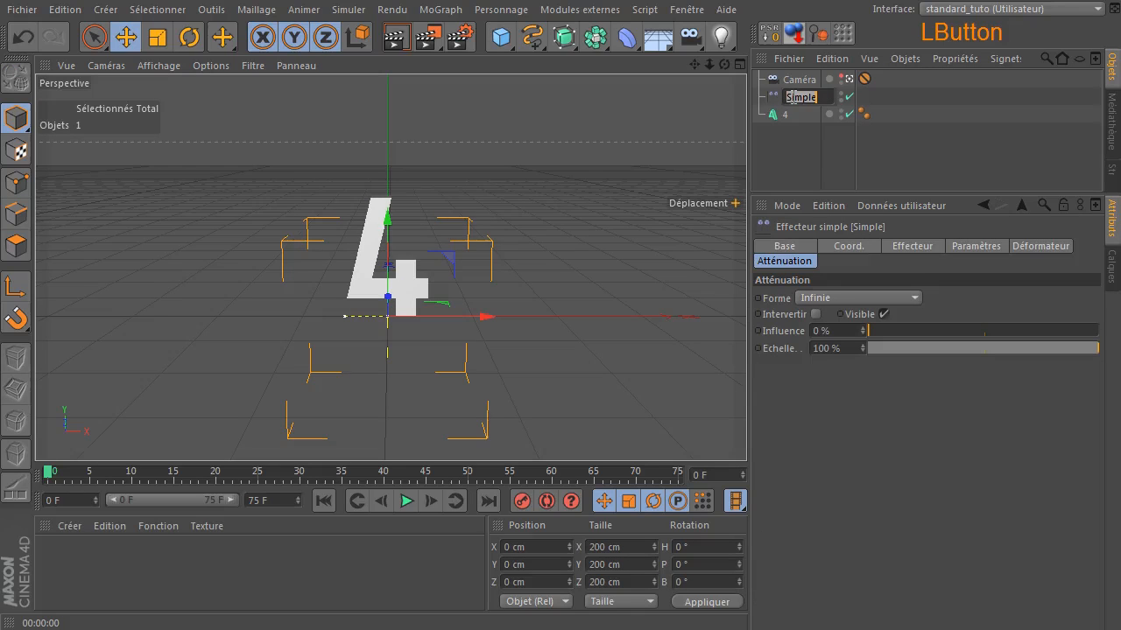
pyautogui.press('End')
pyautogui.write('4')
pyautogui.press('Return')
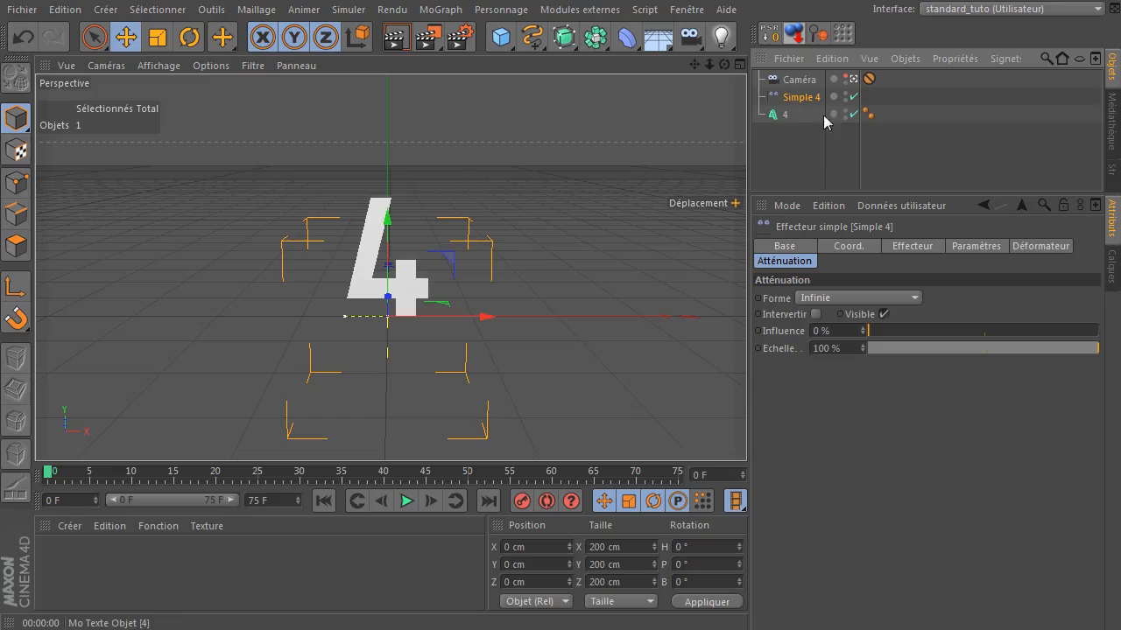
# - Group the Simple 4 effector and the 4 text object under a null and name the null 4
pyautogui.moveTo(781, 117); pyautogui.dragTo(815, 100)
pyautogui.click(821, 101)
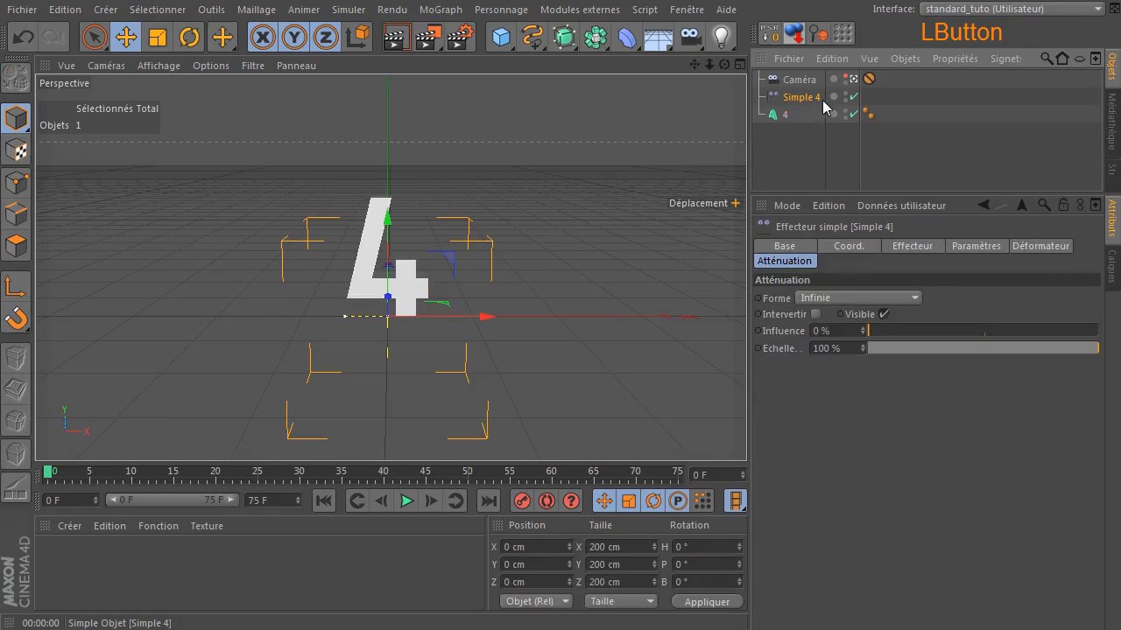
pyautogui.moveTo(770, 145); pyautogui.dragTo(791, 100)
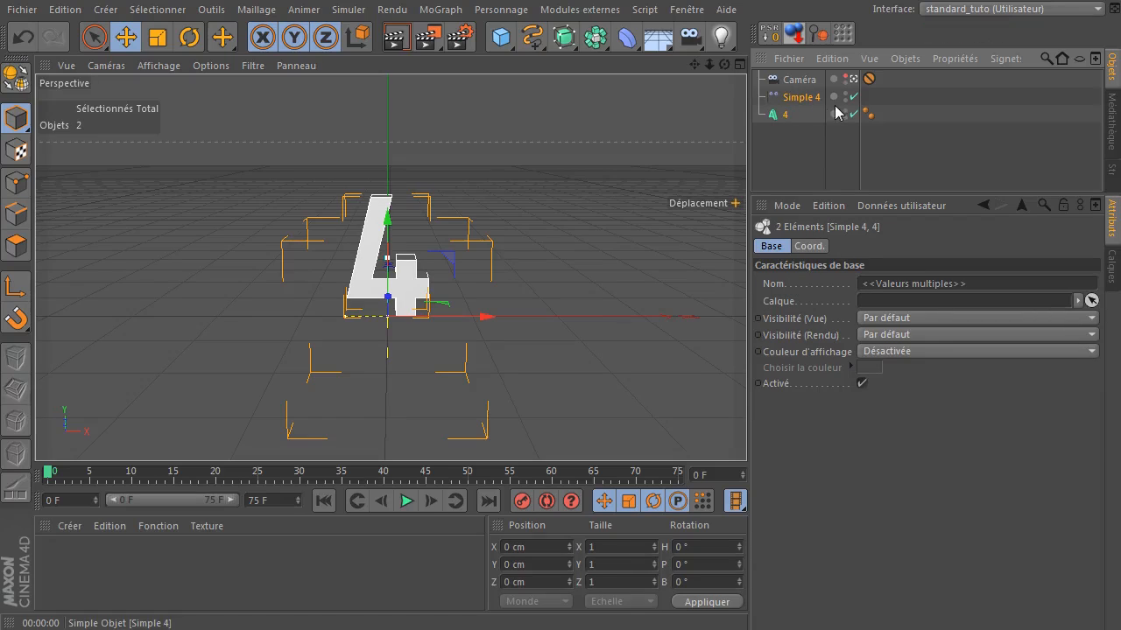
pyautogui.hotkey('alt', 'g')
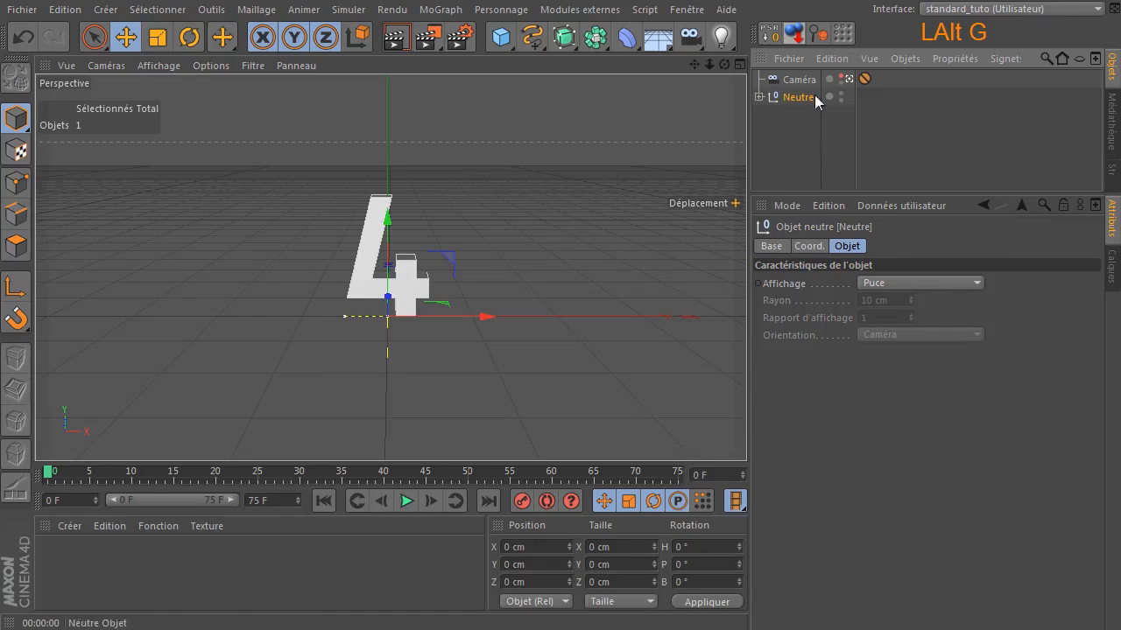
pyautogui.click(758, 96)
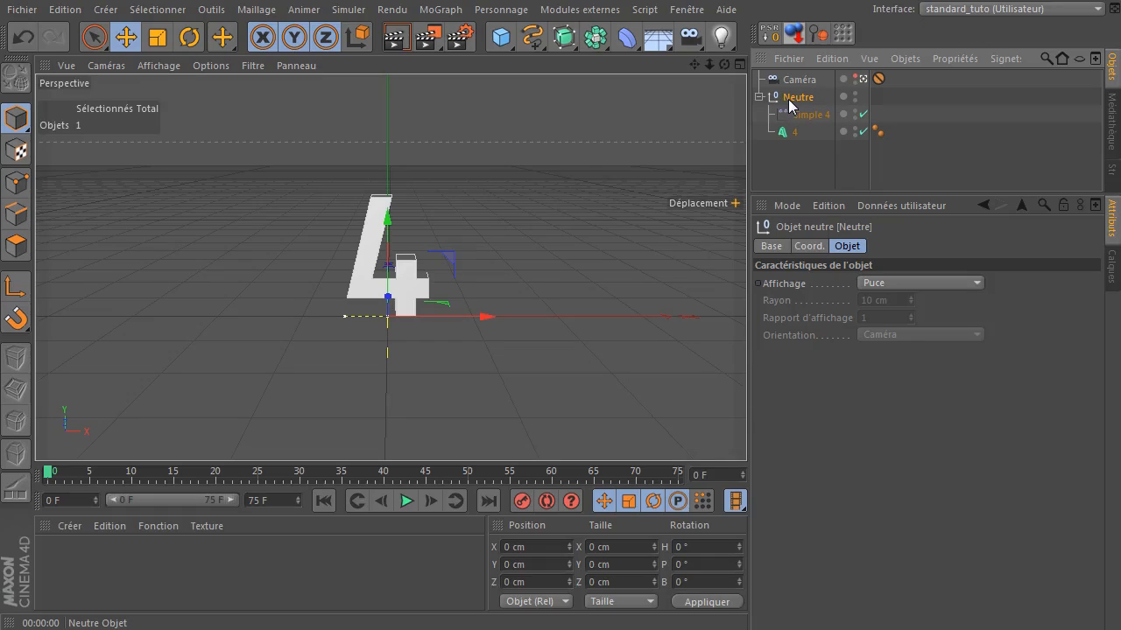
pyautogui.doubleClick(791, 98)
pyautogui.write('4')
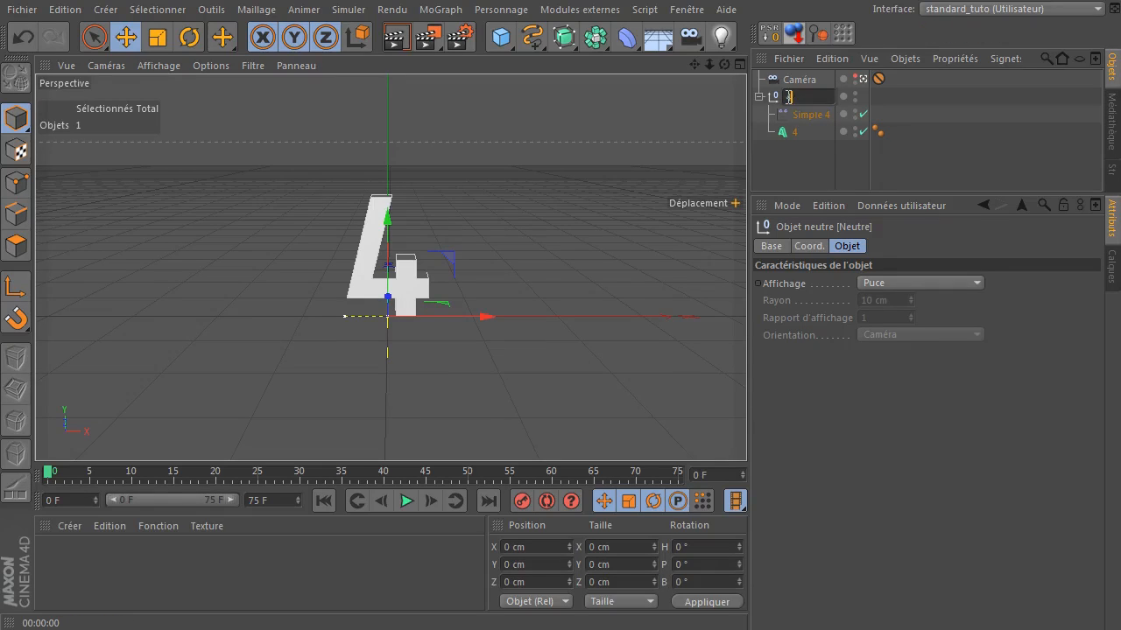
pyautogui.press('Return')
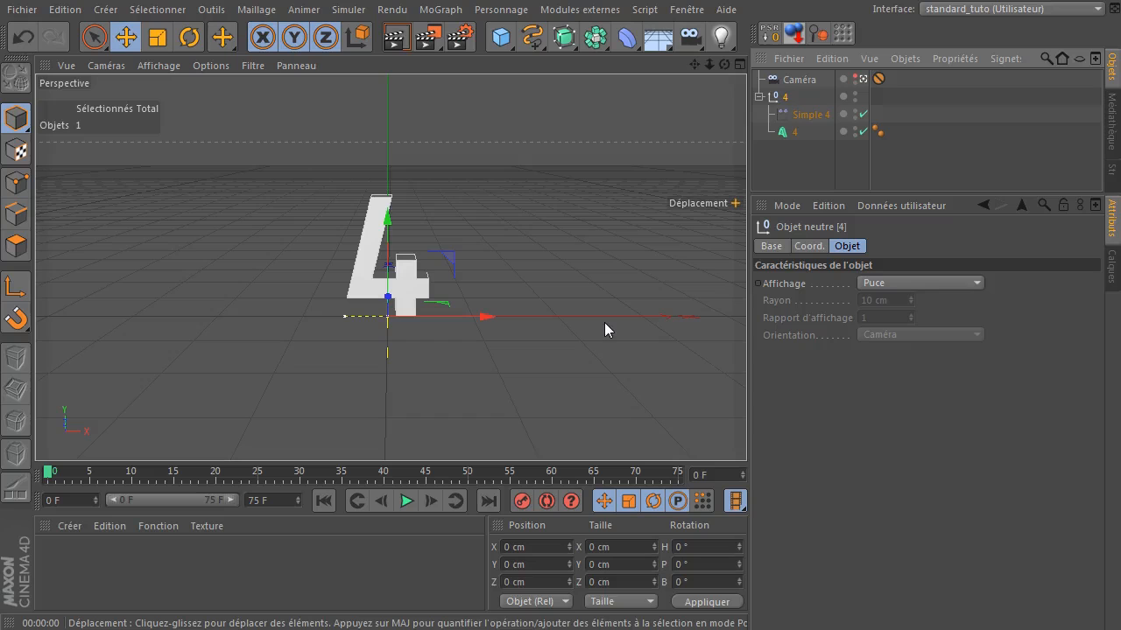
# - Examine the 4 group's contents, checking which effector its text object uses in the Lettres settings
pyautogui.moveTo(796, 178); pyautogui.dragTo(814, 107)
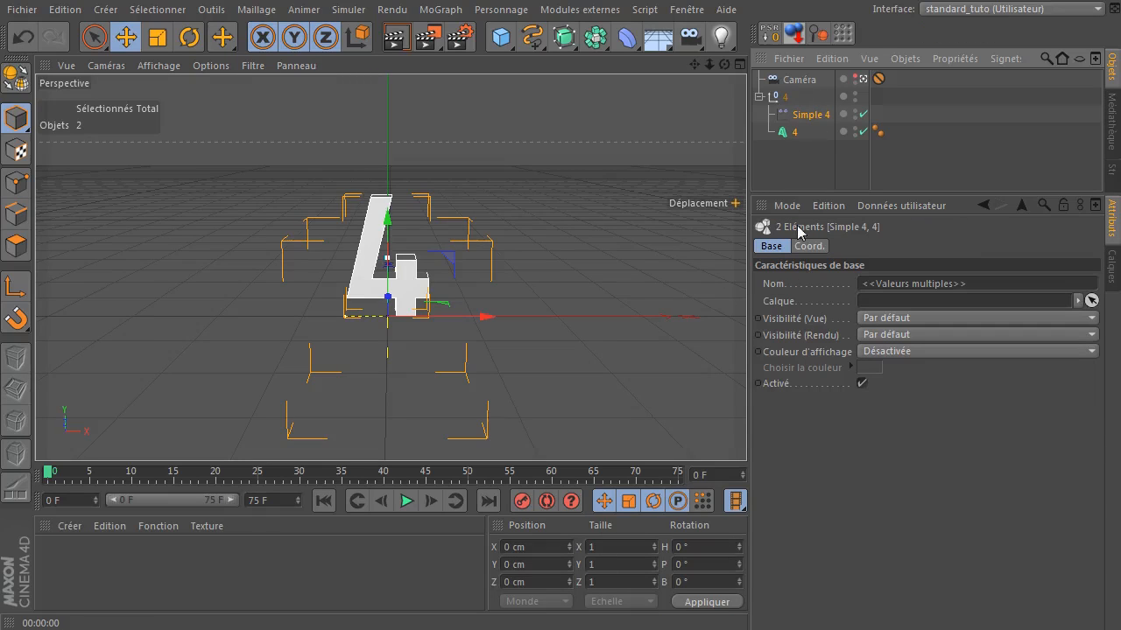
pyautogui.click(810, 166)
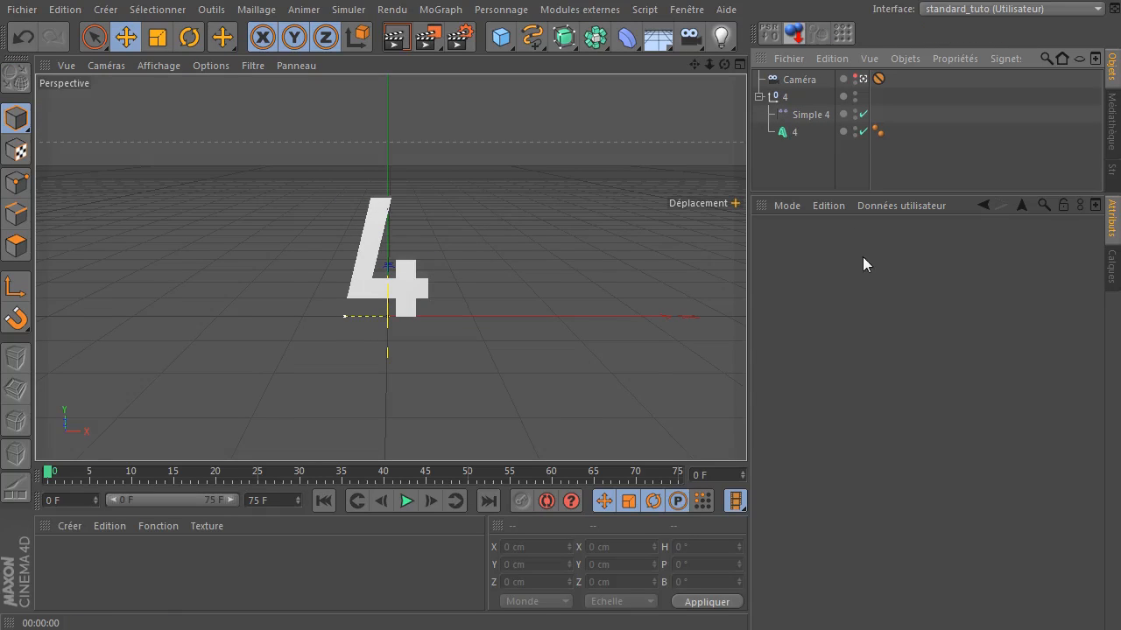
pyautogui.click(789, 136)
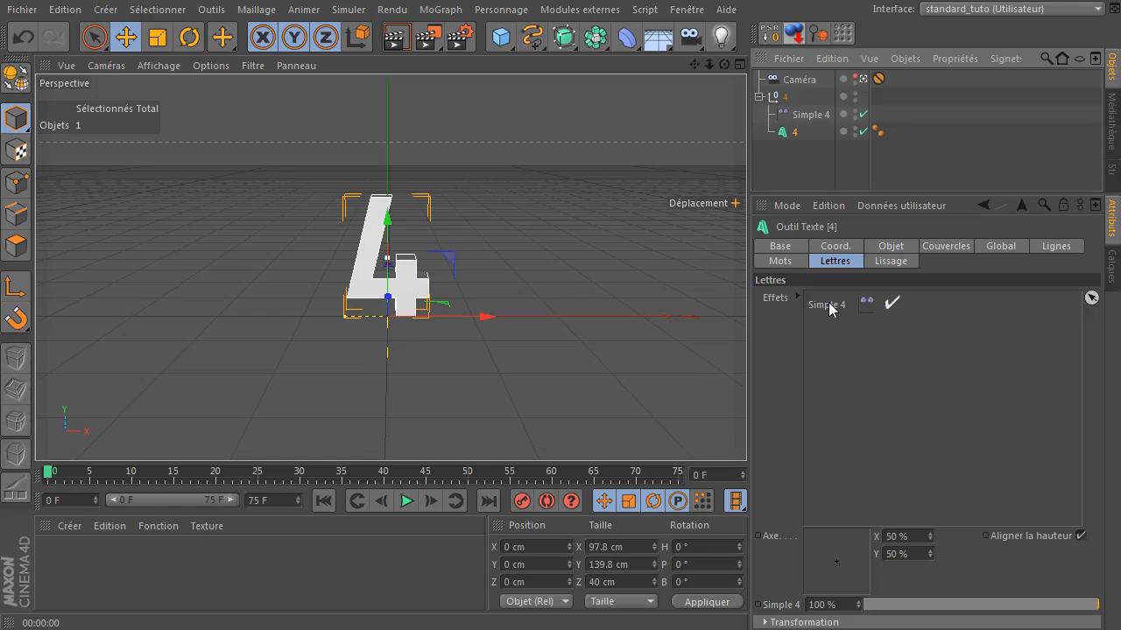
pyautogui.click(774, 97)
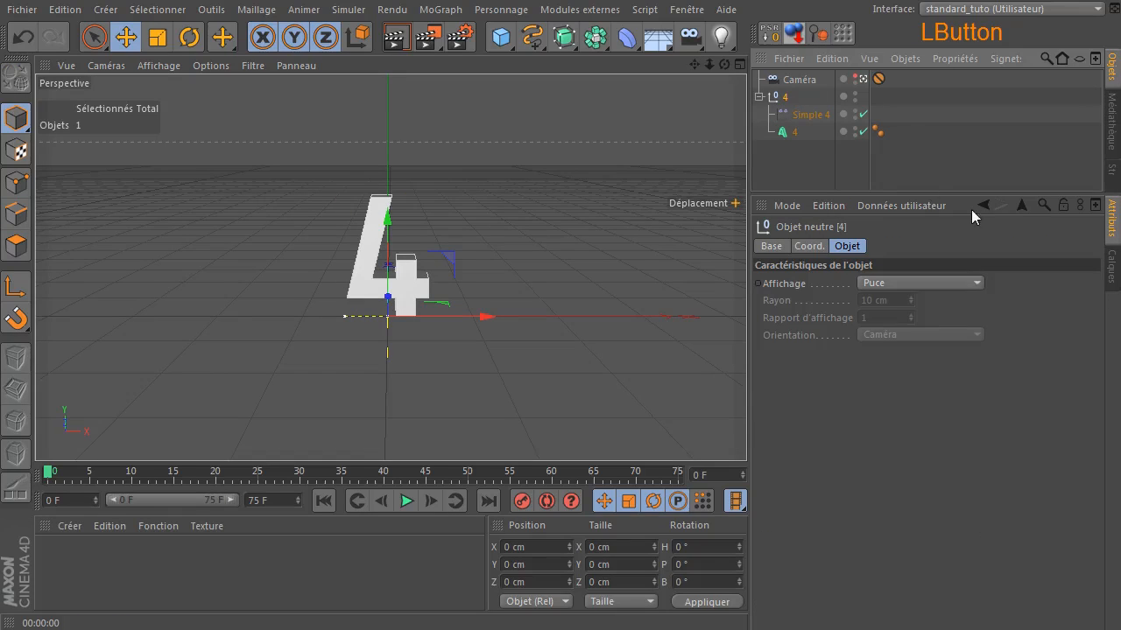
pyautogui.click(792, 132)
pyautogui.click(810, 116)
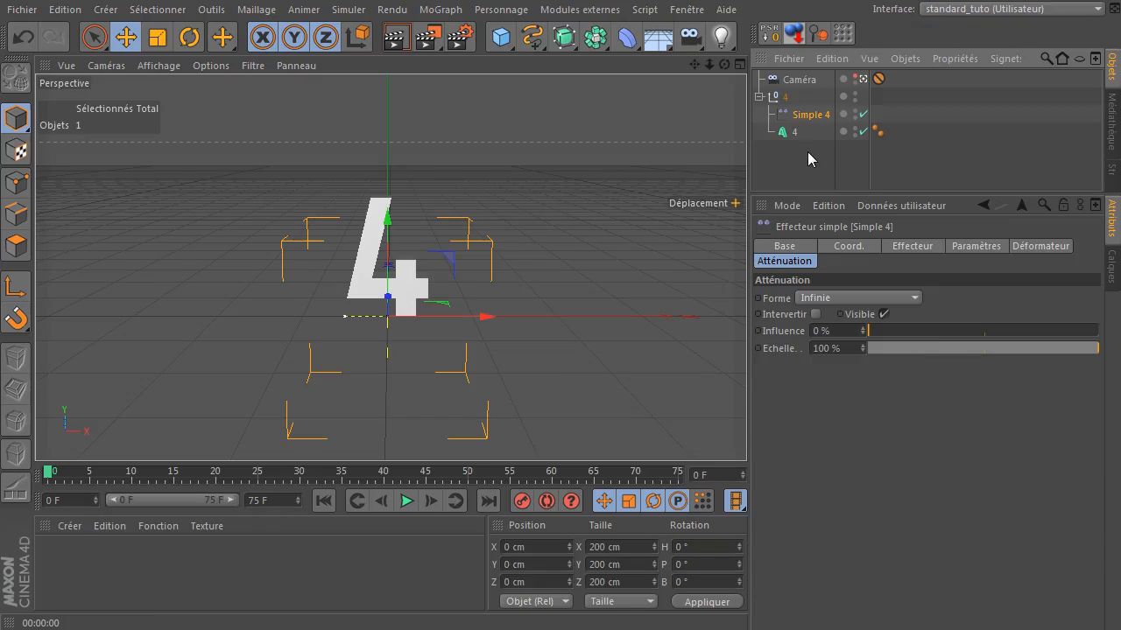
pyautogui.click(805, 153)
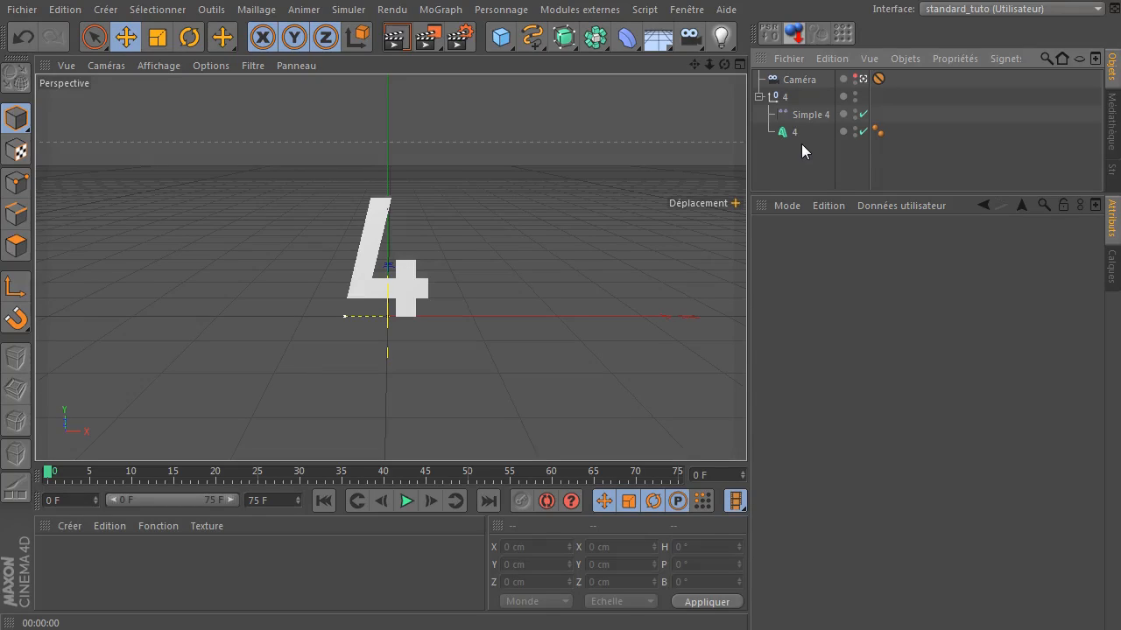
# - Duplicate the 4 null group twice, placing one copy above the original and one below it
pyautogui.click(782, 97)
pyautogui.keyDown('ctrl'); pyautogui.moveTo(778, 98); pyautogui.dragTo(792, 174); pyautogui.keyUp('ctrl')
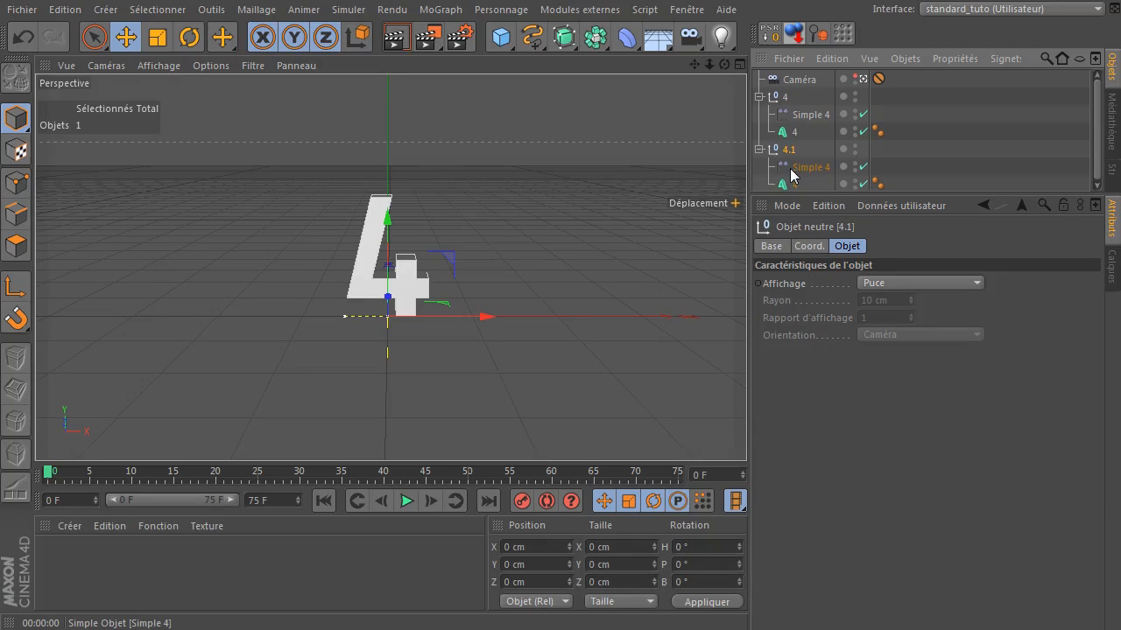
pyautogui.click(758, 97)
pyautogui.click(758, 114)
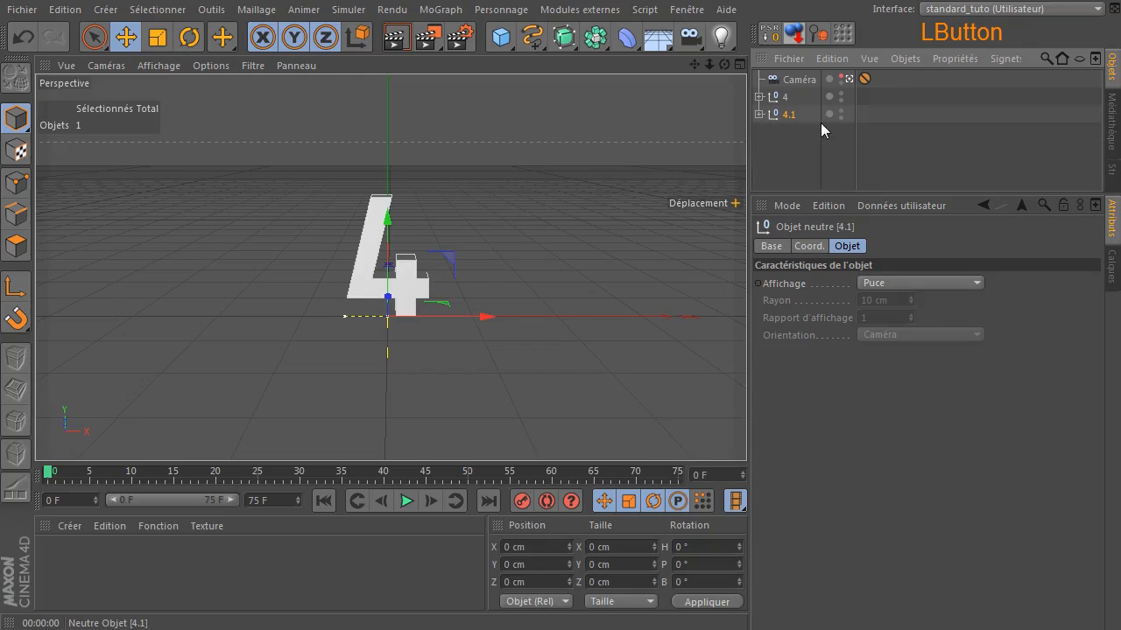
pyautogui.keyDown('ctrl'); pyautogui.moveTo(787, 121); pyautogui.dragTo(789, 93); pyautogui.keyUp('ctrl')
pyautogui.click(784, 116)
# - Rename the null of the copy above the original 4 group as C
pyautogui.doubleClick(790, 98)
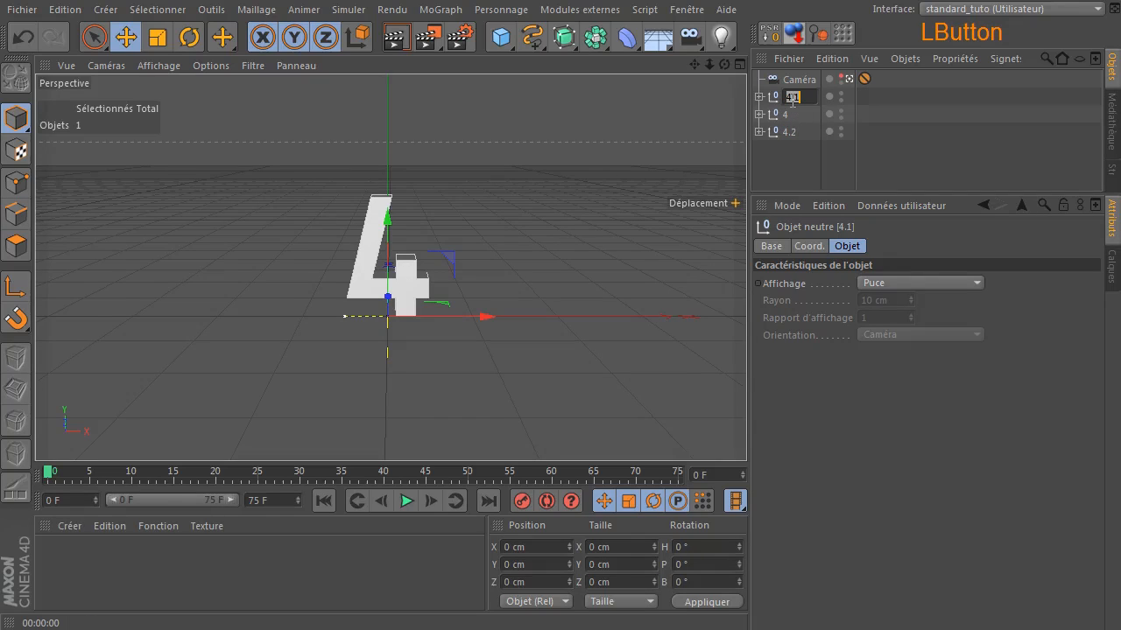
pyautogui.write('C')
pyautogui.press('Return')
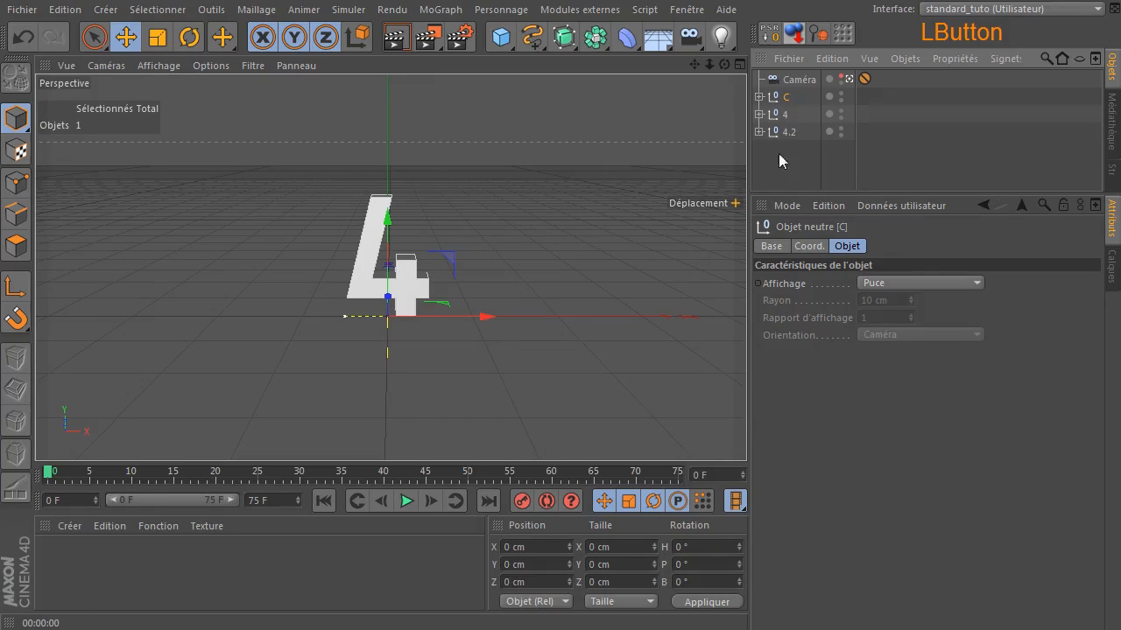
# - Expand the C group and rename its effector as Simple C
pyautogui.click(759, 97)
pyautogui.click(824, 119)
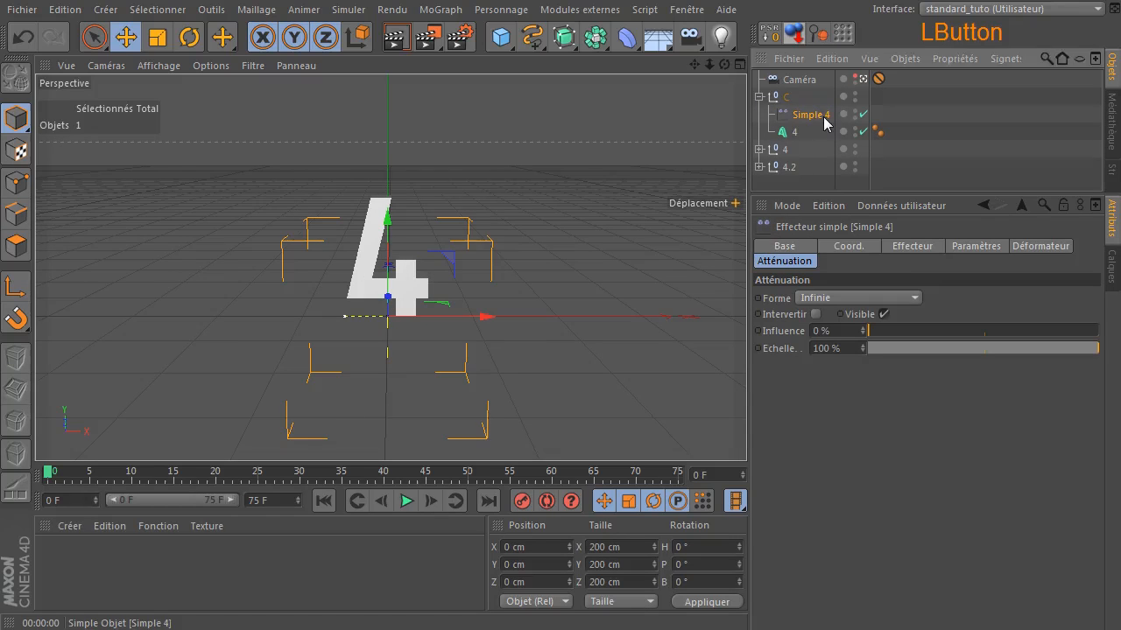
pyautogui.doubleClick(824, 114)
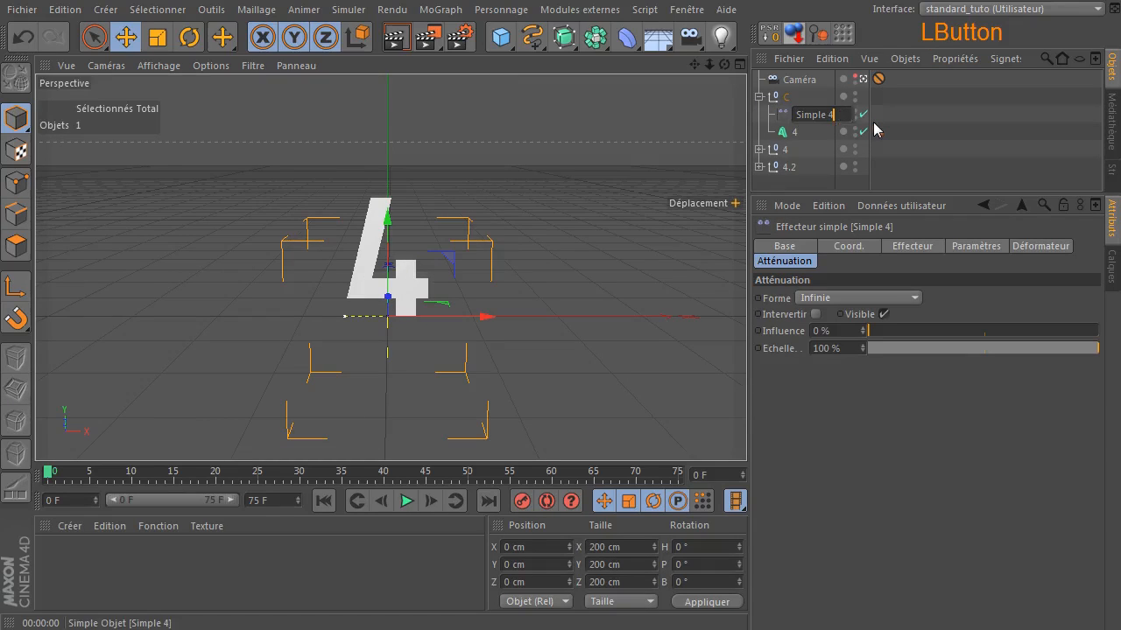
pyautogui.press('BackSpace')
pyautogui.write('C')
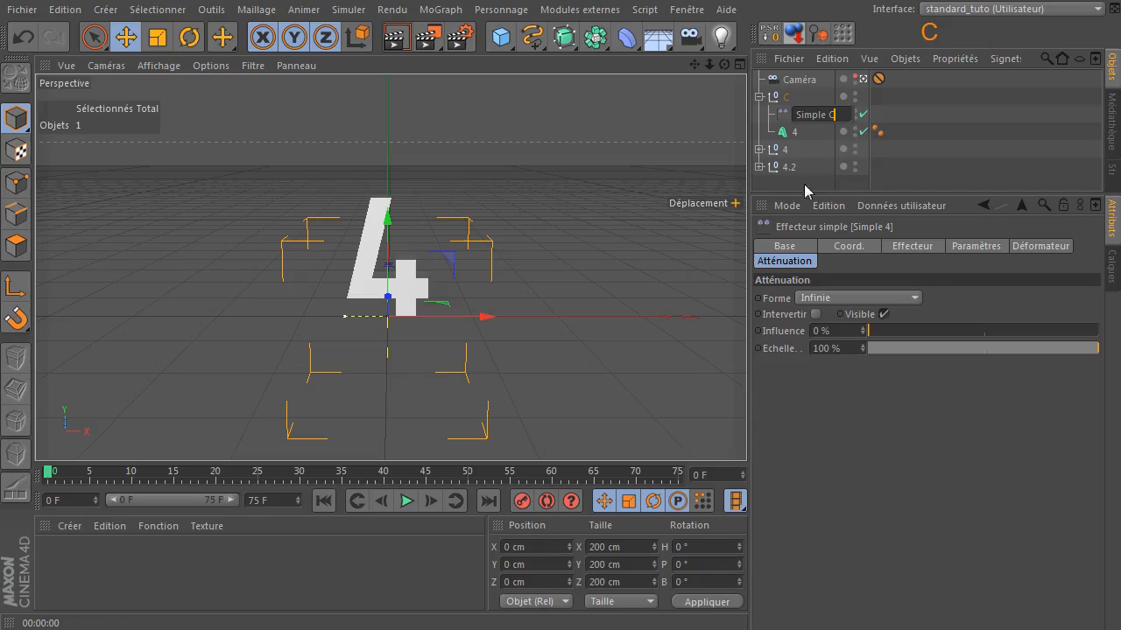
pyautogui.click(794, 182)
# - Rename the text object inside the C group as C and check its linked effector
pyautogui.click(796, 132)
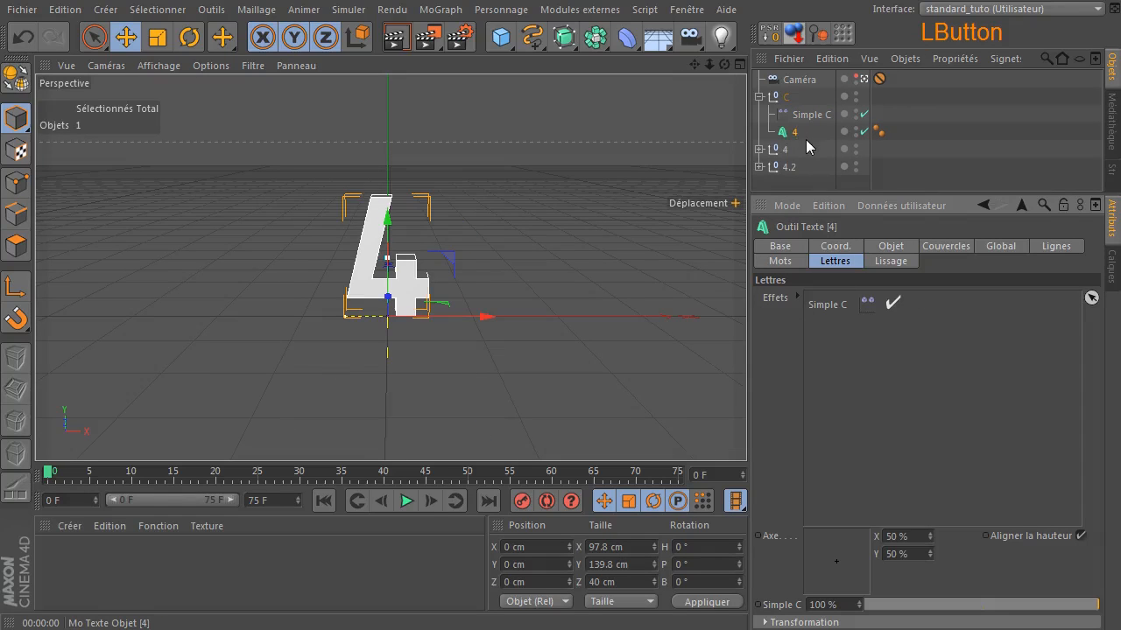
pyautogui.doubleClick(795, 132)
pyautogui.write('C')
pyautogui.click(817, 184)
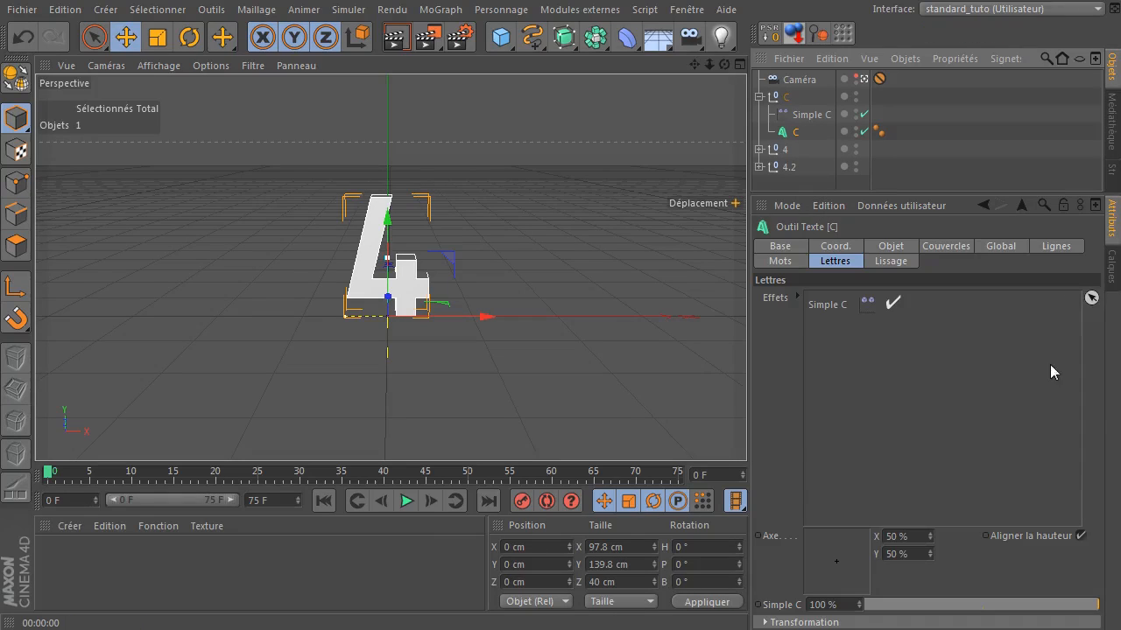
pyautogui.click(804, 115)
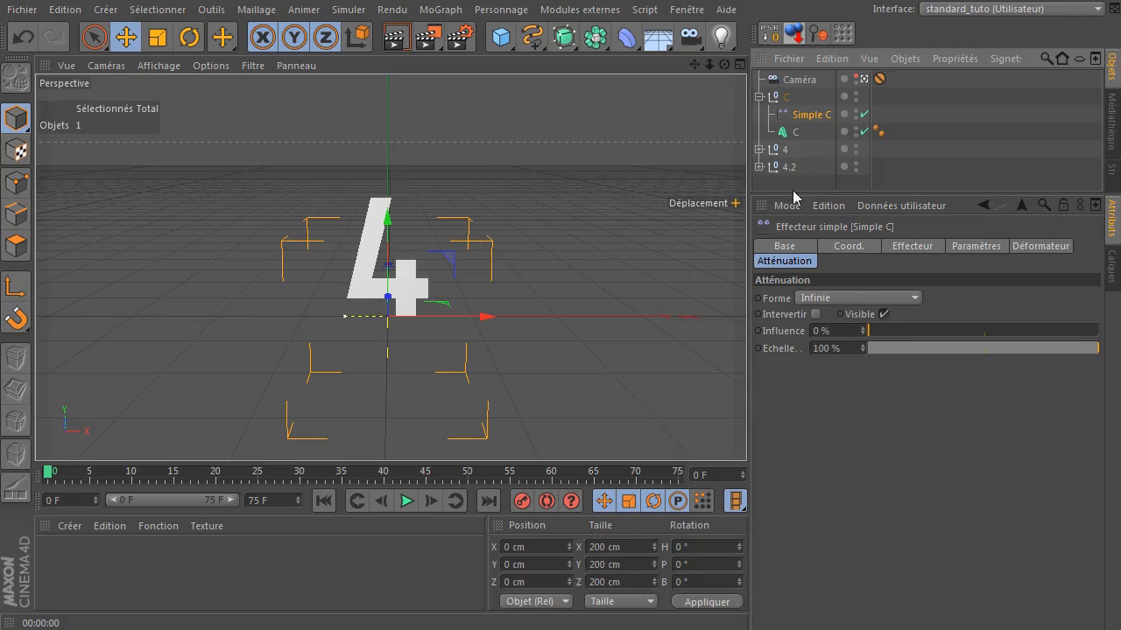
pyautogui.click(785, 133)
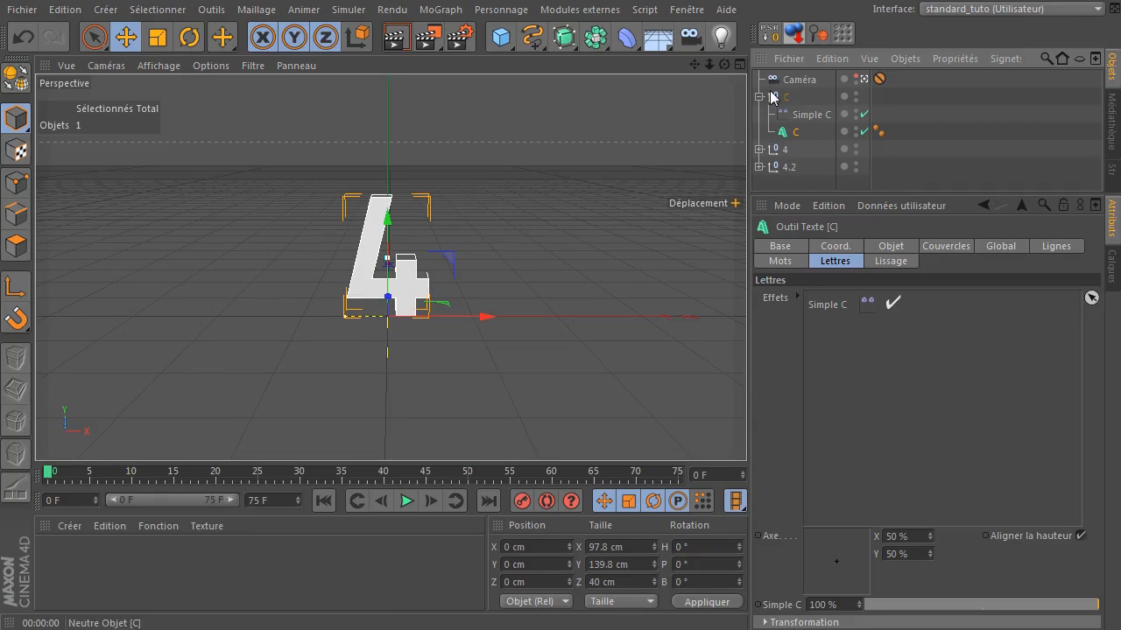
# - Check the effectors of the C and 4 groups, and collapse both groups in the object hierarchy
pyautogui.click(759, 150)
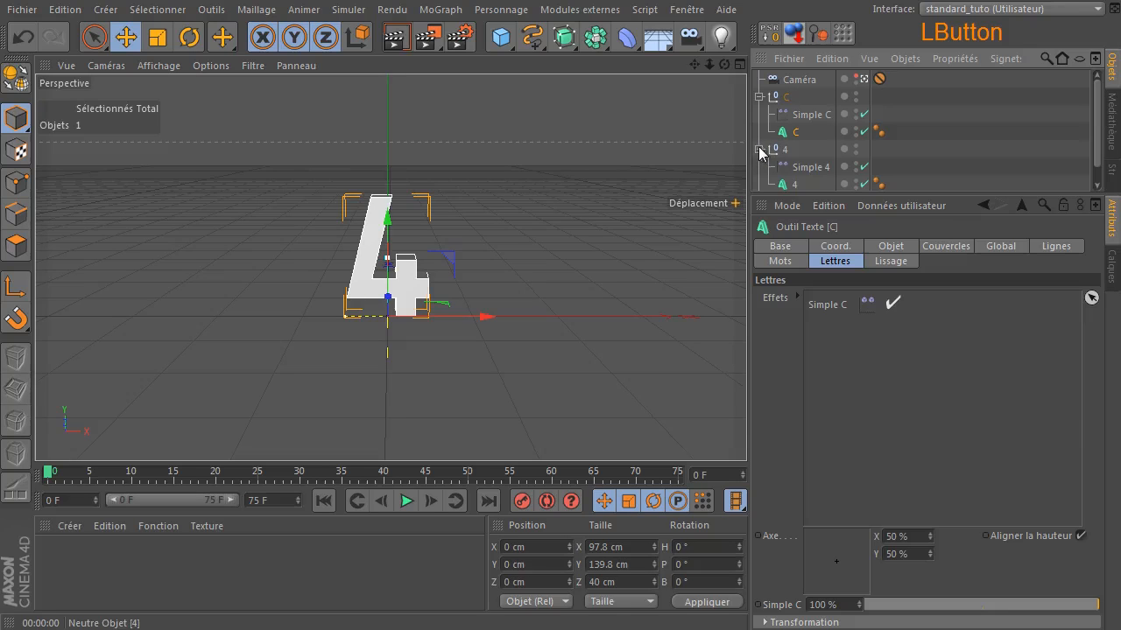
pyautogui.click(813, 168)
pyautogui.click(793, 132)
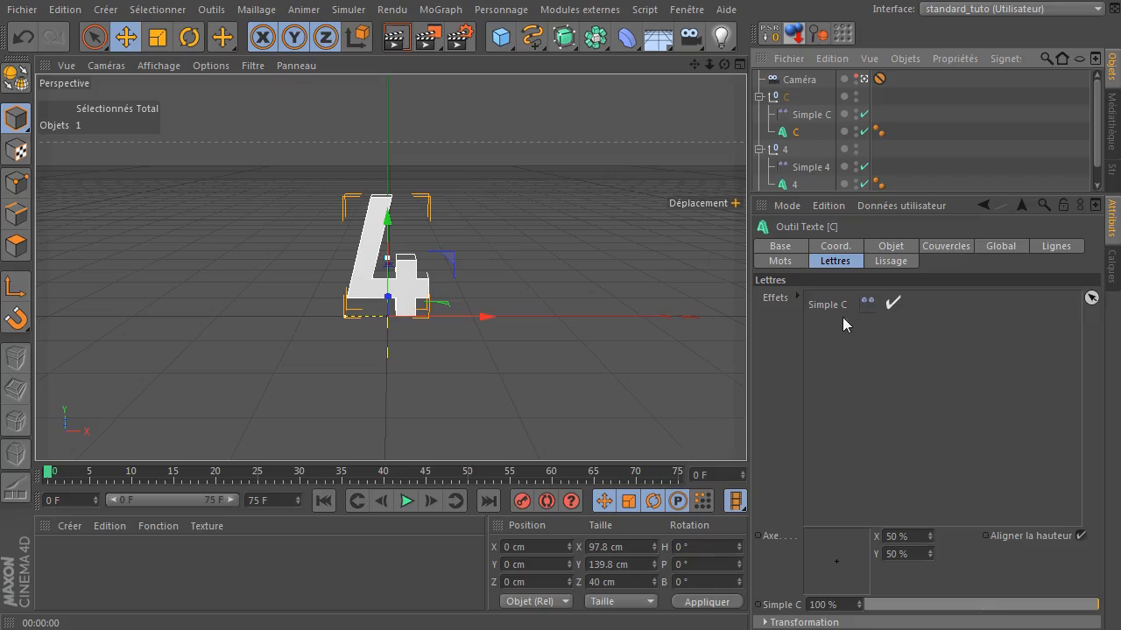
pyautogui.click(813, 167)
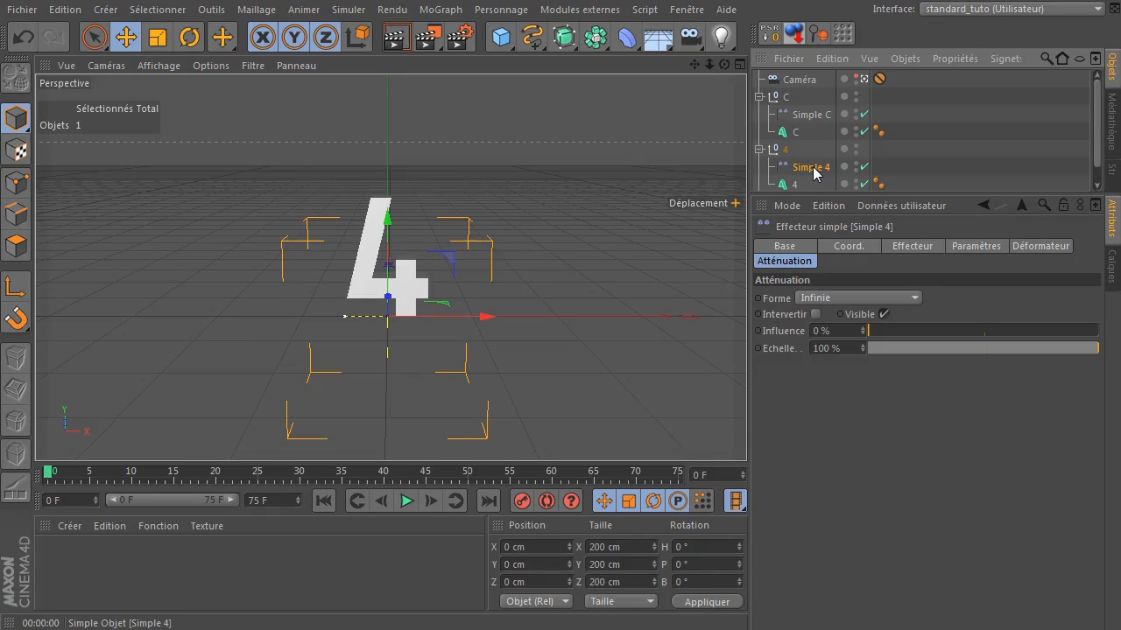
pyautogui.click(759, 97)
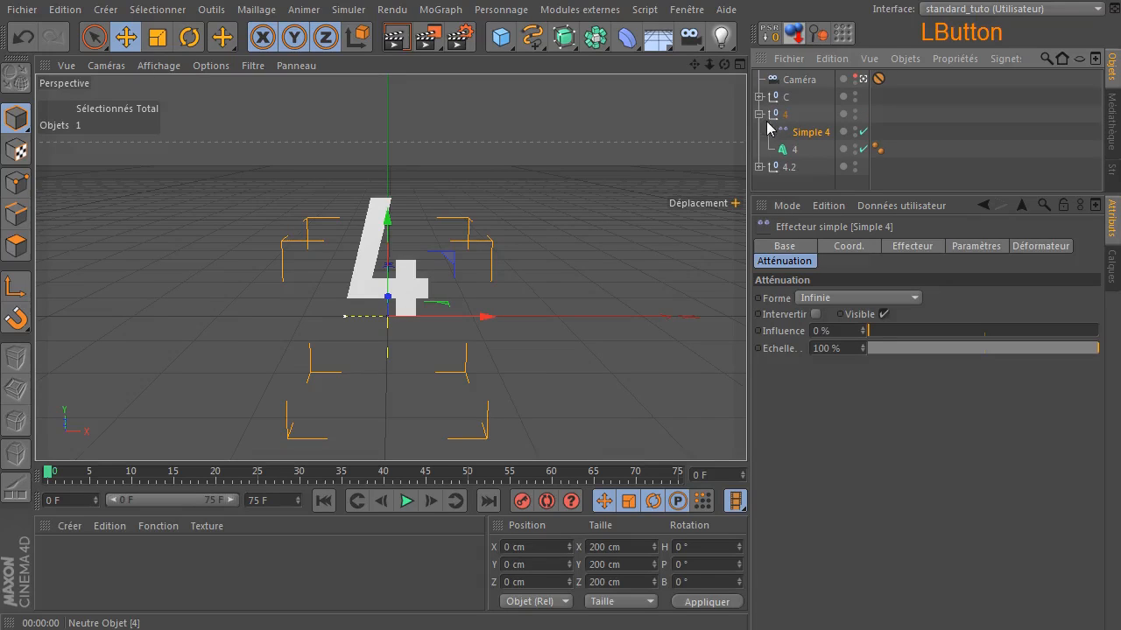
pyautogui.click(759, 114)
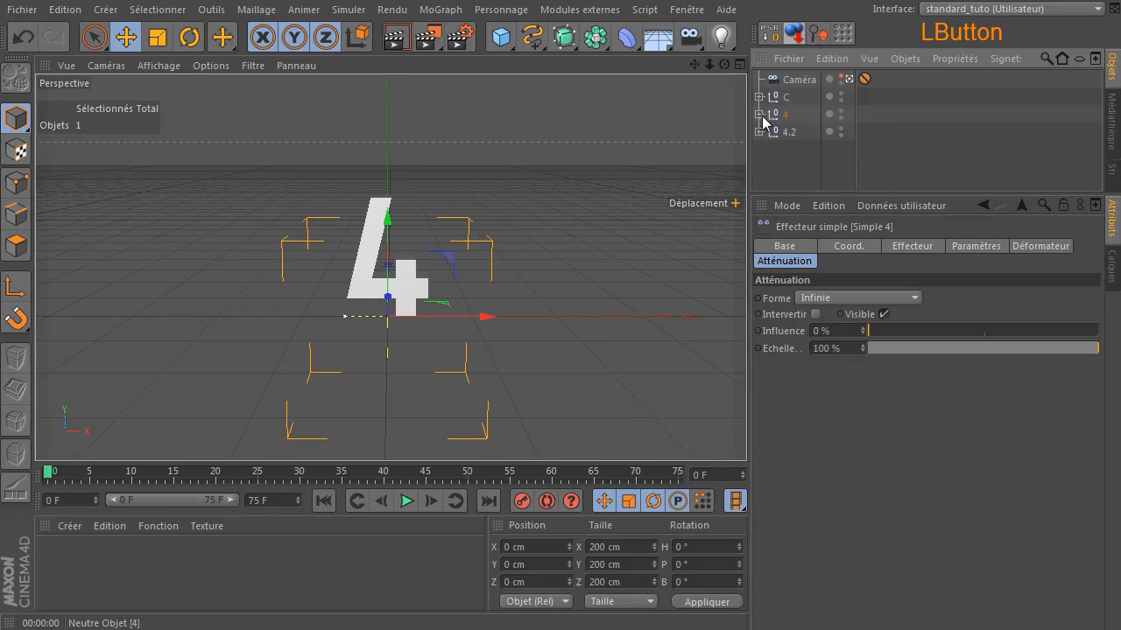
# - Rename the null of the duplicate below the 4 group as D and its effector as Simple D
pyautogui.doubleClick(792, 134)
pyautogui.write('D')
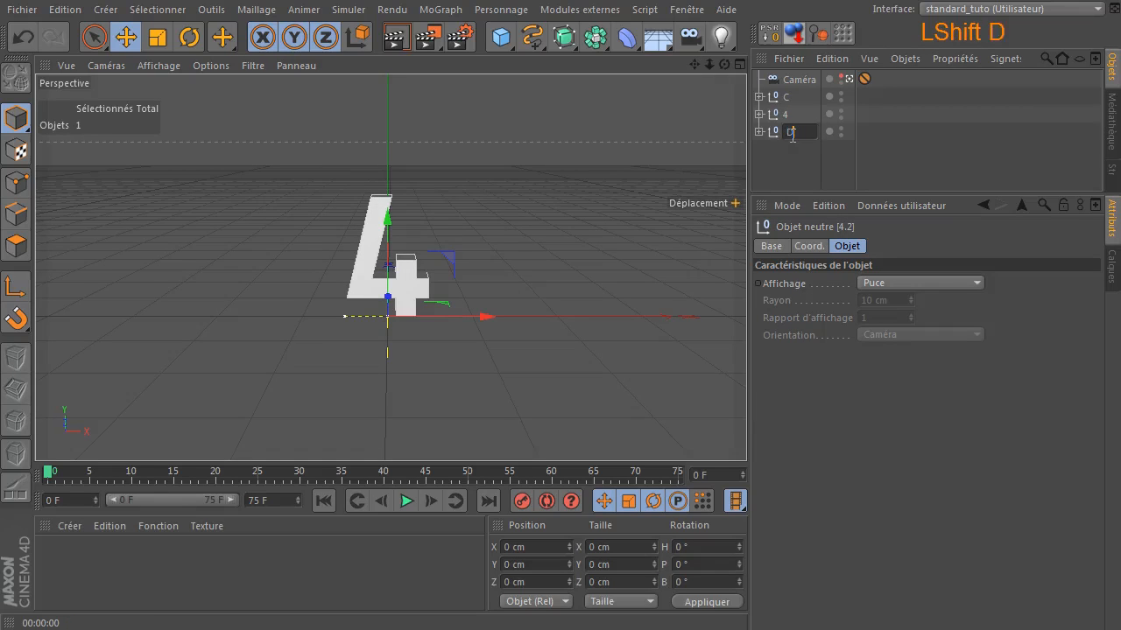
pyautogui.click(779, 149)
pyautogui.click(758, 132)
pyautogui.doubleClick(806, 149)
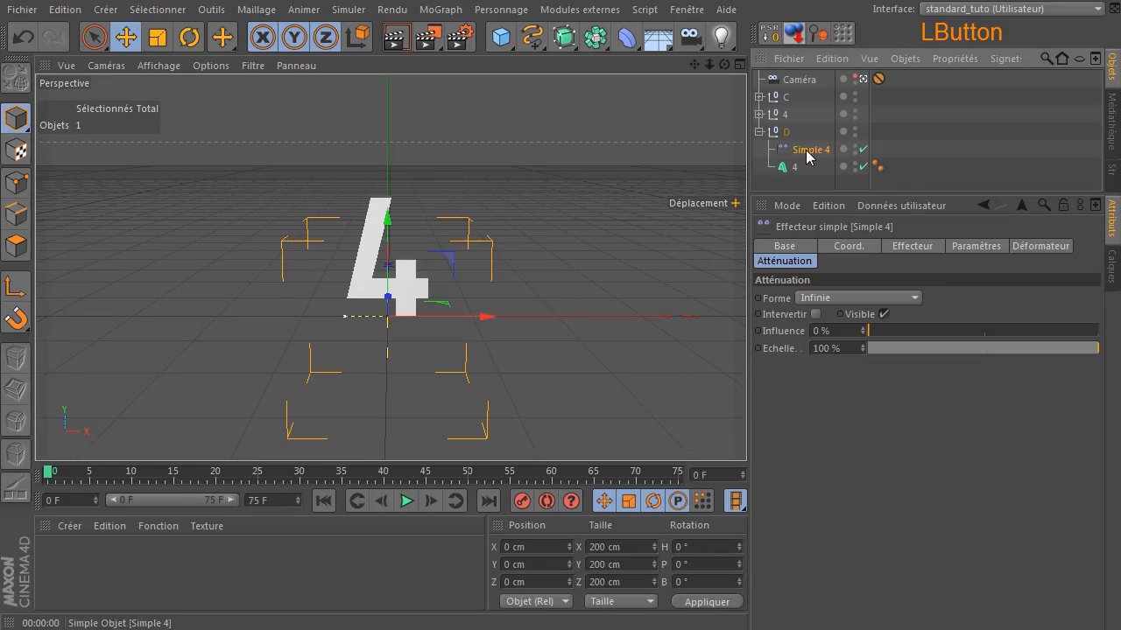
pyautogui.press('BackSpace')
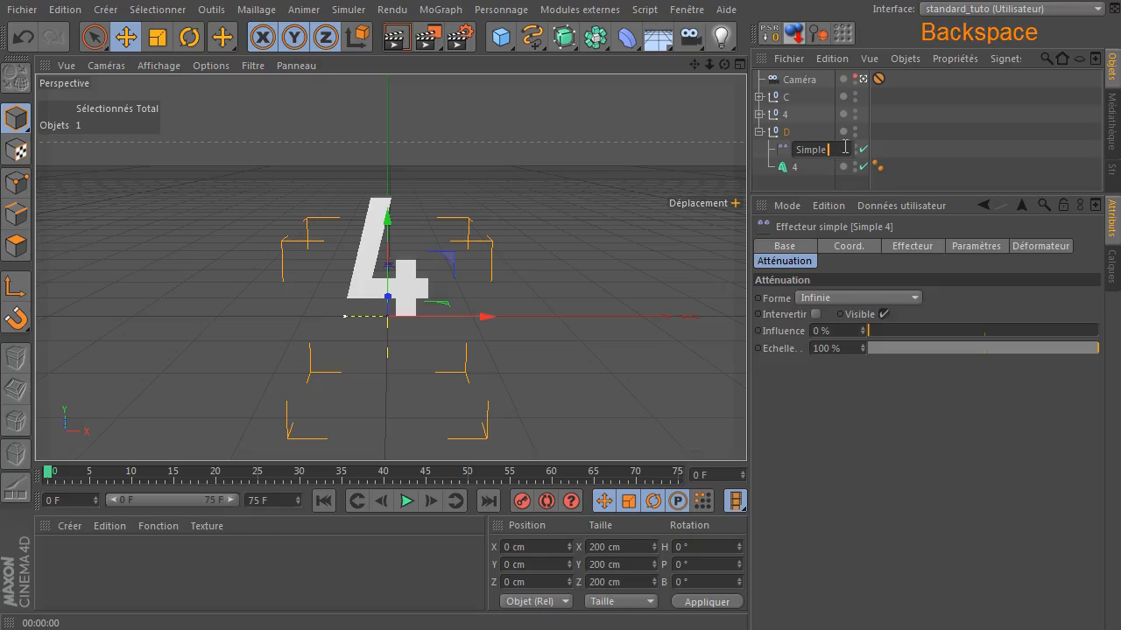
pyautogui.write('D')
pyautogui.click(806, 175)
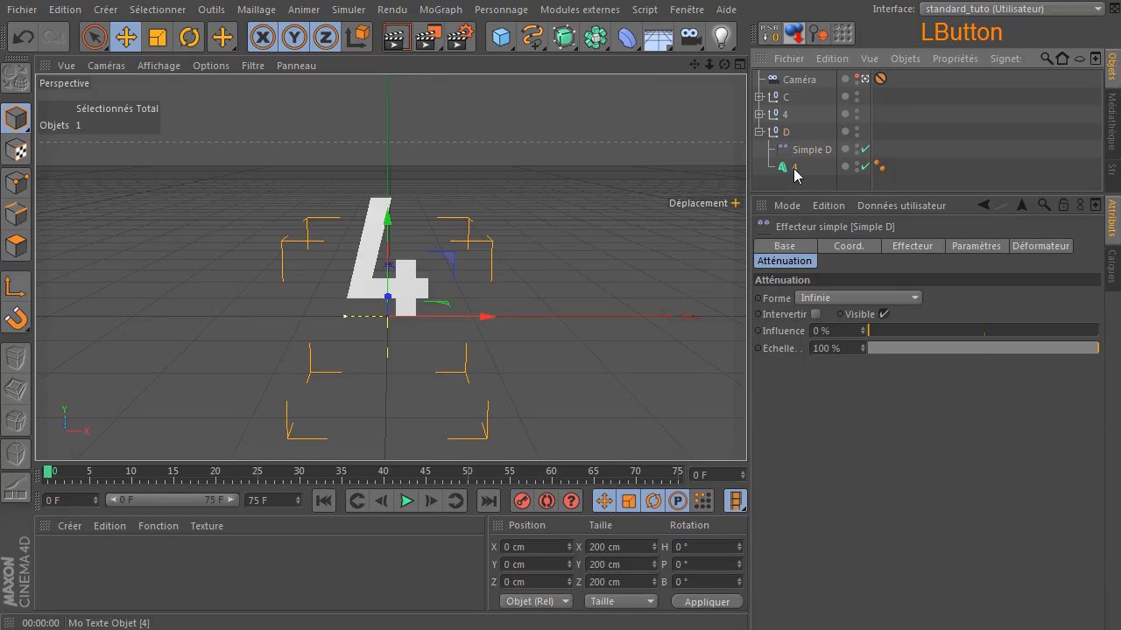
# - Rename the text object inside the D group as D and change its text content to D
pyautogui.doubleClick(795, 168)
pyautogui.write('D')
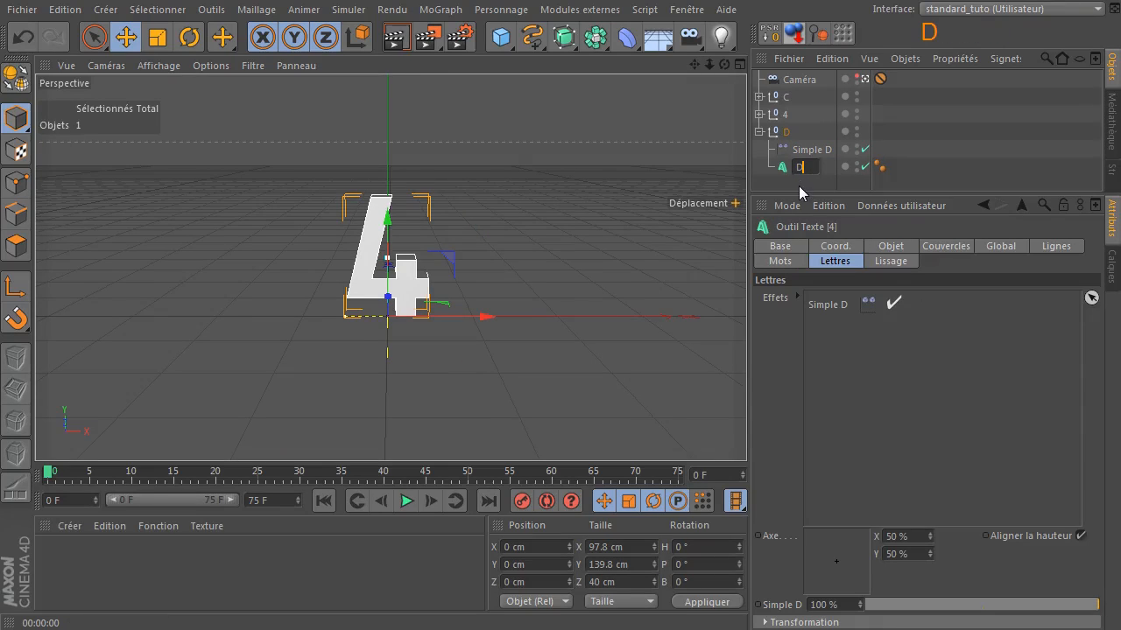
pyautogui.click(799, 185)
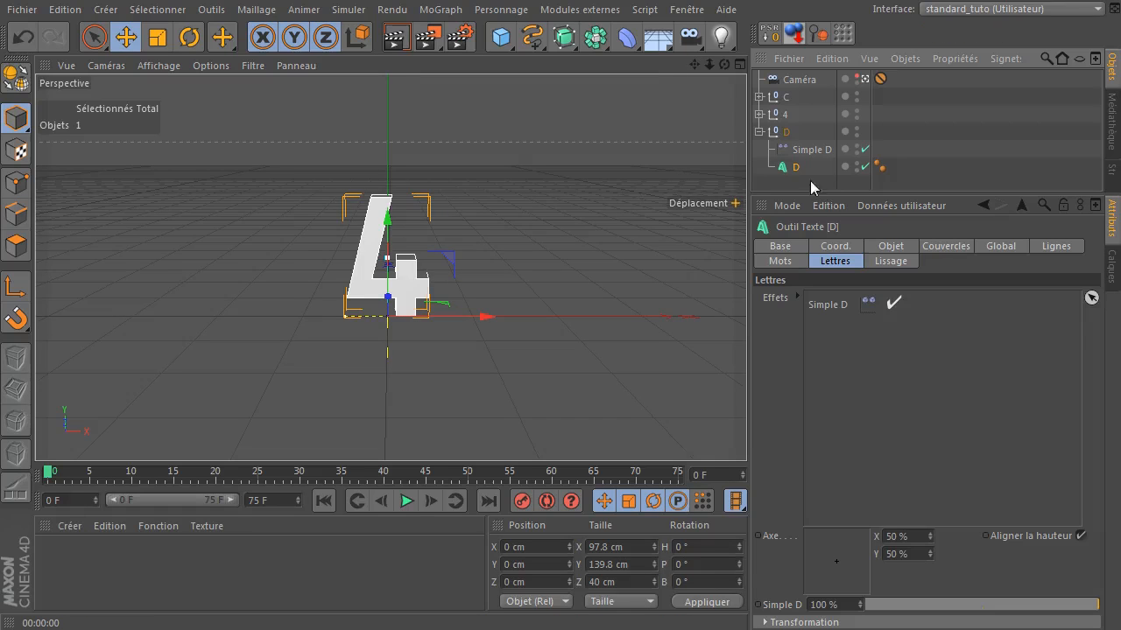
pyautogui.click(785, 174)
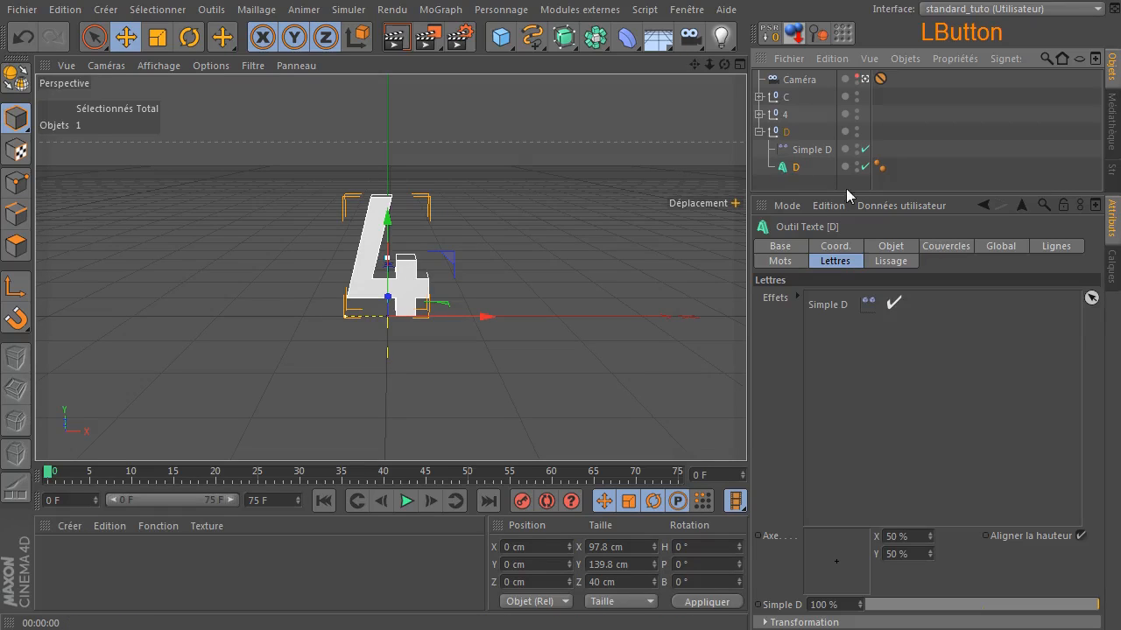
pyautogui.click(891, 249)
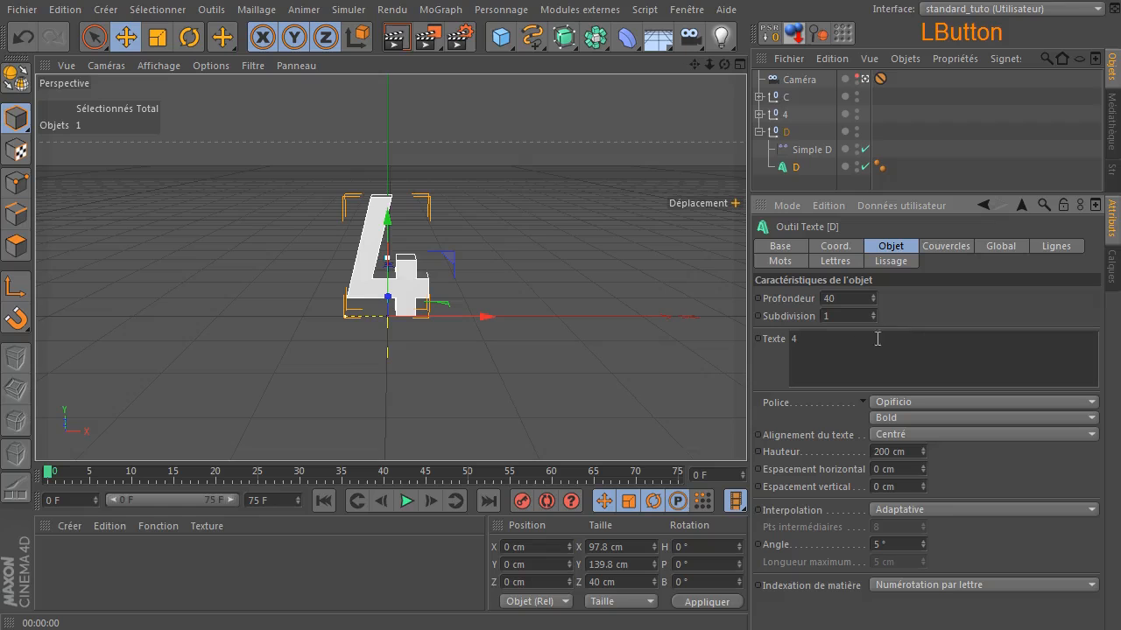
pyautogui.write('D')
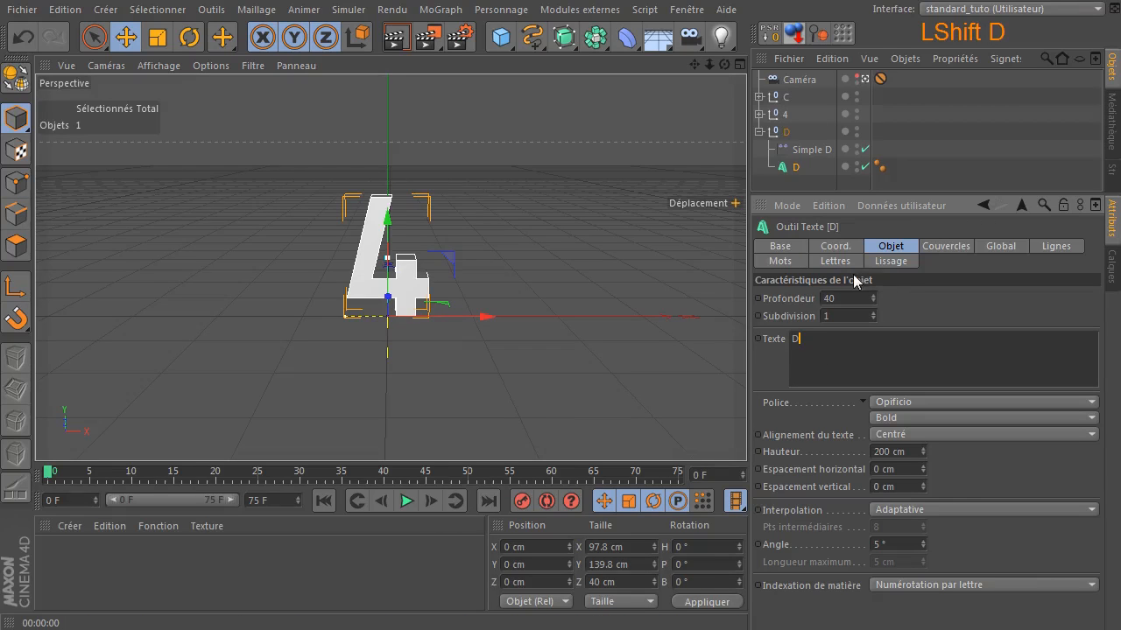
pyautogui.click(911, 291)
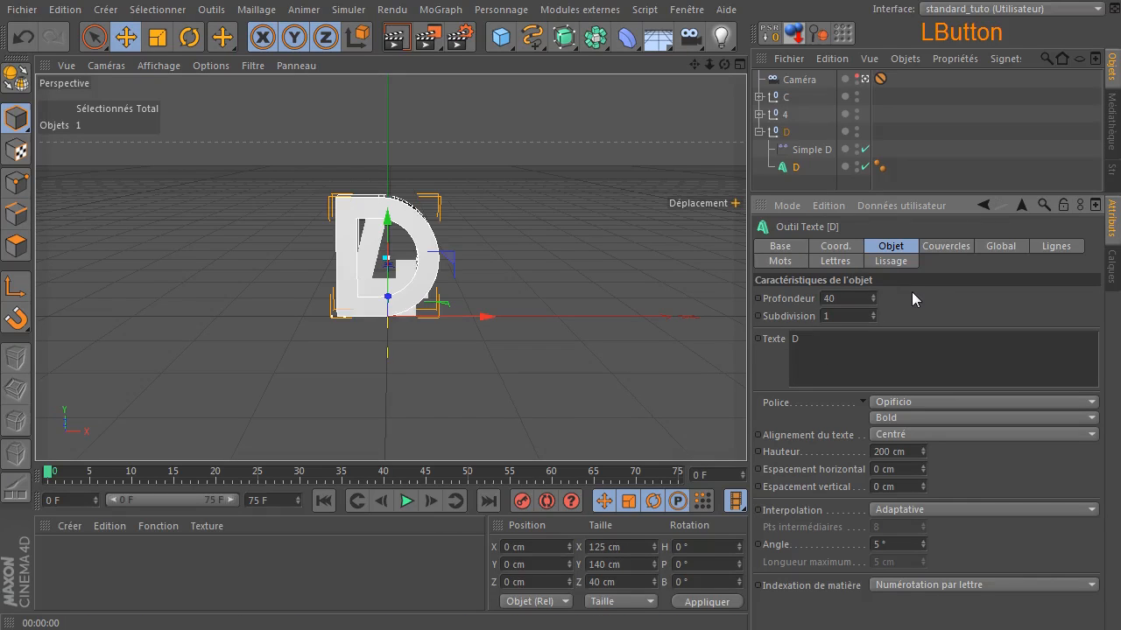
# - Change the text content of the C group's text object to C and collapse the C and D groups
pyautogui.click(760, 99)
pyautogui.click(759, 98)
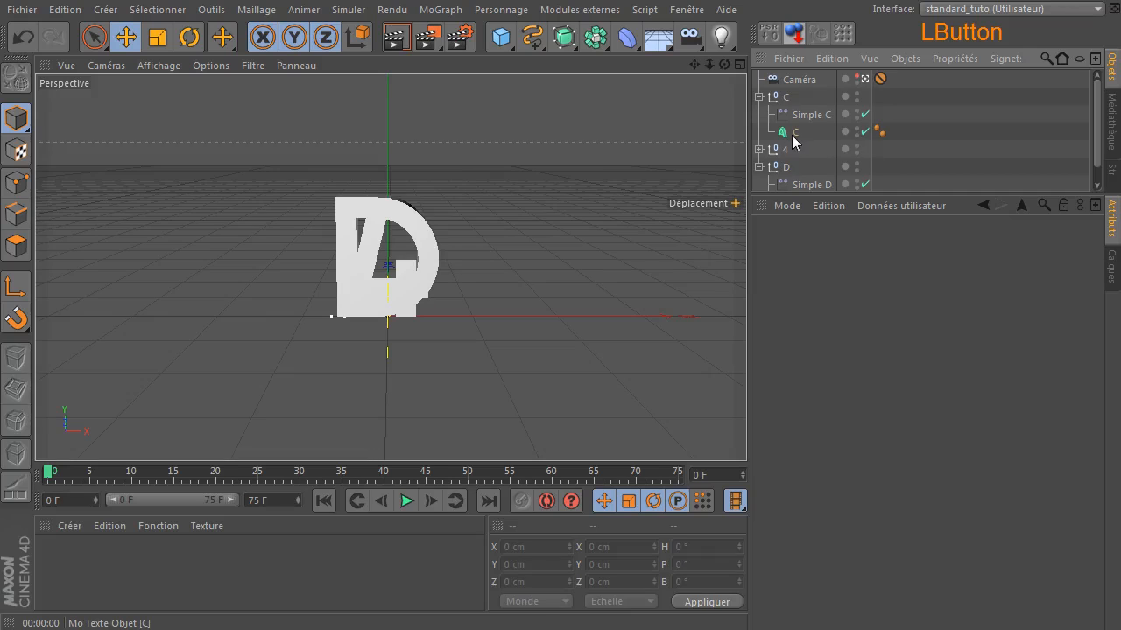
pyautogui.click(792, 133)
pyautogui.click(893, 350)
pyautogui.hotkey('shift', 'Home')
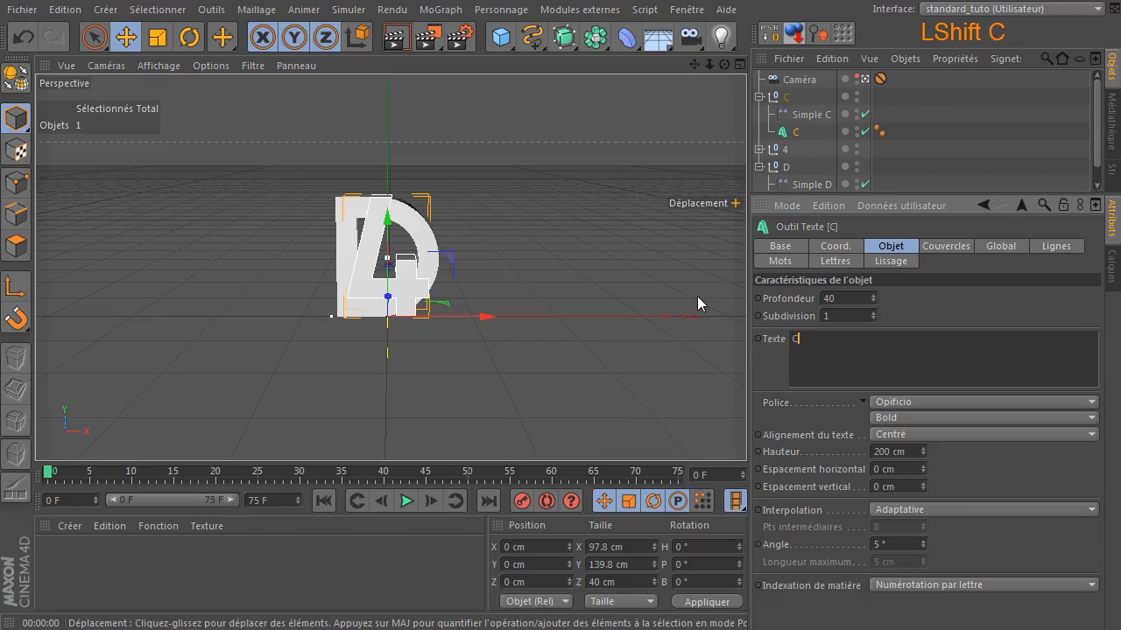
pyautogui.click(933, 313)
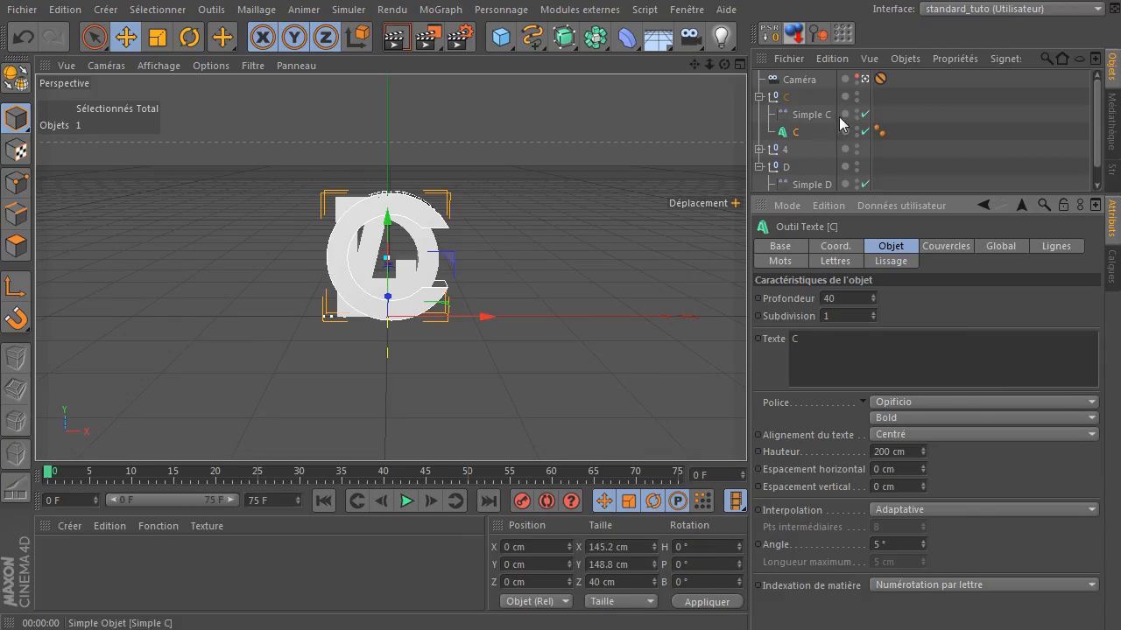
pyautogui.click(759, 96)
pyautogui.click(759, 131)
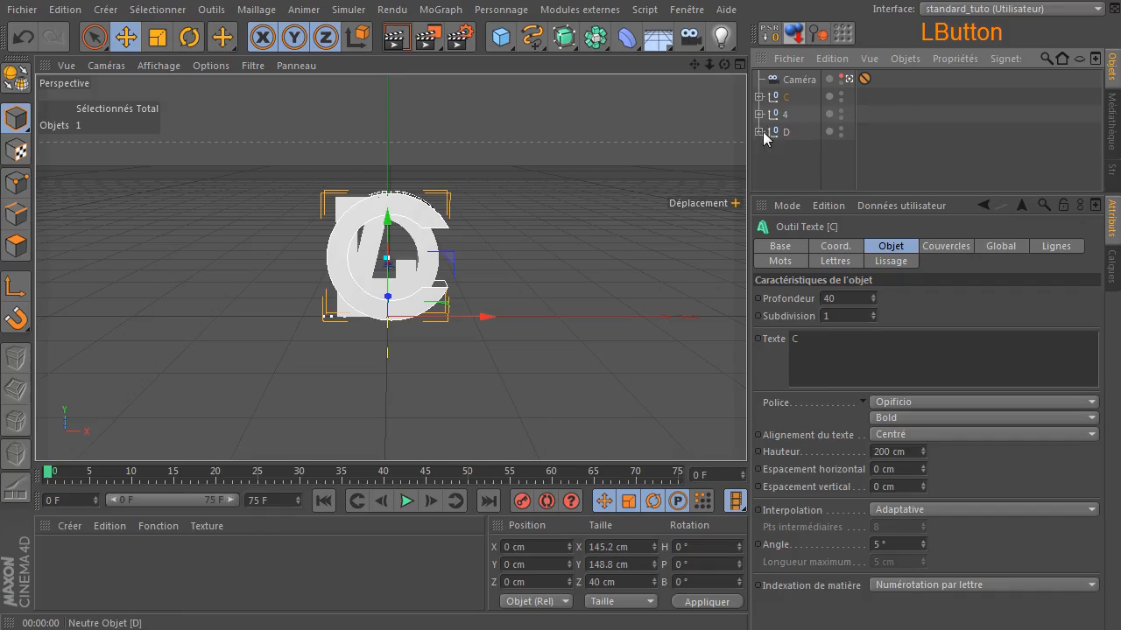
# - Move the D group along X to about 120 cm and the C group to the opposite side of the 4
pyautogui.click(776, 131)
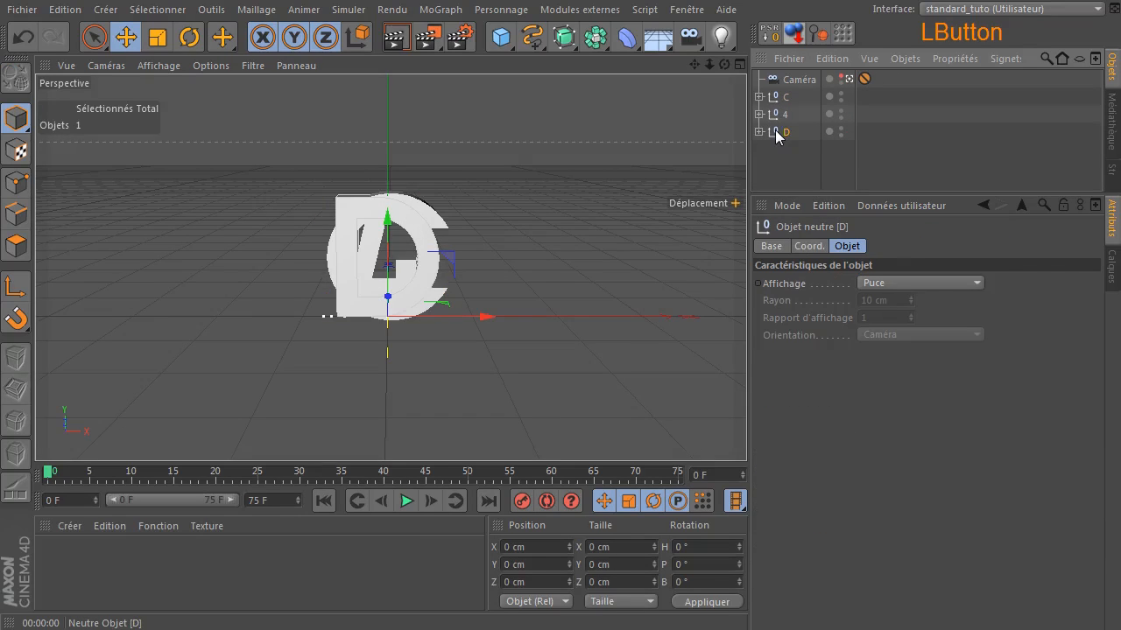
pyautogui.moveTo(496, 314); pyautogui.dragTo(604, 318)
pyautogui.click(776, 97)
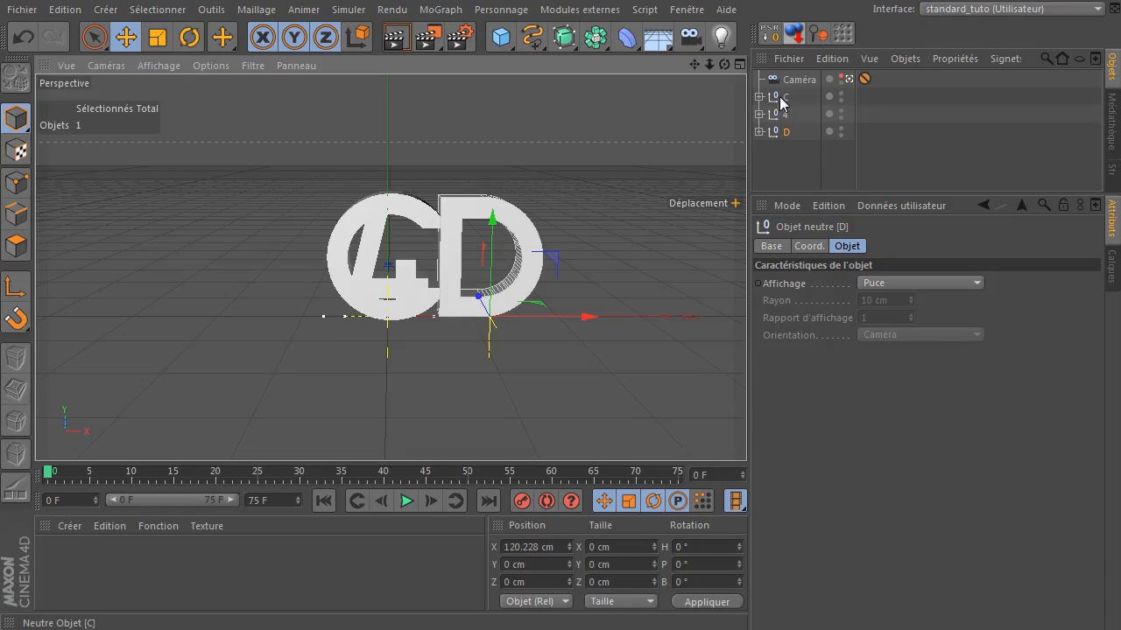
pyautogui.moveTo(501, 319); pyautogui.dragTo(375, 327)
pyautogui.click(455, 383)
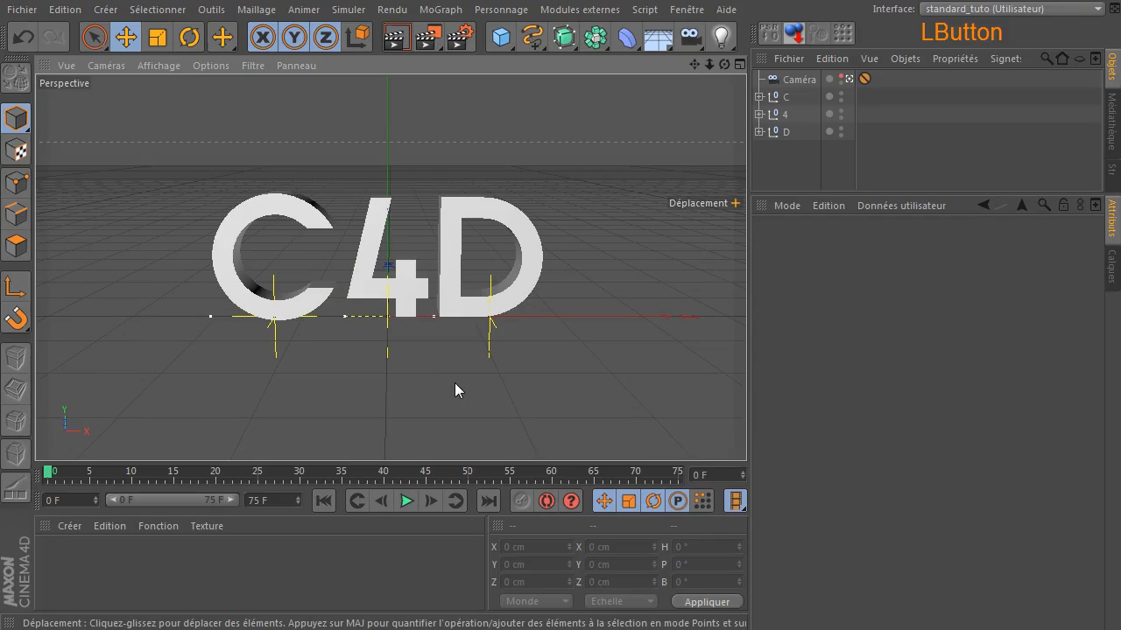
# - Preview the letter spacing with a view render, shift the D group to about 124 cm in X, and render the view again
pyautogui.click(396, 39)
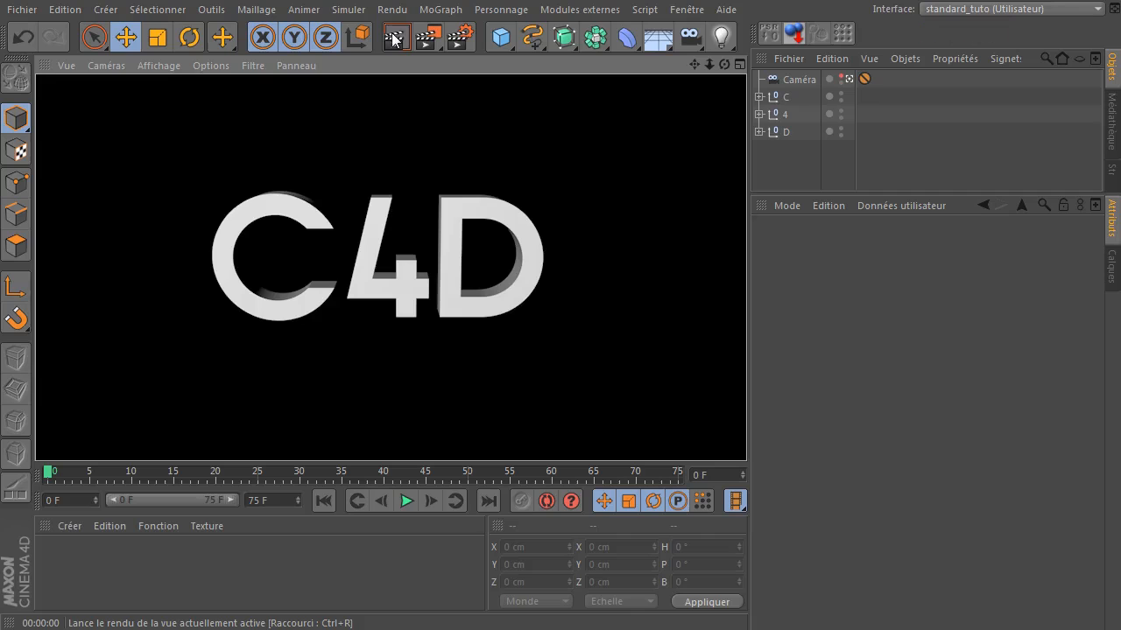
pyautogui.click(780, 137)
pyautogui.moveTo(589, 321); pyautogui.dragTo(593, 320)
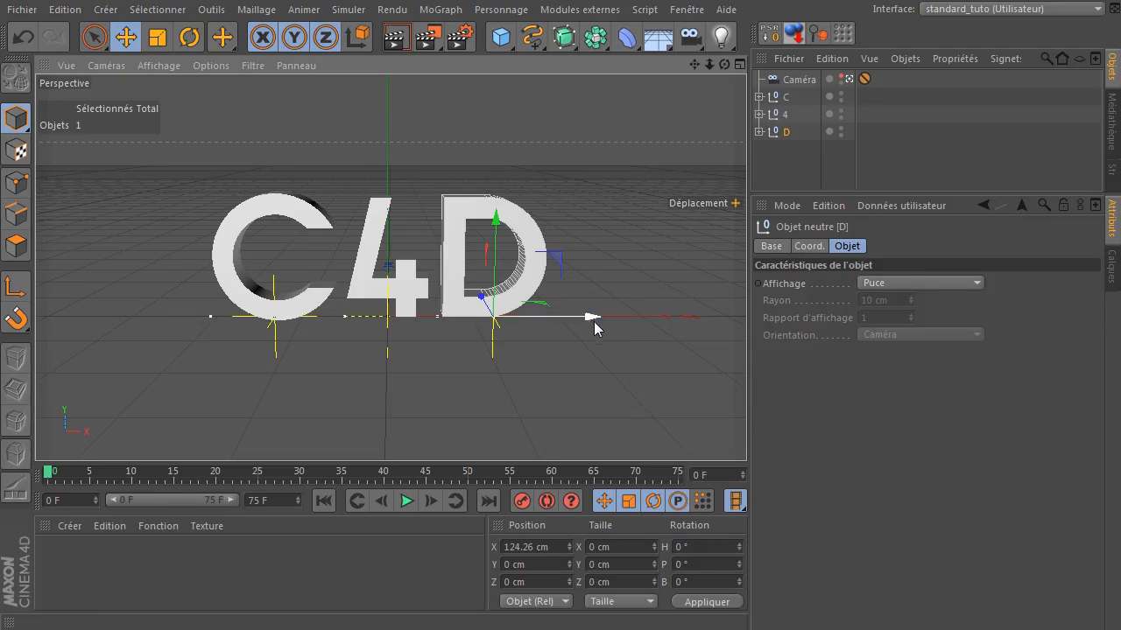
pyautogui.click(465, 327)
pyautogui.hotkey('ctrl', 'r')
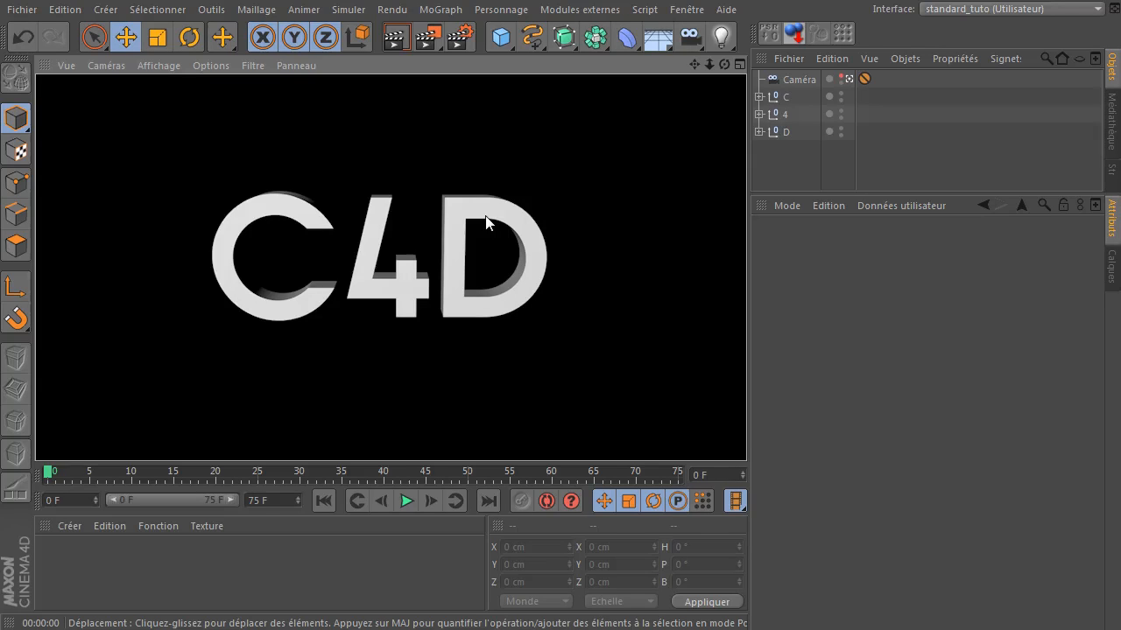
pyautogui.click(779, 159)
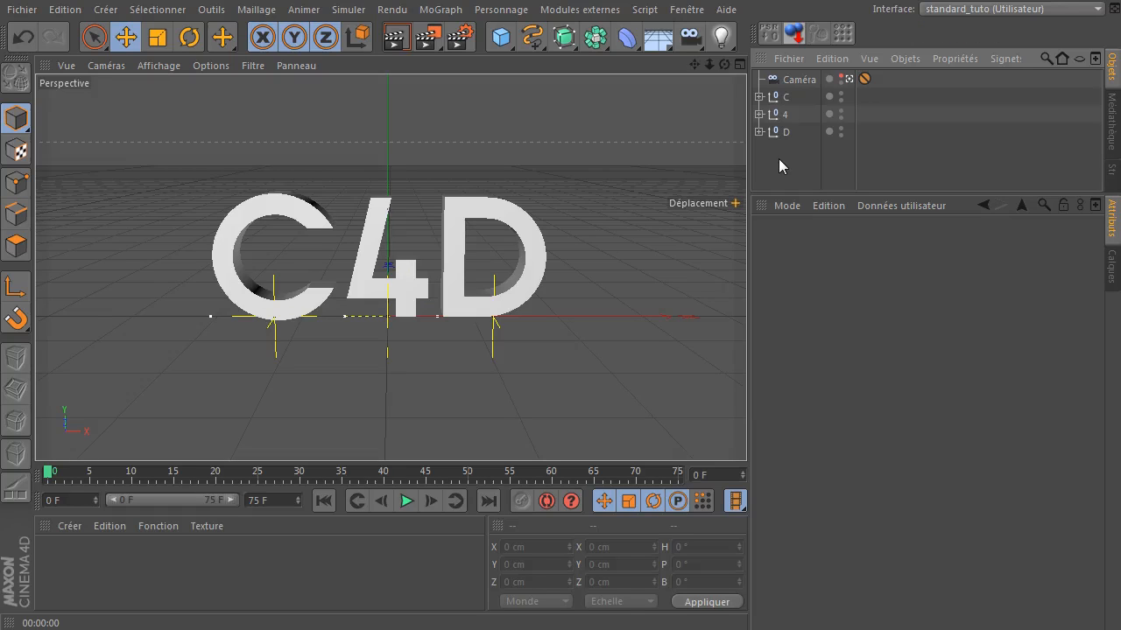
# - Add a Background object (Arrière plan) and apply a newly created material to it
pyautogui.moveTo(657, 38); pyautogui.dragTo(741, 177)
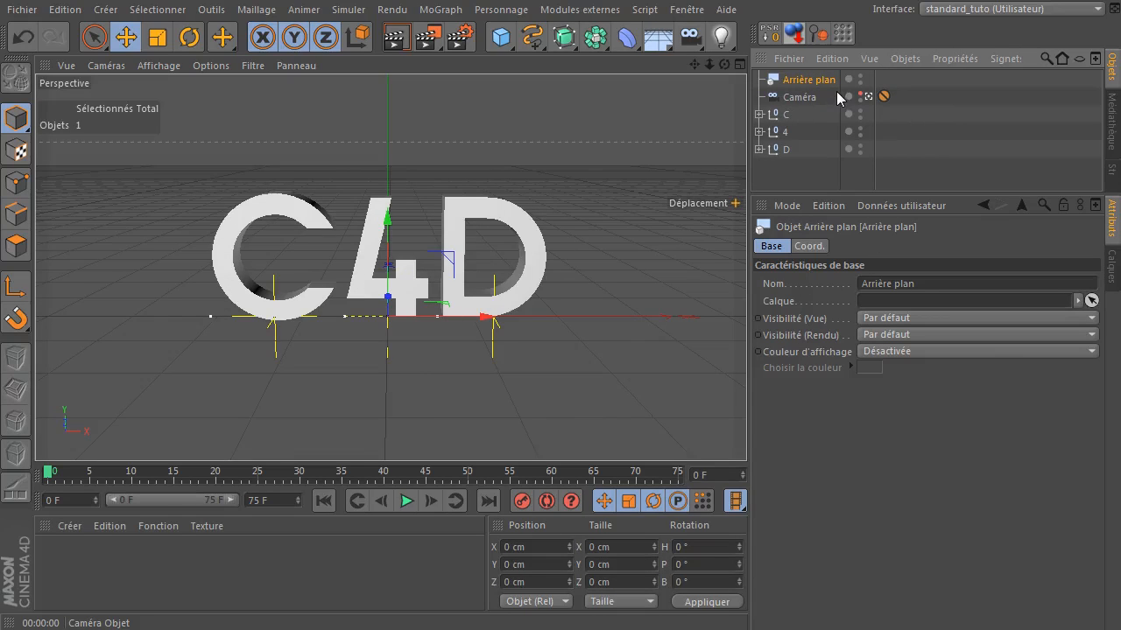
pyautogui.click(803, 82)
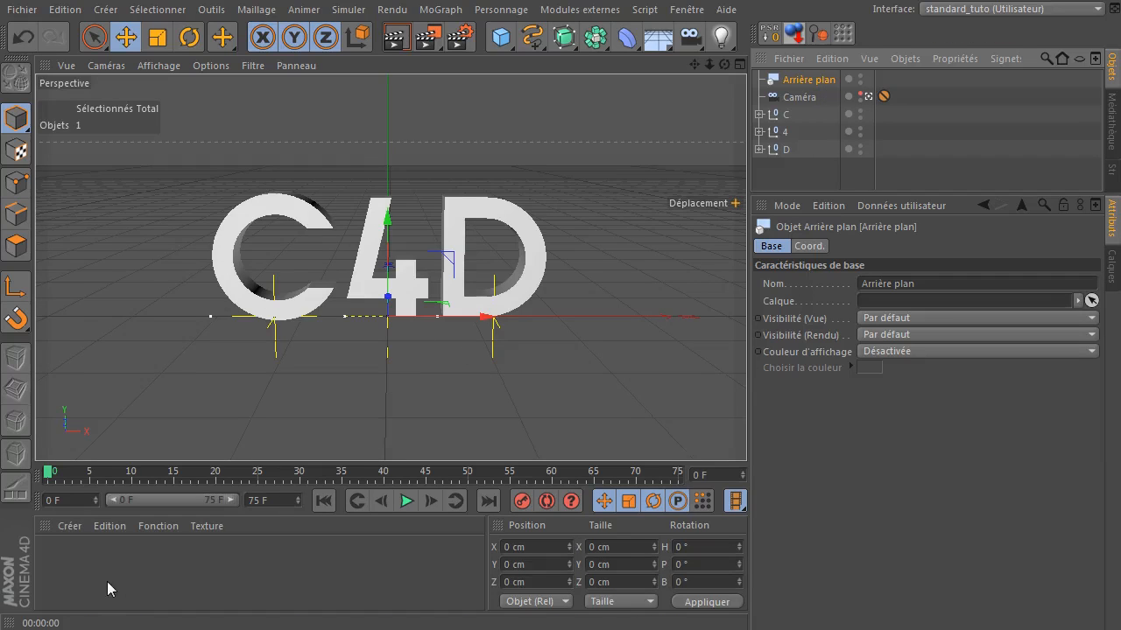
pyautogui.doubleClick(138, 566)
pyautogui.moveTo(55, 560); pyautogui.dragTo(830, 83)
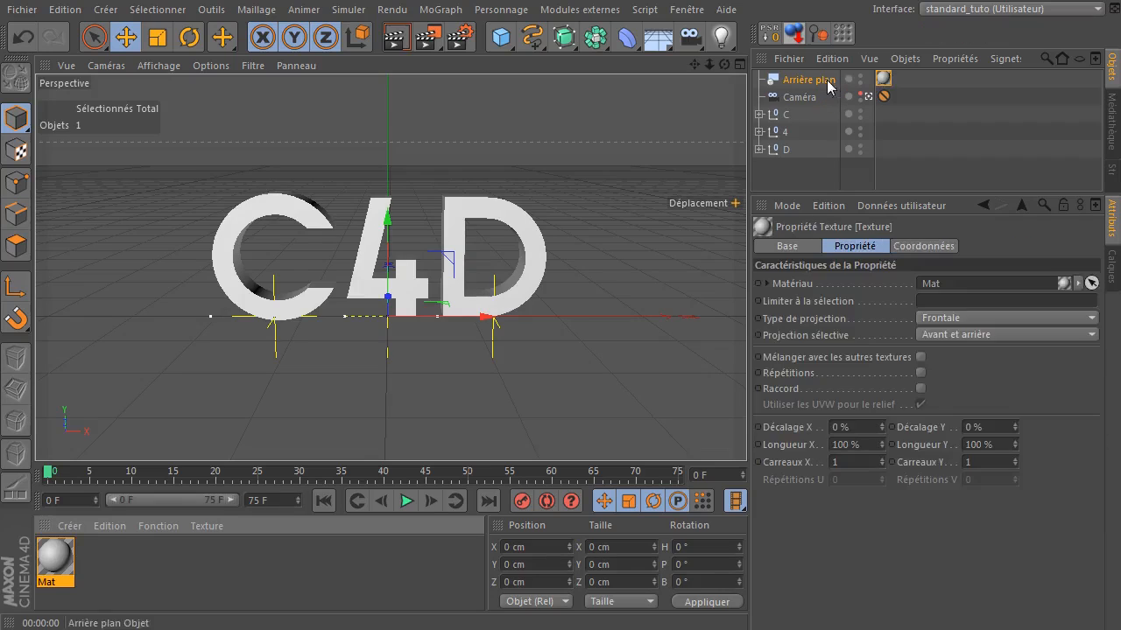
# - Open the background material for editing and disable its specularity (Spécularité) channel
pyautogui.click(52, 564)
pyautogui.doubleClick(50, 564)
pyautogui.moveTo(475, 122); pyautogui.dragTo(700, 120)
pyautogui.click(585, 463)
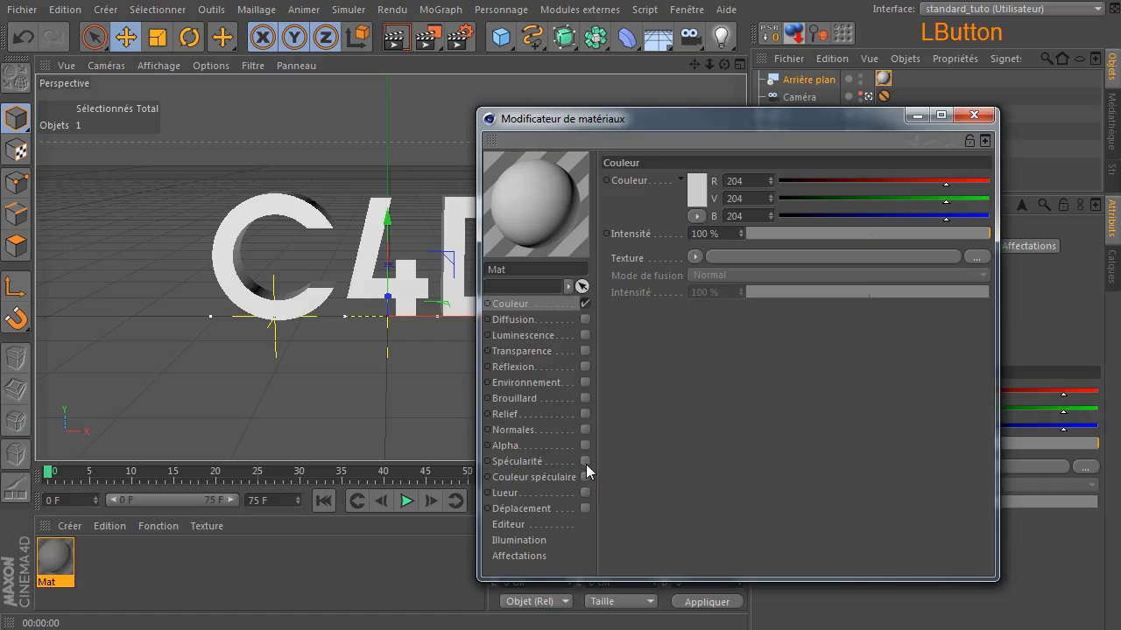
# - Load a gradient (Dégradé) as the material's colour texture and set its type to 2D - Circulaire
pyautogui.click(508, 304)
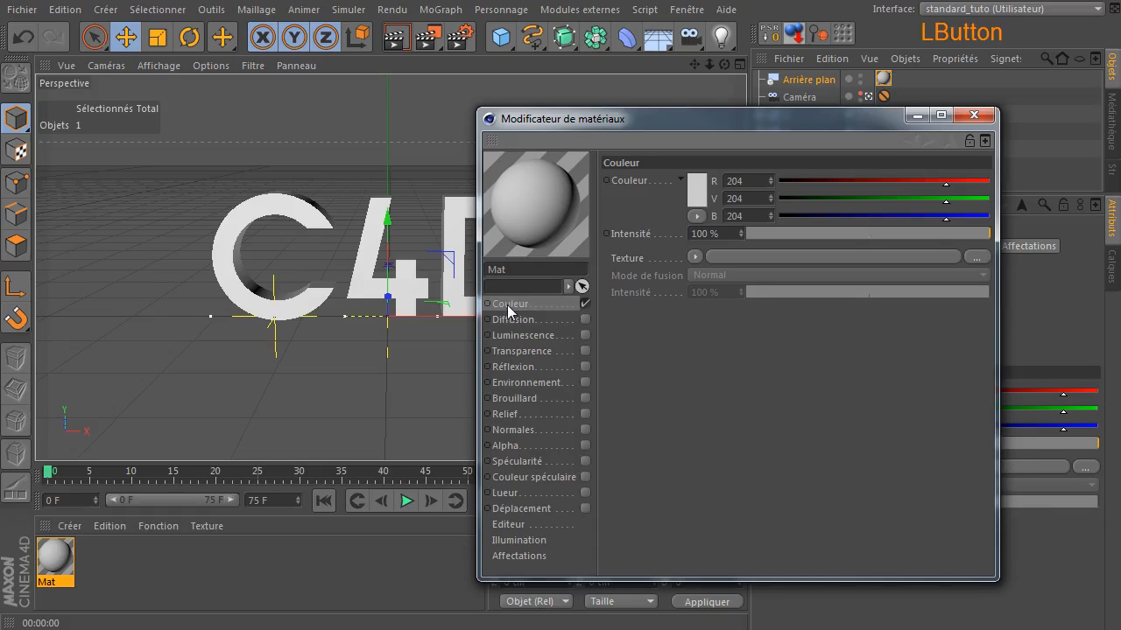
pyautogui.click(696, 256)
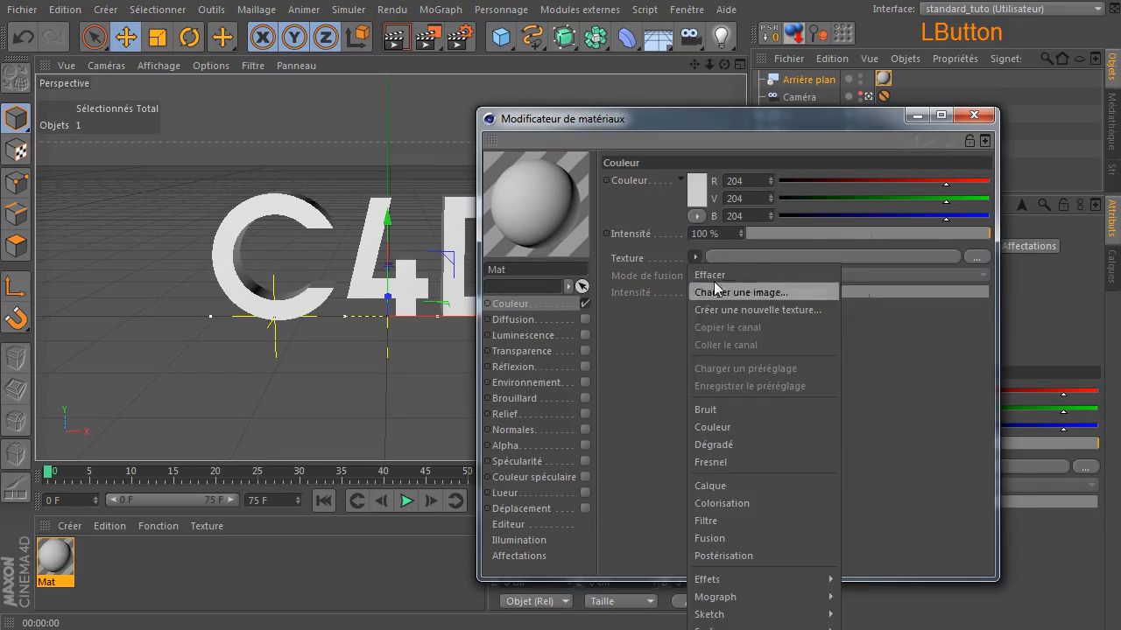
pyautogui.click(717, 444)
pyautogui.moveTo(829, 121); pyautogui.dragTo(611, 84)
pyautogui.click(612, 219)
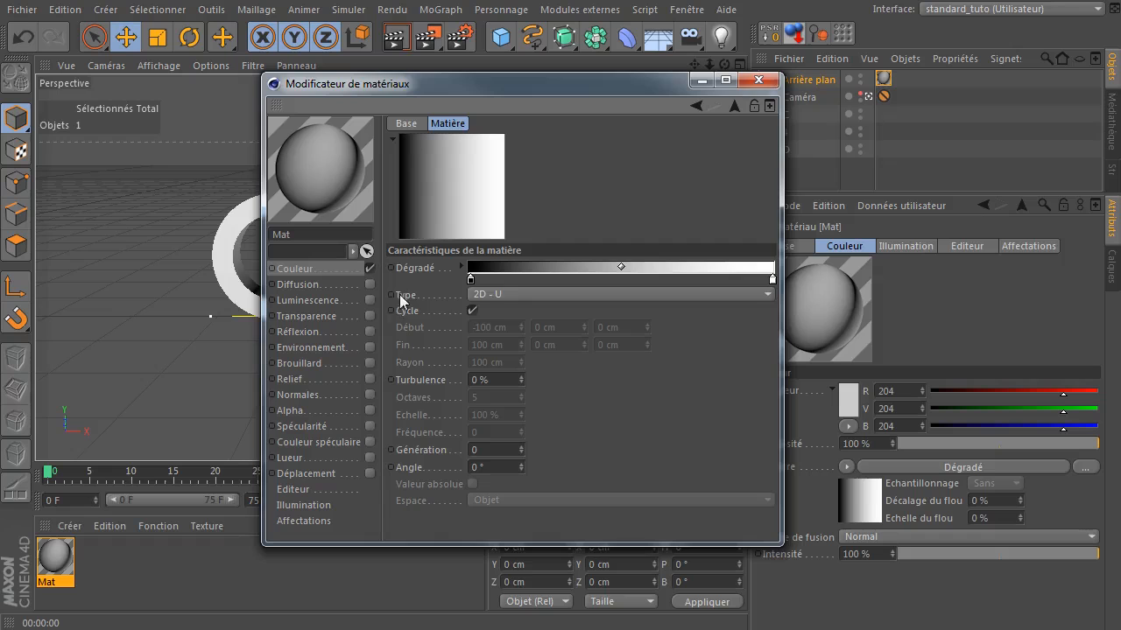
pyautogui.click(515, 289)
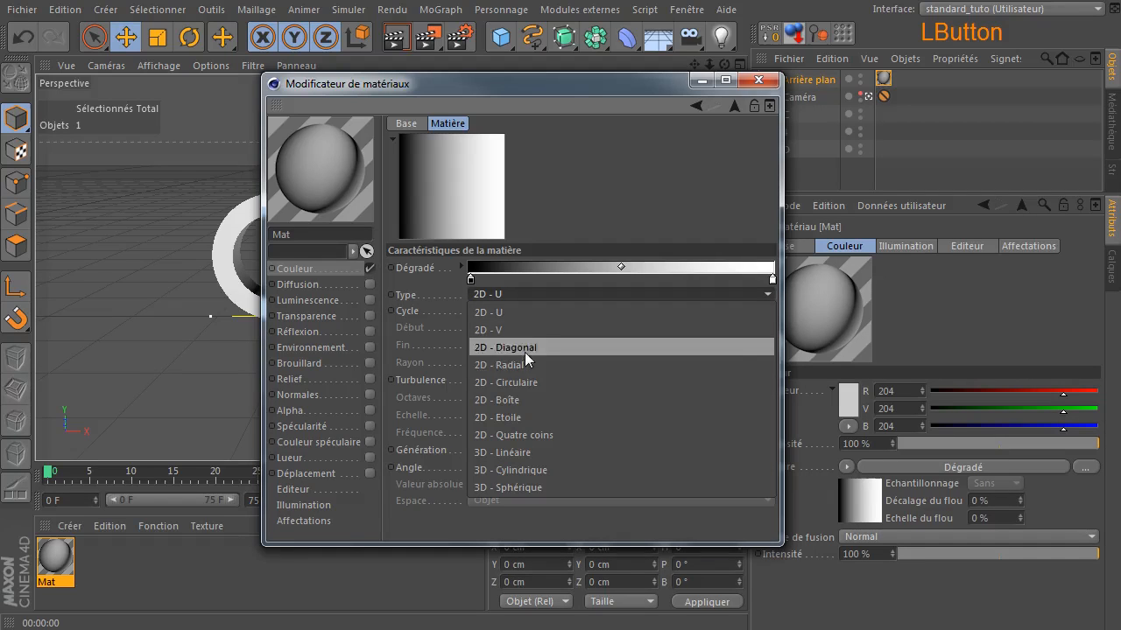
pyautogui.click(531, 382)
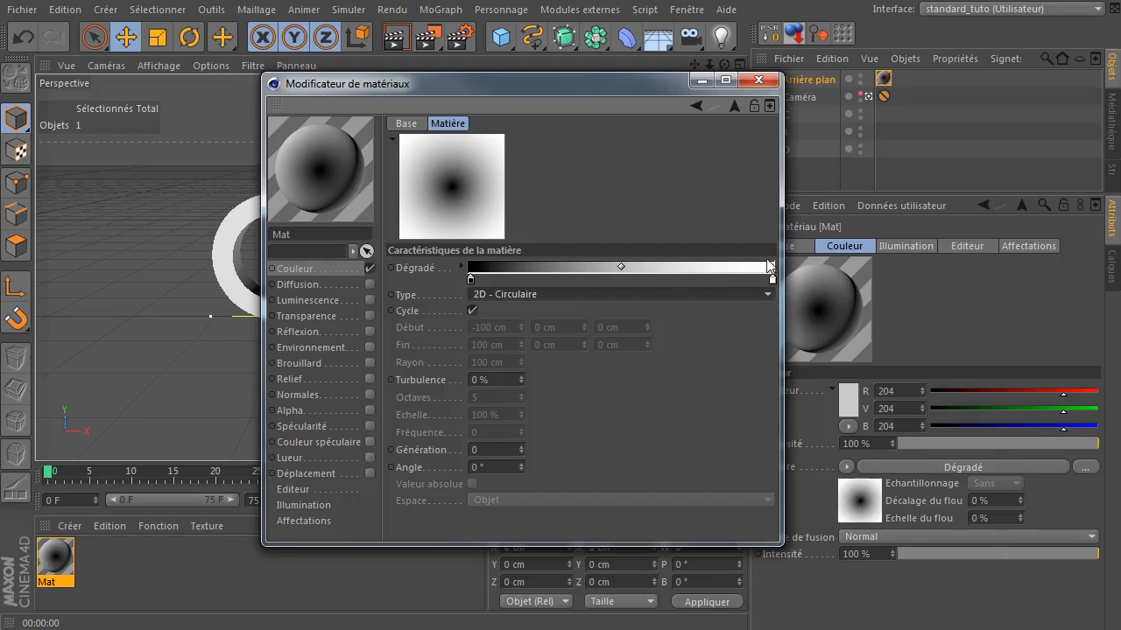
# - Invert the gradient's knots and set its centre knot to dark grey, RGB 59, 59, 59
pyautogui.rightClick(570, 266)
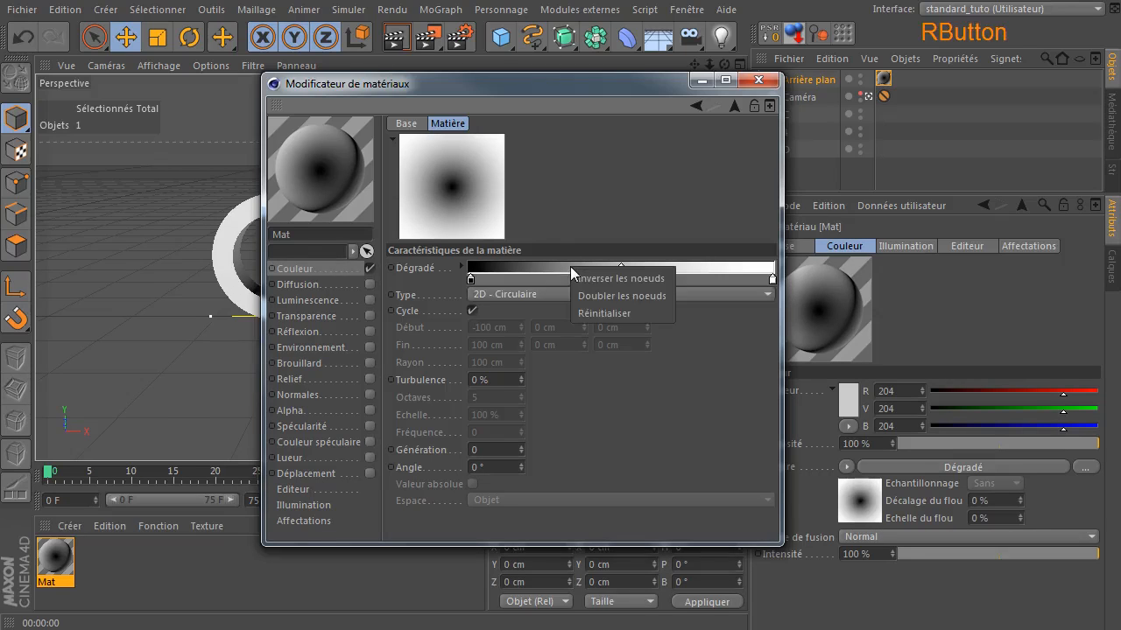
pyautogui.click(589, 277)
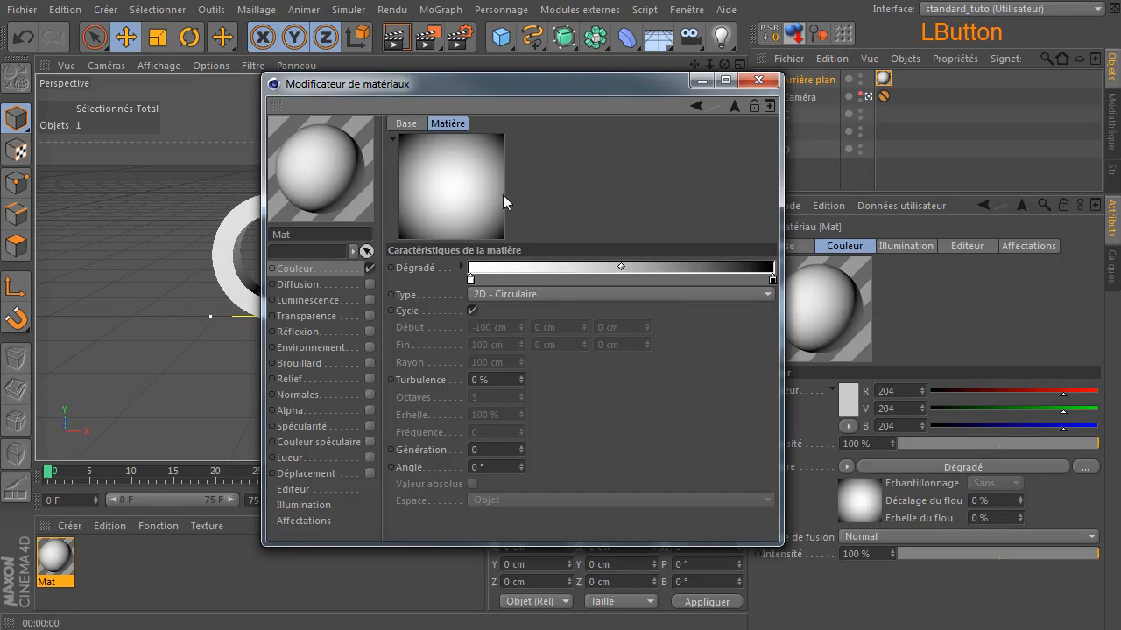
pyautogui.doubleClick(472, 281)
pyautogui.moveTo(472, 280); pyautogui.dragTo(364, 298)
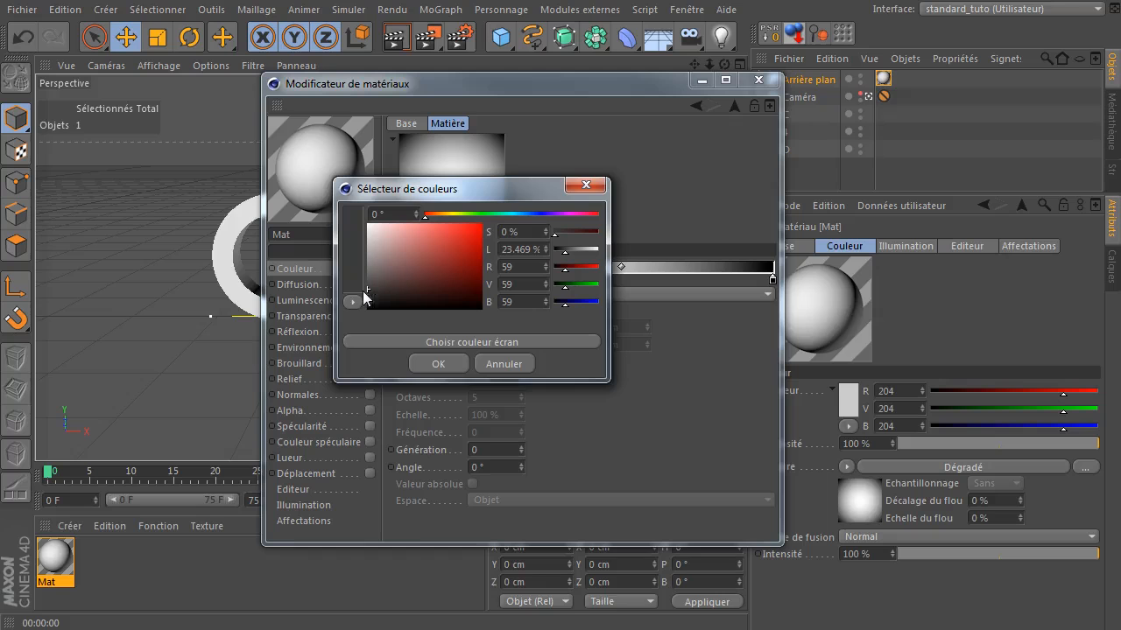
pyautogui.click(441, 364)
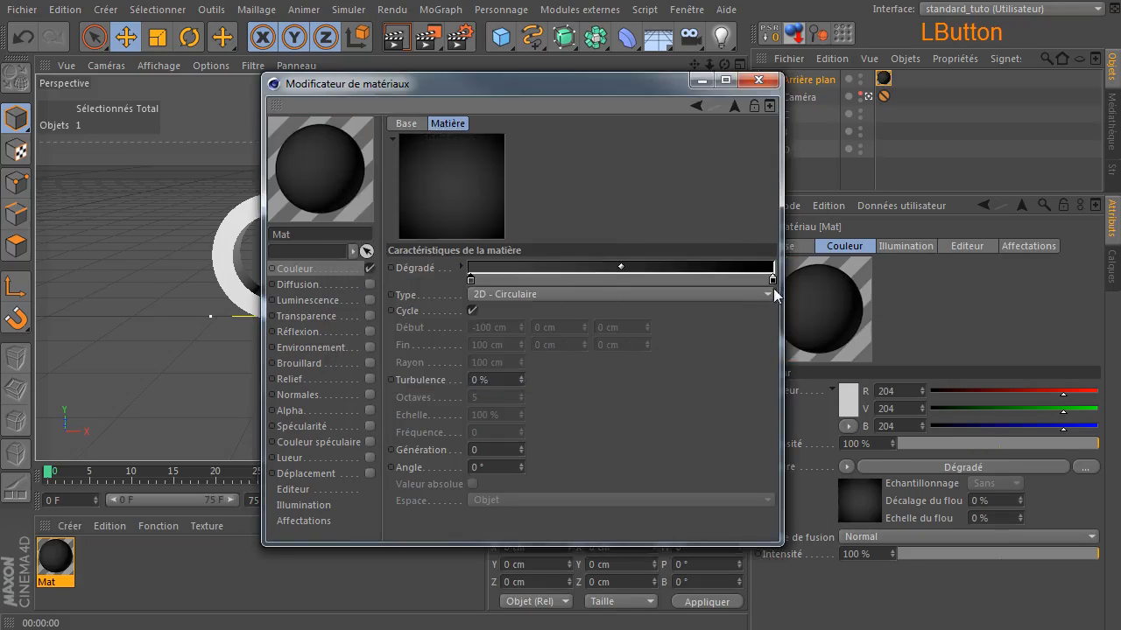
# - Set the gradient's outer knot to dark grey, RGB 31, 31, 31, close the material editor and render the view
pyautogui.click(772, 281)
pyautogui.doubleClick(772, 281)
pyautogui.moveTo(681, 299); pyautogui.dragTo(653, 298)
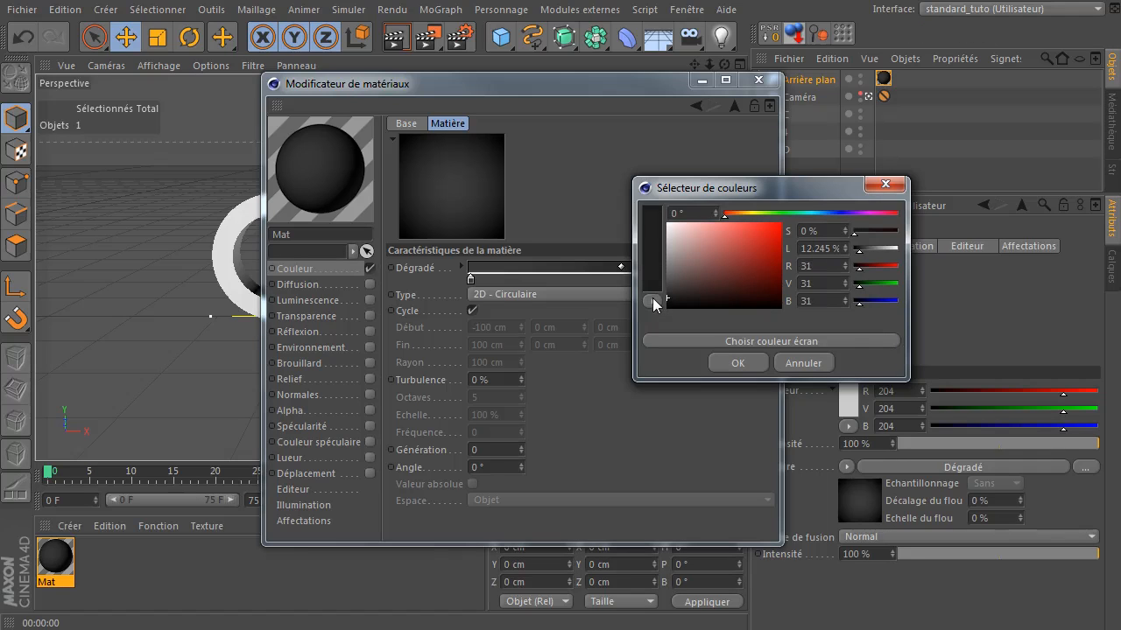
pyautogui.click(735, 362)
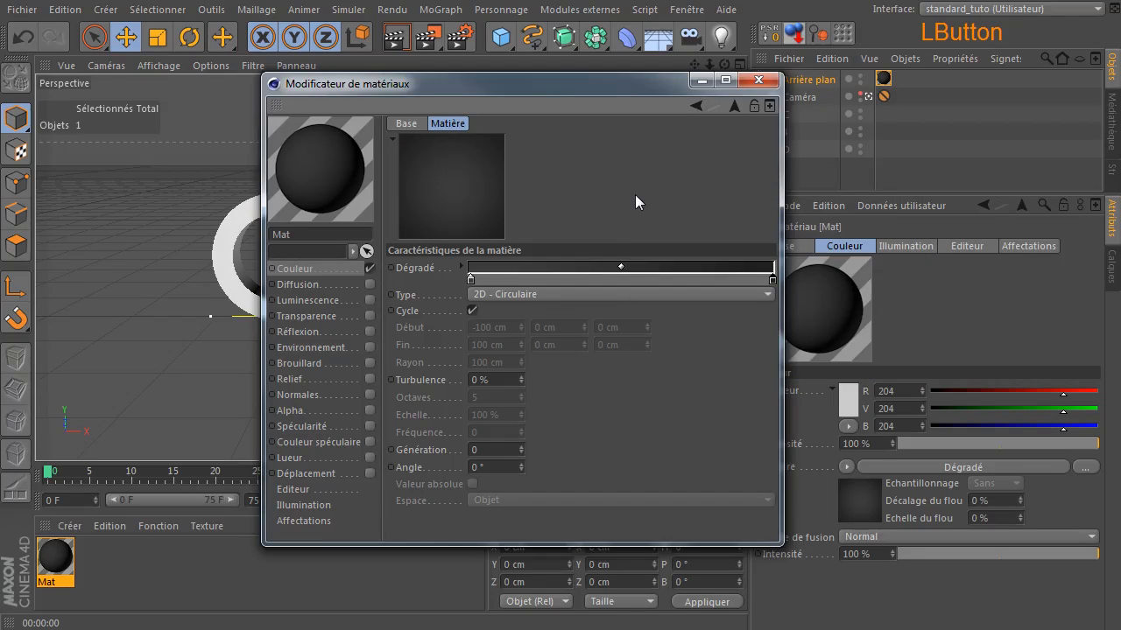
pyautogui.click(774, 79)
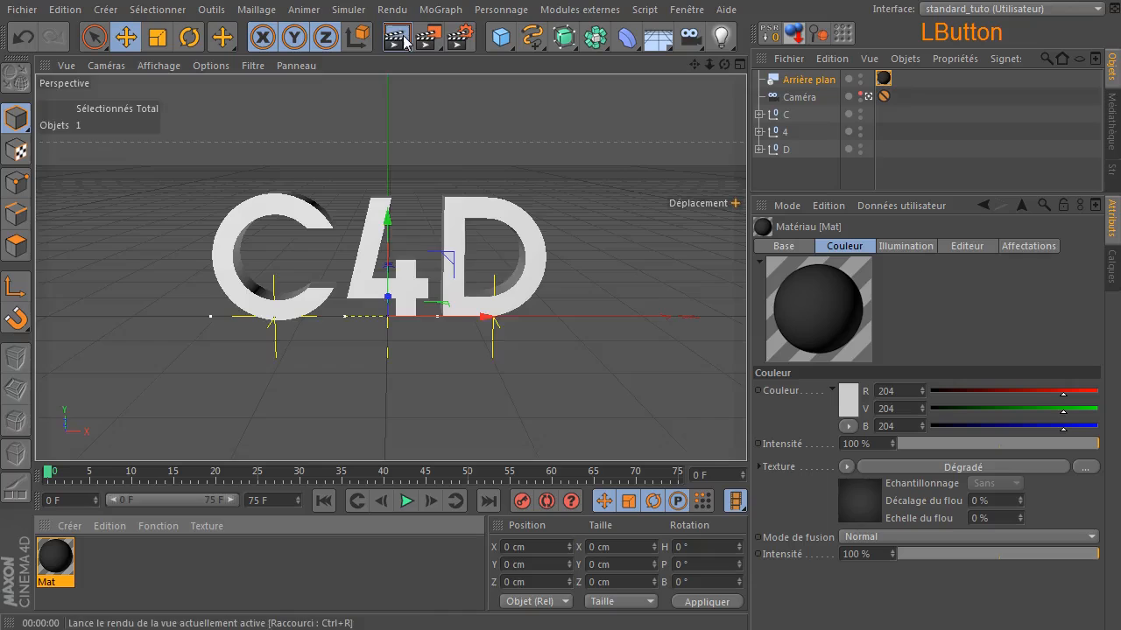
pyautogui.click(395, 35)
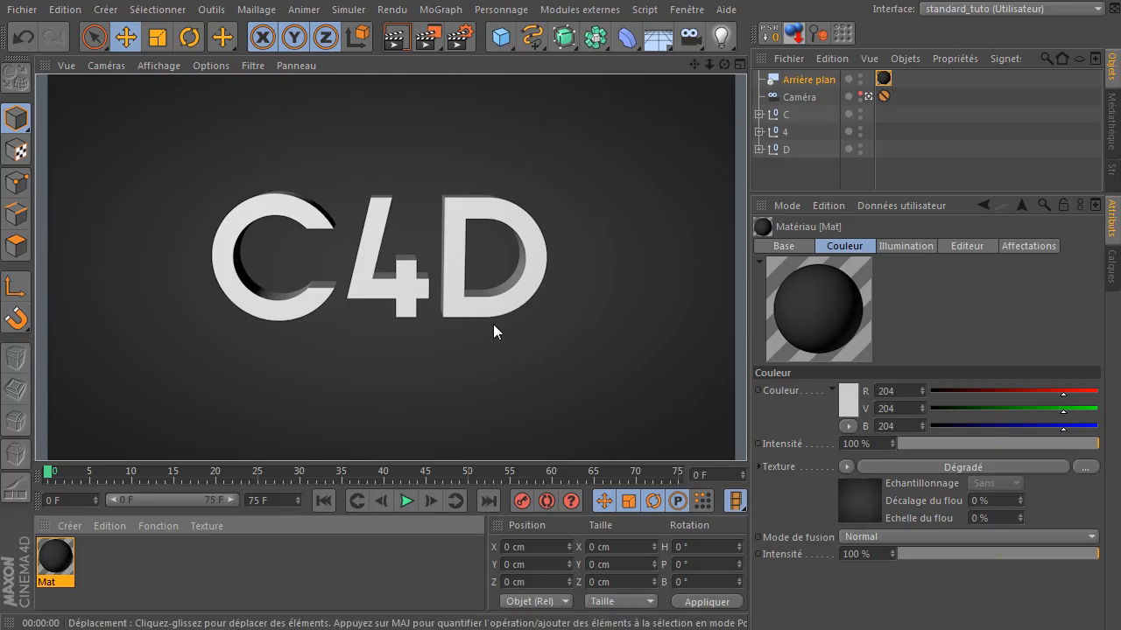
# - Reopen the background material and darken the gradient's outer knot to RGB 28, 28, 28
pyautogui.doubleClick(55, 557)
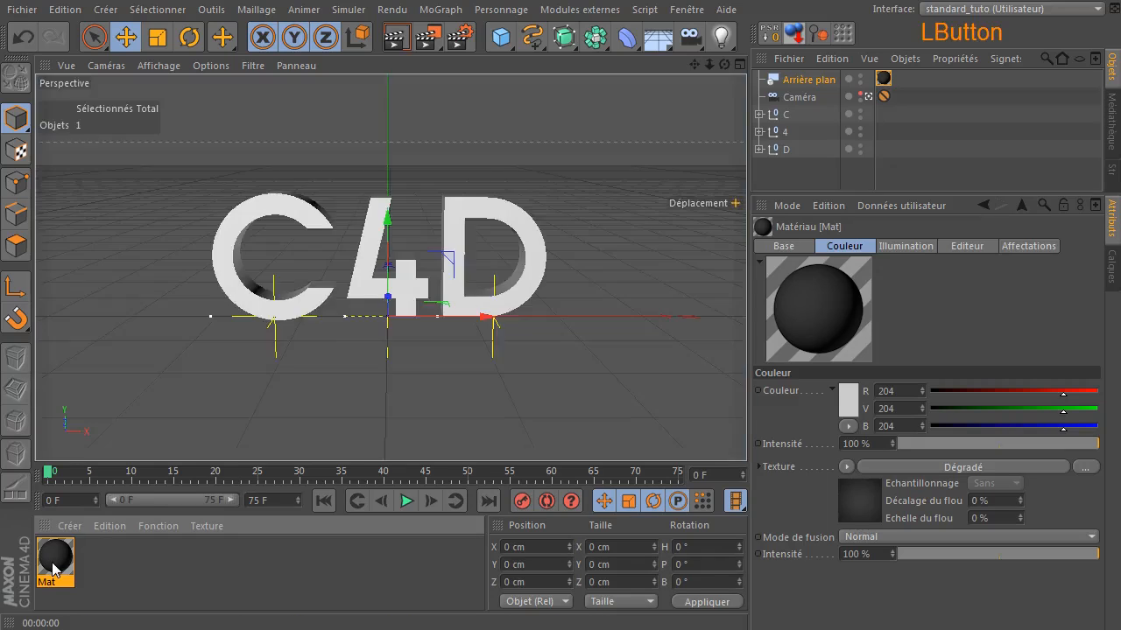
pyautogui.click(643, 230)
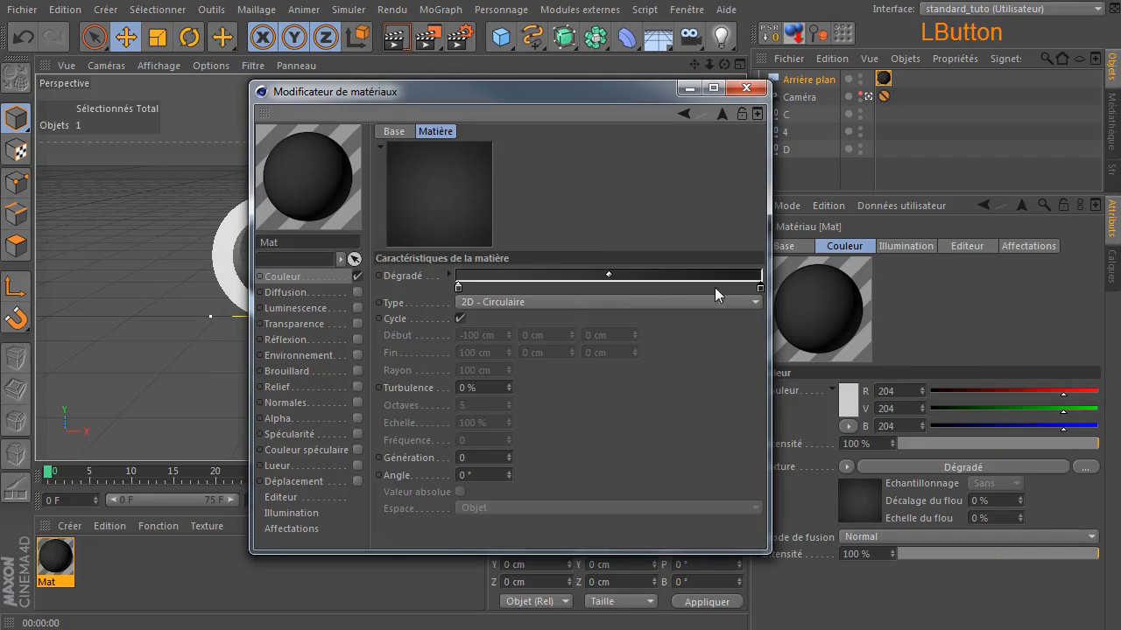
pyautogui.doubleClick(759, 287)
pyautogui.moveTo(655, 306); pyautogui.dragTo(650, 317)
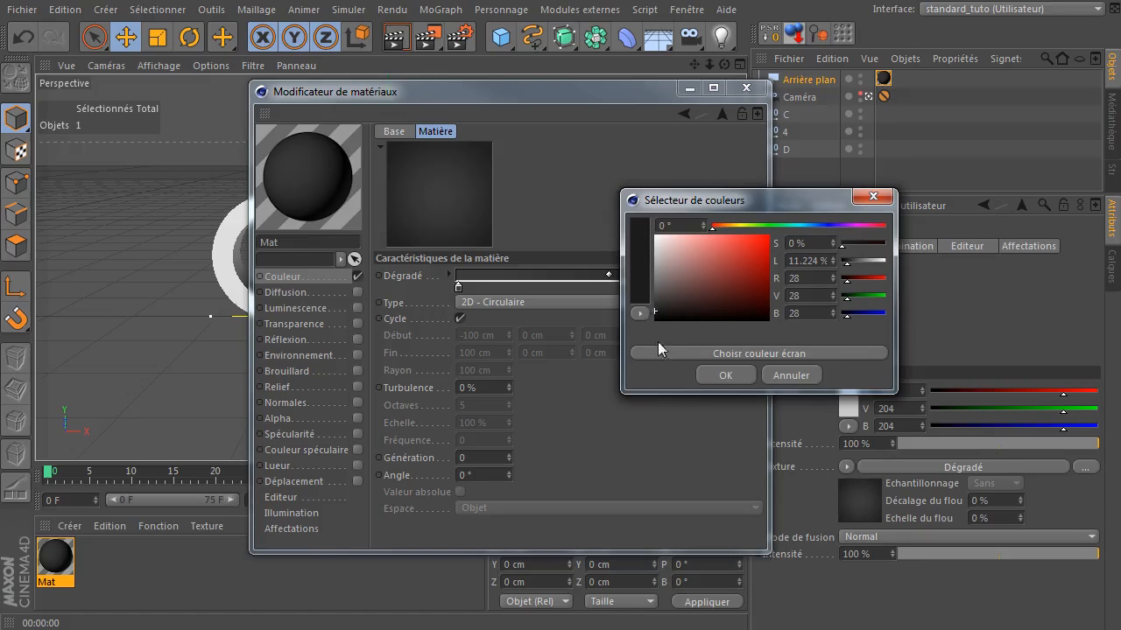
pyautogui.click(717, 376)
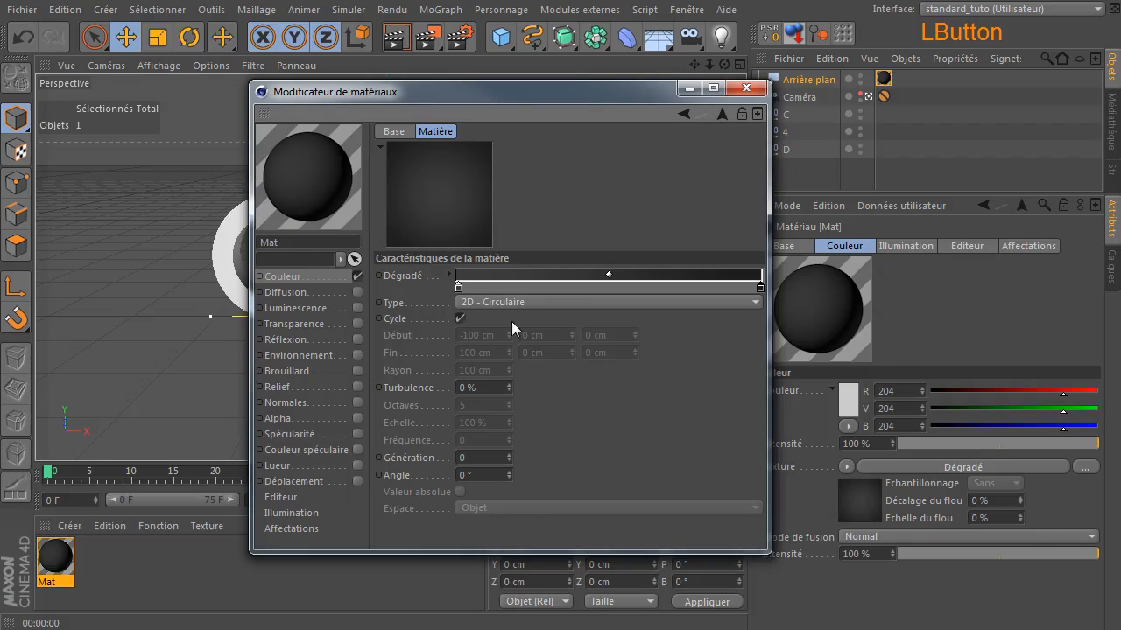
# - Darken the gradient's centre knot to RGB 46, 46, 46, close the material editor and render the view
pyautogui.doubleClick(459, 288)
pyautogui.click(360, 300)
pyautogui.moveTo(362, 299); pyautogui.dragTo(344, 302)
pyautogui.click(426, 372)
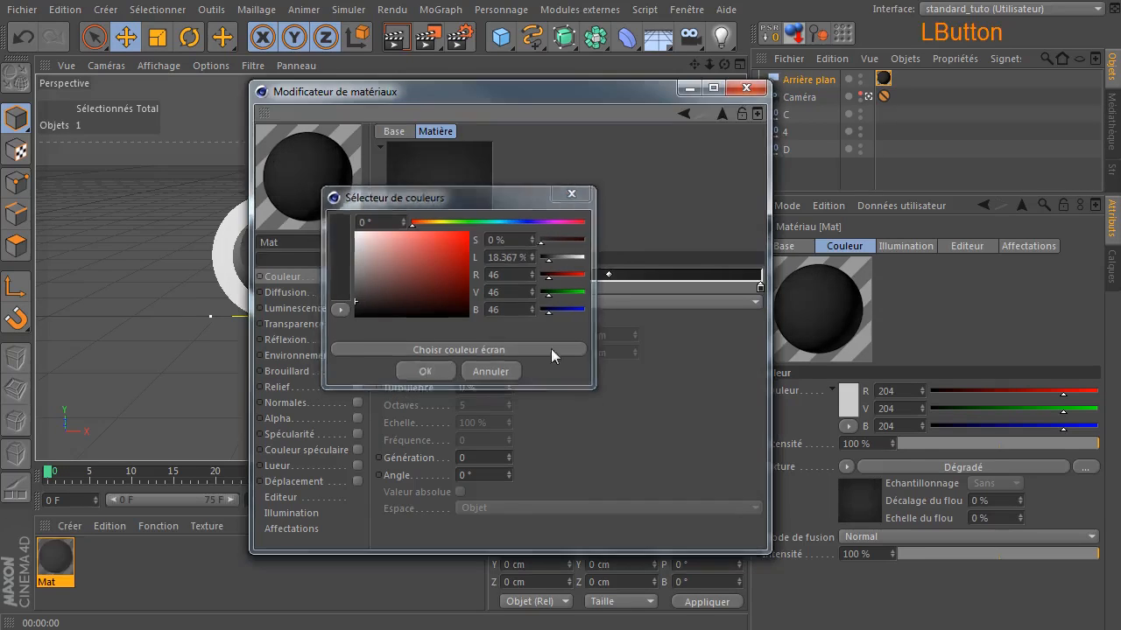
pyautogui.click(746, 87)
pyautogui.click(396, 39)
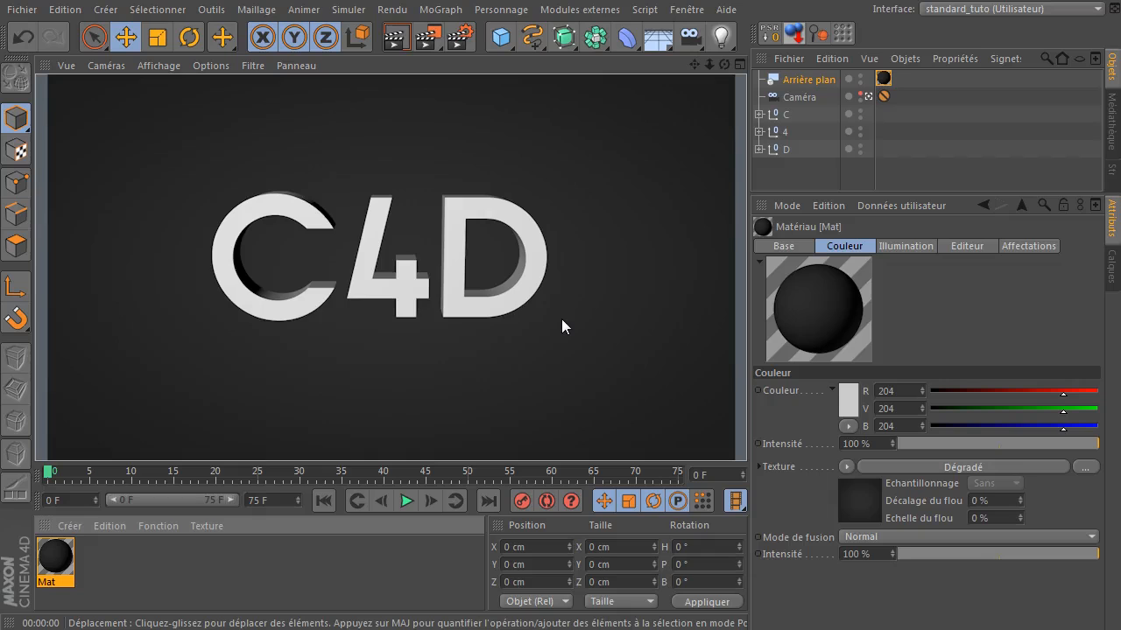
# - Open the content library (Médiathèque) and expand the Visualize preset collection
pyautogui.click(686, 10)
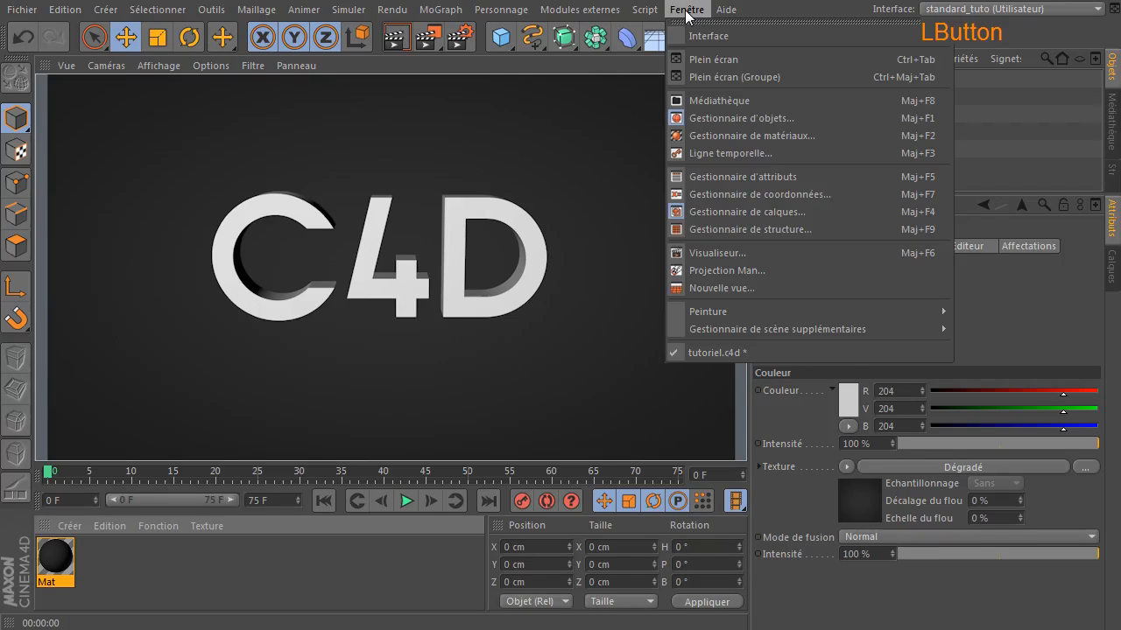
pyautogui.click(691, 100)
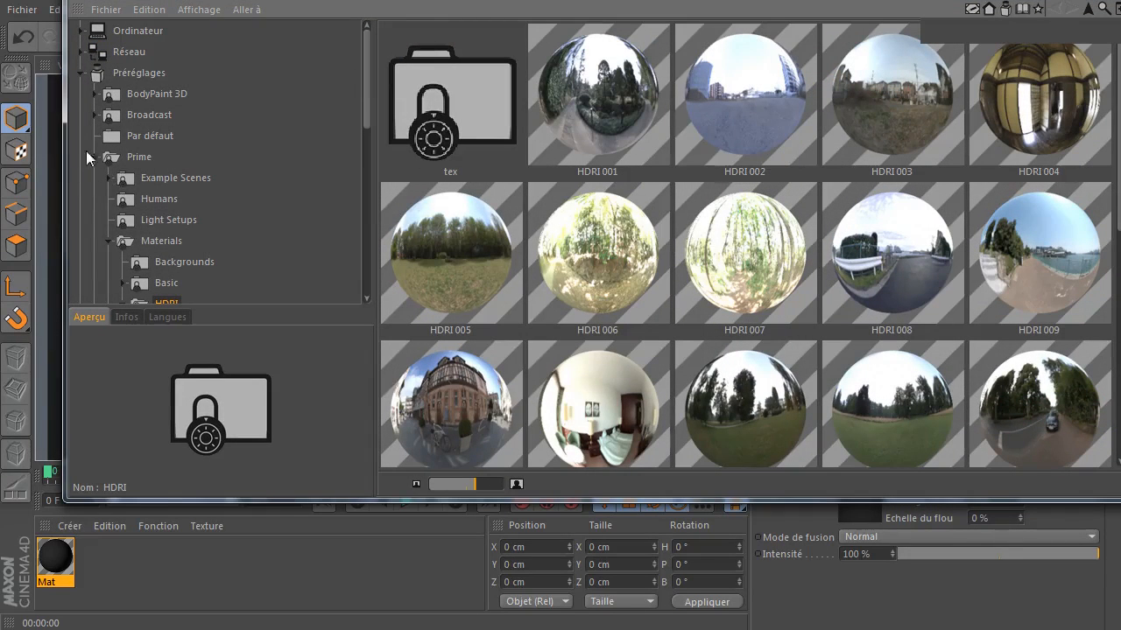
pyautogui.click(95, 157)
pyautogui.scroll(-5, 121, 211)
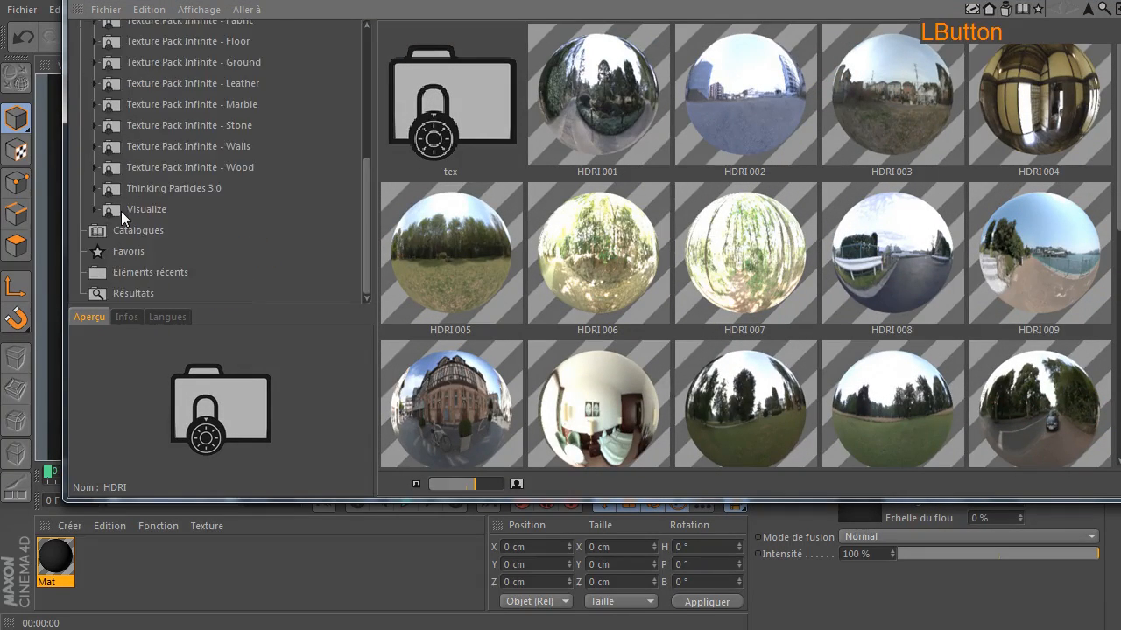
pyautogui.click(142, 208)
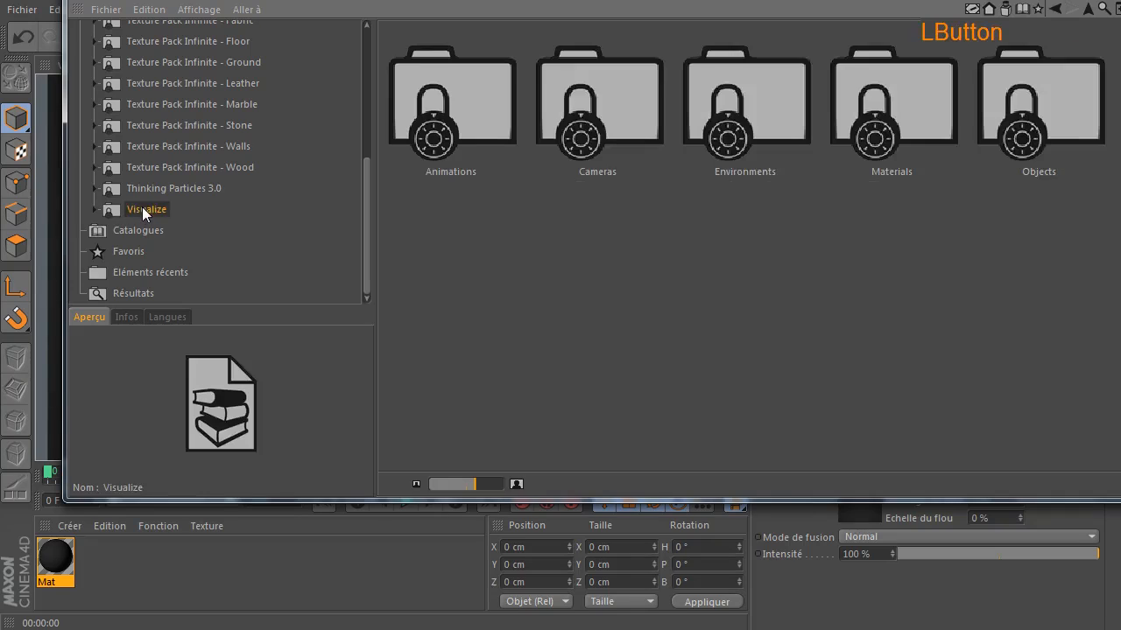
pyautogui.click(95, 209)
# - Load the Glass - Opaline Polished material from the Visualize glass materials into the scene and close the library
pyautogui.moveTo(389, 1); pyautogui.dragTo(452, 118)
pyautogui.click(999, 242)
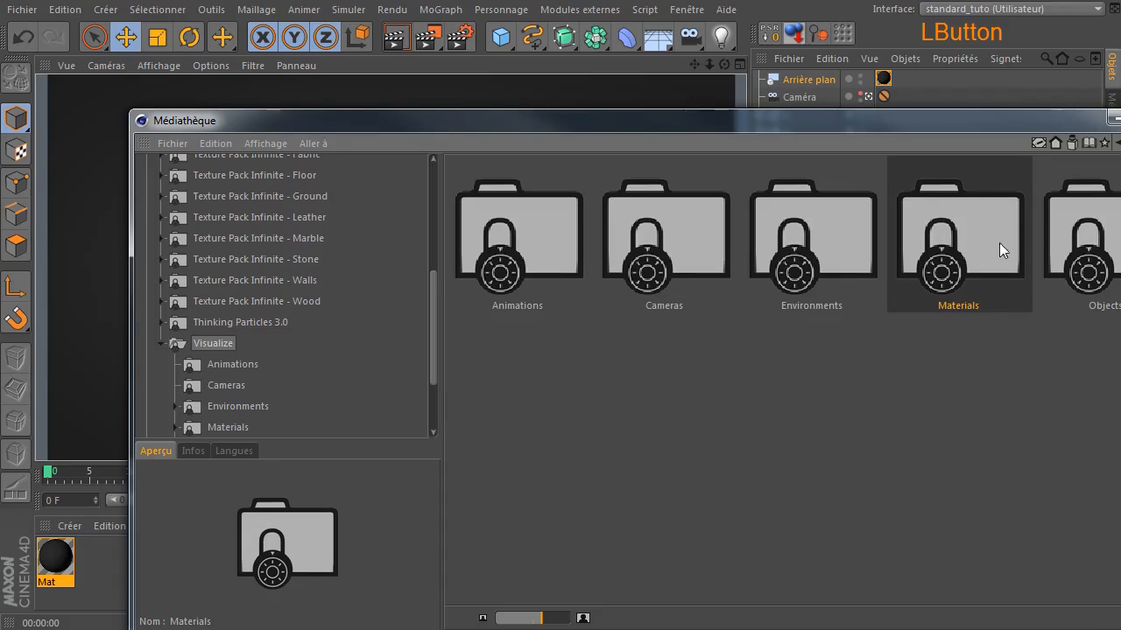
pyautogui.doubleClick(976, 229)
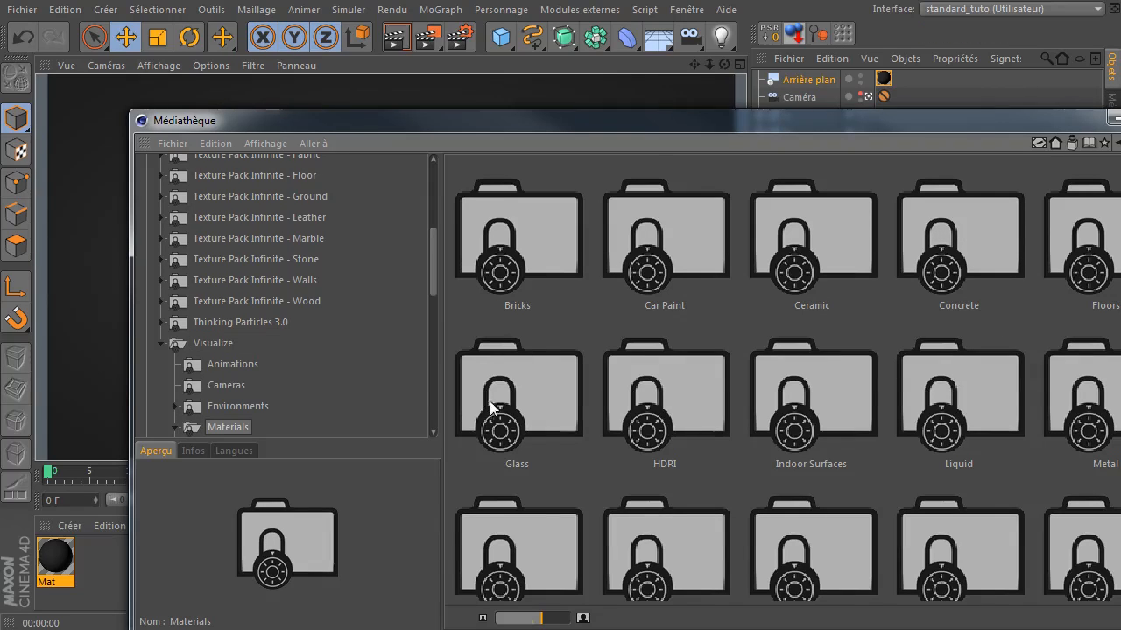
pyautogui.doubleClick(515, 386)
pyautogui.doubleClick(510, 522)
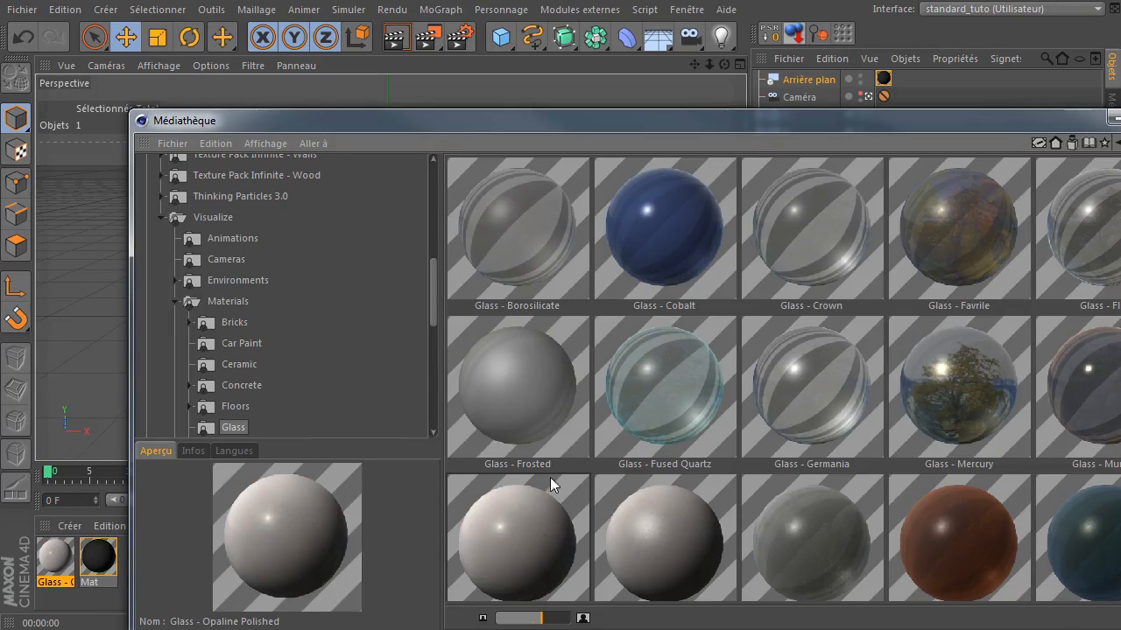
pyautogui.click(532, 502)
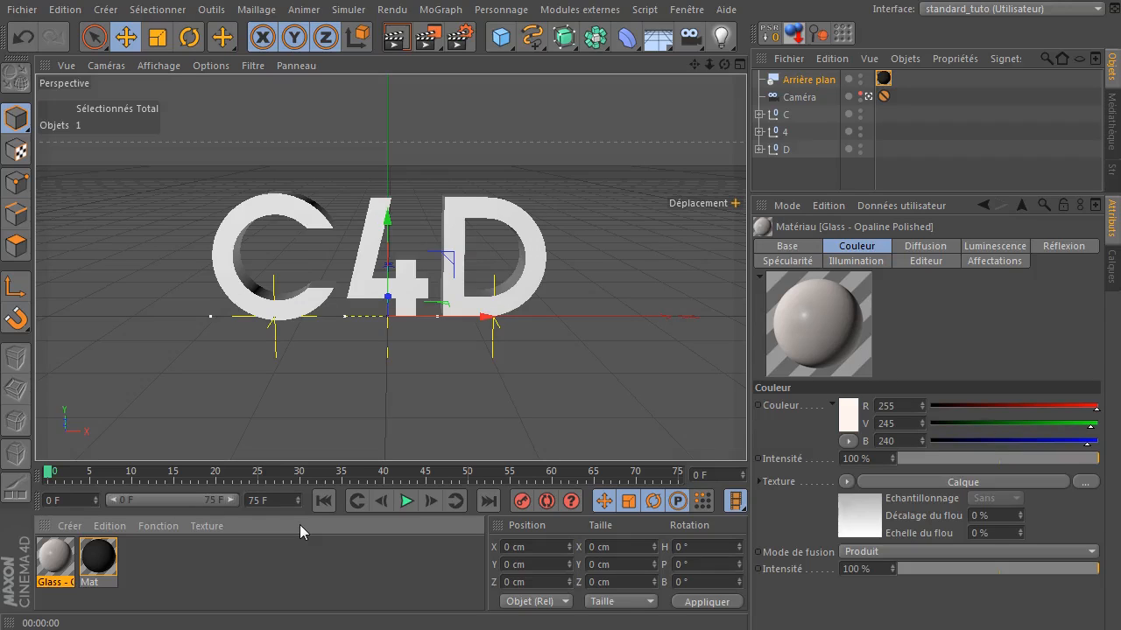
# - Apply the Glass - Opaline Polished material to the C, 4 and D groups and move the C group's texture tag onto its text object
pyautogui.moveTo(51, 562); pyautogui.dragTo(776, 136)
pyautogui.moveTo(53, 560); pyautogui.dragTo(777, 150)
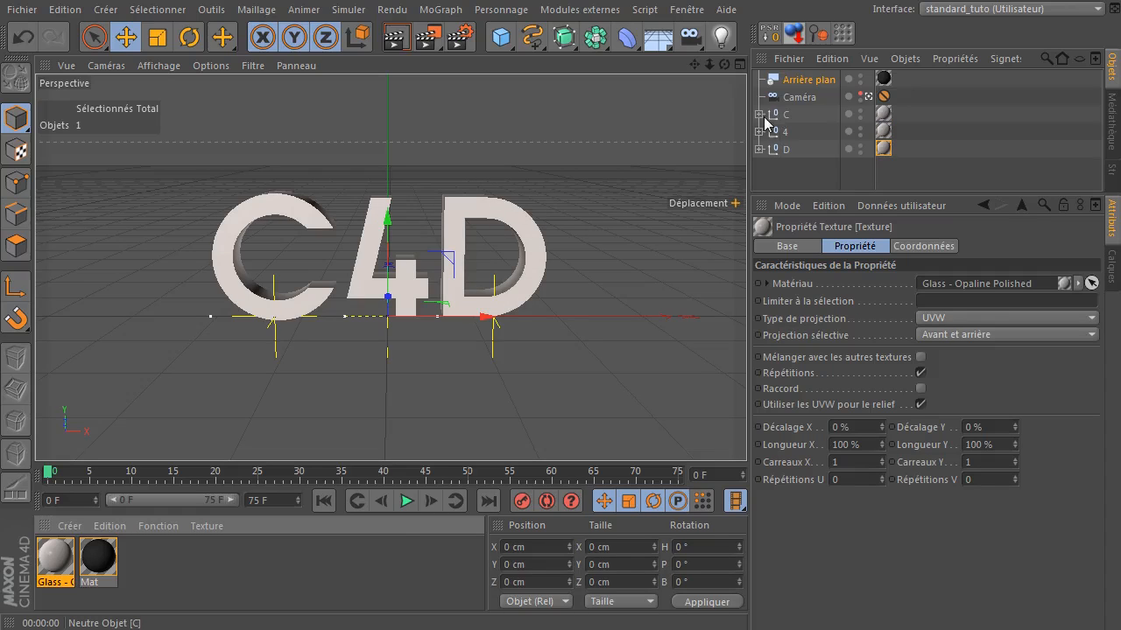
pyautogui.click(759, 114)
pyautogui.click(884, 113)
pyautogui.moveTo(889, 134); pyautogui.dragTo(900, 149)
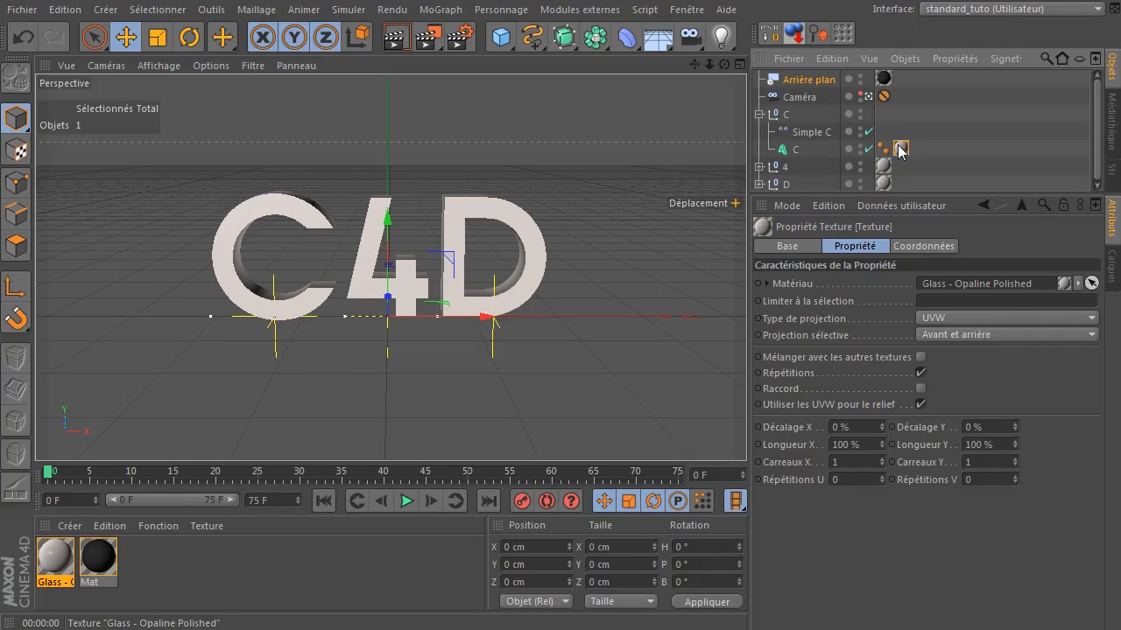
# - Move the texture tags of the 4 and D groups onto their text objects, with the groups expanded, and render the view
pyautogui.click(759, 114)
pyautogui.click(759, 131)
pyautogui.moveTo(884, 131); pyautogui.dragTo(901, 167)
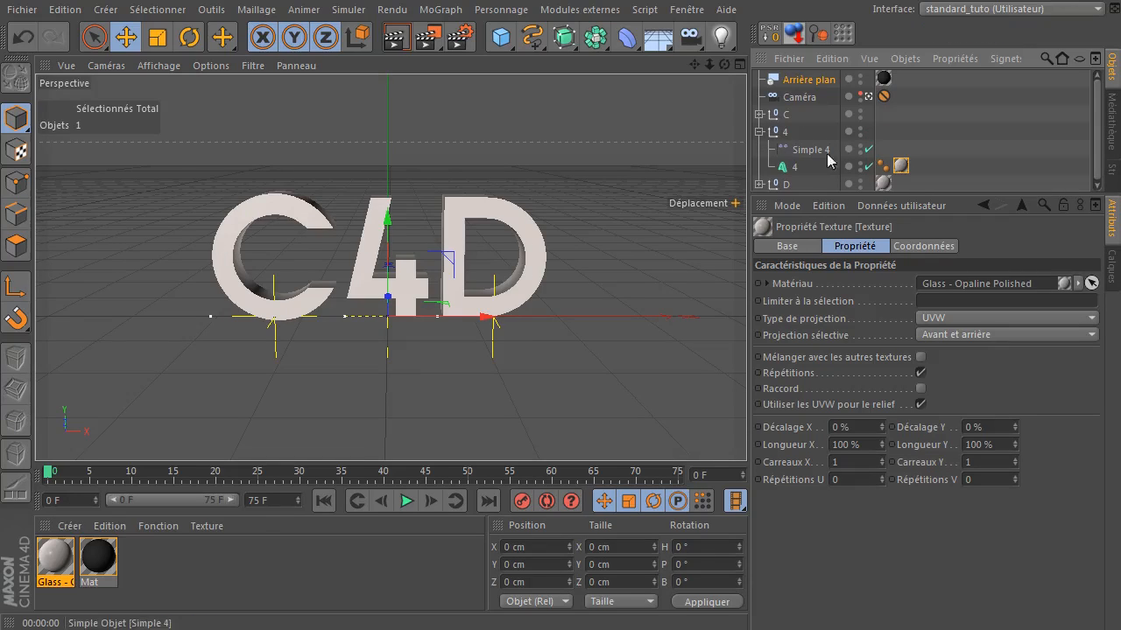
pyautogui.click(762, 133)
pyautogui.click(759, 132)
pyautogui.click(759, 149)
pyautogui.moveTo(883, 149); pyautogui.dragTo(920, 184)
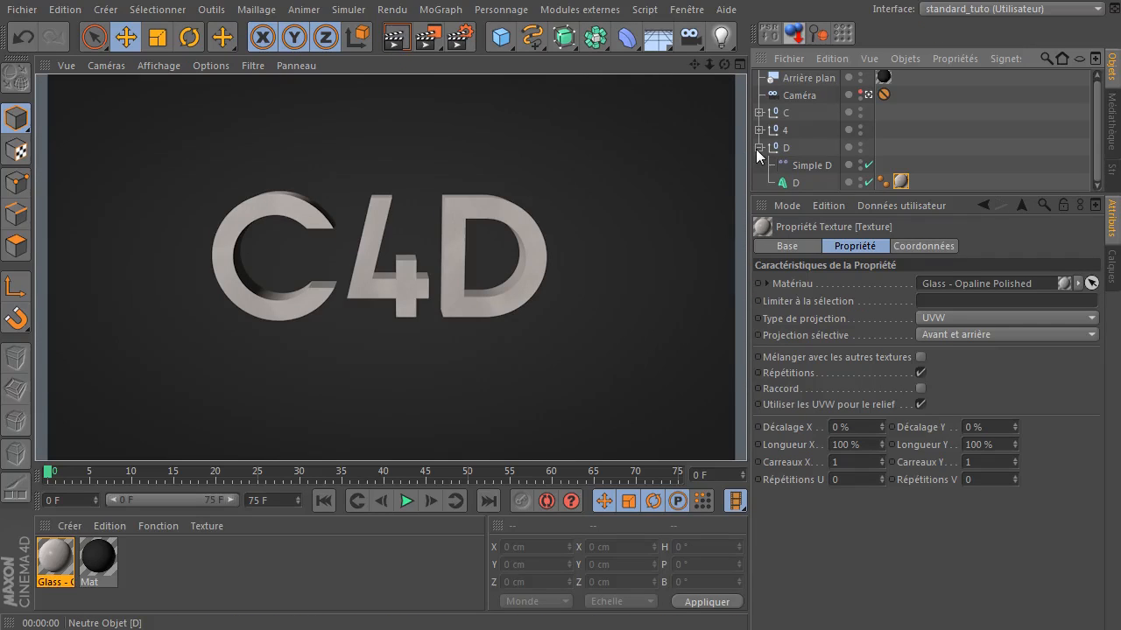
pyautogui.click(760, 113)
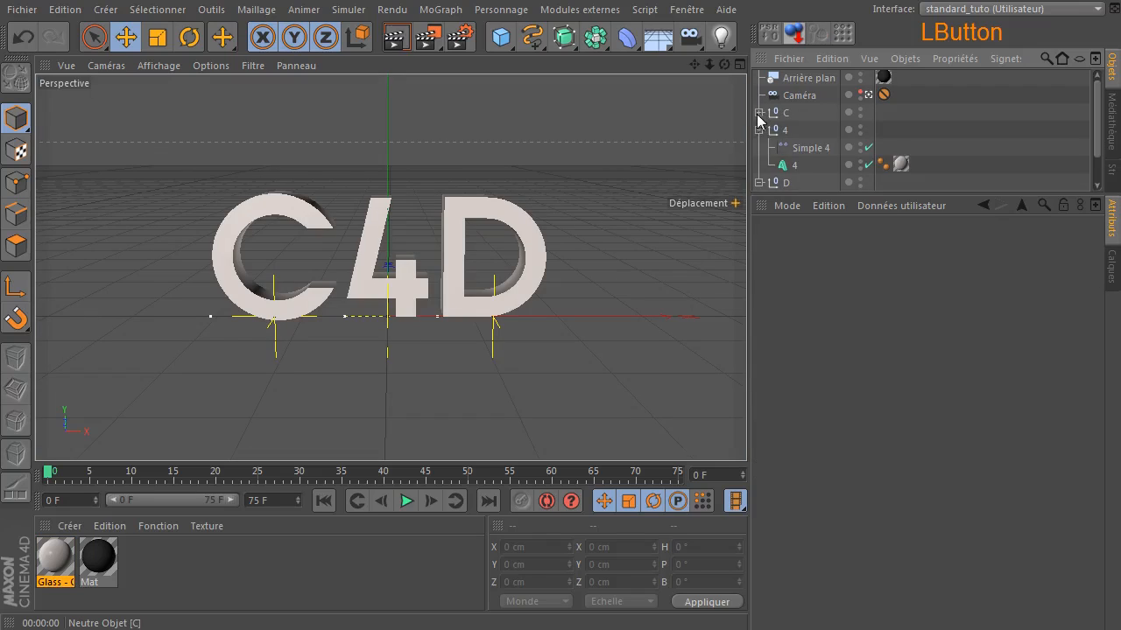
pyautogui.click(394, 37)
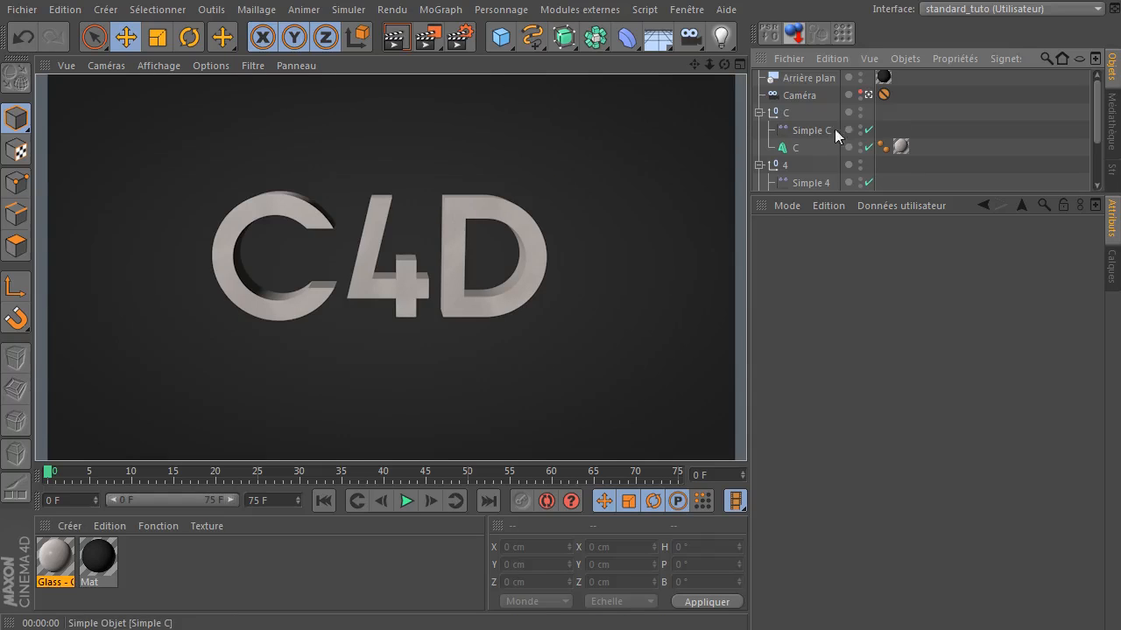
# - Select the C, 4 and D text objects together and set their start (Début) and end (Fin) caps to Couvercle et biseau
pyautogui.click(790, 146)
pyautogui.scroll(-2, 793, 141)
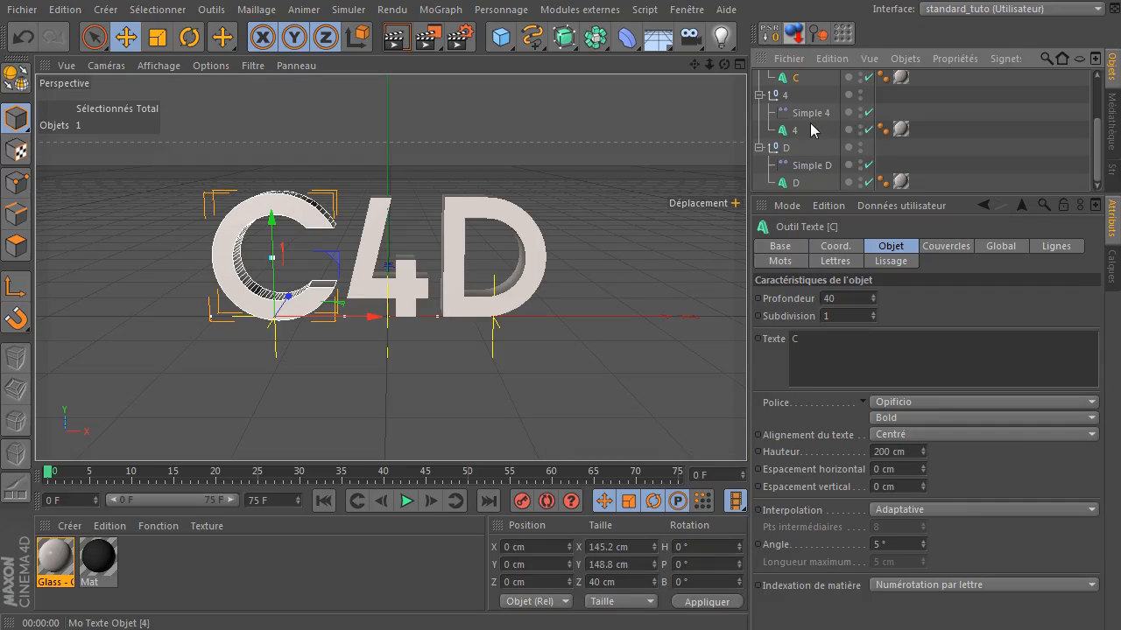
pyautogui.keyDown('ctrl'); pyautogui.click(791, 130); pyautogui.keyUp('ctrl')
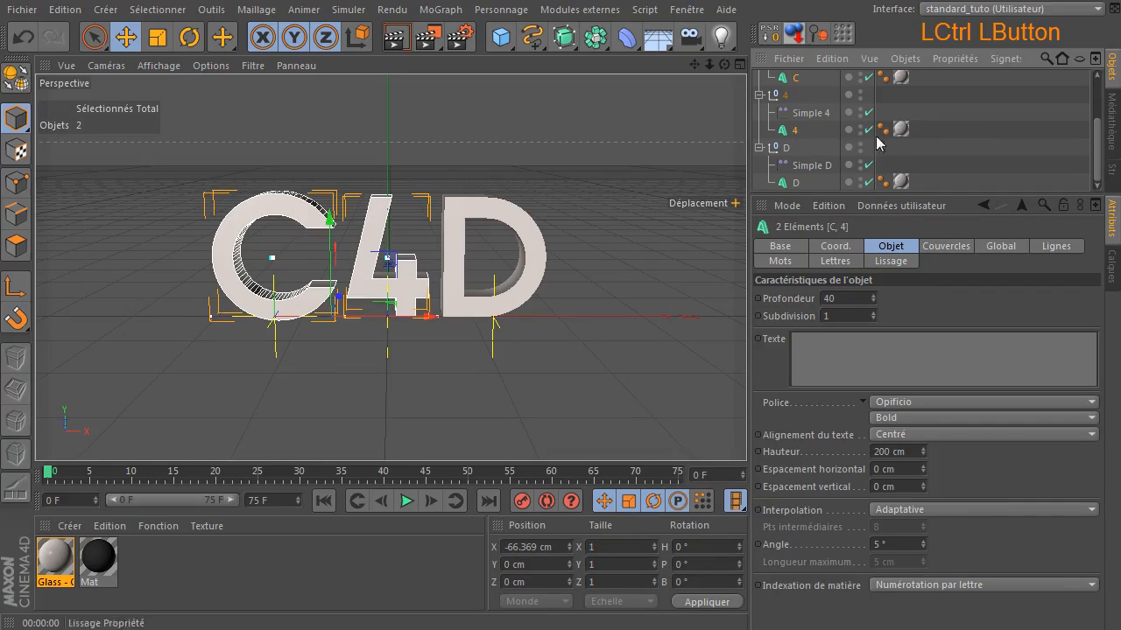
pyautogui.keyDown('ctrl'); pyautogui.click(791, 183); pyautogui.keyUp('ctrl')
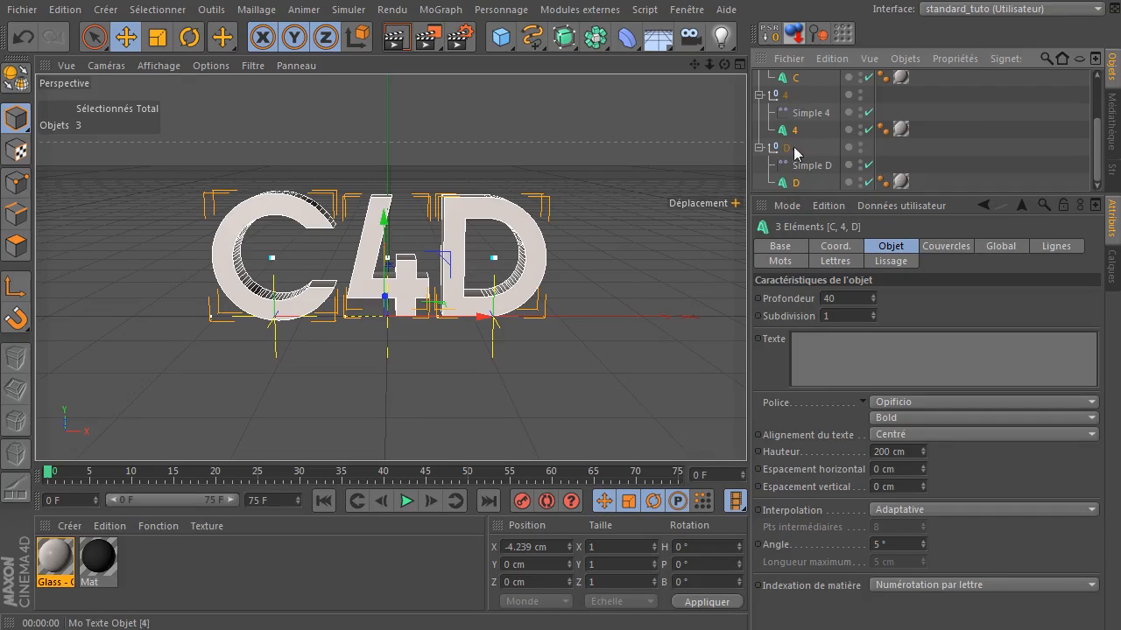
pyautogui.click(948, 248)
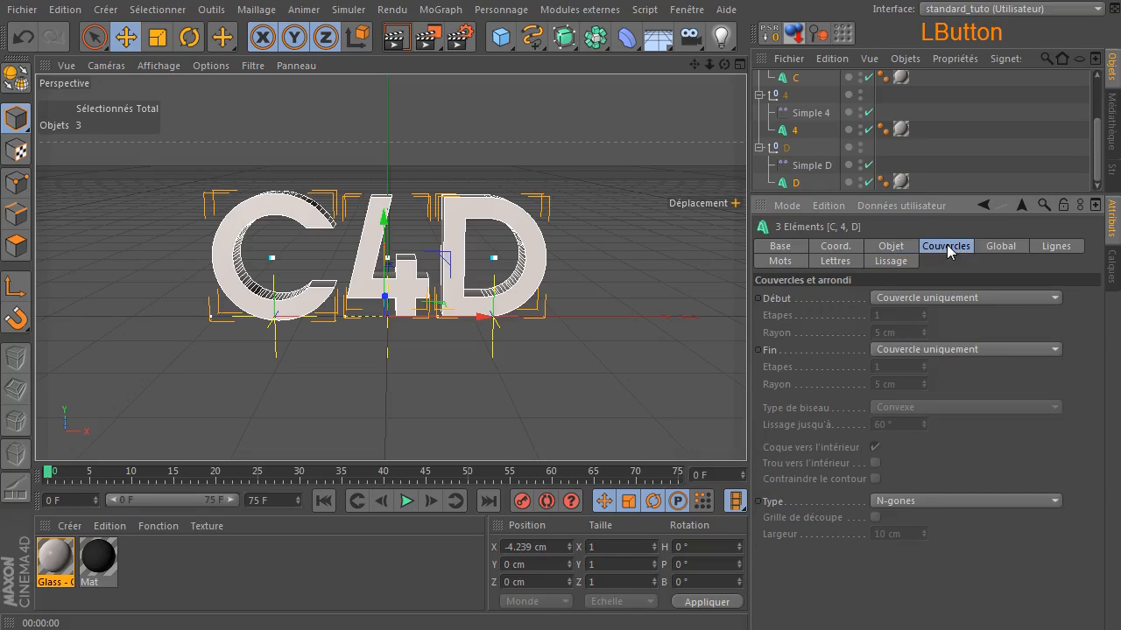
pyautogui.click(1000, 299)
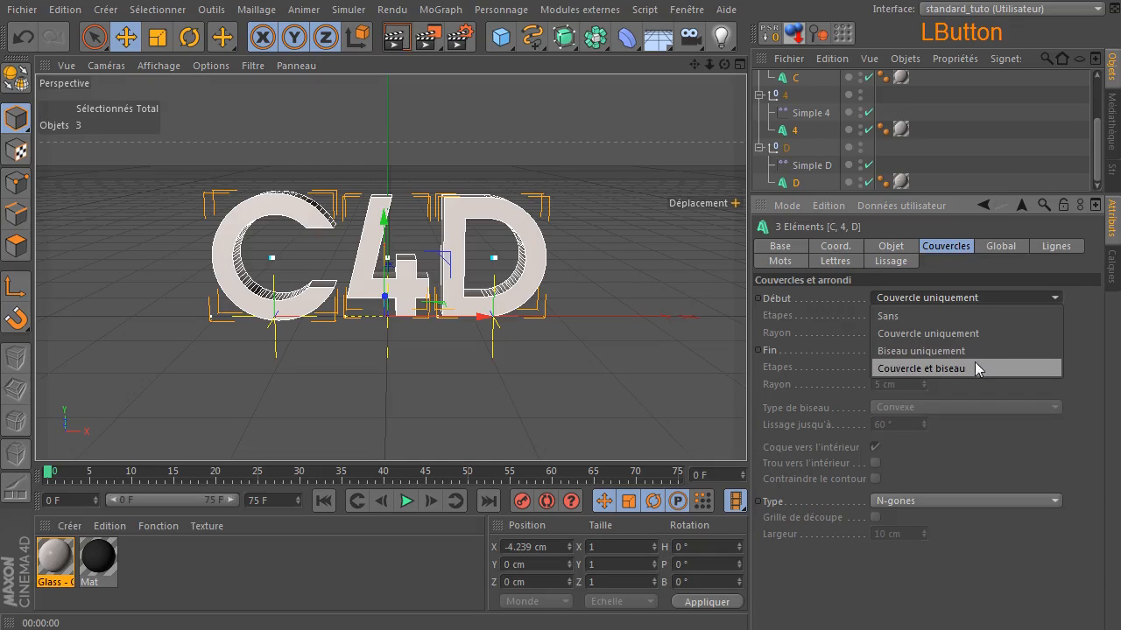
pyautogui.click(975, 367)
pyautogui.click(1002, 349)
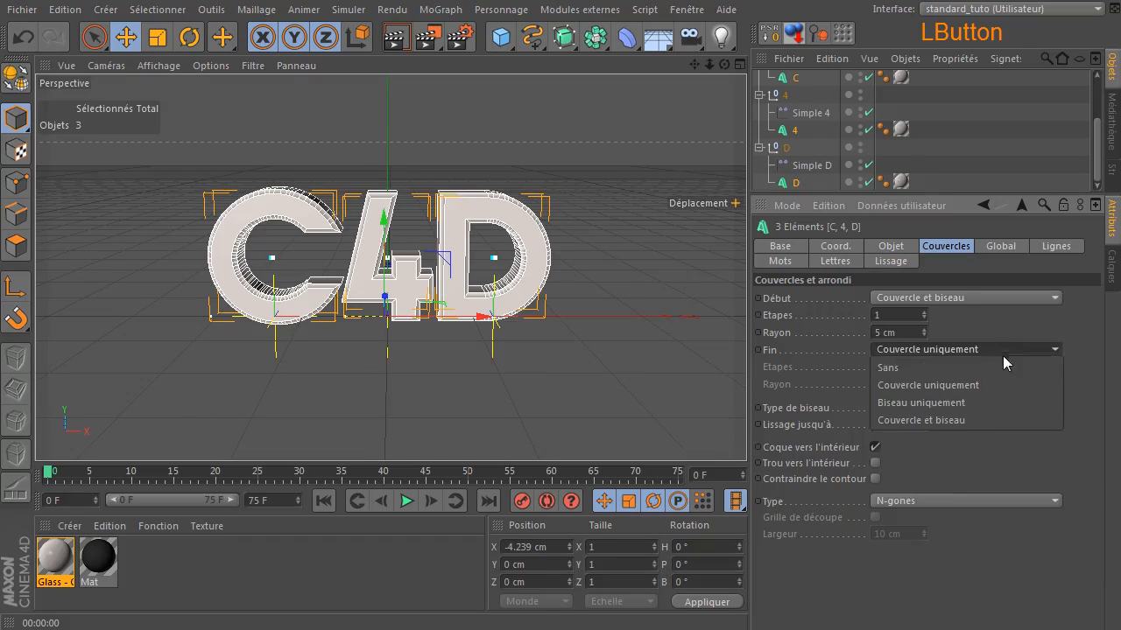
pyautogui.click(980, 421)
# - Set the start and end caps of the three letters to 2 steps and a 1 cm radius, and render the view
pyautogui.click(886, 314)
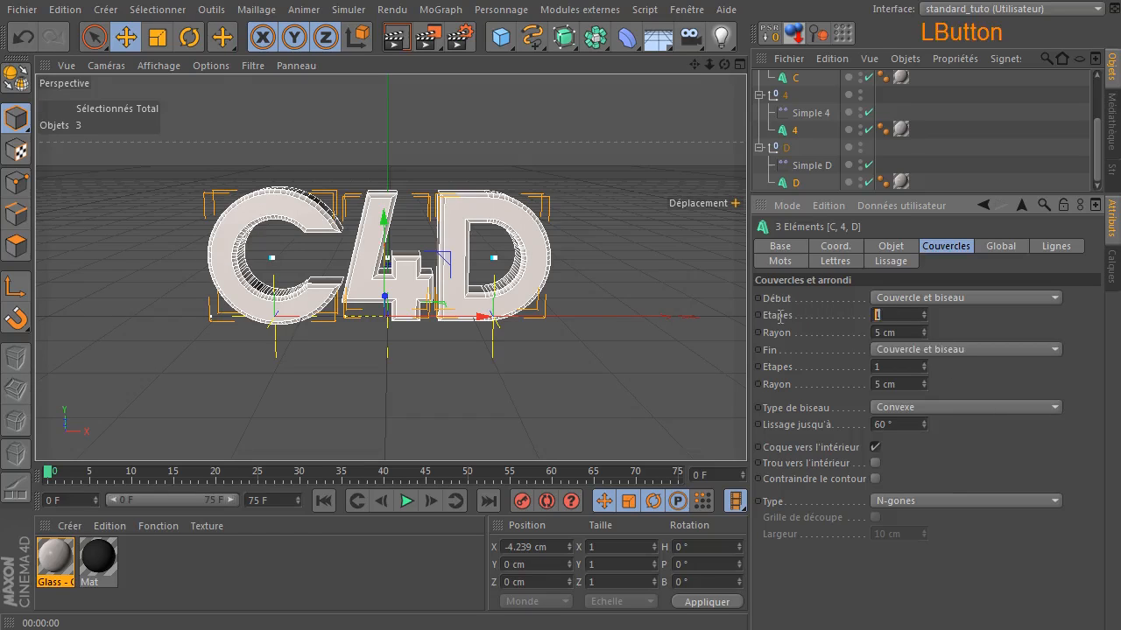
pyautogui.write('2')
pyautogui.moveTo(891, 366); pyautogui.dragTo(873, 366)
pyautogui.write('2')
pyautogui.click(908, 334)
pyautogui.write('1')
pyautogui.click(893, 384)
pyautogui.write('1')
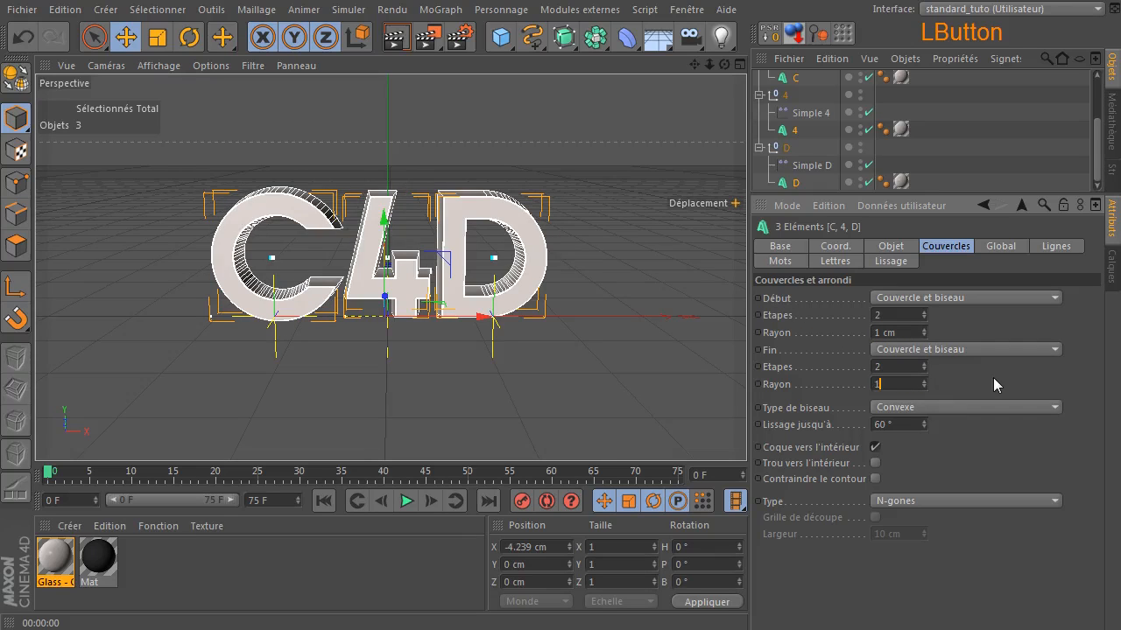
pyautogui.press('Return')
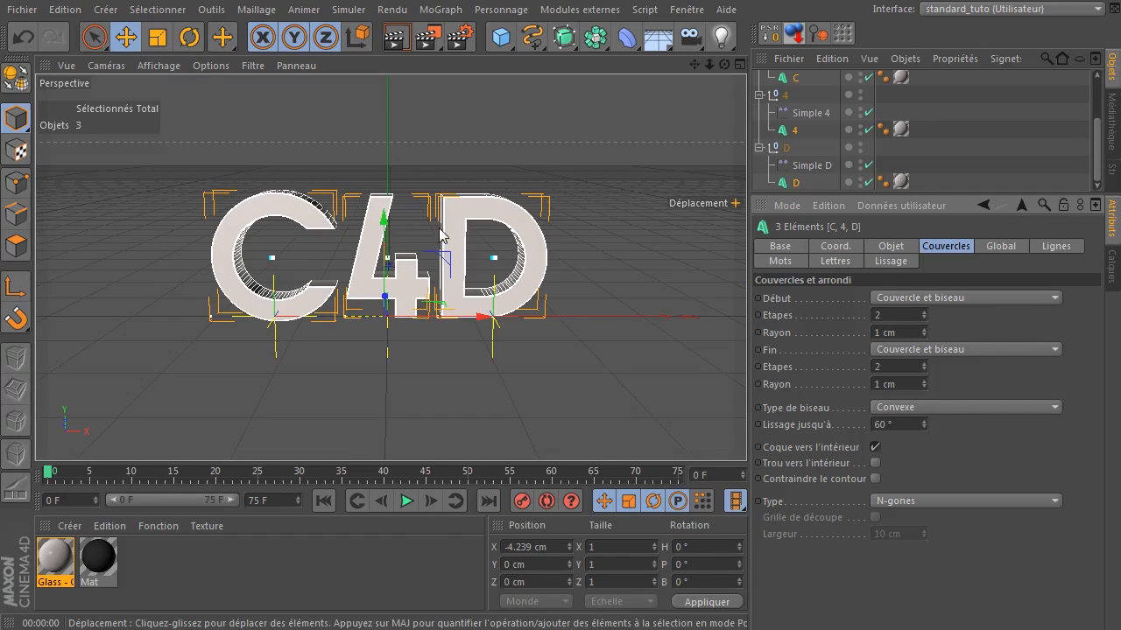
pyautogui.click(395, 36)
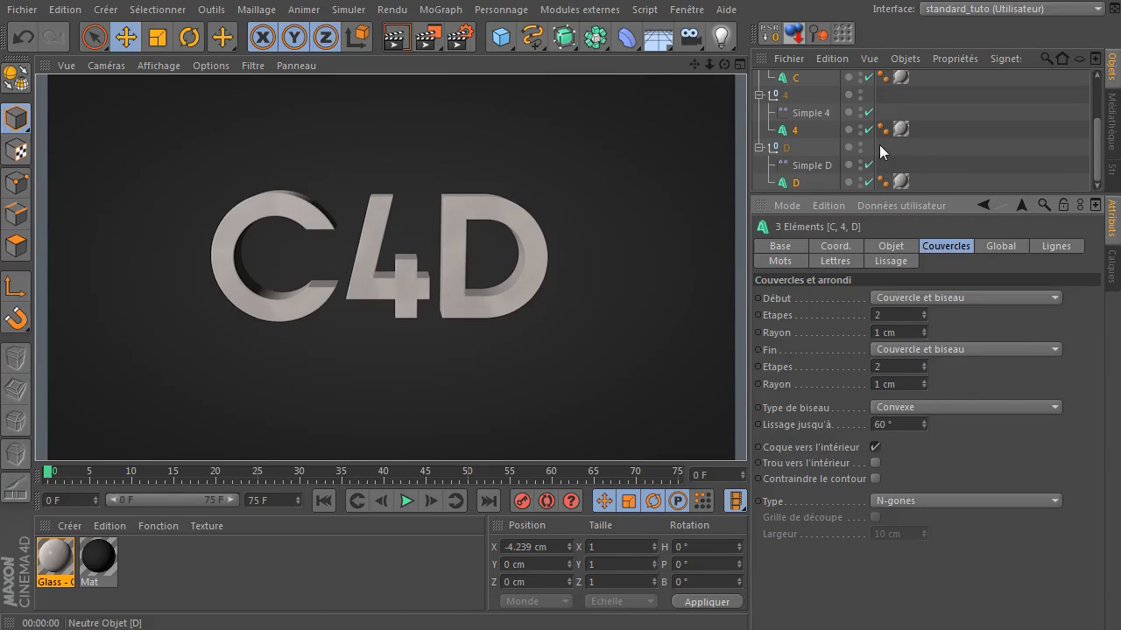
# - Switch out of the scene camera and render the letters from an oblique angle
pyautogui.scroll(3, 879, 145)
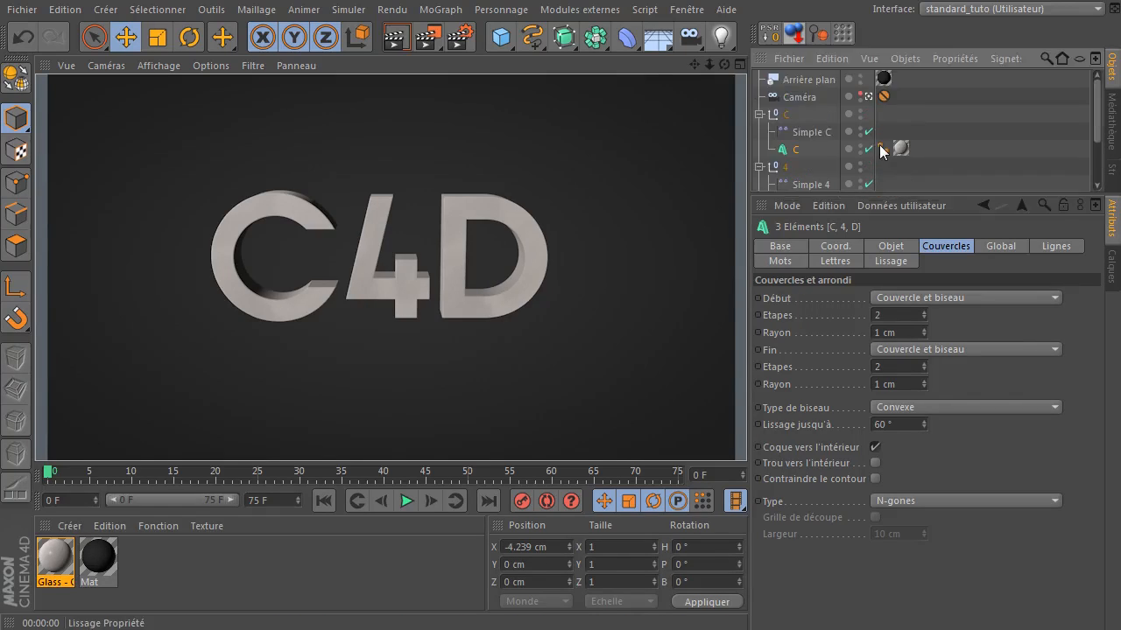
pyautogui.click(867, 95)
pyautogui.click(699, 129)
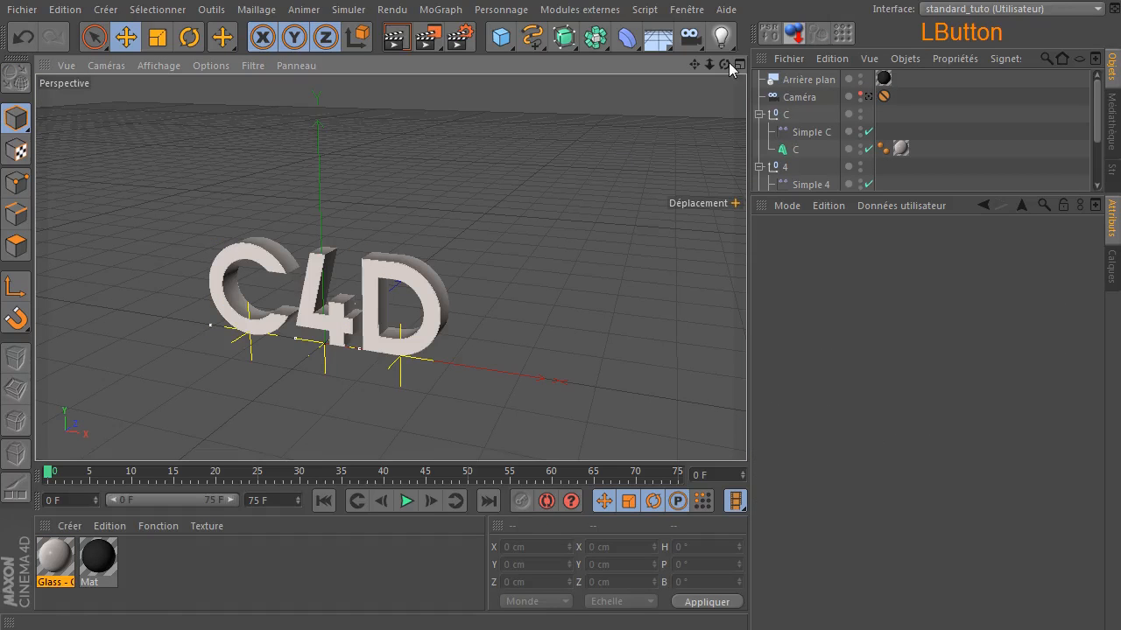
pyautogui.moveTo(724, 64); pyautogui.dragTo(333, 103)
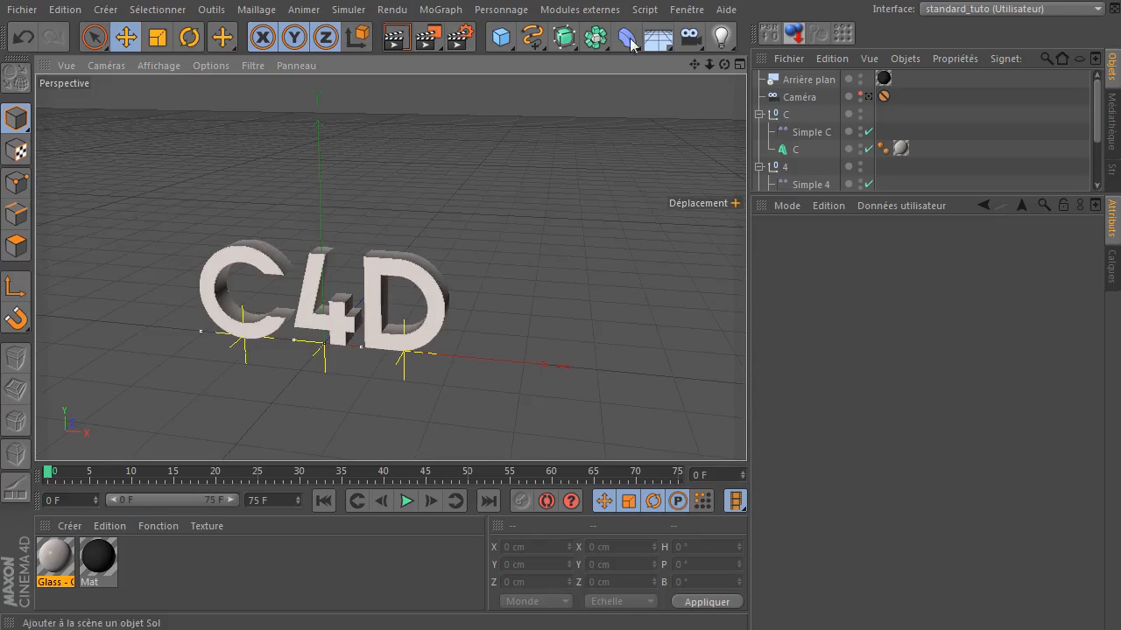
pyautogui.click(396, 37)
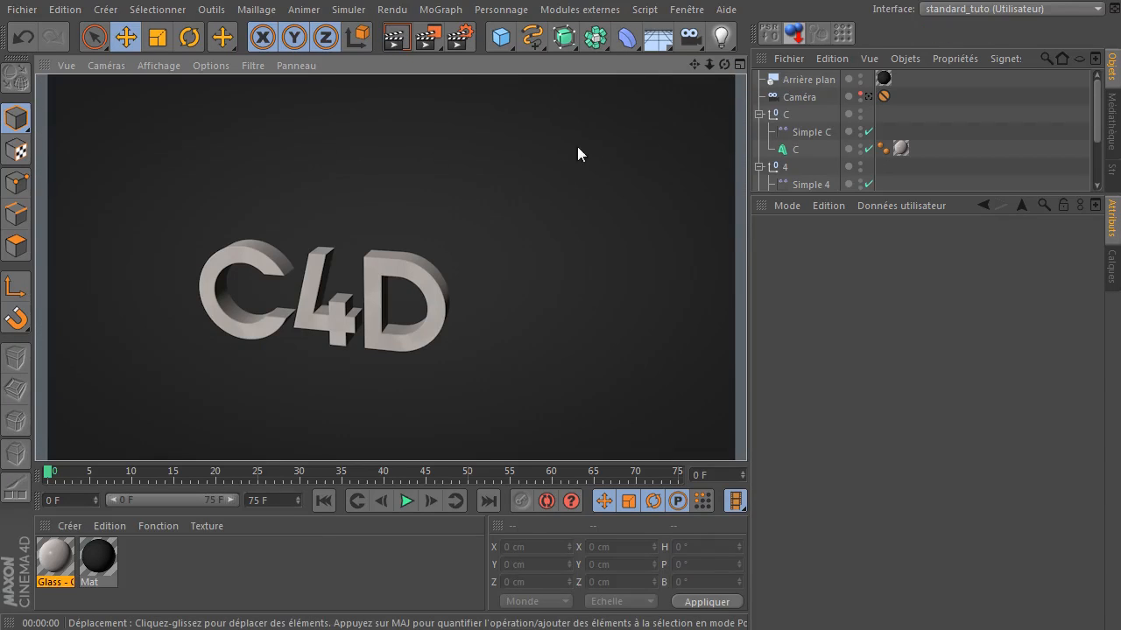
# - Add a Ciel (sky) object to the scene
pyautogui.moveTo(725, 65); pyautogui.dragTo(1108, 109)
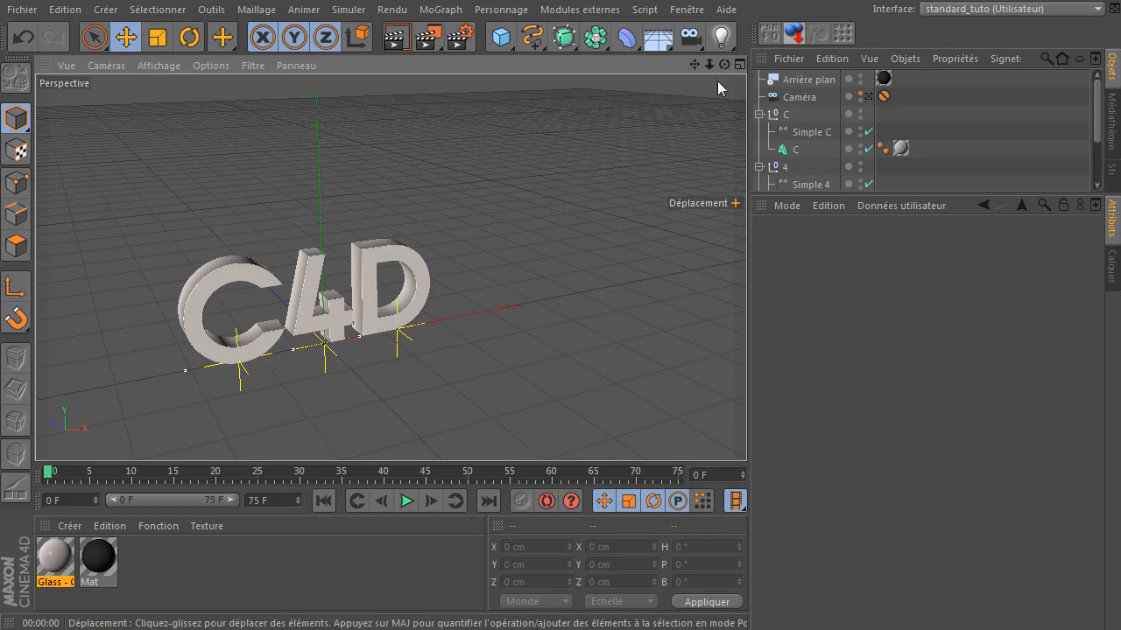
pyautogui.moveTo(694, 65); pyautogui.dragTo(764, 42)
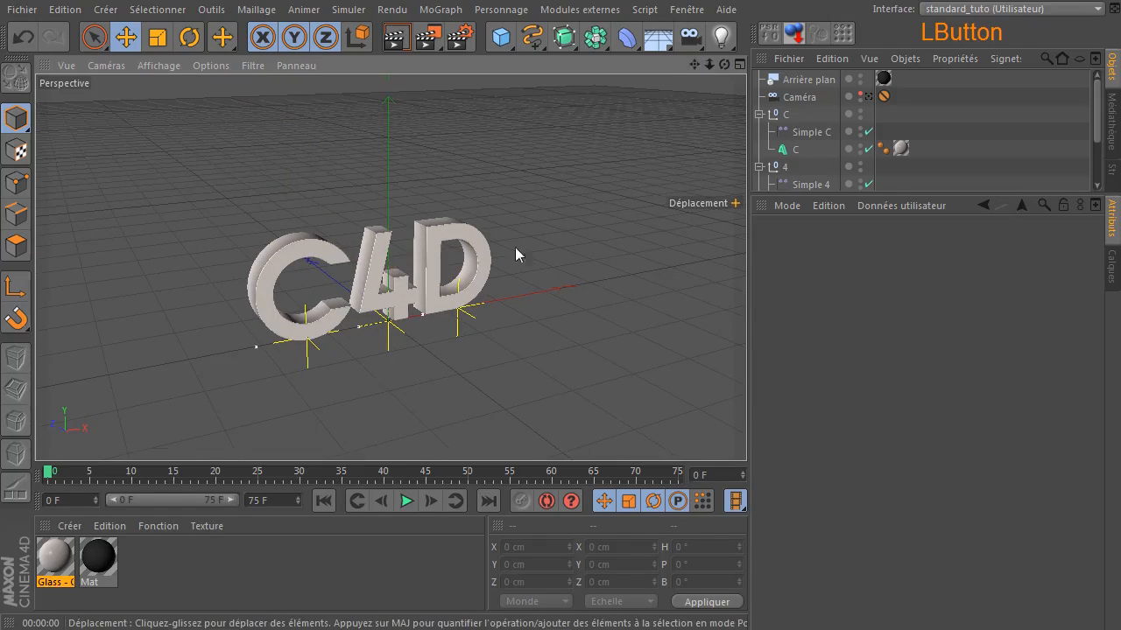
pyautogui.click(649, 39)
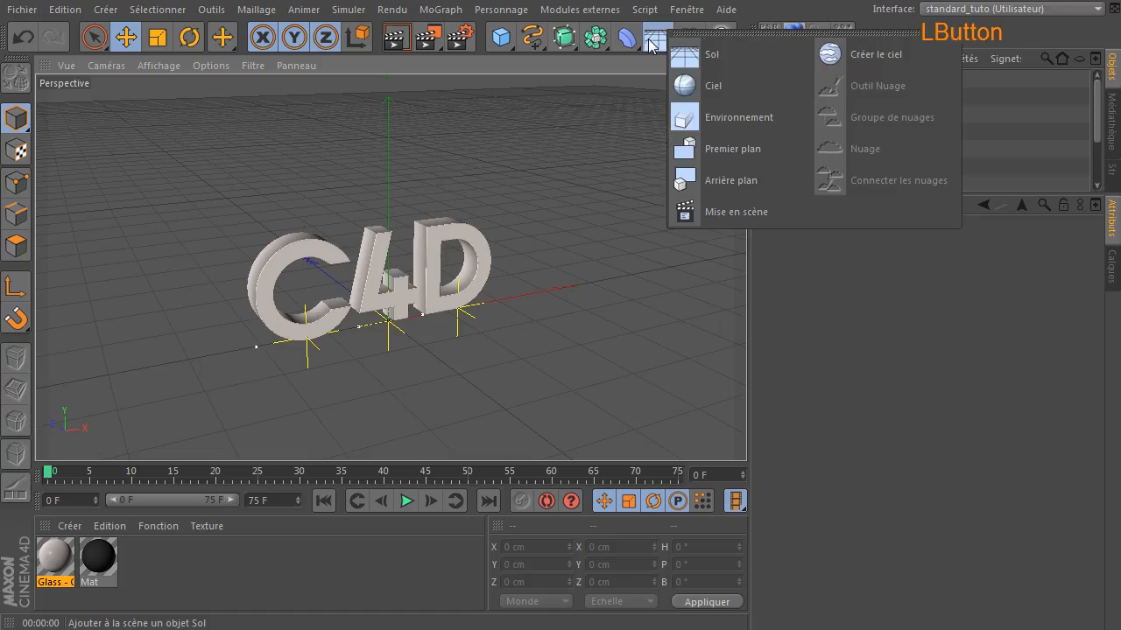
pyautogui.click(734, 89)
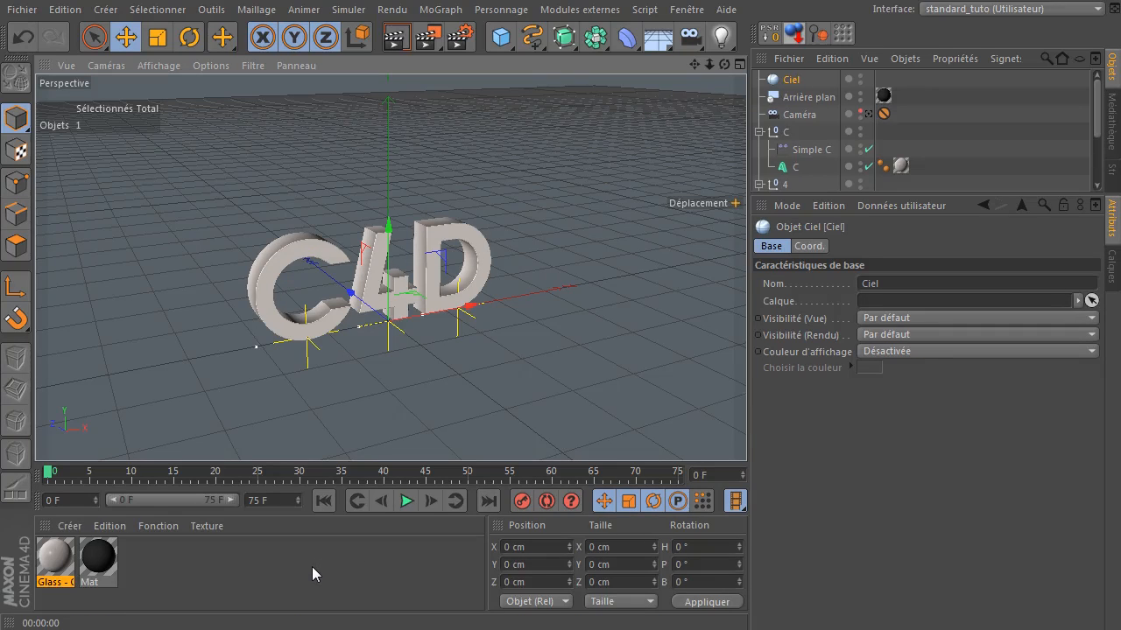
pyautogui.doubleClick(192, 571)
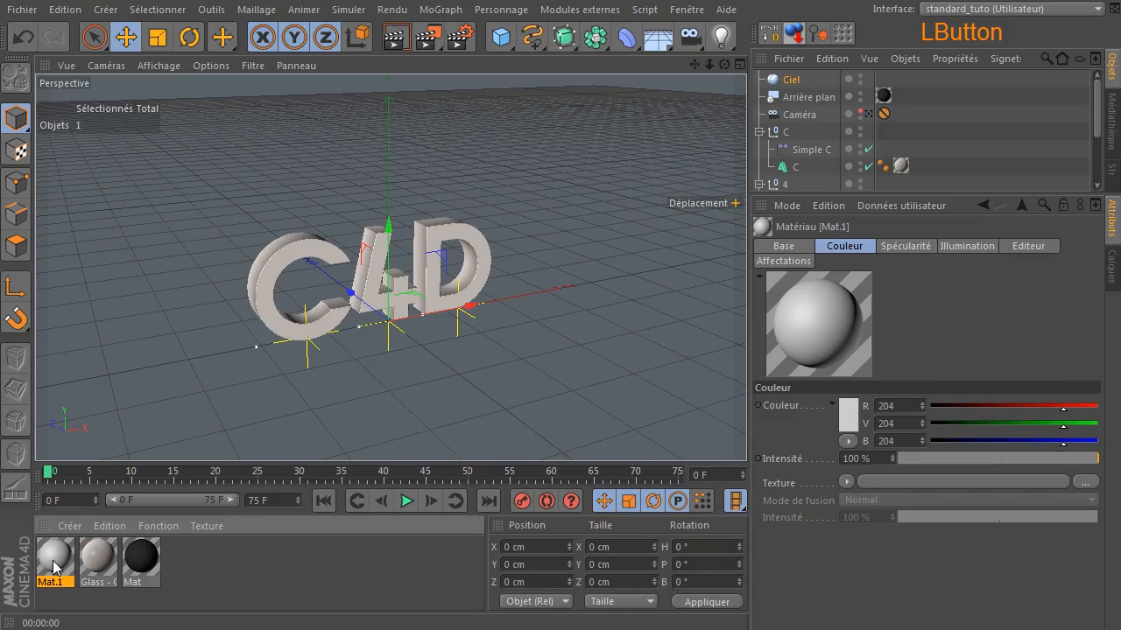
pyautogui.doubleClick(55, 561)
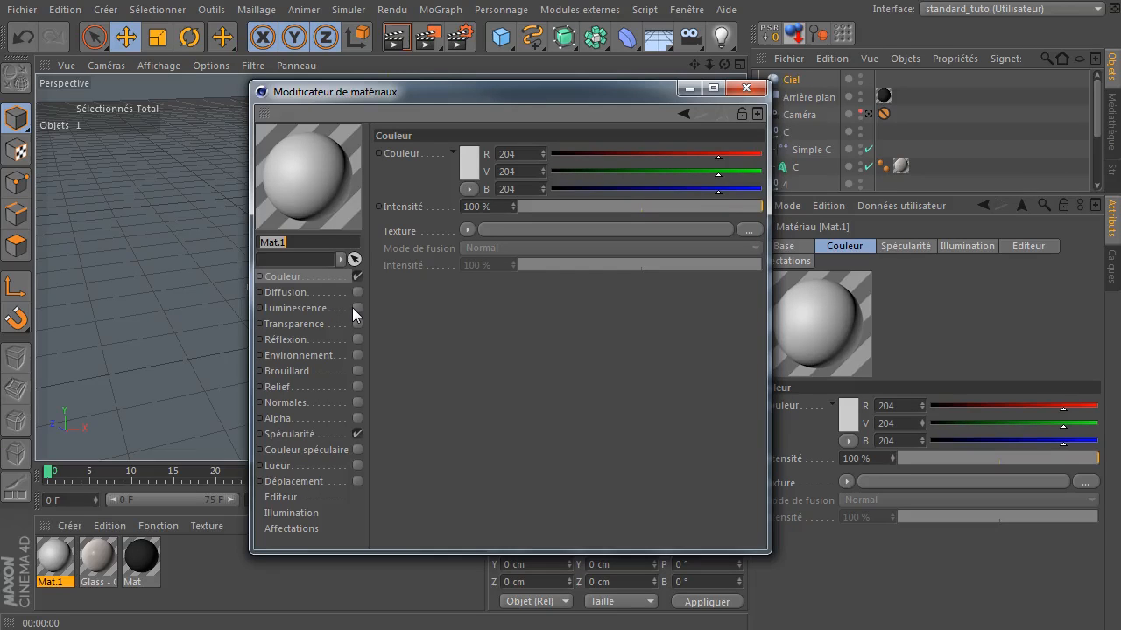
pyautogui.click(746, 88)
pyautogui.press('Delete')
pyautogui.click(393, 566)
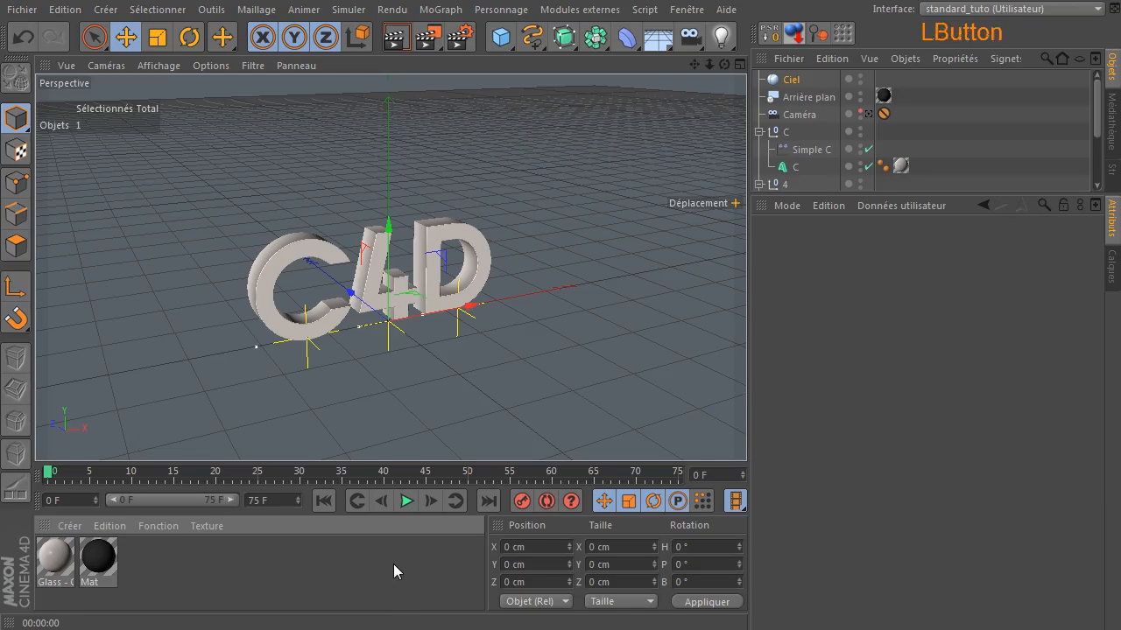
# - Bring up the Médiathèque content library and browse to the Prime > Materials > HDRI folder
pyautogui.click(685, 9)
pyautogui.click(693, 107)
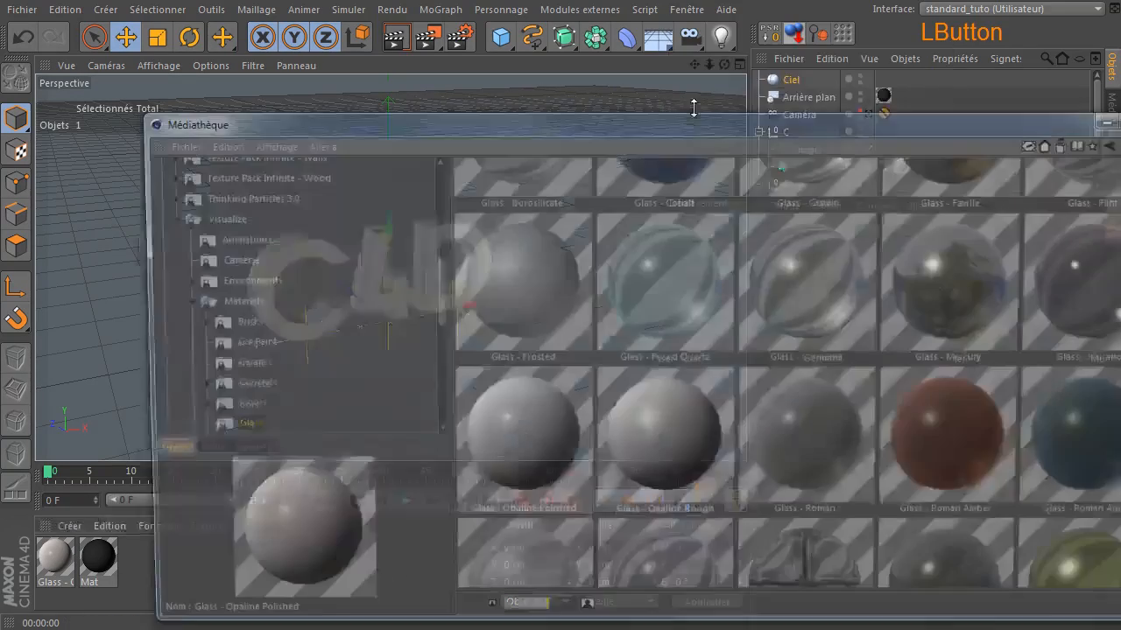
pyautogui.click(162, 217)
pyautogui.scroll(5, 229, 346)
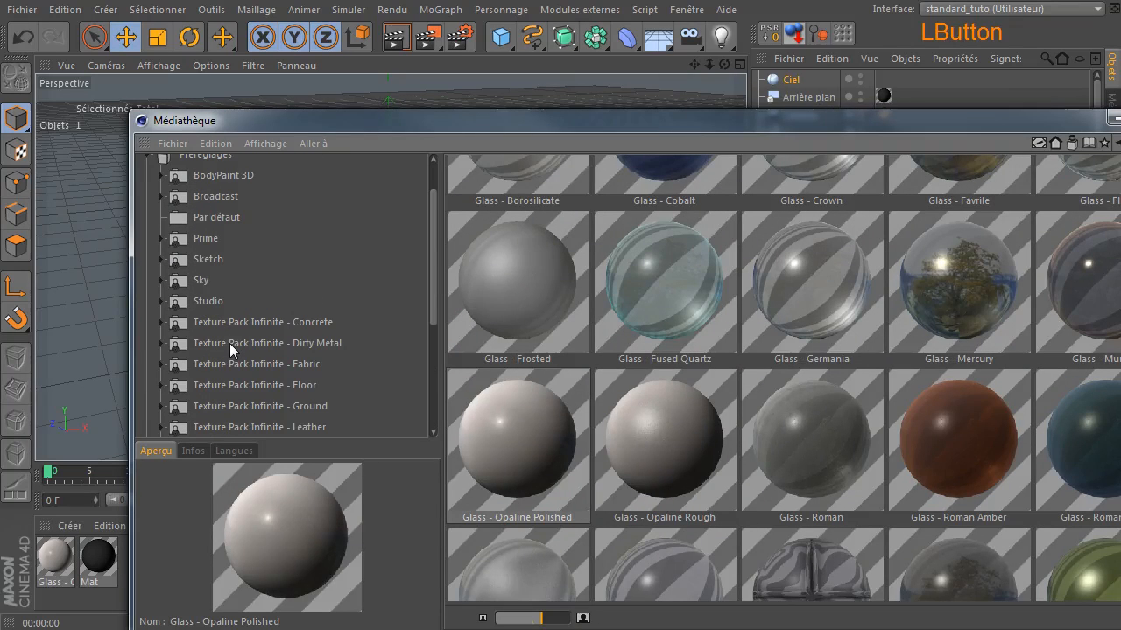
pyautogui.click(161, 238)
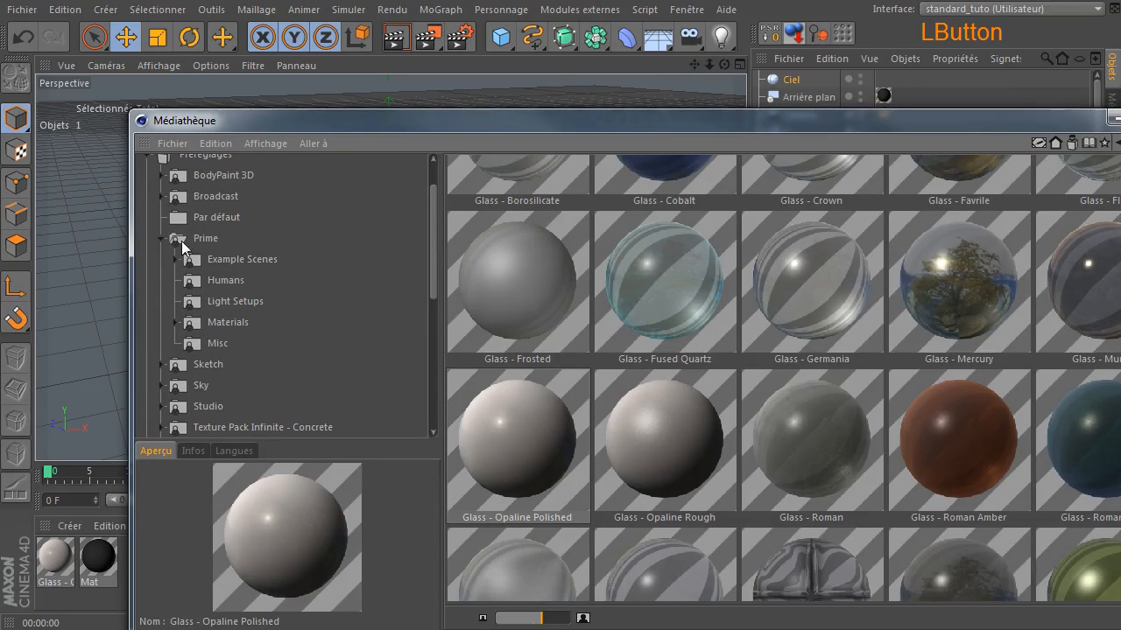
pyautogui.click(233, 322)
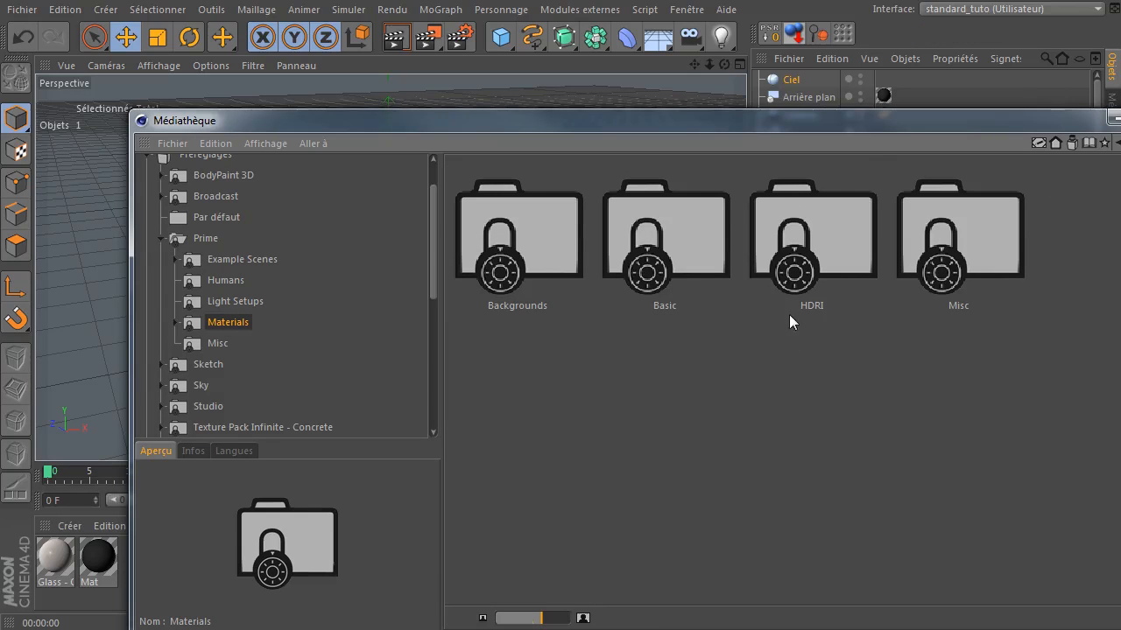
pyautogui.click(813, 305)
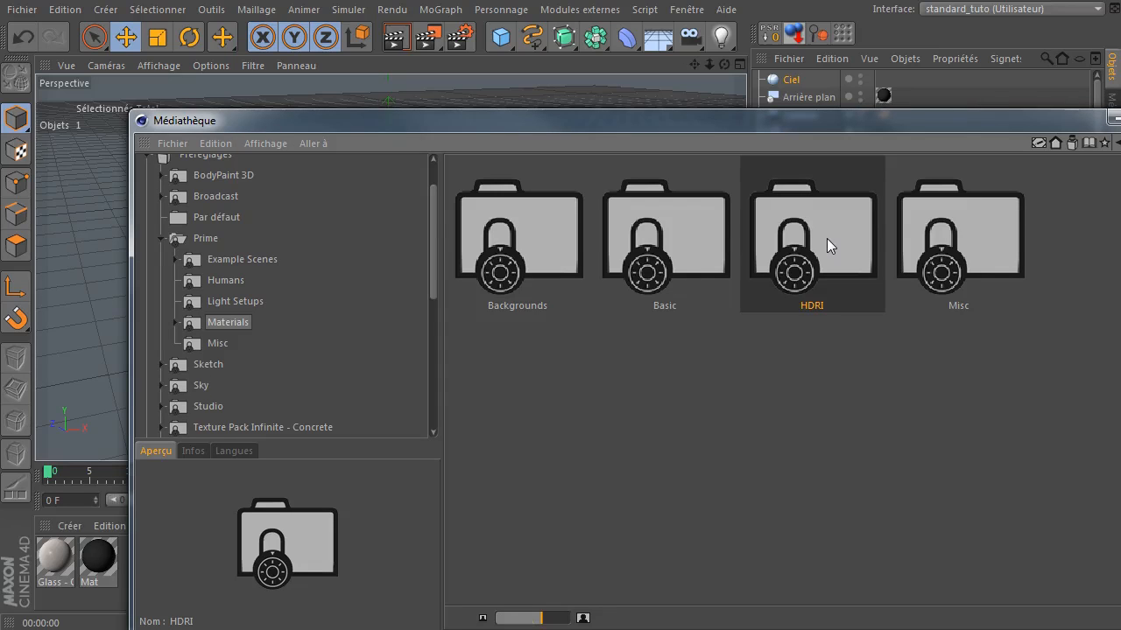
pyautogui.moveTo(838, 123); pyautogui.dragTo(747, 94)
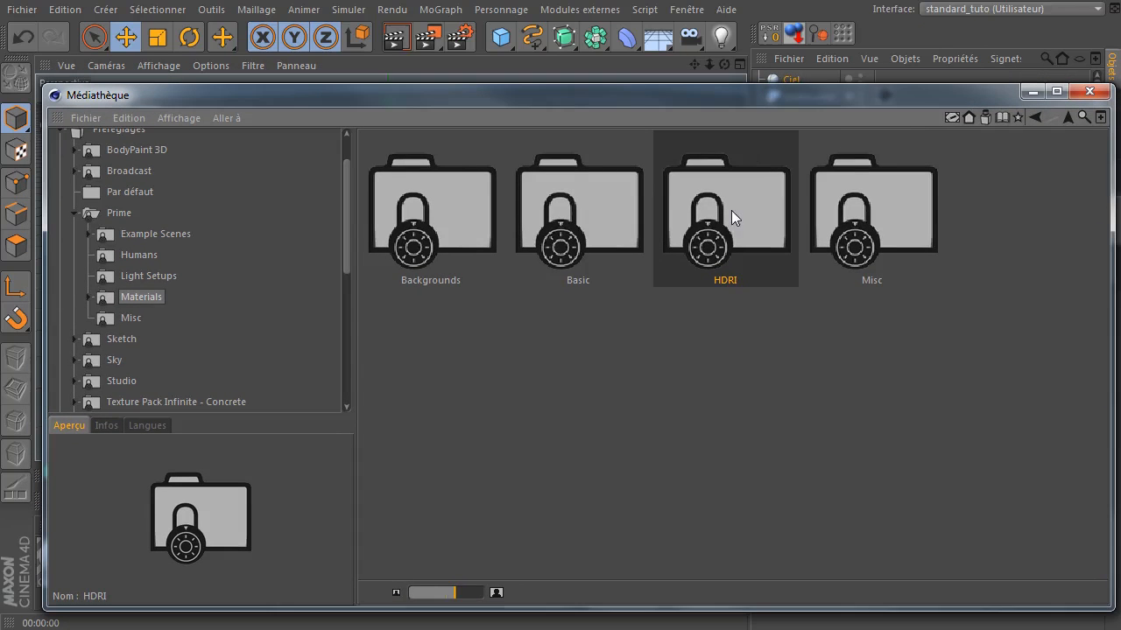
pyautogui.doubleClick(732, 210)
# - Load the HDRI 018 material from the HDRI folder into the scene
pyautogui.scroll(-2, 701, 425)
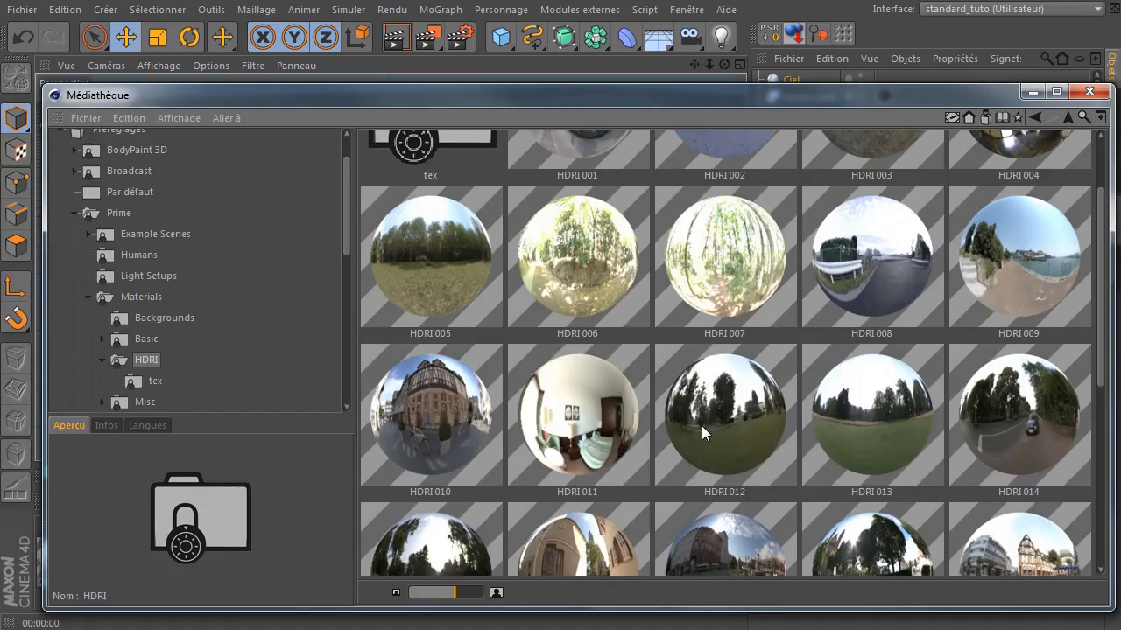
pyautogui.scroll(-2, 701, 425)
pyautogui.scroll(-1, 431, 464)
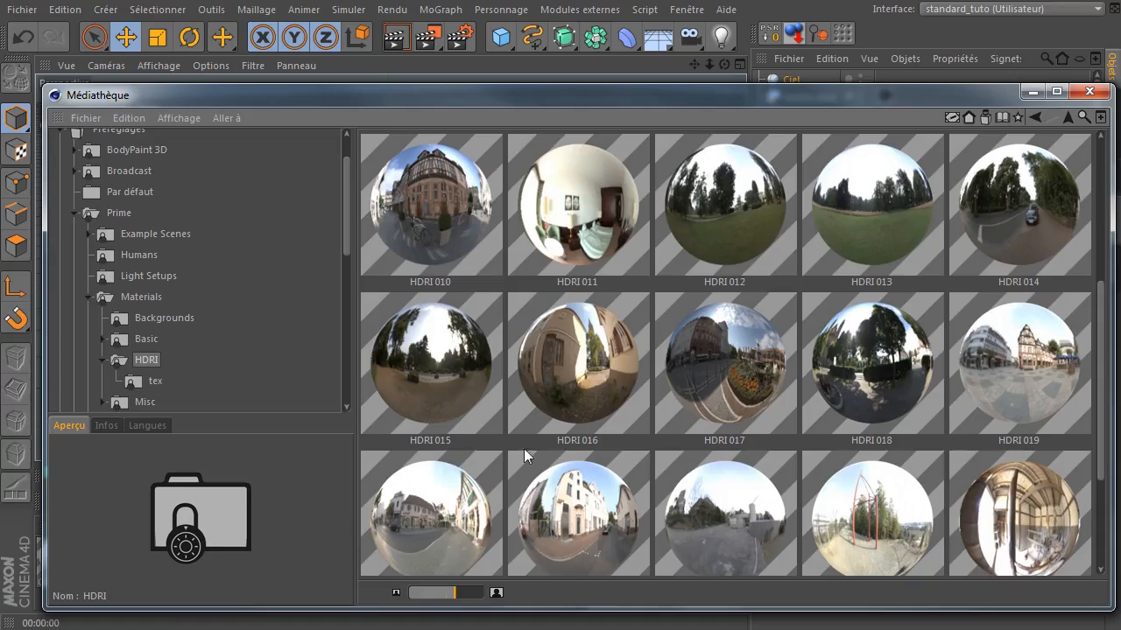
pyautogui.click(845, 376)
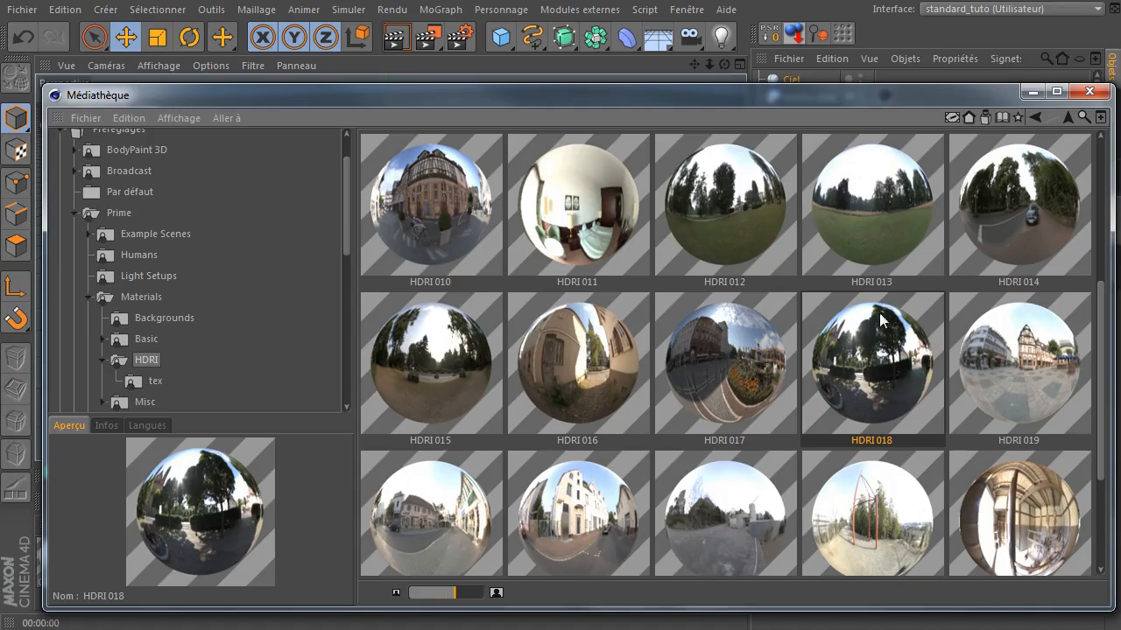
pyautogui.click(880, 350)
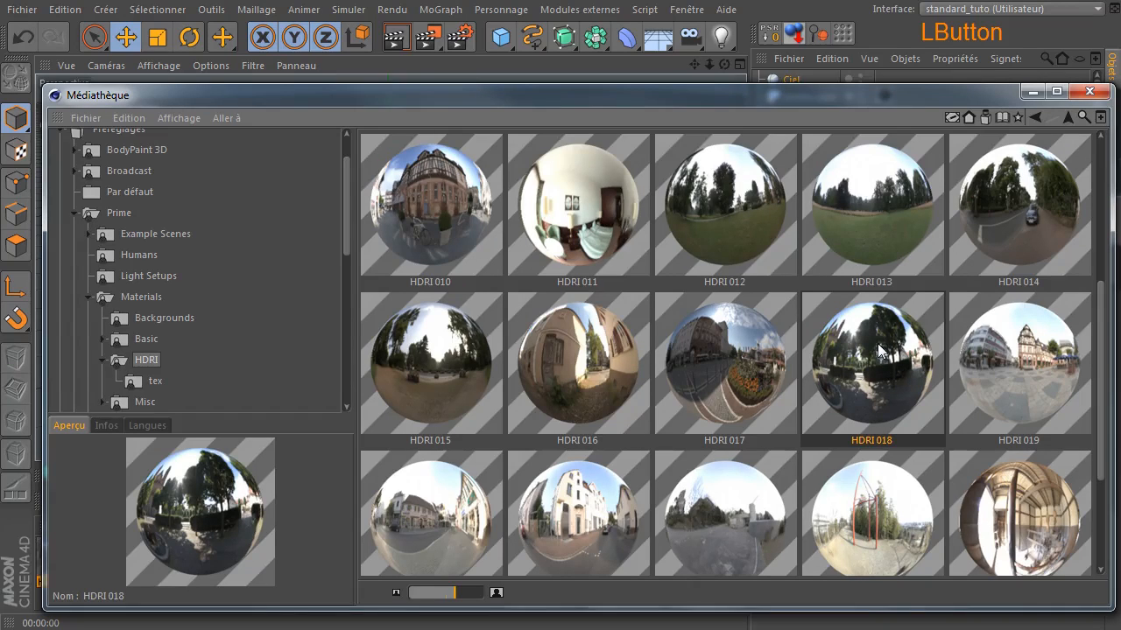
# - Apply the HDRI 018 material to the Ciel object and render the view
pyautogui.click(56, 556)
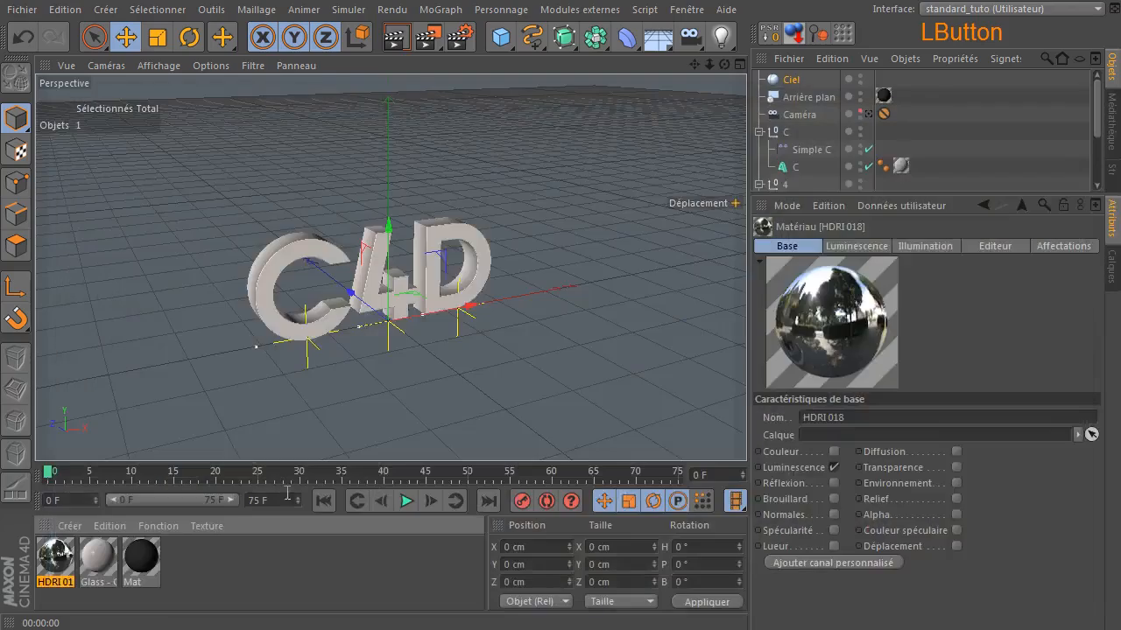
pyautogui.moveTo(55, 557); pyautogui.dragTo(801, 81)
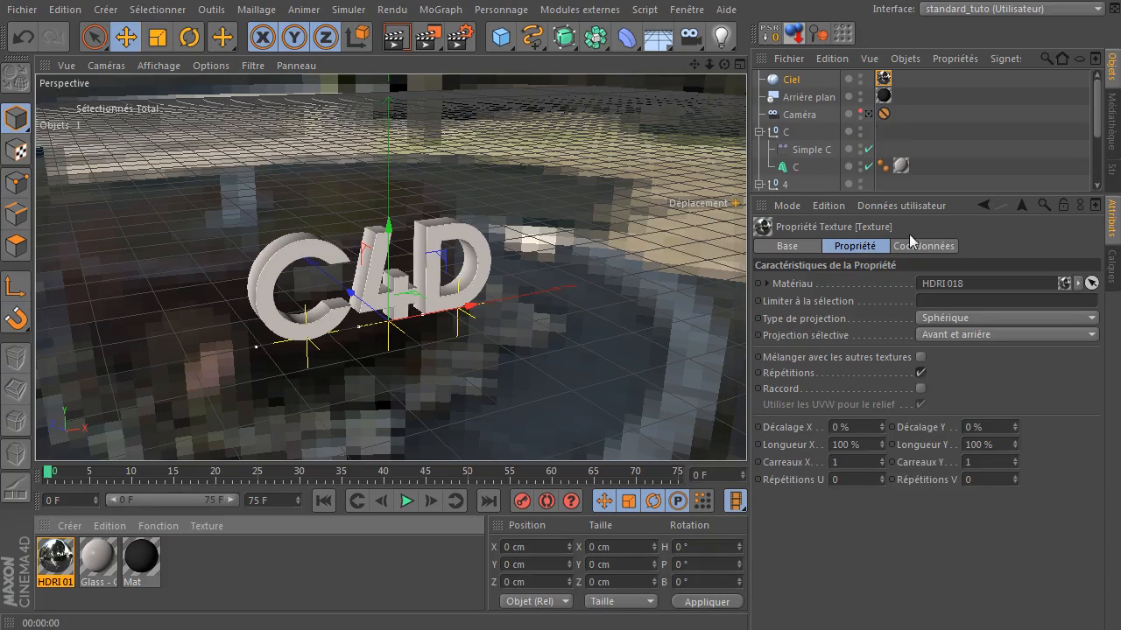
pyautogui.click(397, 37)
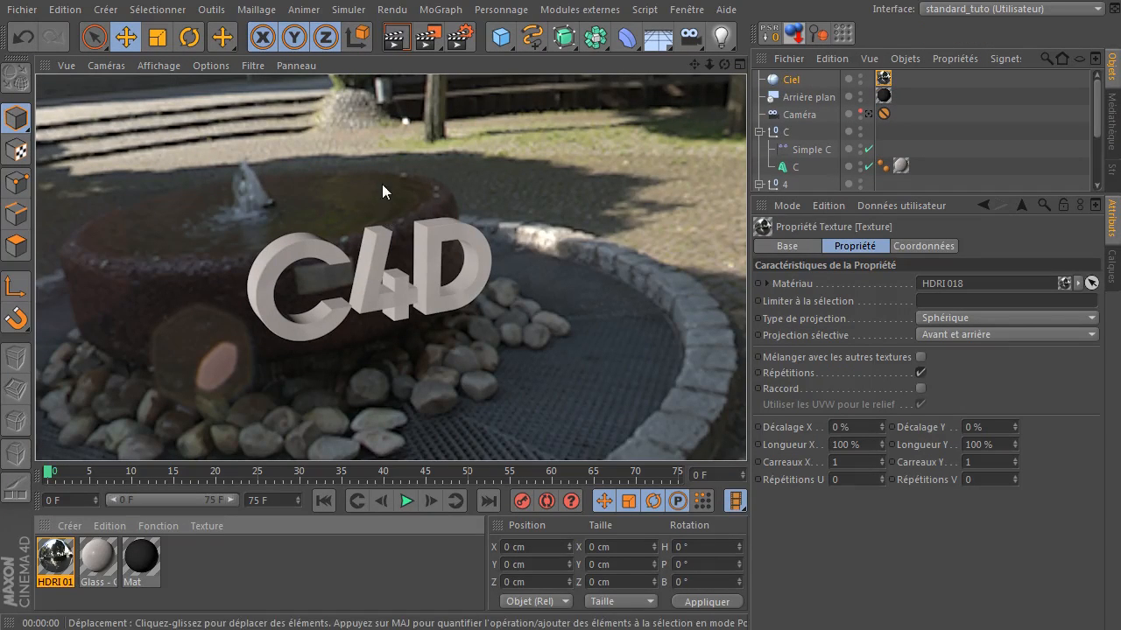
# - Give the Ciel object a Rendu property with Visibilité (caméra) disabled, and render the view
pyautogui.click(785, 80)
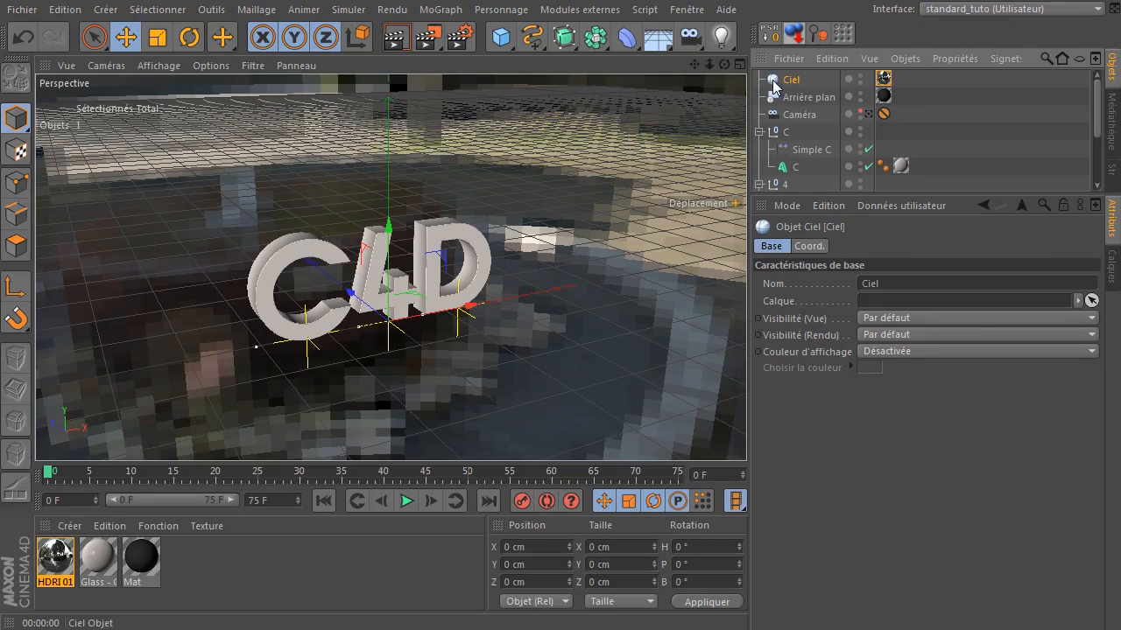
pyautogui.rightClick(774, 82)
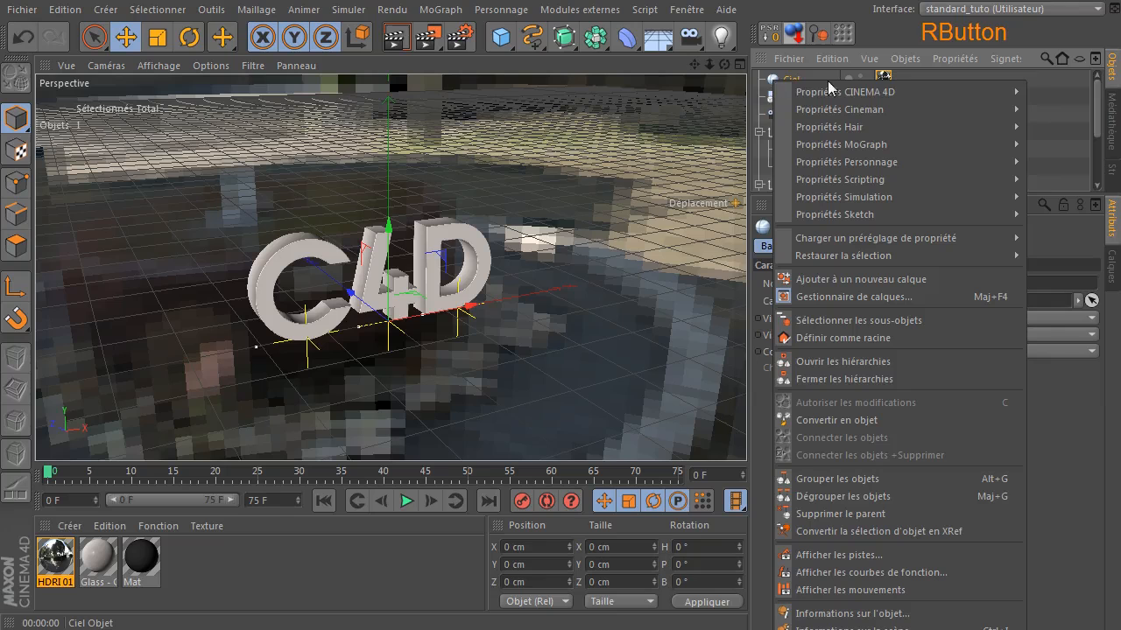
pyautogui.moveTo(823, 92)
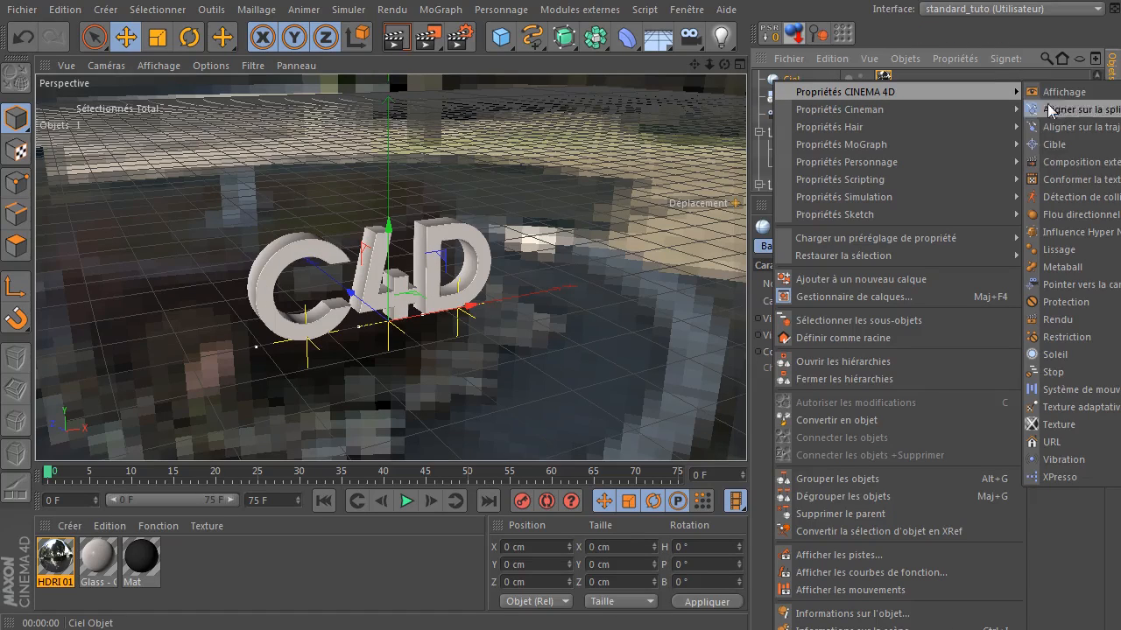
pyautogui.click(1062, 318)
pyautogui.click(885, 80)
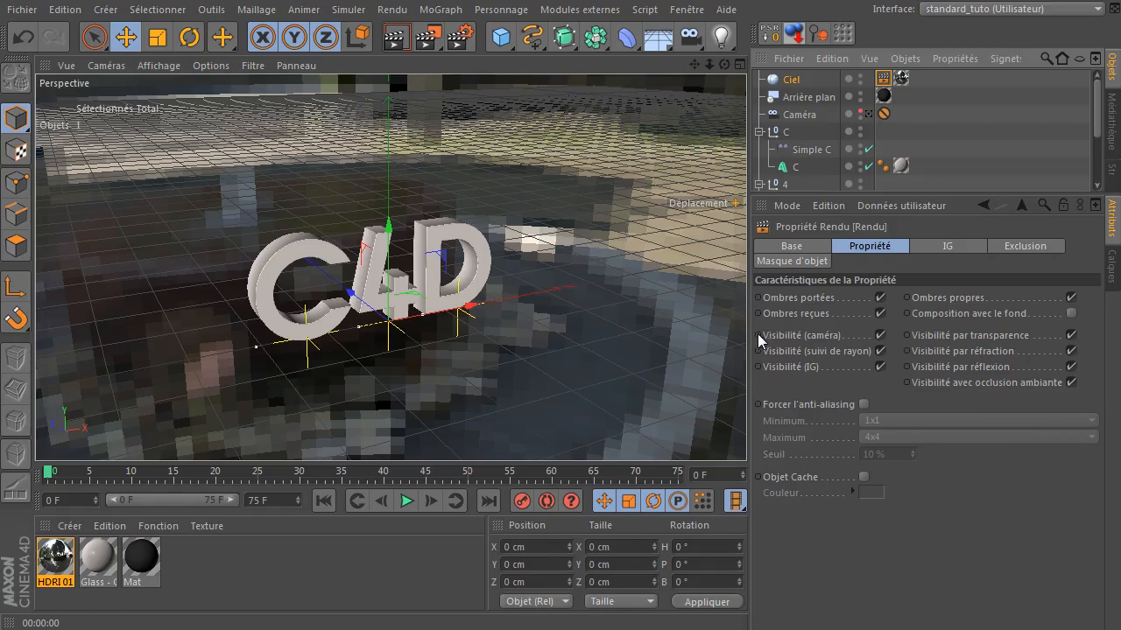
pyautogui.click(880, 335)
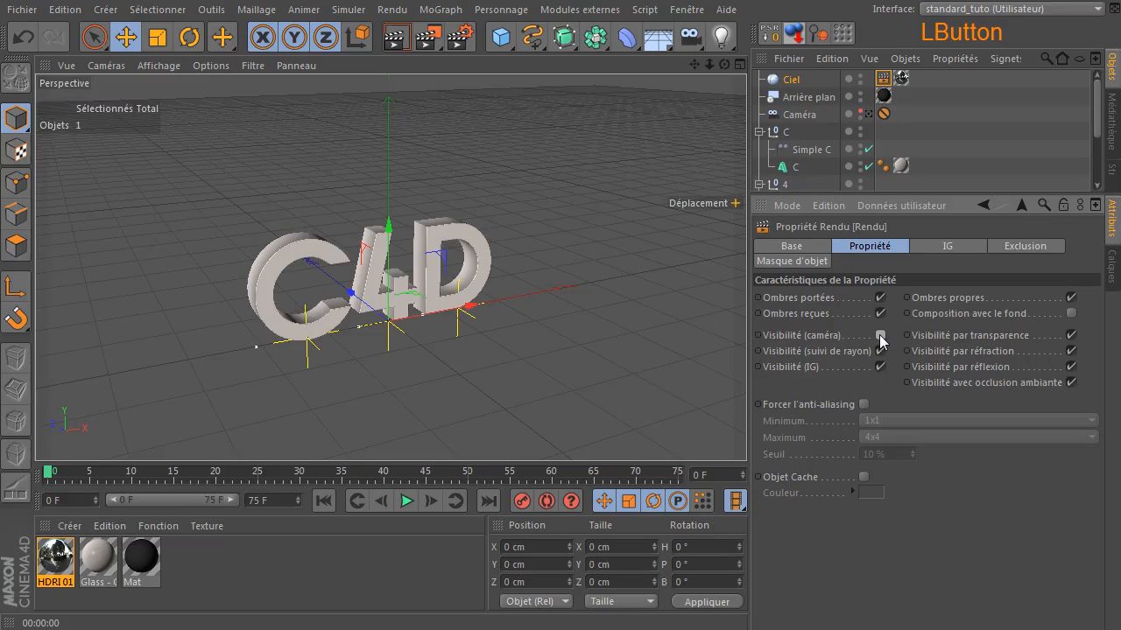
pyautogui.click(396, 37)
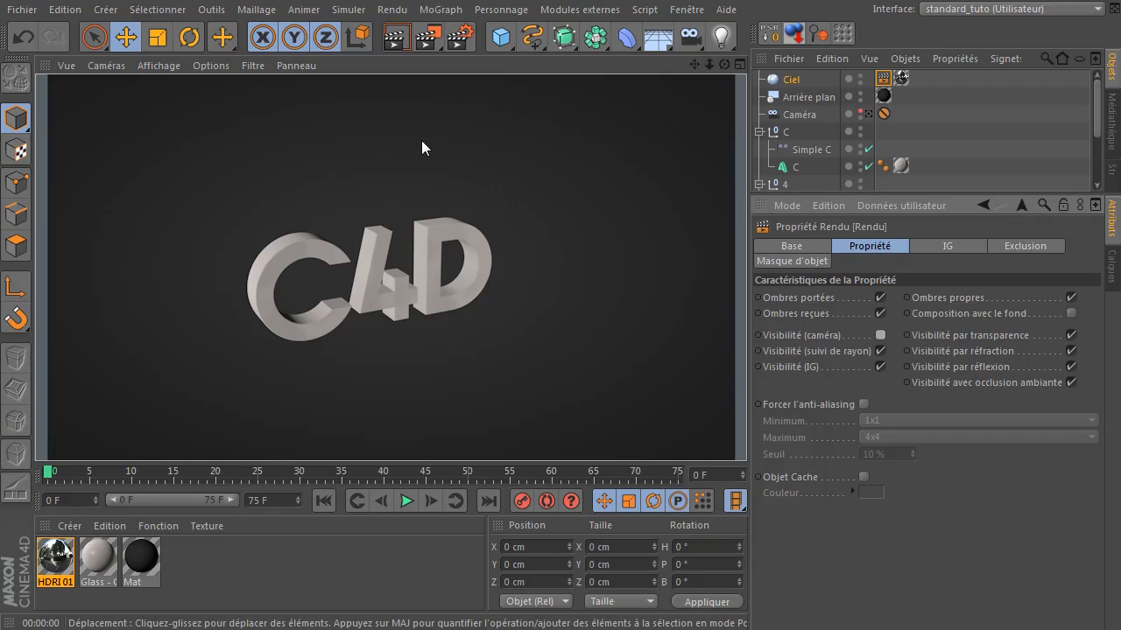
pyautogui.rightClick(421, 140)
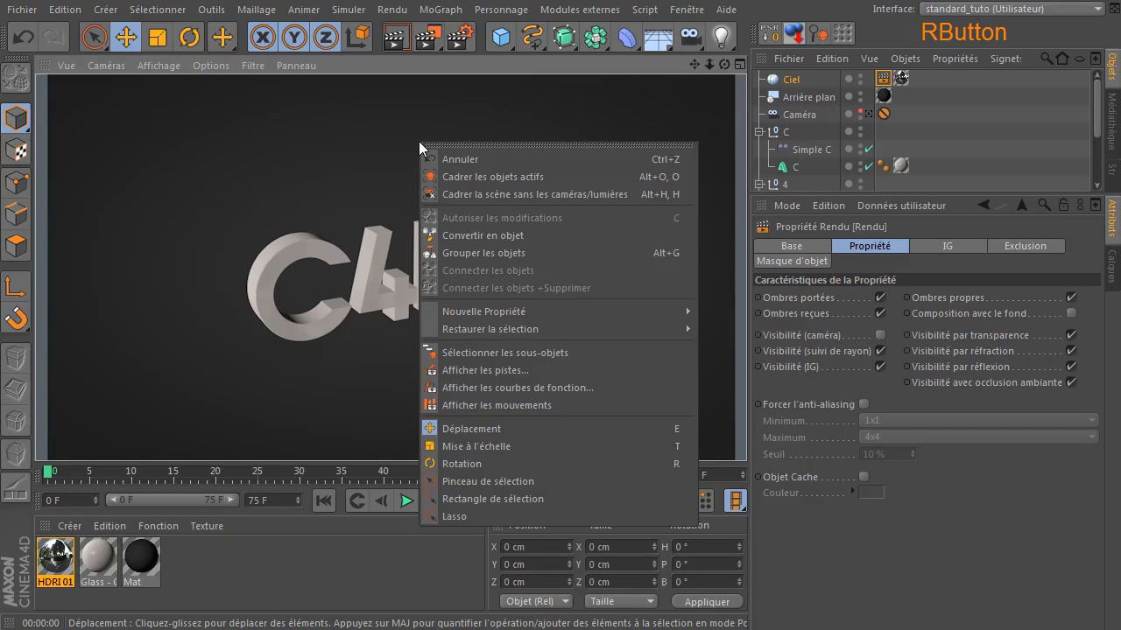
pyautogui.click(364, 128)
pyautogui.moveTo(724, 64); pyautogui.dragTo(613, 70)
pyautogui.click(612, 127)
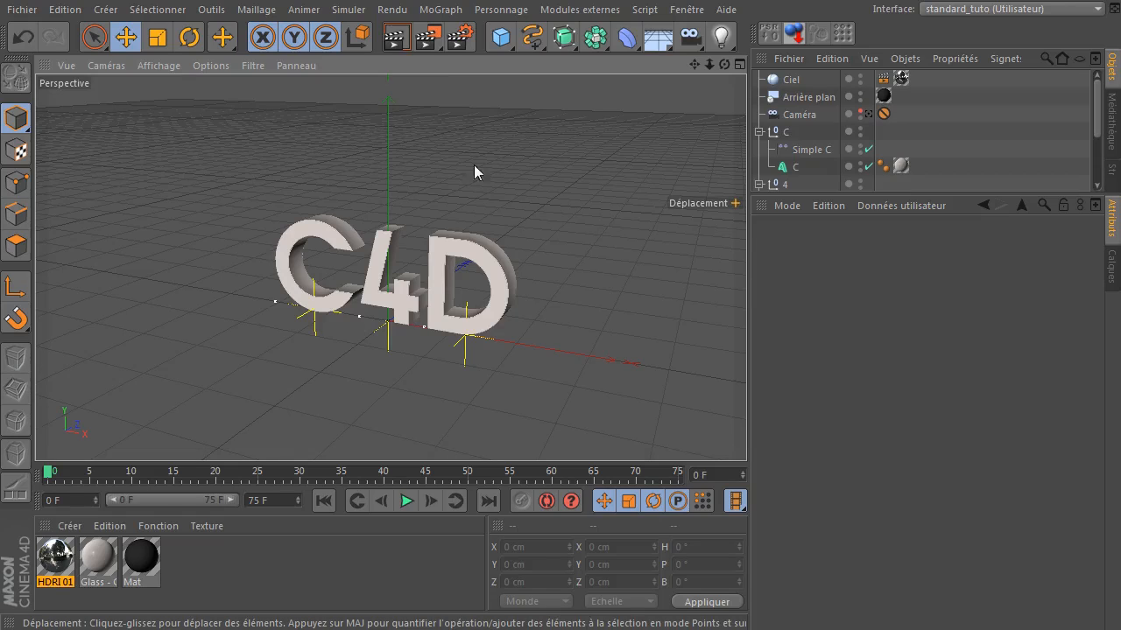
pyautogui.click(693, 65)
pyautogui.moveTo(694, 65)
pyautogui.mouseDown()
pyautogui.moveTo(726, 49)
pyautogui.moveTo(684, 43)
pyautogui.moveTo(691, 52)
pyautogui.mouseUp()
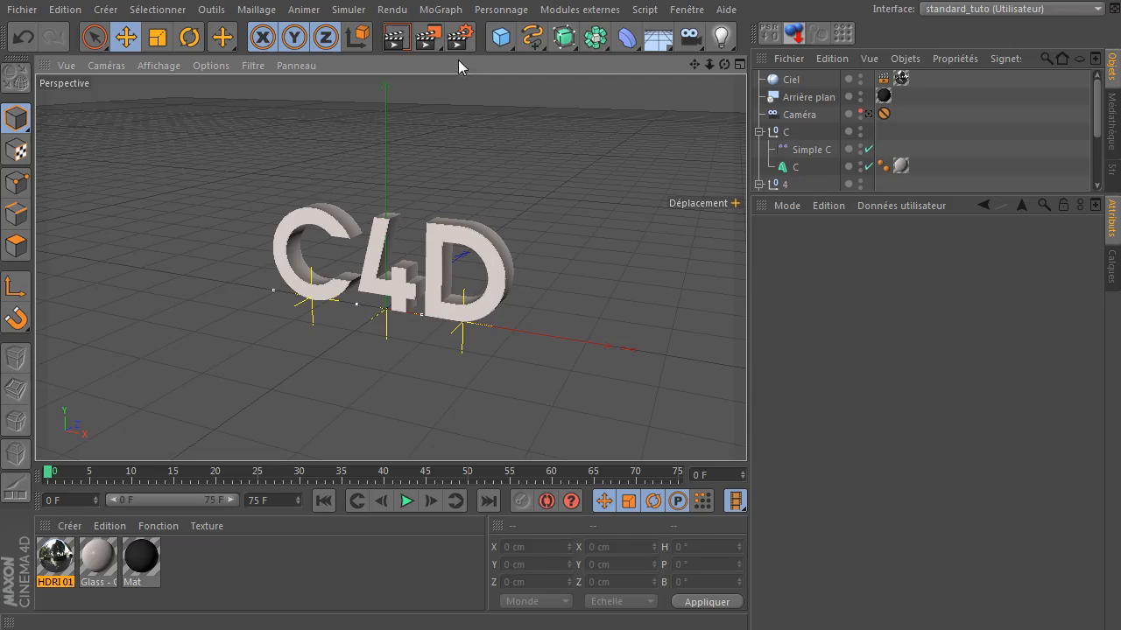
# - Add the Illumination globale effect to the Animation 1280x720 25i/s render settings
pyautogui.click(461, 37)
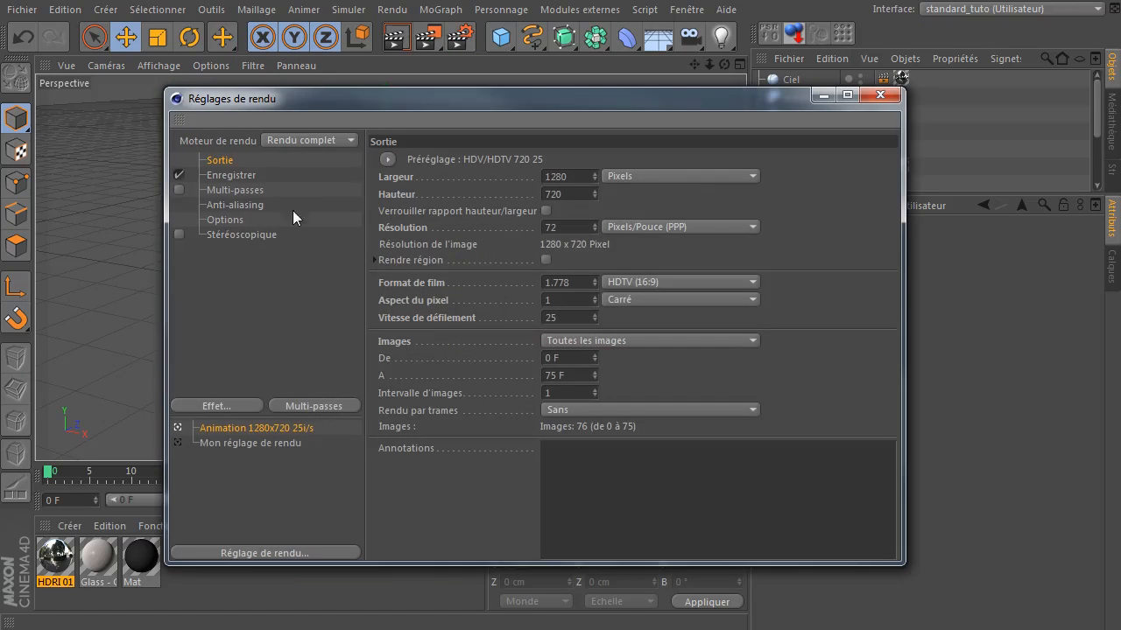
pyautogui.click(209, 406)
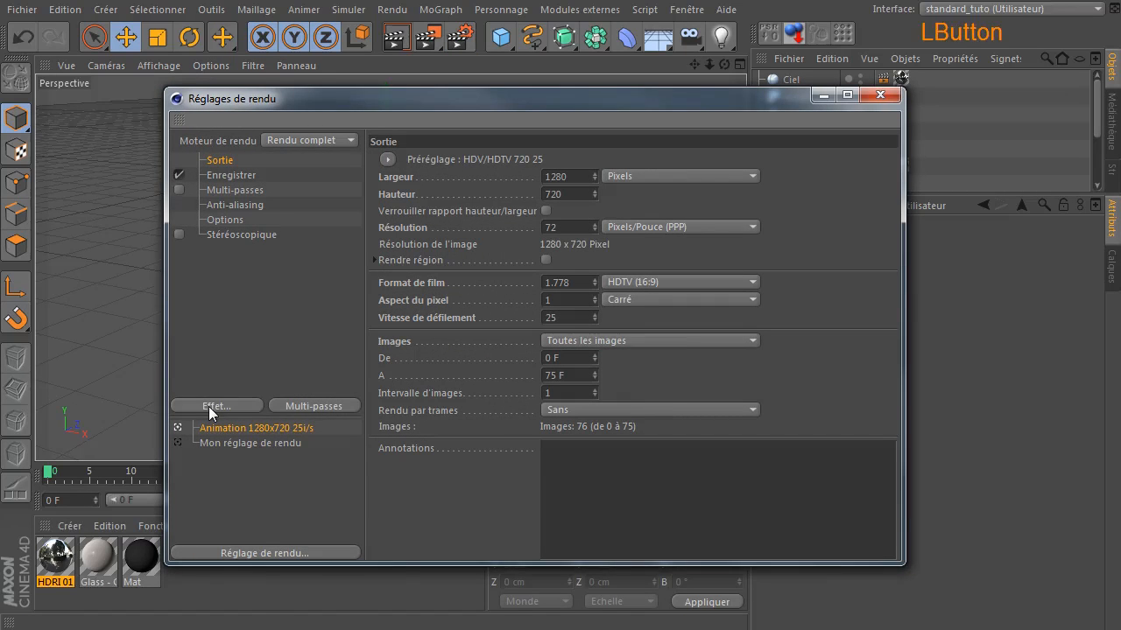
pyautogui.click(239, 332)
pyautogui.moveTo(357, 97); pyautogui.dragTo(262, 13)
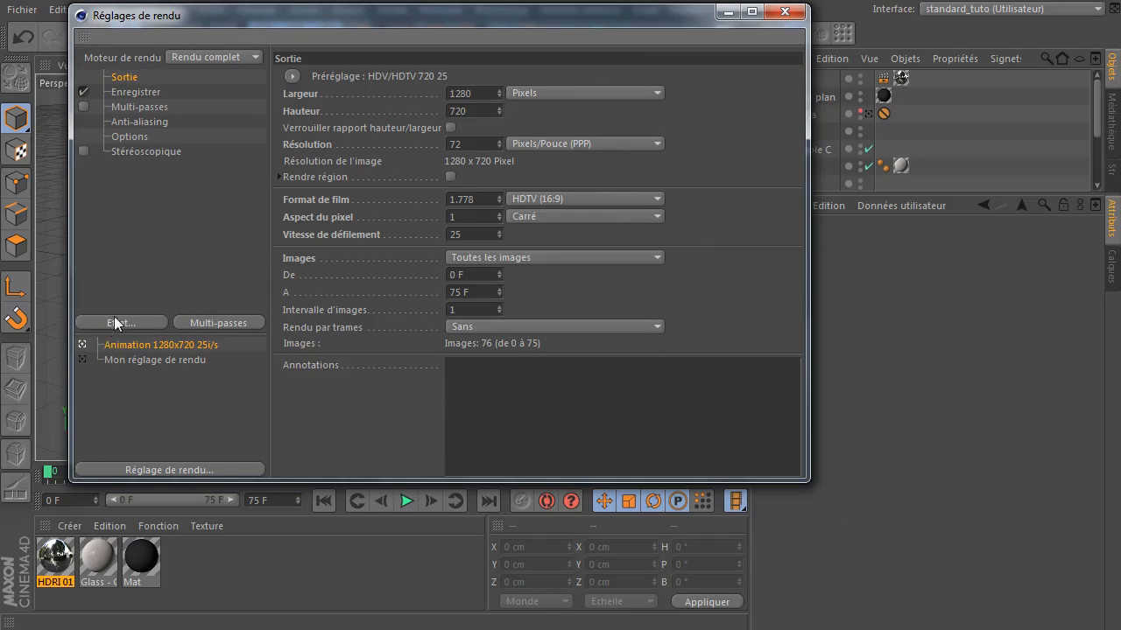
pyautogui.moveTo(121, 331); pyautogui.dragTo(120, 209)
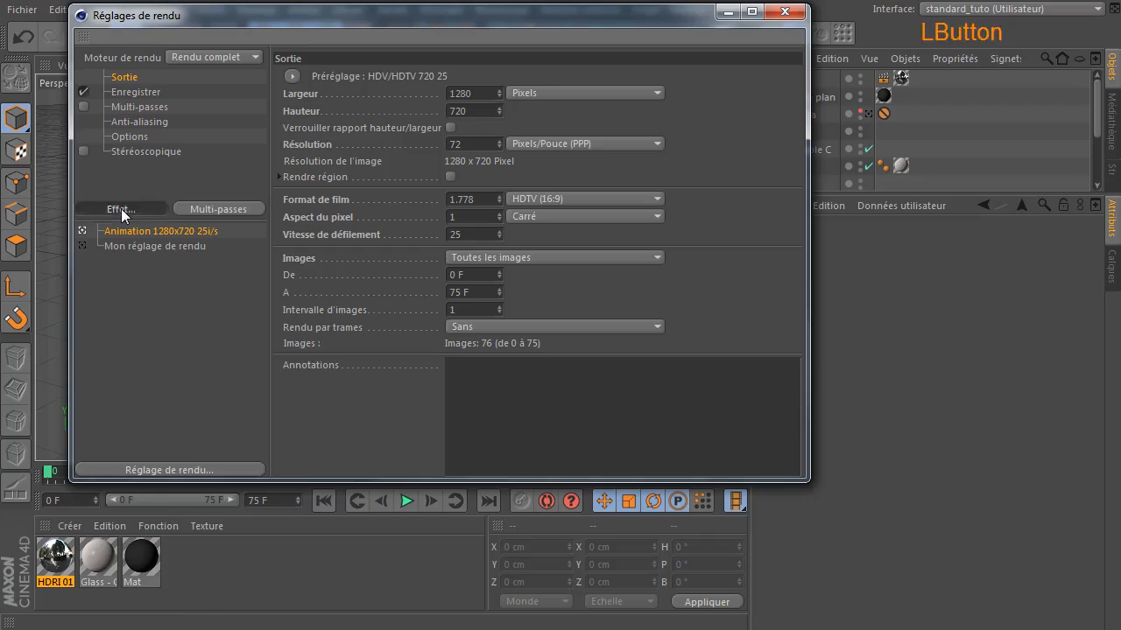
pyautogui.click(120, 208)
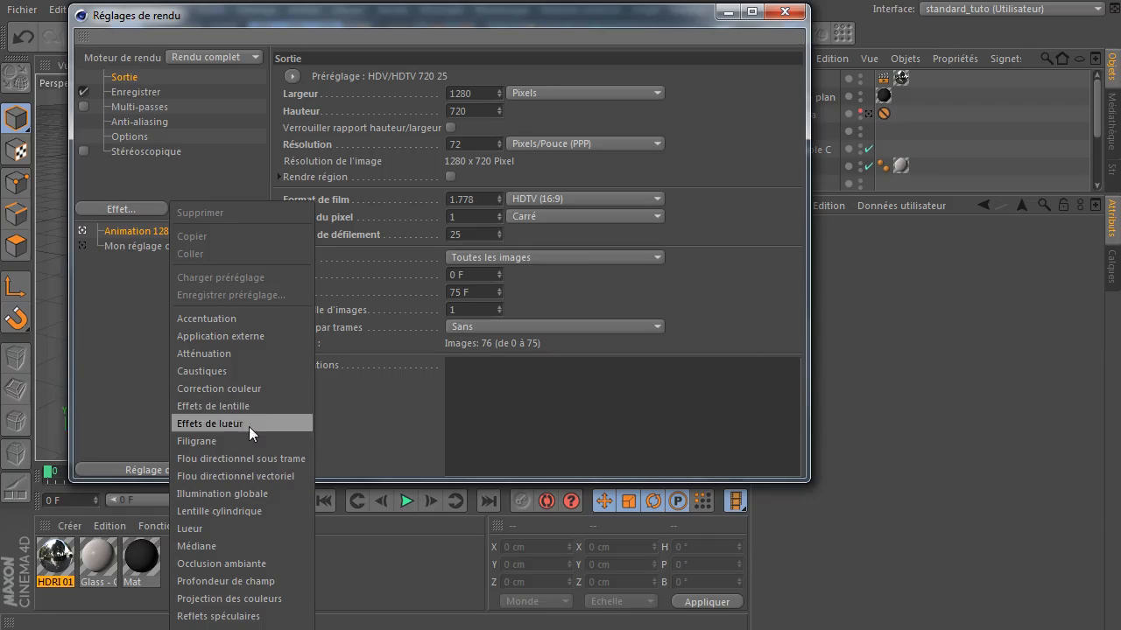
pyautogui.click(253, 493)
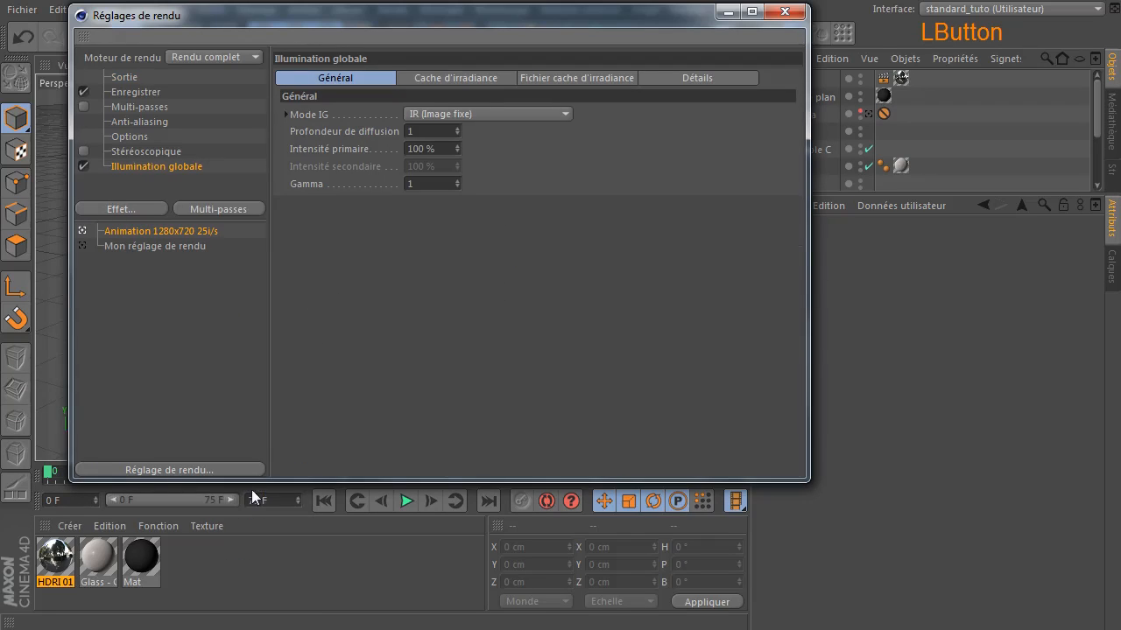
pyautogui.moveTo(213, 220); pyautogui.dragTo(212, 322)
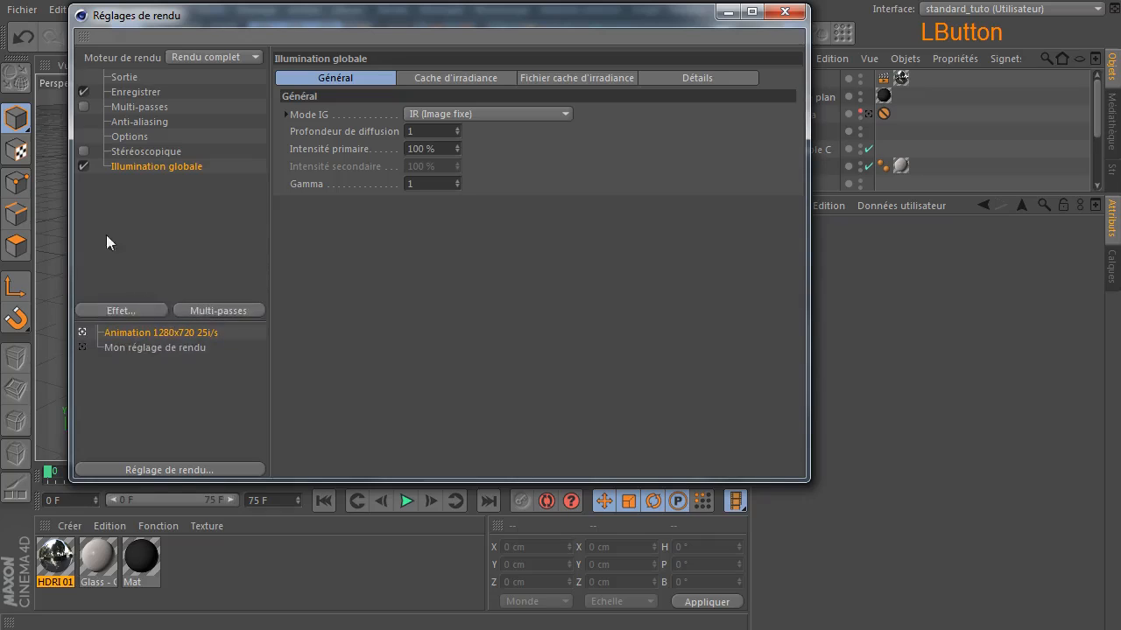
# - Set the global illumination's Mode IG to IR (Animation caméra)
pyautogui.moveTo(375, 24); pyautogui.dragTo(470, 152)
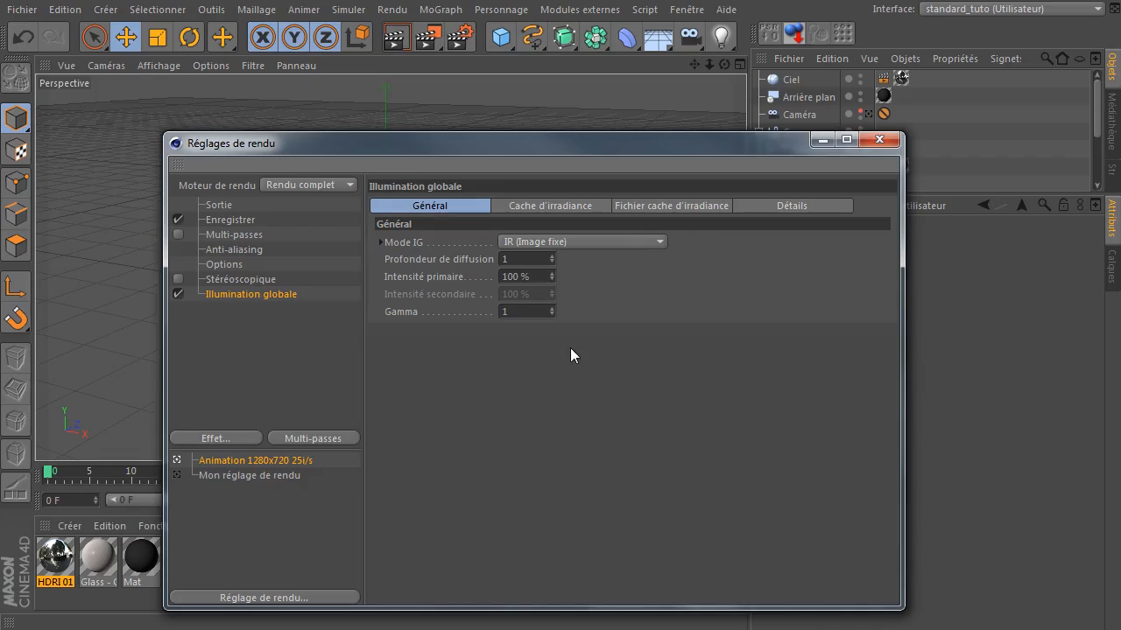
pyautogui.click(565, 242)
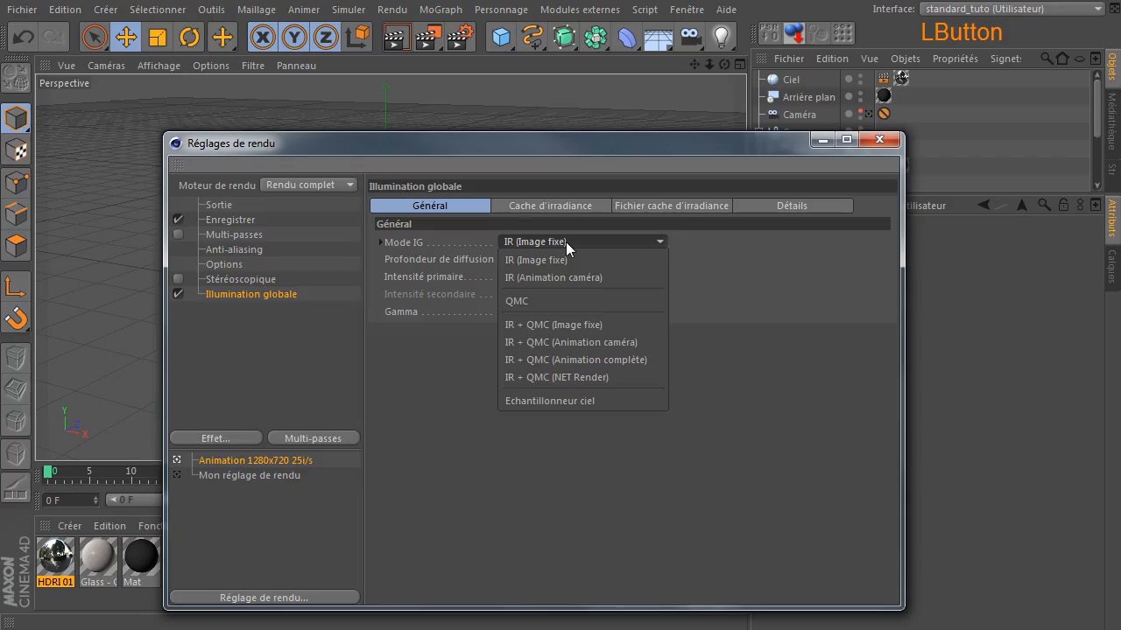
pyautogui.click(627, 281)
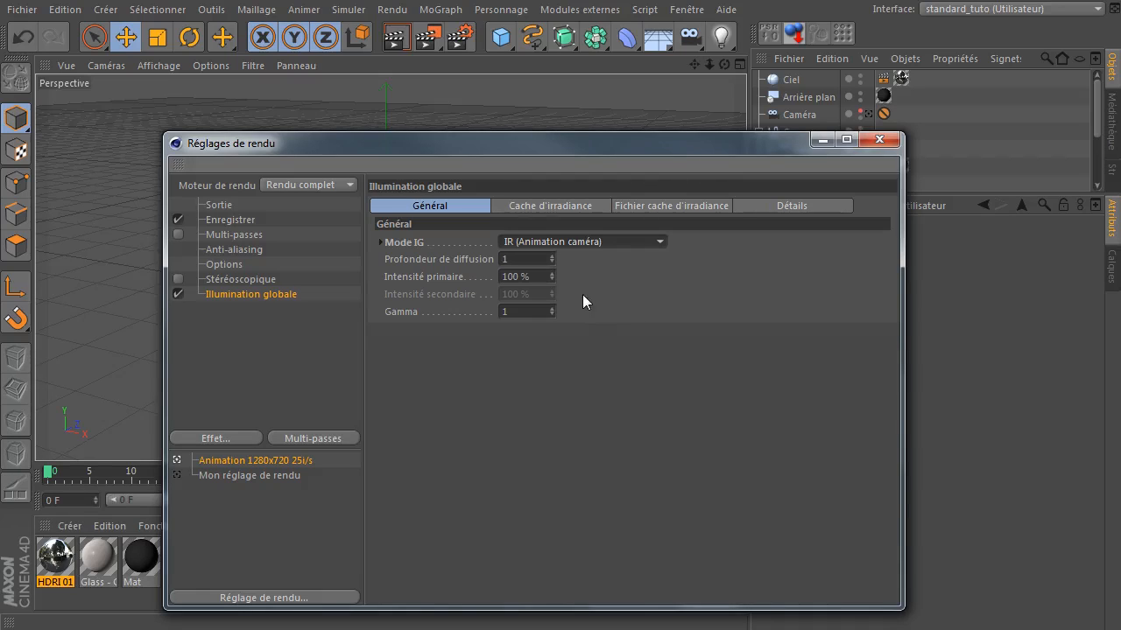
# - Set the irradiance cache's Echantillons stochastiques and Densité des enregistrements to Basse, and close the render settings
pyautogui.click(562, 205)
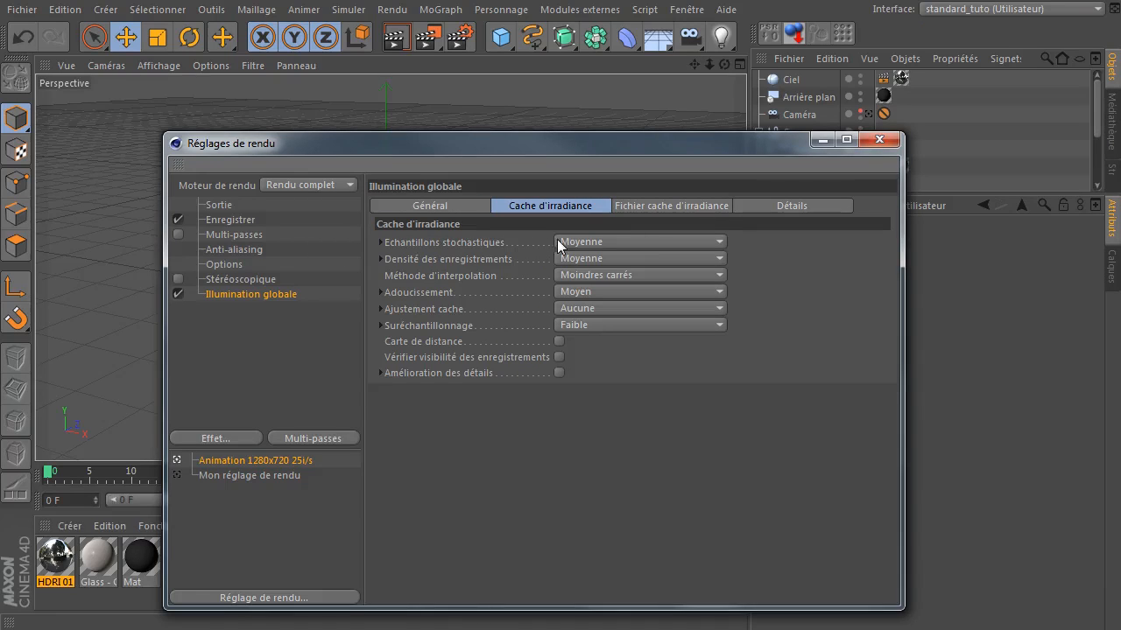
pyautogui.click(589, 244)
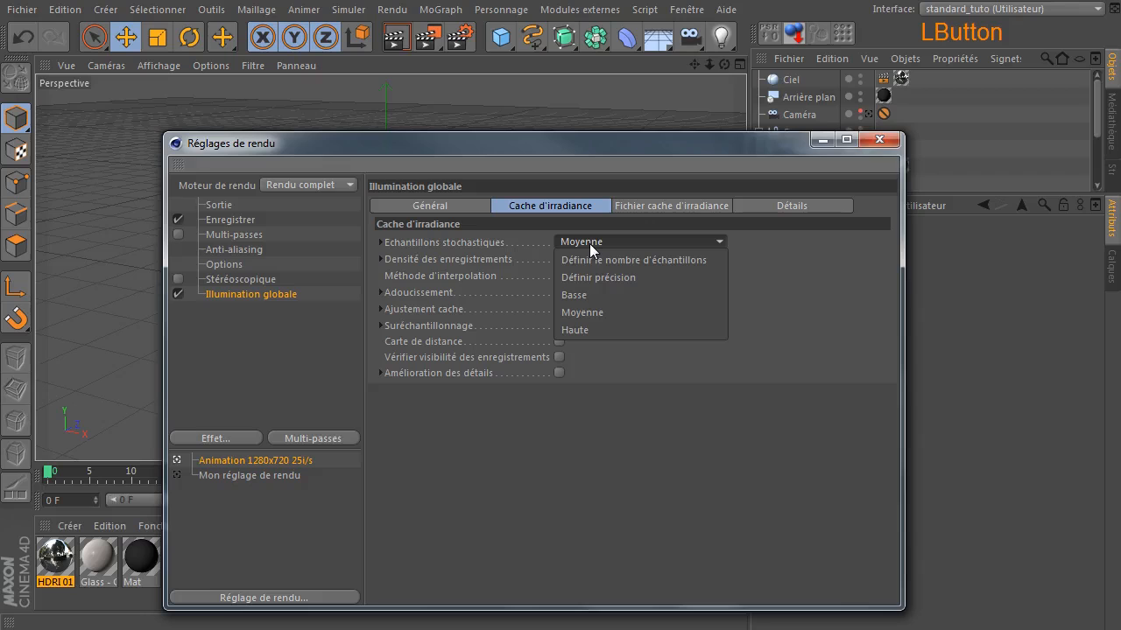
pyautogui.click(588, 294)
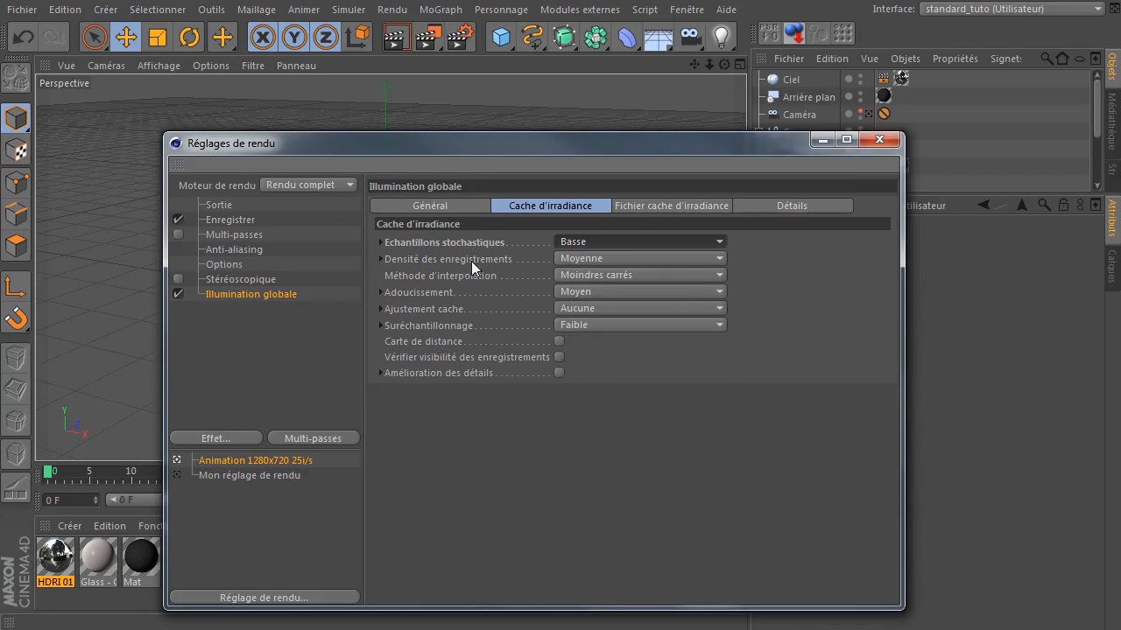
pyautogui.click(590, 258)
pyautogui.click(591, 312)
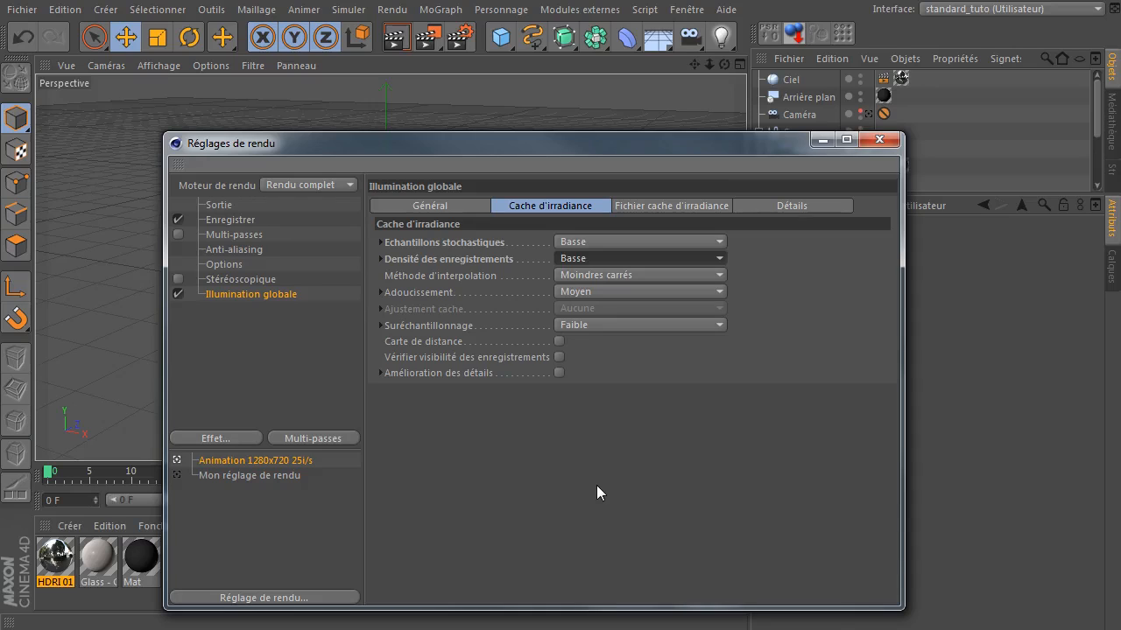
pyautogui.click(596, 485)
pyautogui.click(206, 378)
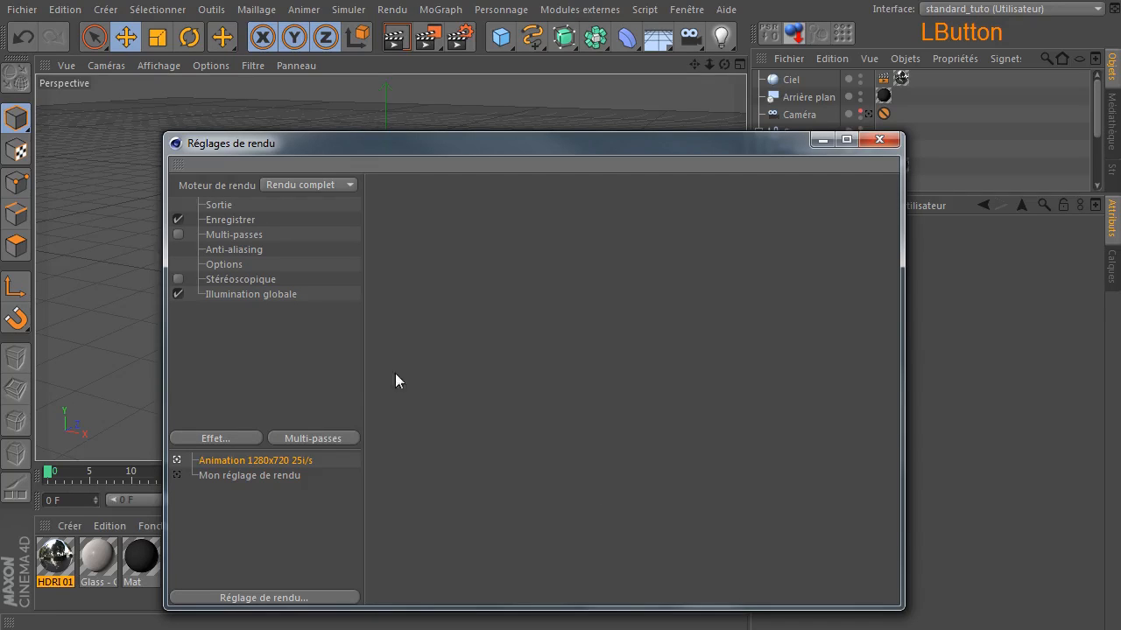
pyautogui.click(879, 139)
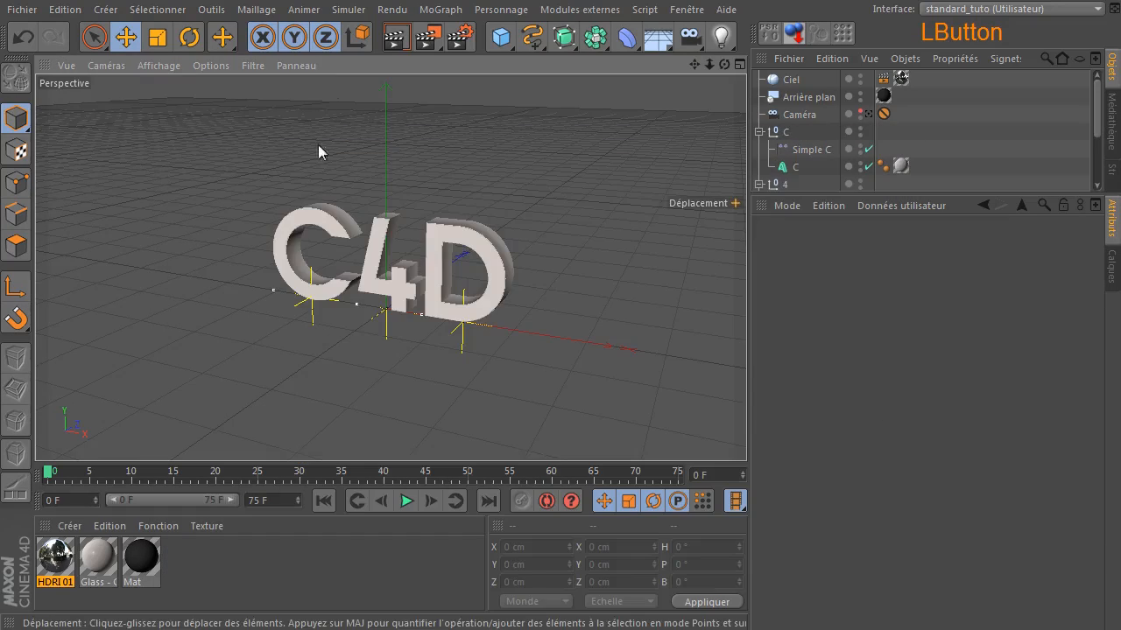
# - Render the perspective view, switch the viewport to the Caméra object, and render the camera view
pyautogui.click(396, 37)
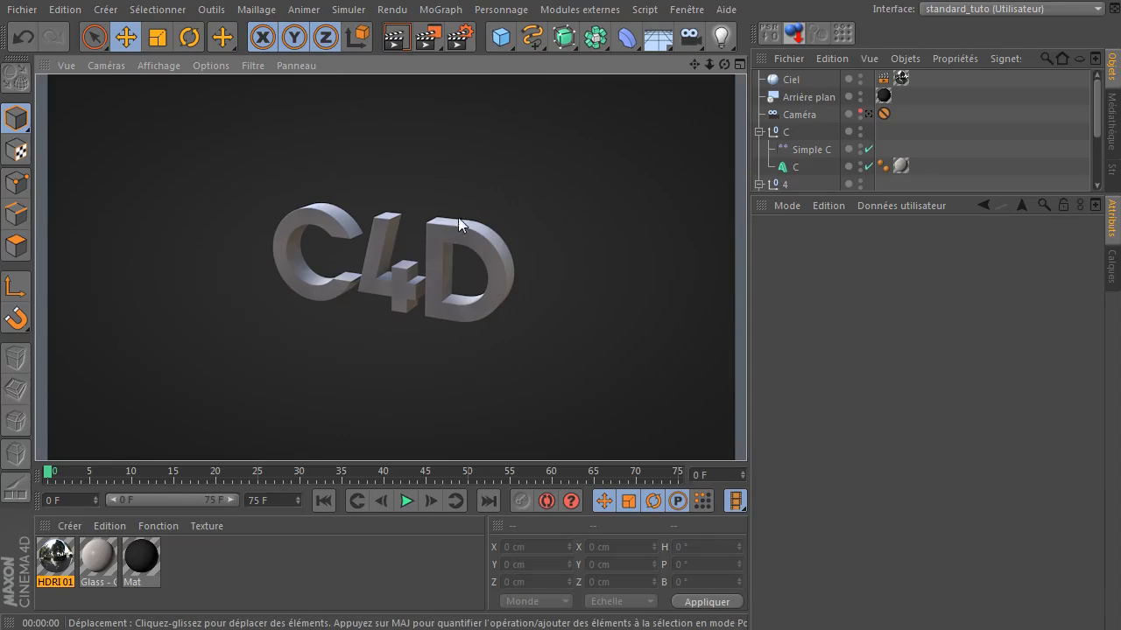
pyautogui.click(870, 117)
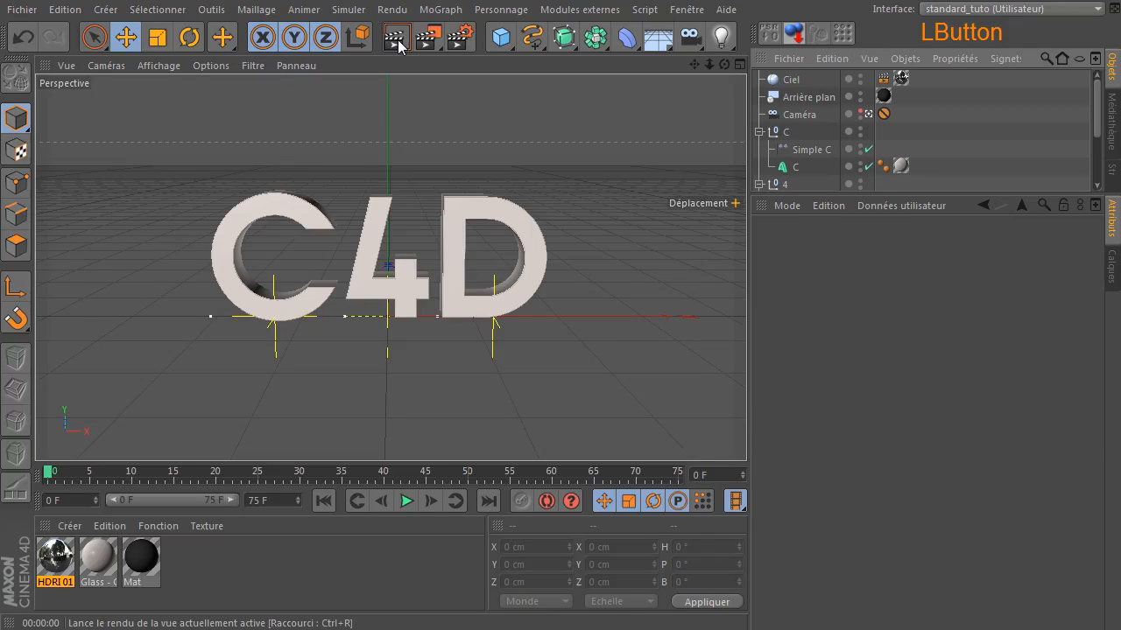
pyautogui.click(397, 39)
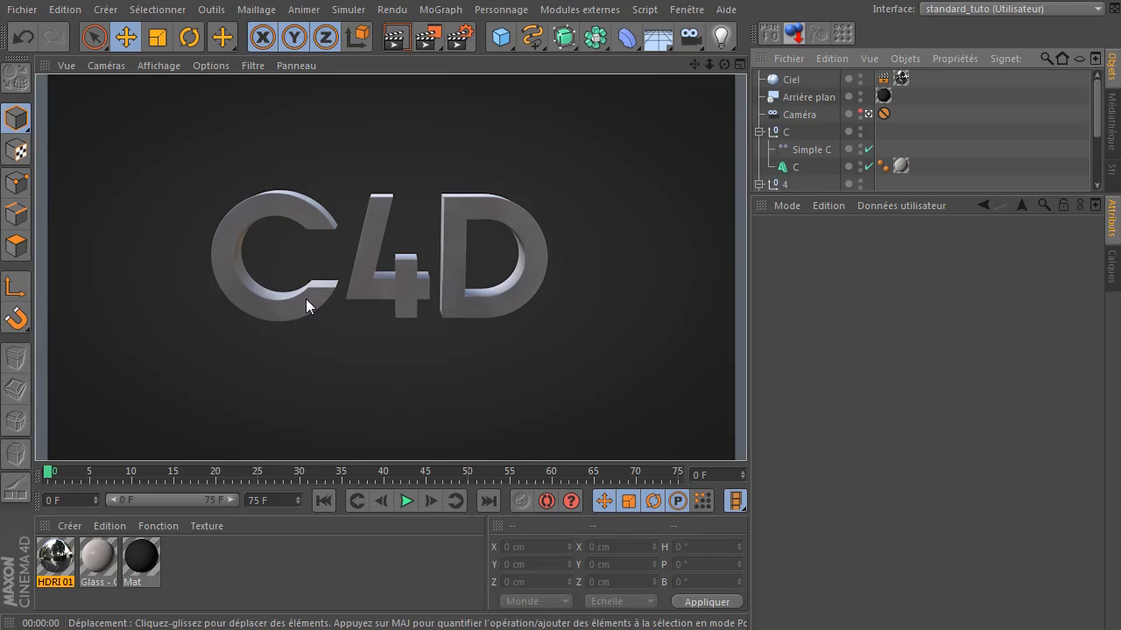
# - Play the animation briefly and return to frame 0
pyautogui.click(407, 503)
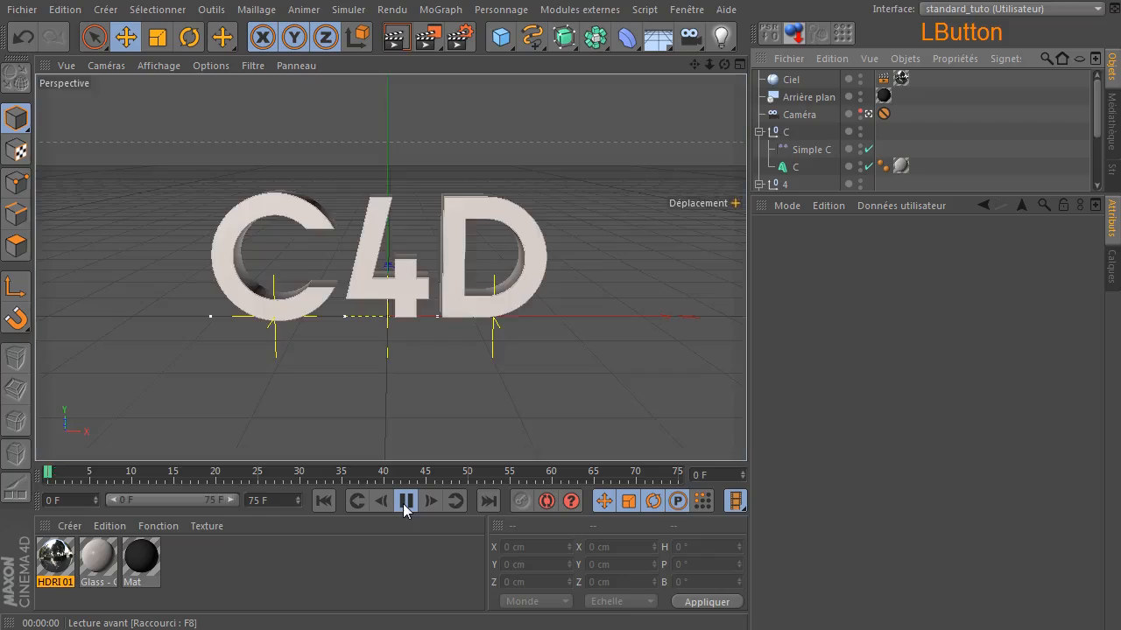
pyautogui.click(406, 502)
pyautogui.click(323, 501)
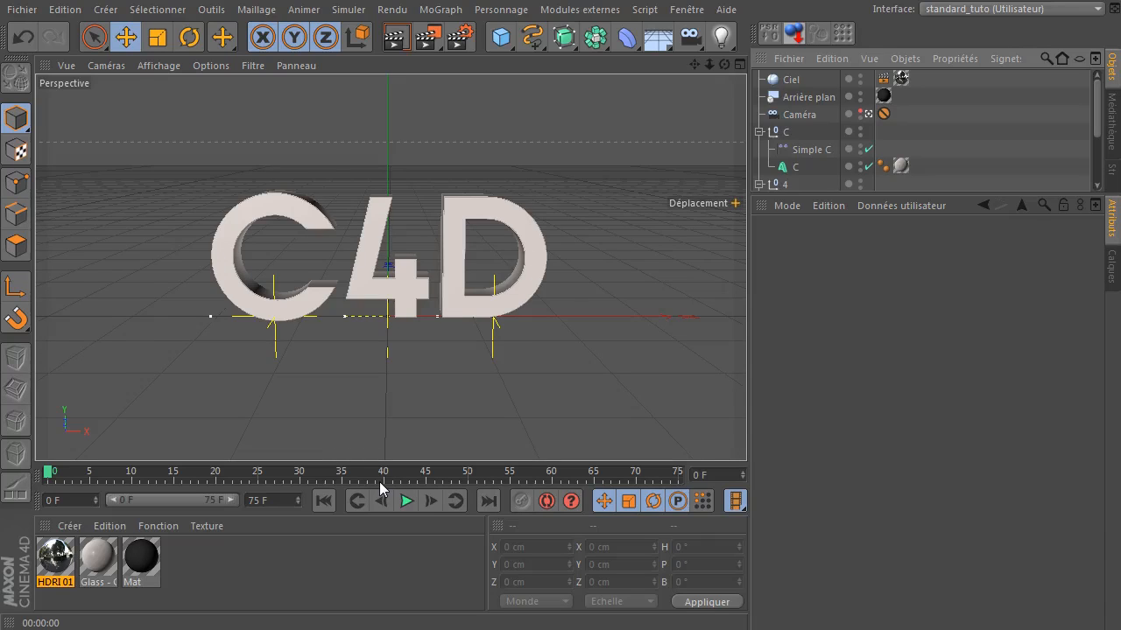
pyautogui.moveTo(888, 194); pyautogui.dragTo(865, 327)
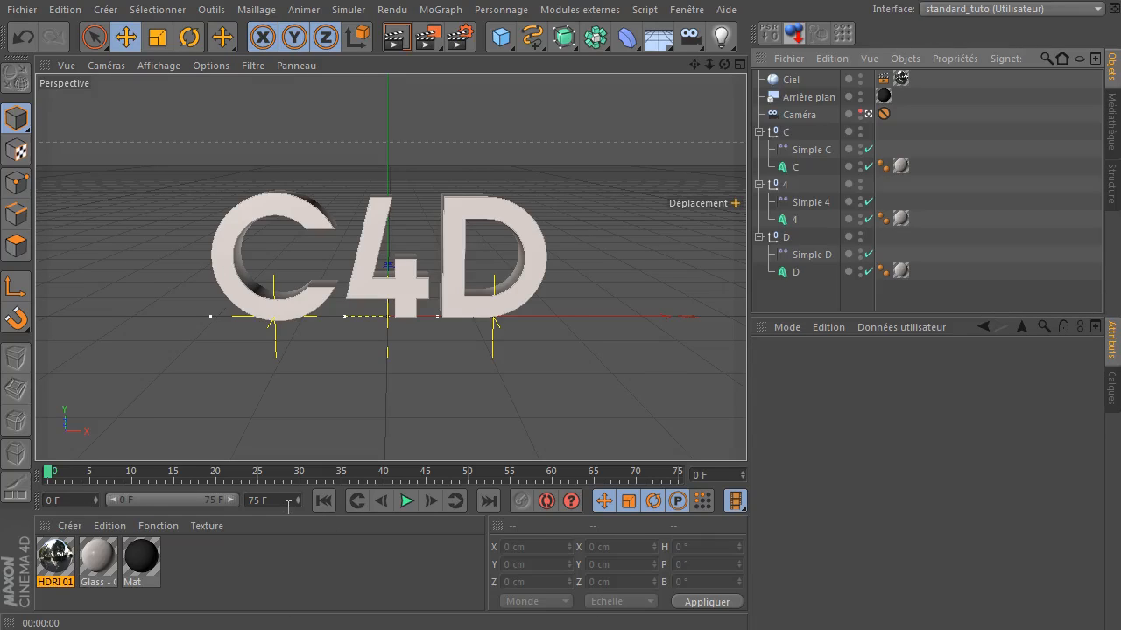
# - Set the animation's end frame to 250 F and extend the preview range over the full duration
pyautogui.click(258, 500)
pyautogui.write('250')
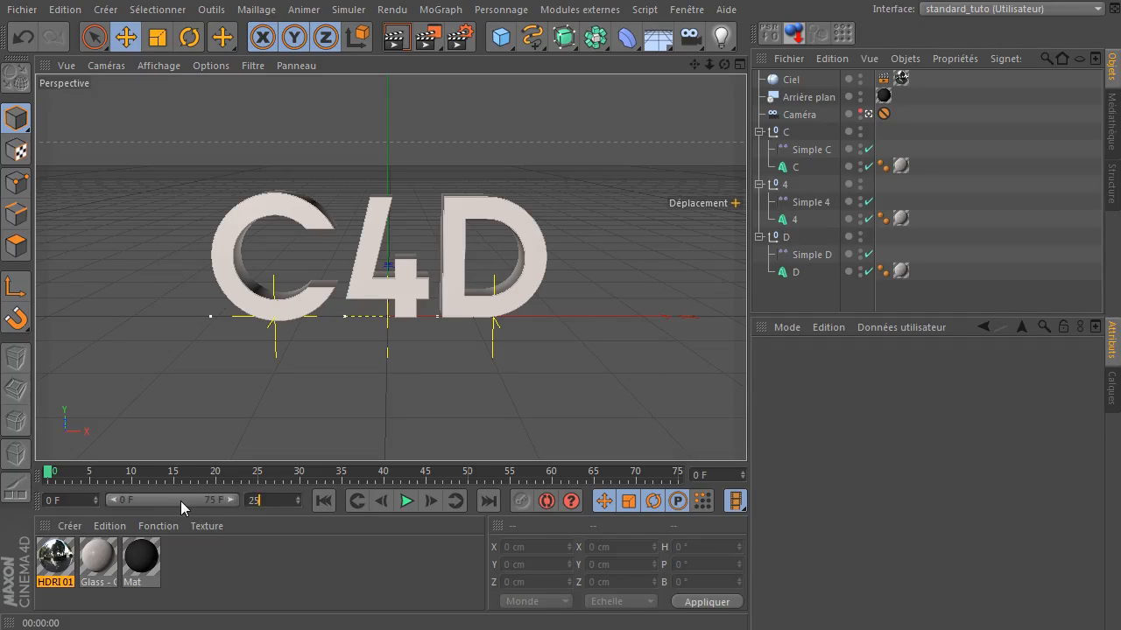
pyautogui.press('Return')
pyautogui.moveTo(154, 502); pyautogui.dragTo(341, 529)
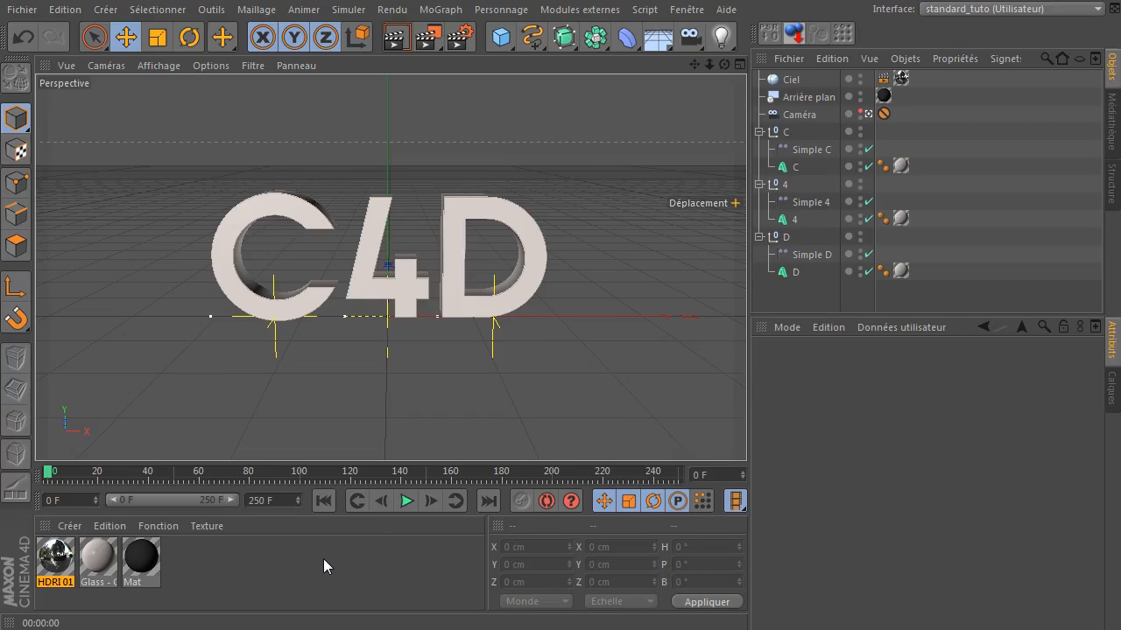
# - Set the animation's end frame to 25*6, giving 150 F
pyautogui.click(288, 499)
pyautogui.write('25*6')
pyautogui.press('Return')
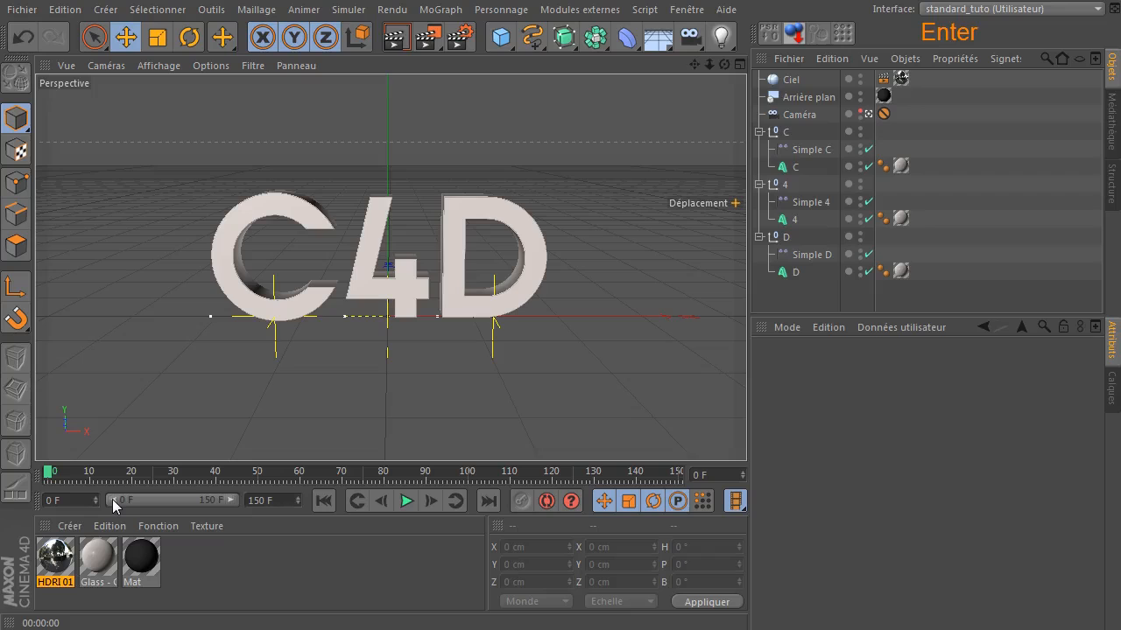
pyautogui.click(286, 497)
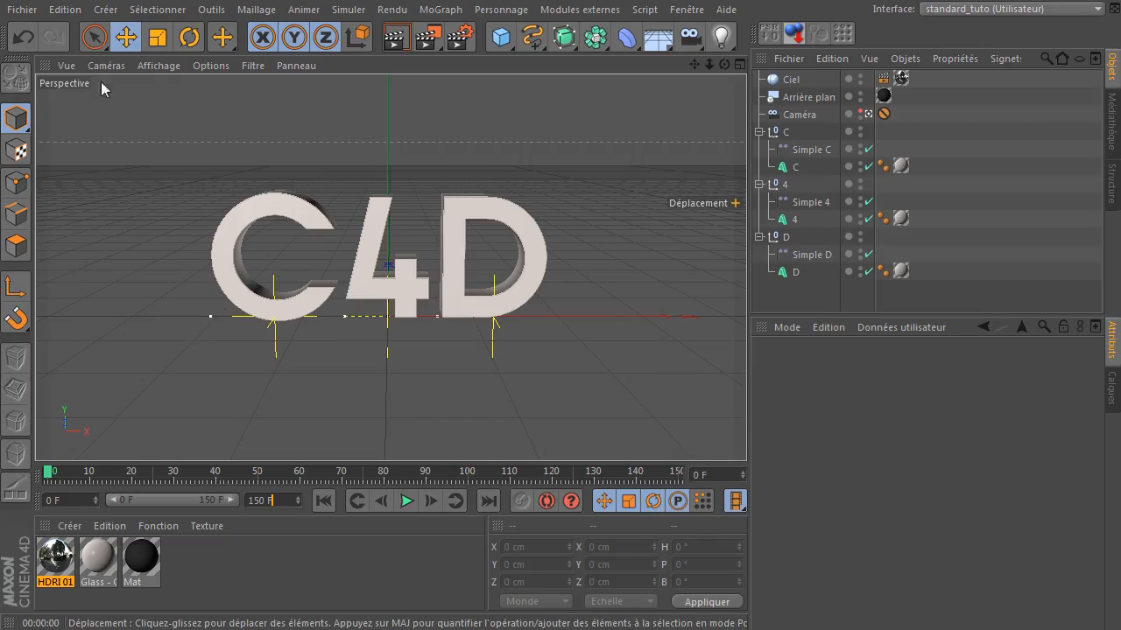
# - Compare the project preferences' IPS value with the Vitesse de défilement in the render output settings
pyautogui.click(65, 10)
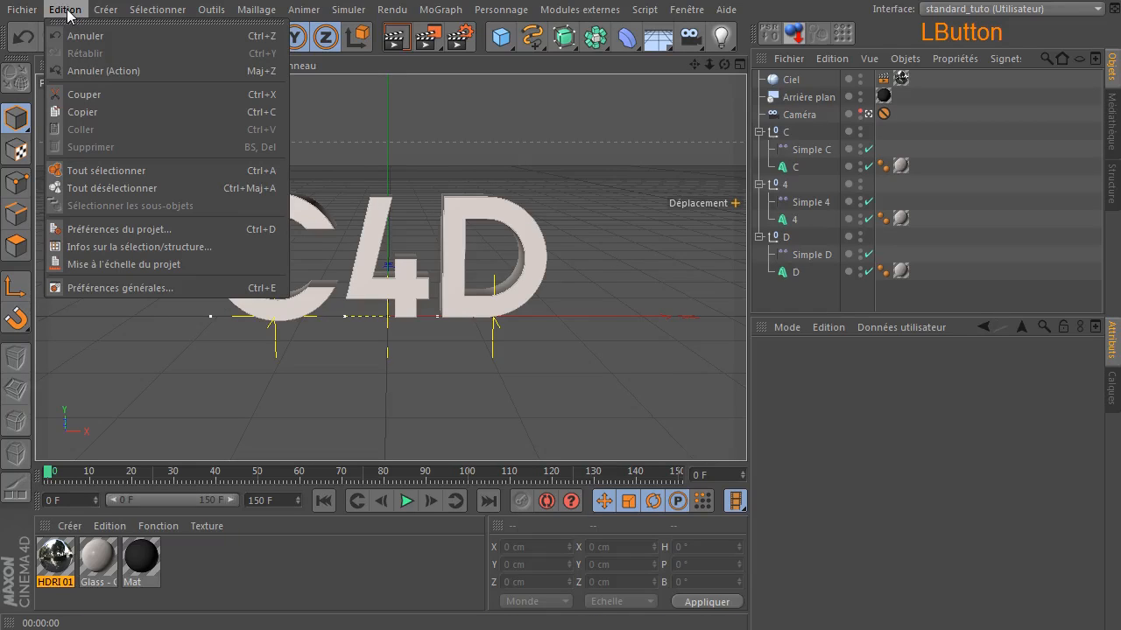
pyautogui.click(91, 231)
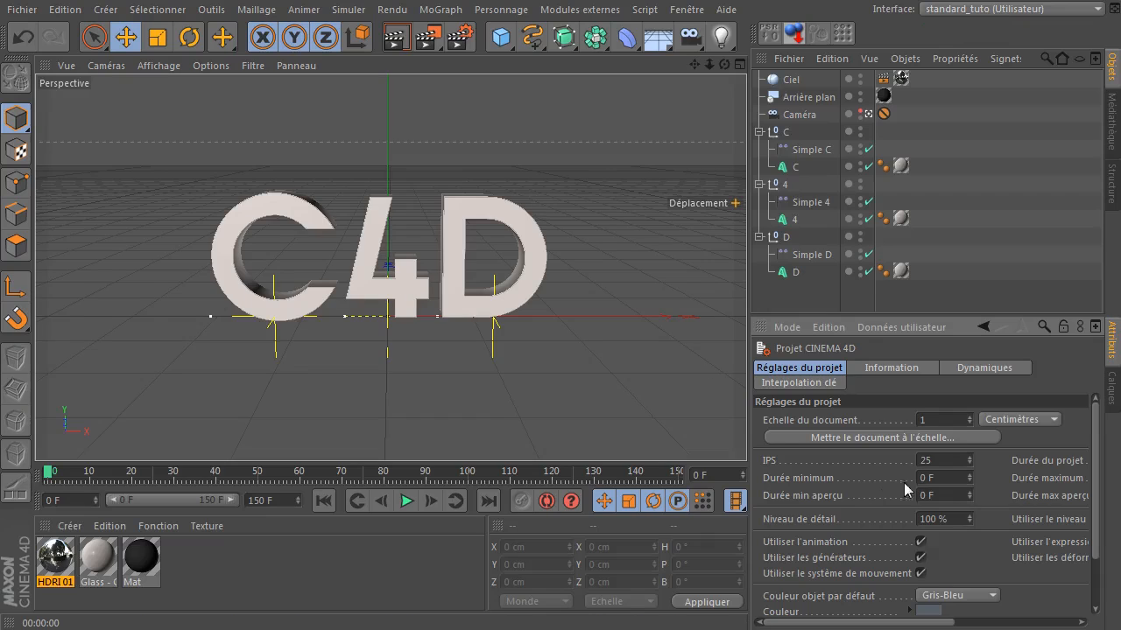
pyautogui.click(947, 461)
pyautogui.click(460, 37)
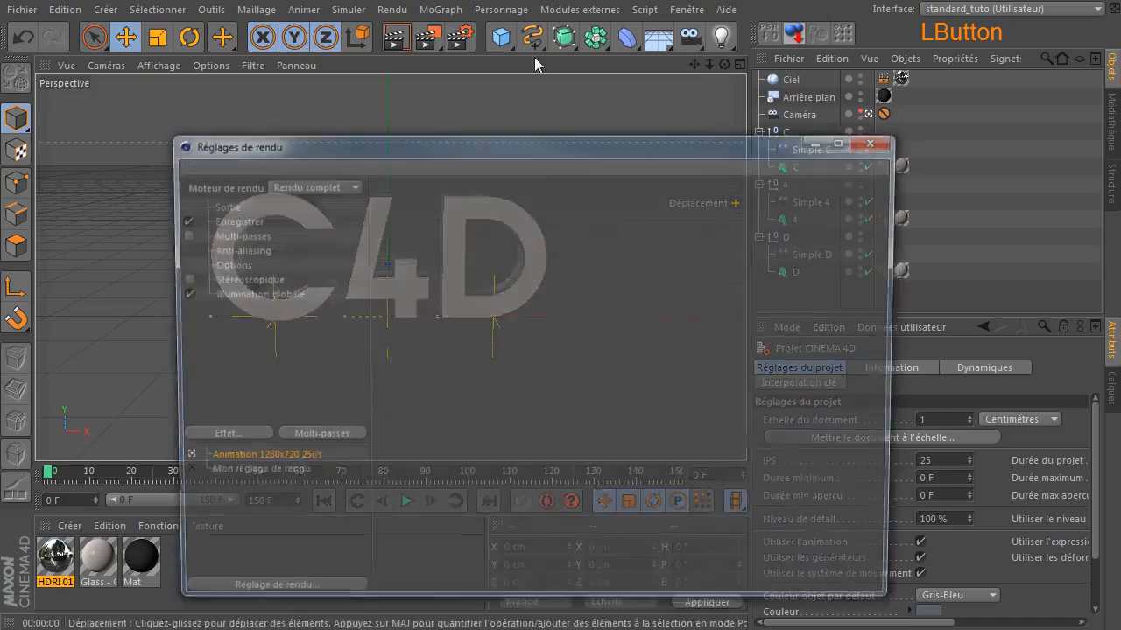
pyautogui.moveTo(459, 155); pyautogui.dragTo(426, 96)
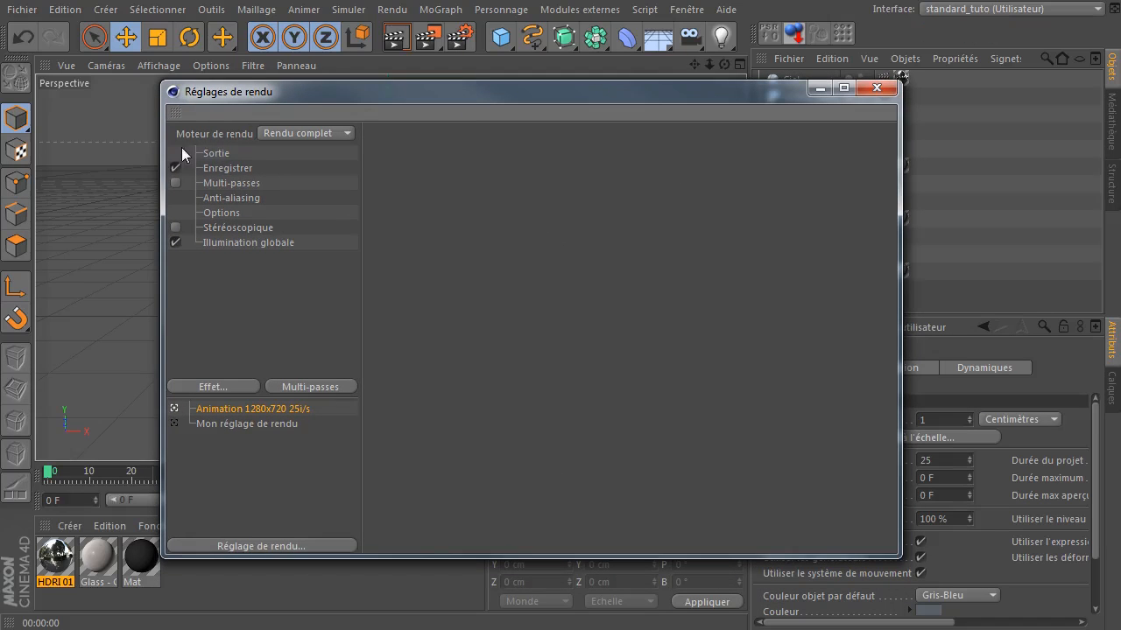
pyautogui.click(210, 153)
pyautogui.click(548, 310)
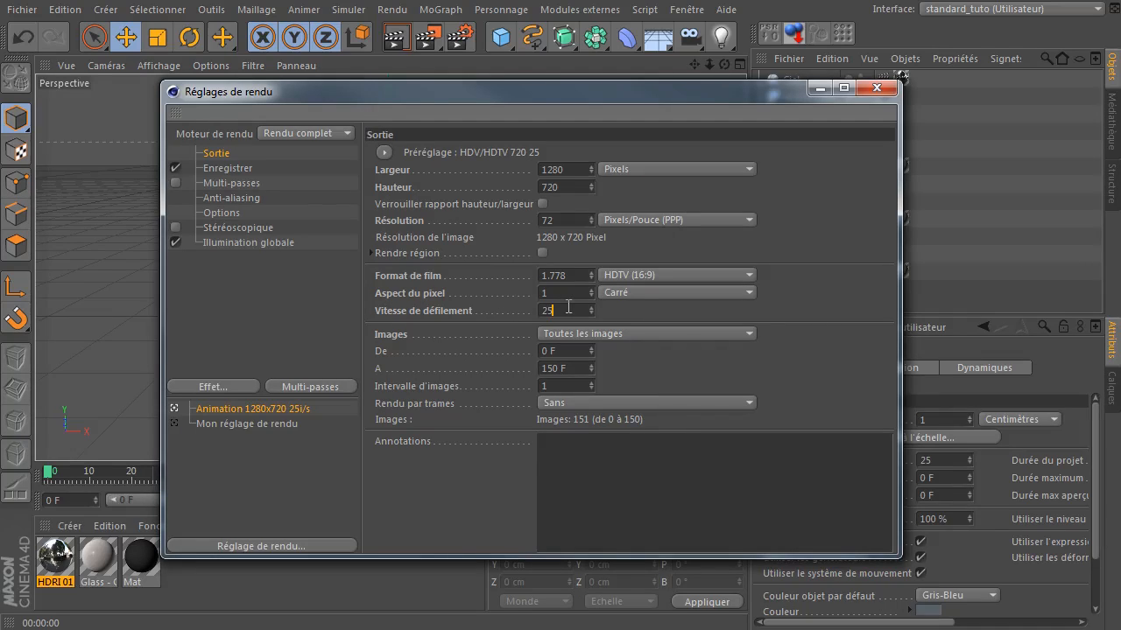
pyautogui.click(944, 461)
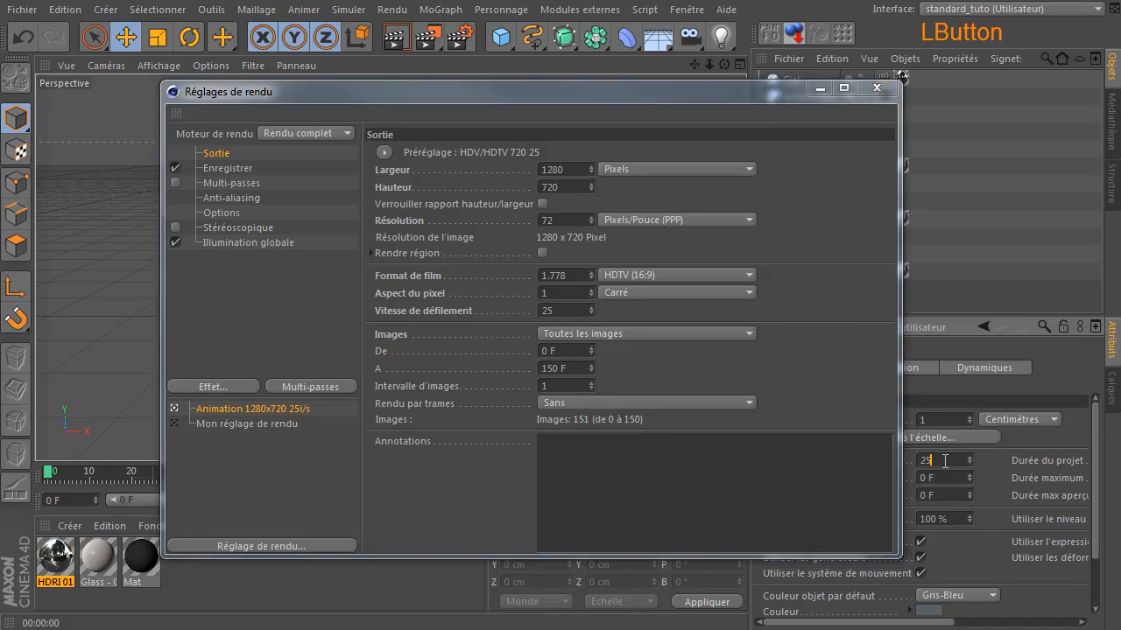
pyautogui.click(571, 312)
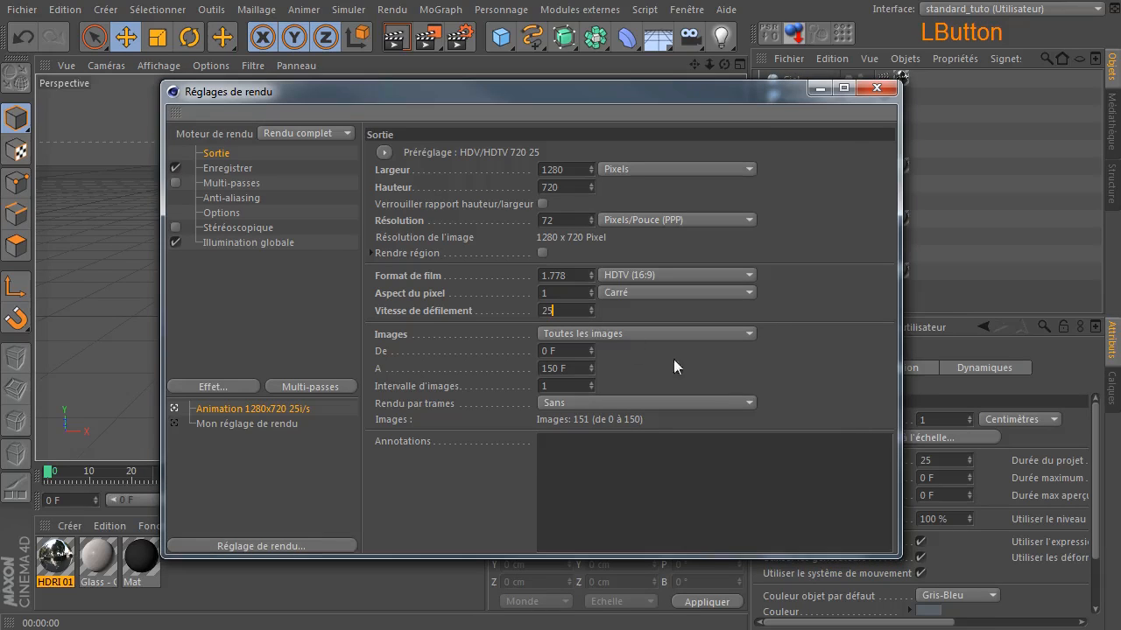
# - Recheck the render output frame rate against the project's IPS setting
pyautogui.click(567, 308)
pyautogui.click(935, 459)
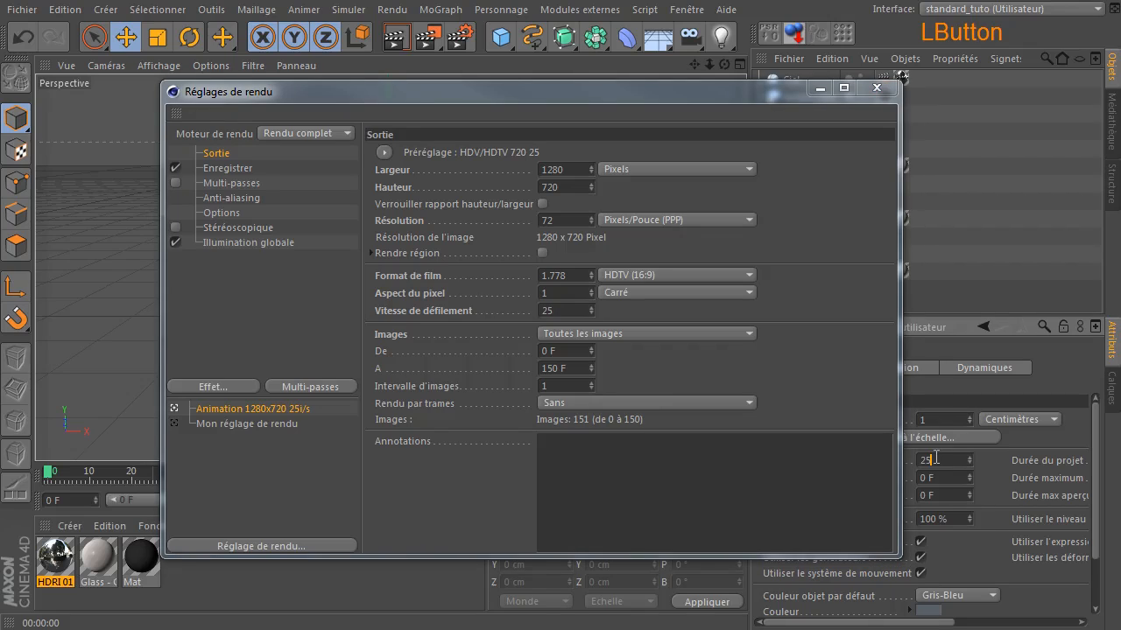
pyautogui.click(564, 312)
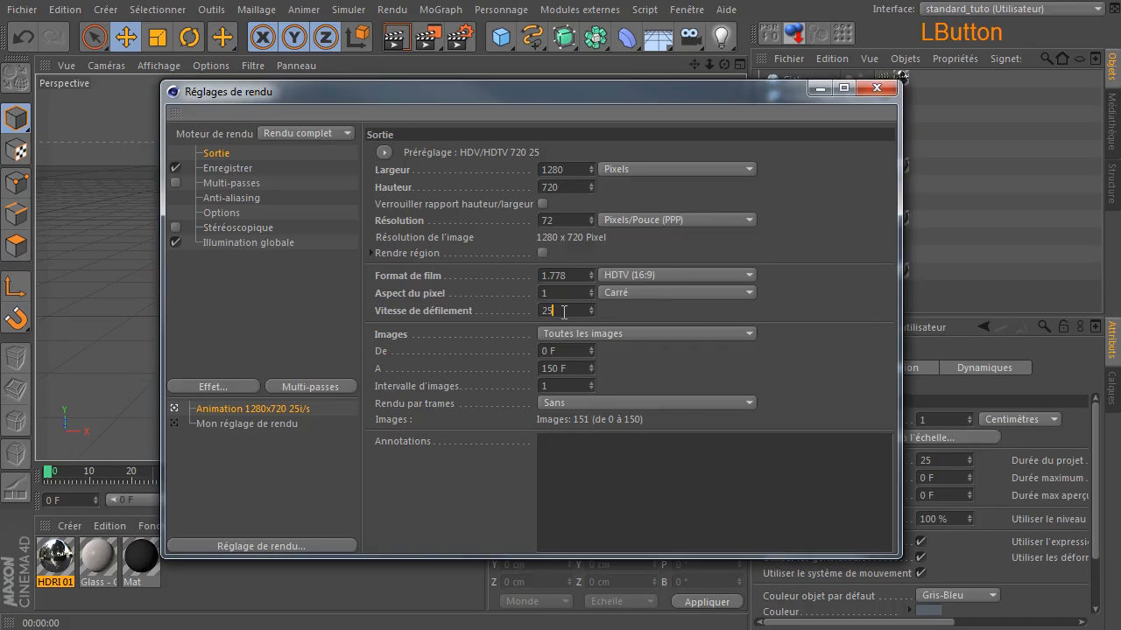
pyautogui.click(932, 459)
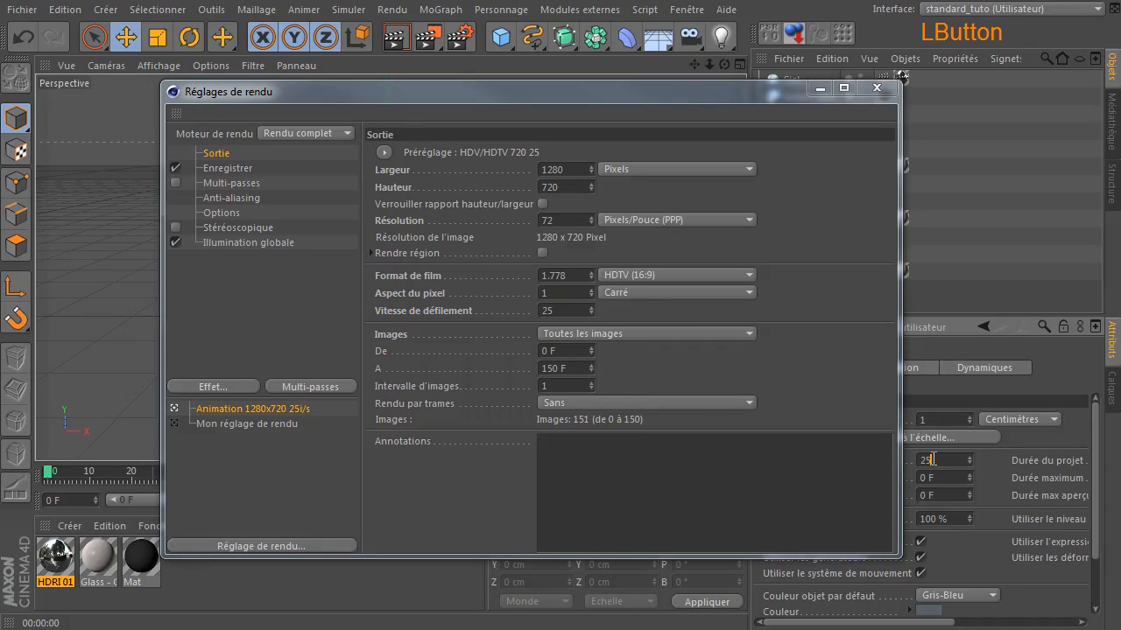
# - Review the Enregistrer, Anti-aliasing and Options render settings, and close the render settings
pyautogui.click(247, 167)
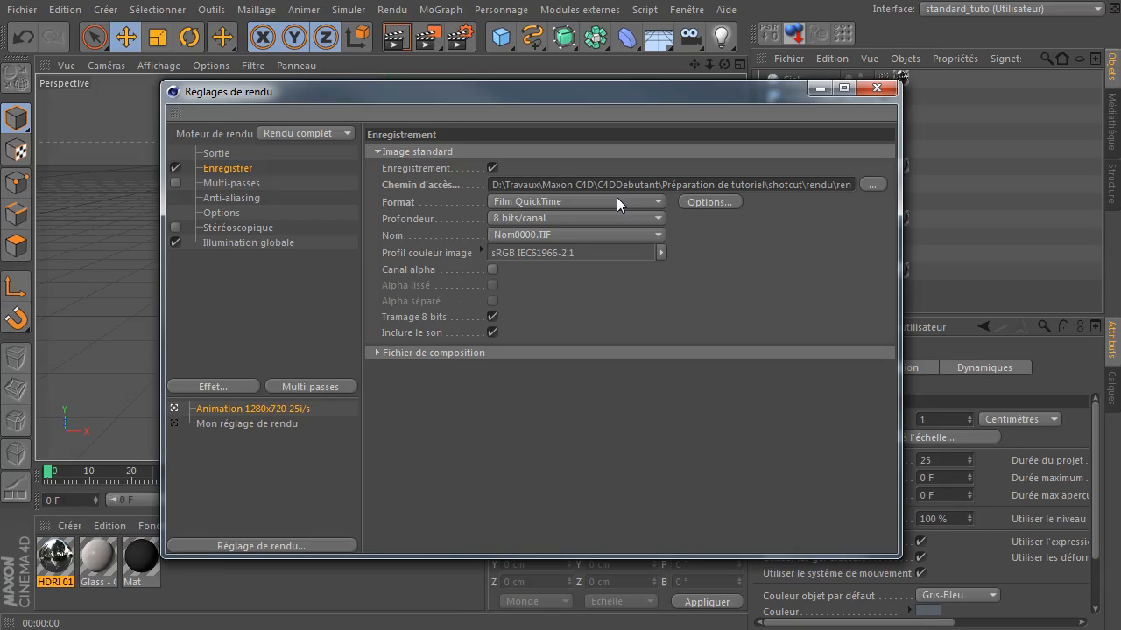
pyautogui.moveTo(619, 96)
pyautogui.mouseDown()
pyautogui.moveTo(758, 81)
pyautogui.moveTo(601, 107)
pyautogui.moveTo(697, 116)
pyautogui.moveTo(612, 102)
pyautogui.mouseUp()
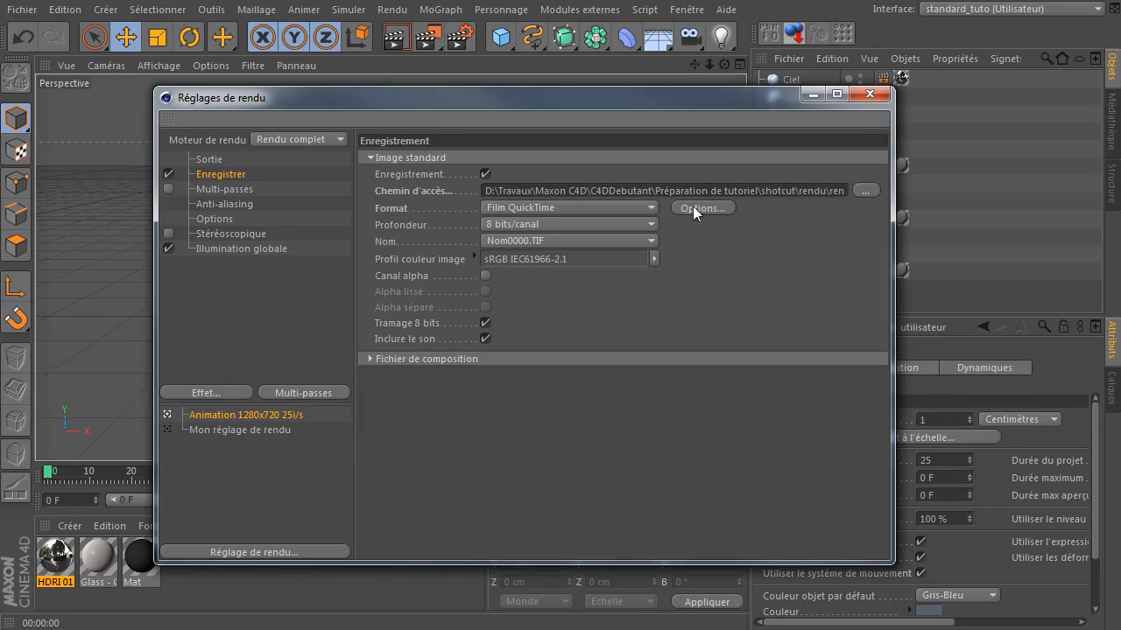
pyautogui.click(217, 204)
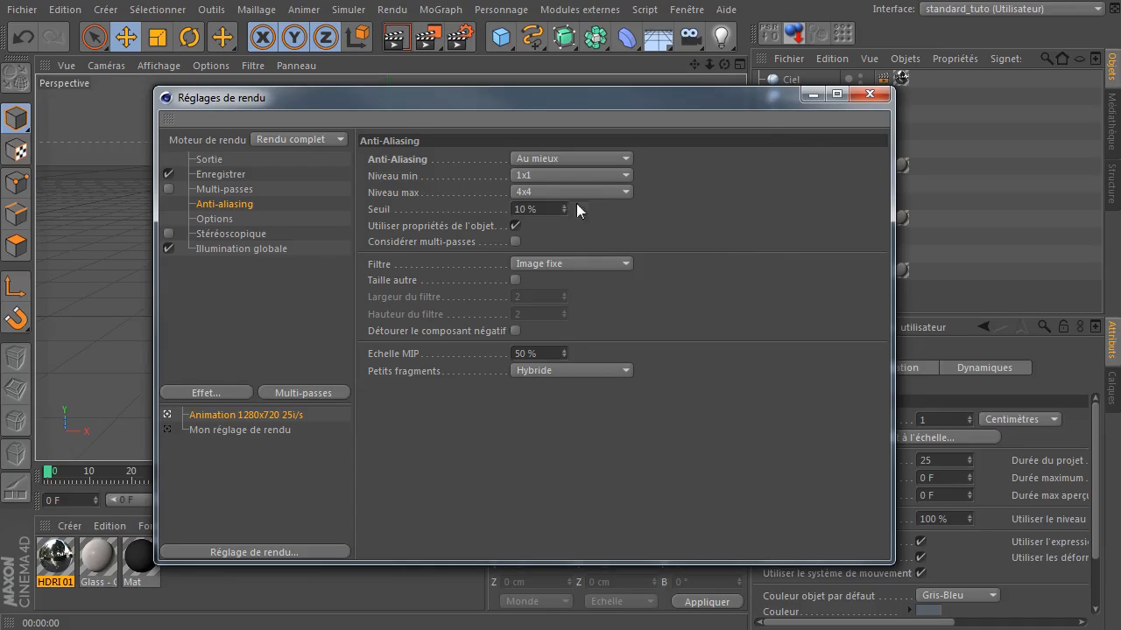
pyautogui.click(213, 222)
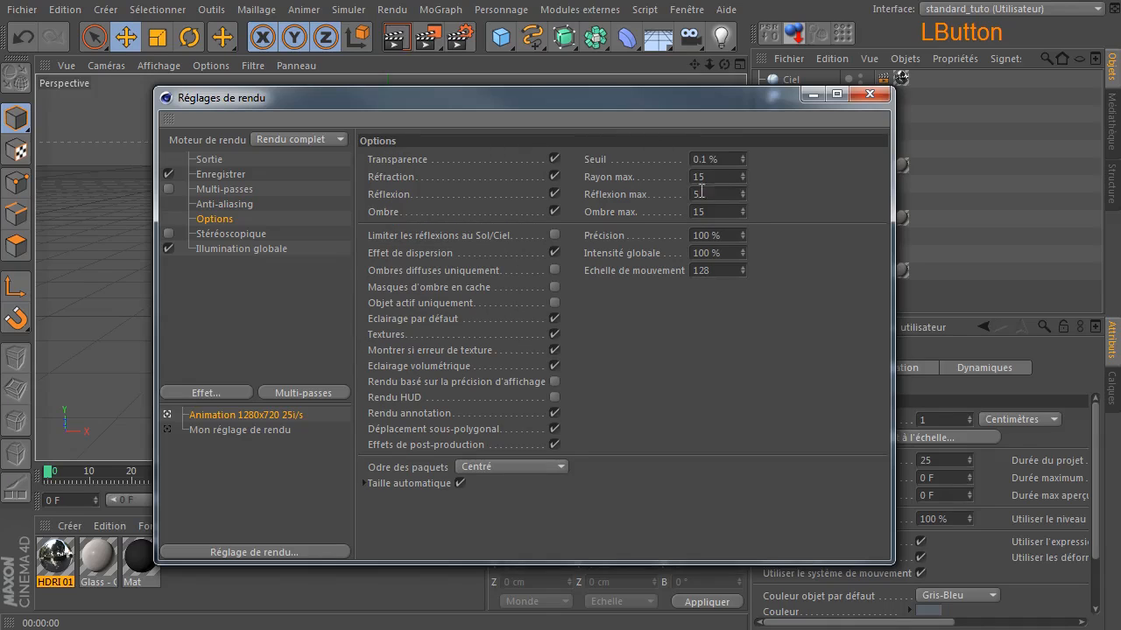
pyautogui.click(870, 94)
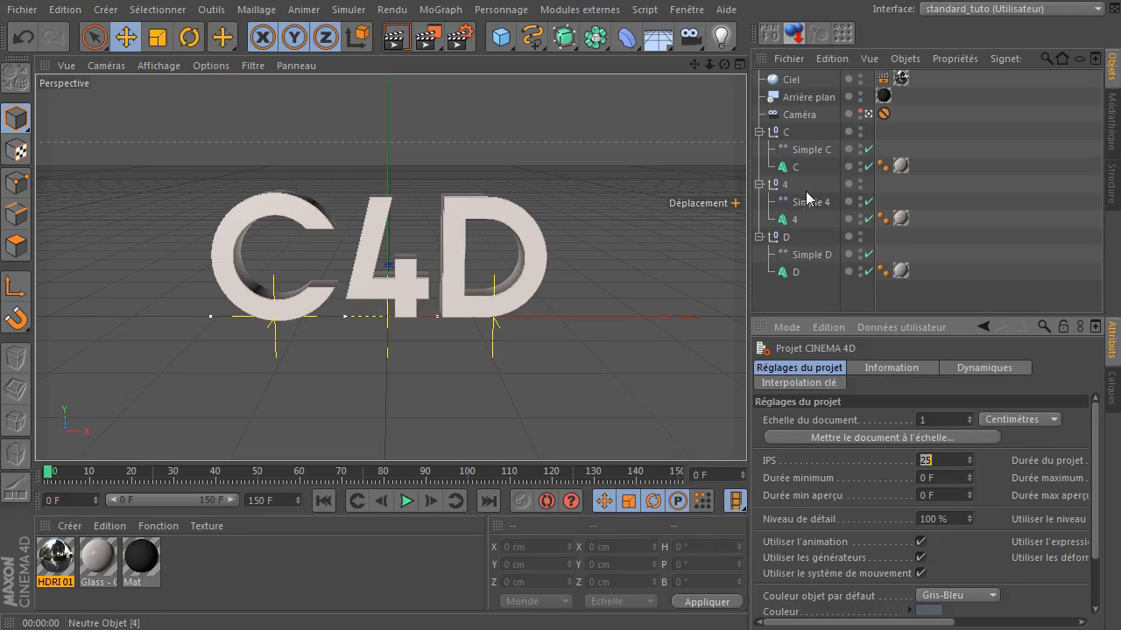
# - Inspect the Atténuation settings of the Simple C, Simple 4 and Simple D effectors, testing the Influence of Simple C
pyautogui.click(796, 154)
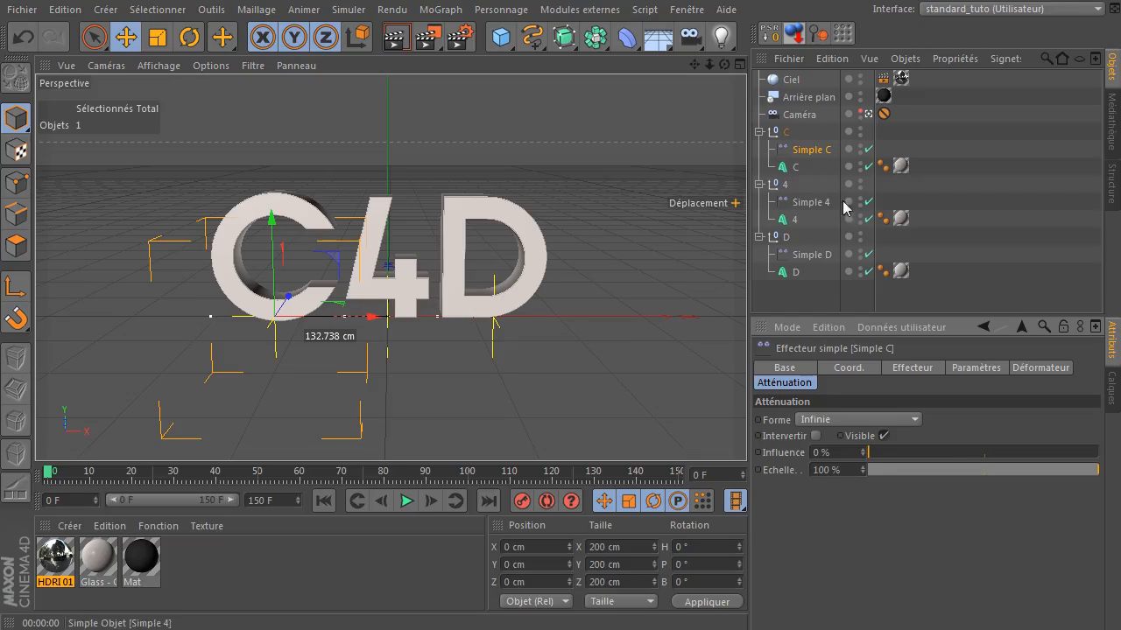
pyautogui.click(805, 207)
pyautogui.click(823, 255)
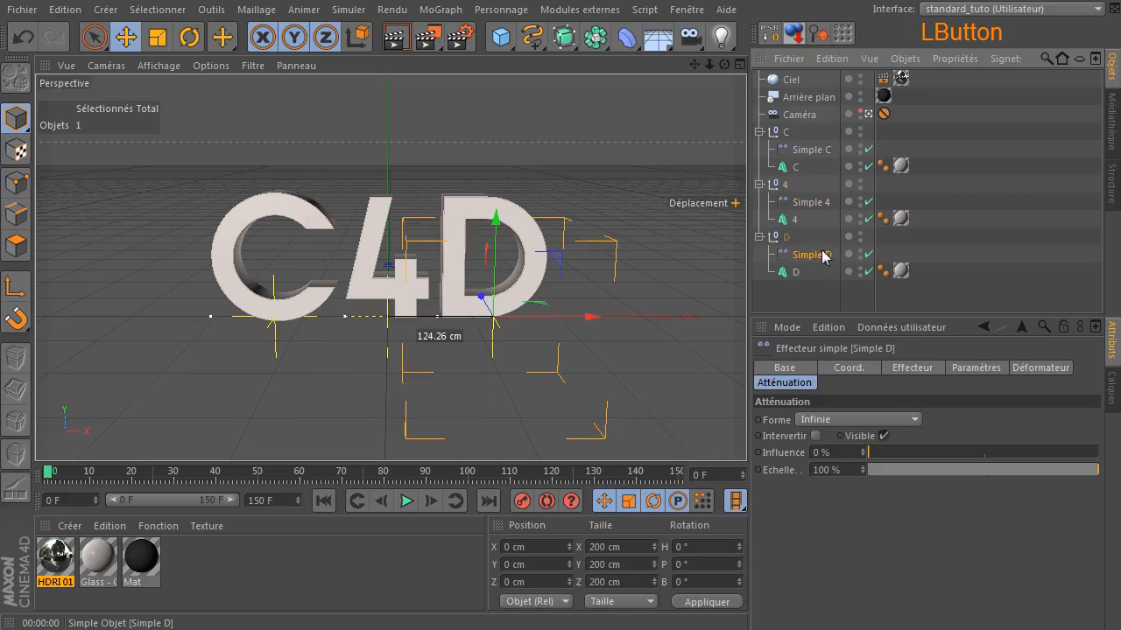
pyautogui.click(818, 151)
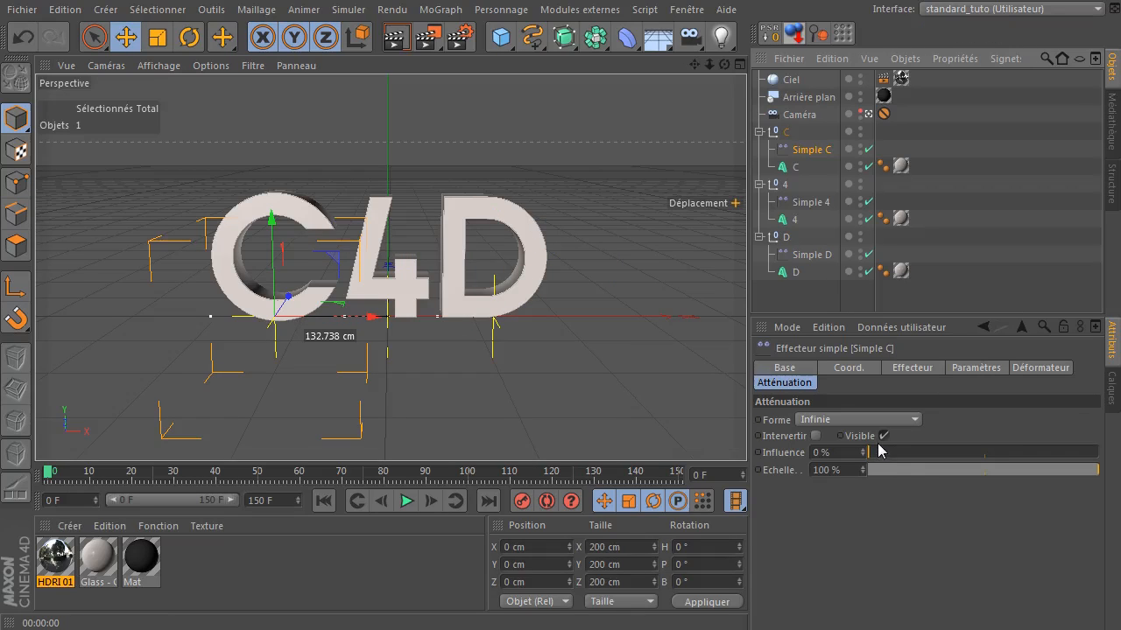
pyautogui.moveTo(874, 455); pyautogui.dragTo(846, 453)
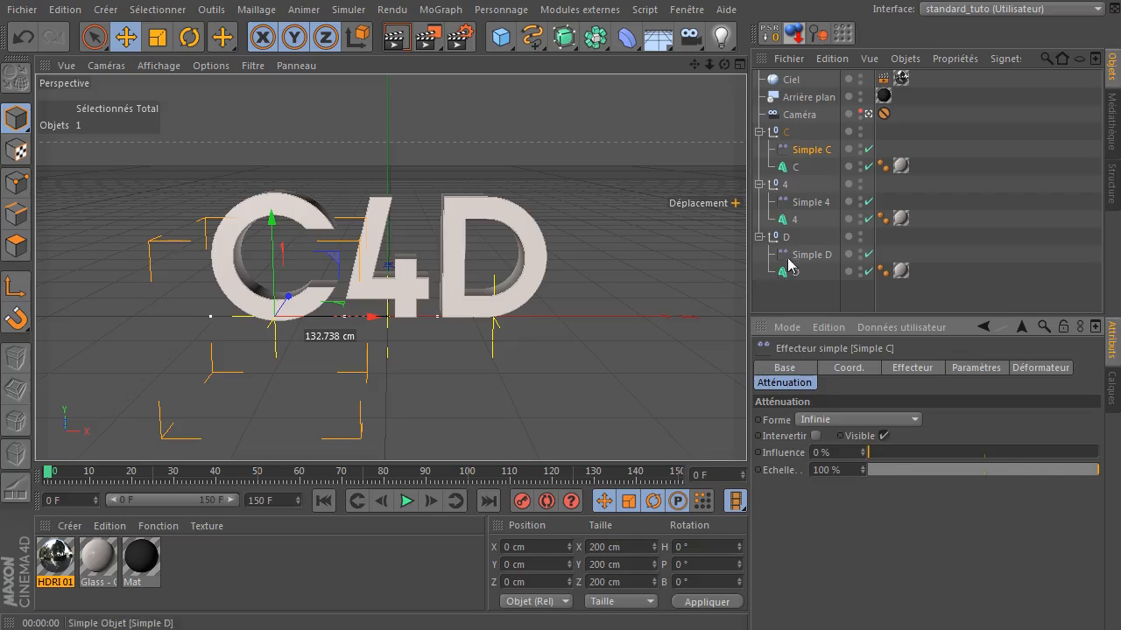
# - Set the Influence of Simple C, Simple 4 and Simple D together to 100 % and keyframe it at frame 50
pyautogui.keyDown('ctrl'); pyautogui.click(799, 204); pyautogui.keyUp('ctrl')
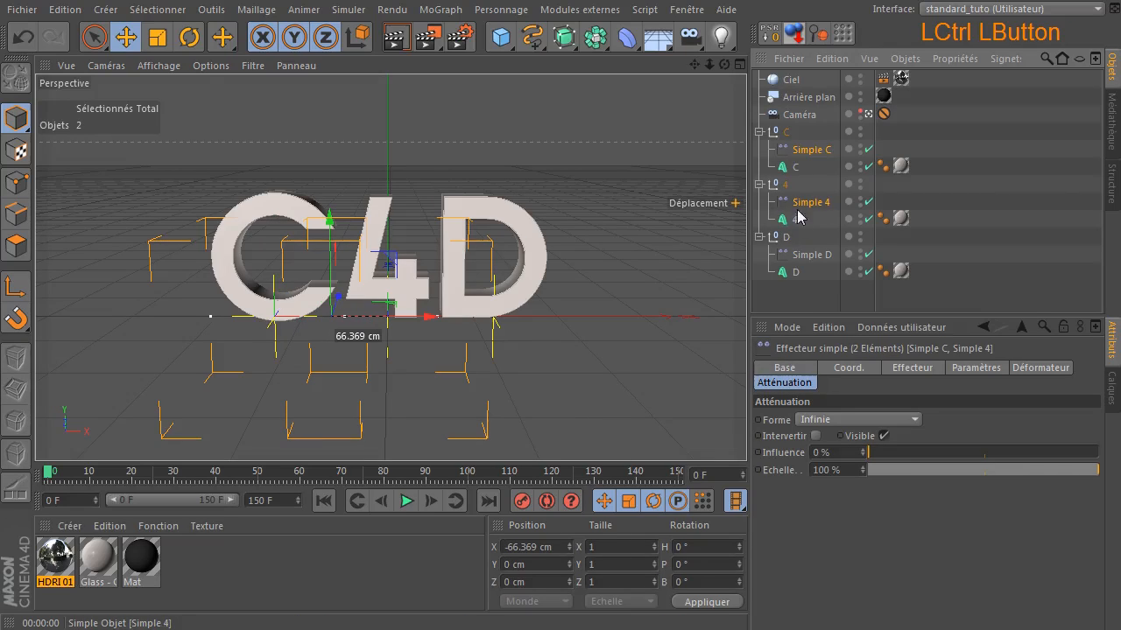
pyautogui.keyDown('ctrl'); pyautogui.click(793, 254); pyautogui.keyUp('ctrl')
pyautogui.moveTo(886, 452); pyautogui.dragTo(1053, 455)
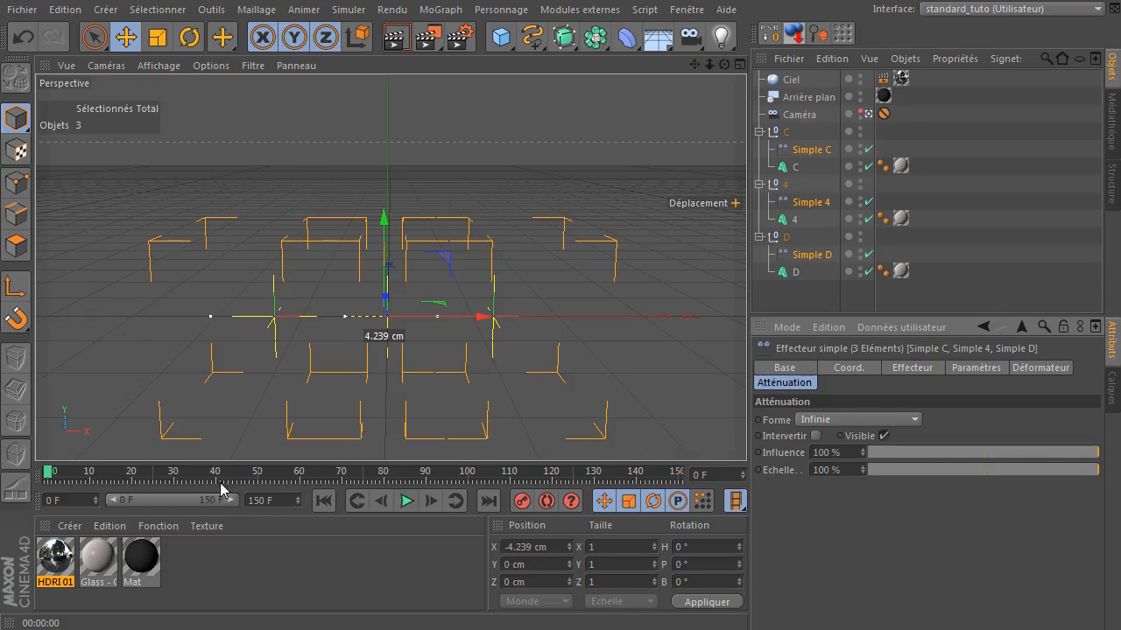
pyautogui.click(259, 475)
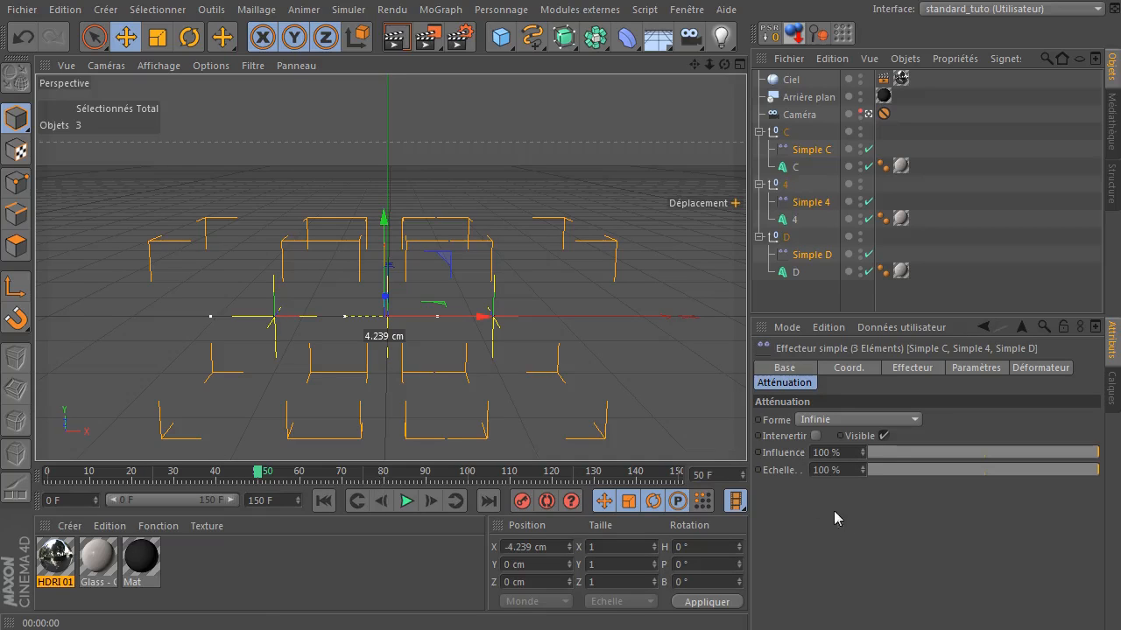
pyautogui.keyDown('ctrl'); pyautogui.click(758, 453); pyautogui.keyUp('ctrl')
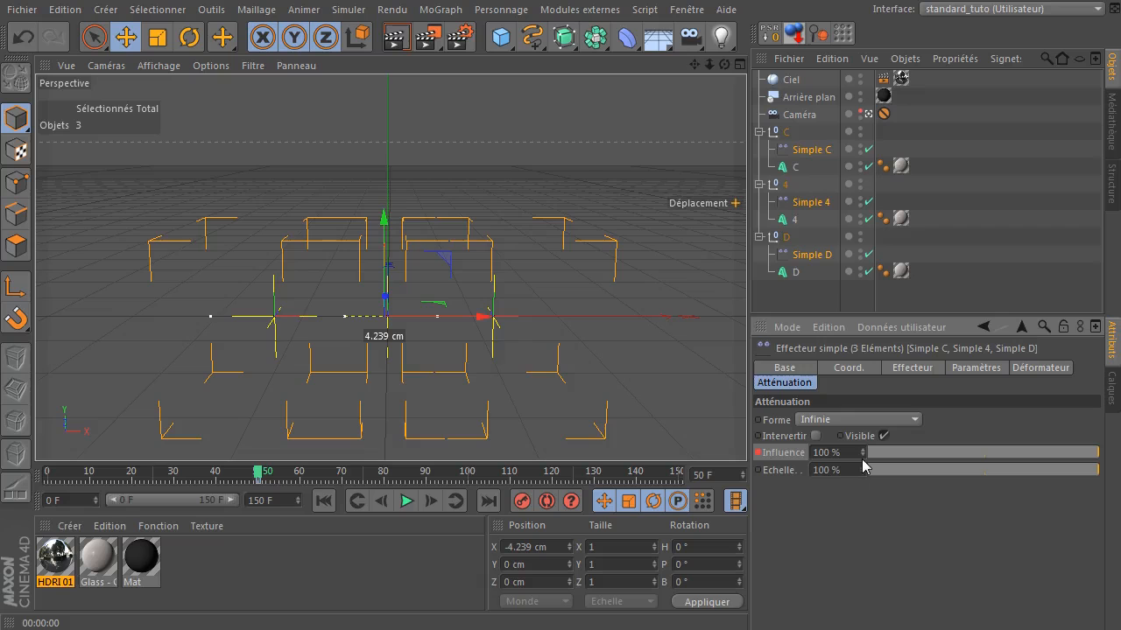
# - Set the three effectors' Influence to 0 % at frame 80, keyframe it, and deselect the effectors
pyautogui.click(383, 476)
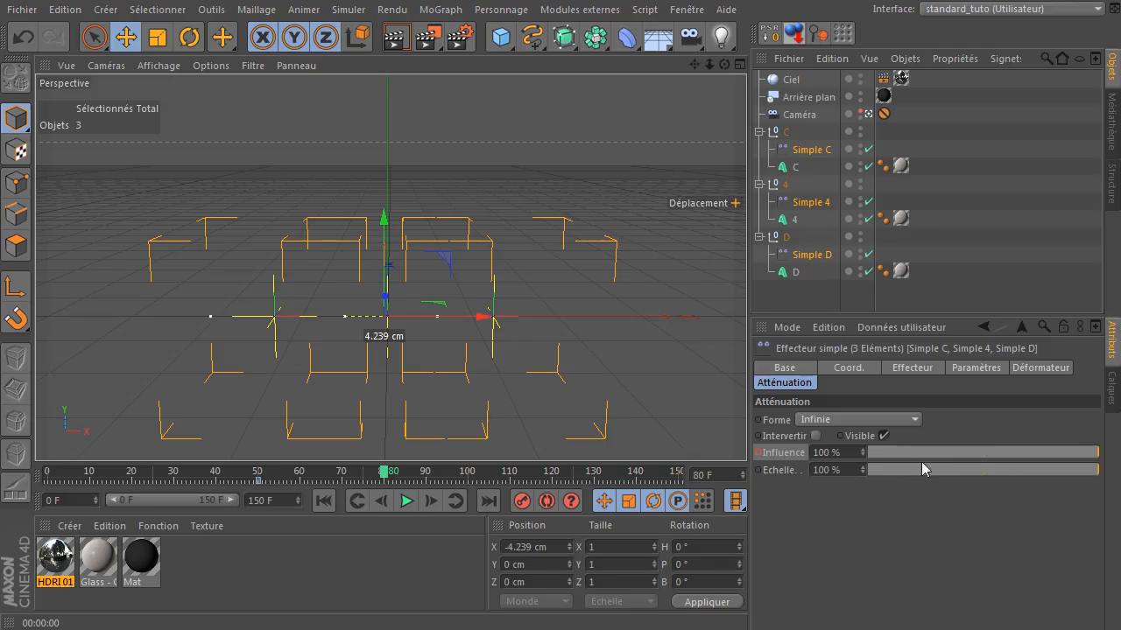
pyautogui.moveTo(952, 453); pyautogui.dragTo(744, 464)
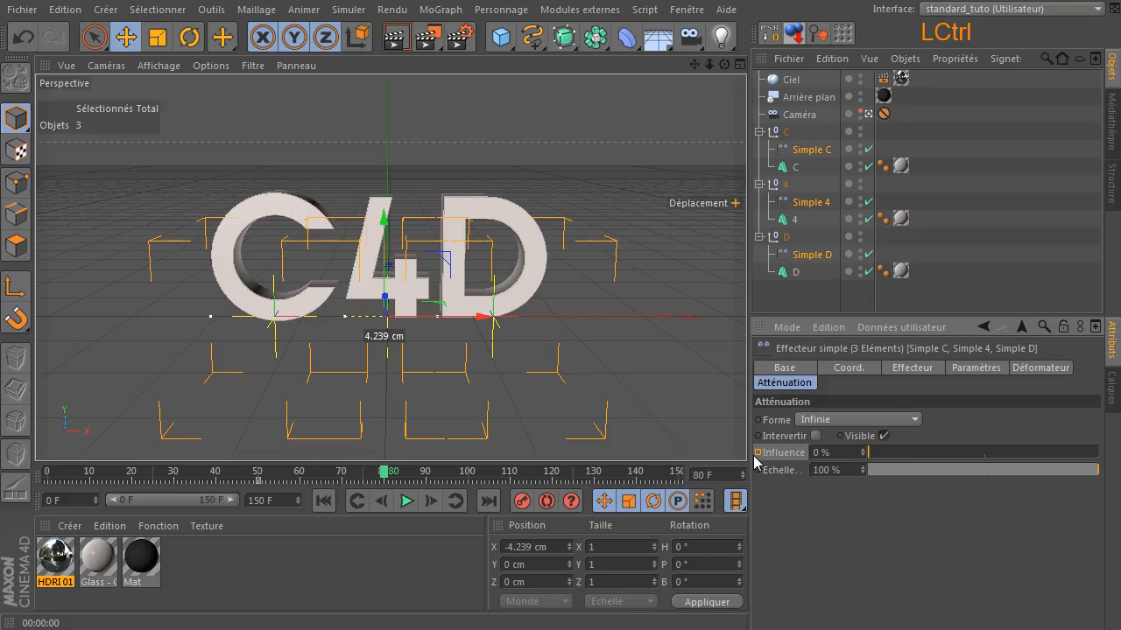
pyautogui.keyDown('ctrl'); pyautogui.click(758, 453); pyautogui.keyUp('ctrl')
pyautogui.click(708, 365)
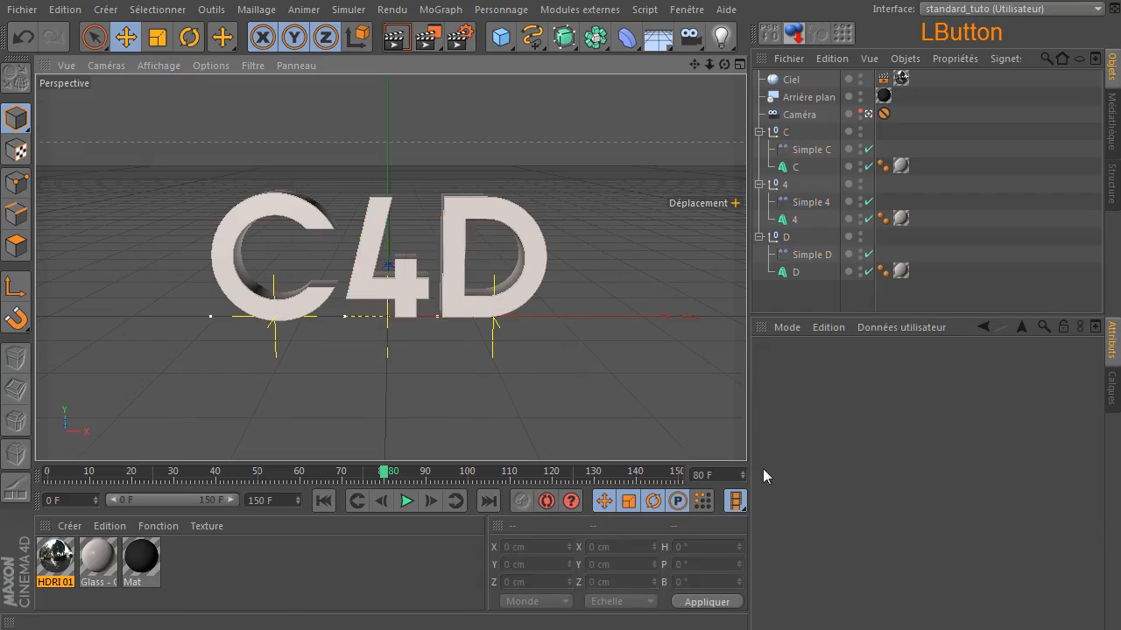
# - Play the letter animation from frame 0, rewind it, and check the letters at frame 97
pyautogui.click(324, 502)
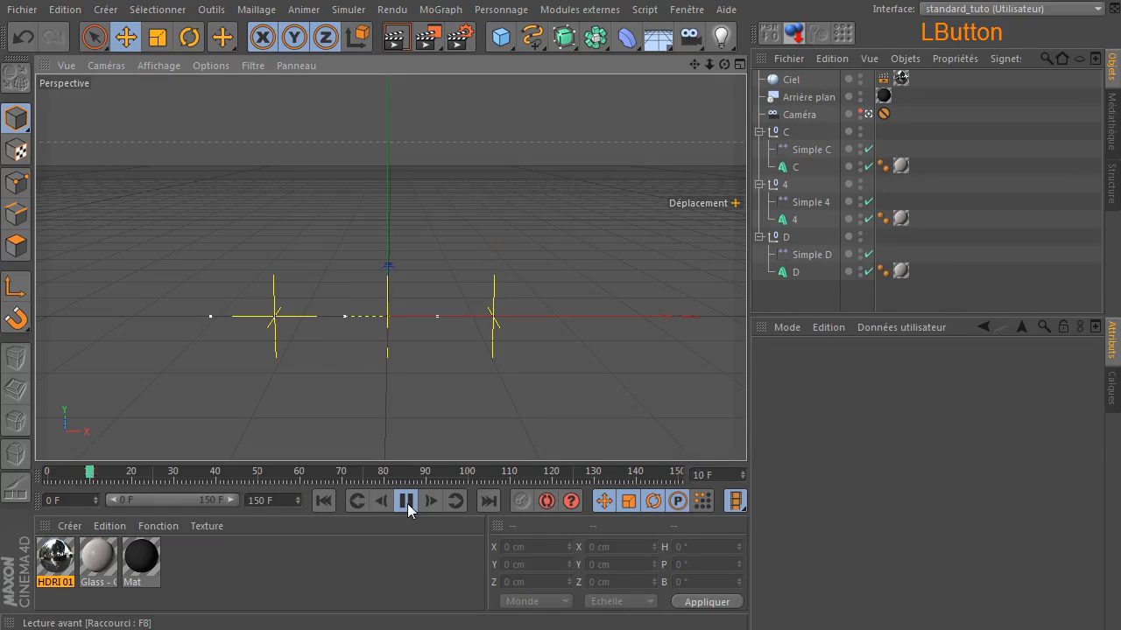
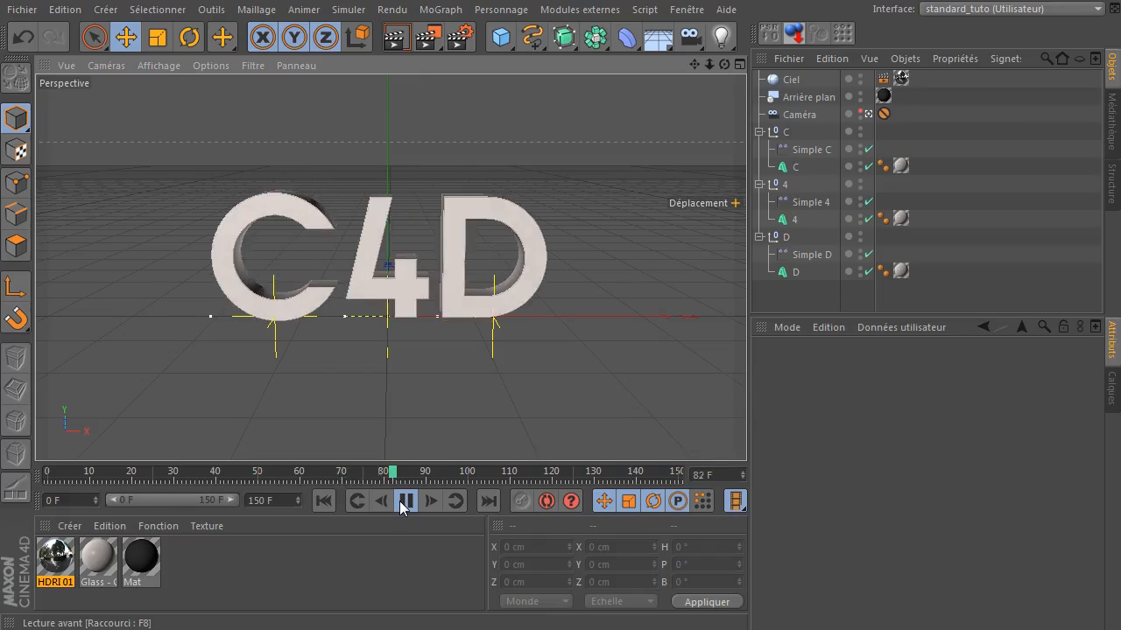
pyautogui.click(405, 502)
pyautogui.click(323, 500)
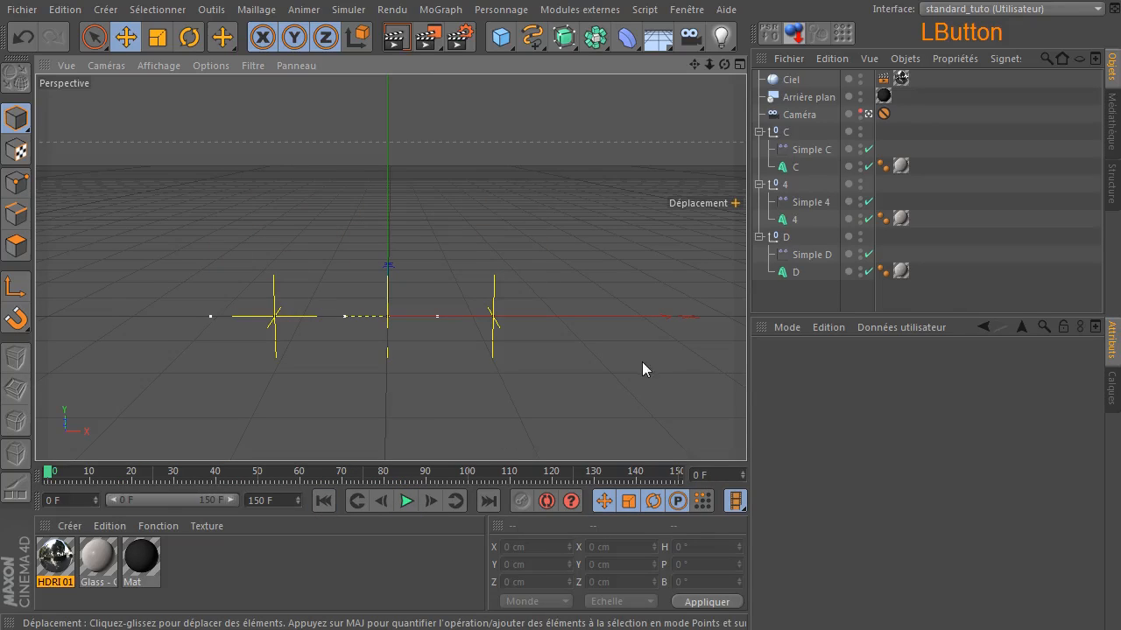
pyautogui.click(455, 474)
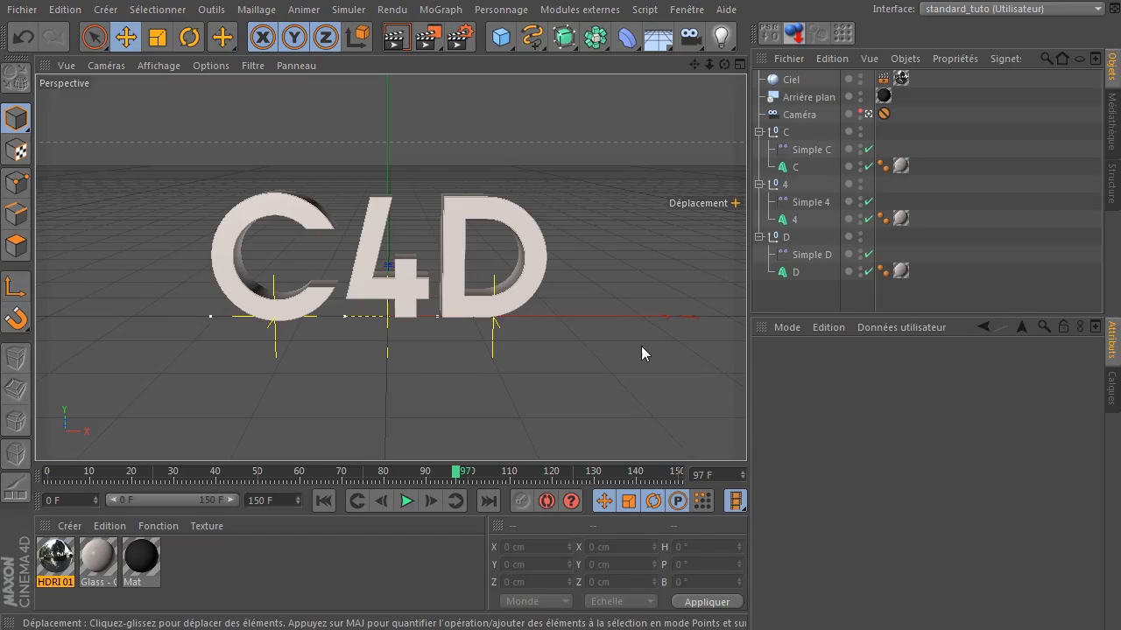
# - Open the Ligne temporelle window and enlarge it to fill most of the screen
pyautogui.click(687, 10)
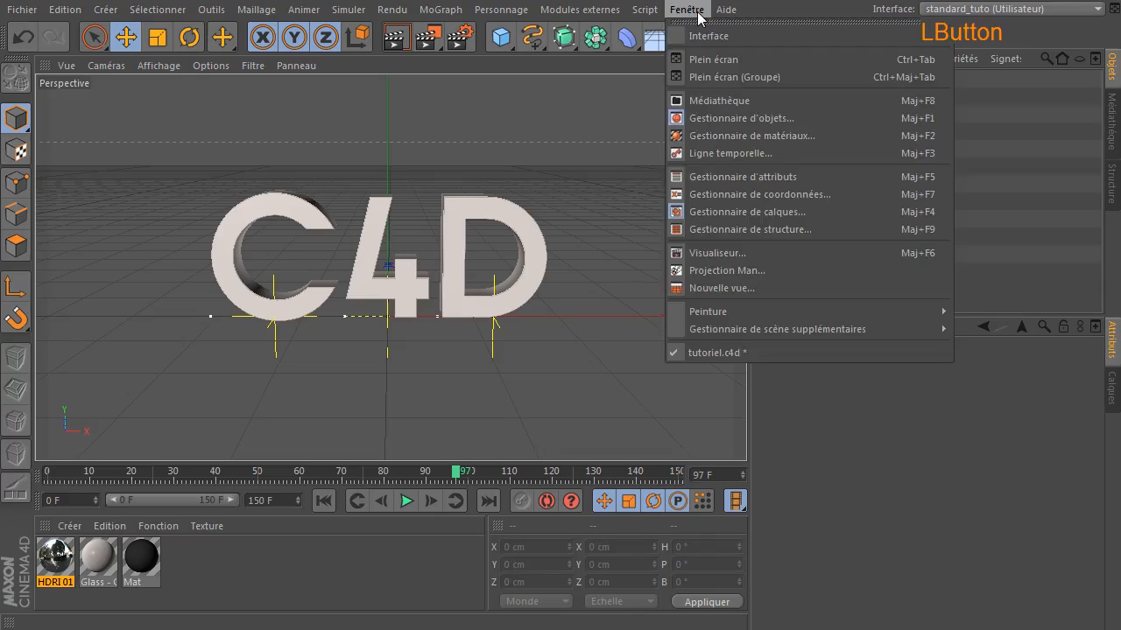
pyautogui.click(718, 151)
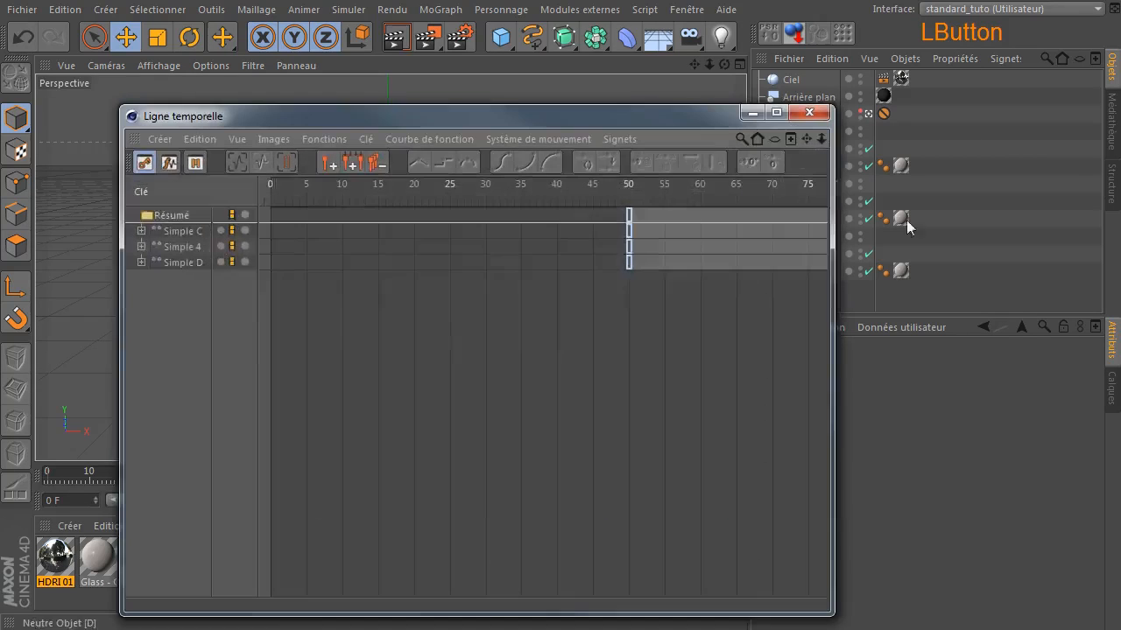
pyautogui.moveTo(588, 120); pyautogui.dragTo(481, 70)
pyautogui.moveTo(723, 562); pyautogui.dragTo(1098, 576)
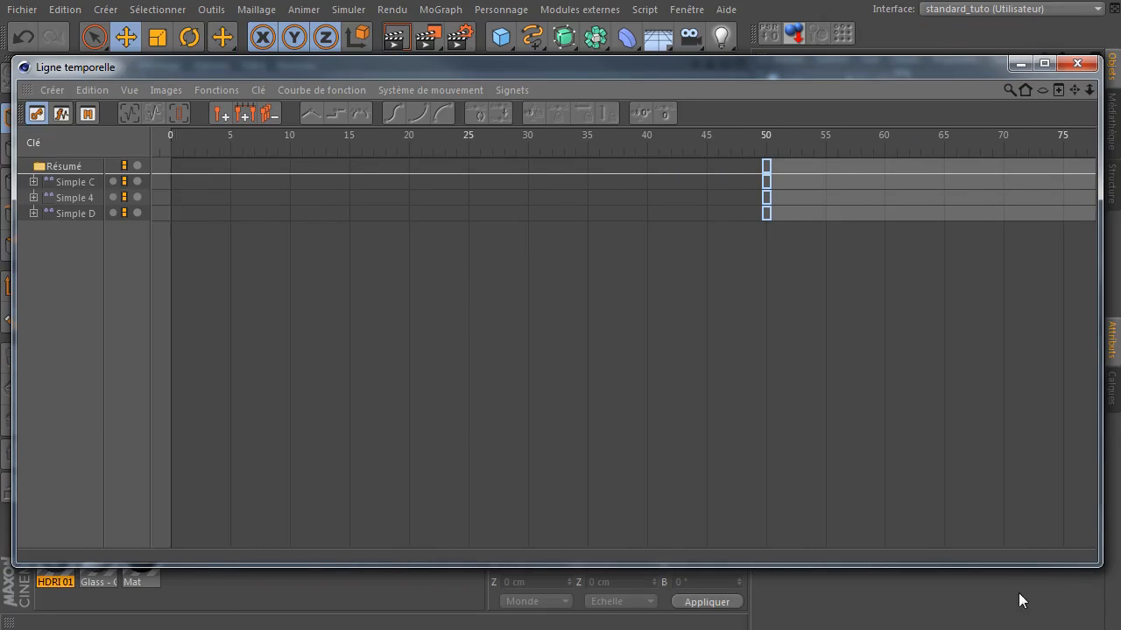
pyautogui.moveTo(1008, 564); pyautogui.dragTo(1021, 611)
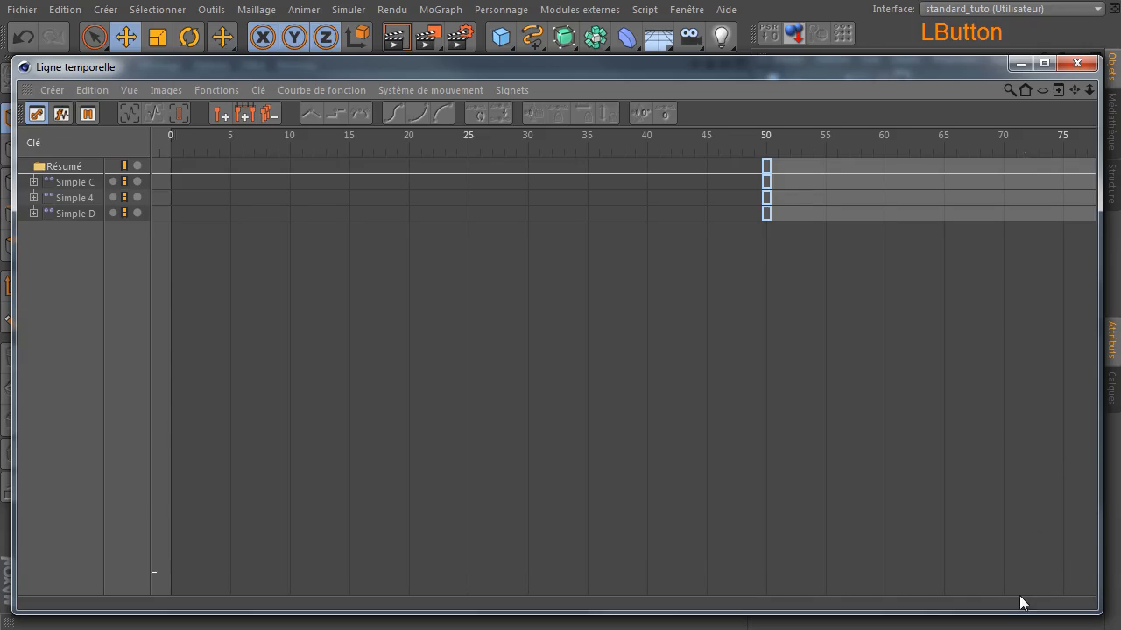
# - Examine the keyframe spans of the Simple C, Simple 4 and Simple D tracks across the full timeline
pyautogui.moveTo(1089, 90); pyautogui.dragTo(880, 90)
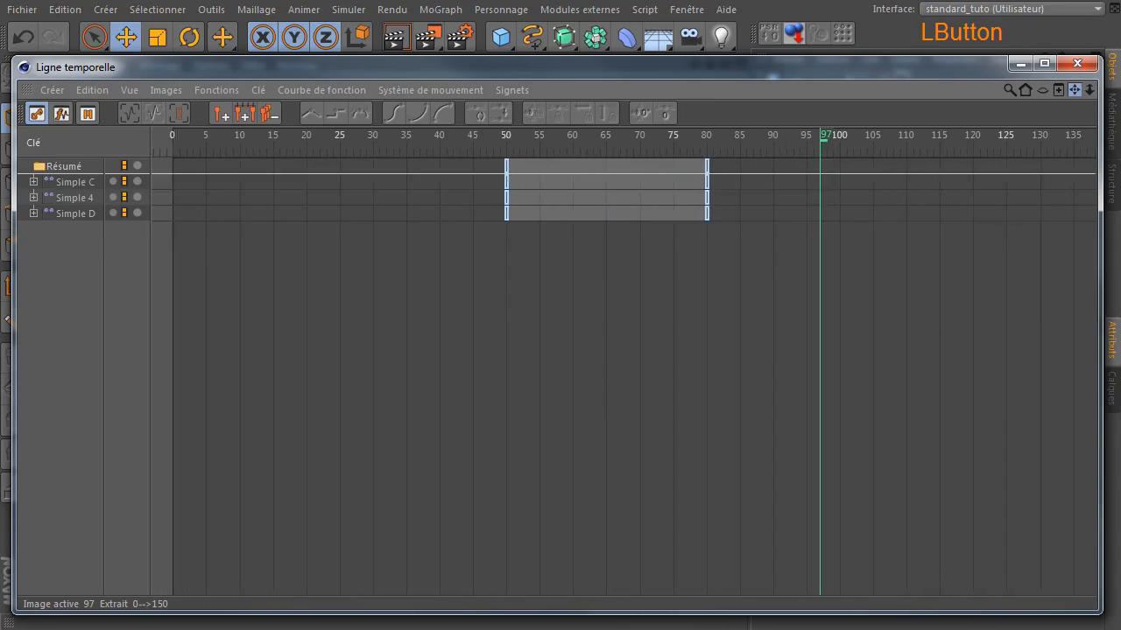
pyautogui.moveTo(1089, 89); pyautogui.dragTo(1040, 89)
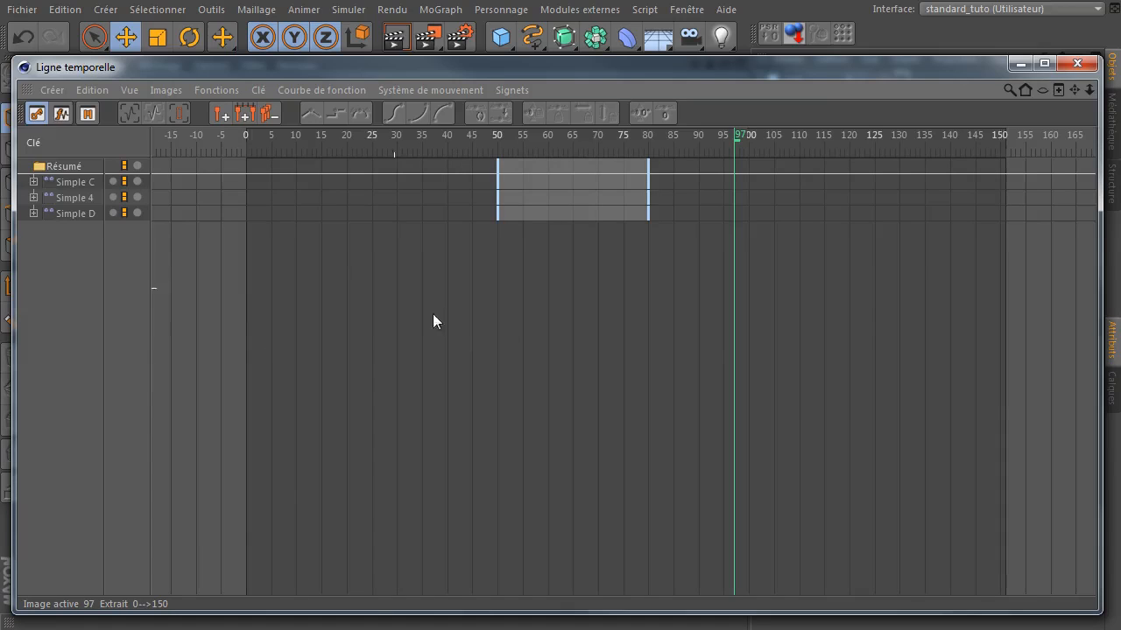
pyautogui.click(1010, 158)
pyautogui.click(72, 185)
pyautogui.click(83, 198)
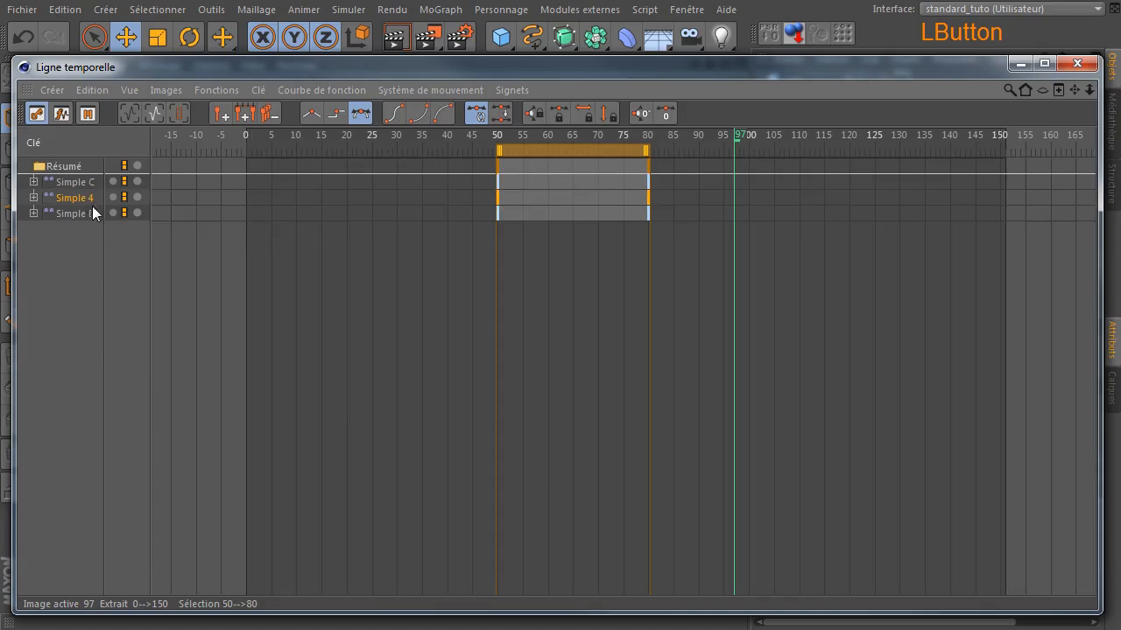
pyautogui.click(87, 215)
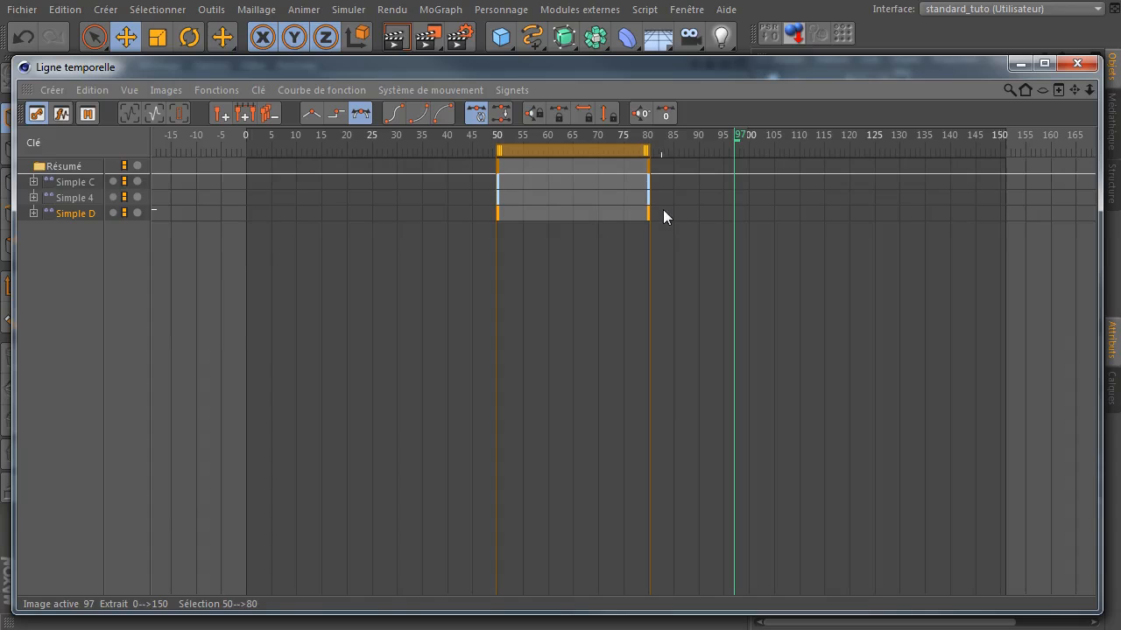
pyautogui.click(83, 184)
pyautogui.click(85, 203)
pyautogui.click(83, 219)
# - Shift the Simple 4 keys to frames 79–109 and the Simple D keys to frames 108–138
pyautogui.click(70, 183)
pyautogui.click(76, 196)
pyautogui.moveTo(512, 149); pyautogui.dragTo(659, 151)
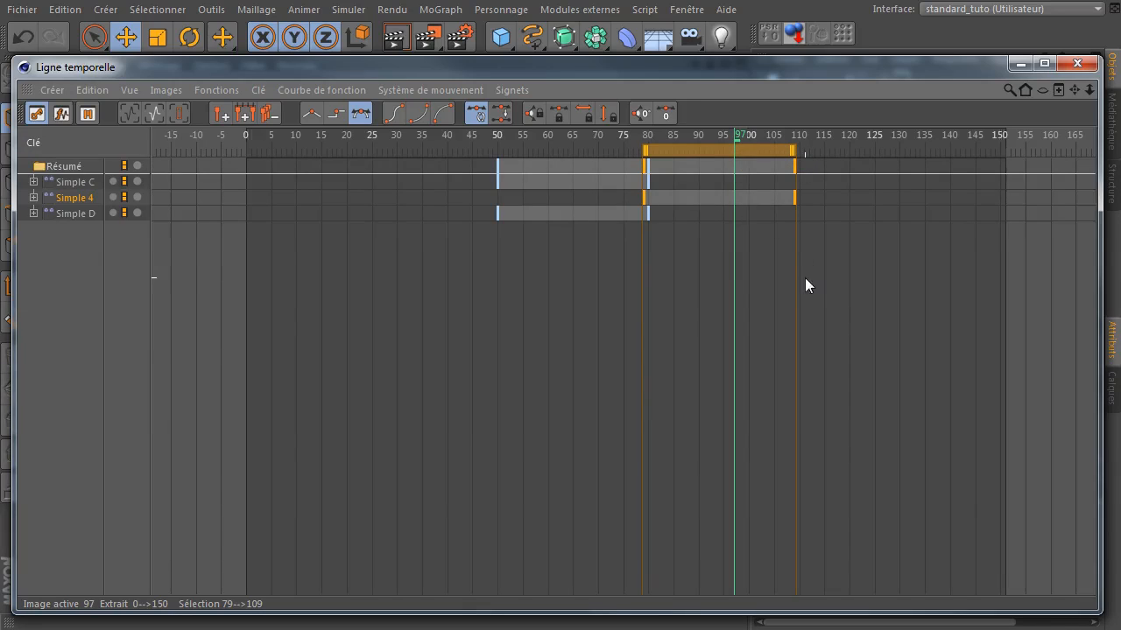
pyautogui.click(79, 214)
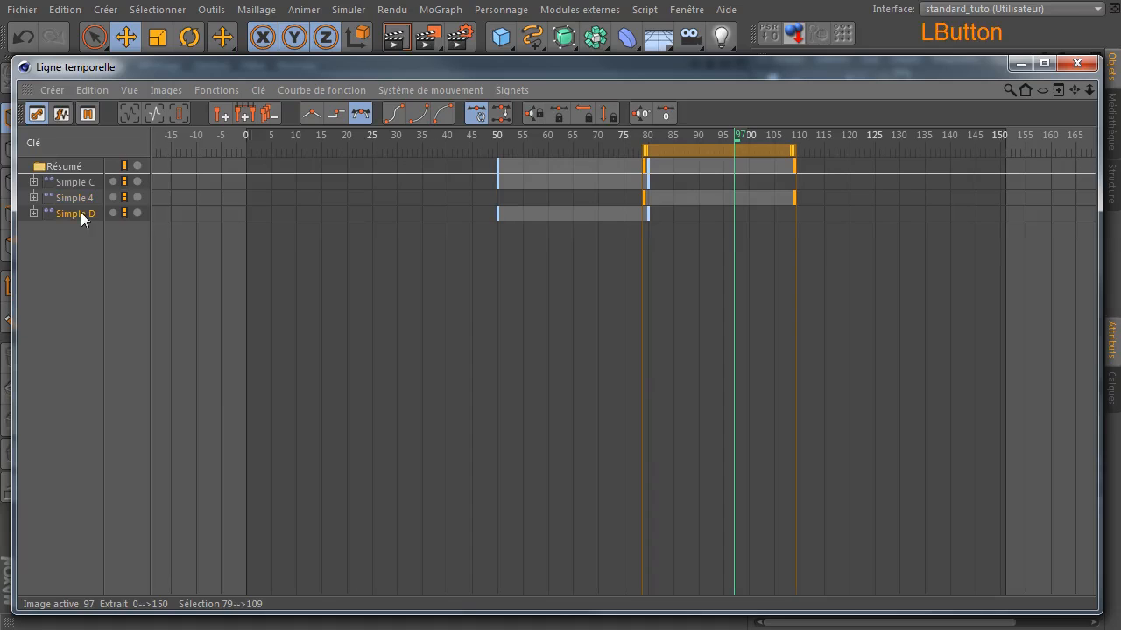
pyautogui.moveTo(572, 155); pyautogui.dragTo(870, 141)
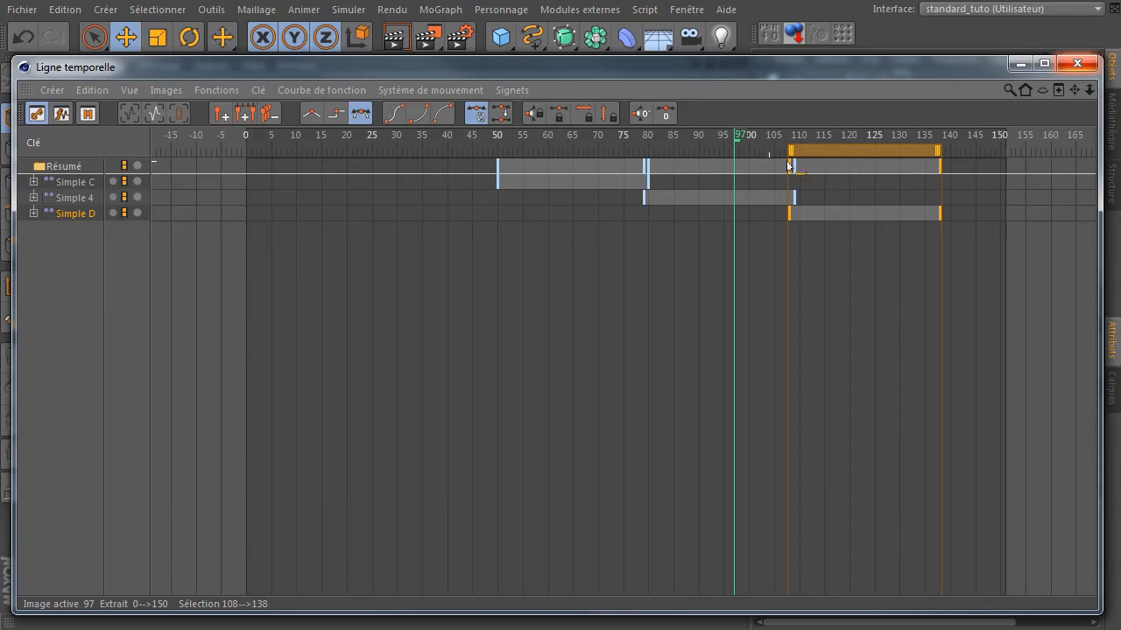
# - Move the Simple 4 keys to frames 78–108 and the Simple D keys to frames 106–136
pyautogui.click(66, 197)
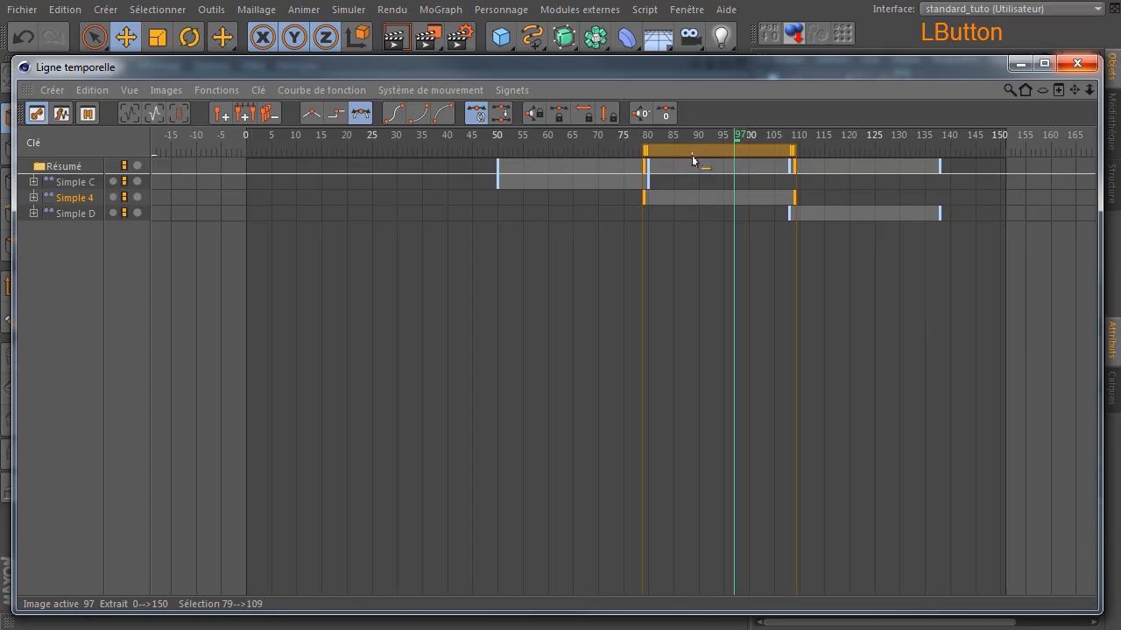
pyautogui.moveTo(697, 152); pyautogui.dragTo(696, 154)
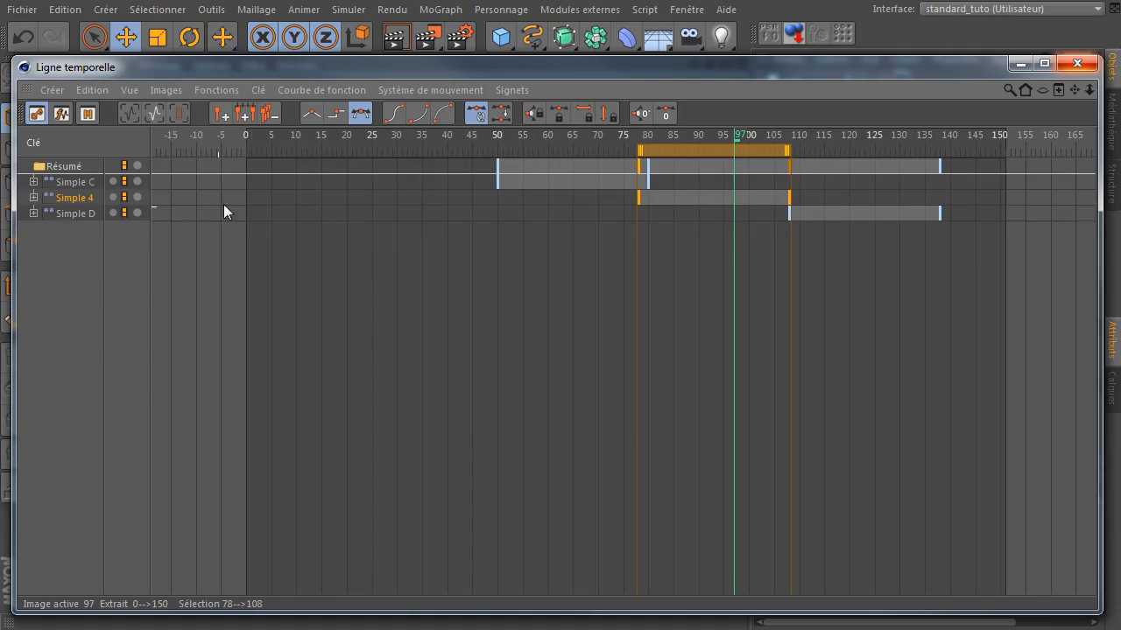
pyautogui.click(83, 215)
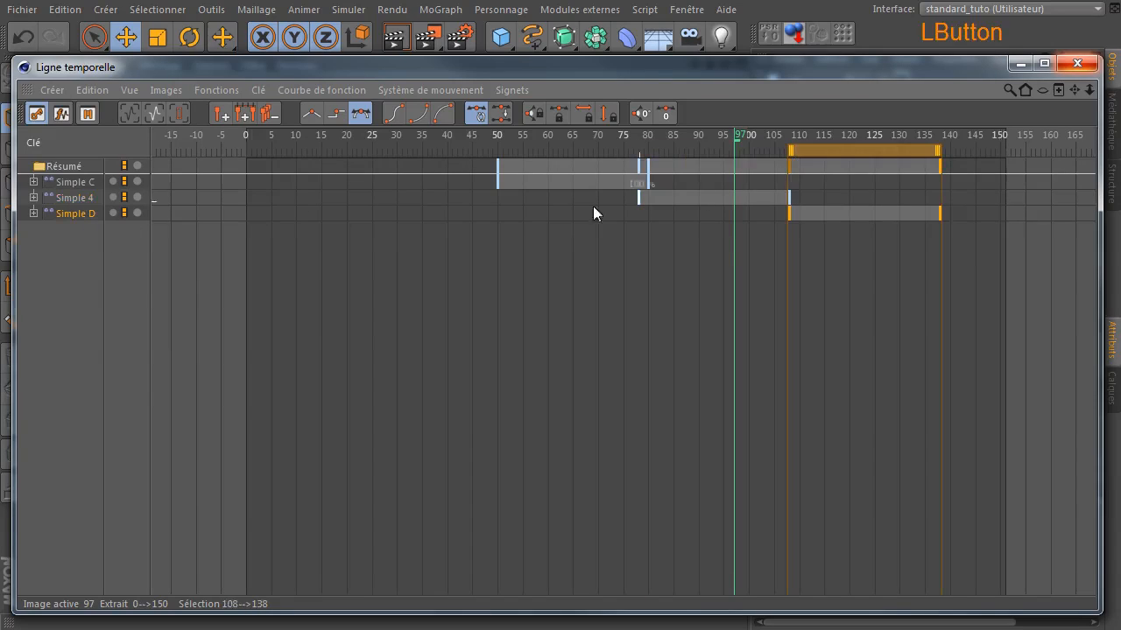
pyautogui.click(858, 150)
pyautogui.moveTo(856, 149); pyautogui.dragTo(851, 150)
pyautogui.moveTo(593, 313); pyautogui.dragTo(651, 300)
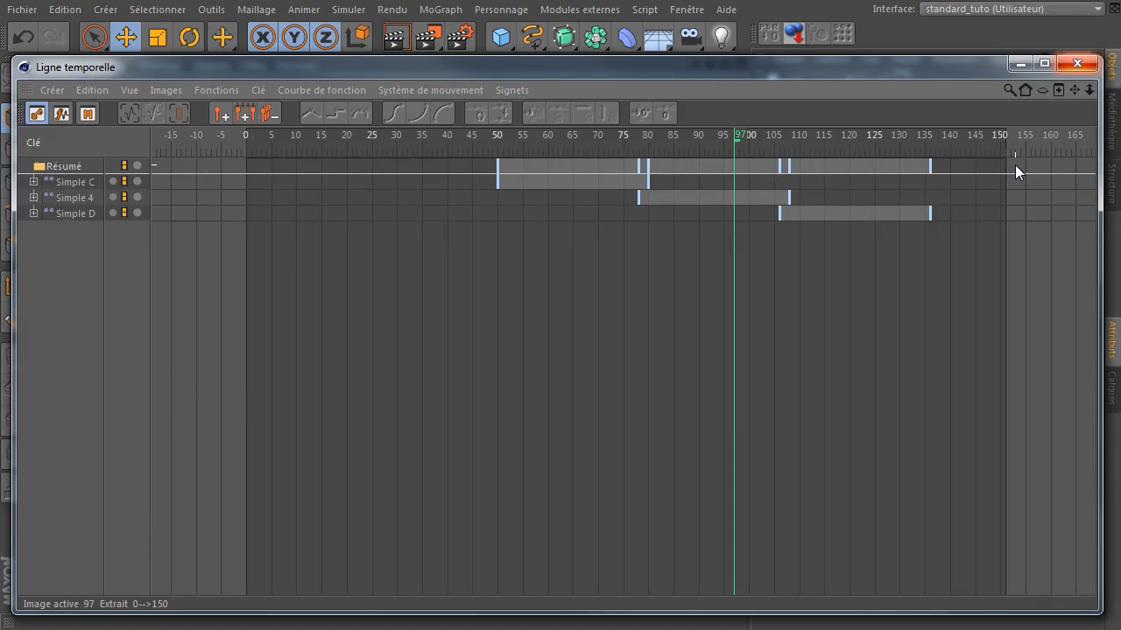
# - Shift the keys of all three Simple tracks together so they span frames 30 to 116
pyautogui.click(80, 184)
pyautogui.keyDown('shift'); pyautogui.click(81, 219); pyautogui.keyUp('shift')
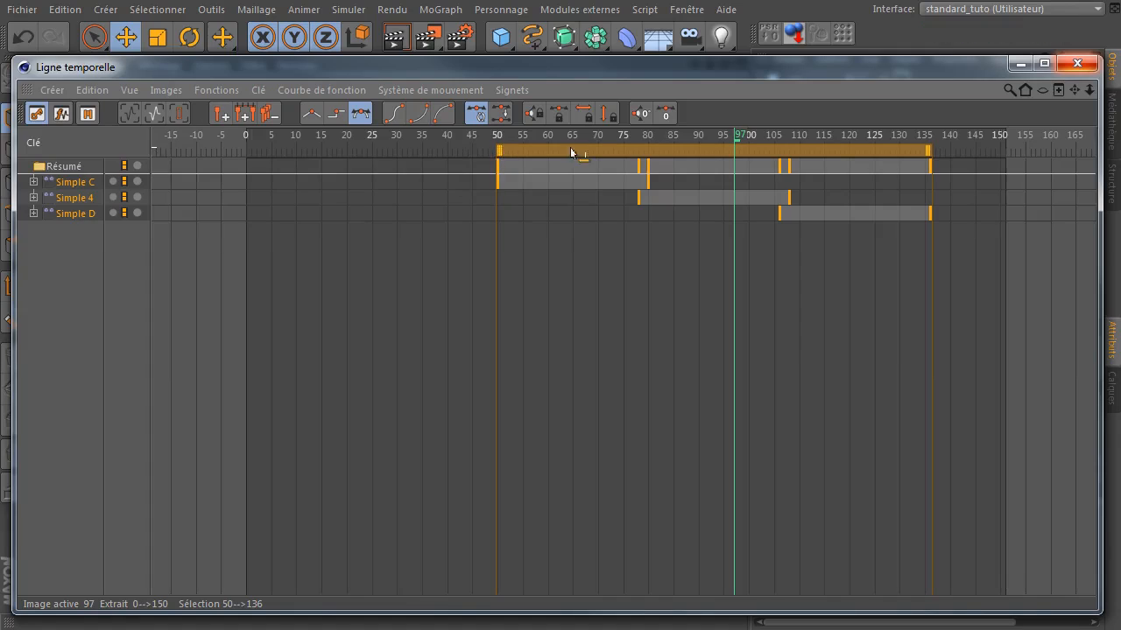
pyautogui.moveTo(601, 150); pyautogui.dragTo(498, 172)
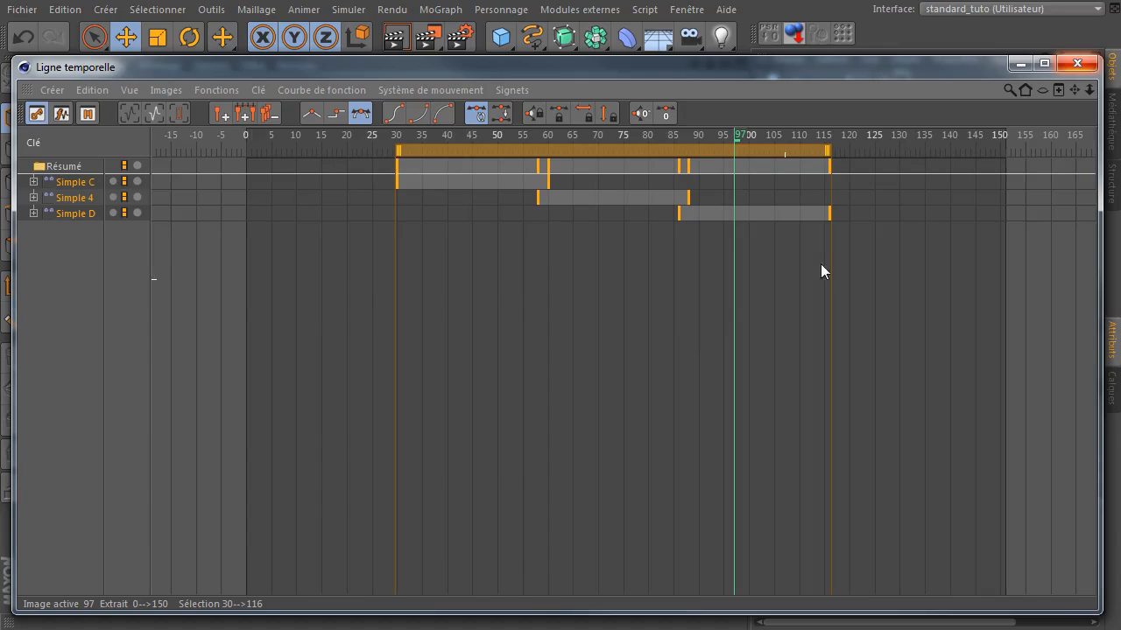
pyautogui.click(677, 335)
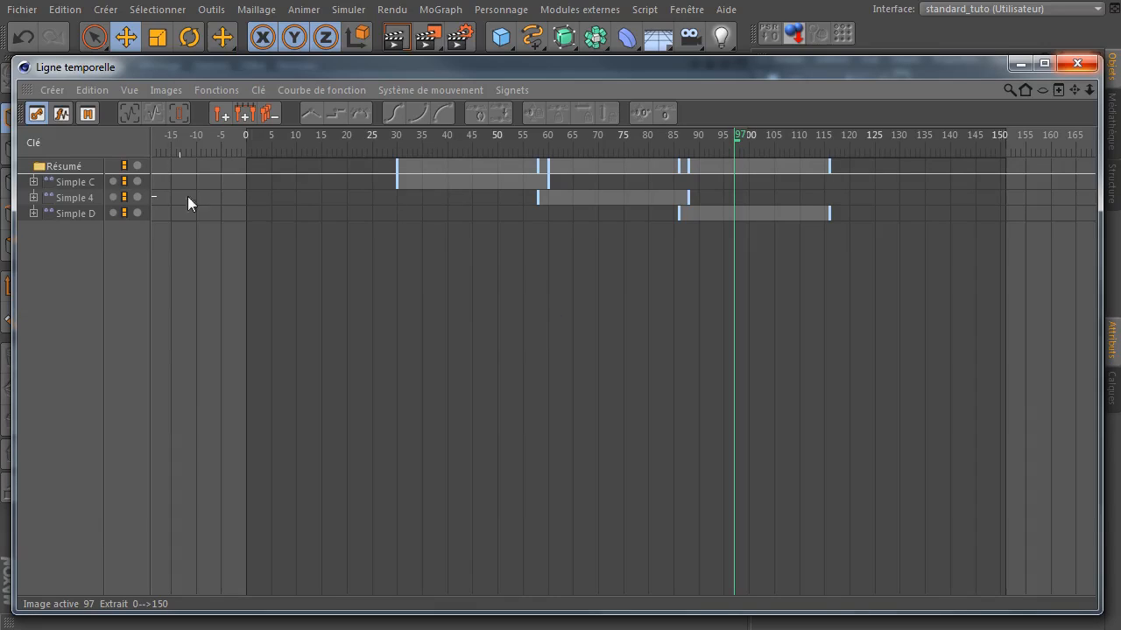
# - Check the key range of the Simple C, Simple 4 and Simple D tracks individually and close the timeline
pyautogui.click(68, 184)
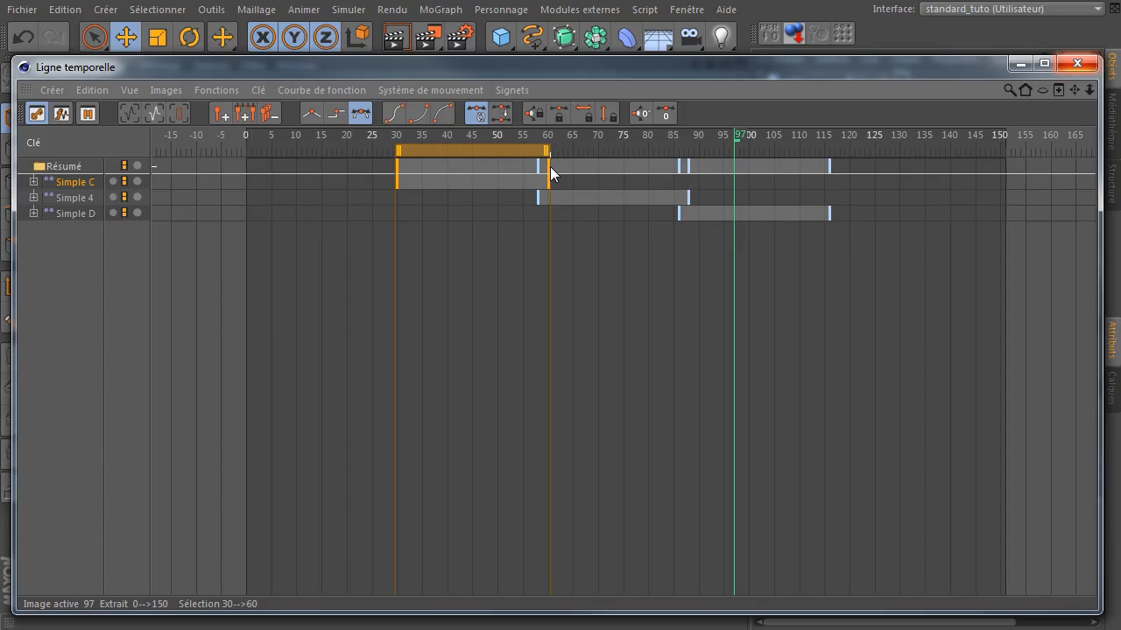
pyautogui.click(74, 198)
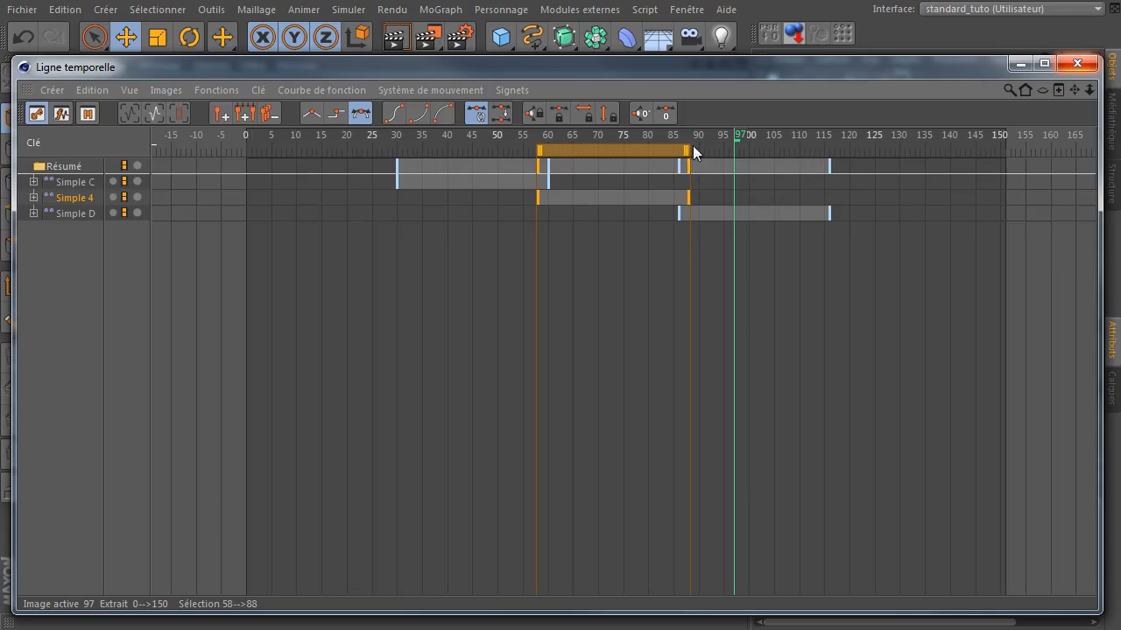
pyautogui.click(90, 213)
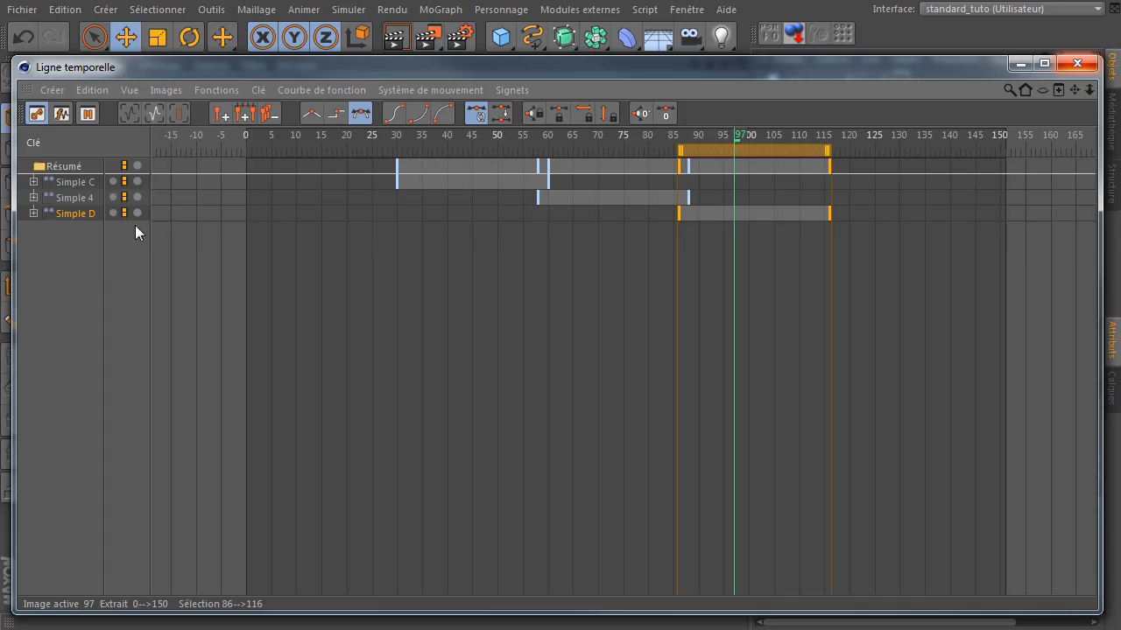
pyautogui.click(1071, 68)
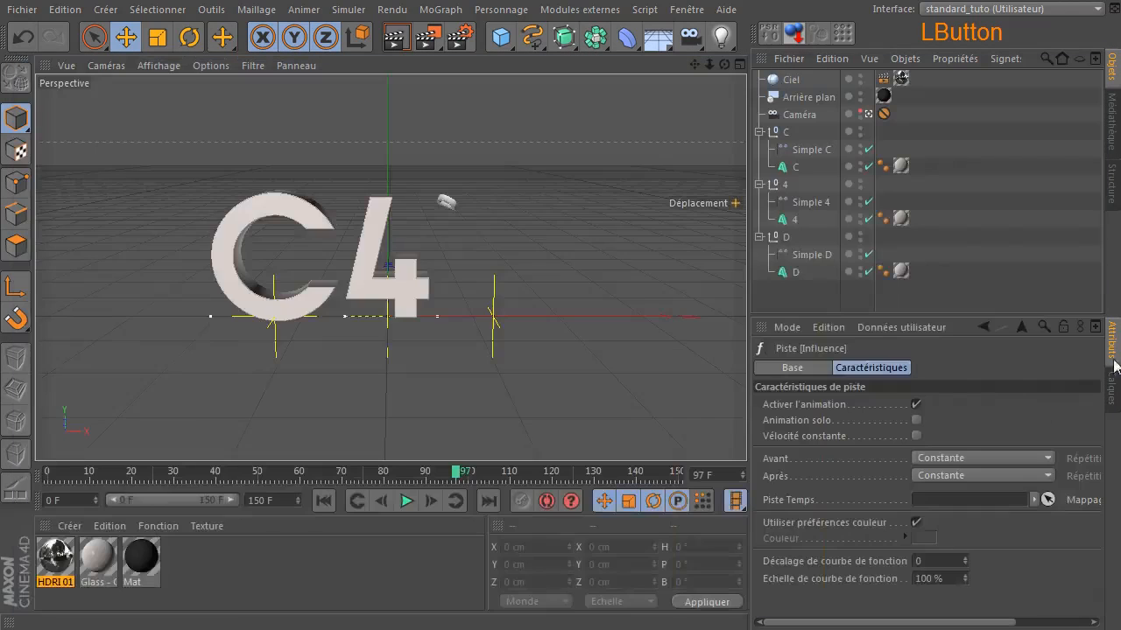
# - Play the letter animation from the start, stop it and go to frame 117
pyautogui.click(314, 499)
pyautogui.click(406, 501)
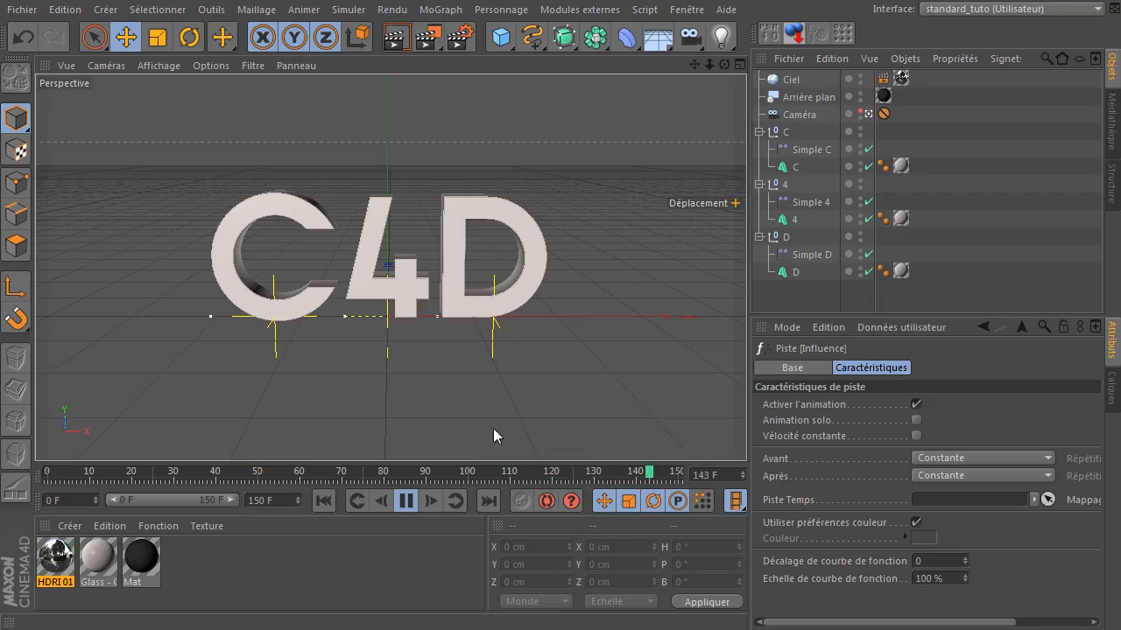
pyautogui.click(405, 502)
pyautogui.click(541, 474)
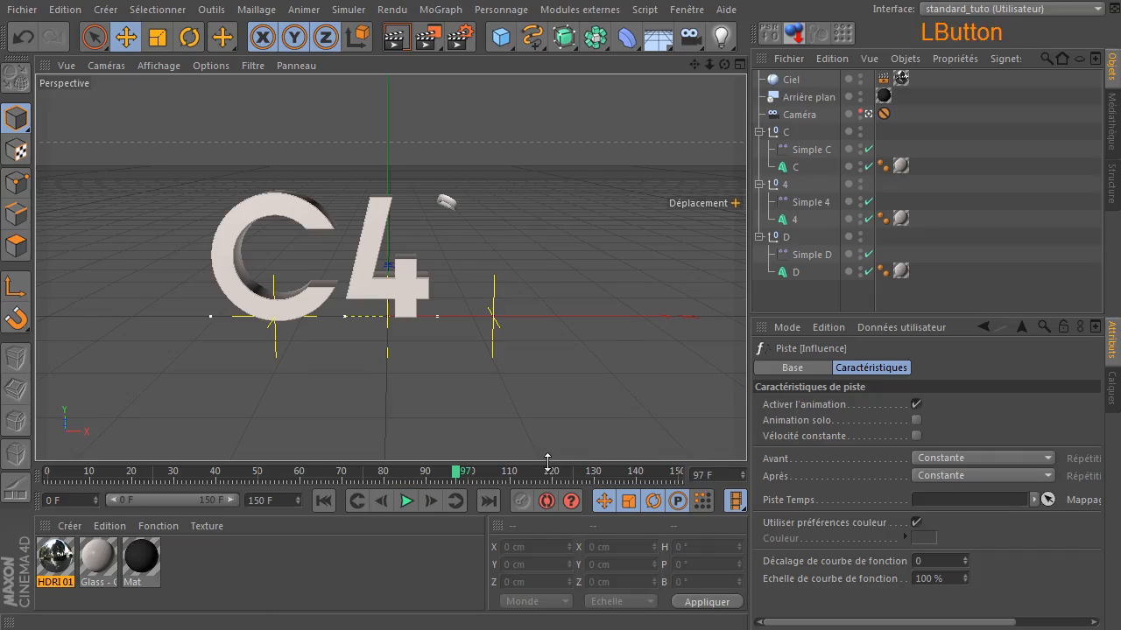
# - Reopen the timeline, deselect its tracks and switch it from key mode to F-curve mode
pyautogui.click(698, 12)
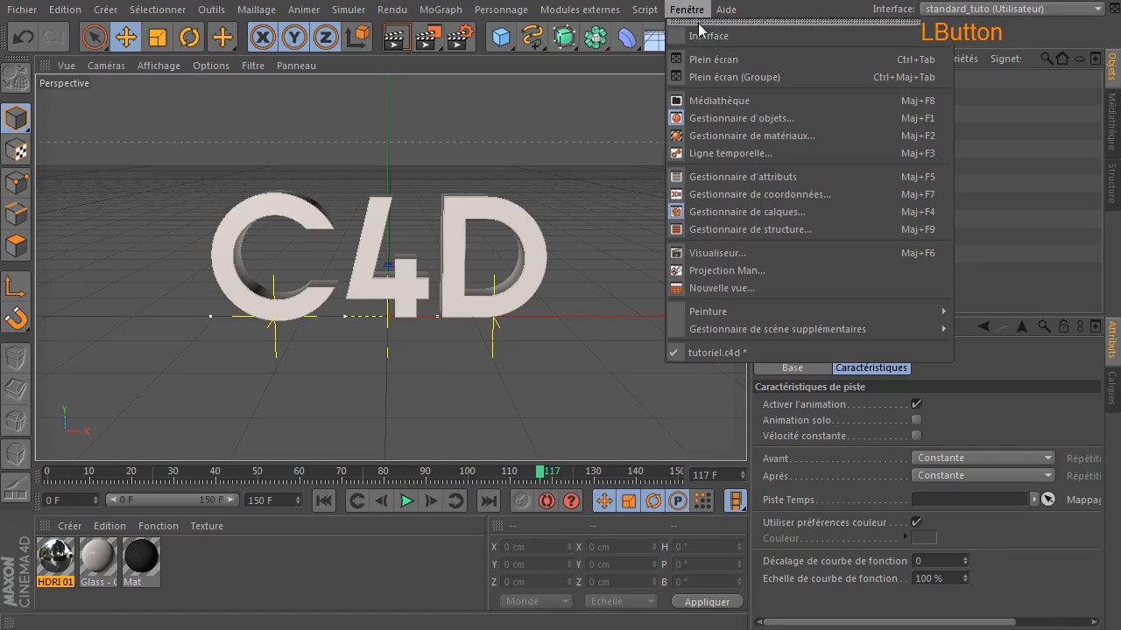
pyautogui.click(751, 152)
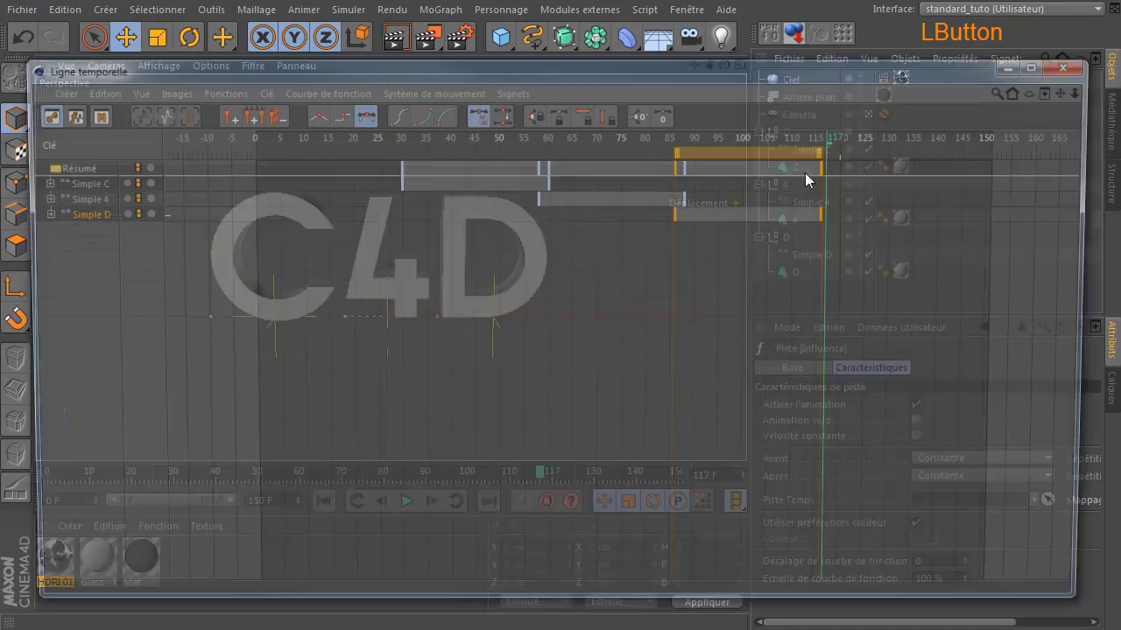
pyautogui.click(84, 335)
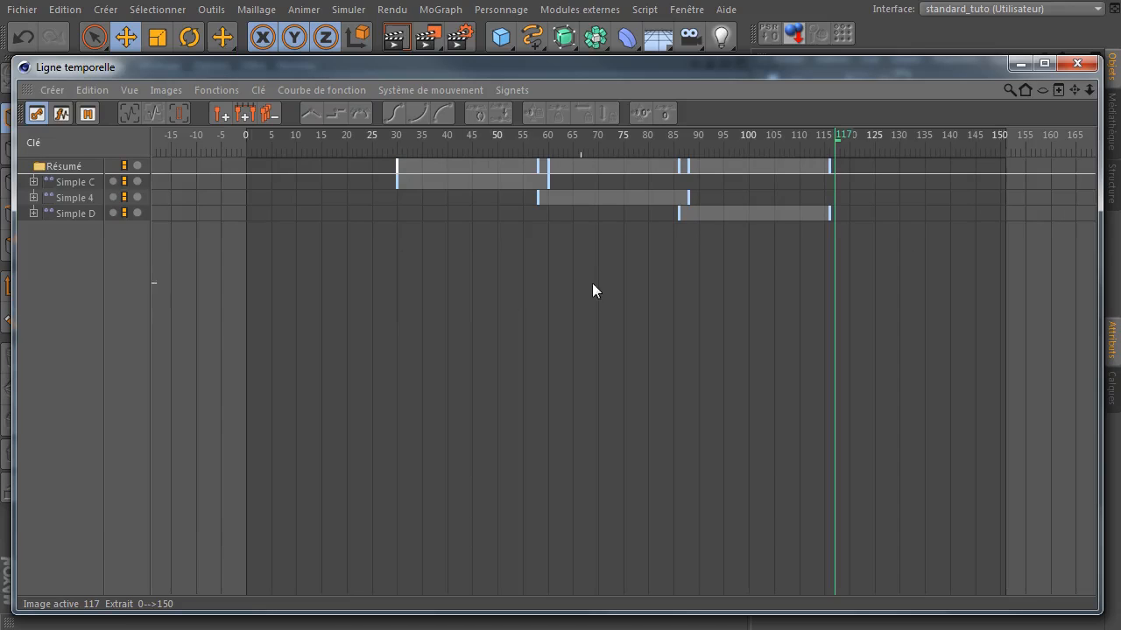
pyautogui.click(136, 89)
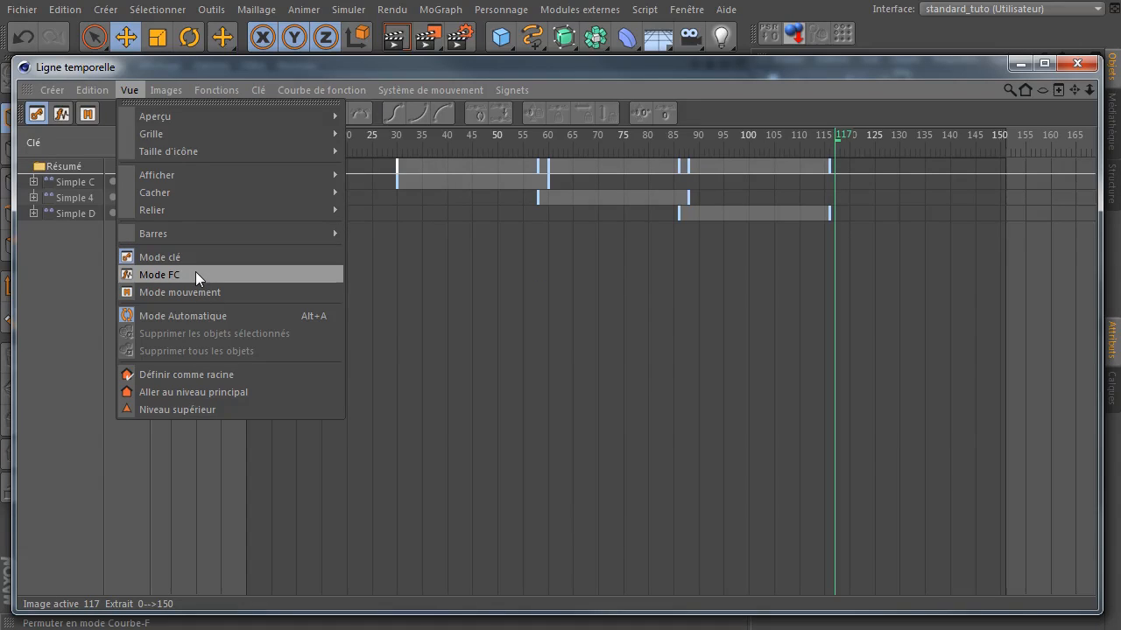
pyautogui.click(49, 348)
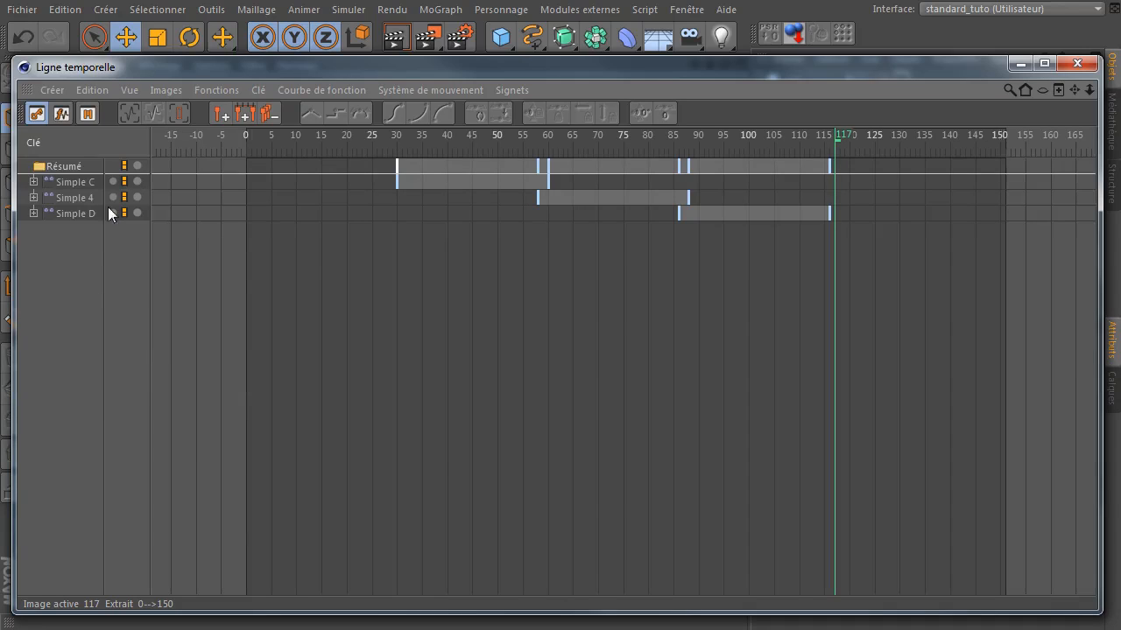
pyautogui.click(60, 114)
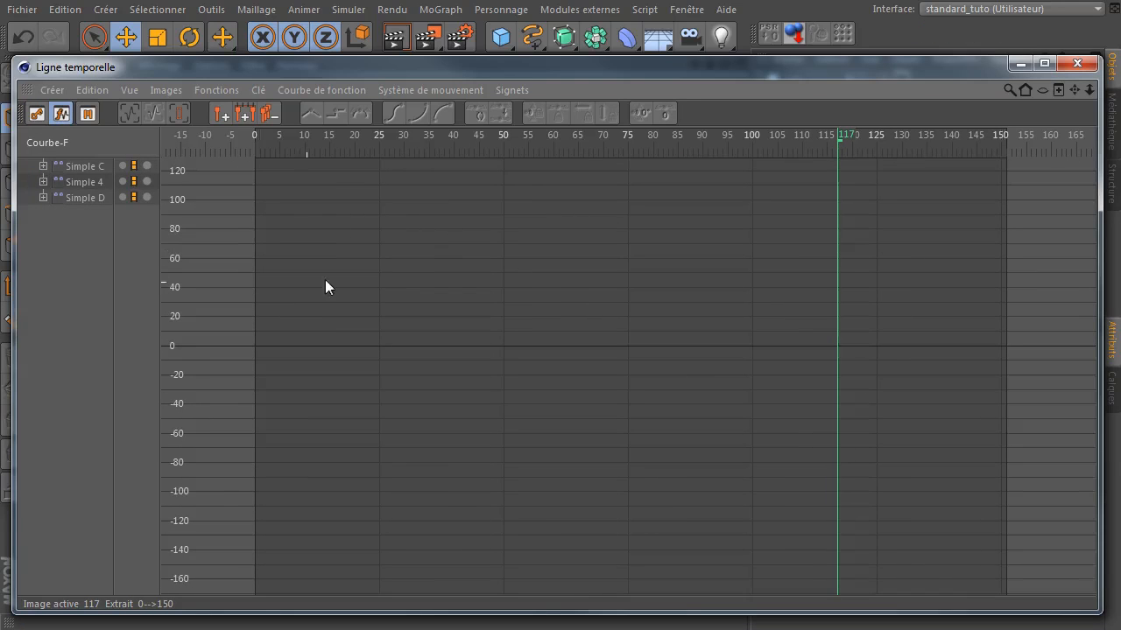
pyautogui.click(37, 116)
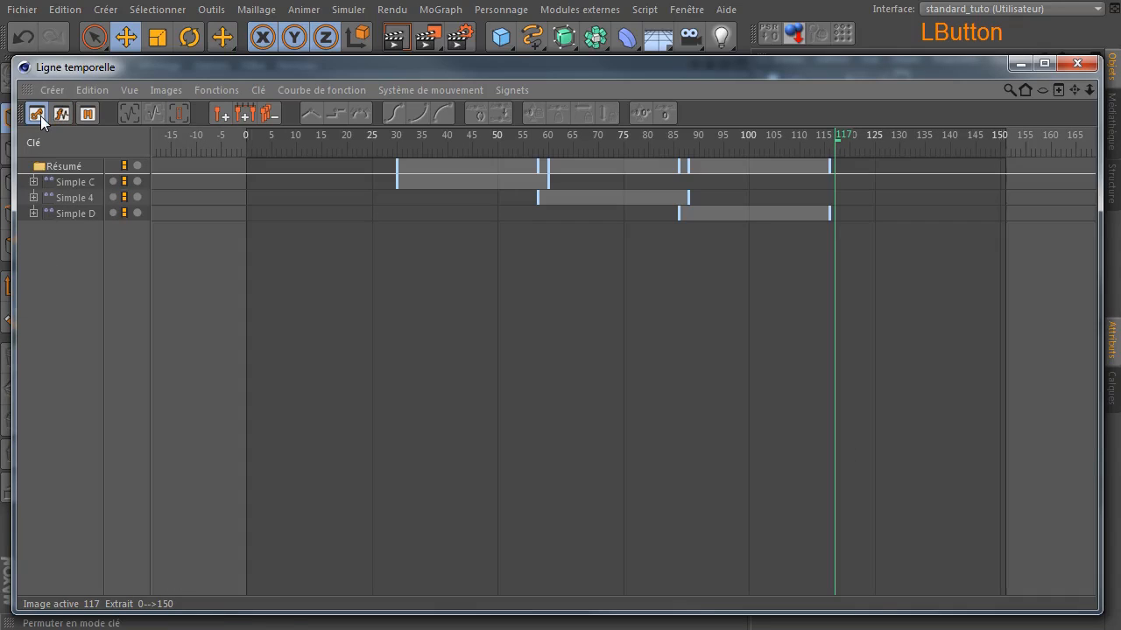
pyautogui.click(127, 90)
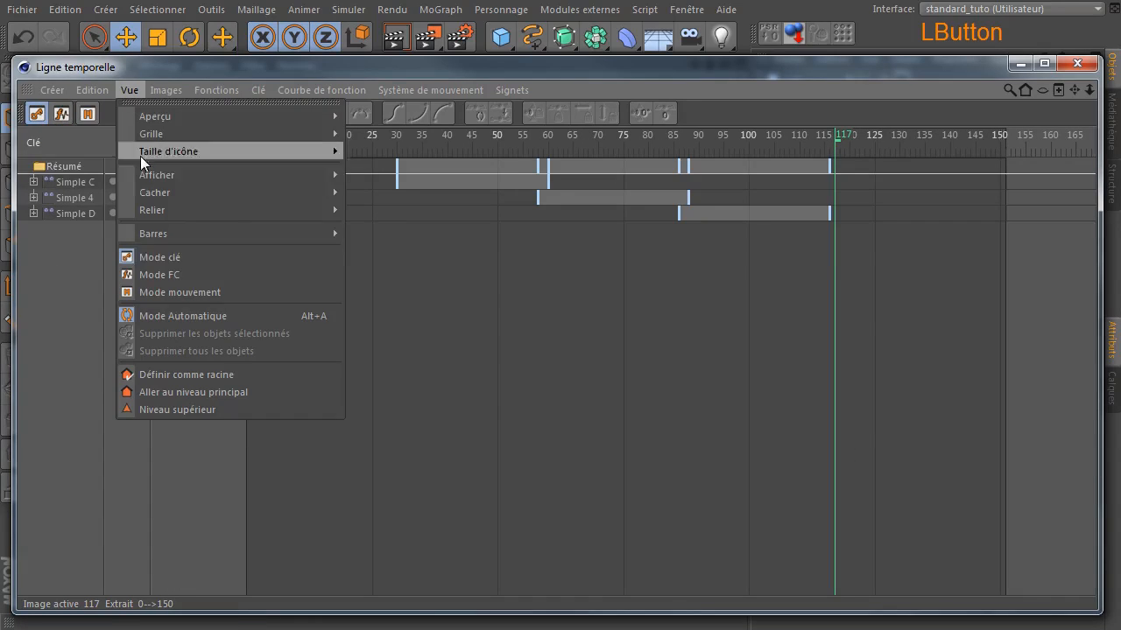
pyautogui.click(194, 276)
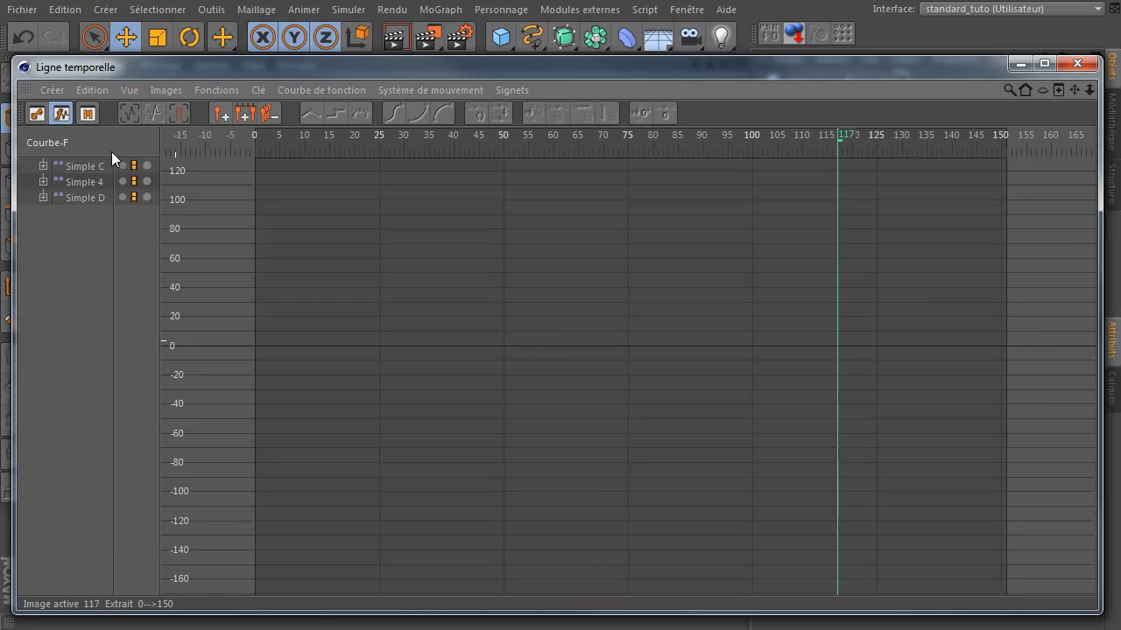
# - Display the F-curves of Simple C, Simple 4 and Simple D one at a time
pyautogui.click(90, 169)
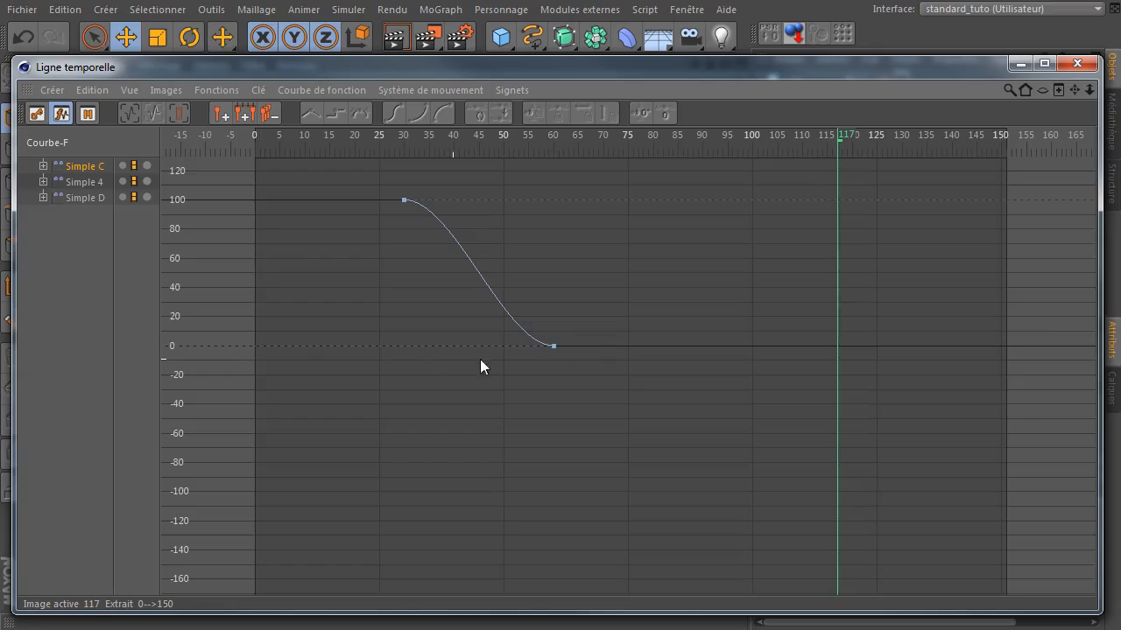
pyautogui.click(79, 182)
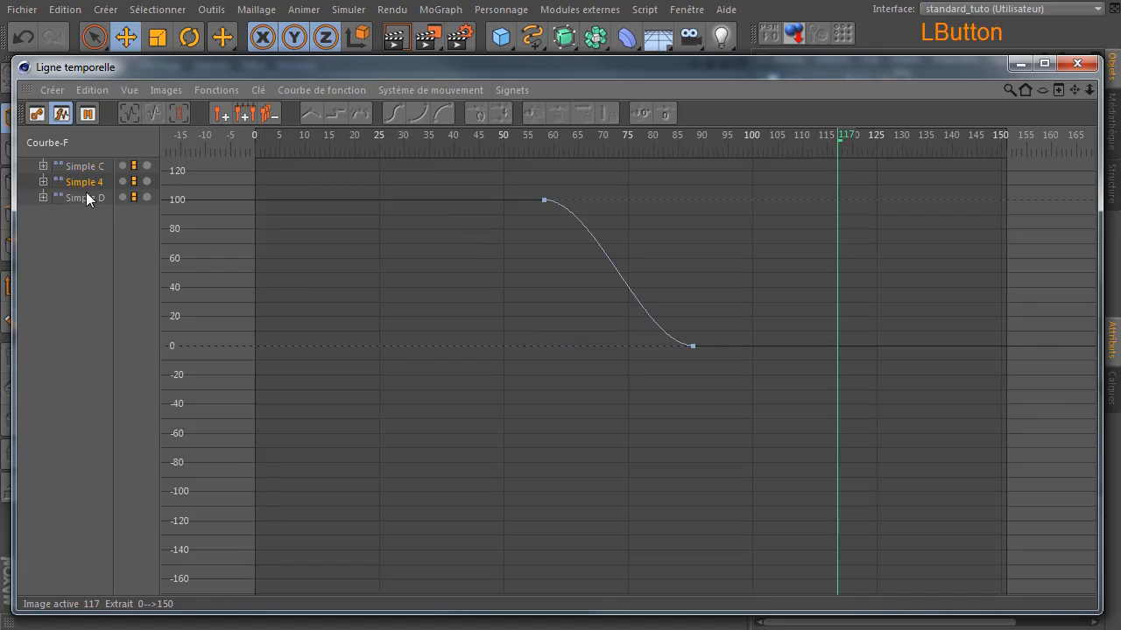
pyautogui.click(90, 198)
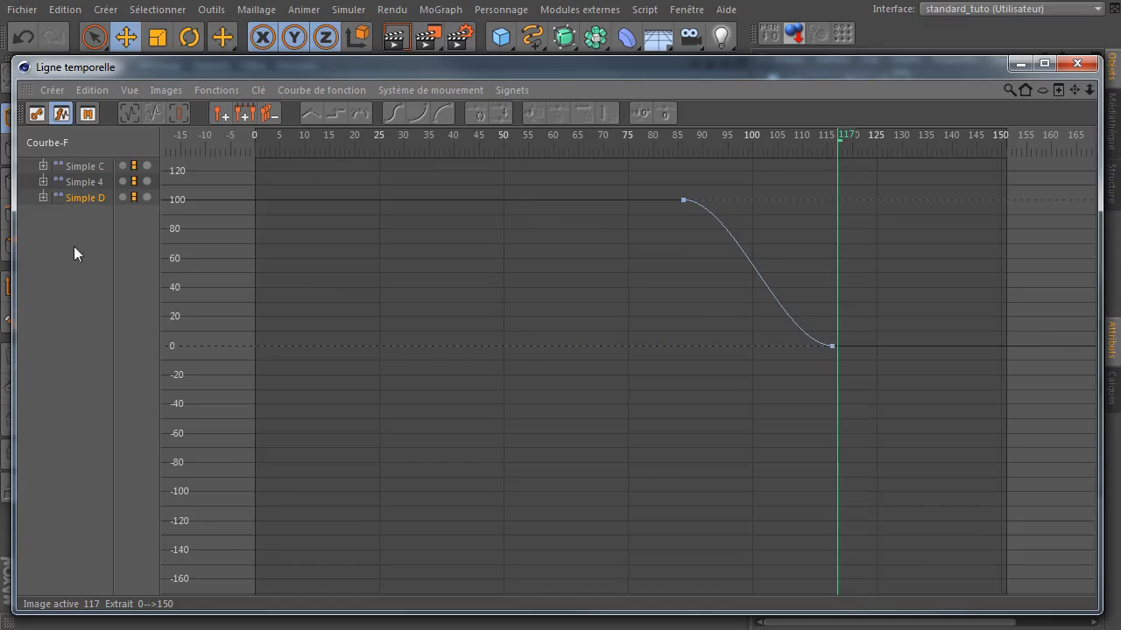
# - Set all keys on the Simple C, Simple 4 and Simple D curves to linear interpolation
pyautogui.moveTo(39, 260); pyautogui.dragTo(112, 160)
pyautogui.moveTo(330, 170); pyautogui.dragTo(871, 427)
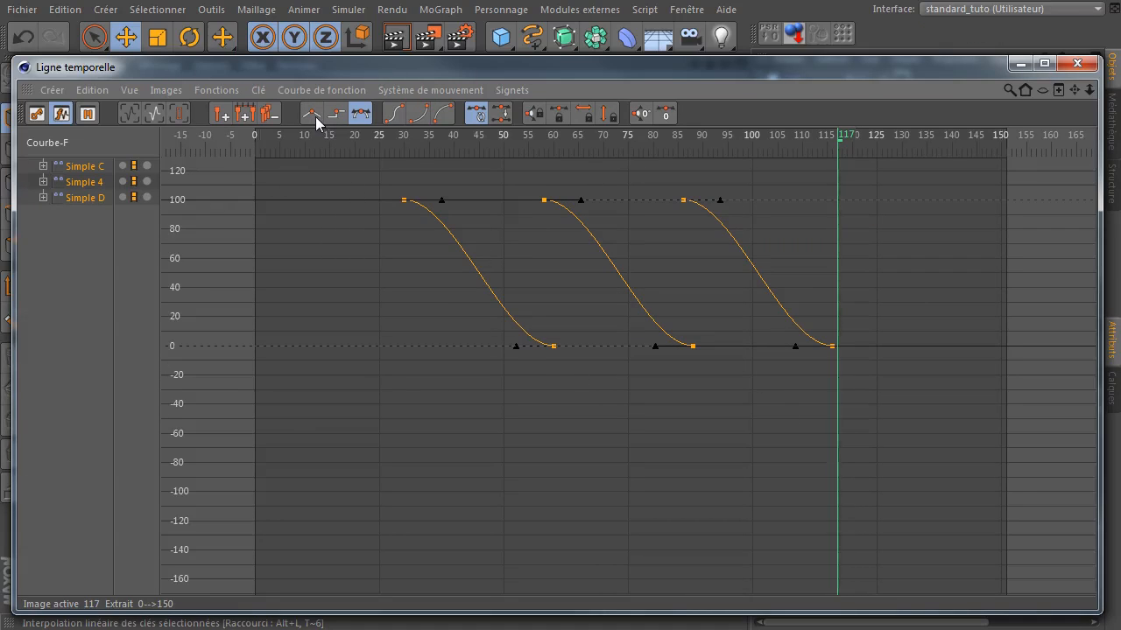
pyautogui.rightClick(526, 221)
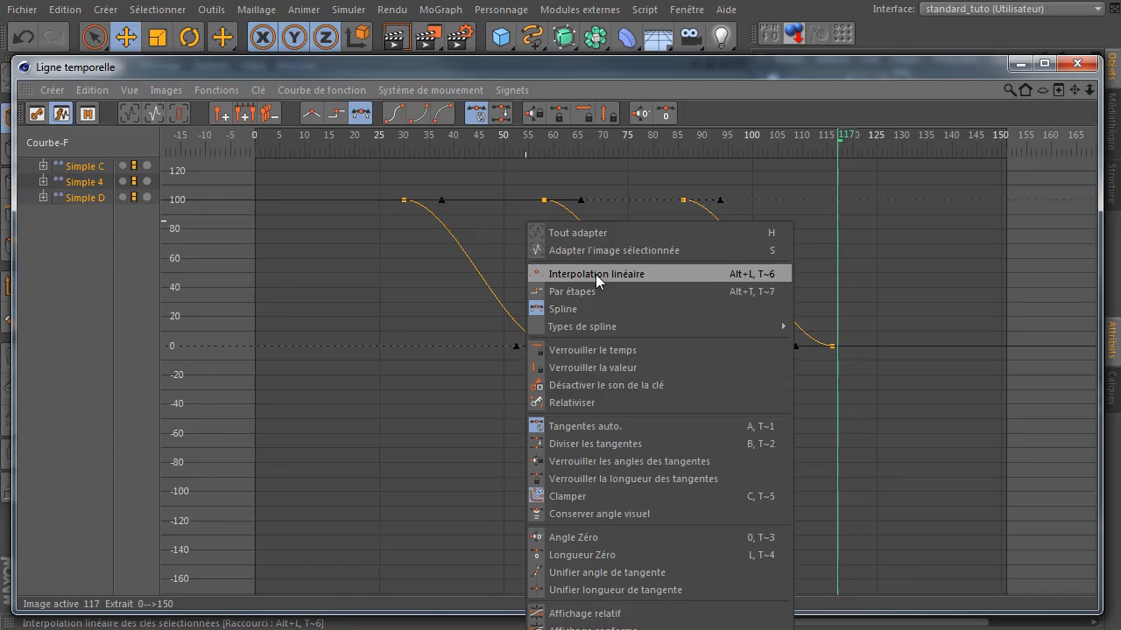
pyautogui.click(672, 273)
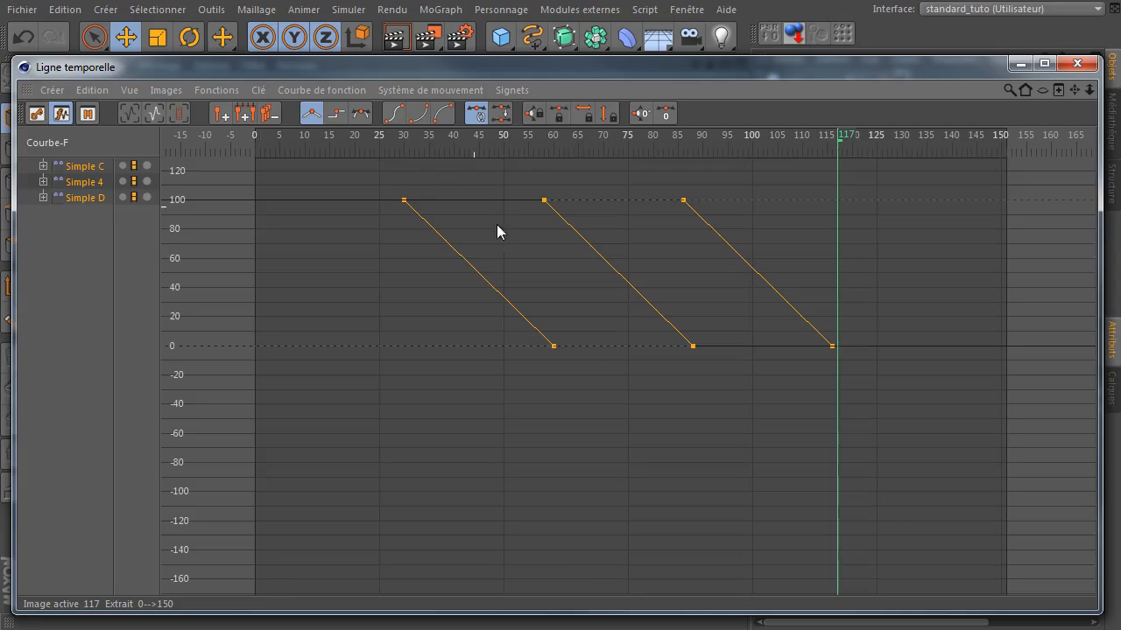
# - Deselect the effector curves, return the timeline to key mode and close it
pyautogui.click(347, 357)
pyautogui.click(73, 348)
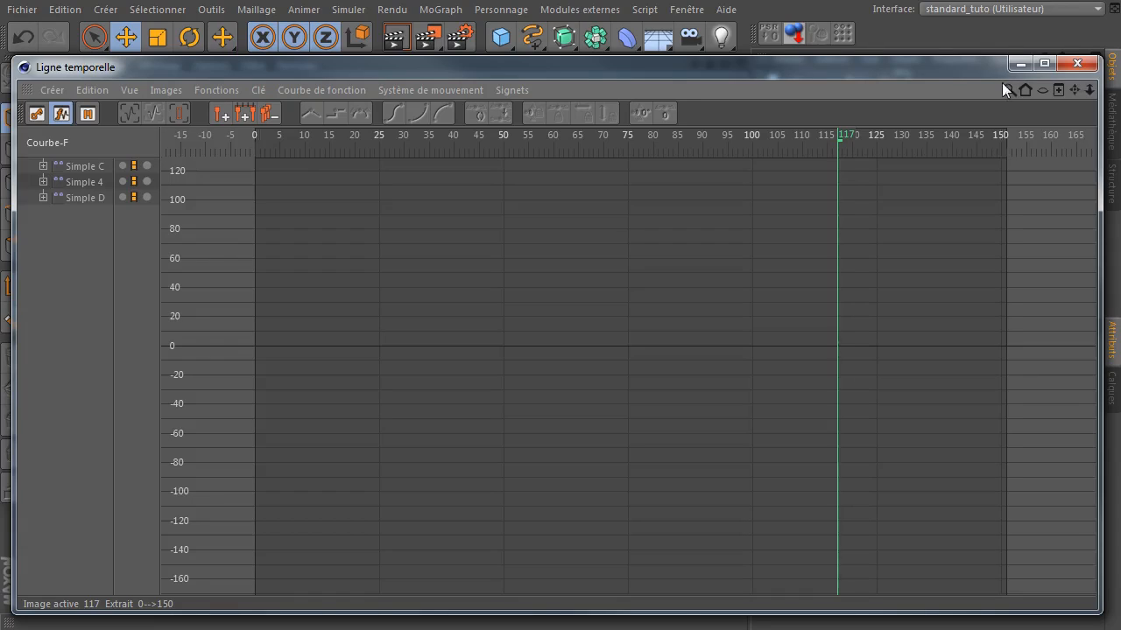
pyautogui.click(35, 116)
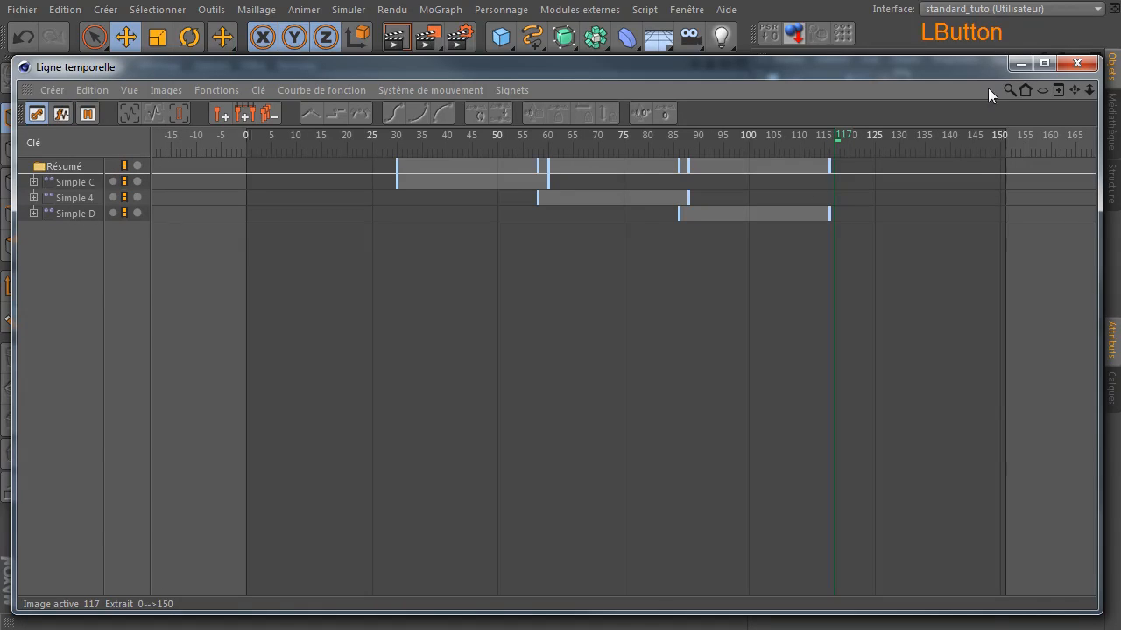
pyautogui.click(1077, 63)
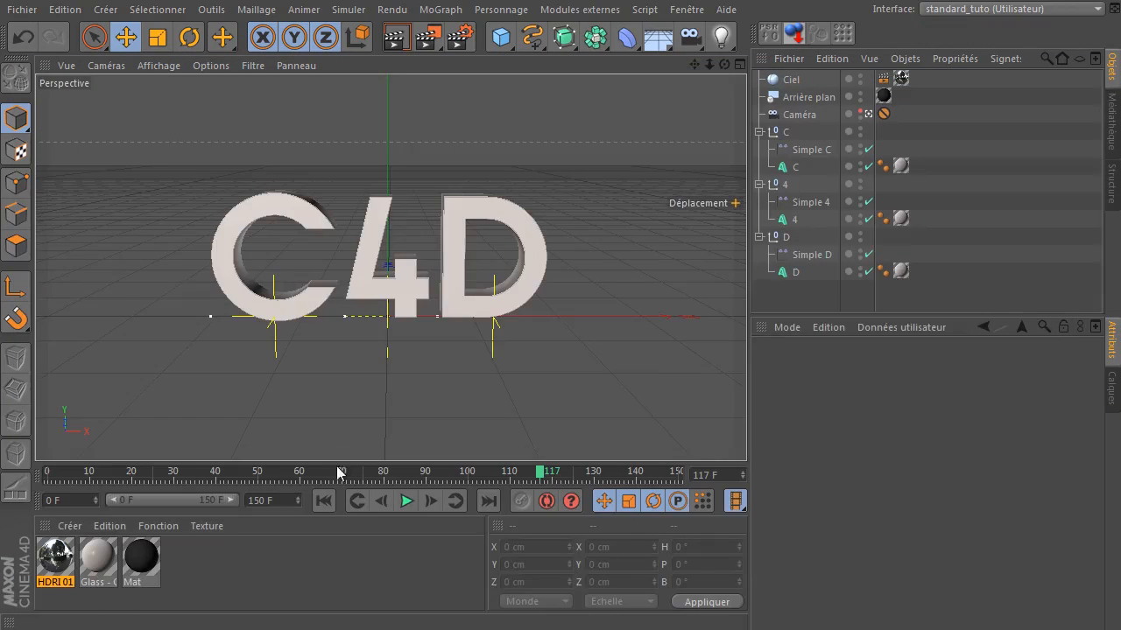
# - Play the letter animation from the start, stop it at frame 81 and render the view as a preview
pyautogui.click(323, 501)
pyautogui.click(406, 501)
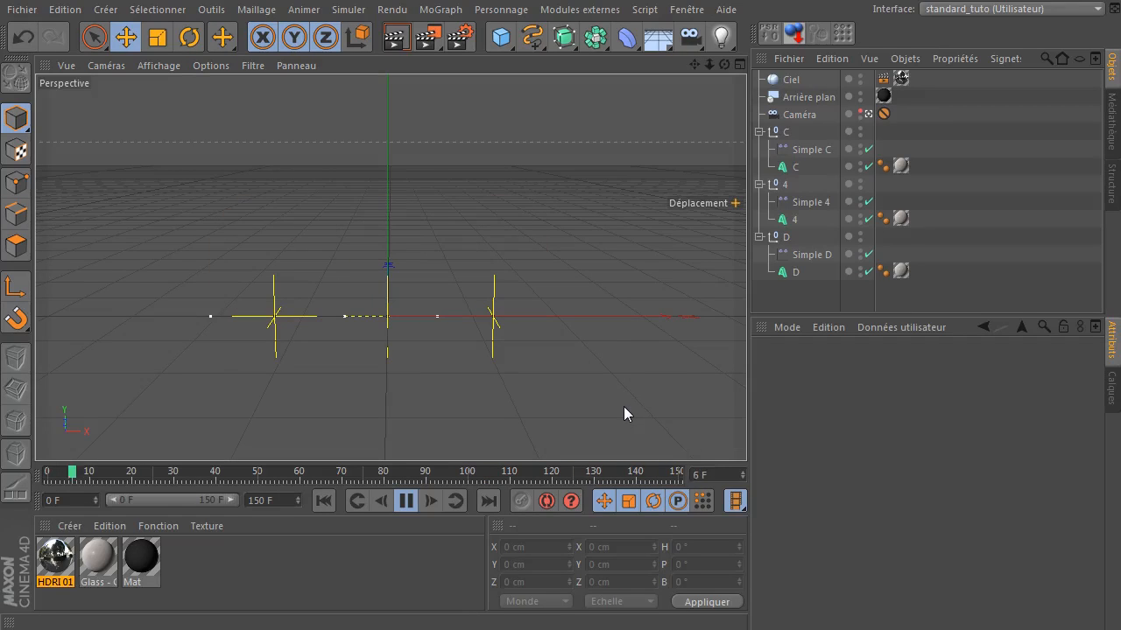
pyautogui.click(407, 508)
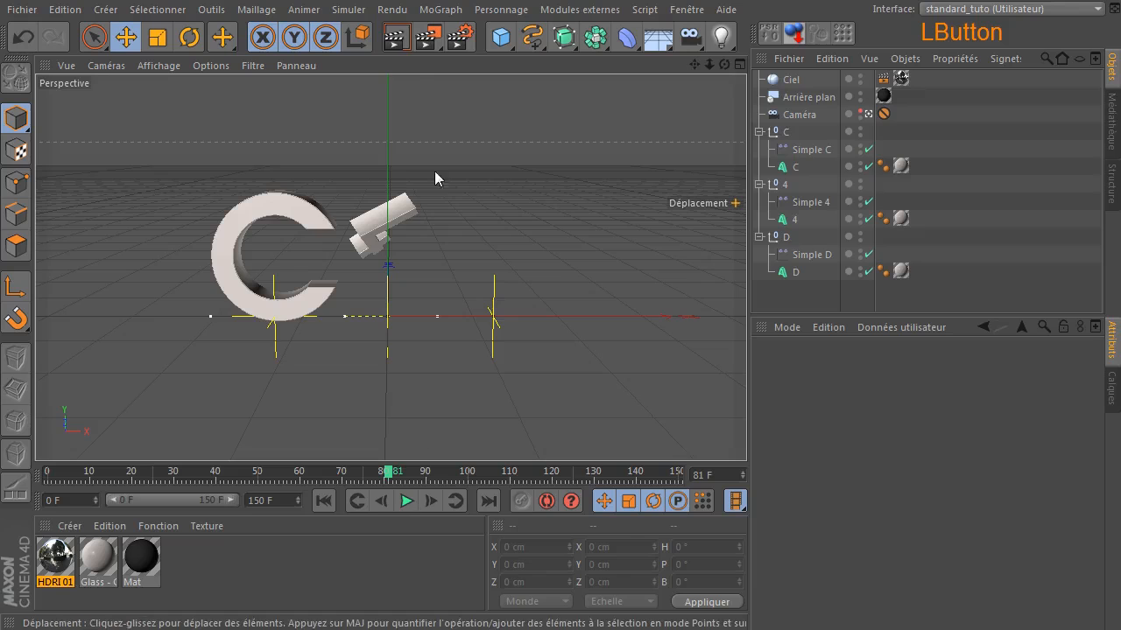
pyautogui.click(391, 40)
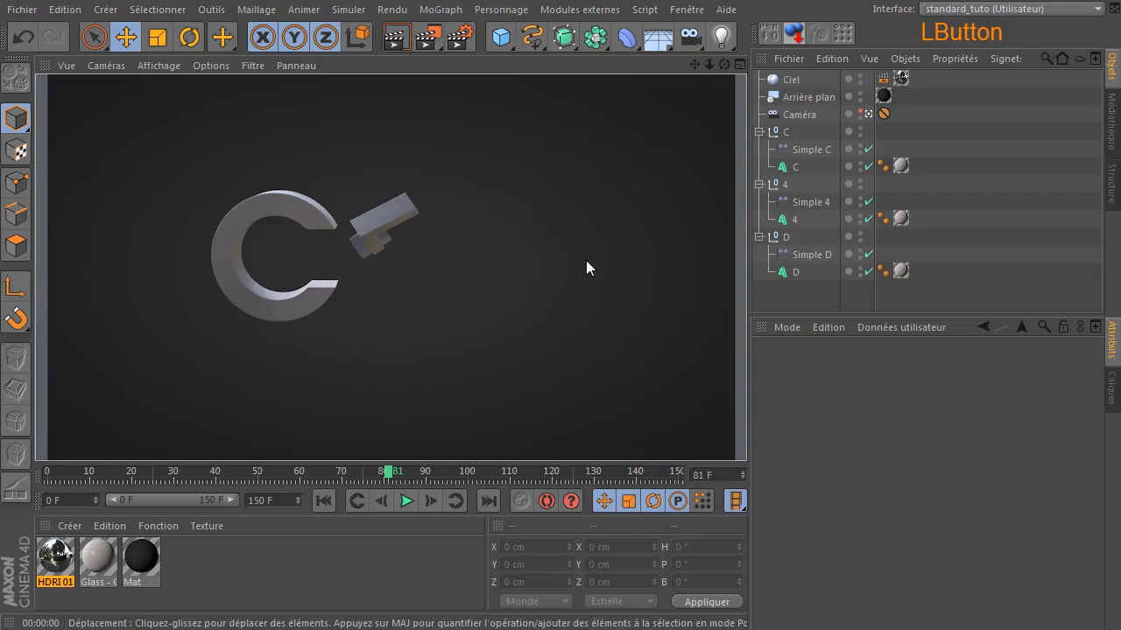
# - Resume playback, preview the rendered view at frame 116, and play on to frame 127
pyautogui.click(408, 501)
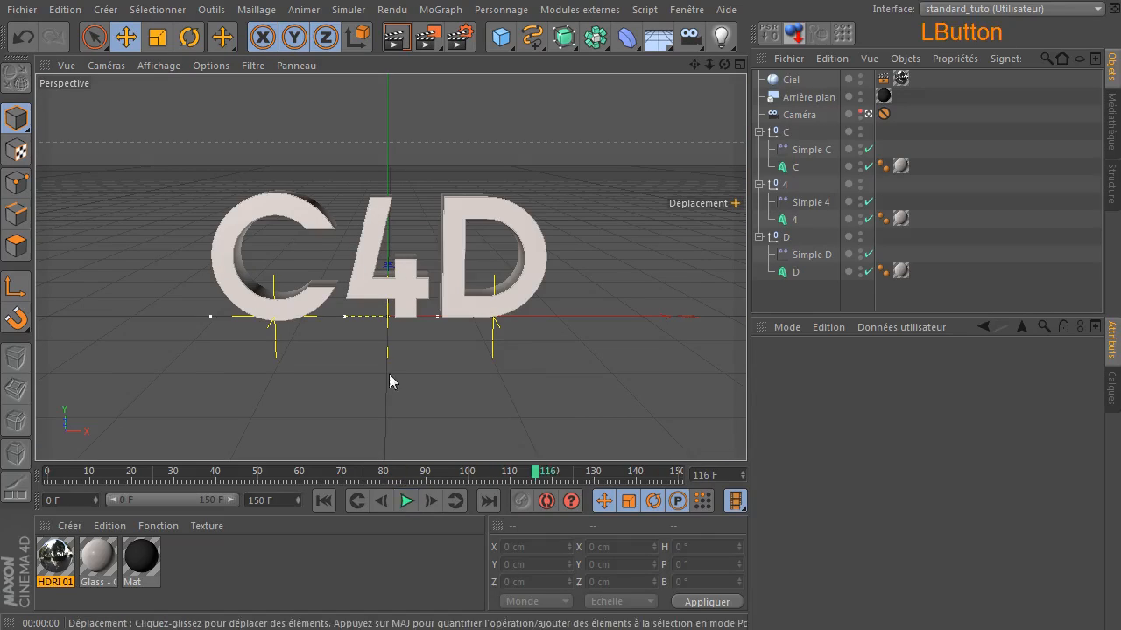
pyautogui.click(395, 41)
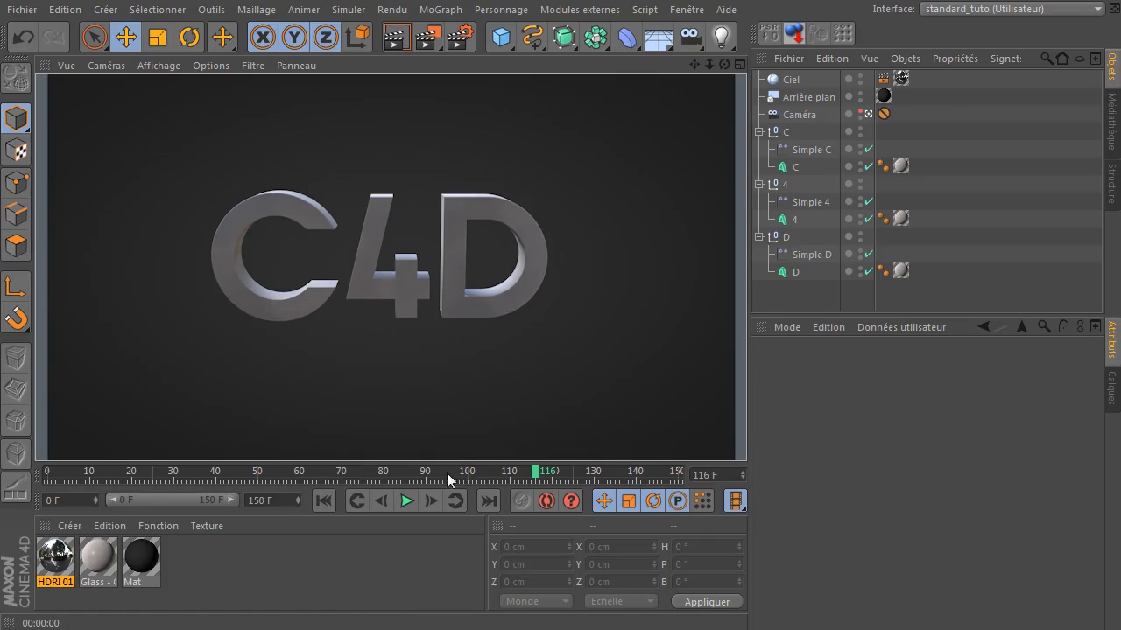
pyautogui.click(406, 501)
pyautogui.click(406, 501)
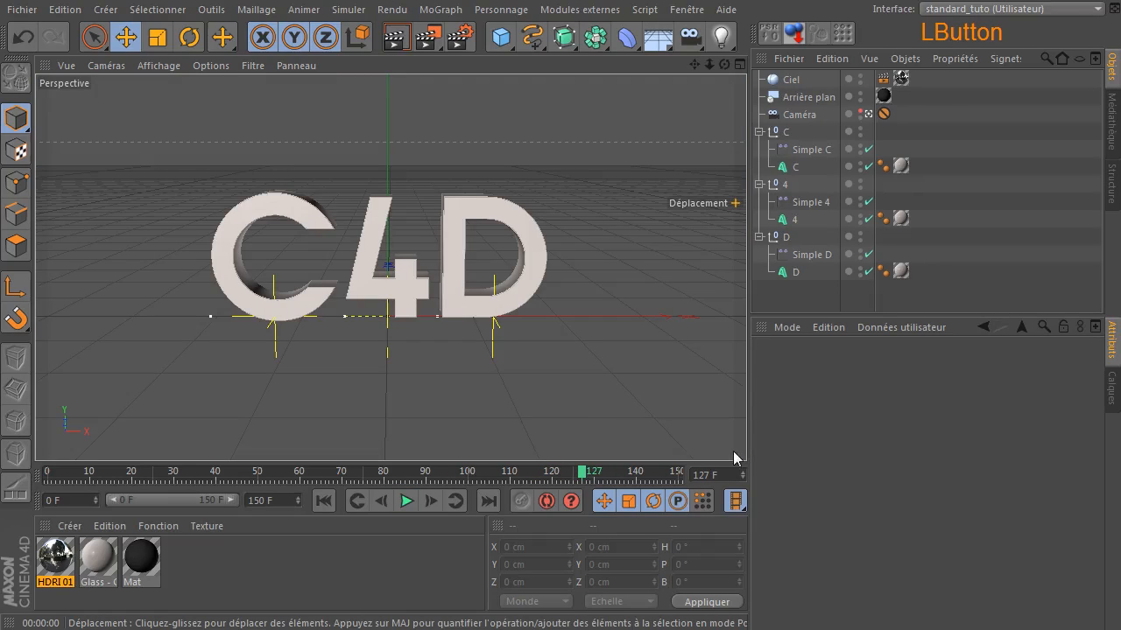
# - Check the save options of the animation render settings, including output path and file format
pyautogui.click(461, 38)
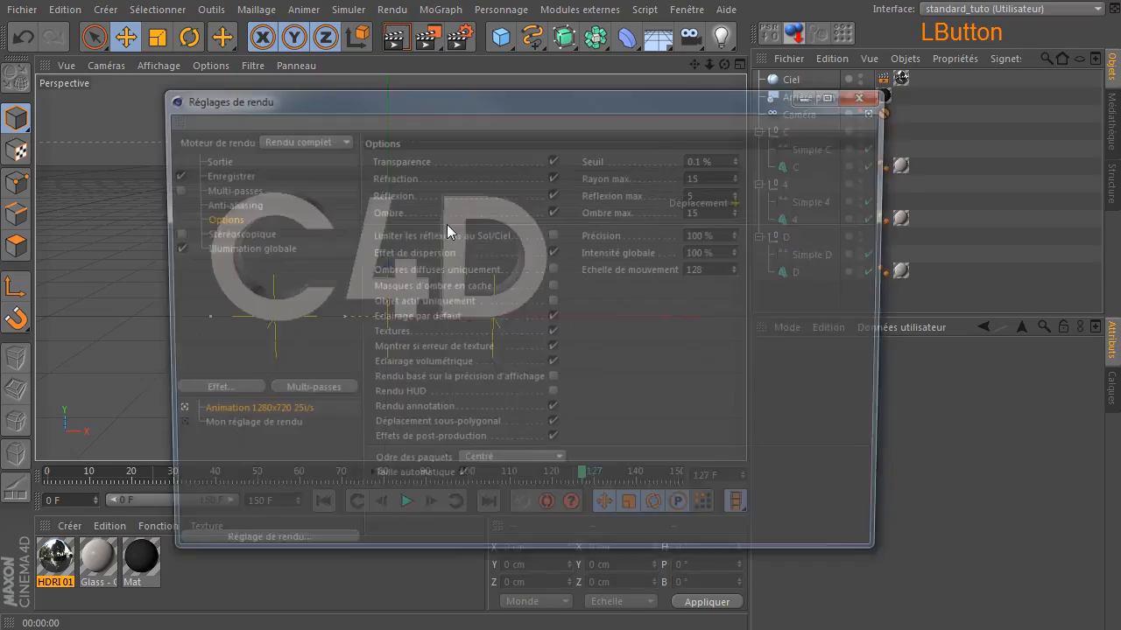
pyautogui.click(221, 174)
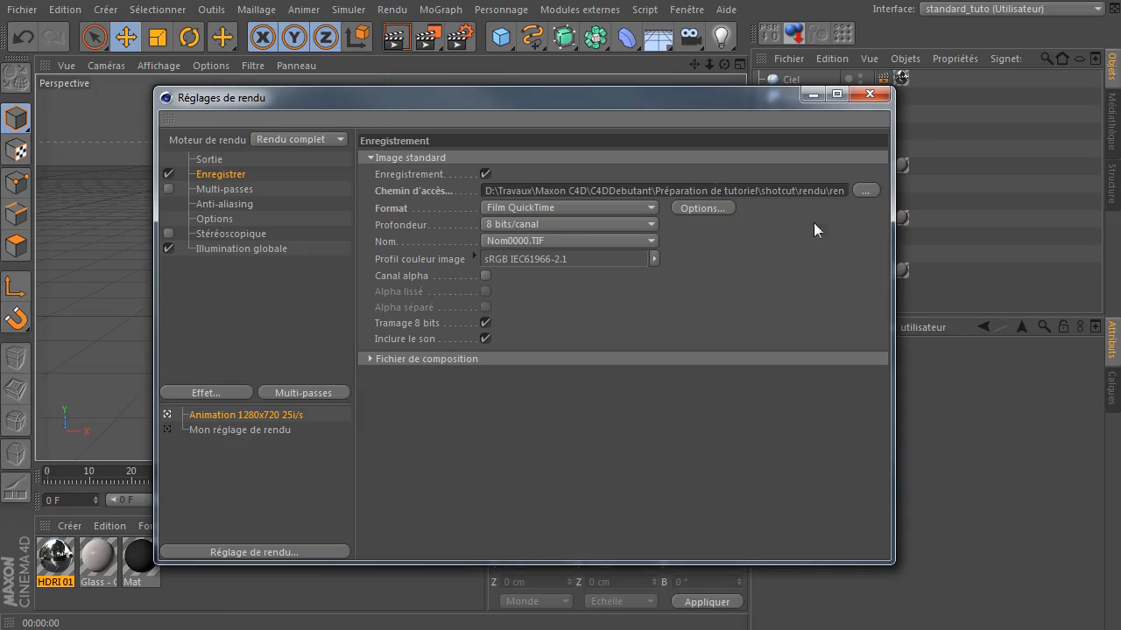
pyautogui.click(868, 95)
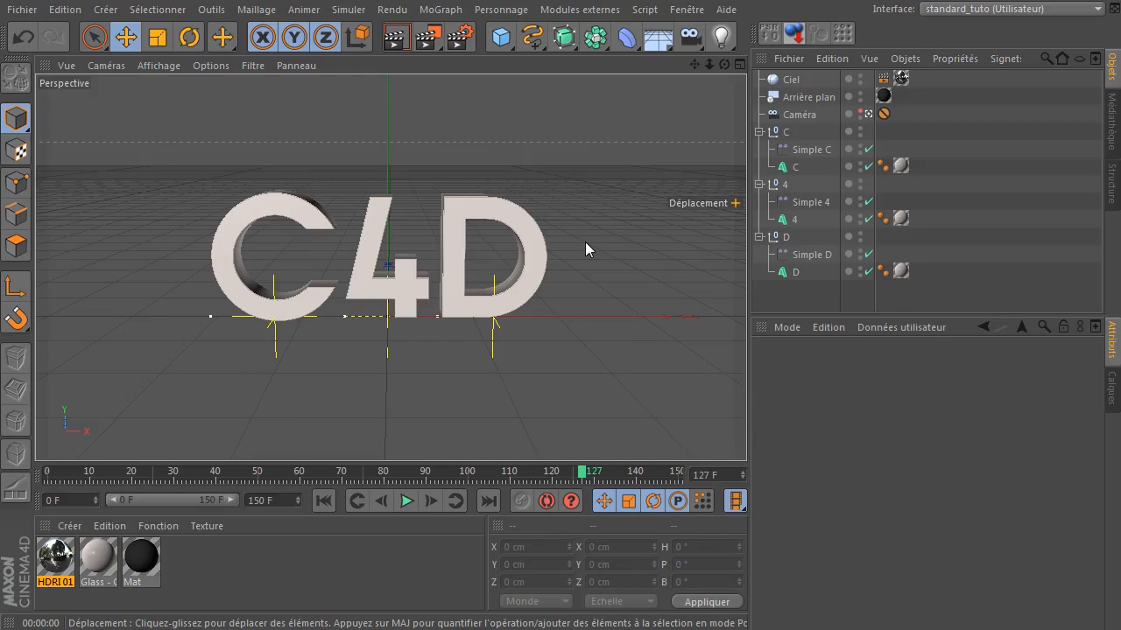
# - Save an incremental version of the project and render the animation to the picture viewer
pyautogui.click(20, 10)
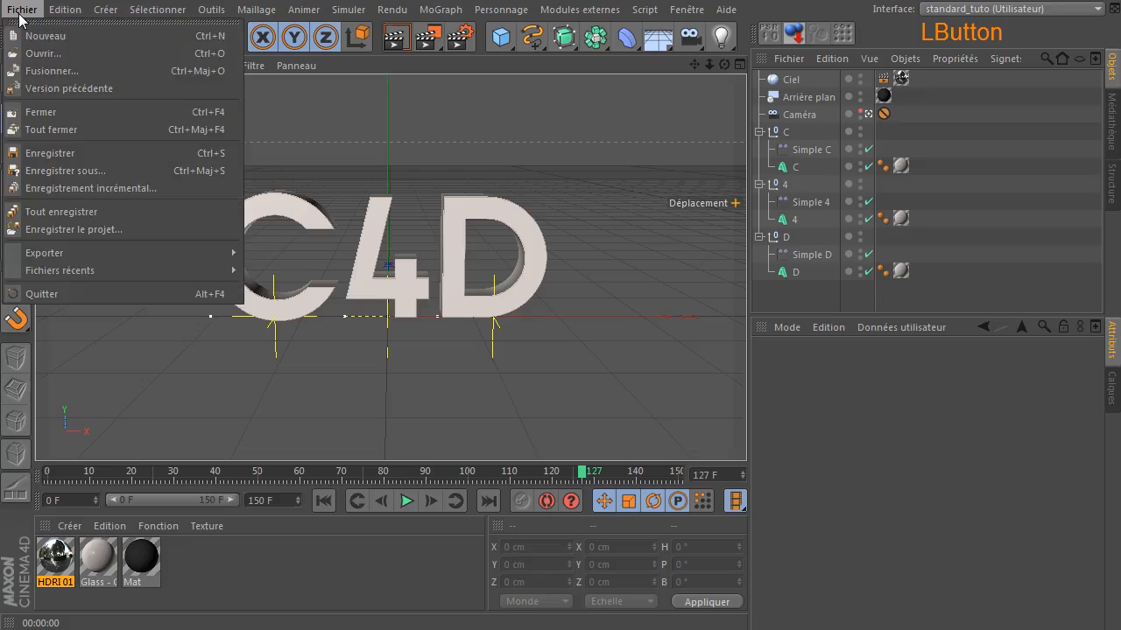
pyautogui.click(60, 191)
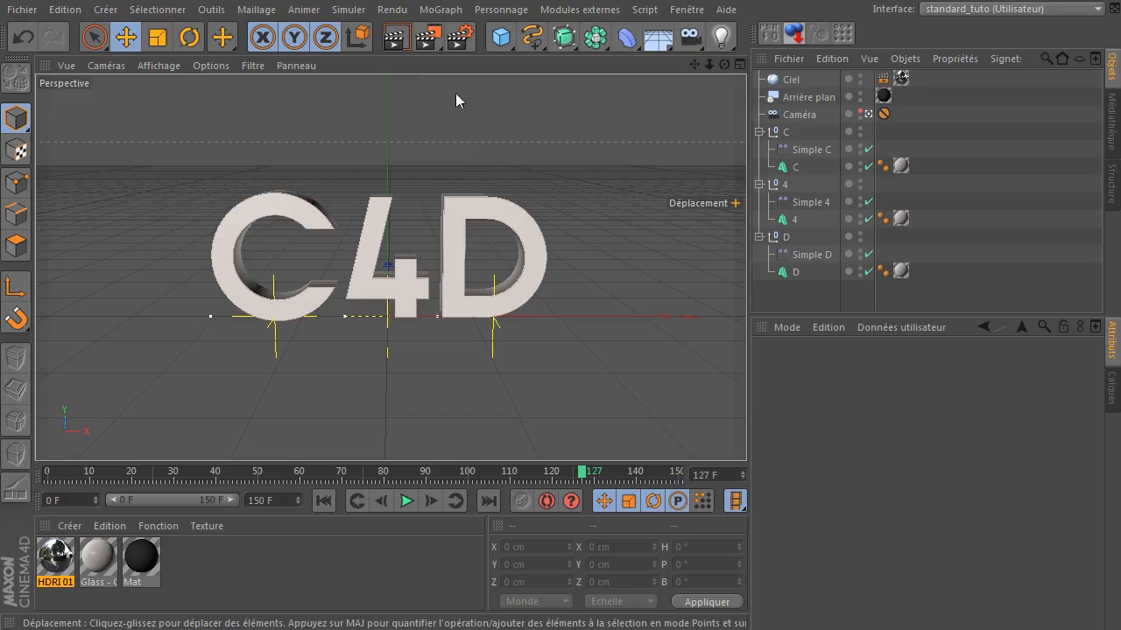
pyautogui.click(424, 44)
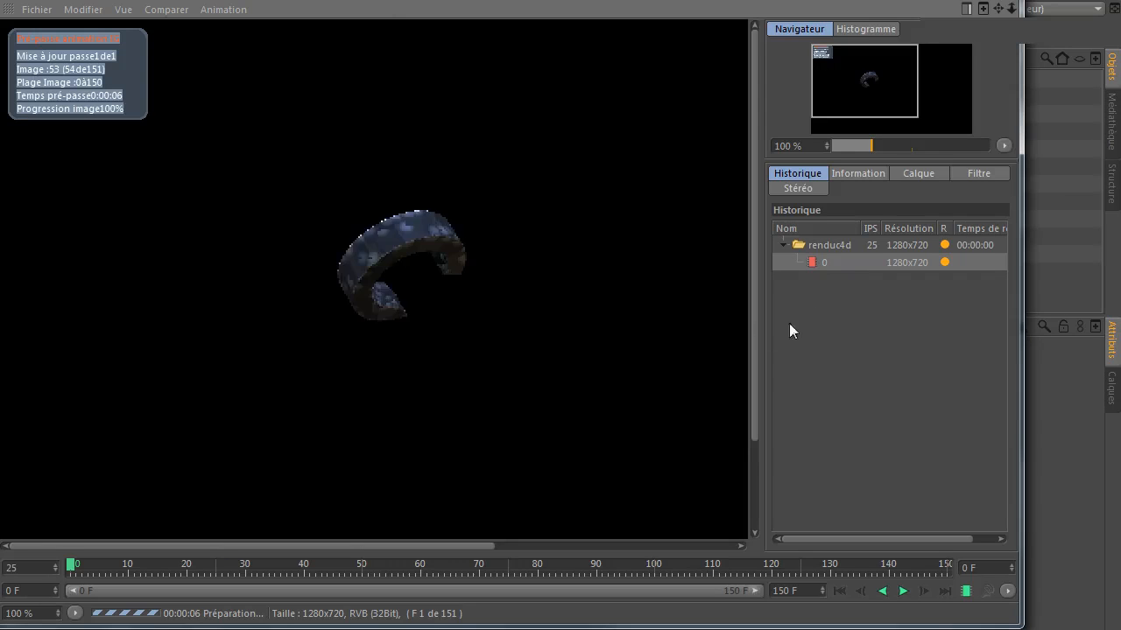
# - Collapse the renduc4d history entry, zoom the render out to 64 % and reposition and shrink the viewer window
pyautogui.click(810, 249)
pyautogui.click(783, 245)
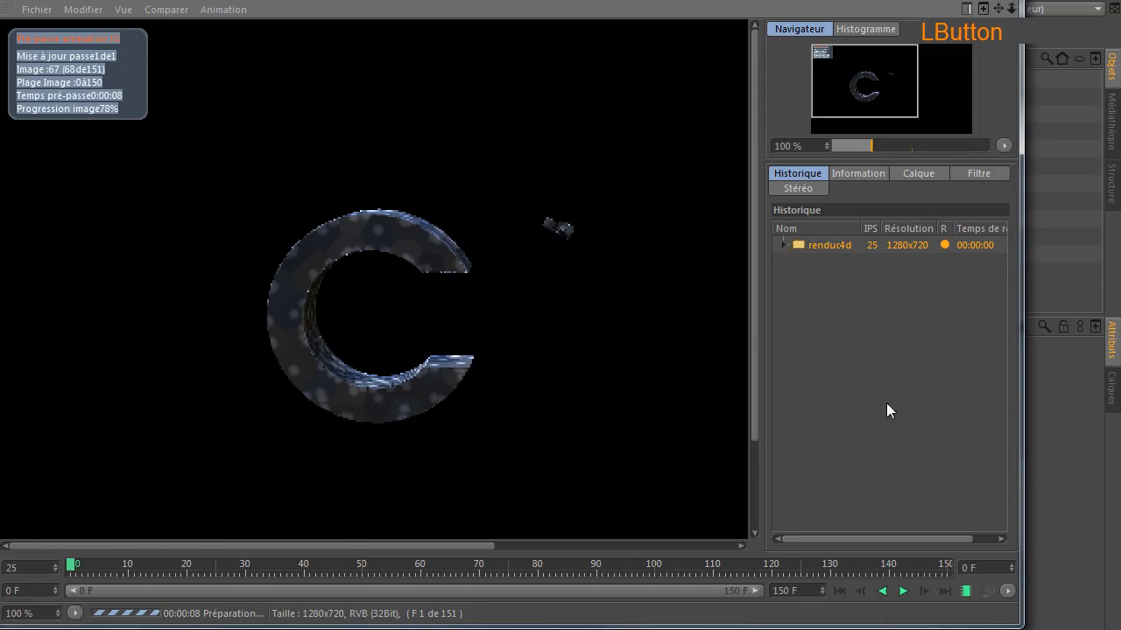
pyautogui.click(930, 595)
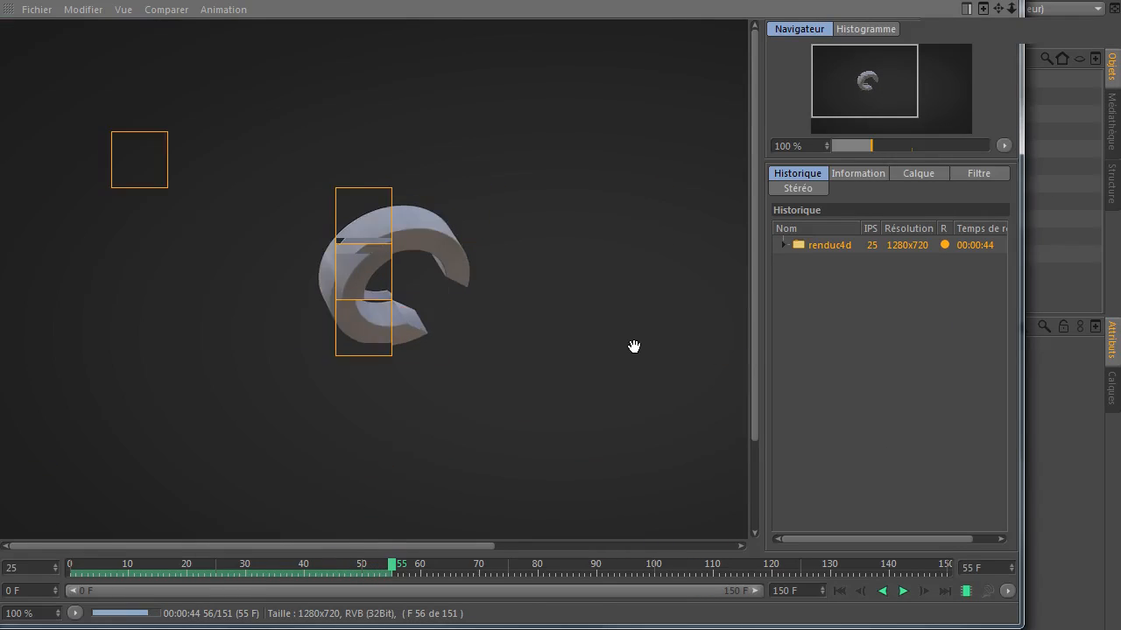
pyautogui.click(753, 355)
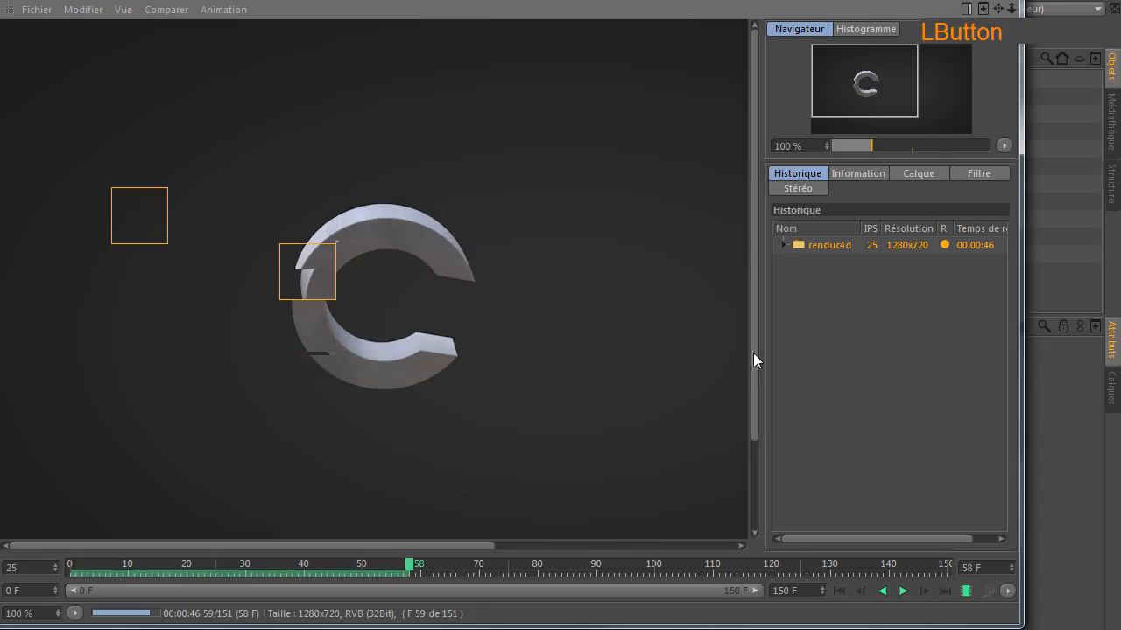
pyautogui.scroll(-2, 629, 354)
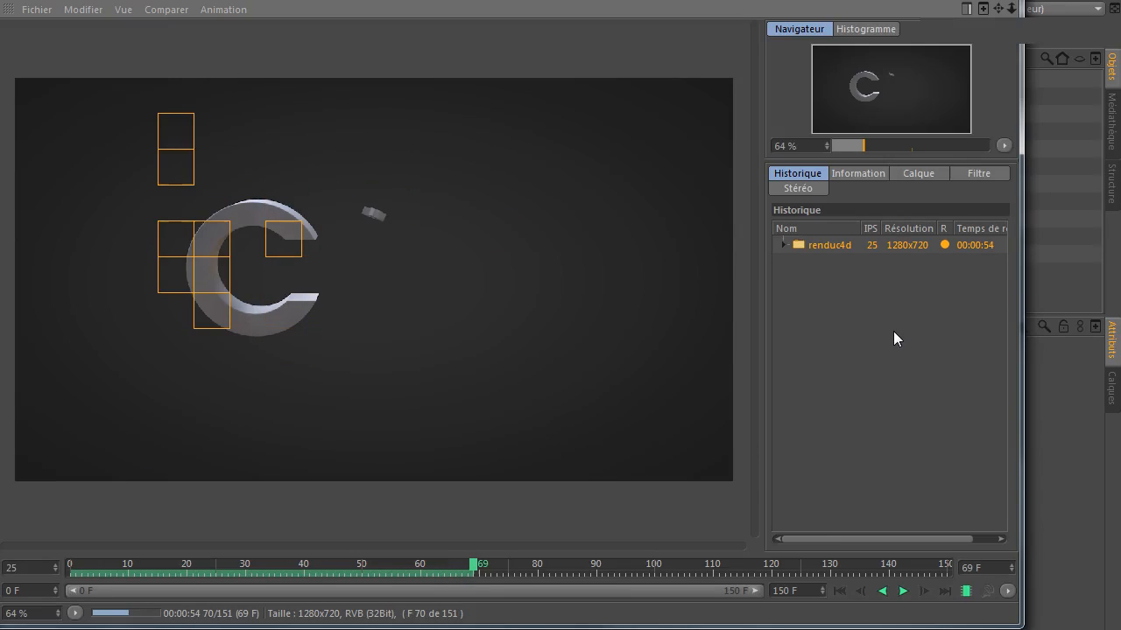
pyautogui.moveTo(700, 0); pyautogui.dragTo(739, 68)
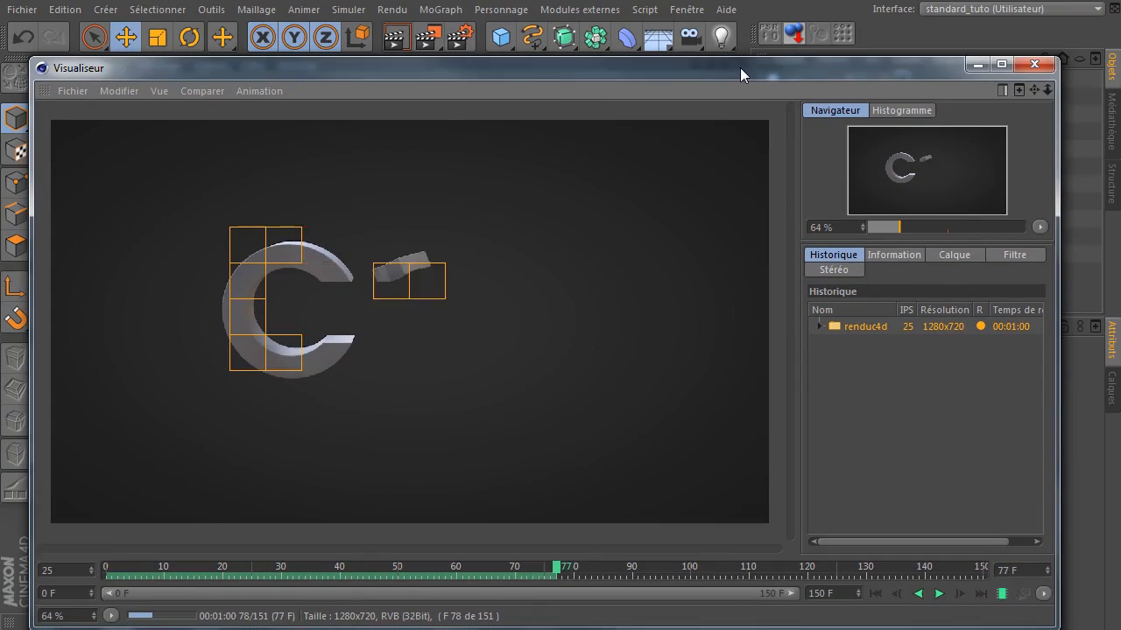
pyautogui.moveTo(1040, 624); pyautogui.dragTo(1041, 610)
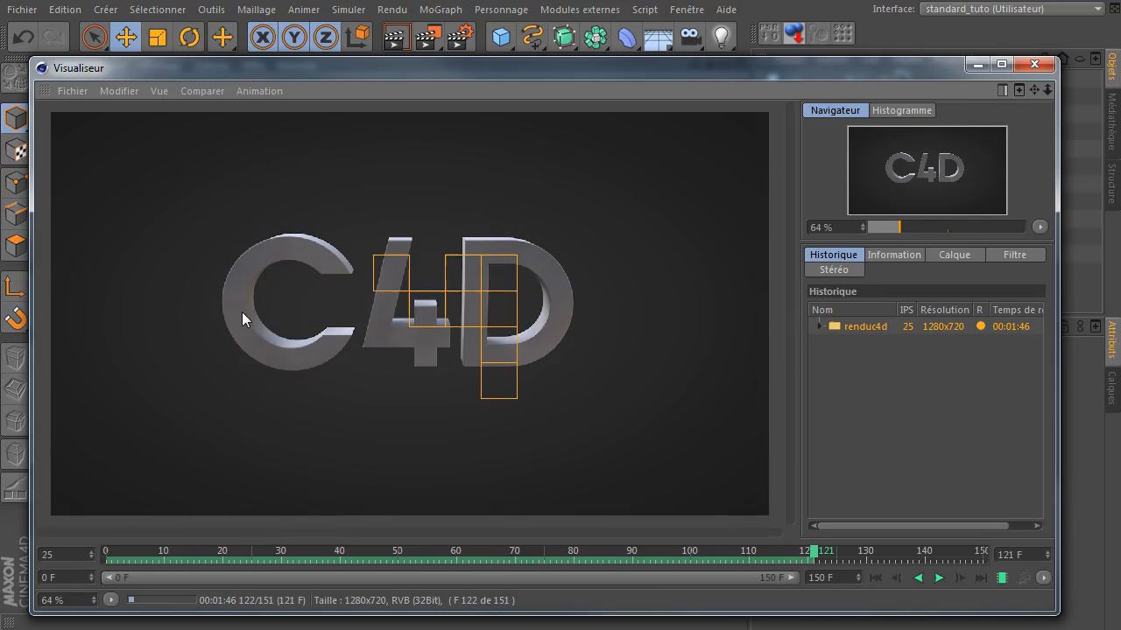
# - Play back the rendered frames in the picture viewer during and after the render, and stop playback
pyautogui.click(940, 579)
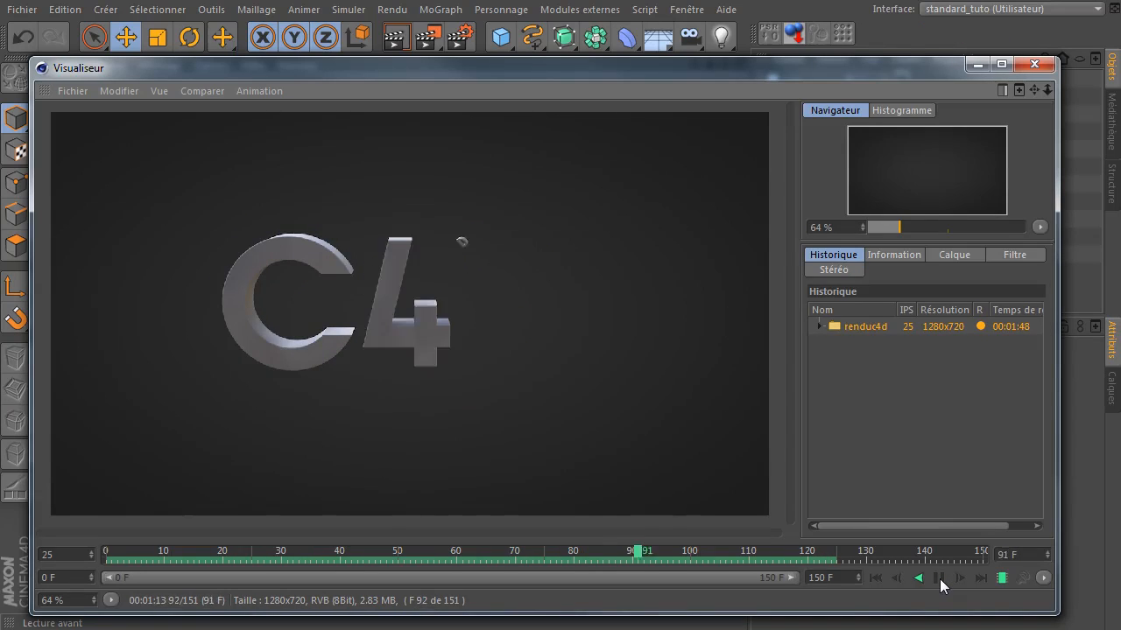
pyautogui.click(940, 578)
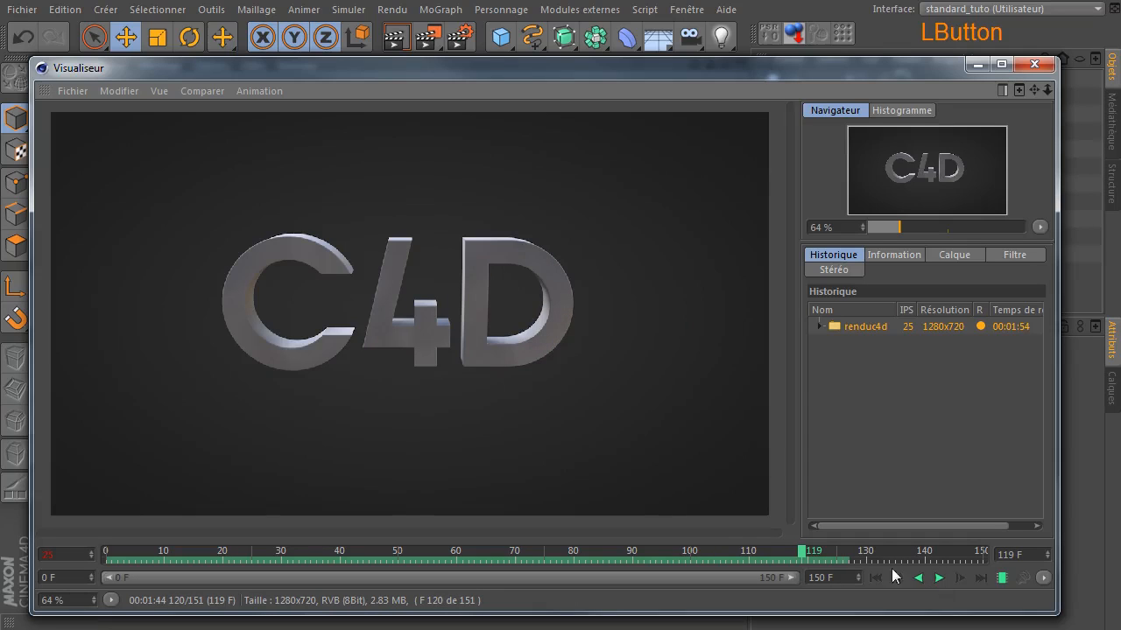
pyautogui.click(980, 579)
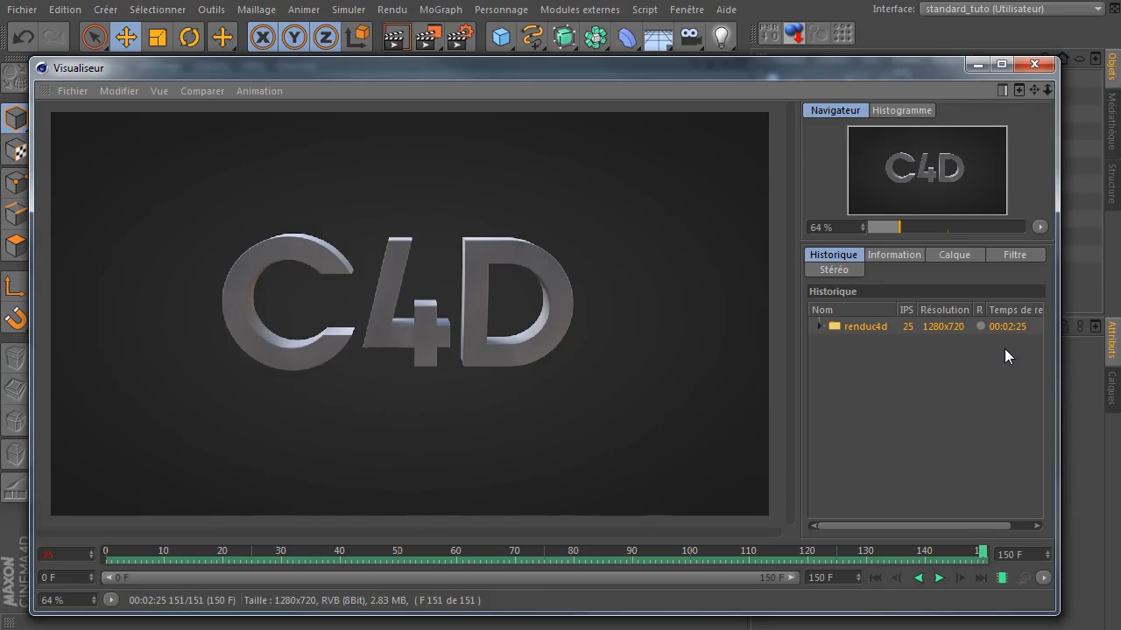
pyautogui.click(938, 577)
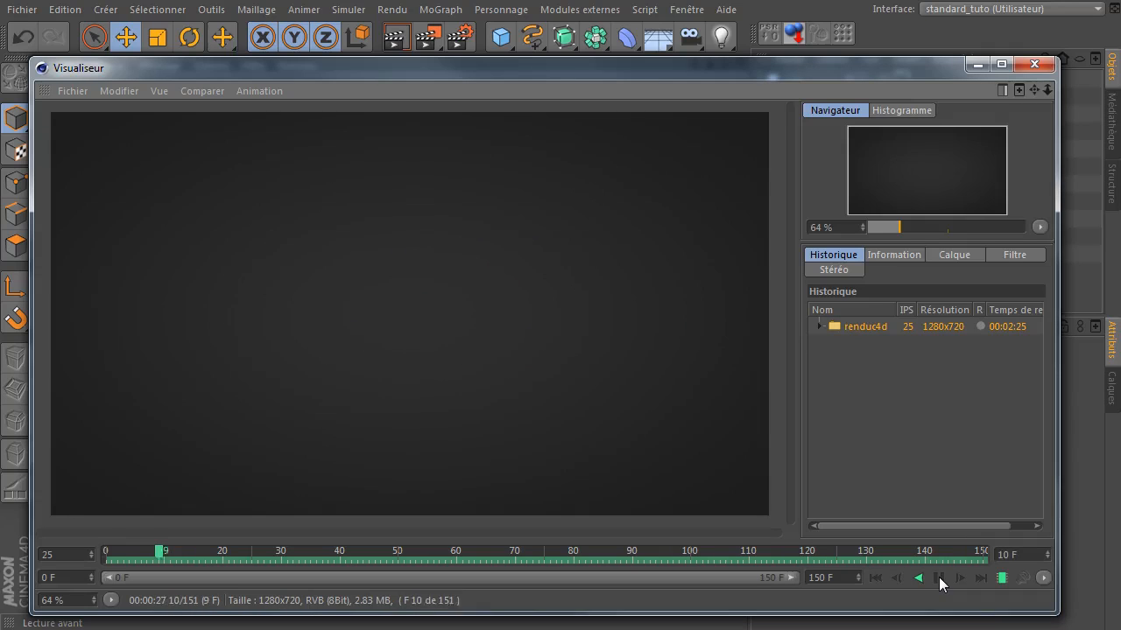
pyautogui.click(938, 578)
pyautogui.click(988, 447)
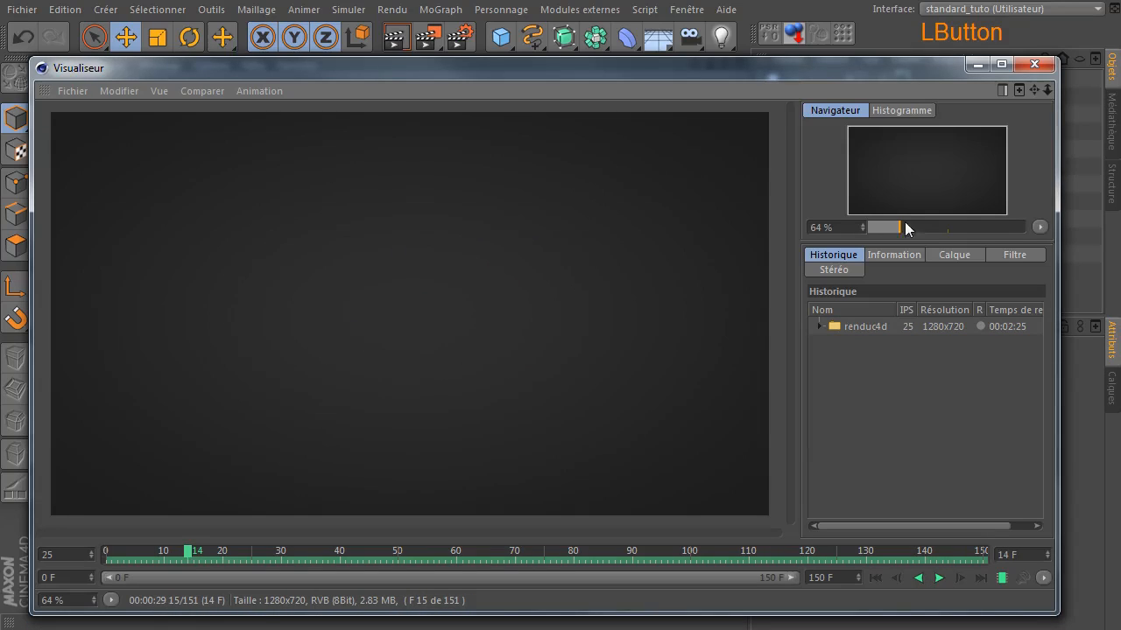
# - Close the picture viewer and save another incremental version of the project
pyautogui.click(1034, 64)
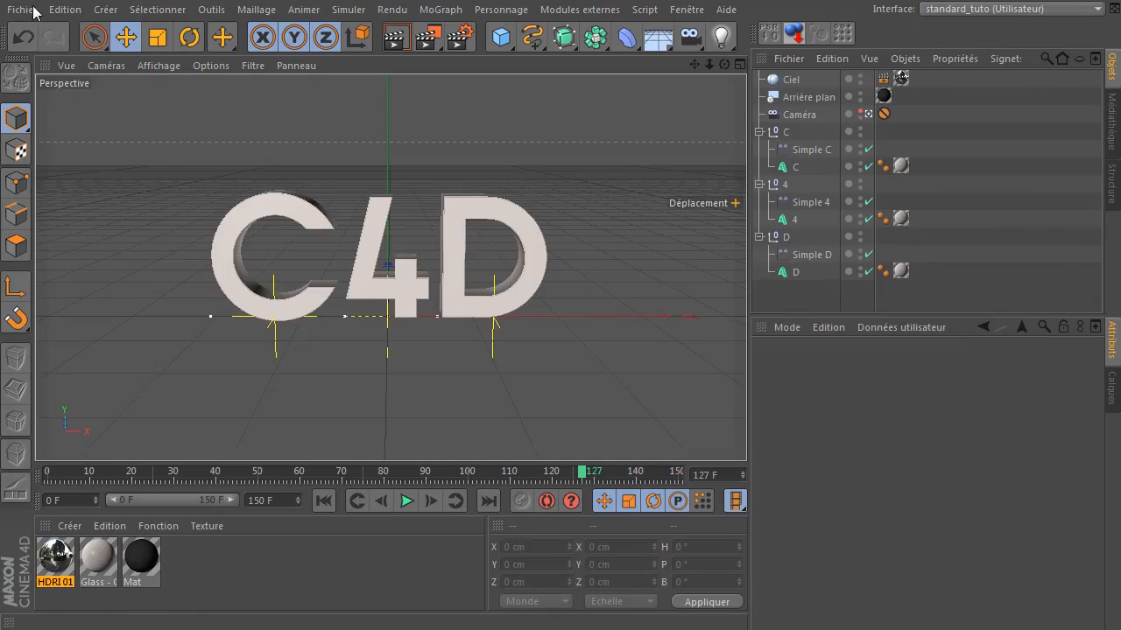
pyautogui.click(33, 11)
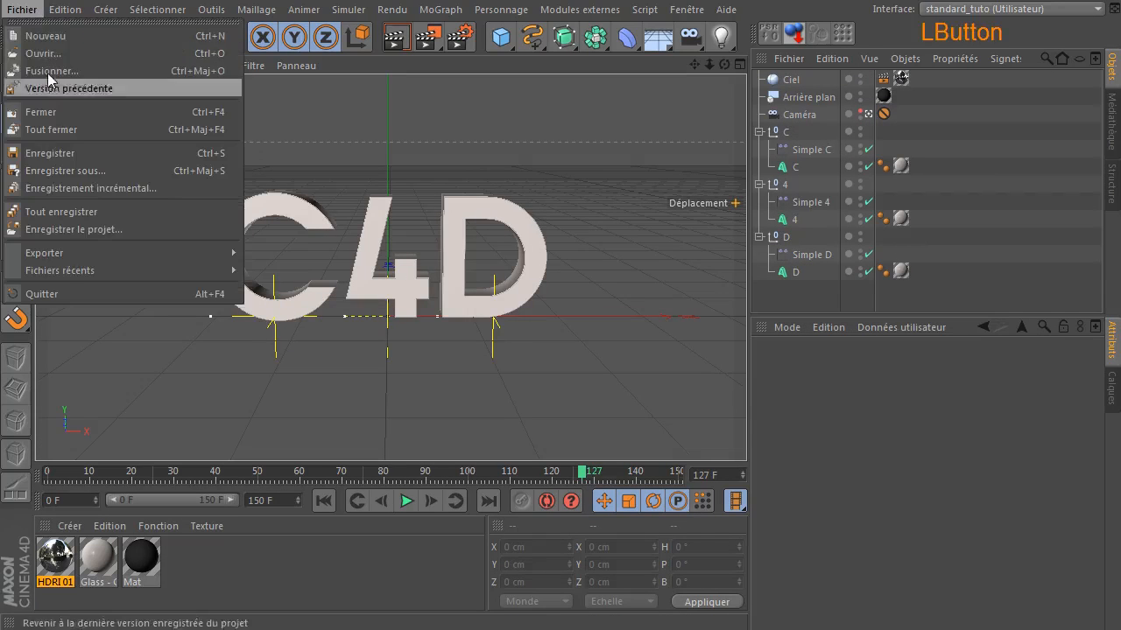
pyautogui.click(60, 189)
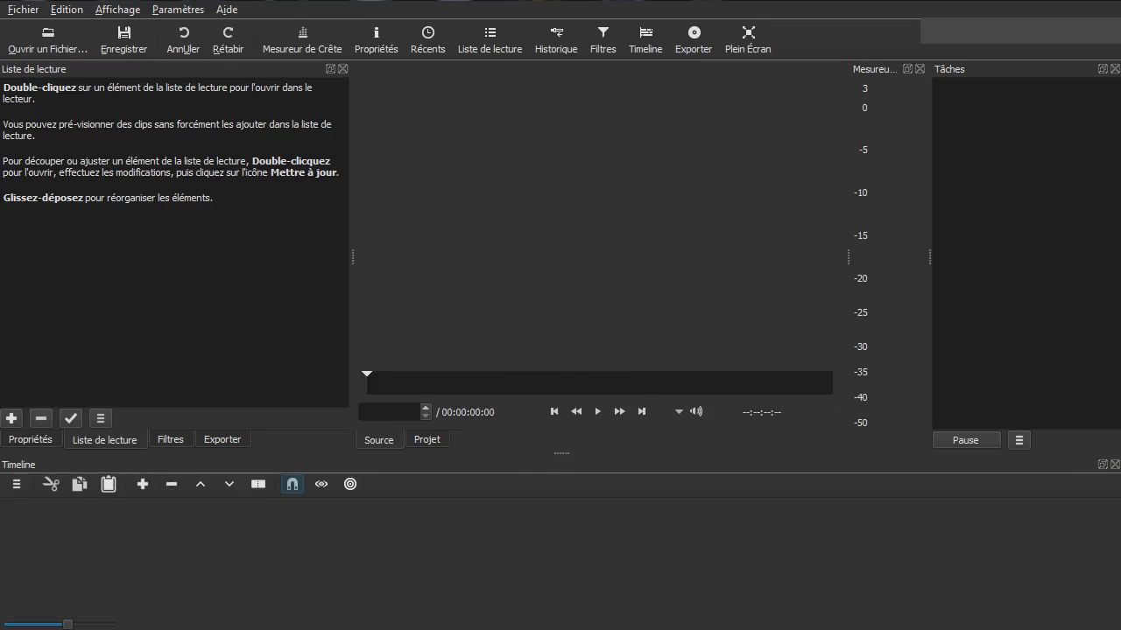
pyautogui.click(368, 1)
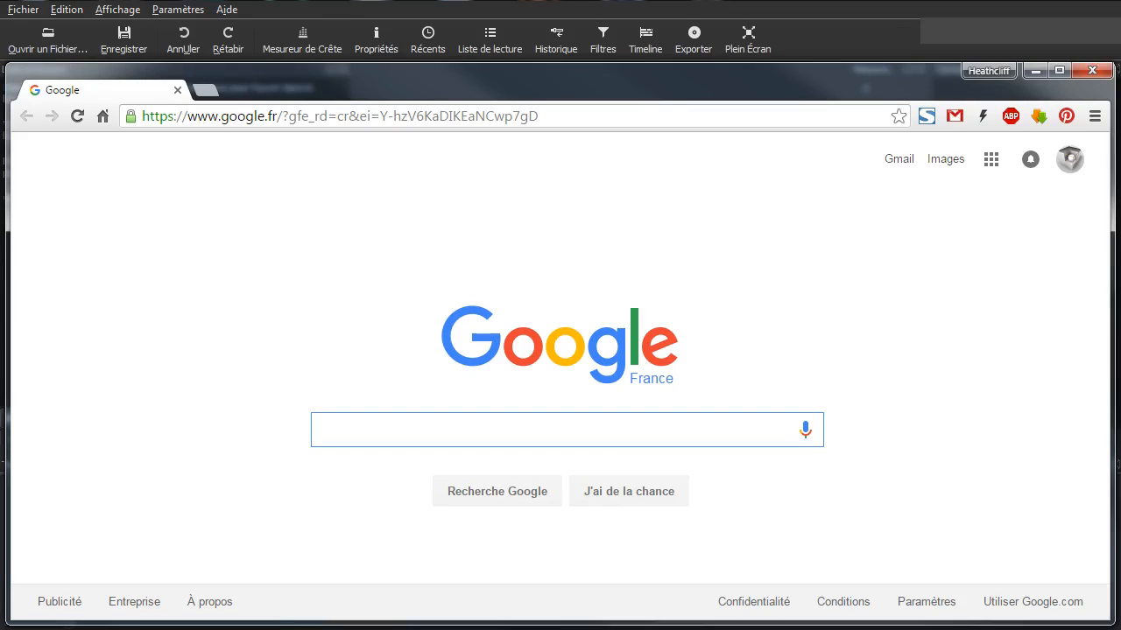
pyautogui.moveTo(1120, 93); pyautogui.dragTo(741, 94)
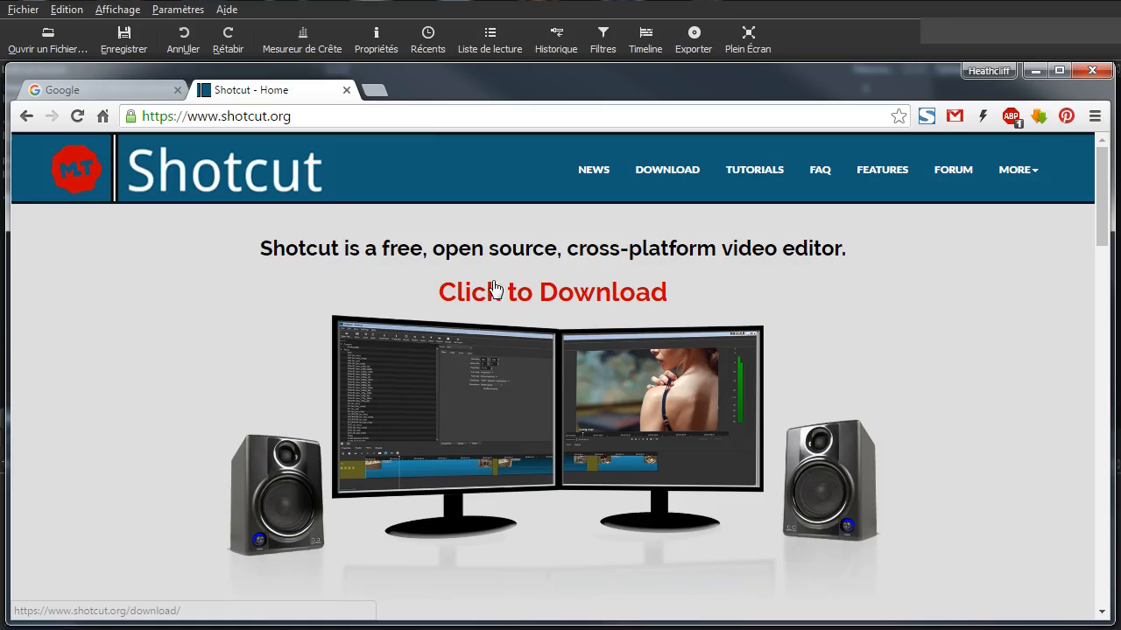
pyautogui.click(1042, 301)
pyautogui.scroll(-3, 930, 331)
pyautogui.scroll(-8, 931, 338)
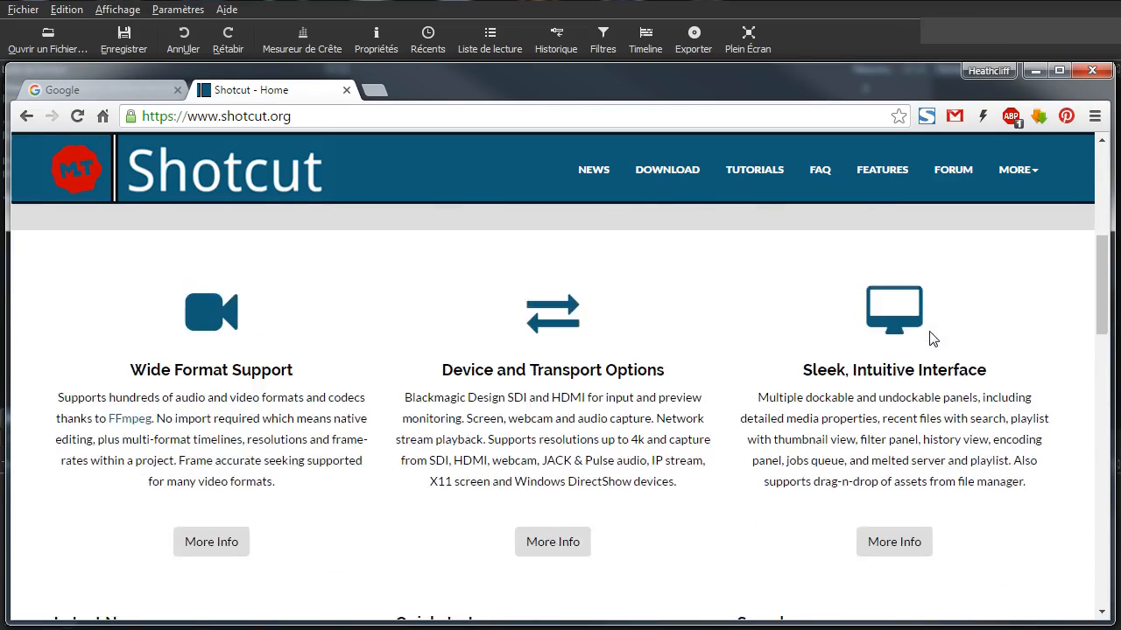
pyautogui.scroll(4, 930, 335)
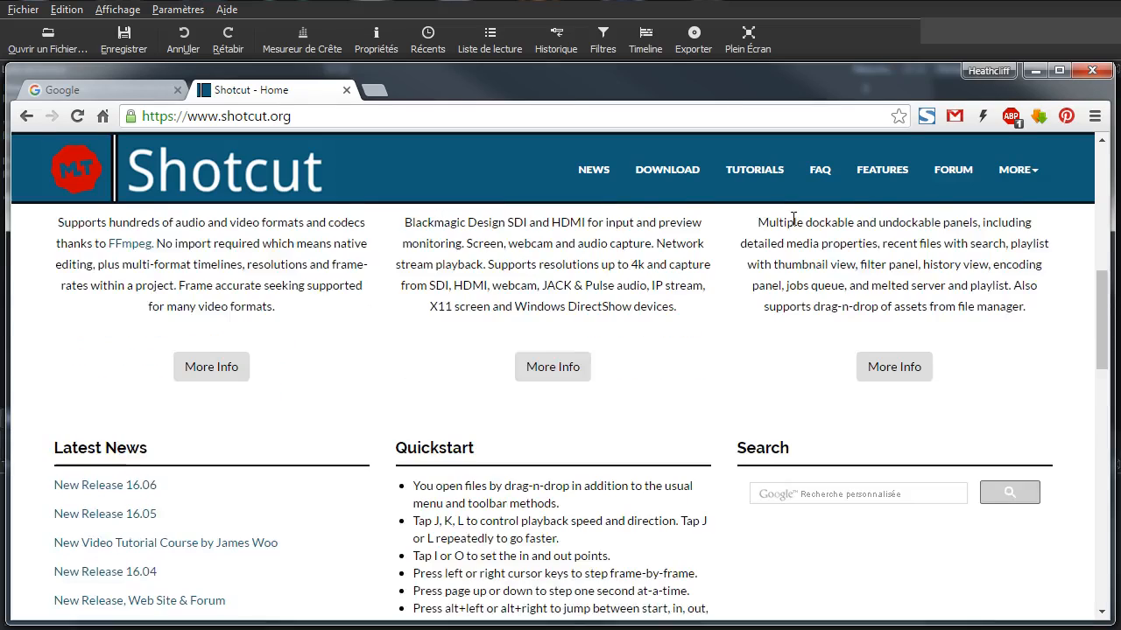
# - Look through Shotcut's full list of features and open the site's download page
pyautogui.click(883, 170)
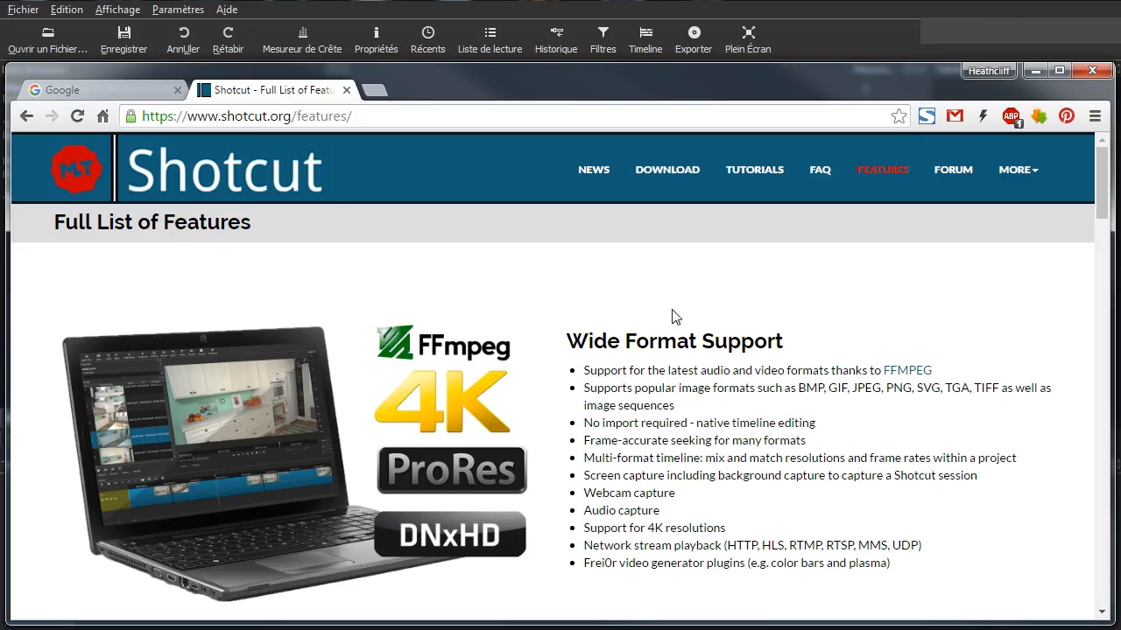
pyautogui.click(692, 281)
pyautogui.scroll(-3, 742, 345)
pyautogui.scroll(1, 743, 346)
pyautogui.scroll(2, 743, 344)
pyautogui.click(659, 171)
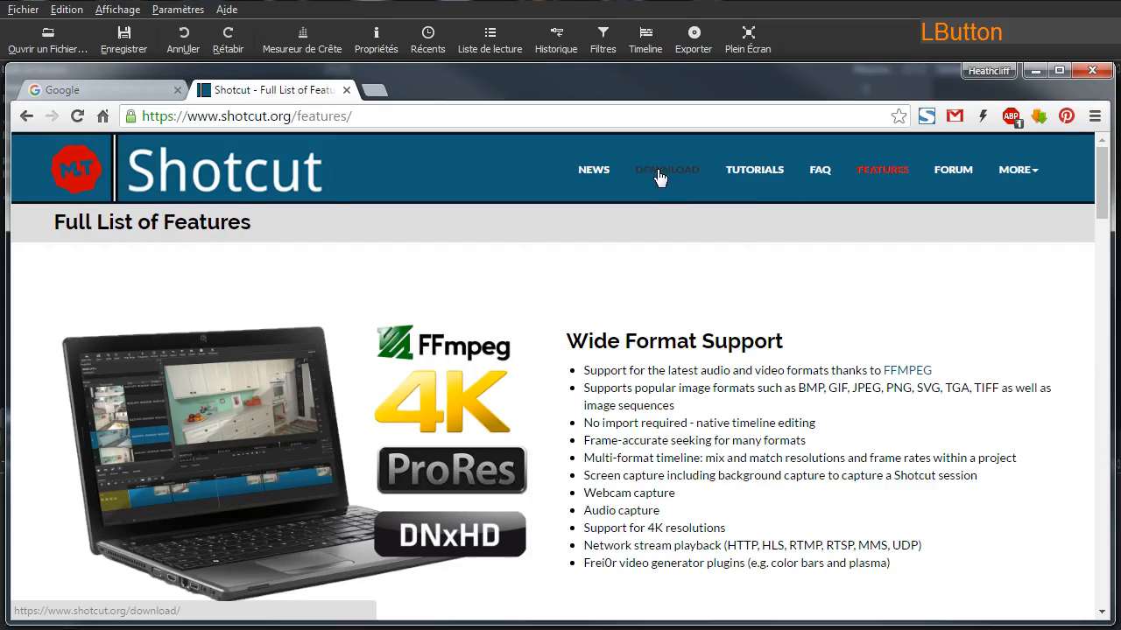
# - Look through the download page for the current version and its Linux, OS X and Windows options
pyautogui.click(510, 325)
pyautogui.scroll(-5, 511, 330)
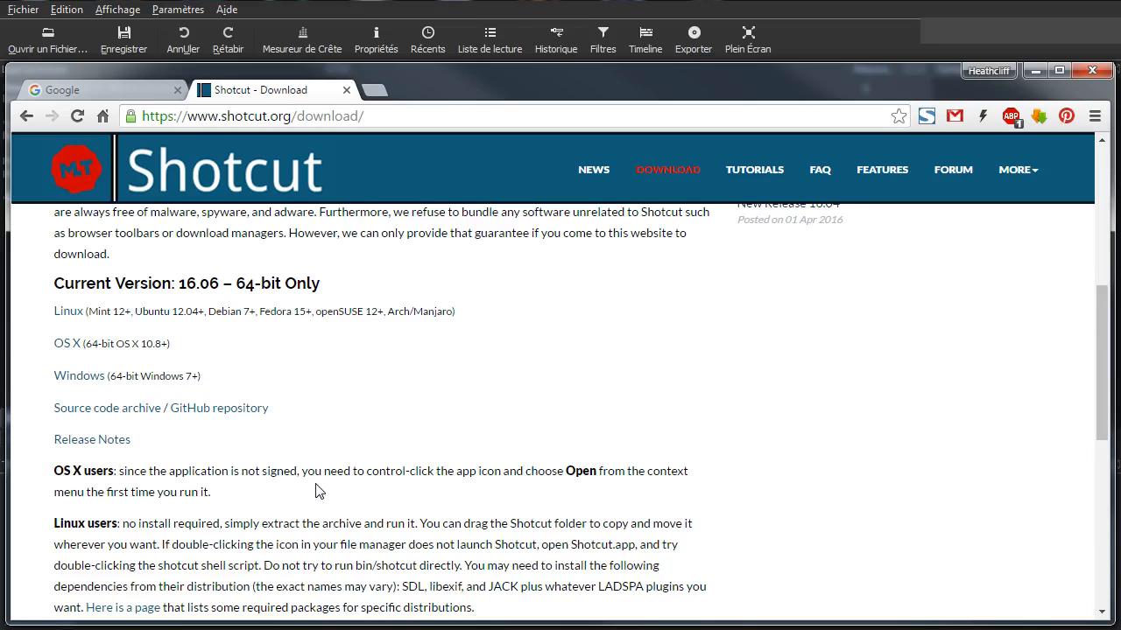
pyautogui.click(445, 338)
pyautogui.click(85, 381)
# - Return to the full list of features and read which image formats and image sequences are supported
pyautogui.click(882, 170)
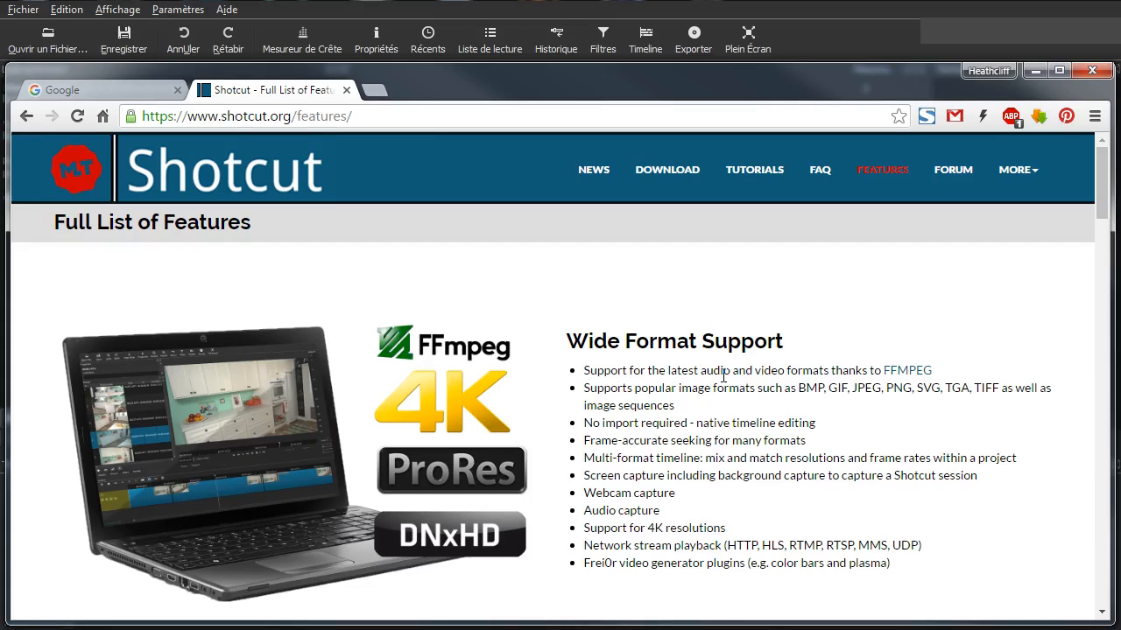
pyautogui.click(800, 393)
pyautogui.moveTo(800, 393); pyautogui.dragTo(1005, 391)
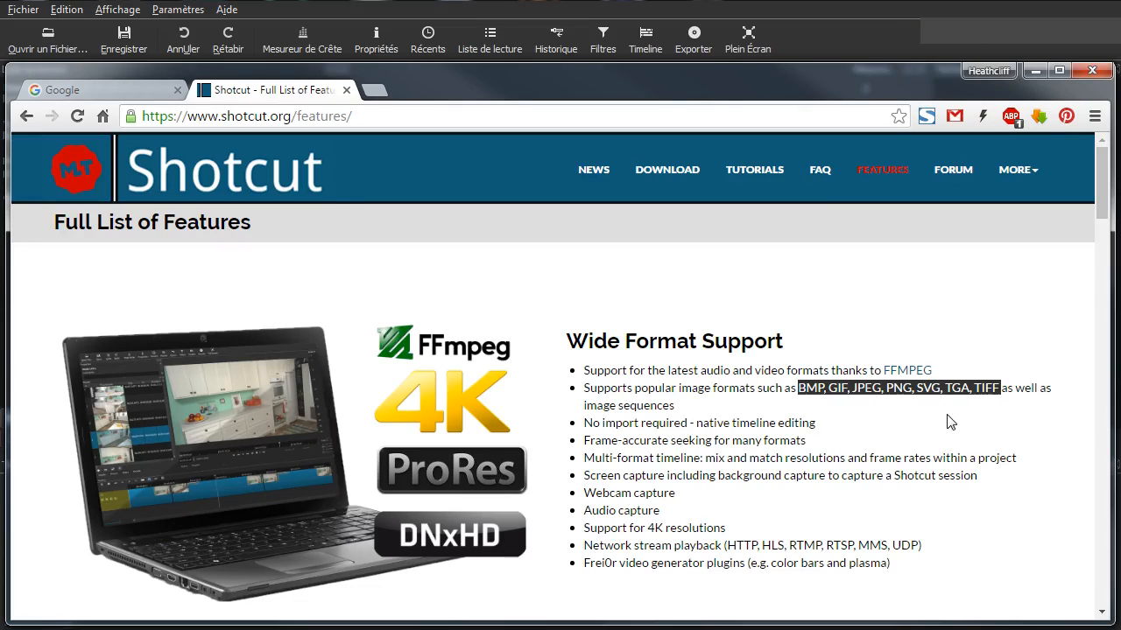
pyautogui.click(984, 402)
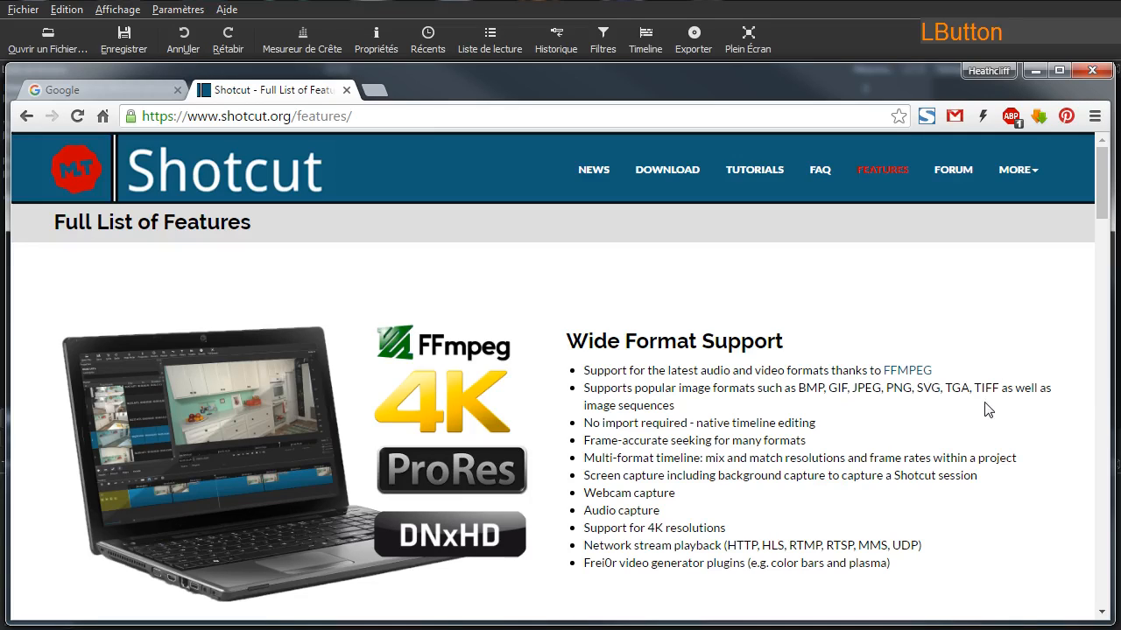
pyautogui.moveTo(1016, 391); pyautogui.dragTo(937, 419)
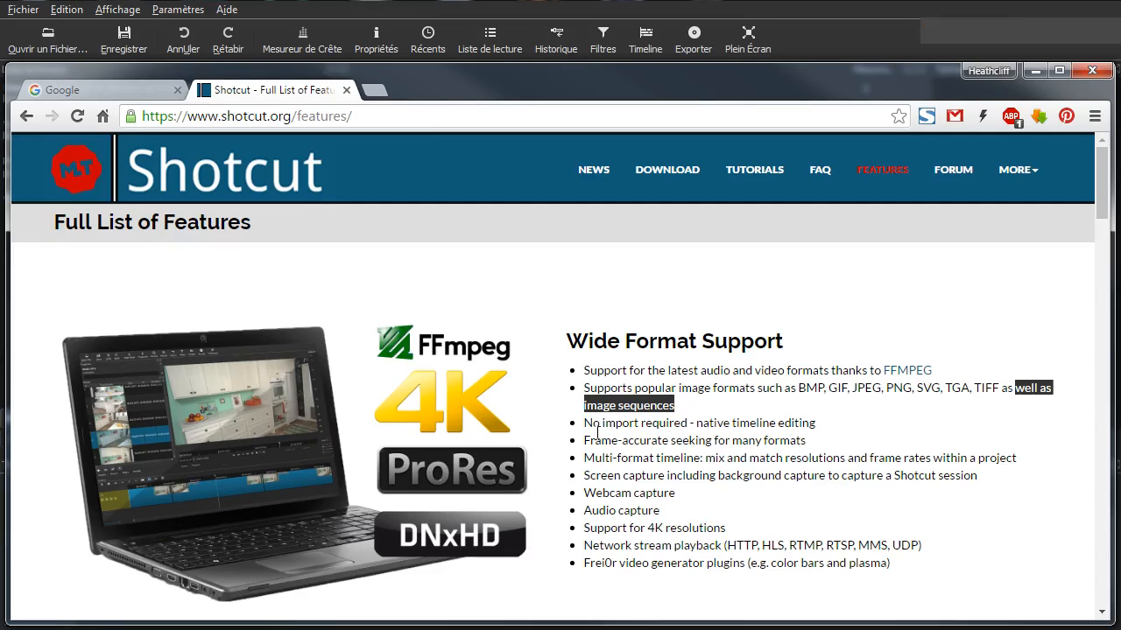
pyautogui.click(758, 412)
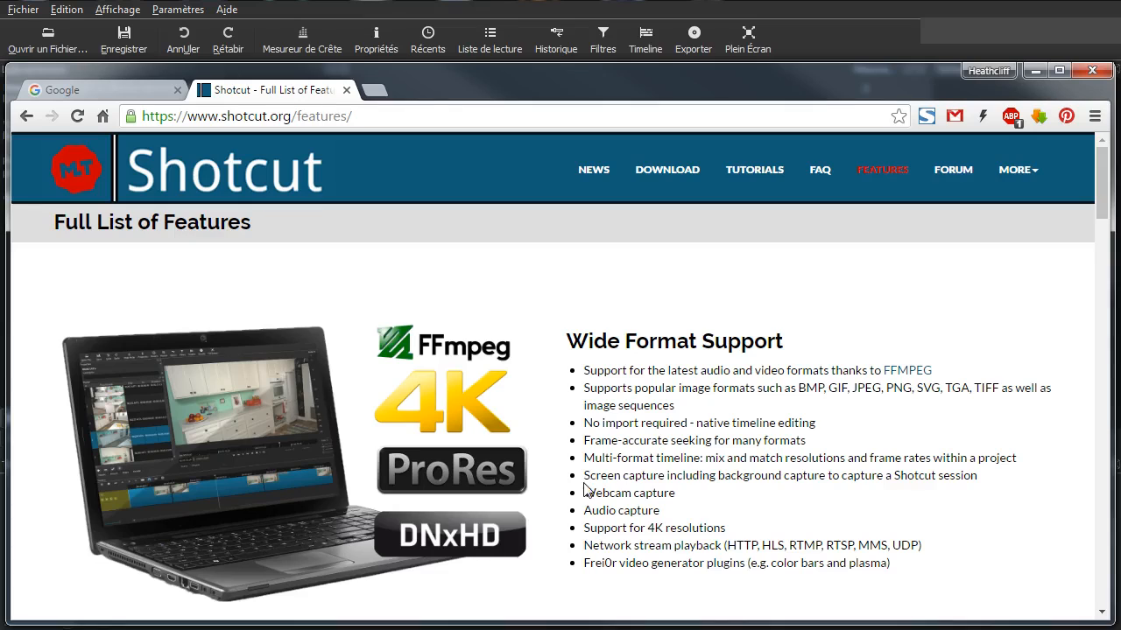
# - Read the rest of the Wide Format Support list, covering screen, webcam and audio capture, 4K and network stream playback
pyautogui.moveTo(585, 475); pyautogui.dragTo(716, 475)
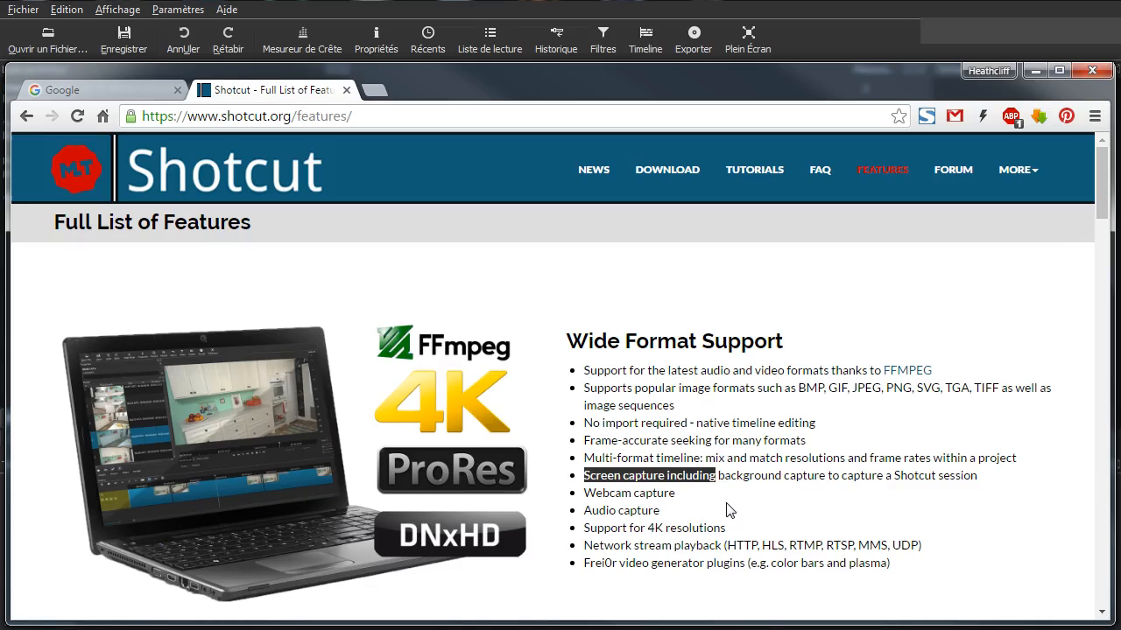
pyautogui.click(726, 509)
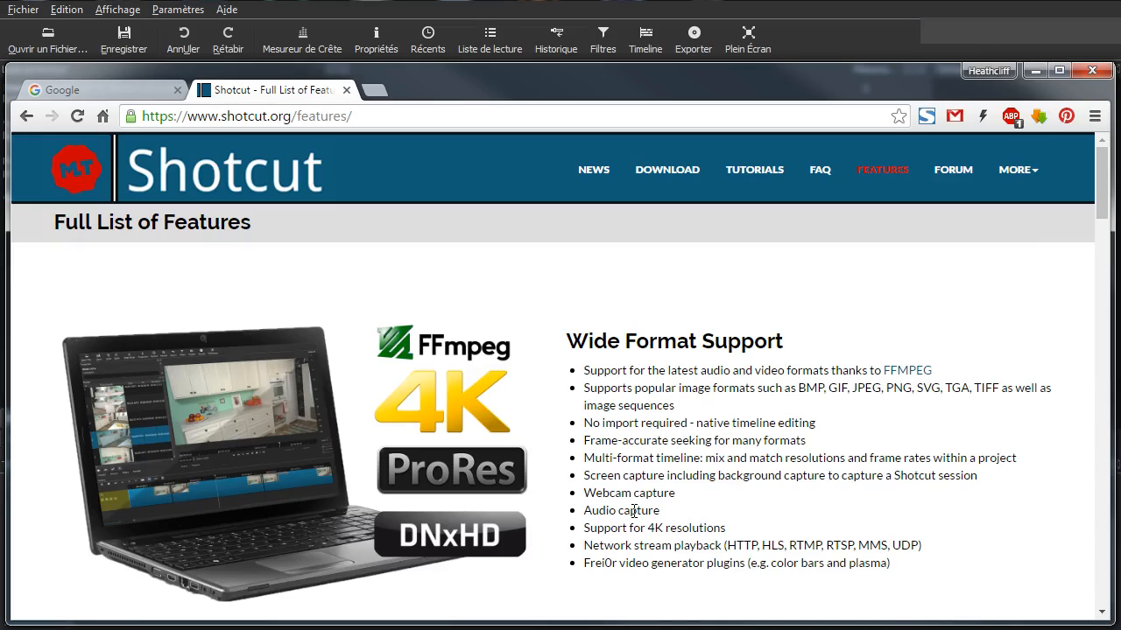
pyautogui.click(691, 512)
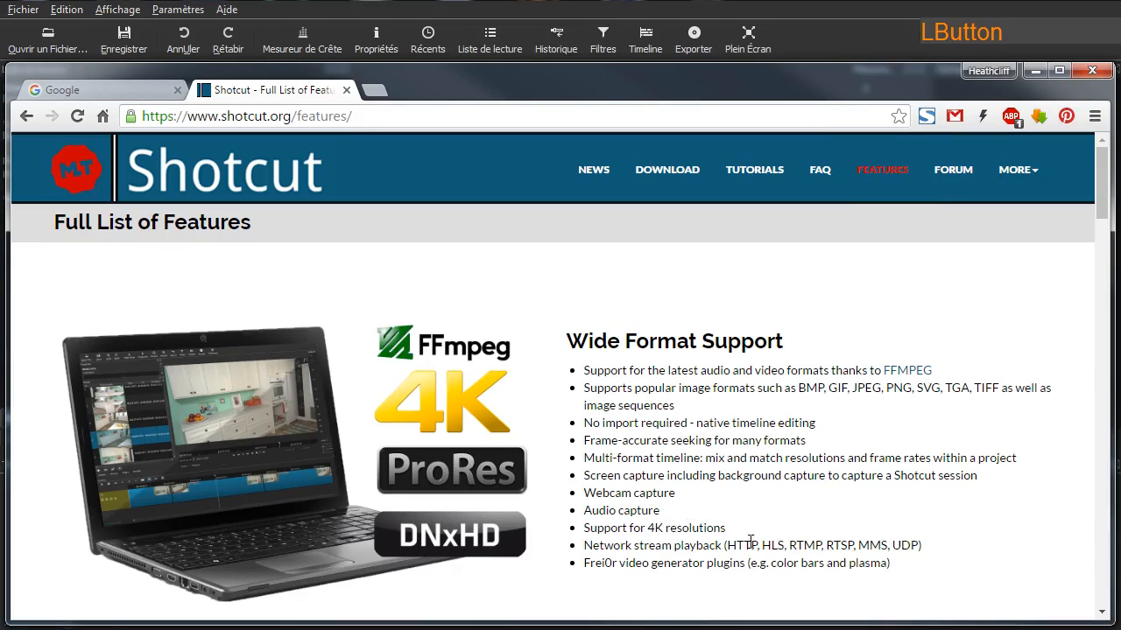
pyautogui.click(798, 524)
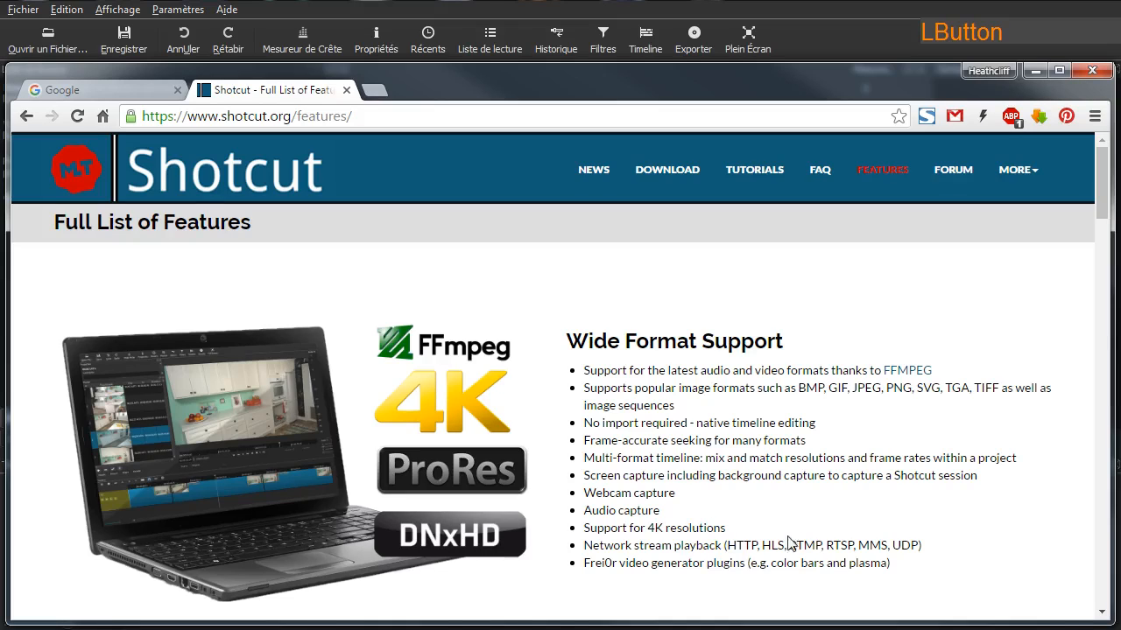
pyautogui.click(649, 550)
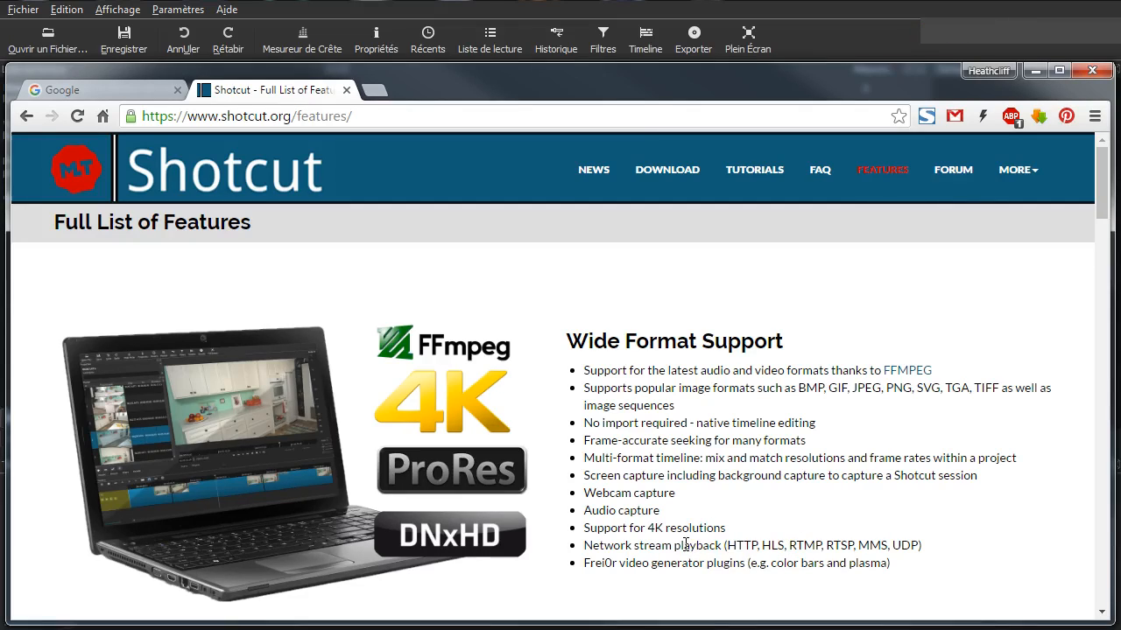
pyautogui.click(721, 541)
pyautogui.scroll(-1, 721, 541)
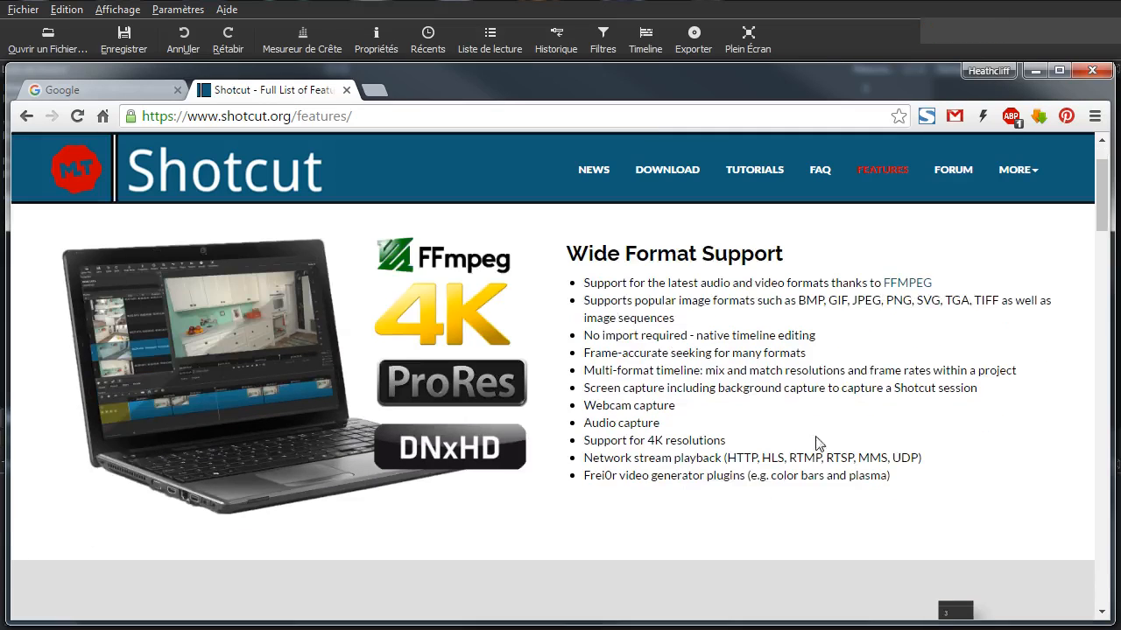
pyautogui.moveTo(922, 457); pyautogui.dragTo(593, 463)
pyautogui.click(592, 462)
pyautogui.click(616, 464)
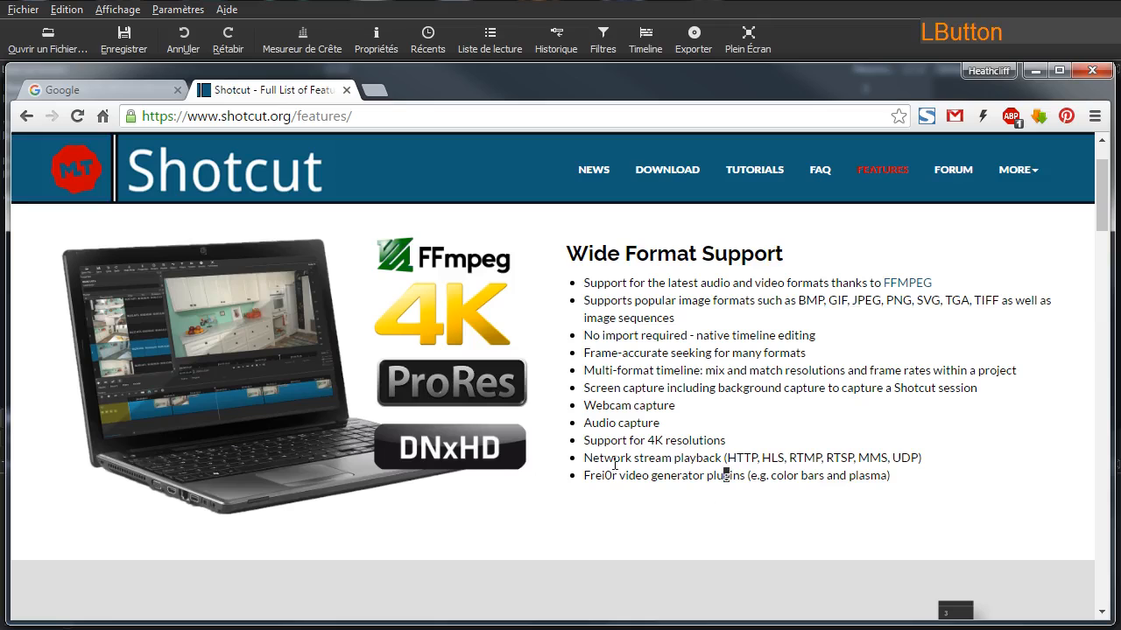
# - Read the Audio Features section of the feature list, including the audio filters
pyautogui.scroll(-1, 807, 482)
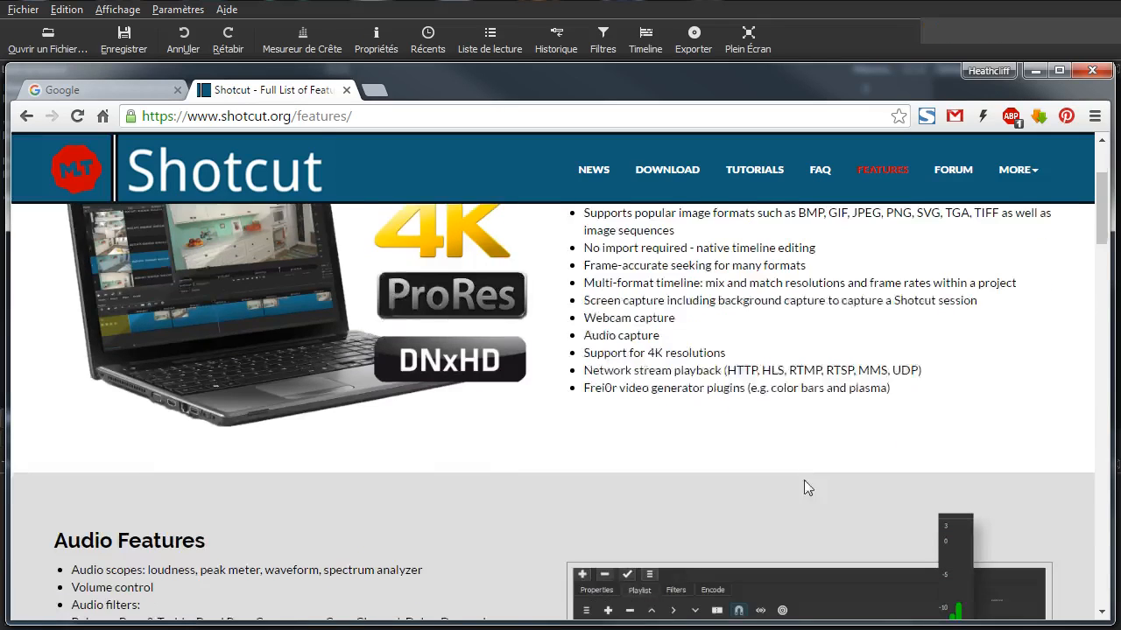
pyautogui.scroll(-2, 804, 488)
pyautogui.scroll(-1, 391, 433)
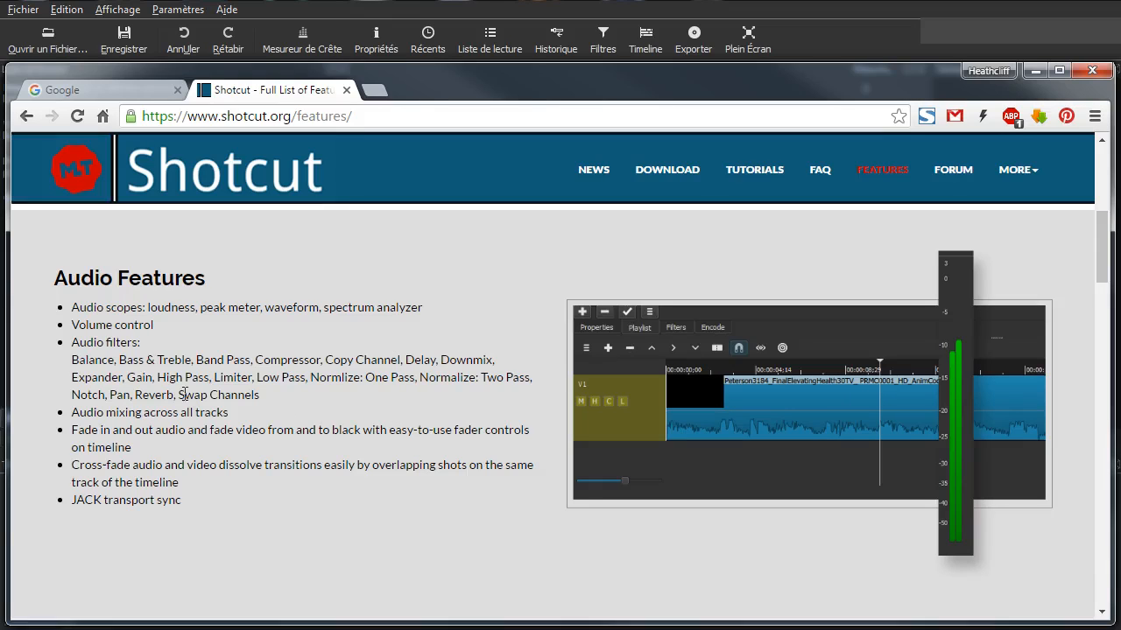
pyautogui.click(322, 401)
# - Read the Video Effects section, including color correction, fades, wipe transitions and track blending modes
pyautogui.scroll(-6, 268, 439)
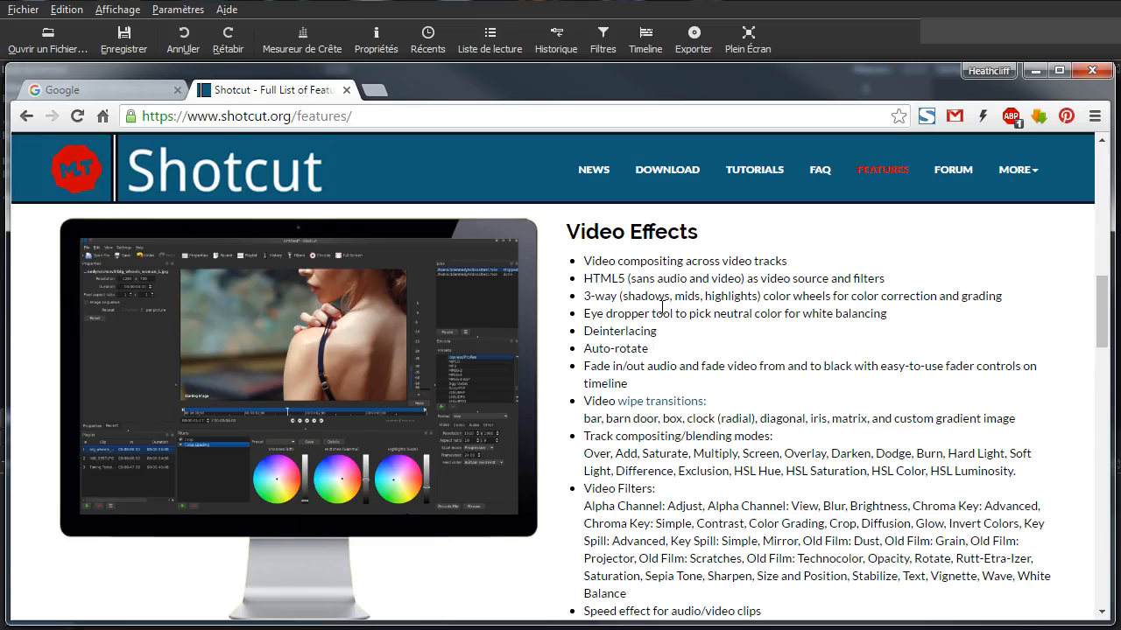
pyautogui.click(634, 329)
pyautogui.click(776, 390)
pyautogui.click(773, 387)
pyautogui.click(631, 447)
pyautogui.scroll(-1, 632, 443)
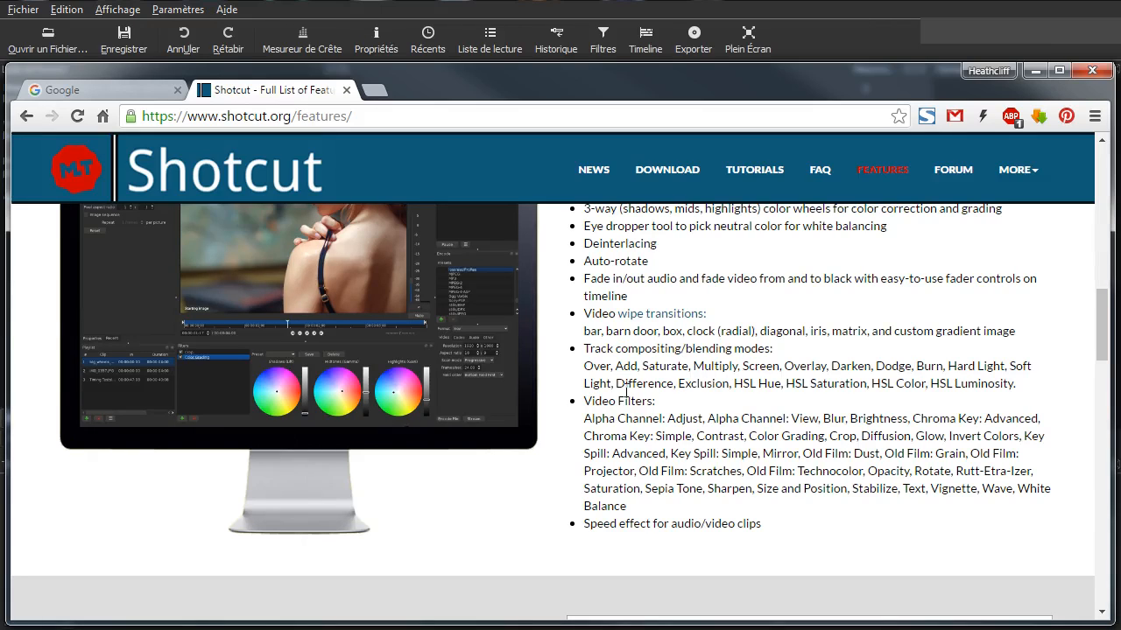
# - Examine the list of video filters, such as Blur, Brightness, Chroma Key, Contrast, Glow and the Old Film effects
pyautogui.click(660, 404)
pyautogui.doubleClick(832, 417)
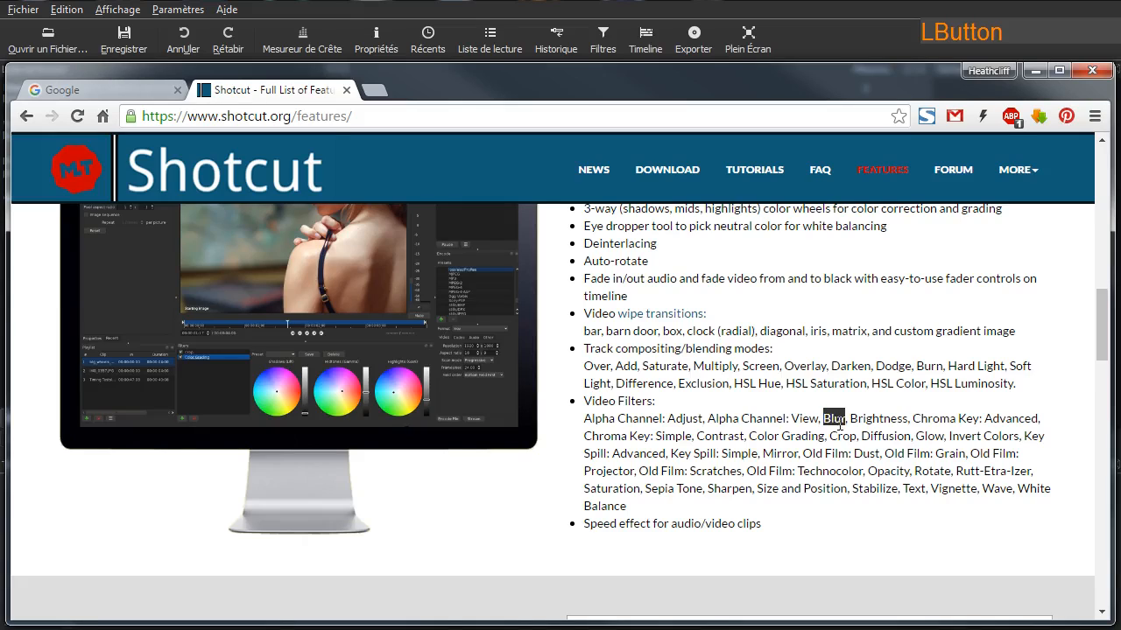
pyautogui.doubleClick(898, 413)
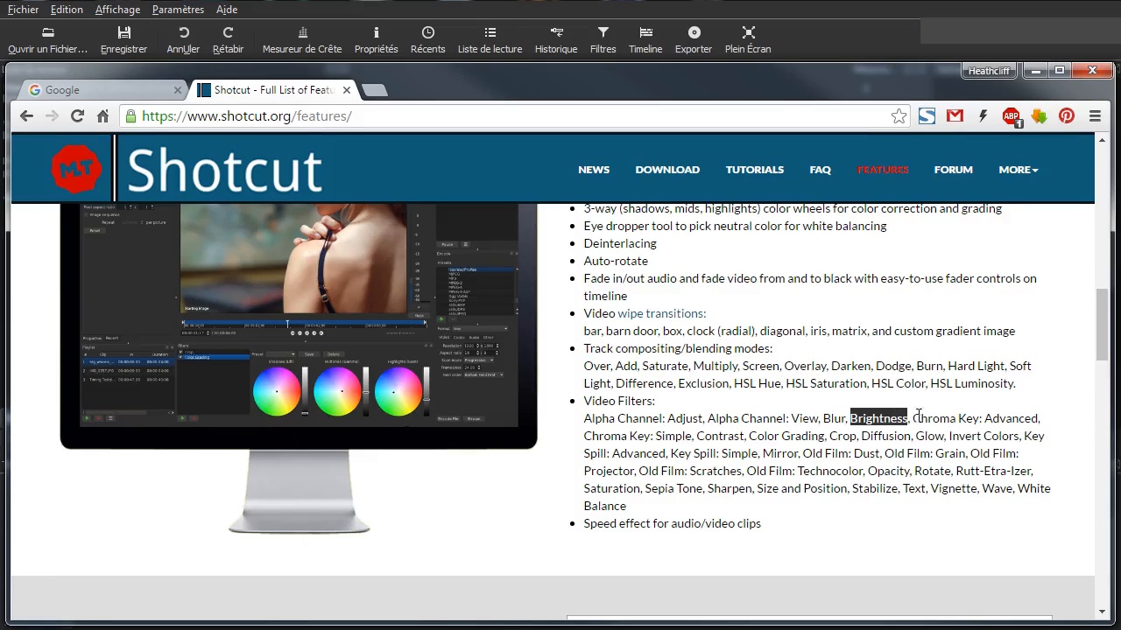
pyautogui.click(935, 416)
pyautogui.doubleClick(935, 417)
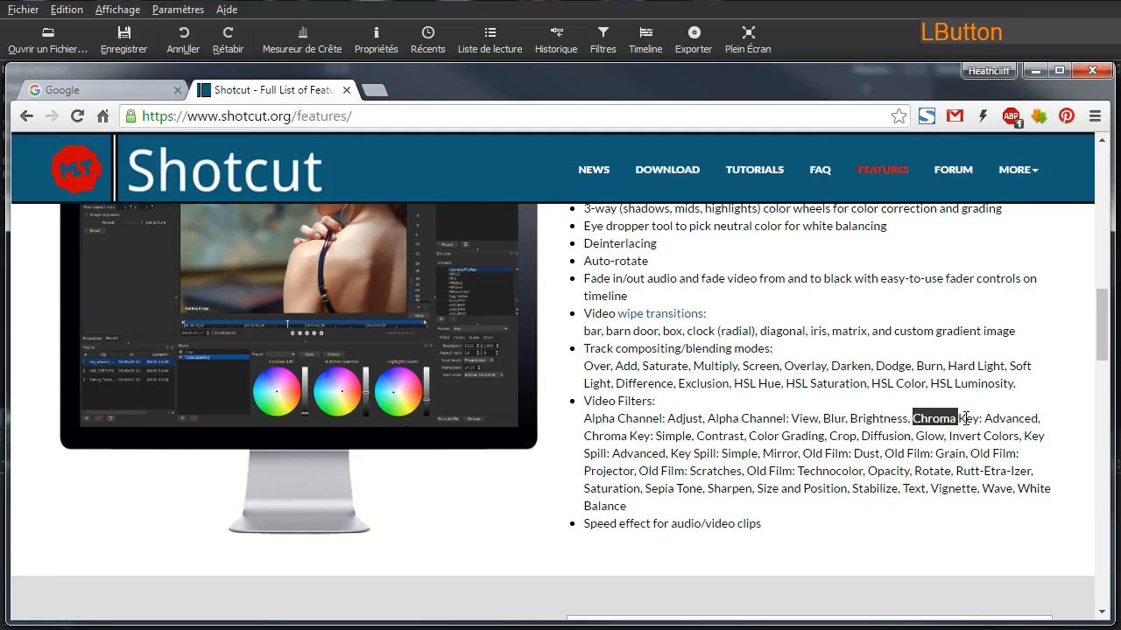
pyautogui.click(967, 427)
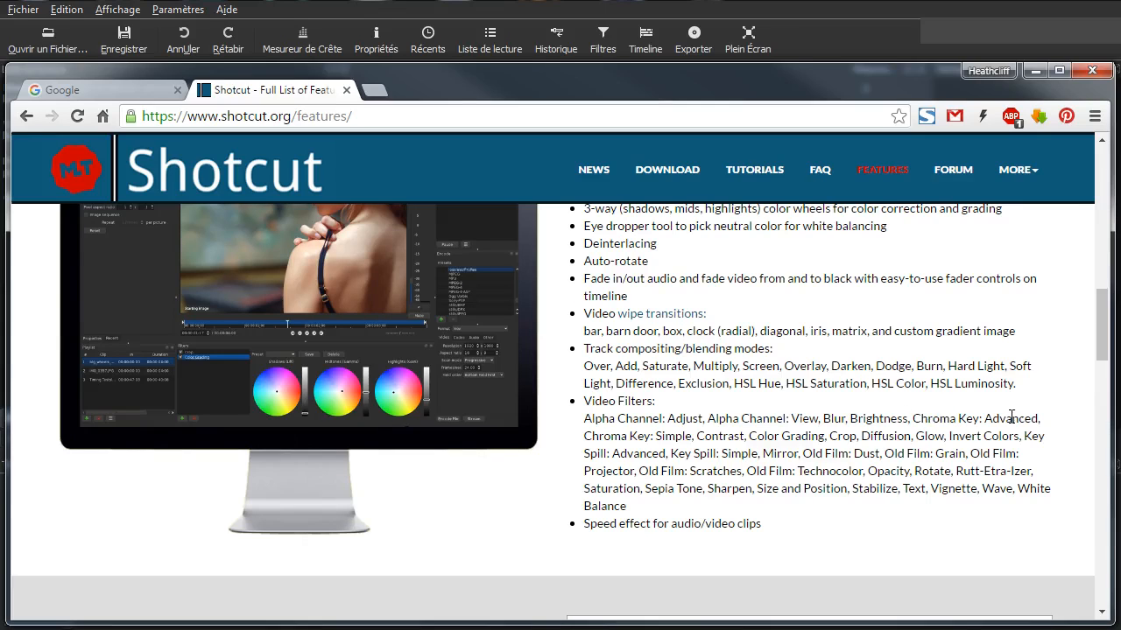
pyautogui.doubleClick(718, 435)
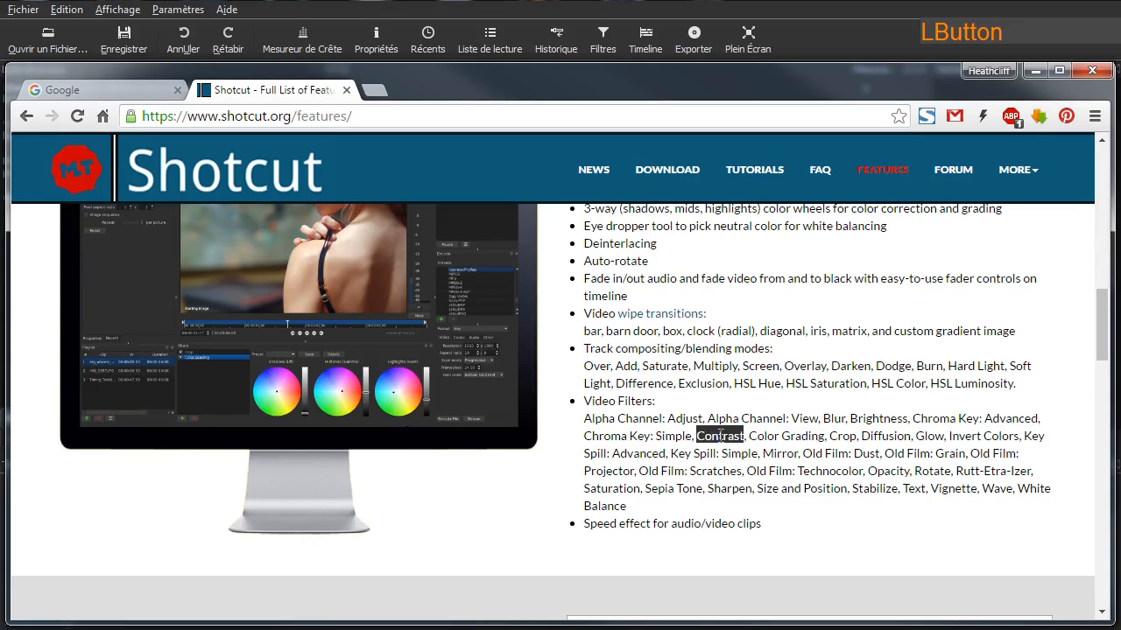
pyautogui.doubleClick(928, 435)
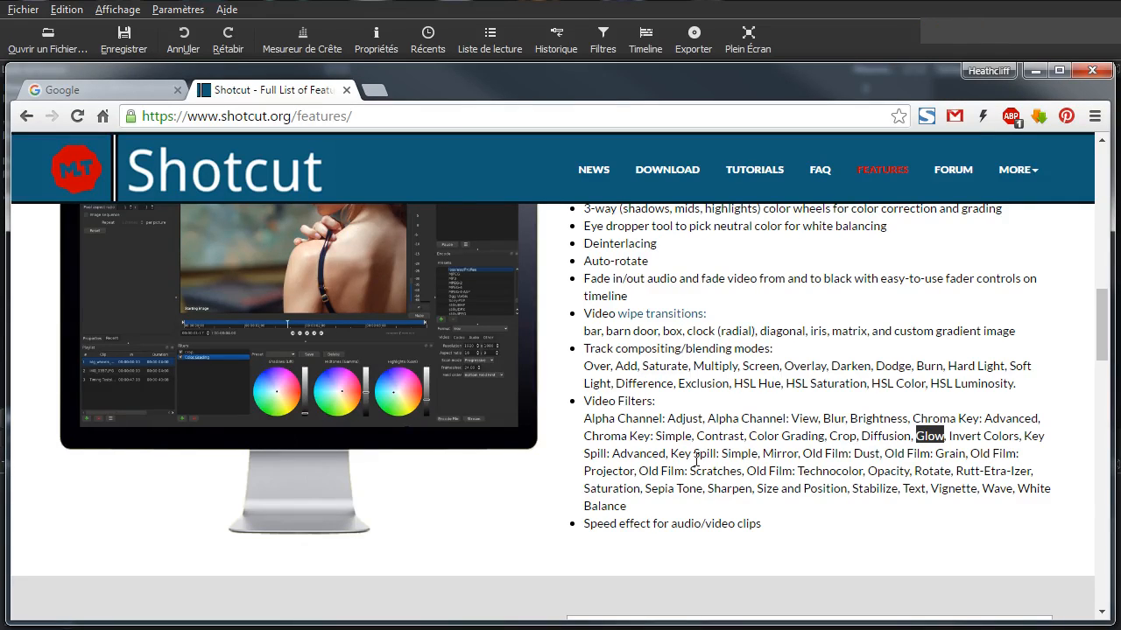
pyautogui.click(773, 490)
pyautogui.moveTo(640, 471); pyautogui.dragTo(889, 471)
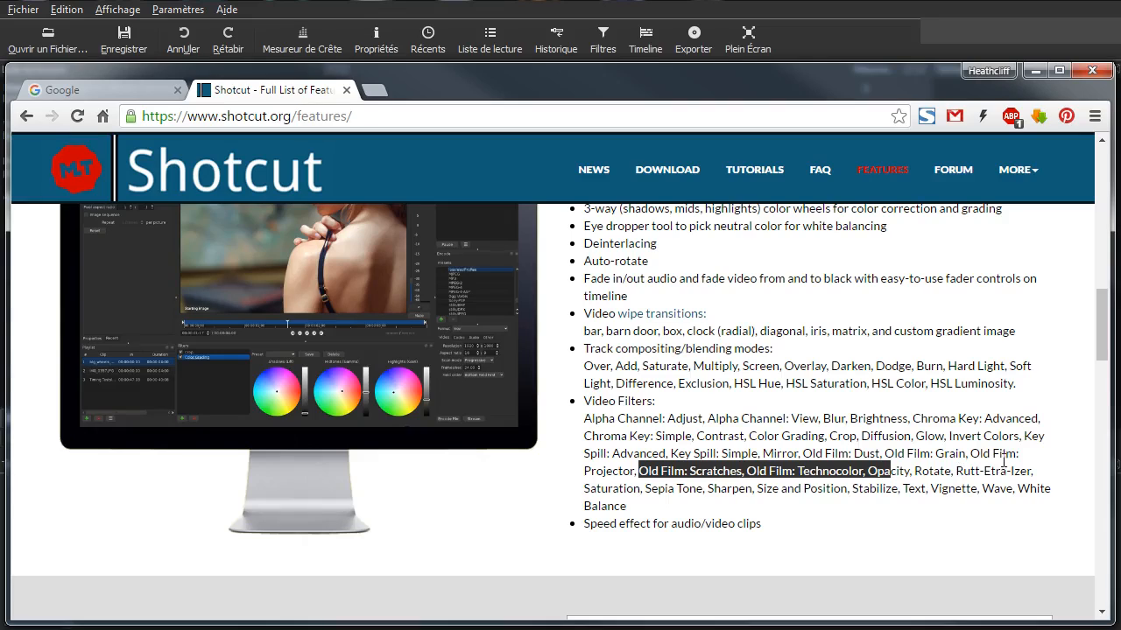
pyautogui.click(928, 457)
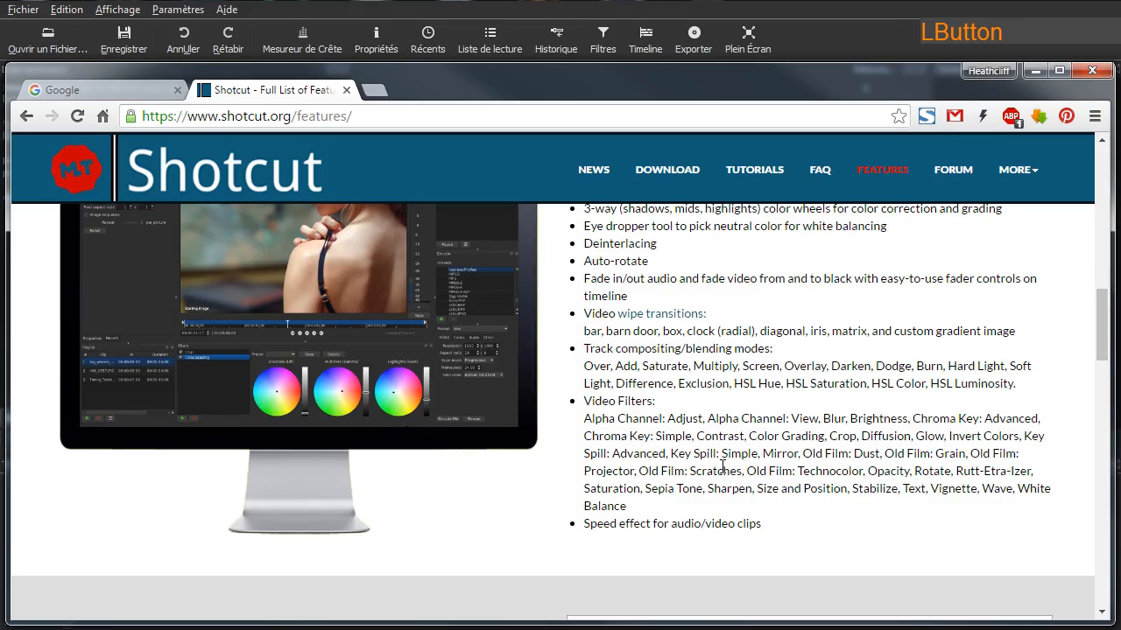
pyautogui.click(676, 469)
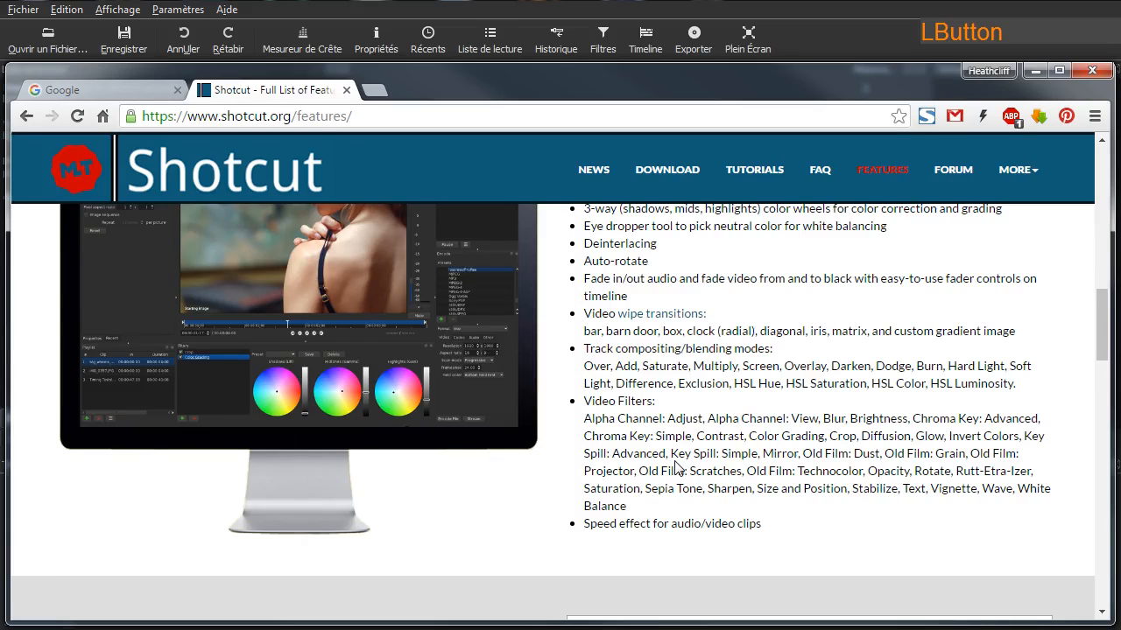
# - Read the Editing Features and the Cross Platform & Codec Independent sections of the feature list
pyautogui.scroll(-4, 676, 469)
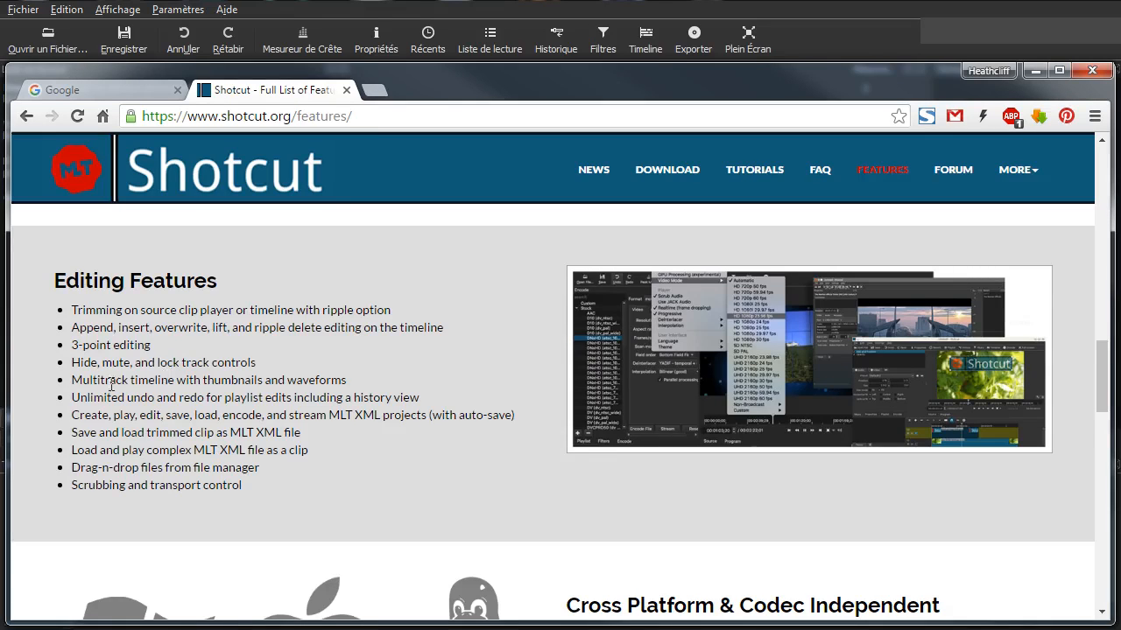
pyautogui.click(149, 383)
pyautogui.click(240, 466)
pyautogui.scroll(-3, 364, 483)
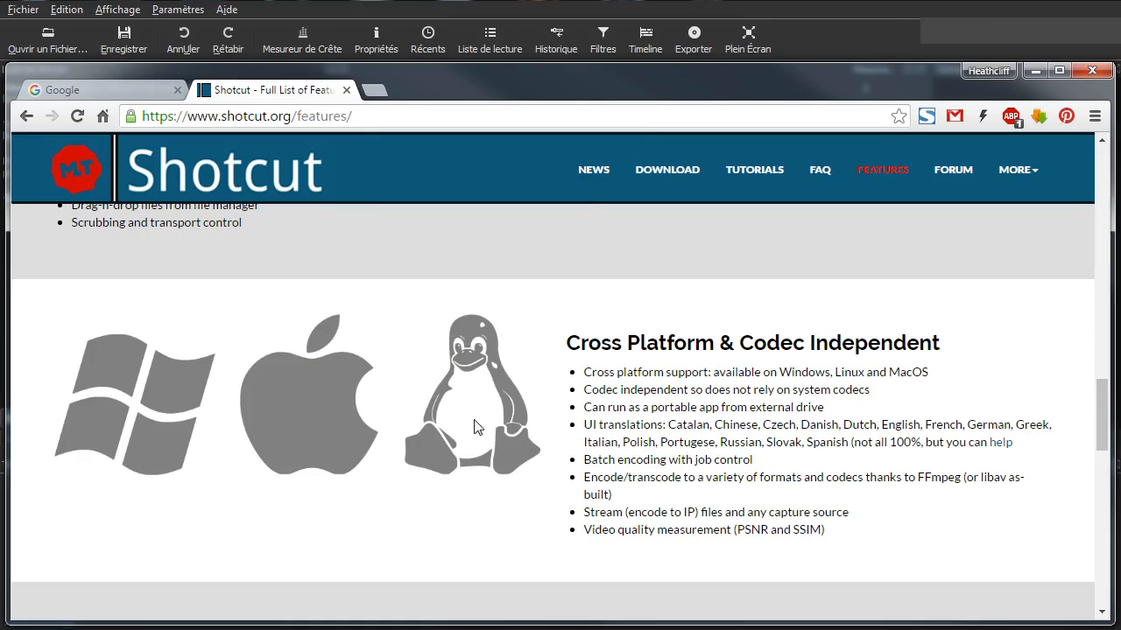
pyautogui.click(778, 445)
# - Read the Display and Monitoring and the Hardware Support sections of the feature list
pyautogui.scroll(-2, 774, 440)
pyautogui.scroll(-2, 774, 441)
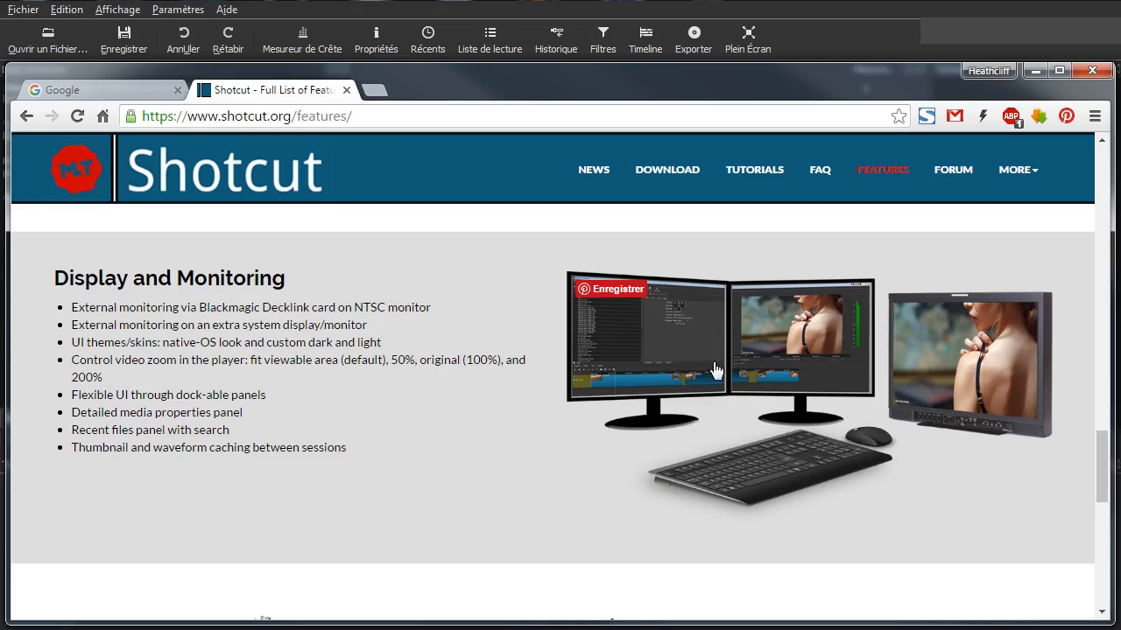
pyautogui.click(386, 406)
pyautogui.click(385, 413)
pyautogui.scroll(-4, 382, 350)
pyautogui.scroll(-2, 380, 363)
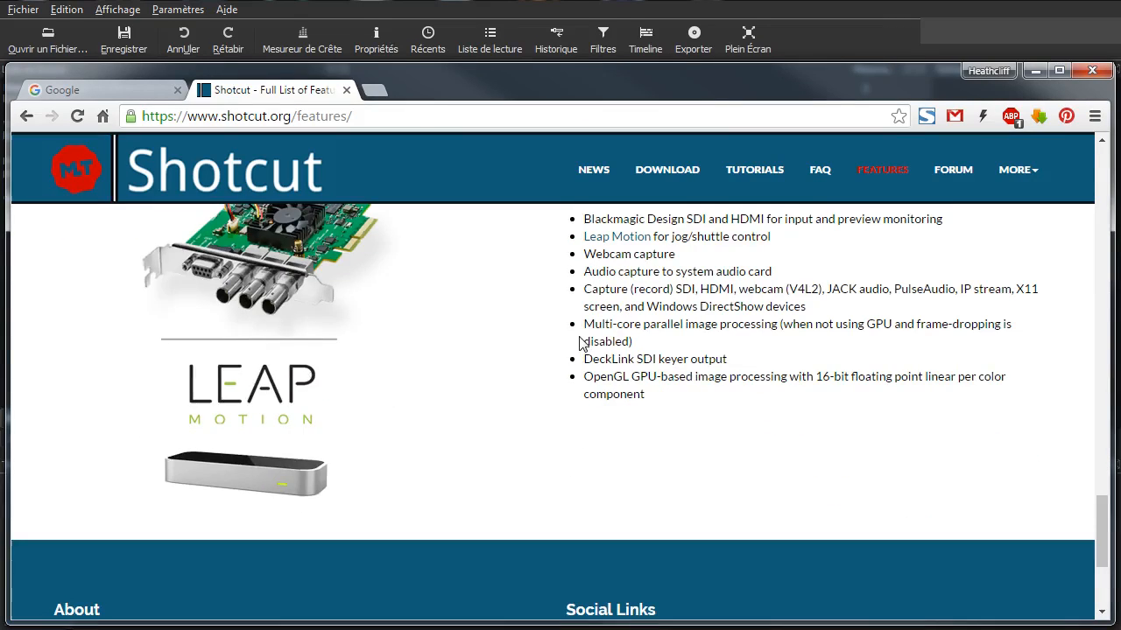
pyautogui.scroll(2, 595, 333)
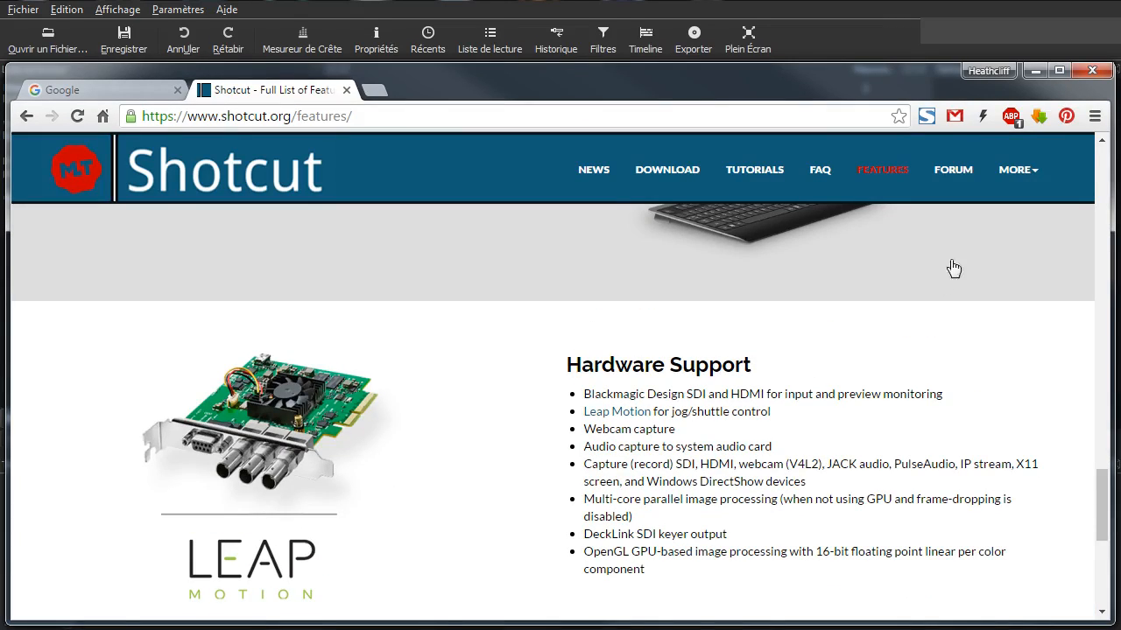
# - Look at Shotcut's discussion forum page and browse the videos on its tutorials page
pyautogui.click(968, 175)
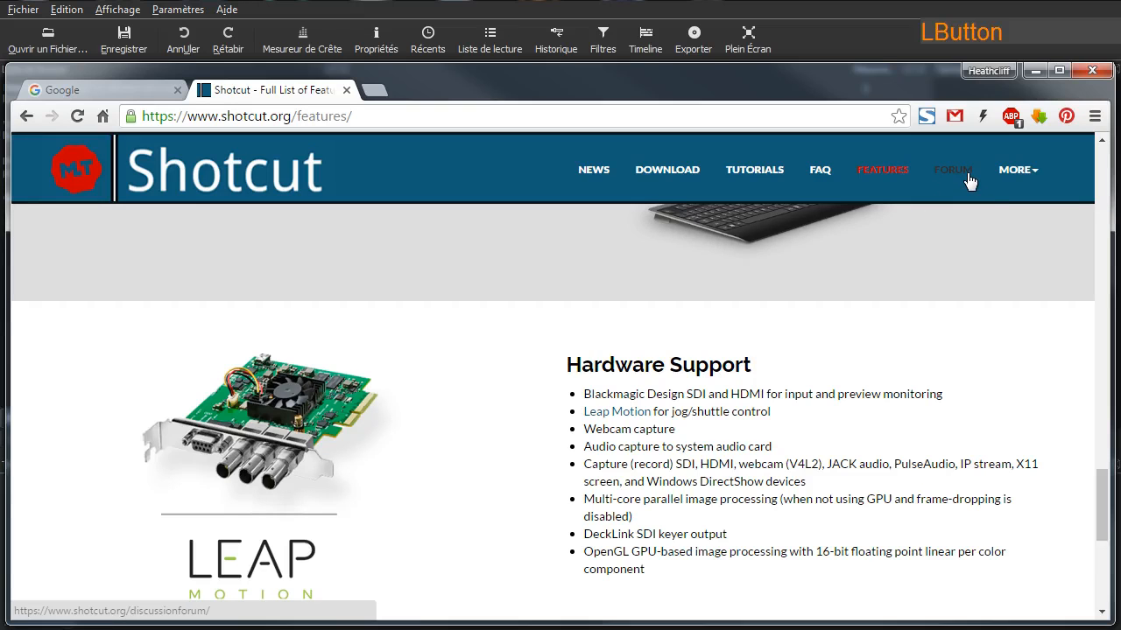
pyautogui.scroll(-1, 517, 403)
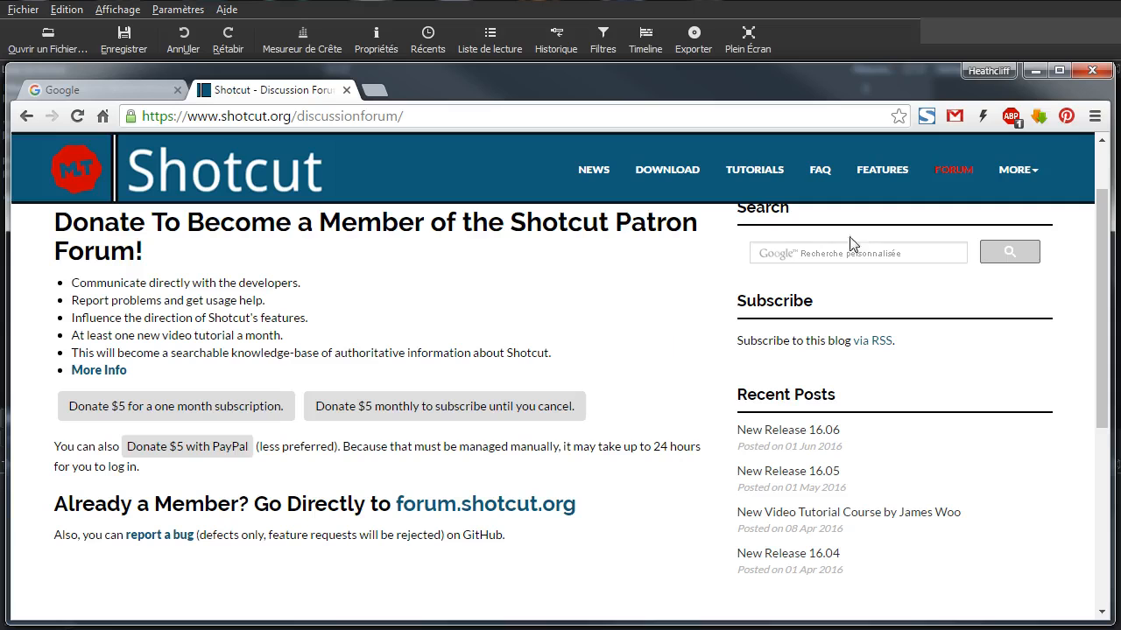
pyautogui.click(755, 170)
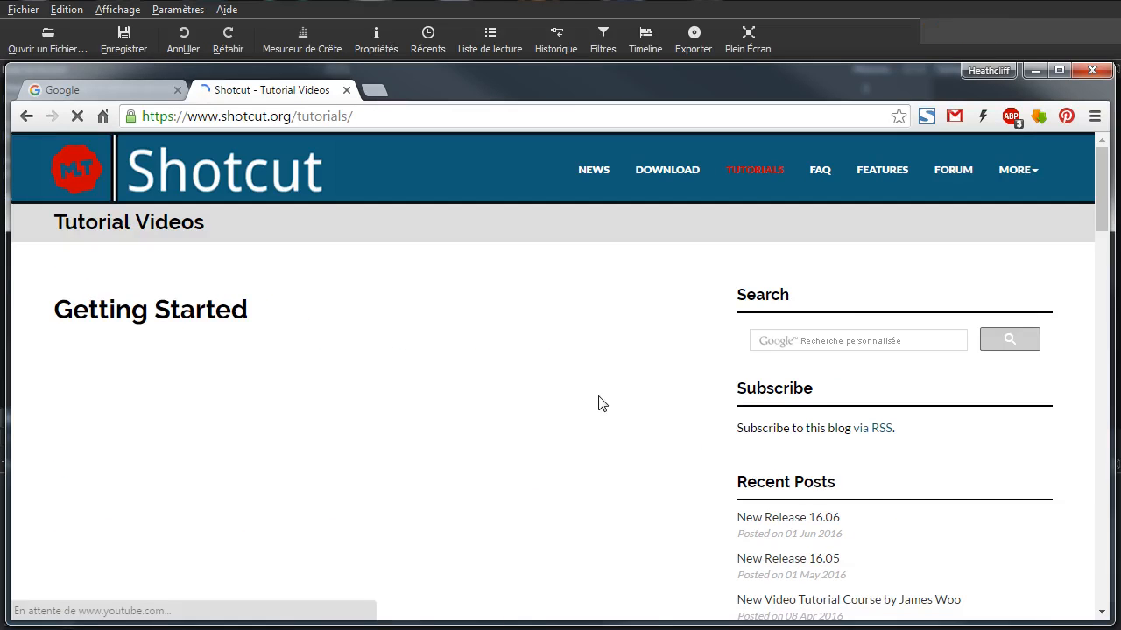
pyautogui.scroll(-2, 651, 403)
pyautogui.scroll(-7, 650, 402)
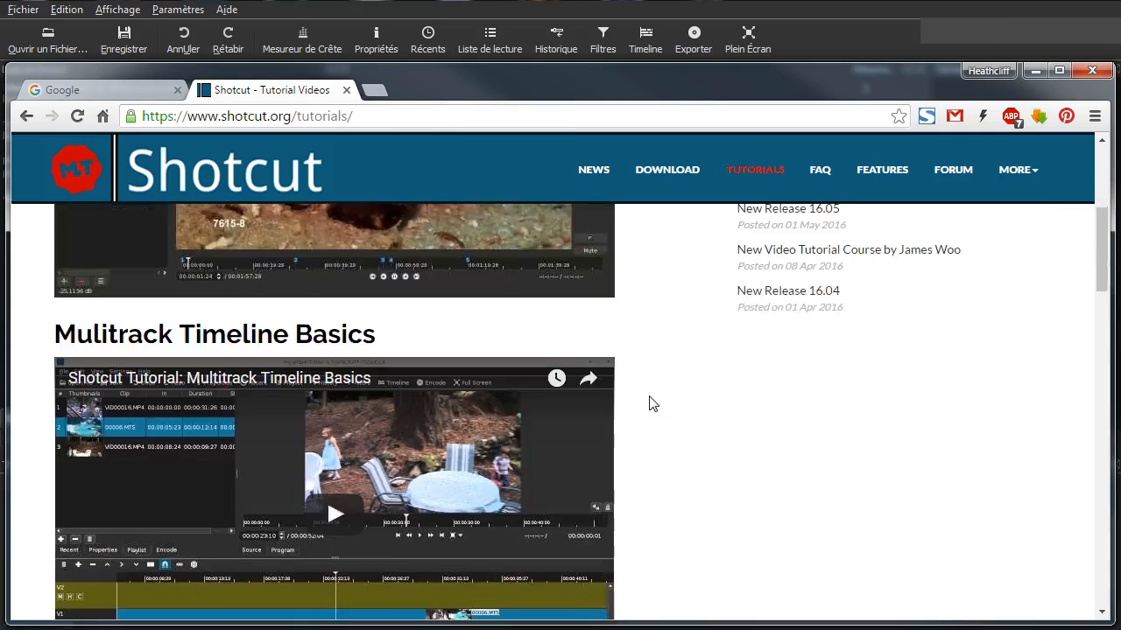
# - Browse the remaining tutorial videos, from Multitrack Timeline Basics to Using HTML5, and the See Also links
pyautogui.scroll(-8, 651, 403)
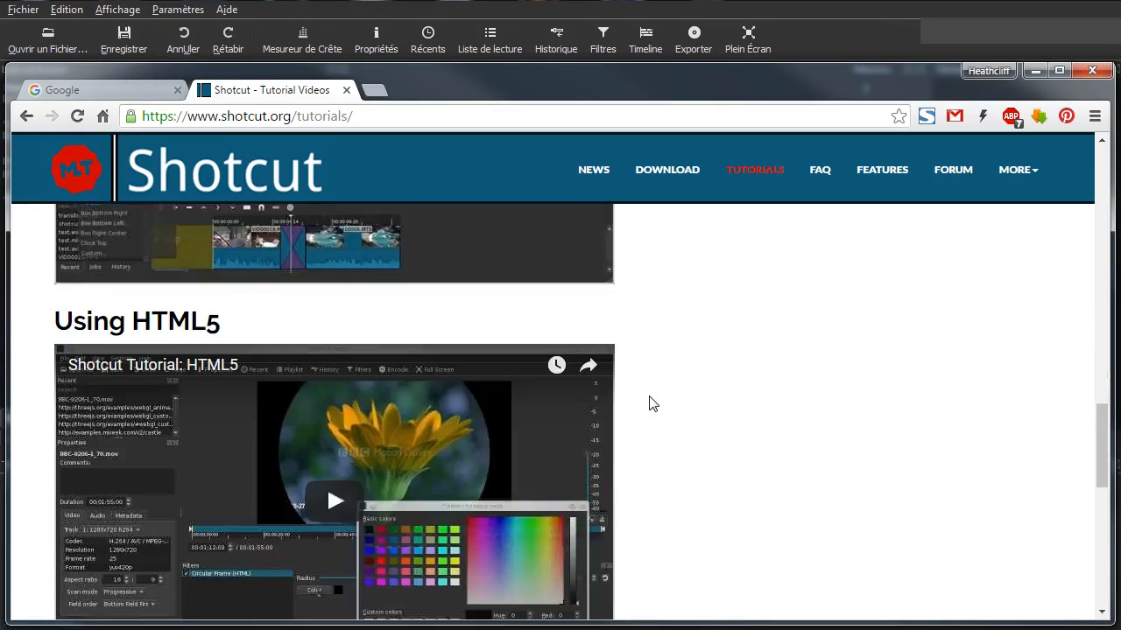
pyautogui.scroll(-4, 651, 403)
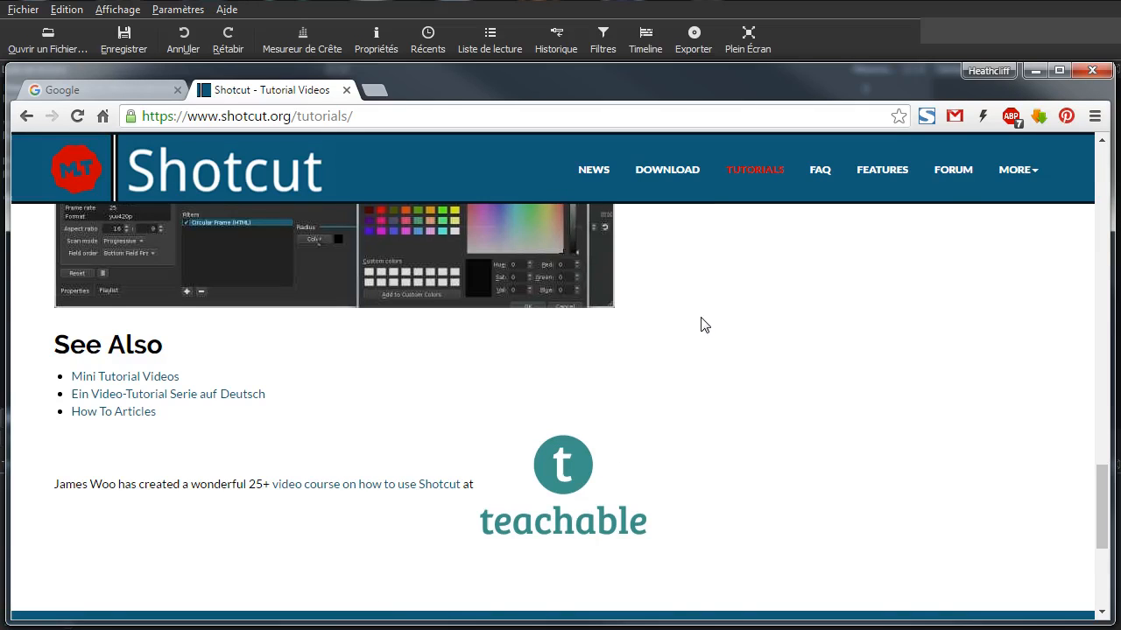
pyautogui.scroll(1, 676, 336)
pyautogui.scroll(10, 676, 336)
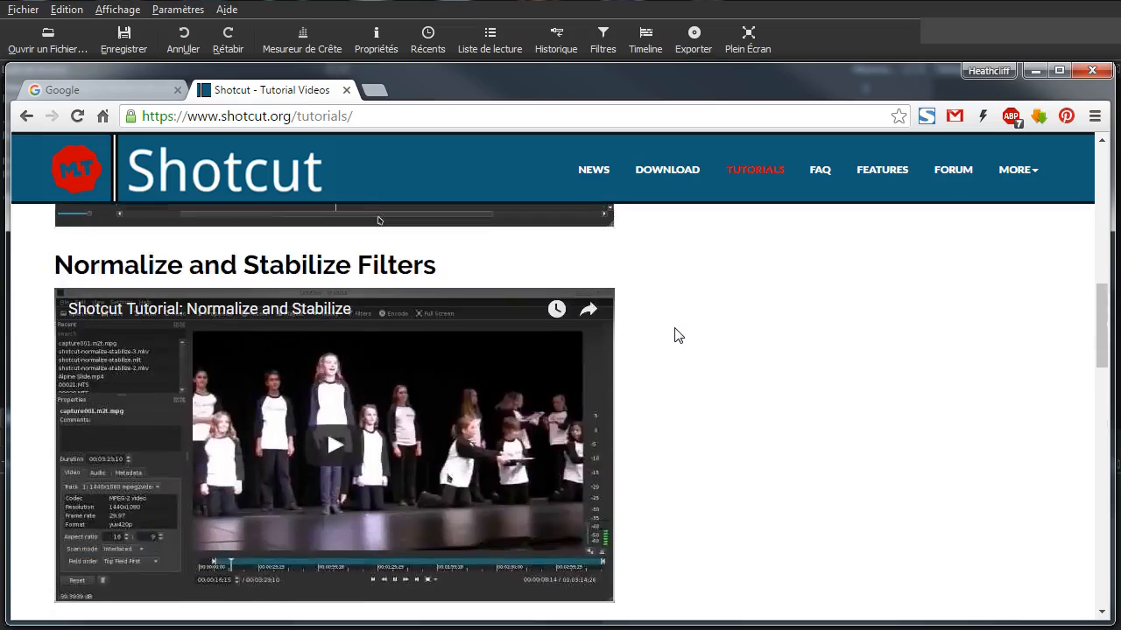
pyautogui.scroll(3, 677, 335)
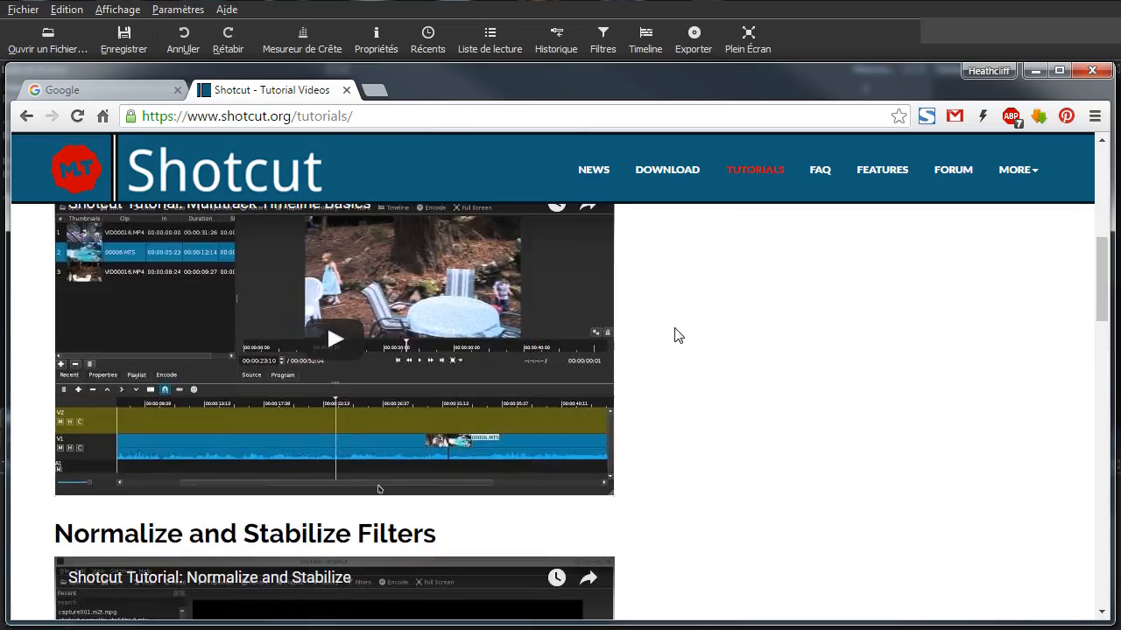
# - Open Shotcut's Road Map page and skim its numbered list of planned features and the Quick Tasks To Do section
pyautogui.click(1016, 176)
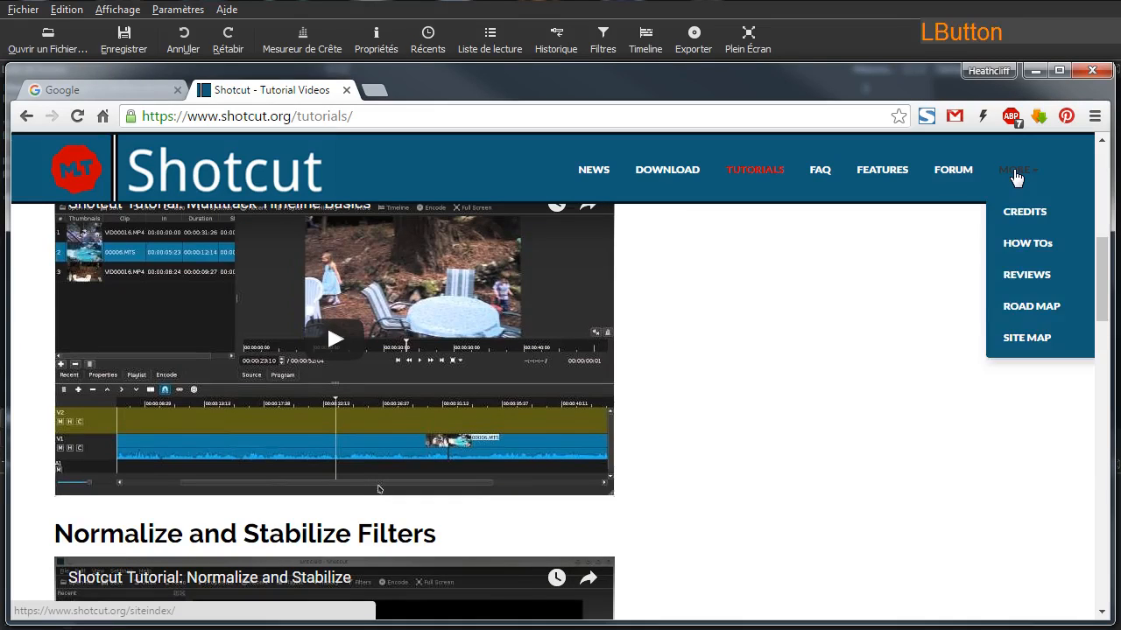
pyautogui.click(1029, 306)
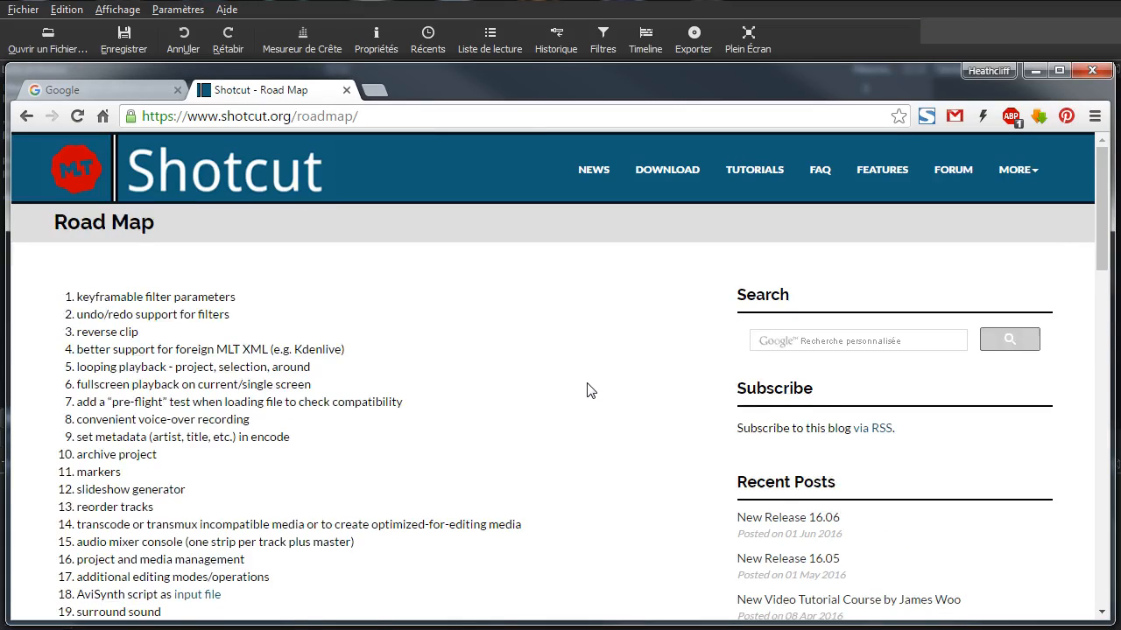
pyautogui.scroll(-9, 591, 390)
pyautogui.scroll(2, 456, 350)
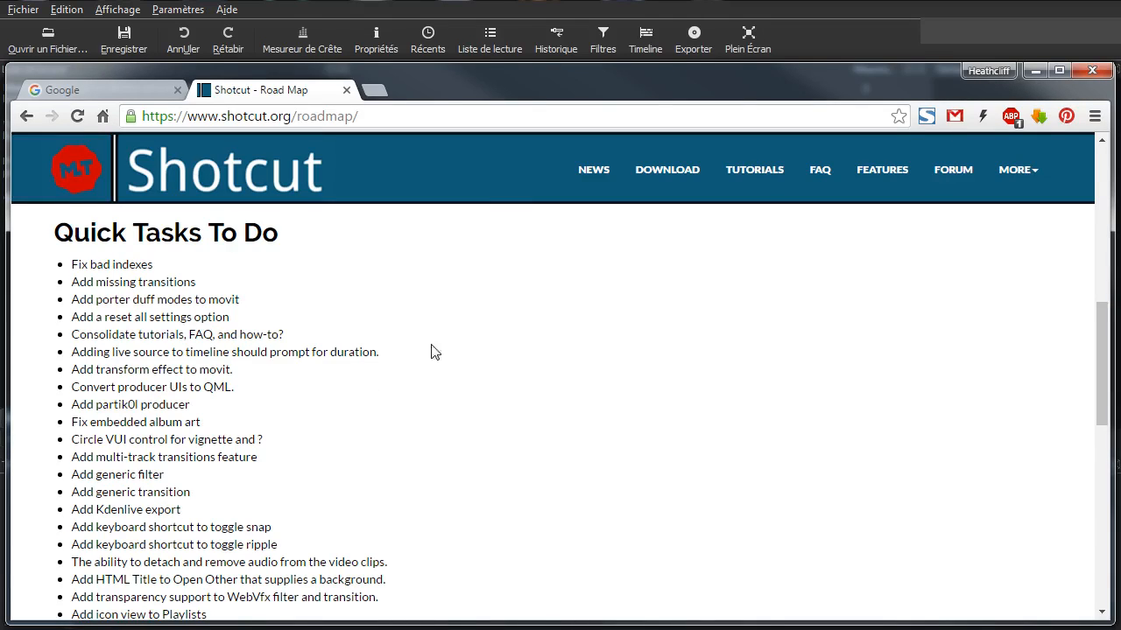
pyautogui.click(501, 409)
pyautogui.scroll(7, 496, 446)
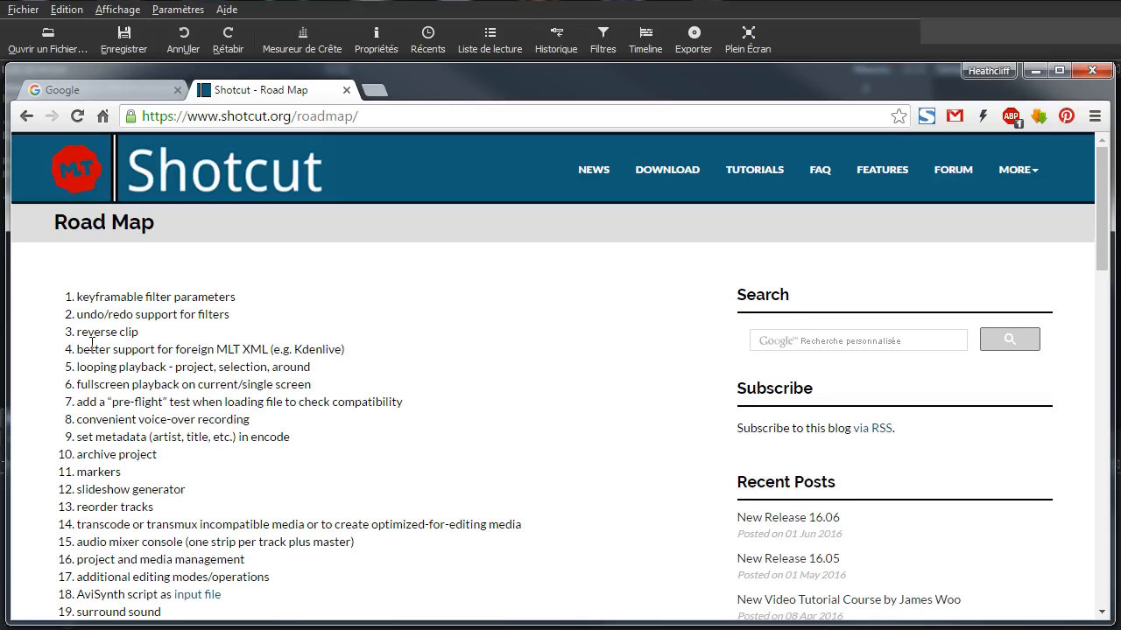
pyautogui.scroll(-3, 97, 350)
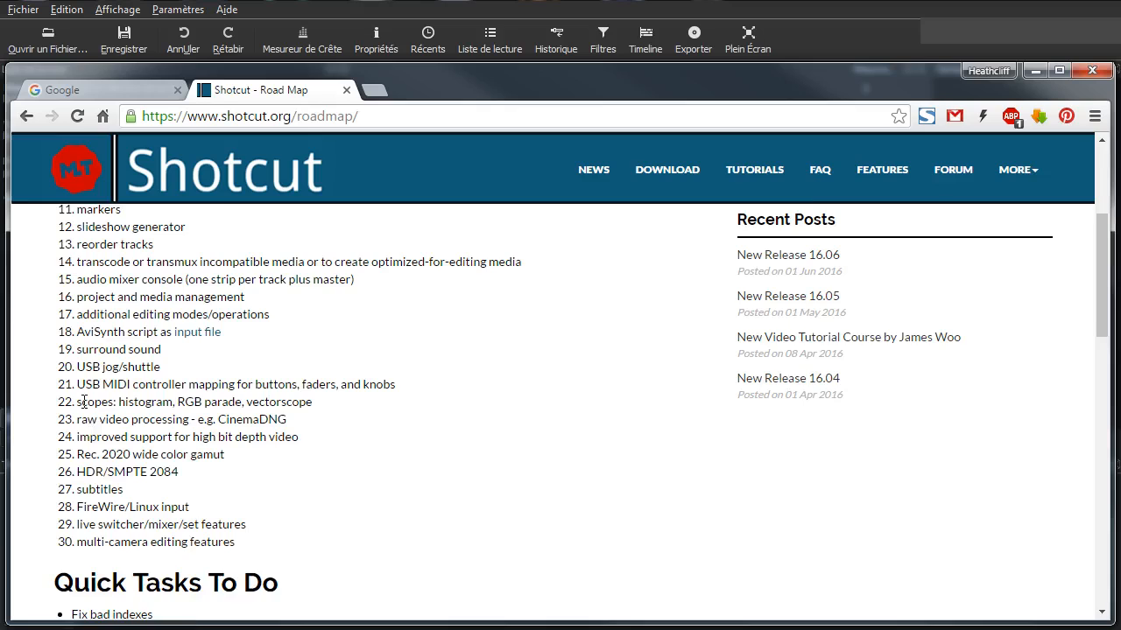
pyautogui.scroll(3, 83, 402)
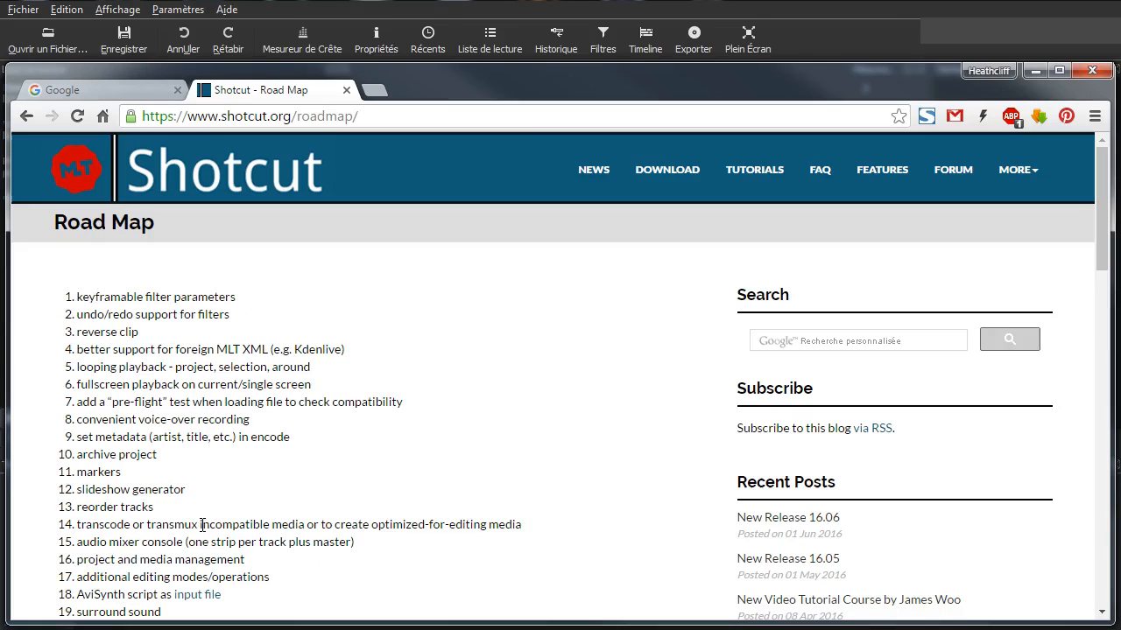
pyautogui.click(485, 388)
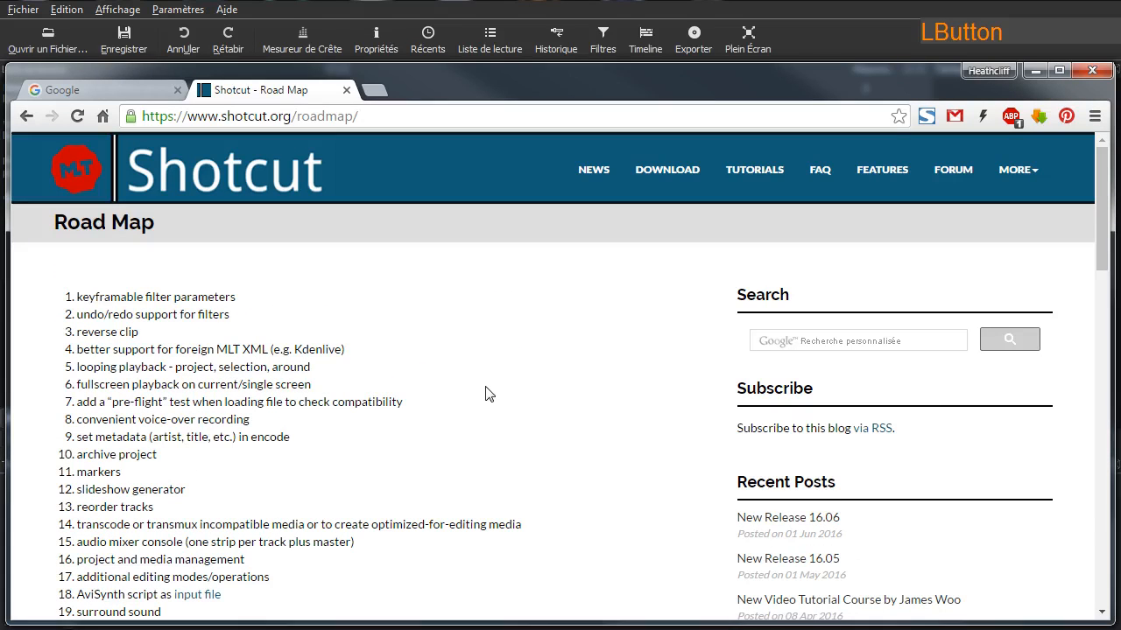
# - Read the first Road Map entries on keyframable filter parameters, undo/redo support for filters and reverse clip
pyautogui.doubleClick(87, 297)
pyautogui.click(258, 306)
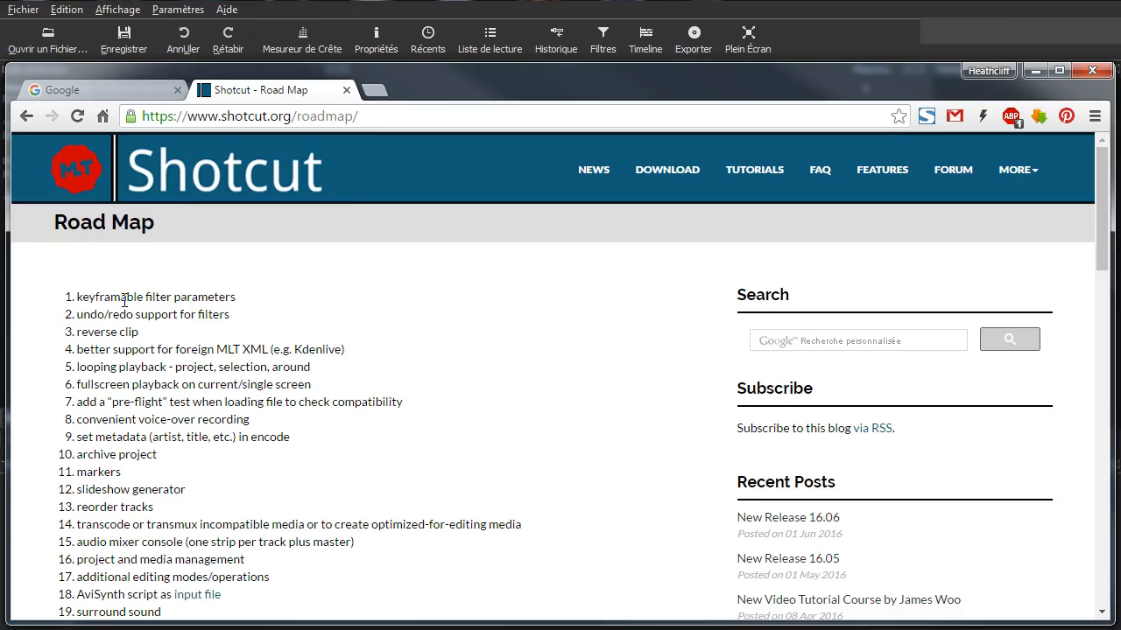
pyautogui.doubleClick(125, 299)
pyautogui.click(277, 303)
pyautogui.doubleClick(127, 313)
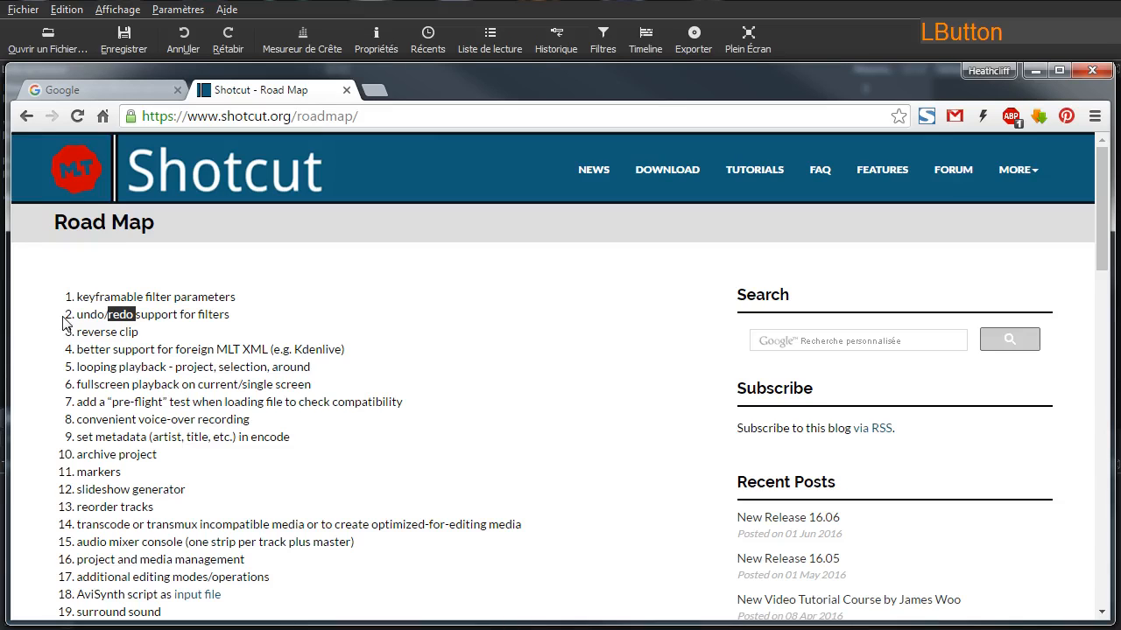
pyautogui.click(149, 317)
pyautogui.click(247, 326)
pyautogui.click(160, 335)
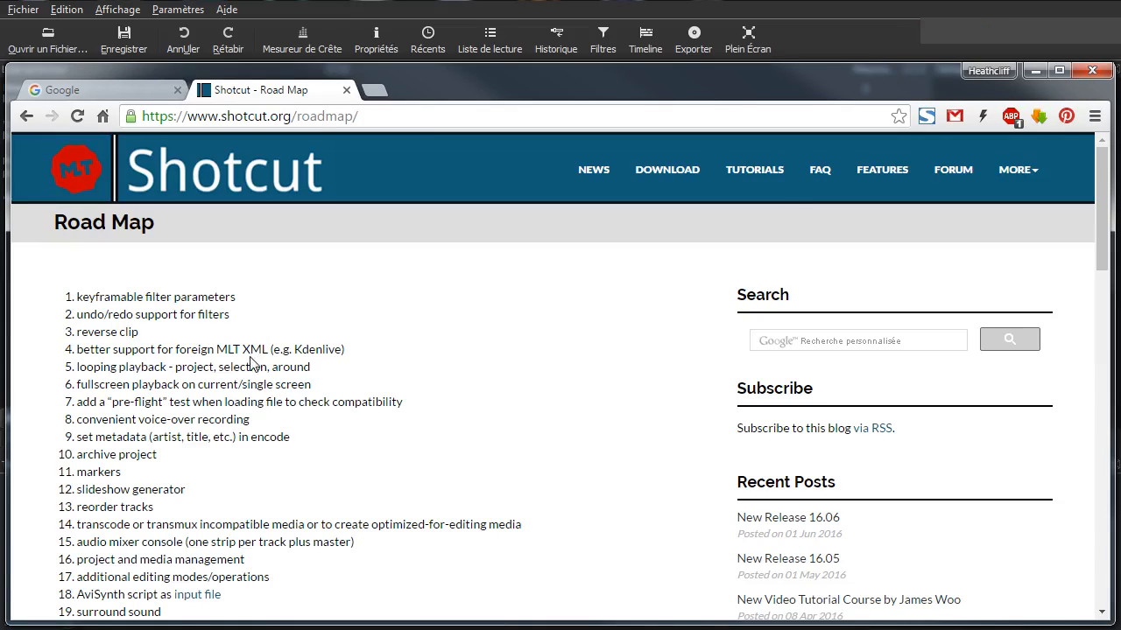
# - Read further down the Road Map list, highlighting the subtitles and markers entries
pyautogui.scroll(-1, 179, 431)
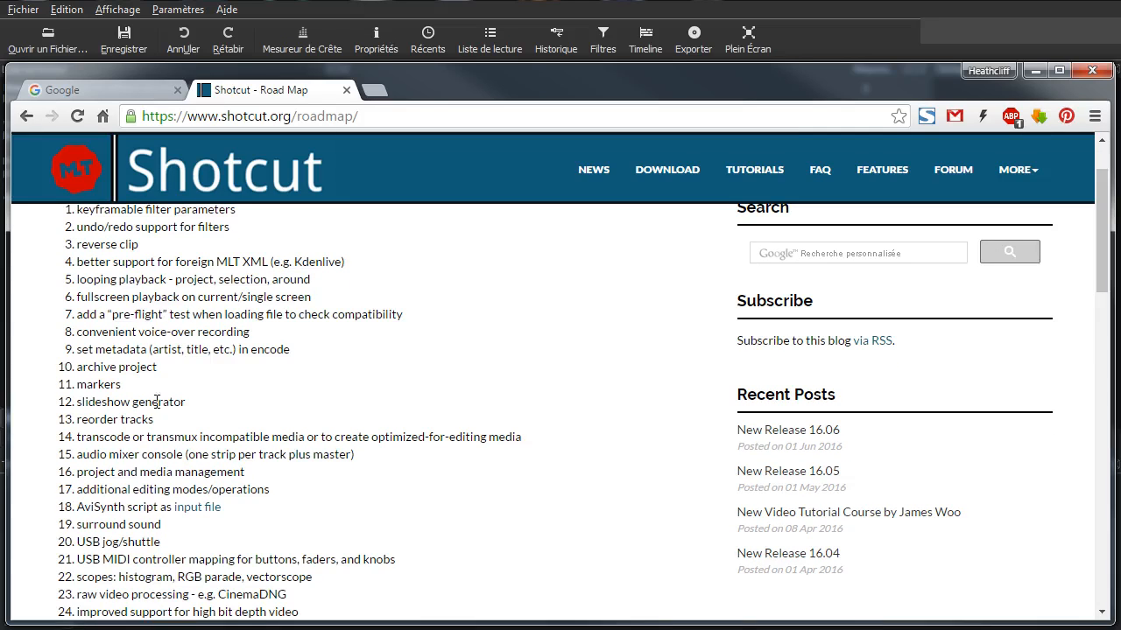
pyautogui.scroll(-2, 170, 433)
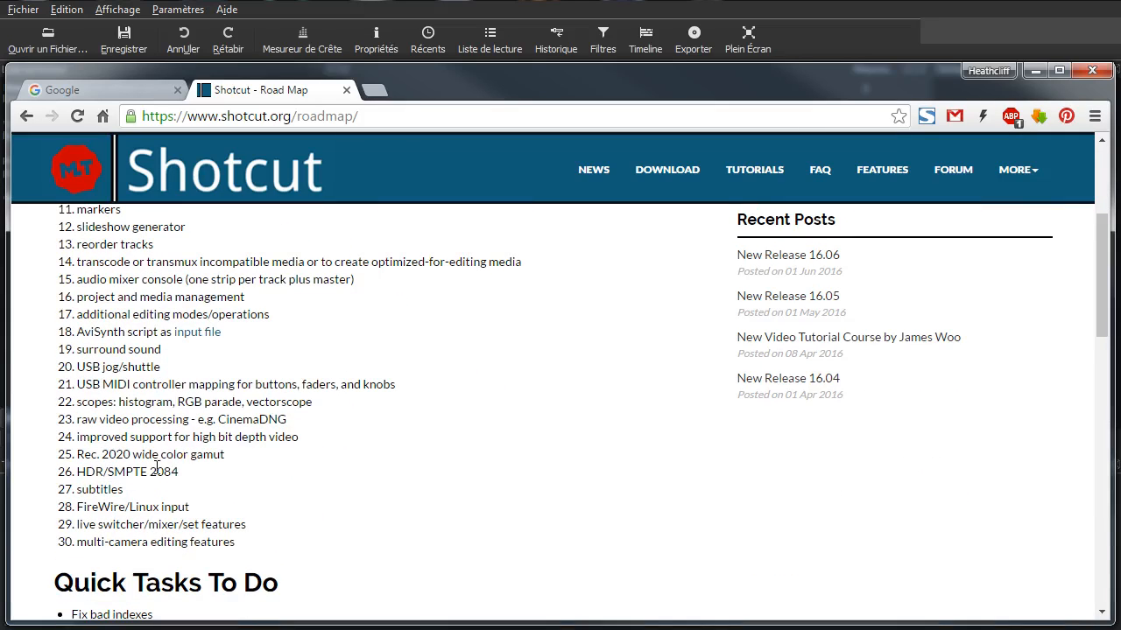
pyautogui.doubleClick(99, 487)
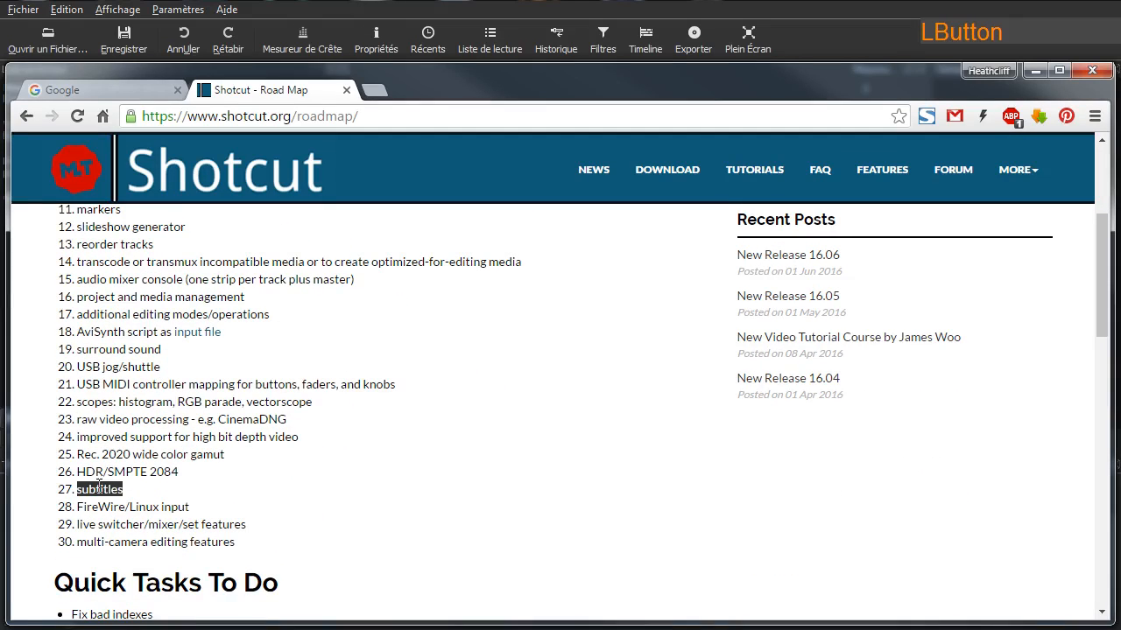
pyautogui.click(317, 487)
pyautogui.scroll(1, 489, 403)
pyautogui.doubleClick(99, 297)
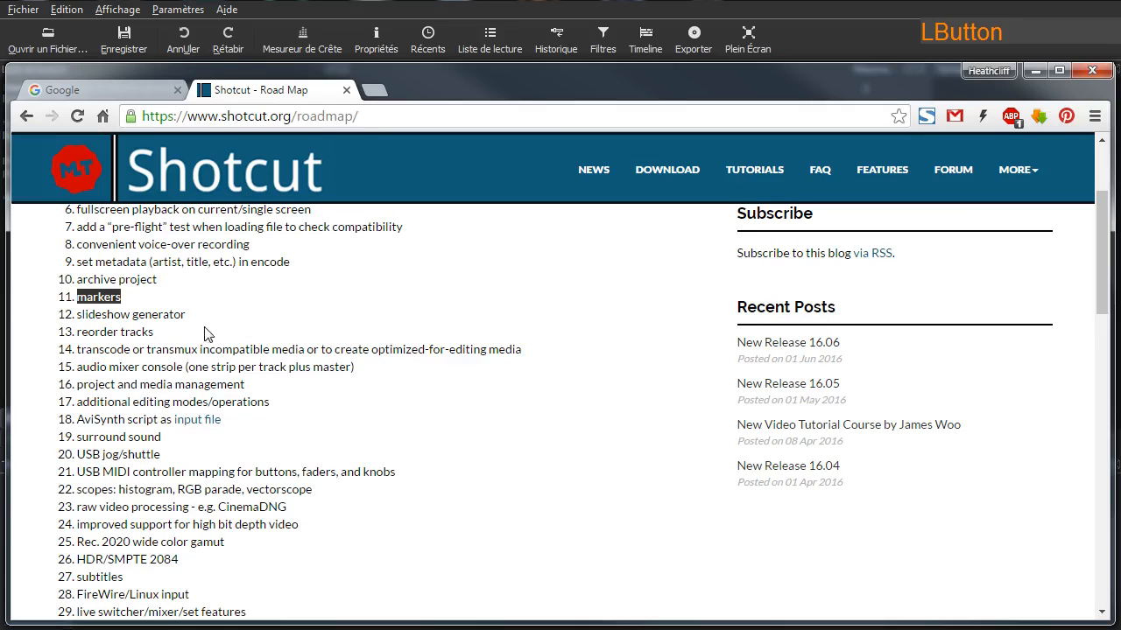
pyautogui.click(371, 293)
pyautogui.scroll(2, 335, 353)
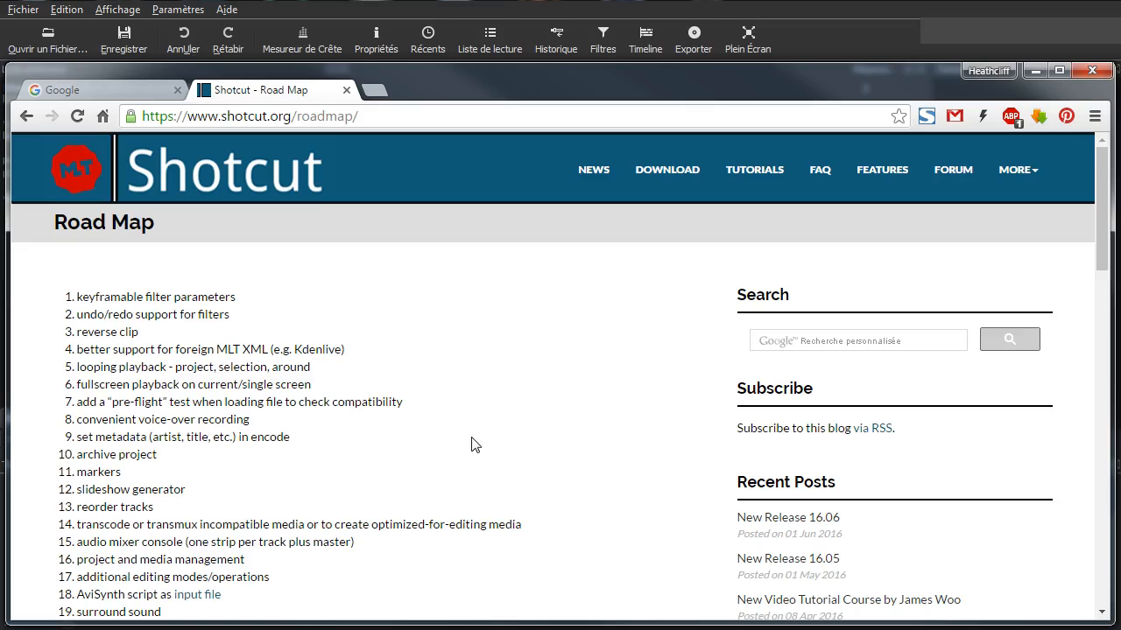
# - Open Shotcut's News page and skim the New Release 16.06 post
pyautogui.click(593, 170)
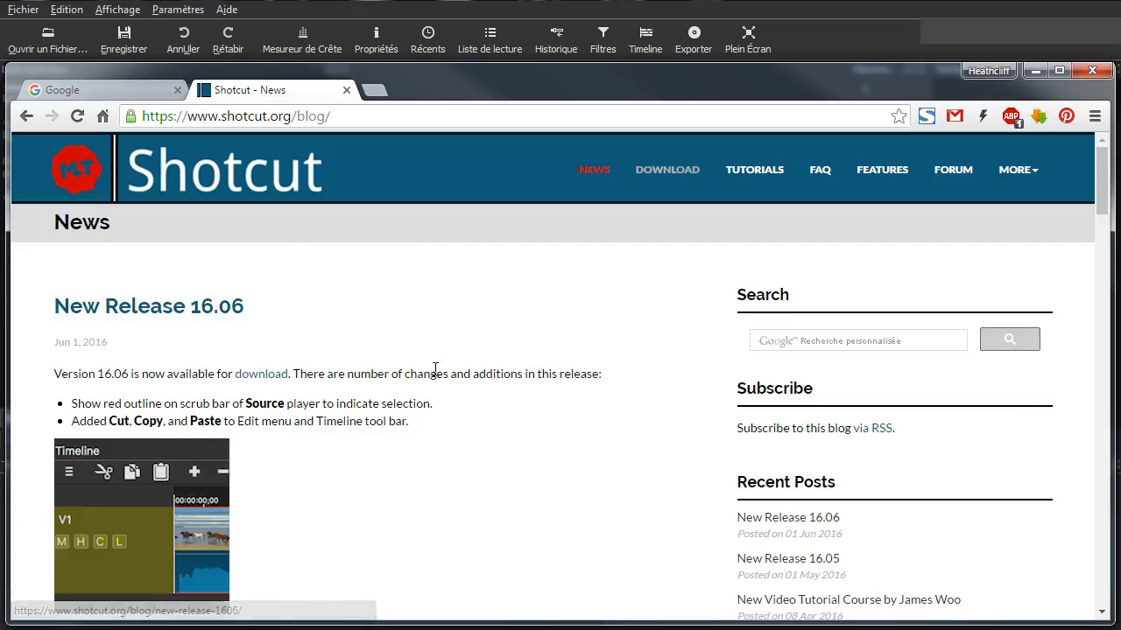
pyautogui.scroll(-2, 440, 379)
pyautogui.scroll(-3, 440, 380)
pyautogui.scroll(5, 440, 373)
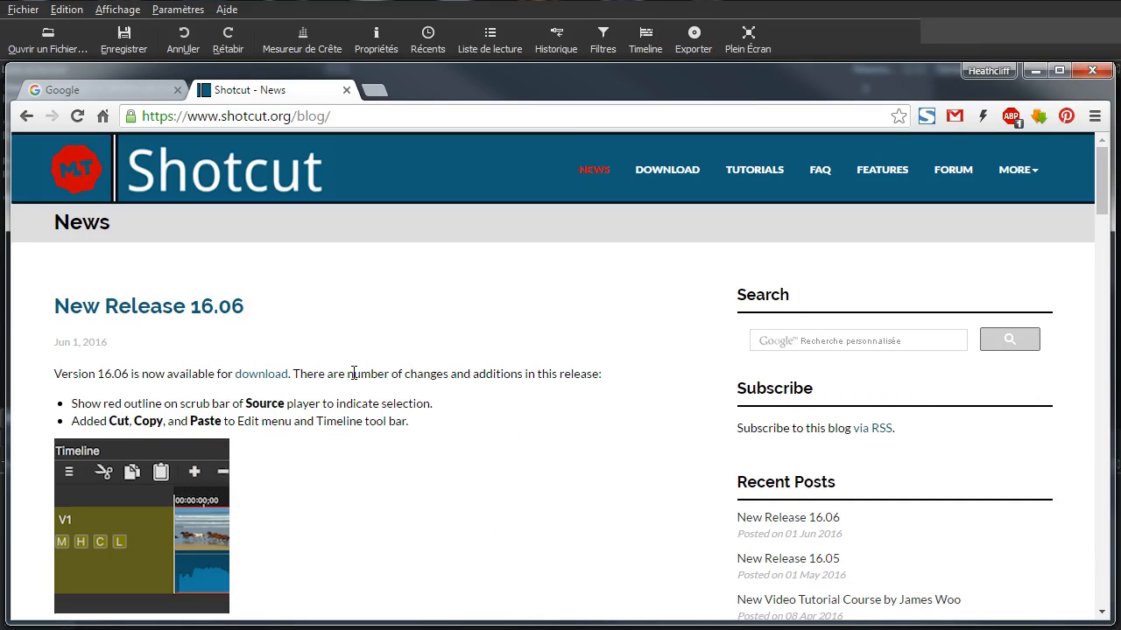
# - Switch to Shotcut, check the installed version in its About information and close the dialog
pyautogui.click(793, 39)
pyautogui.click(227, 9)
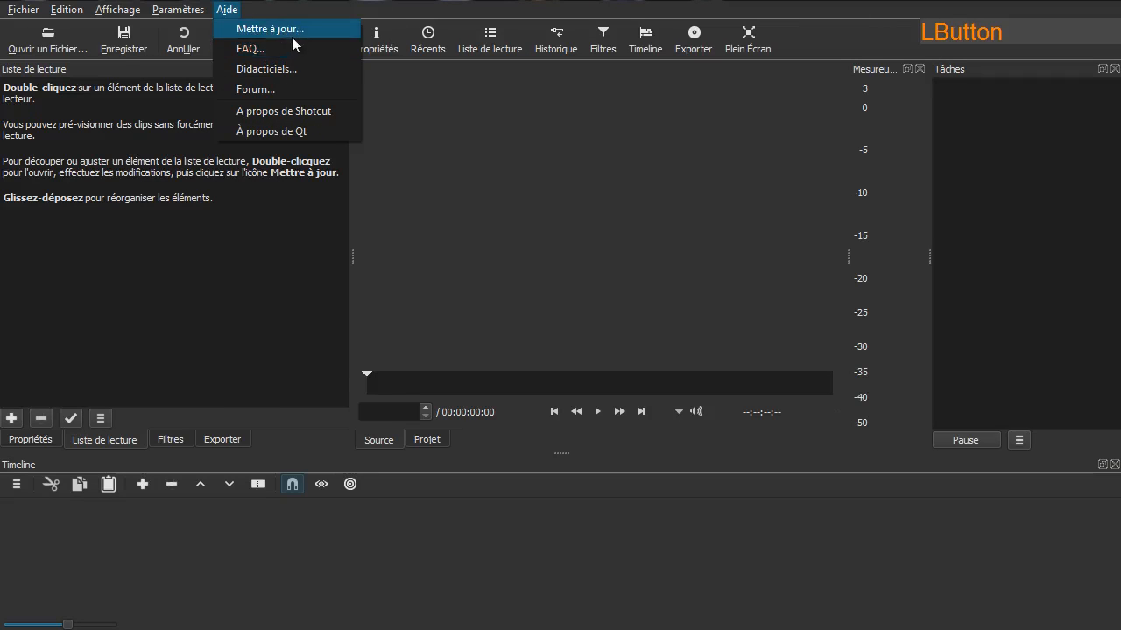
pyautogui.click(312, 111)
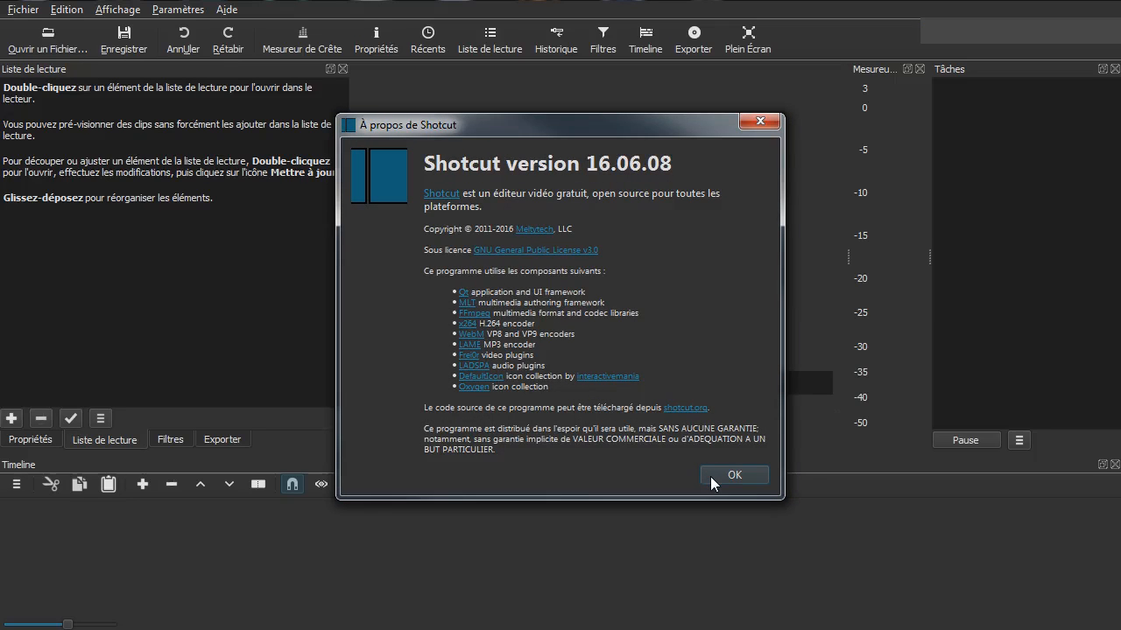
pyautogui.click(734, 475)
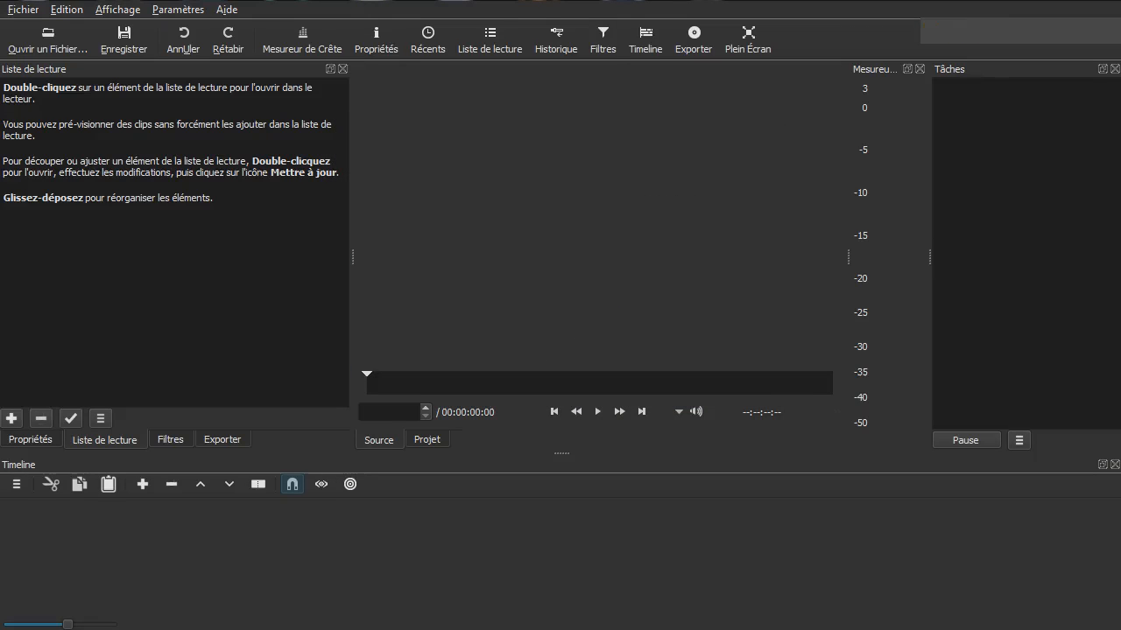
# - Switch back to the browser, bring the Vegas Pro 13 Features page into its window and examine the price and feature descriptions
pyautogui.click(792, 499)
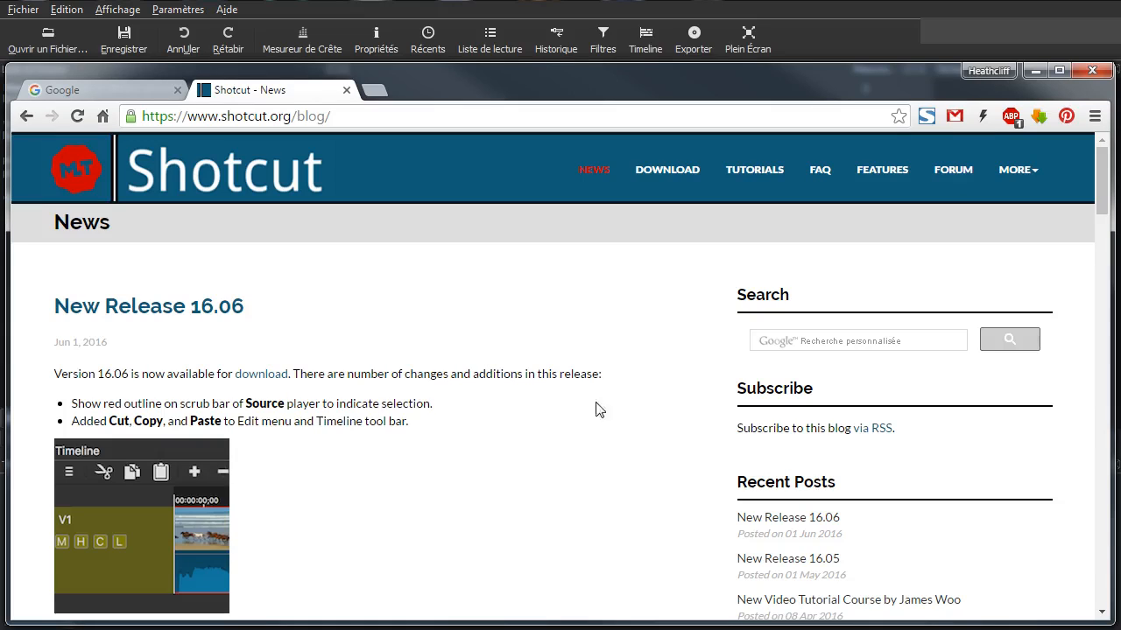
pyautogui.click(519, 396)
pyautogui.moveTo(1120, 150); pyautogui.dragTo(742, 100)
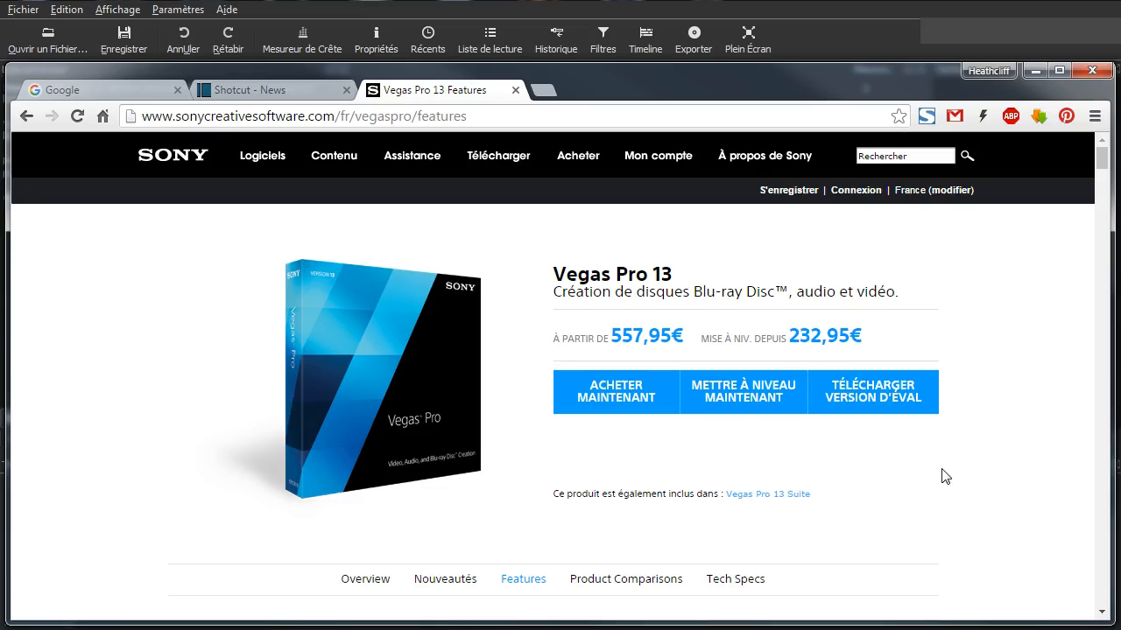
pyautogui.scroll(-4, 943, 475)
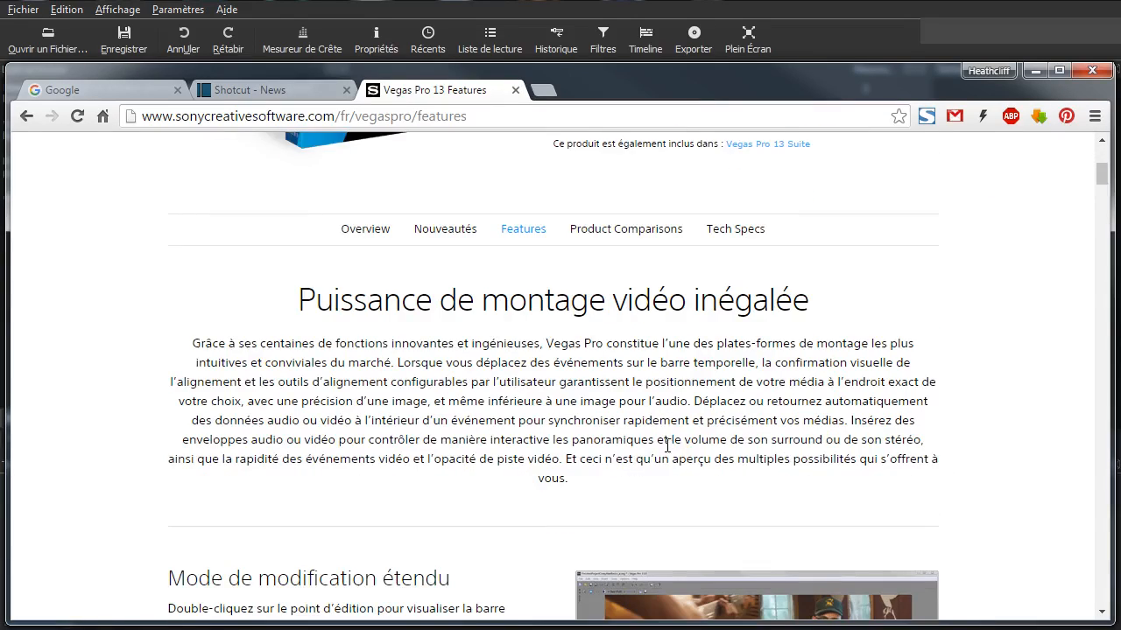
pyautogui.scroll(-3, 666, 449)
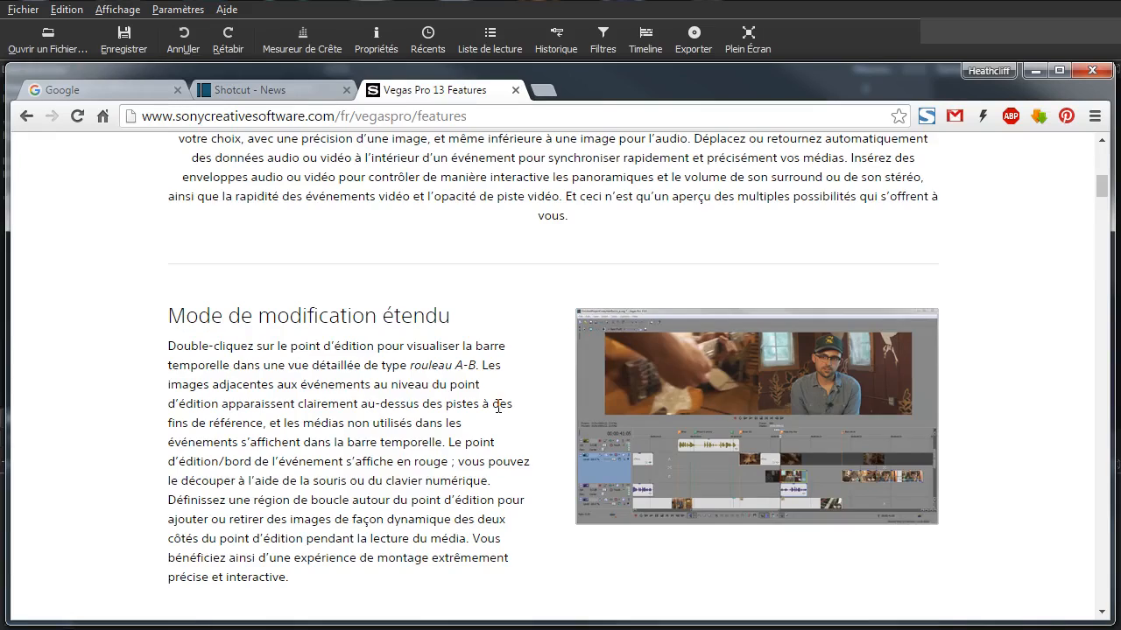
pyautogui.scroll(7, 500, 409)
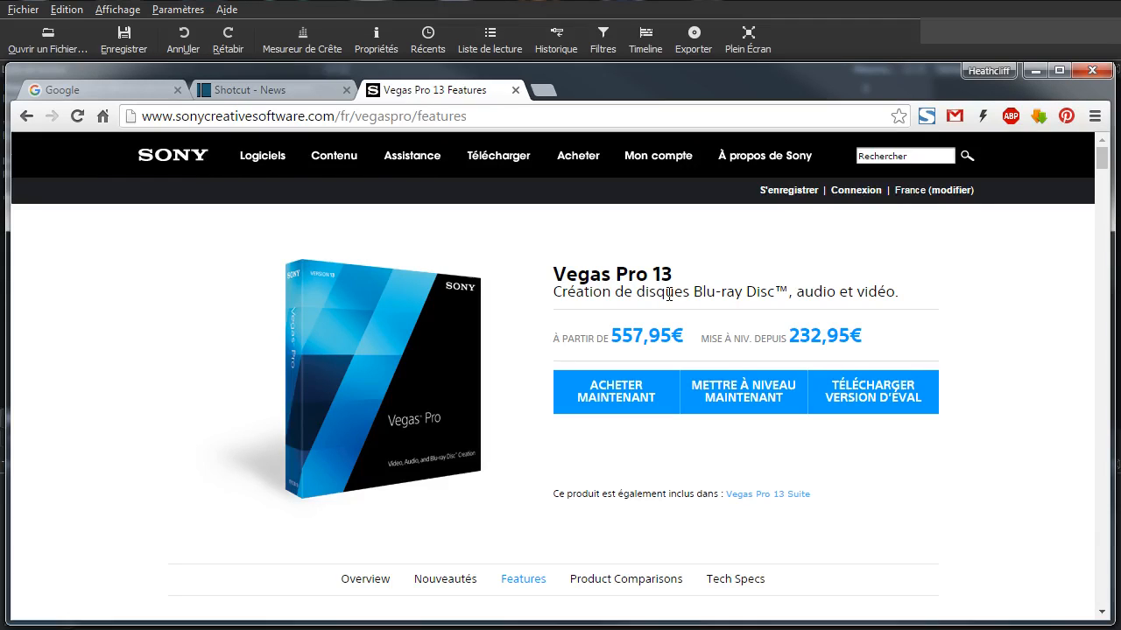
pyautogui.scroll(-10, 511, 377)
pyautogui.scroll(-15, 505, 436)
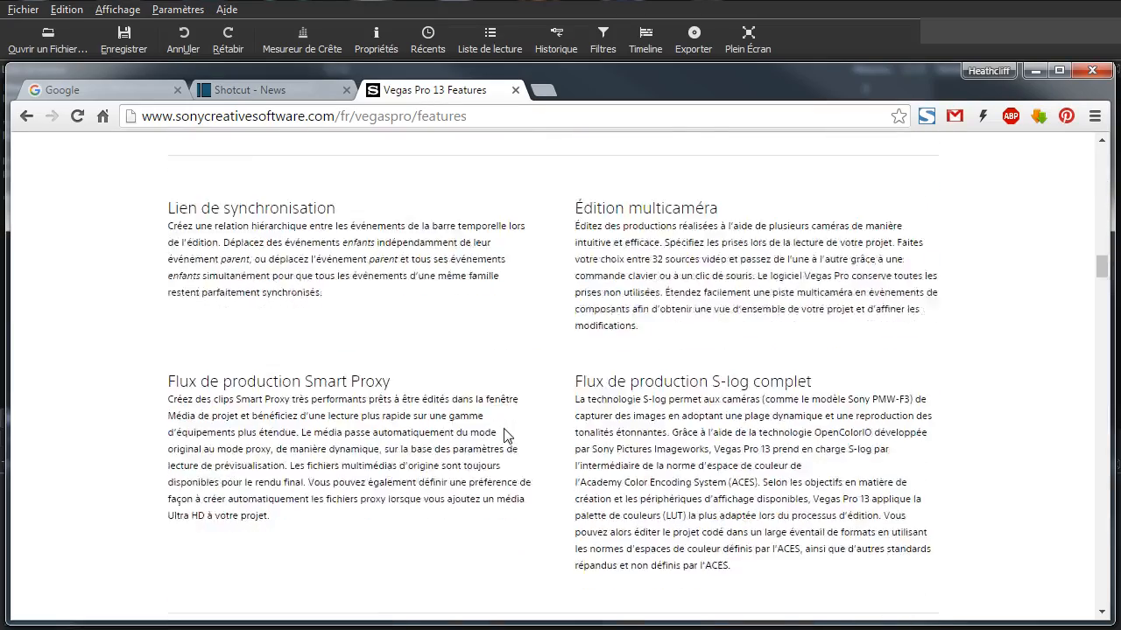
pyautogui.scroll(-5, 505, 436)
pyautogui.scroll(15, 508, 435)
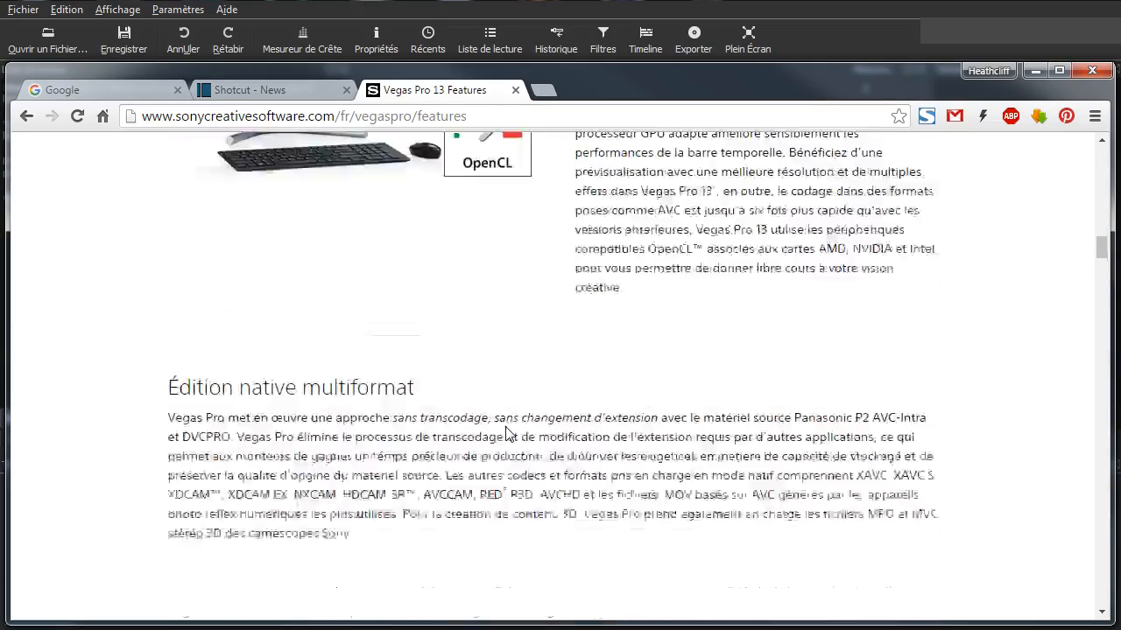
pyautogui.scroll(10, 507, 432)
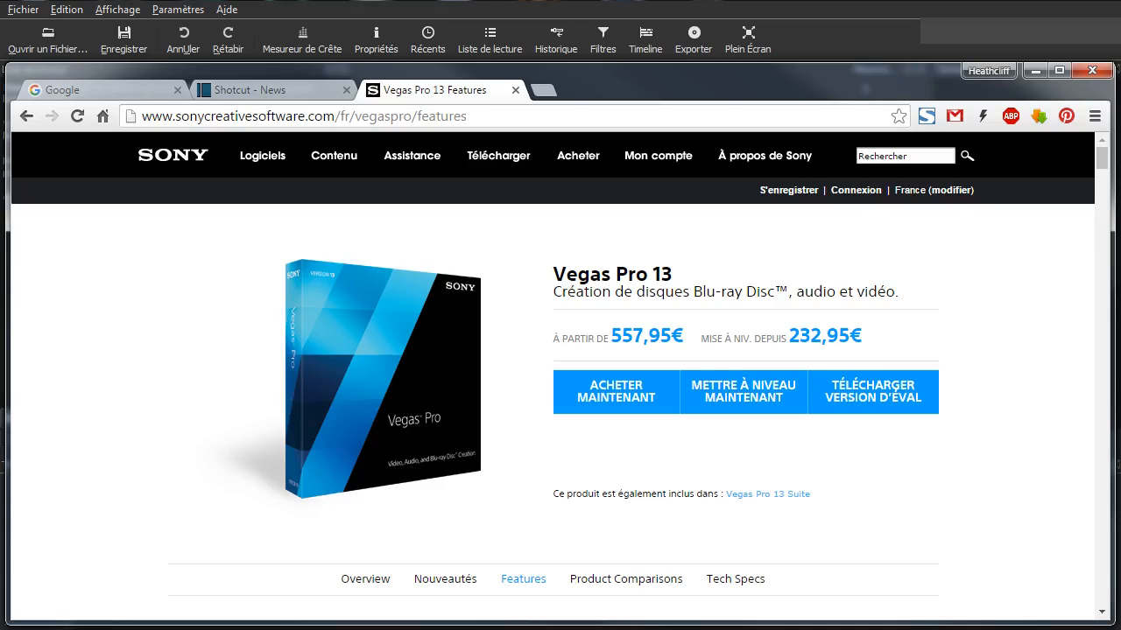
# - Bring the Adobe Creative Cloud plans page into the browser window and review the individual plans, including Premiere Pro as a single app
pyautogui.moveTo(1120, 124); pyautogui.dragTo(625, 92)
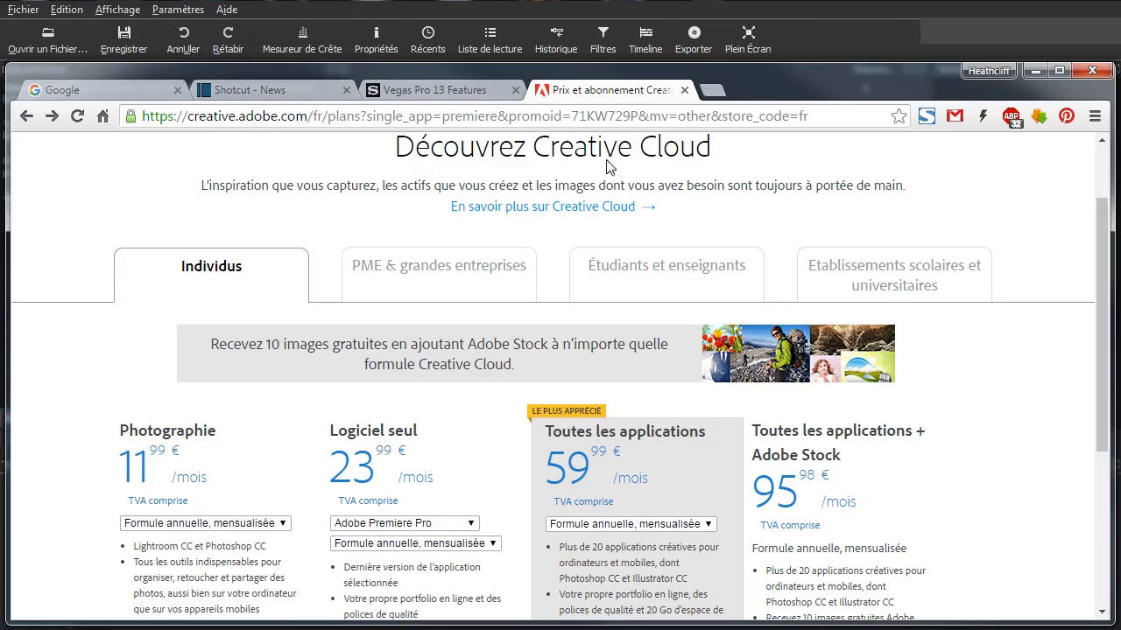
pyautogui.scroll(-1, 593, 371)
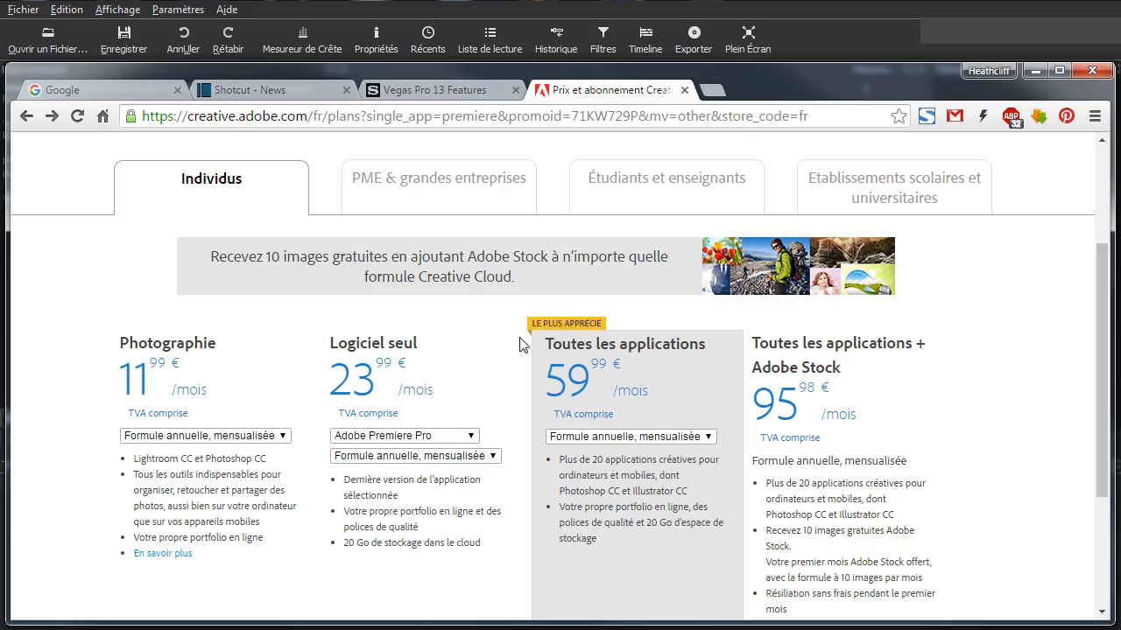
pyautogui.scroll(2, 547, 304)
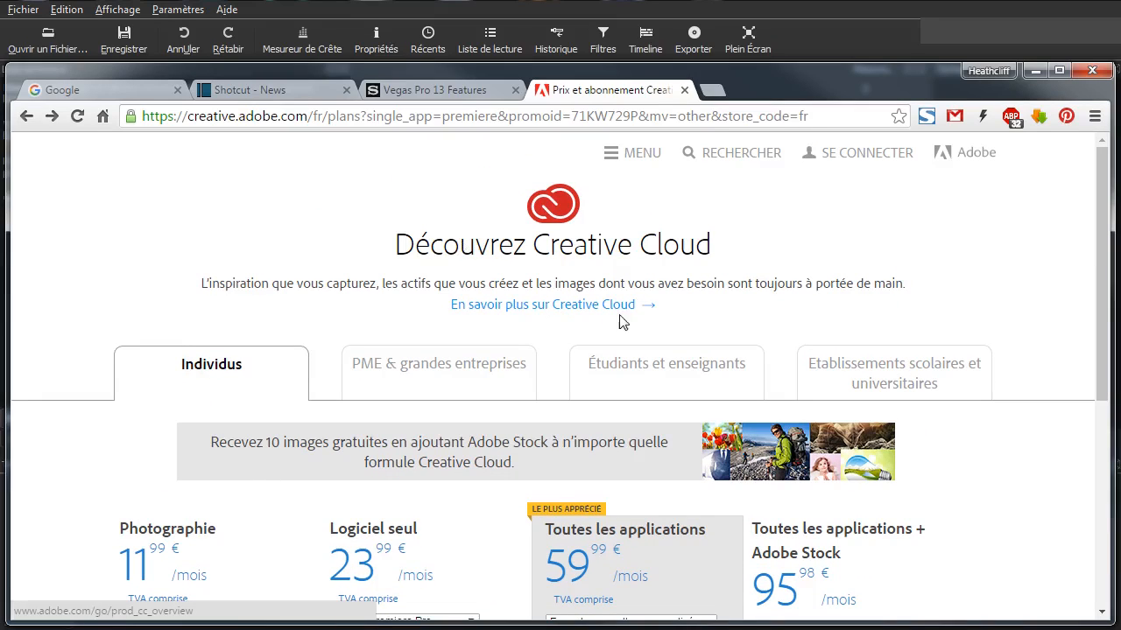
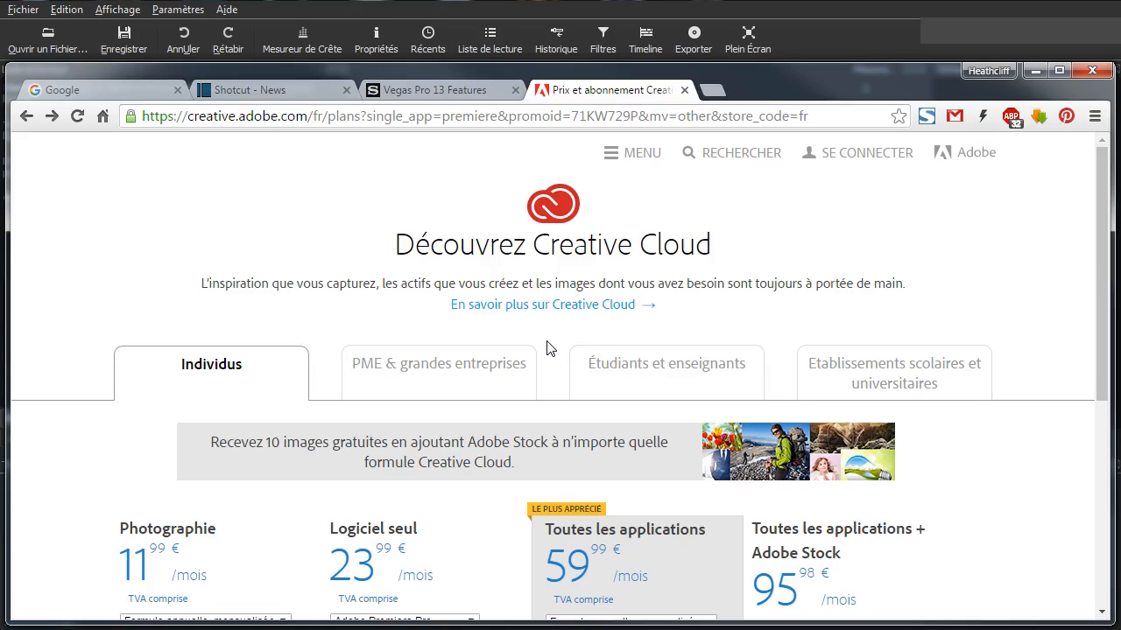
# - Close the Creative Cloud plans and Vegas Pro pages, and open the New Release 16.06 post from Shotcut's News page
pyautogui.click(685, 90)
pyautogui.click(516, 90)
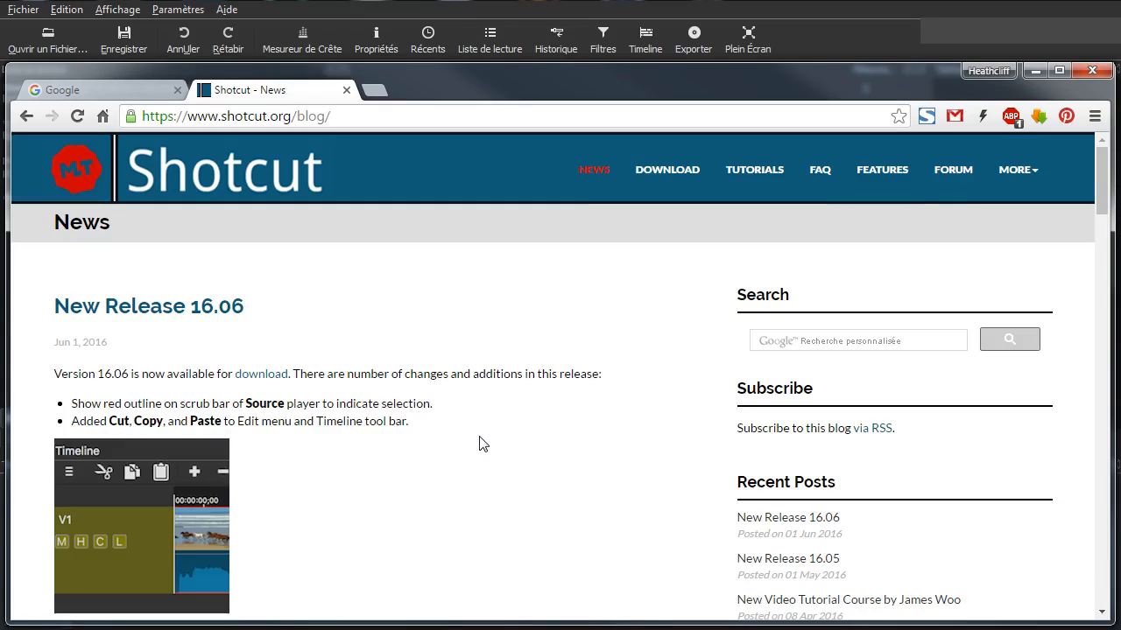
pyautogui.click(1019, 174)
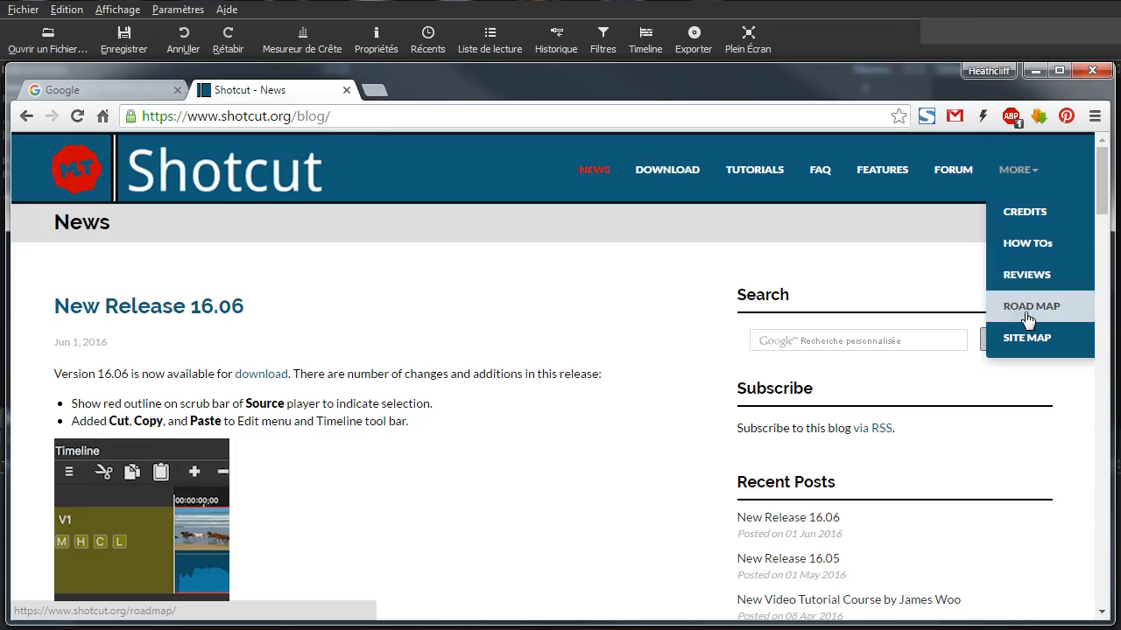
pyautogui.click(562, 316)
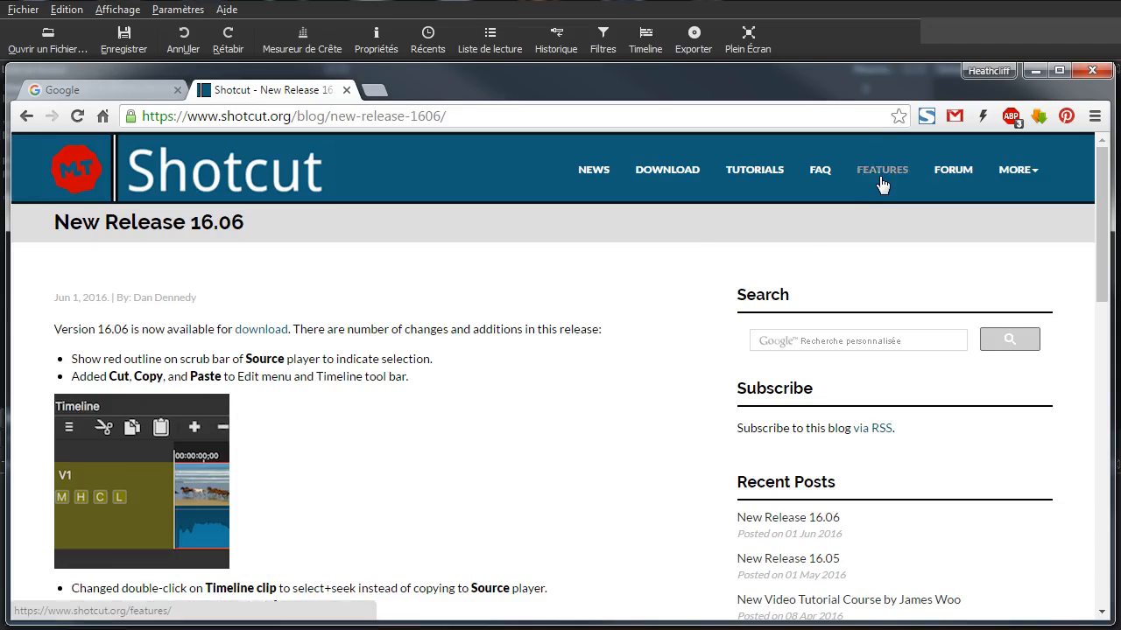
# - Open Shotcut's Download page and examine the current version and its Windows download link
pyautogui.click(671, 171)
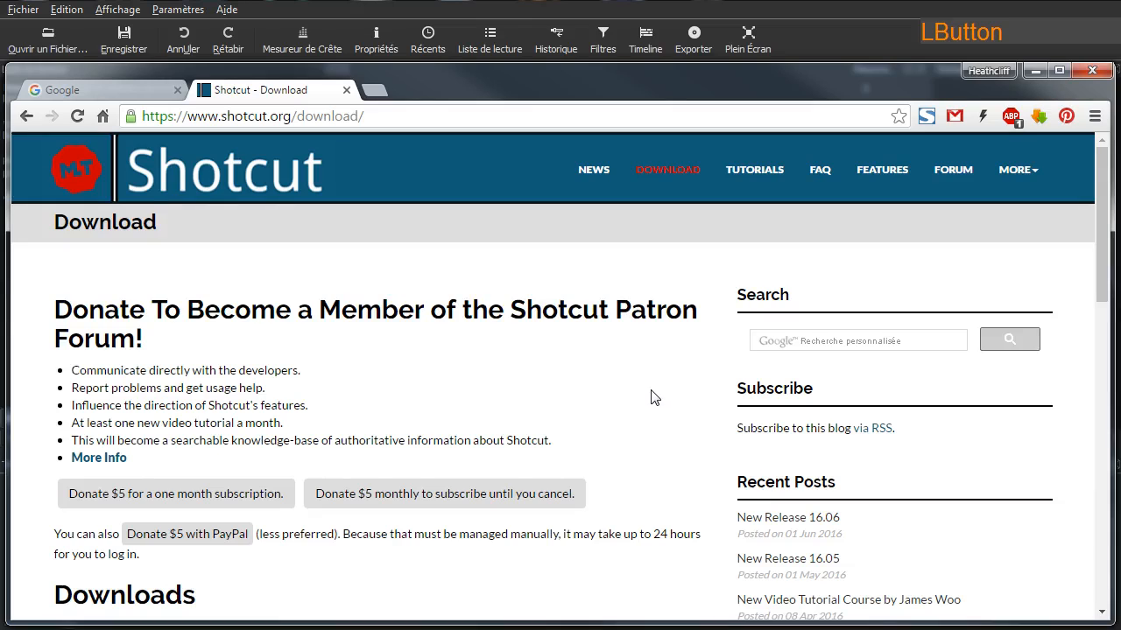
pyautogui.scroll(-1, 655, 397)
pyautogui.scroll(-4, 651, 396)
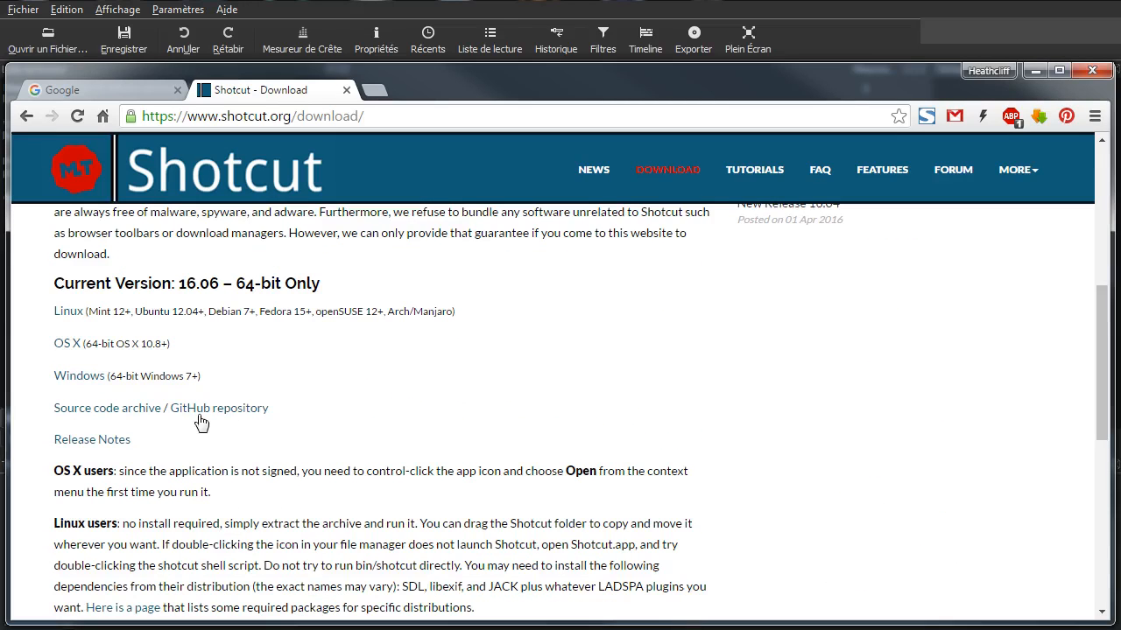
pyautogui.click(76, 377)
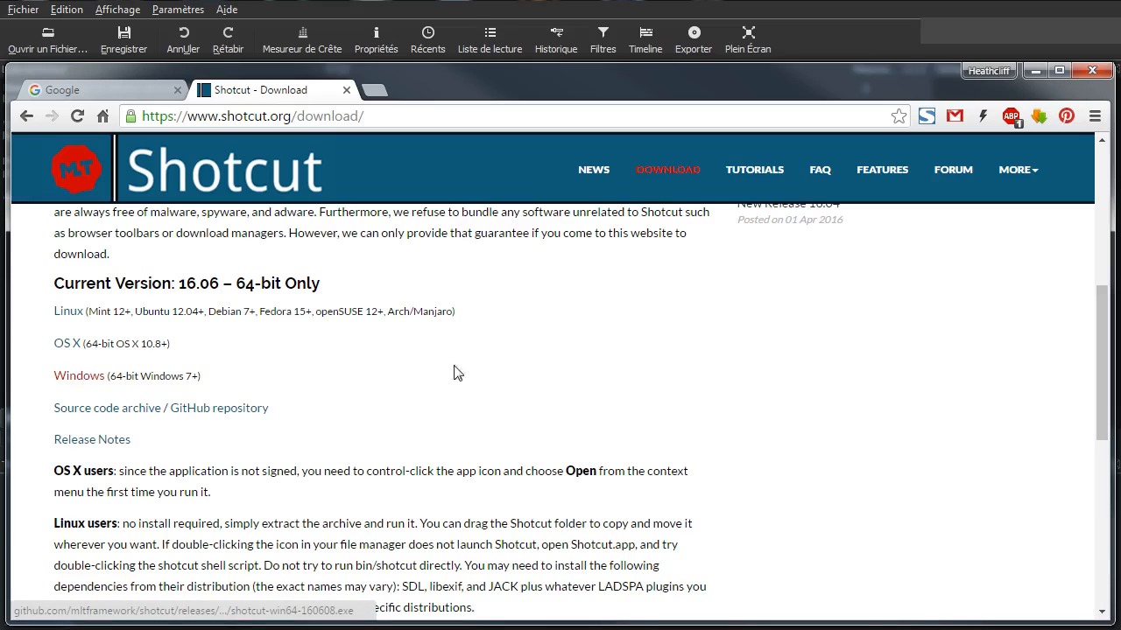
pyautogui.click(501, 379)
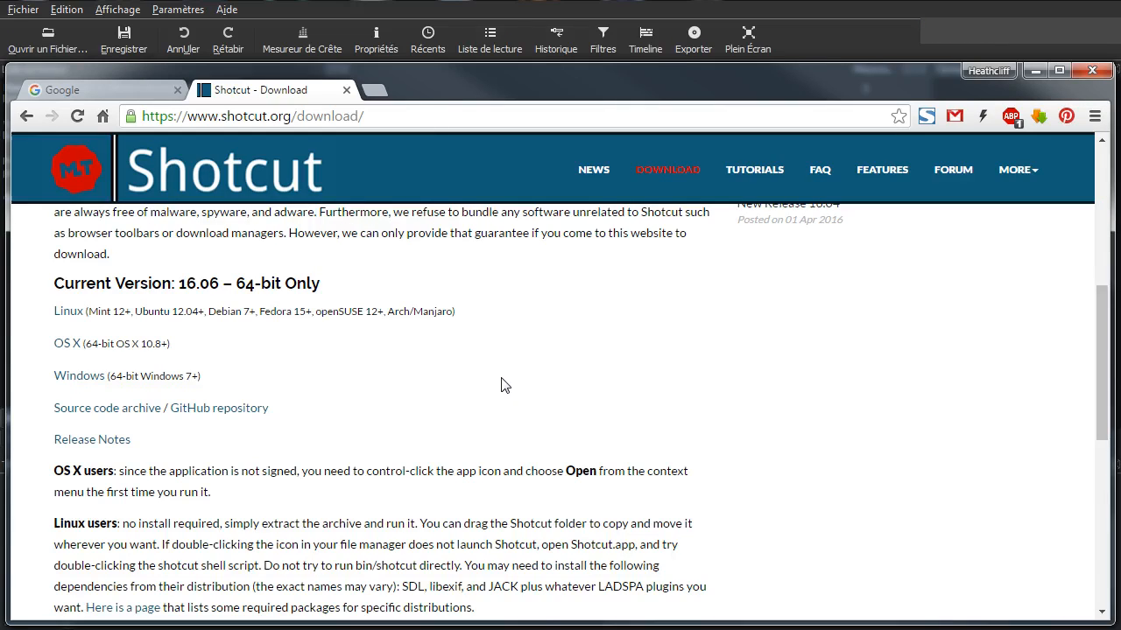
pyautogui.click(502, 385)
pyautogui.scroll(4, 552, 341)
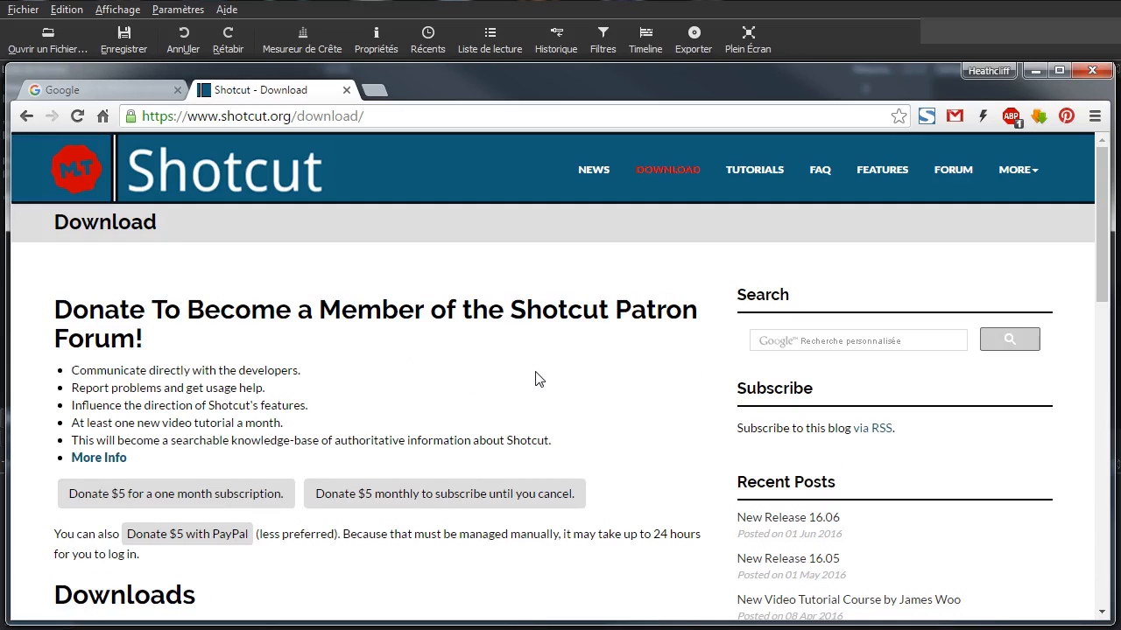
# - Switch to Shotcut, close the Tâches panel and show it again
pyautogui.click(858, 39)
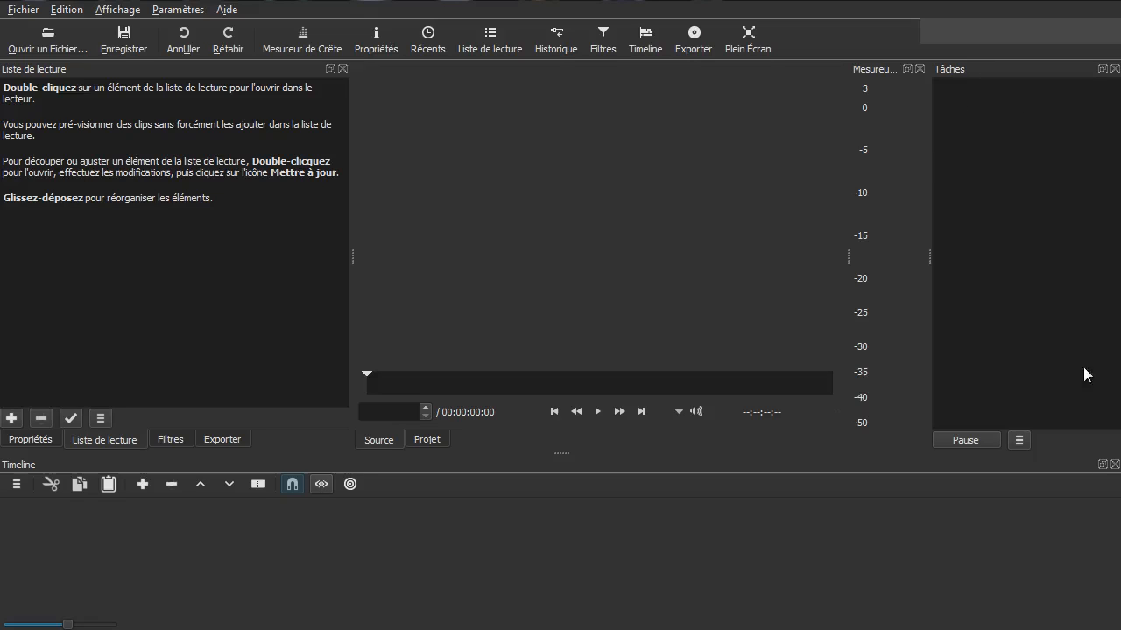
pyautogui.click(1115, 69)
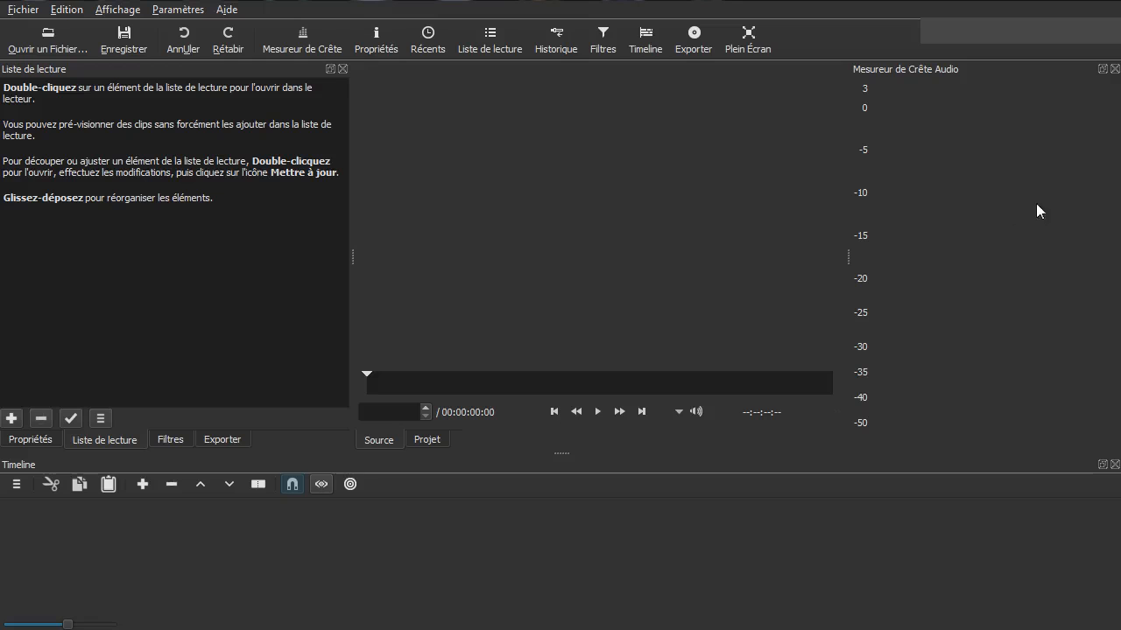
pyautogui.click(120, 9)
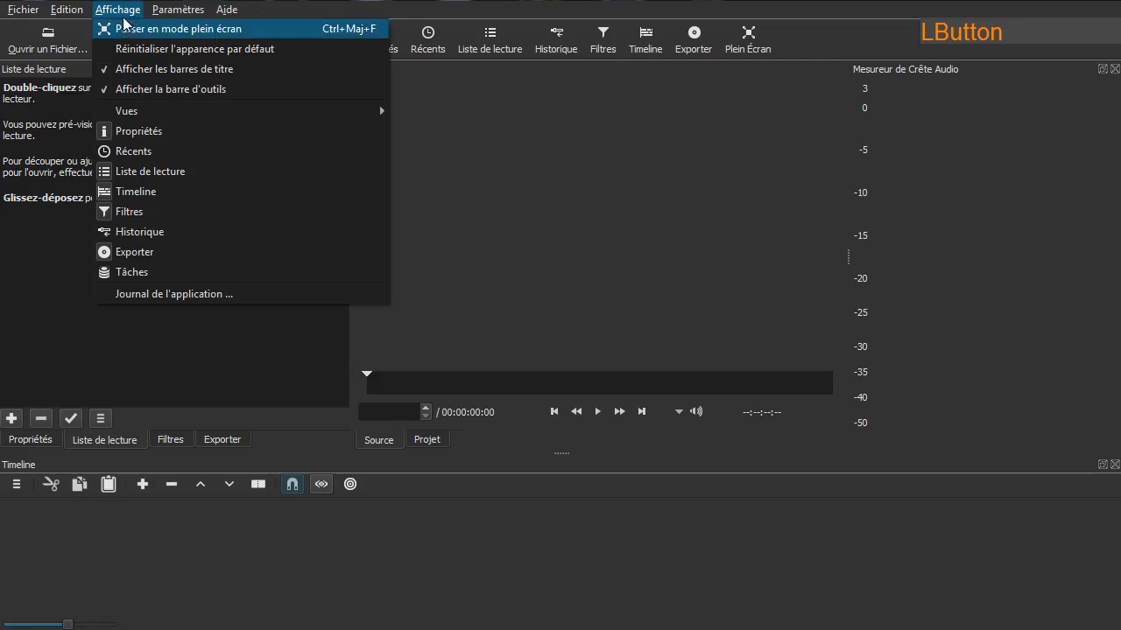
pyautogui.click(145, 272)
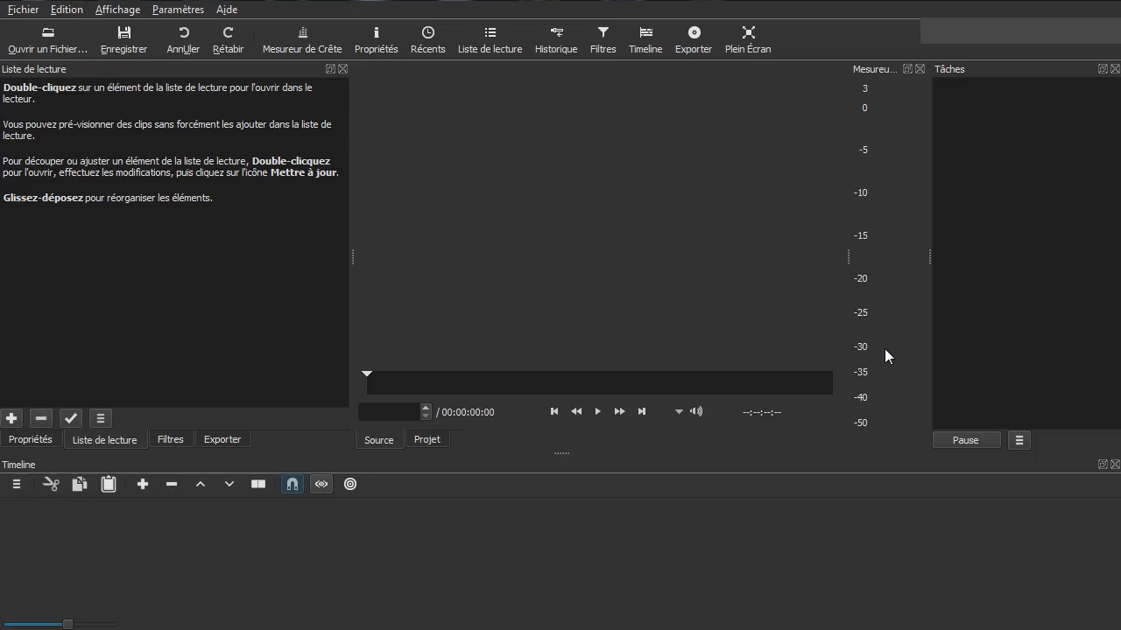
# - Look through the Liste de lecture, Propriétés, Filtres and Exporter panels and check the list of panels that can be displayed
pyautogui.click(102, 447)
pyautogui.click(41, 444)
pyautogui.click(170, 439)
pyautogui.click(214, 440)
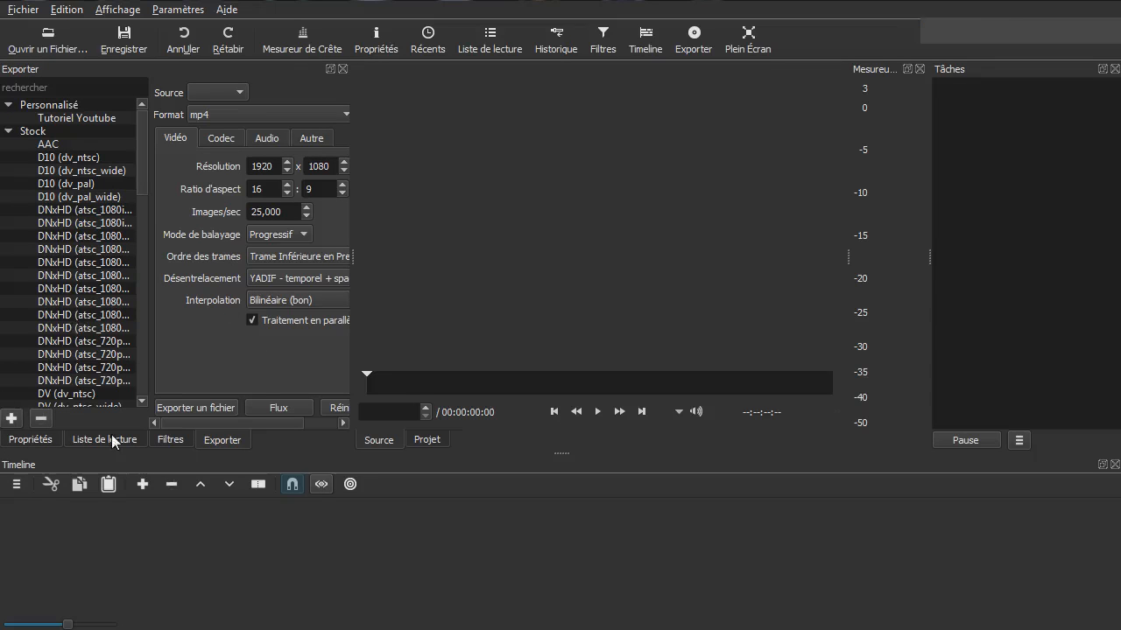
pyautogui.click(19, 443)
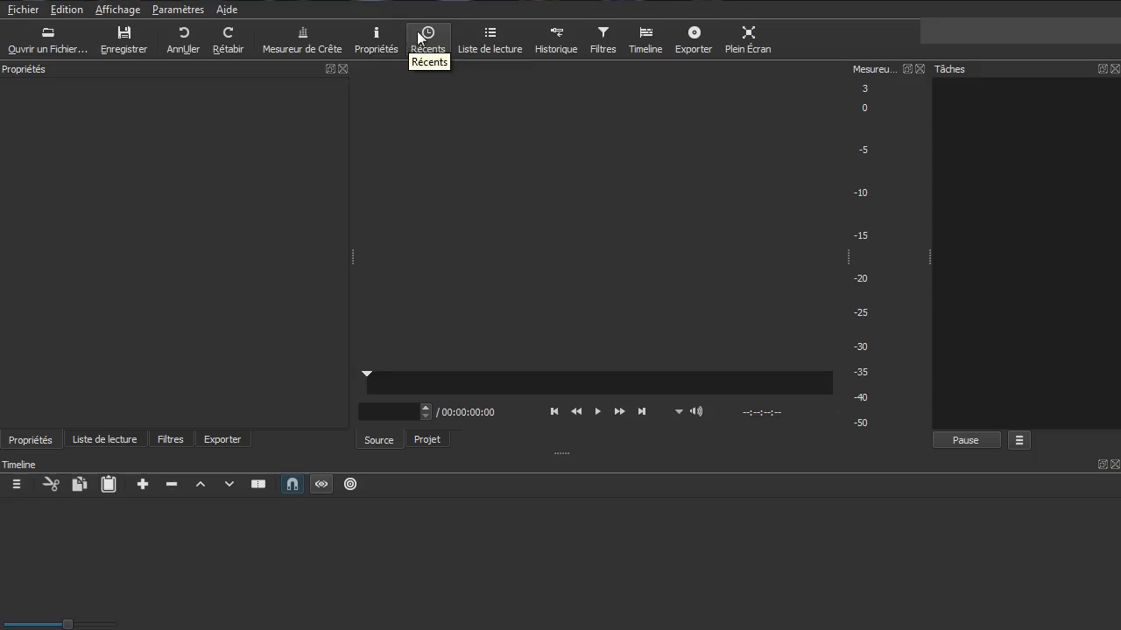
pyautogui.click(117, 10)
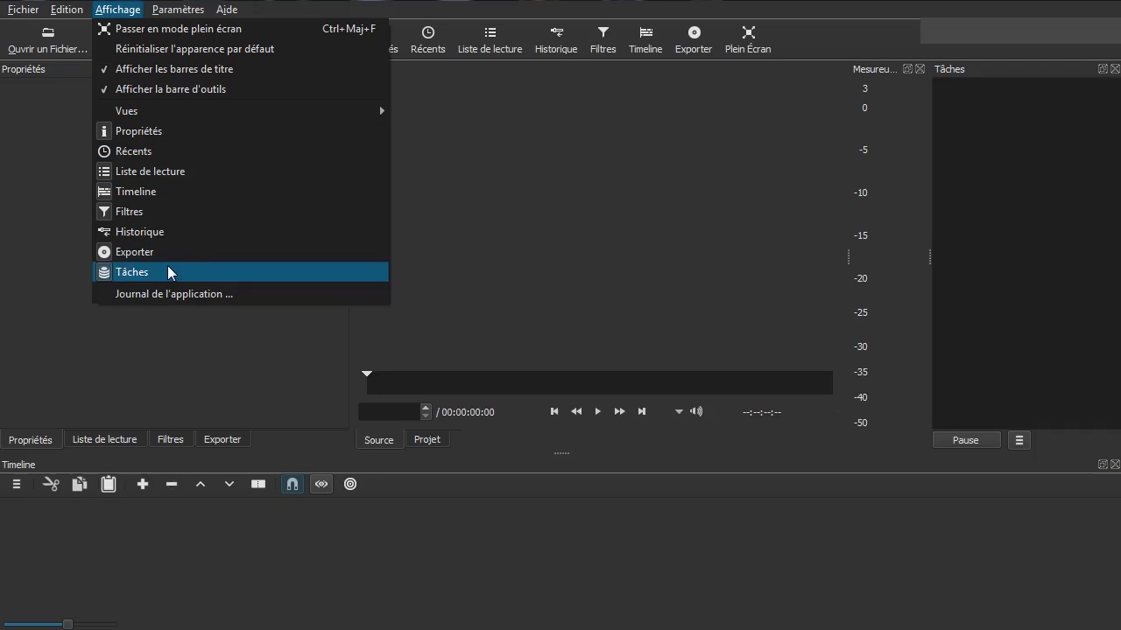
pyautogui.click(175, 390)
pyautogui.click(123, 440)
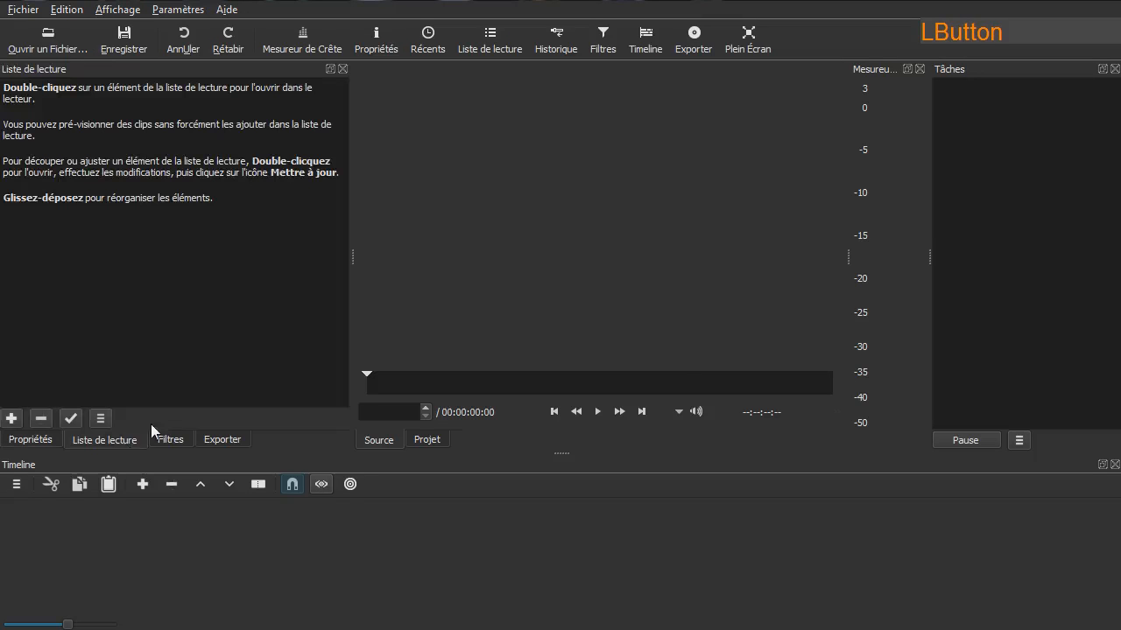
# - Close the Liste de lecture, Filtres and Exporter panels and restore all three to the panel group
pyautogui.click(344, 70)
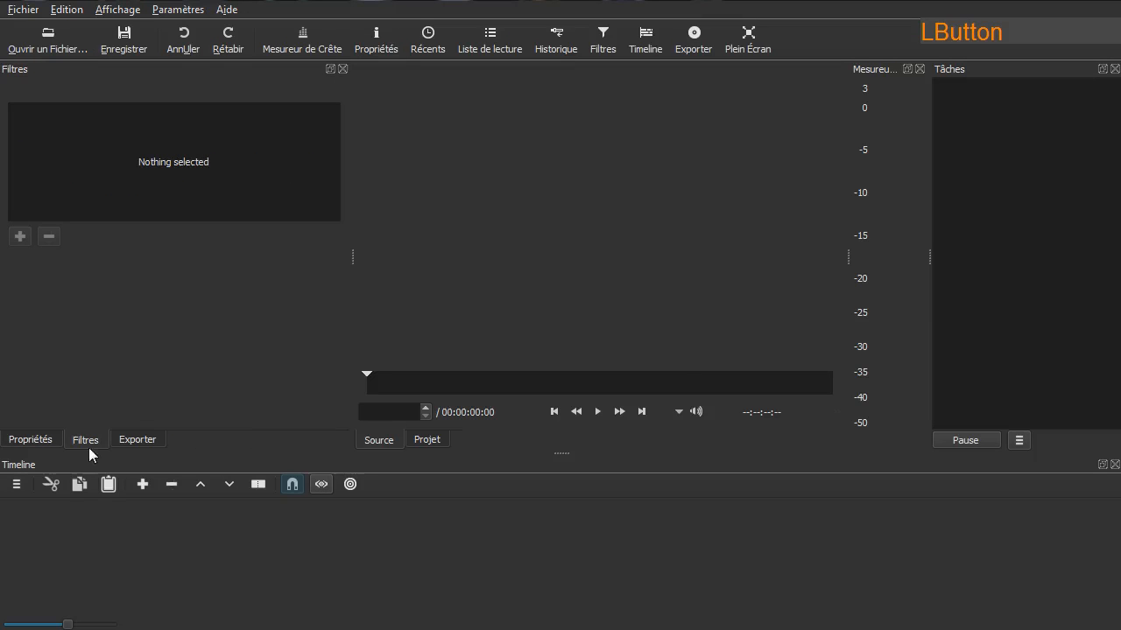
pyautogui.click(343, 69)
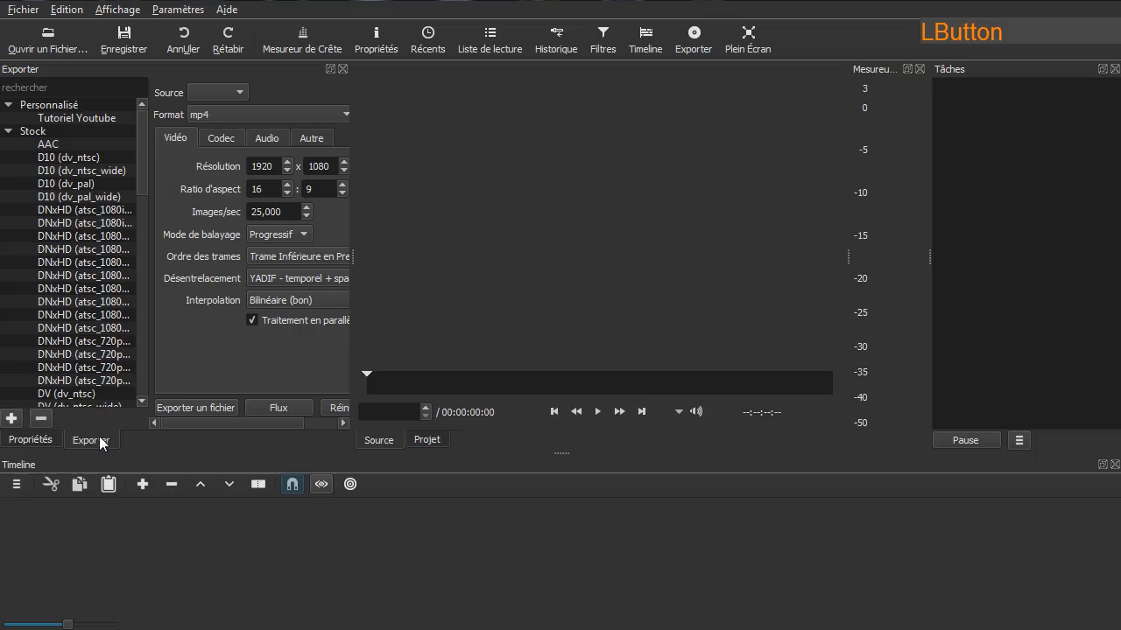
pyautogui.click(342, 68)
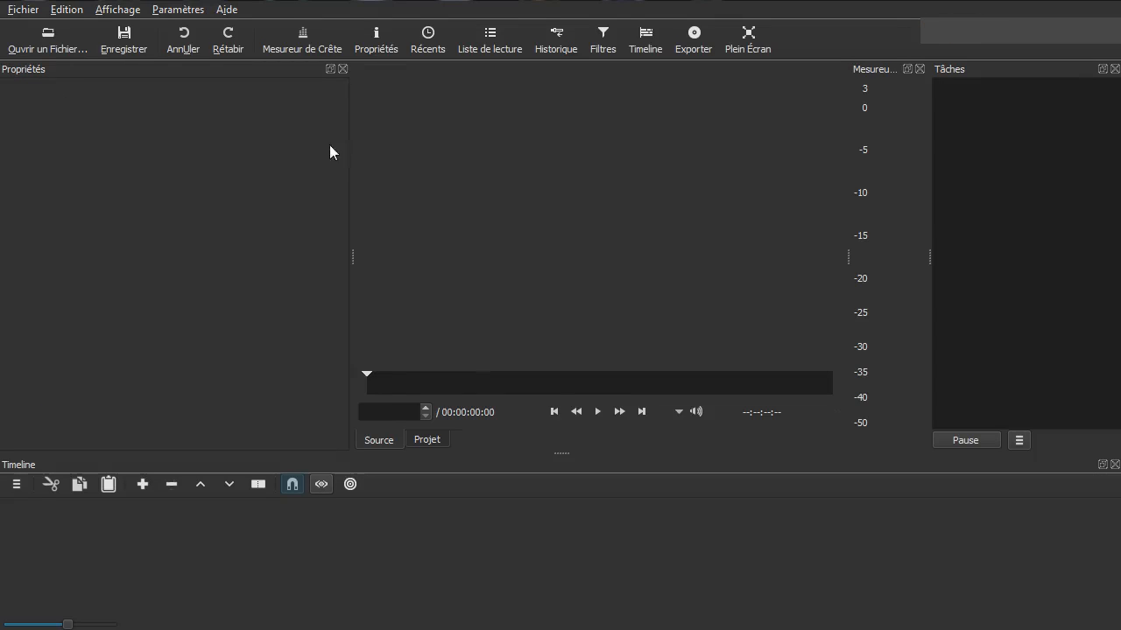
pyautogui.click(491, 40)
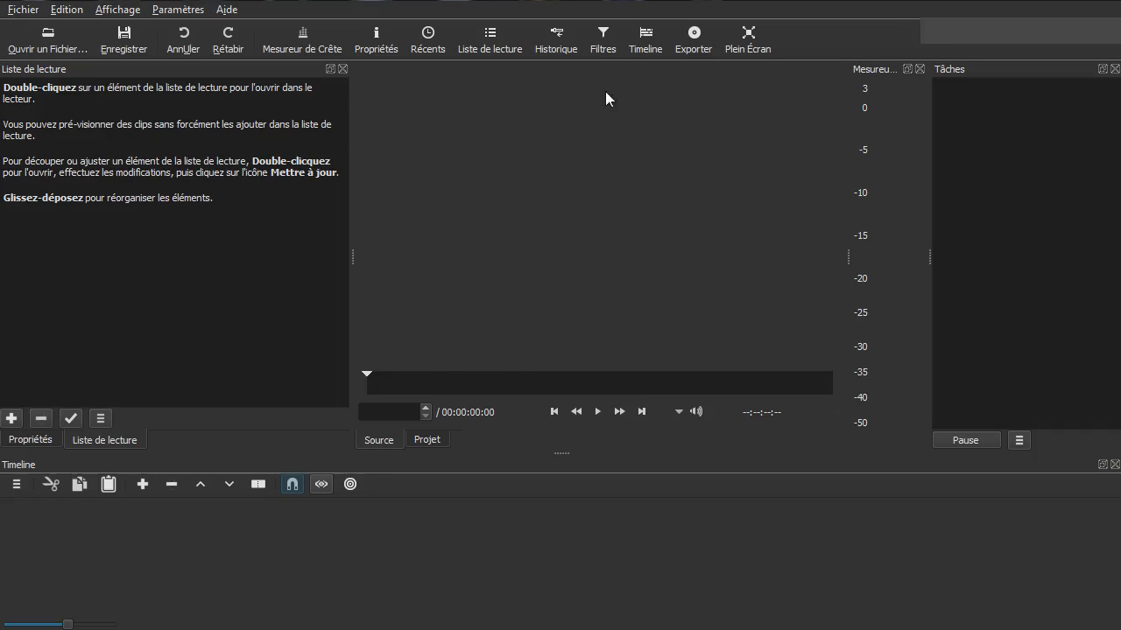
pyautogui.click(603, 33)
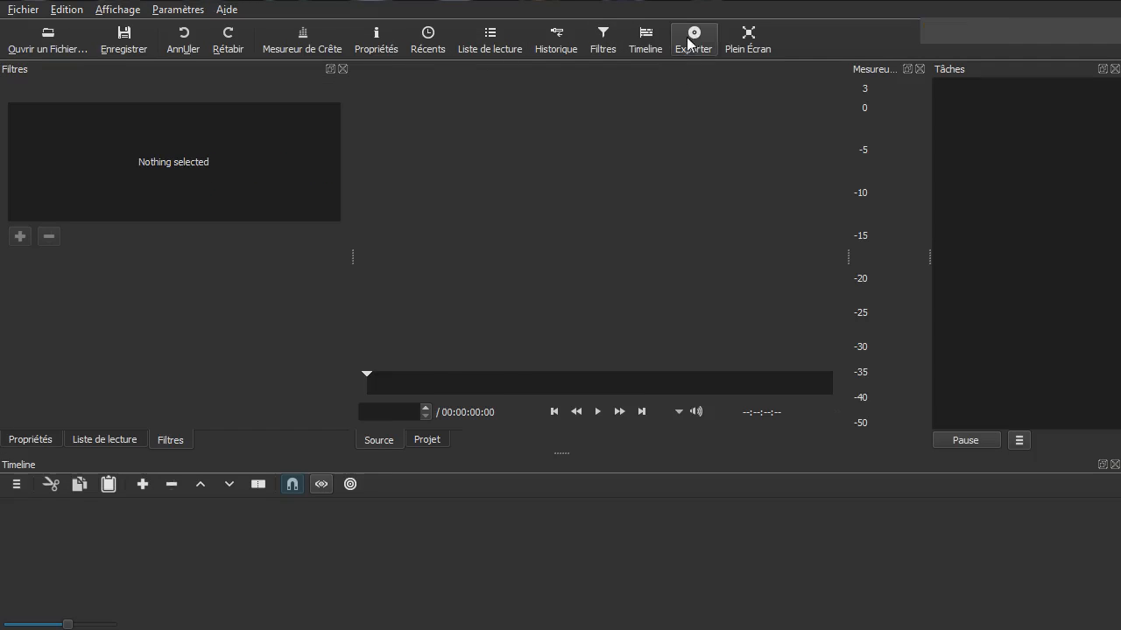
pyautogui.click(691, 40)
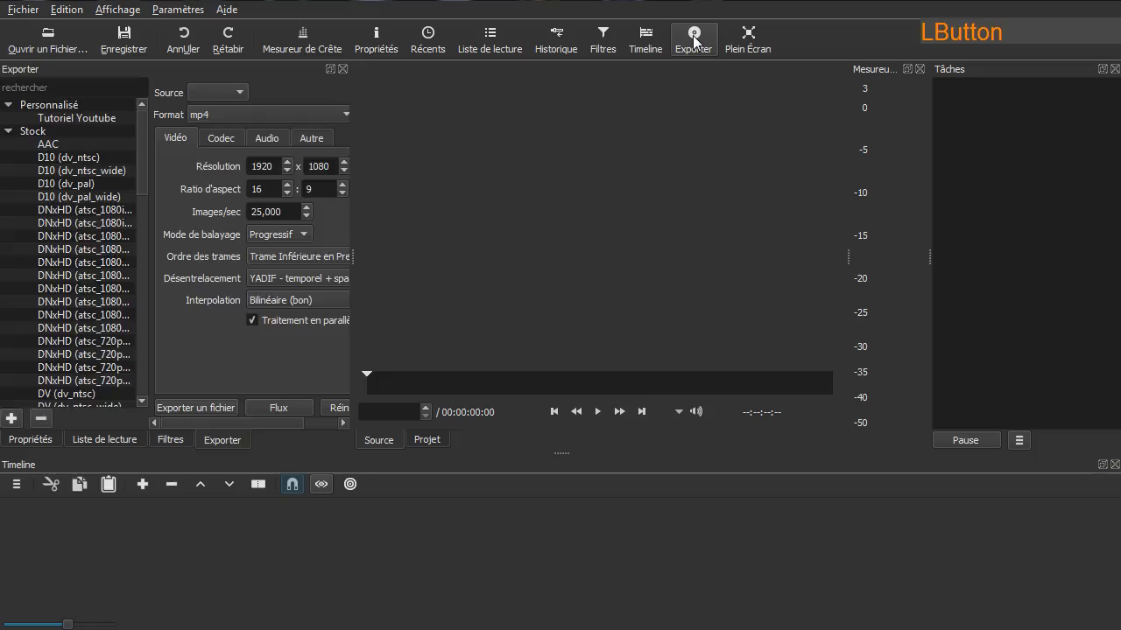
# - Check the contents of the Filtres and Propriétés panels and bring Liste de lecture back to the front
pyautogui.click(94, 440)
pyautogui.click(170, 437)
pyautogui.click(28, 441)
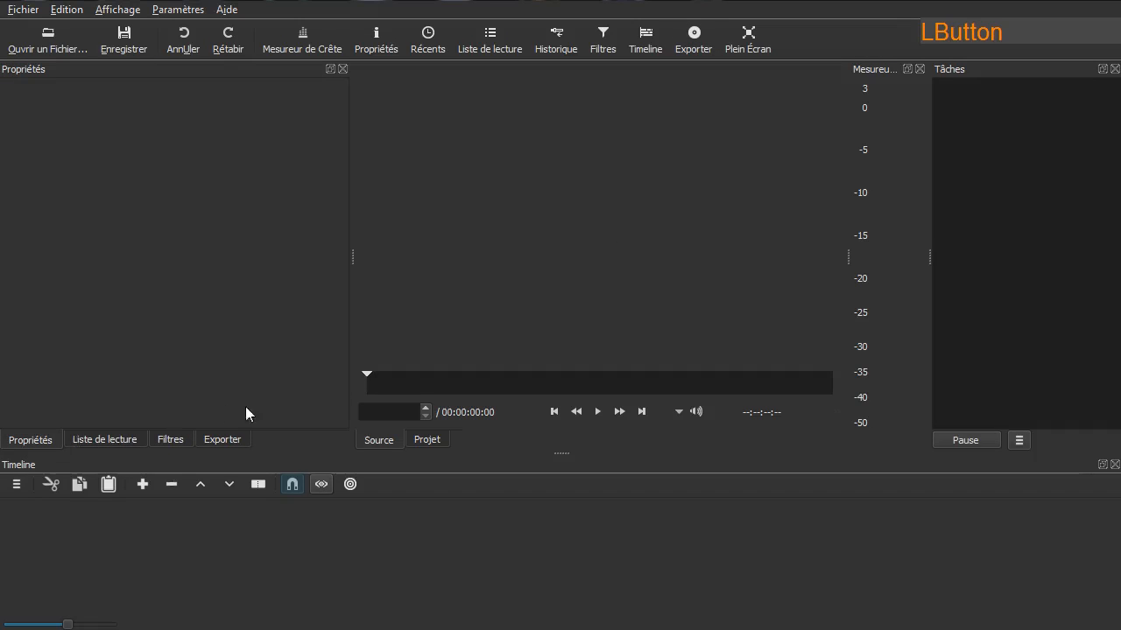
pyautogui.click(91, 437)
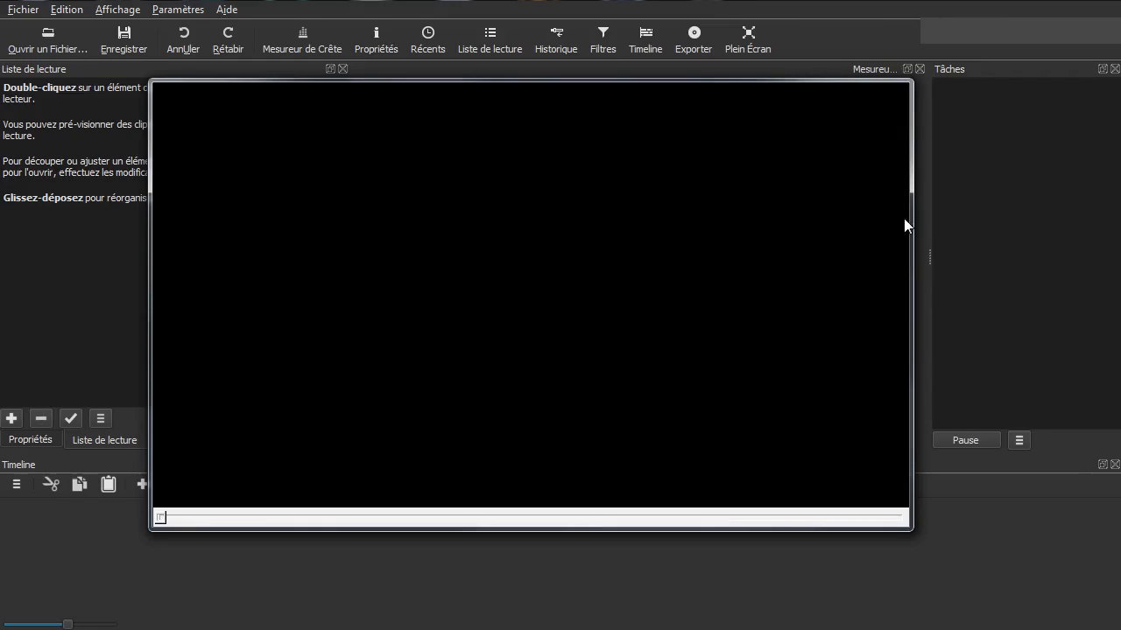
# - Bring the media player window over Shotcut, replay the rendered C4D letter animation and close the player
pyautogui.moveTo(1119, 315); pyautogui.dragTo(445, 240)
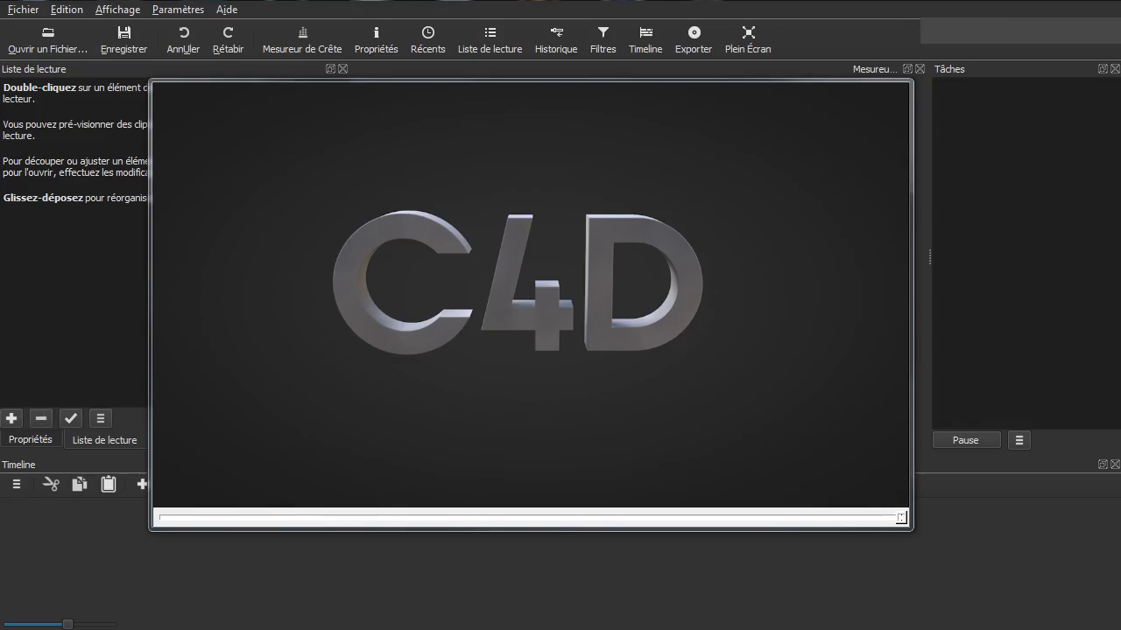
pyautogui.moveTo(788, 175); pyautogui.dragTo(611, 217)
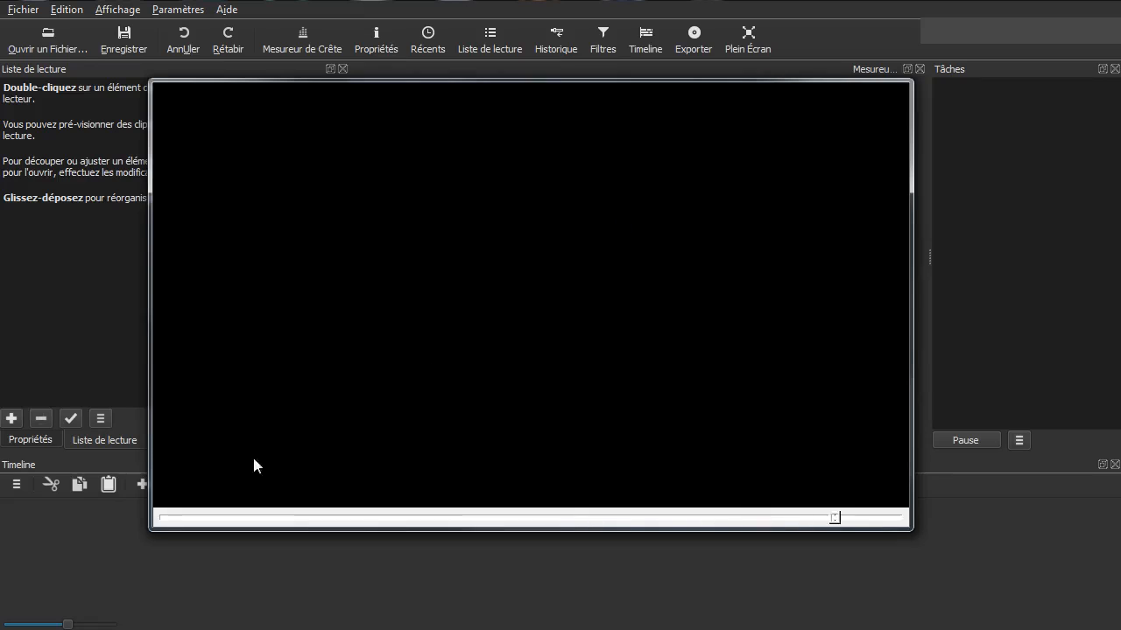
pyautogui.press('space')
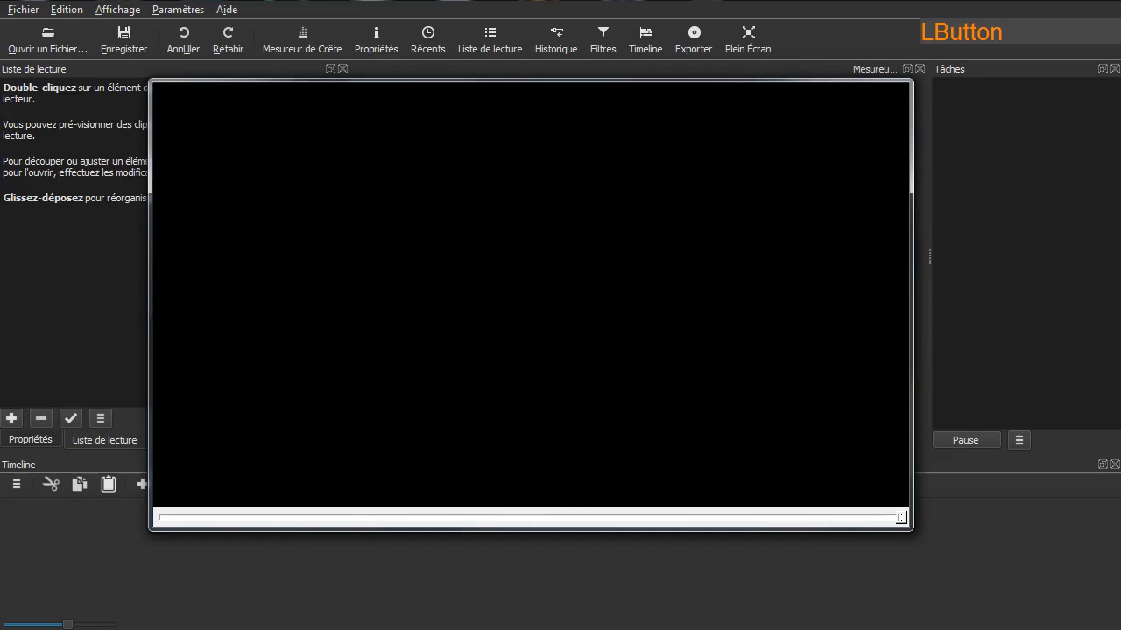
pyautogui.click(486, 236)
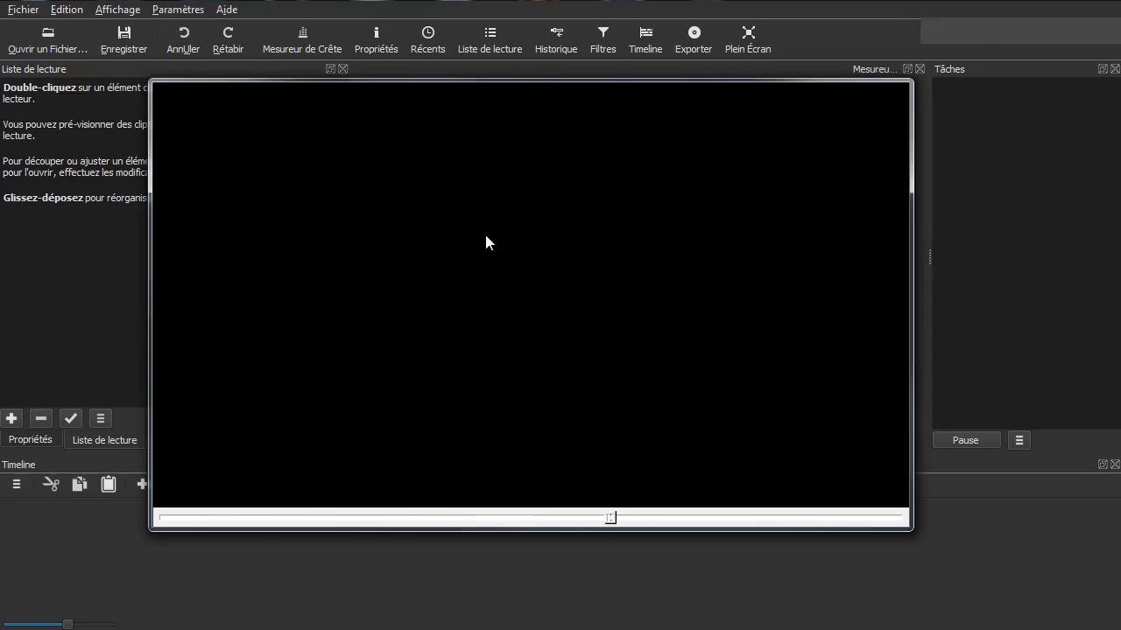
pyautogui.rightClick(623, 284)
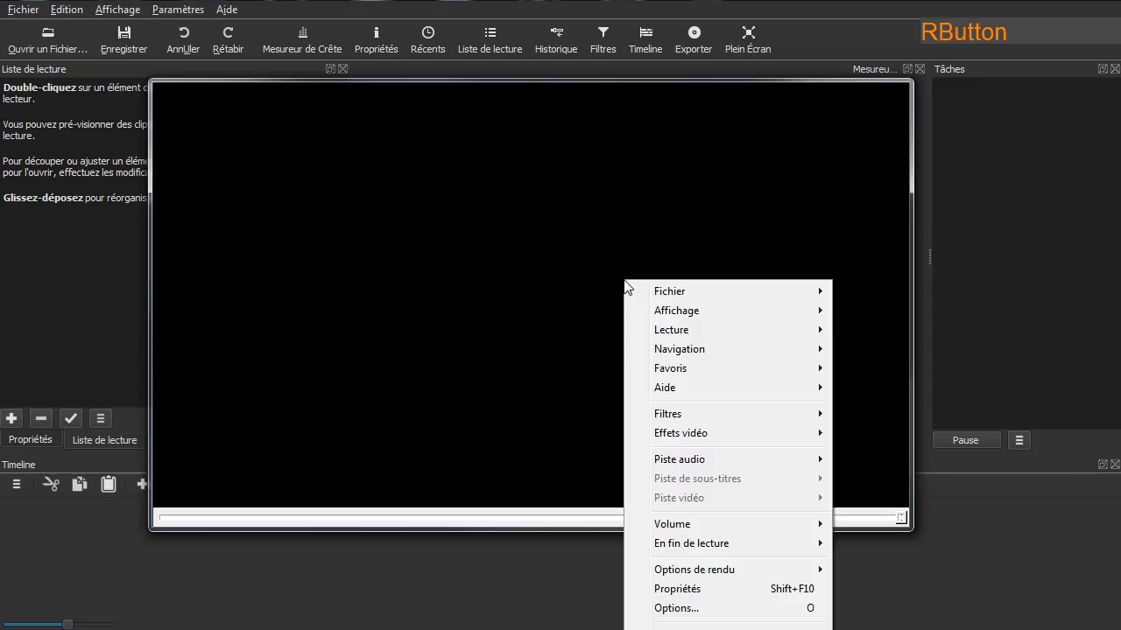
pyautogui.click(727, 628)
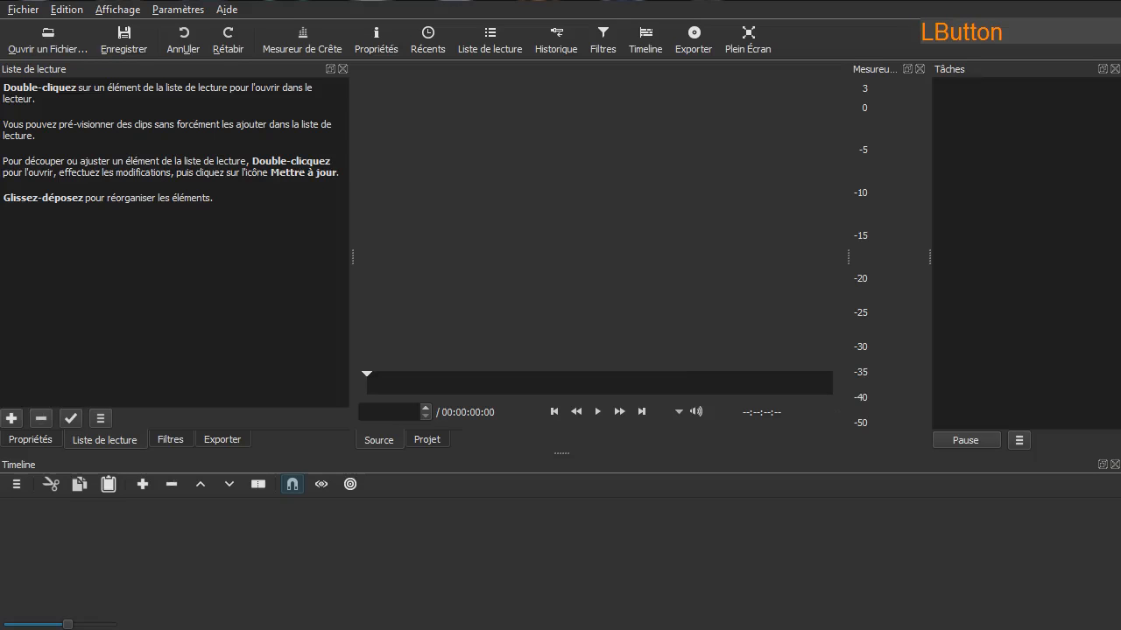
# - Bring the rendu folder window into view, load the renduc4d video into Shotcut's Source player and start its playback
pyautogui.moveTo(1120, 115); pyautogui.dragTo(1027, 119)
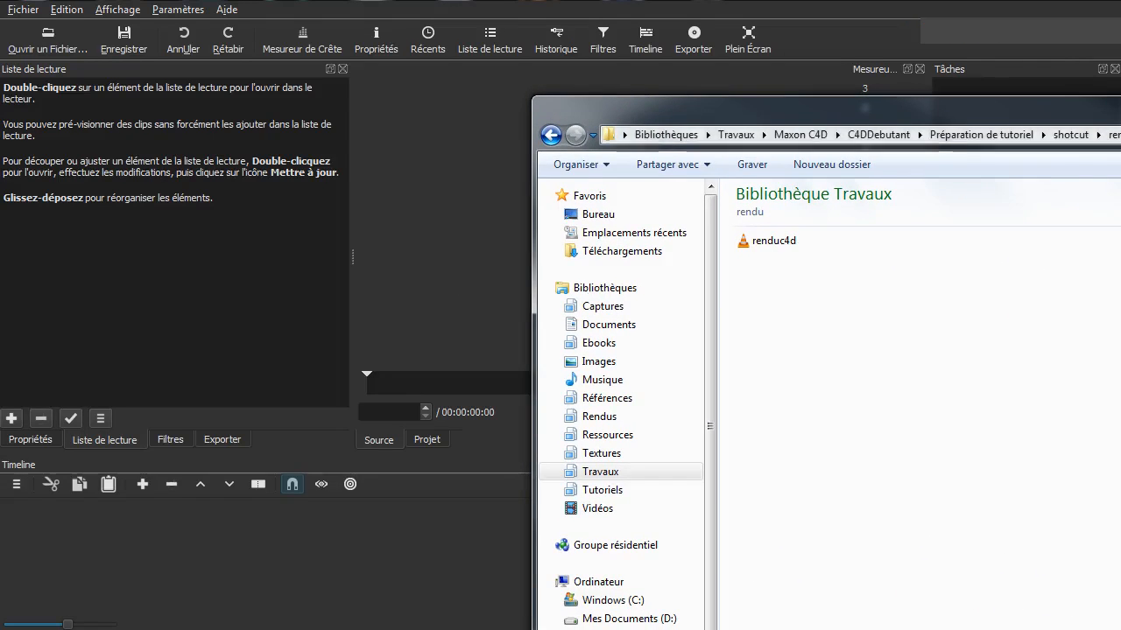
pyautogui.moveTo(832, 112); pyautogui.dragTo(1064, 134)
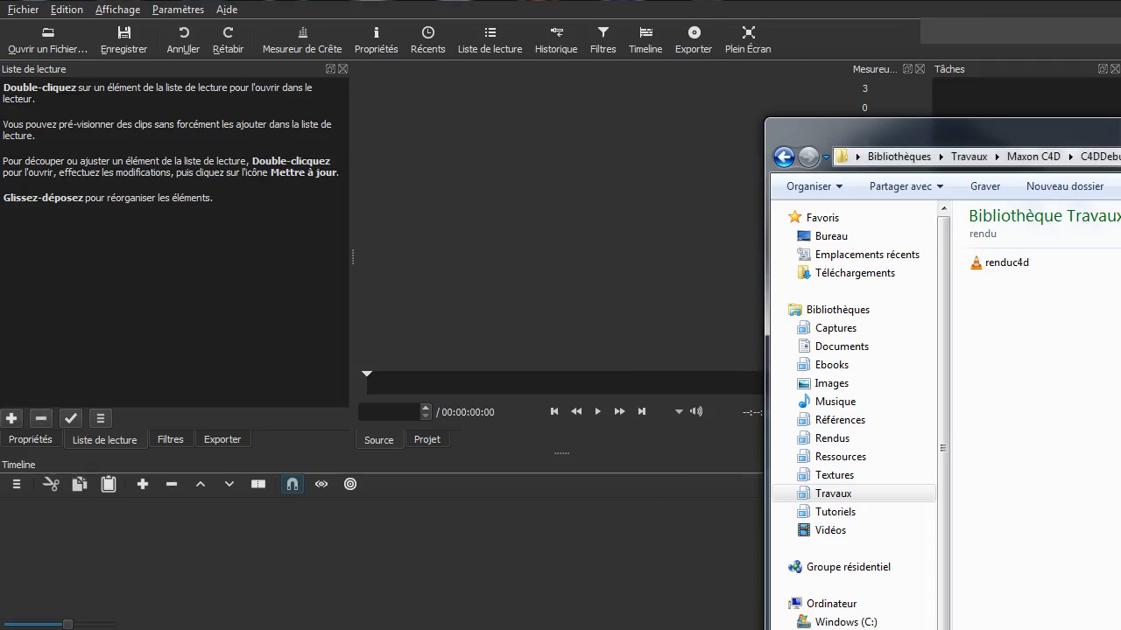
pyautogui.moveTo(1002, 264); pyautogui.dragTo(550, 195)
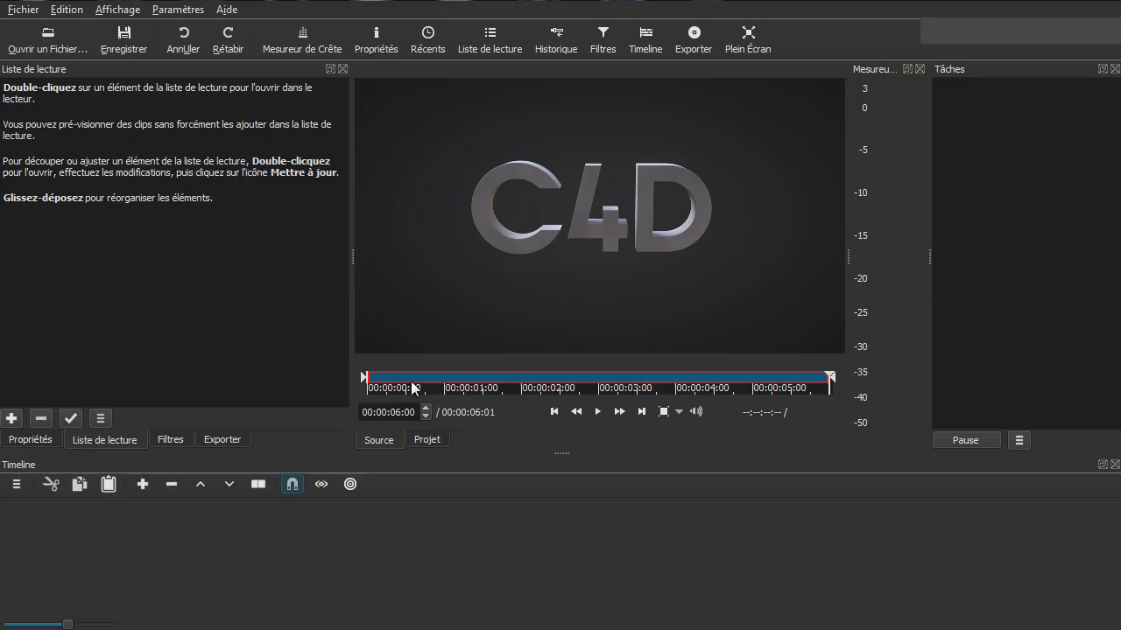
pyautogui.click(601, 418)
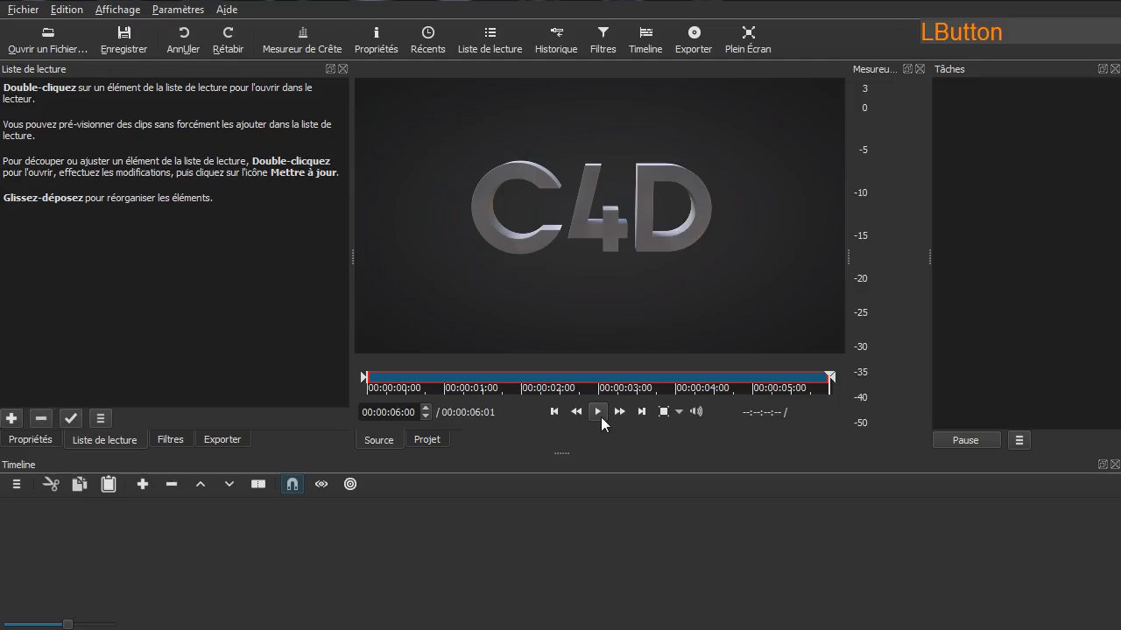
# - Replay the renduc4d clip from its start in the Source player and pause it at 00:00:02:00
pyautogui.click(553, 411)
pyautogui.click(597, 415)
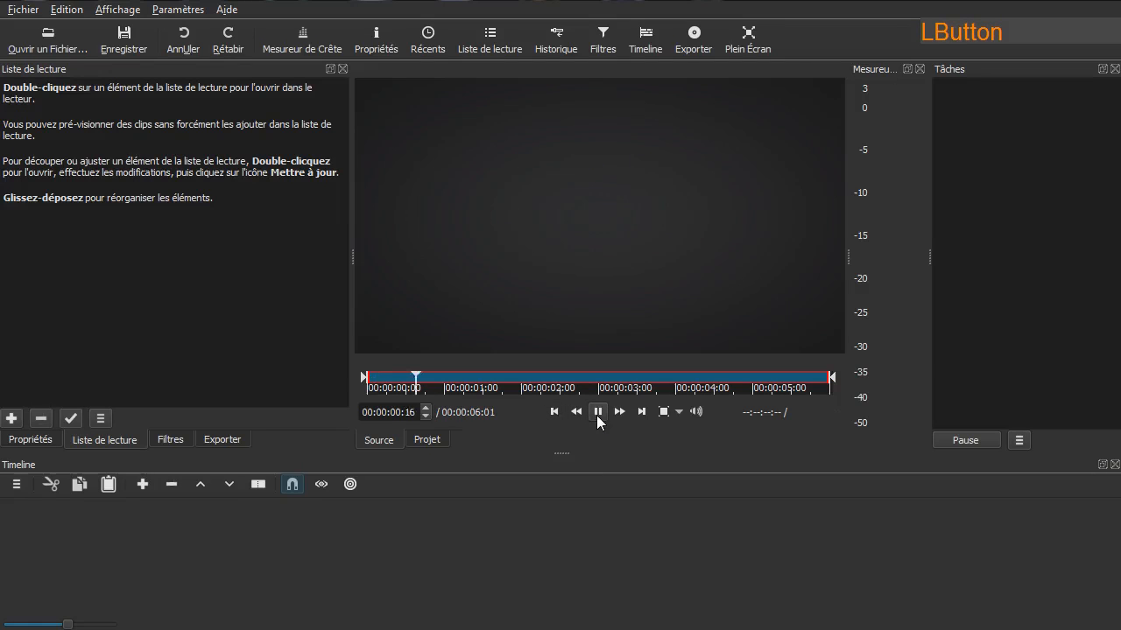
pyautogui.click(596, 415)
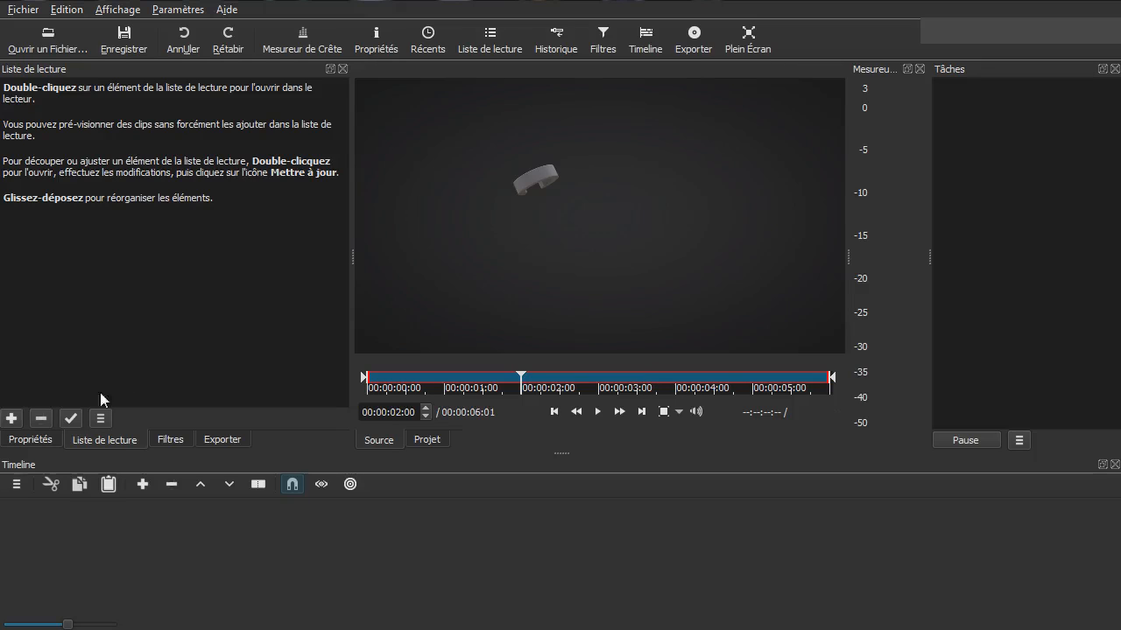
# - Check the video and audio properties of renduc4d.mov and add the clip to Liste de lecture
pyautogui.click(113, 442)
pyautogui.click(35, 444)
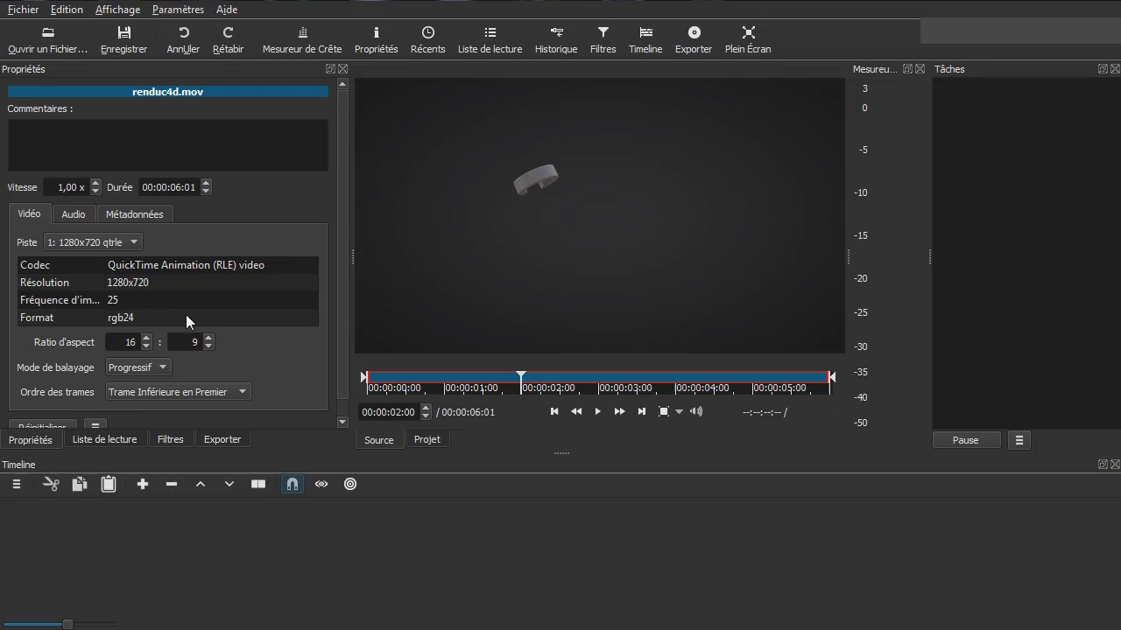
pyautogui.click(78, 217)
pyautogui.click(116, 441)
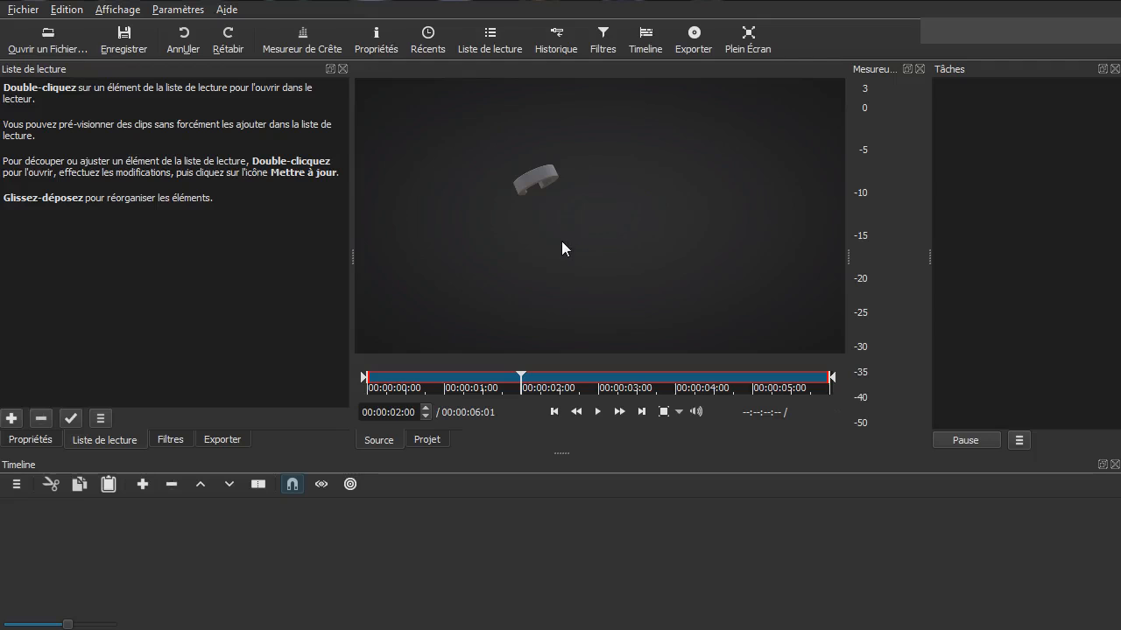
pyautogui.click(12, 418)
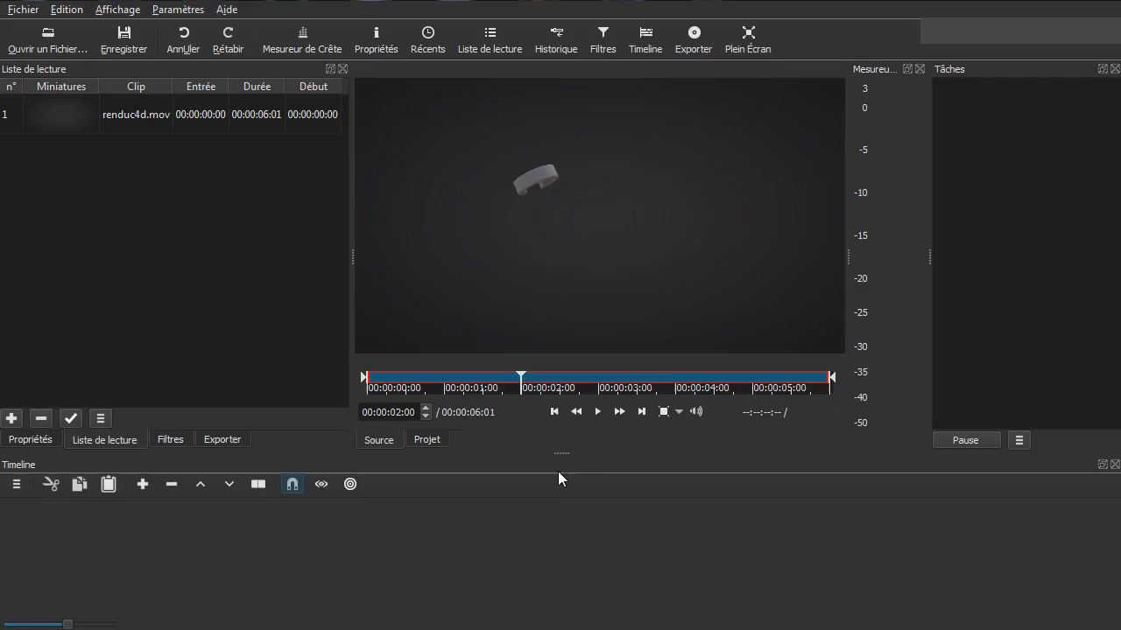
# - Close the Tâches panel and resize the remaining panels to enlarge the timeline and widen the Liste de lecture and preview areas
pyautogui.moveTo(560, 454); pyautogui.dragTo(596, 427)
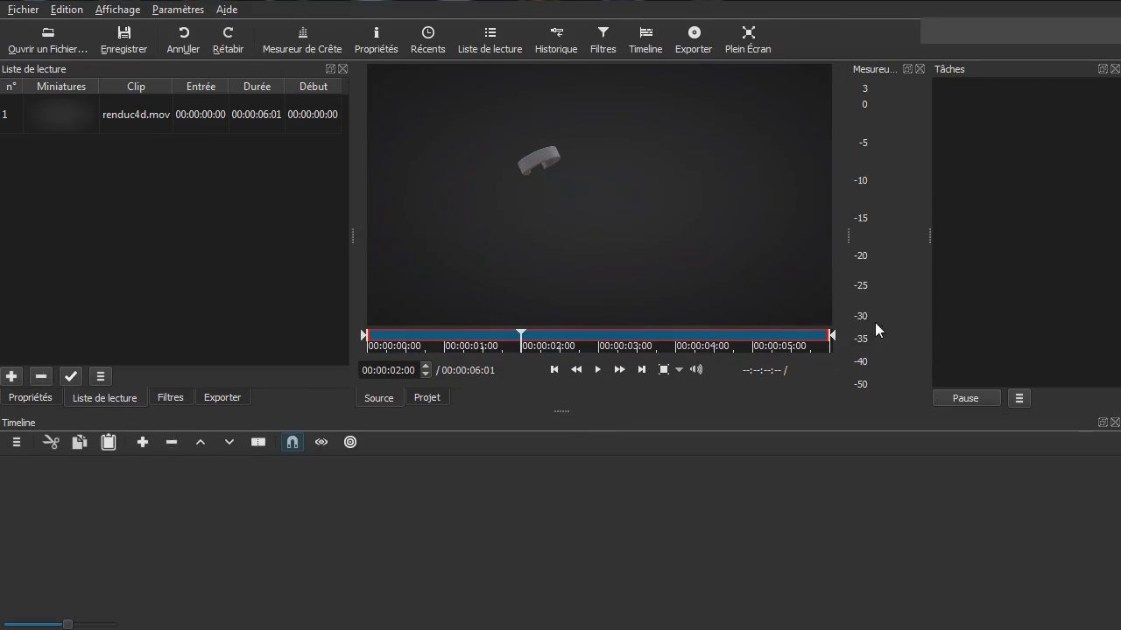
pyautogui.click(1114, 68)
pyautogui.moveTo(846, 233); pyautogui.dragTo(981, 233)
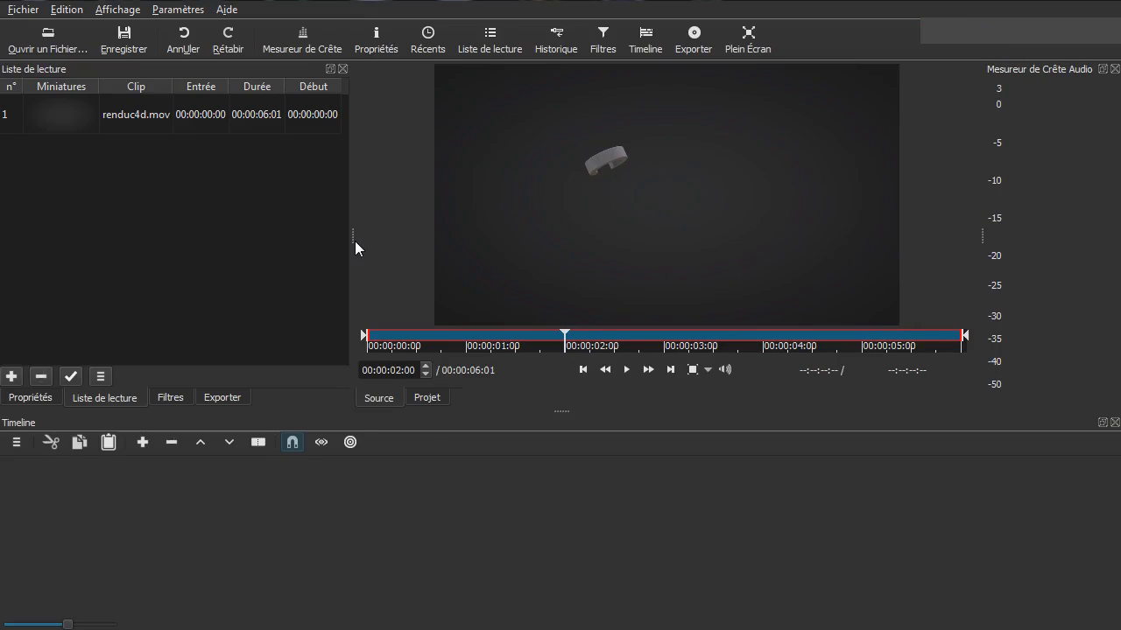
pyautogui.moveTo(352, 240); pyautogui.dragTo(415, 243)
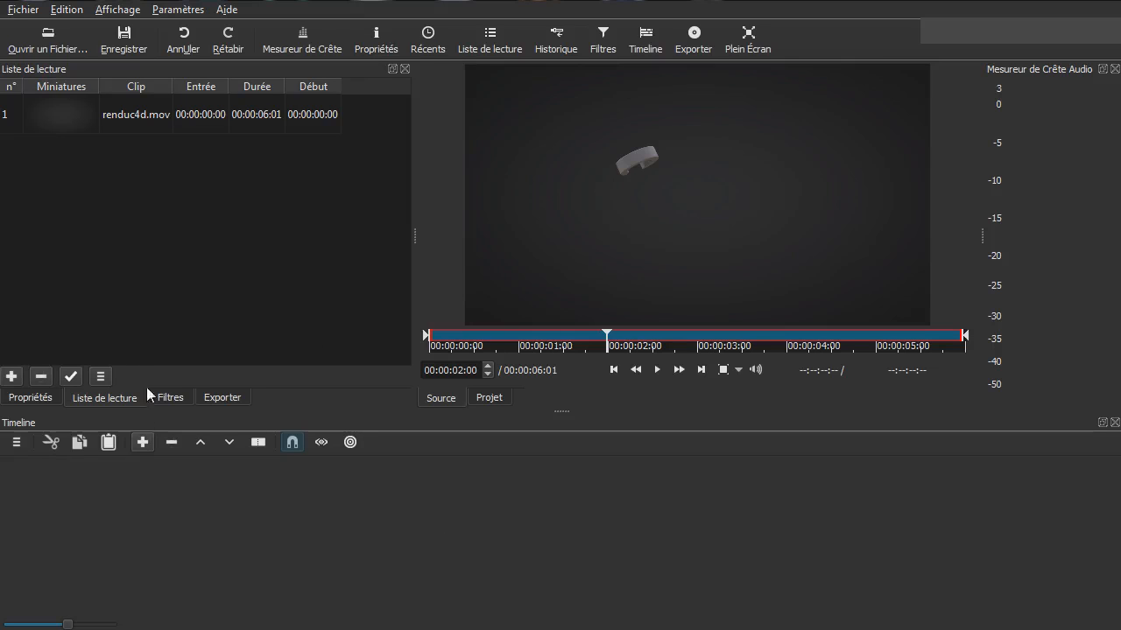
# - Append renduc4d.mov from the playlist to the timeline and zoom the timeline in to its maximum
pyautogui.click(131, 123)
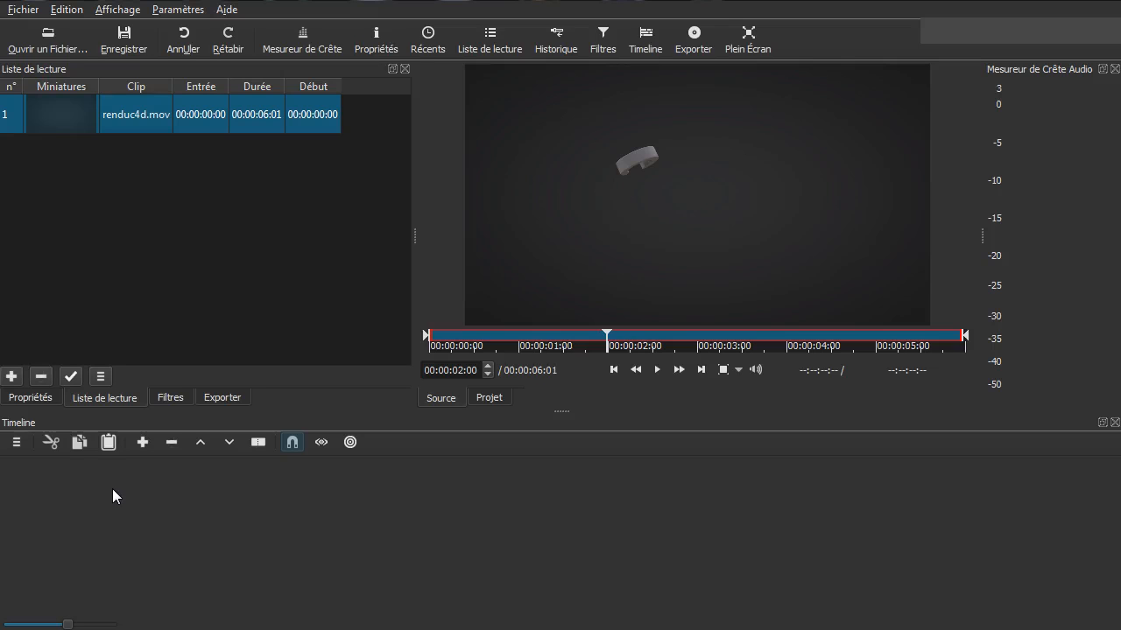
pyautogui.rightClick(35, 500)
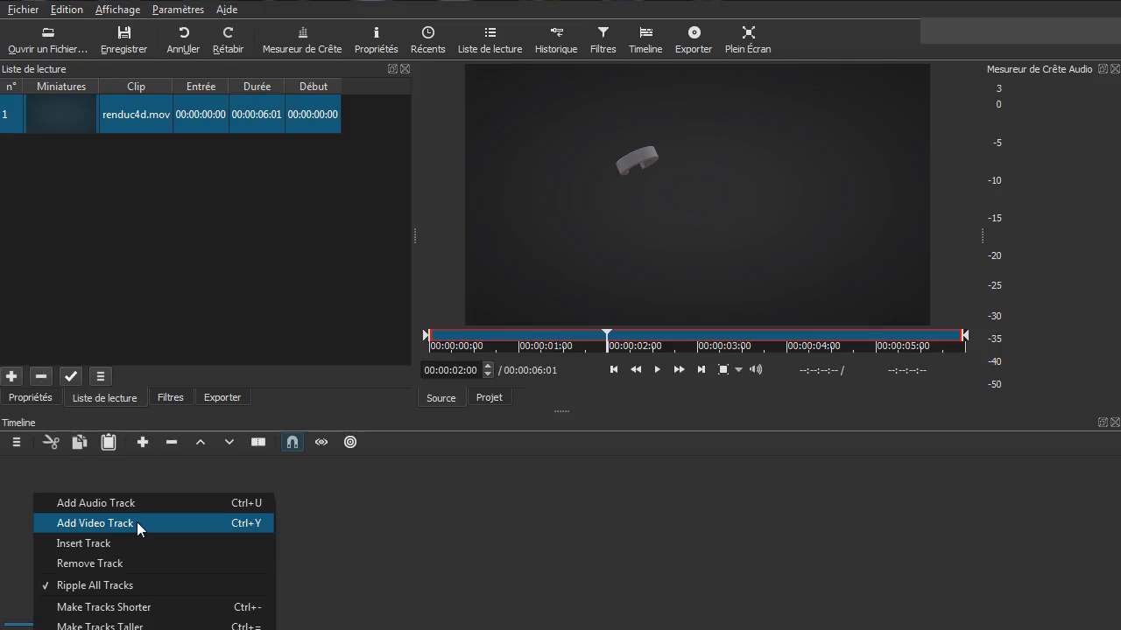
pyautogui.click(263, 251)
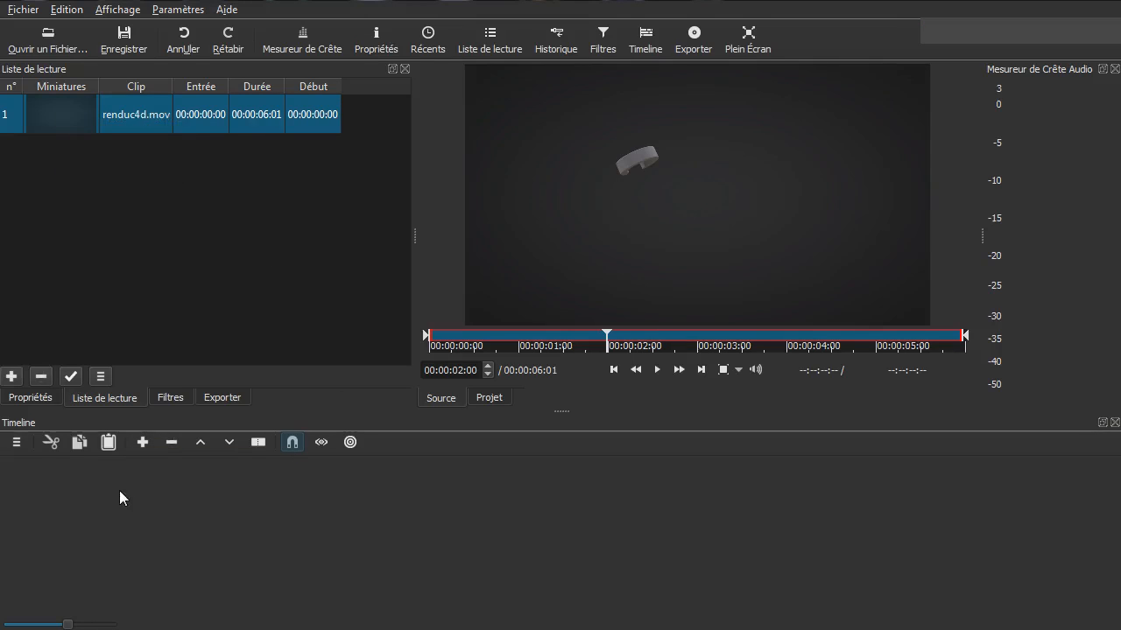
pyautogui.click(142, 442)
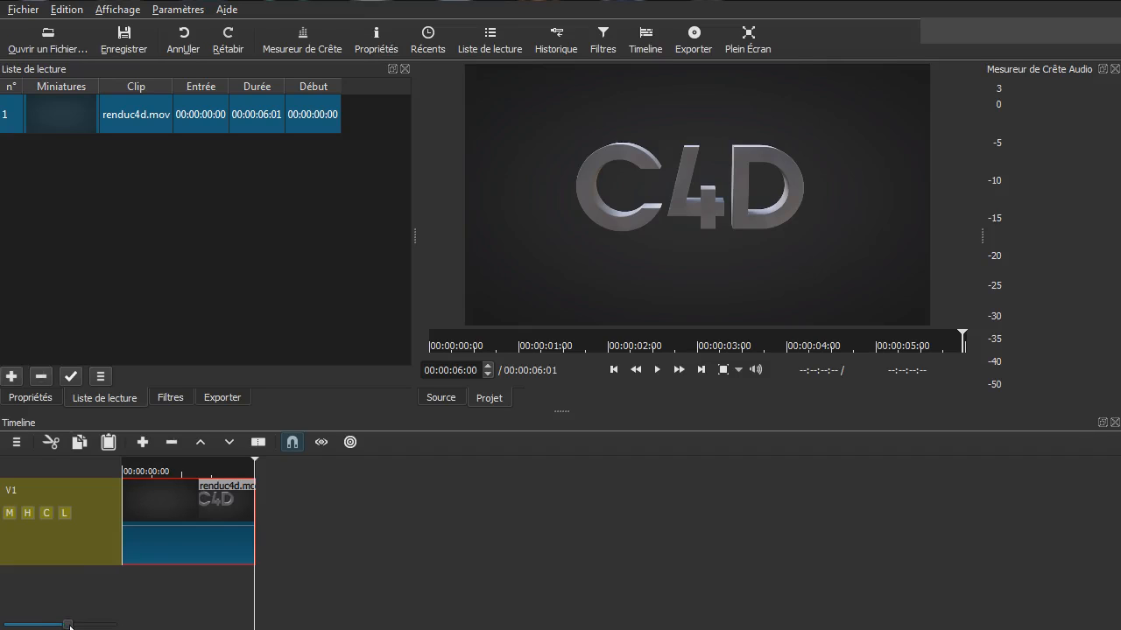
pyautogui.moveTo(67, 625); pyautogui.dragTo(122, 625)
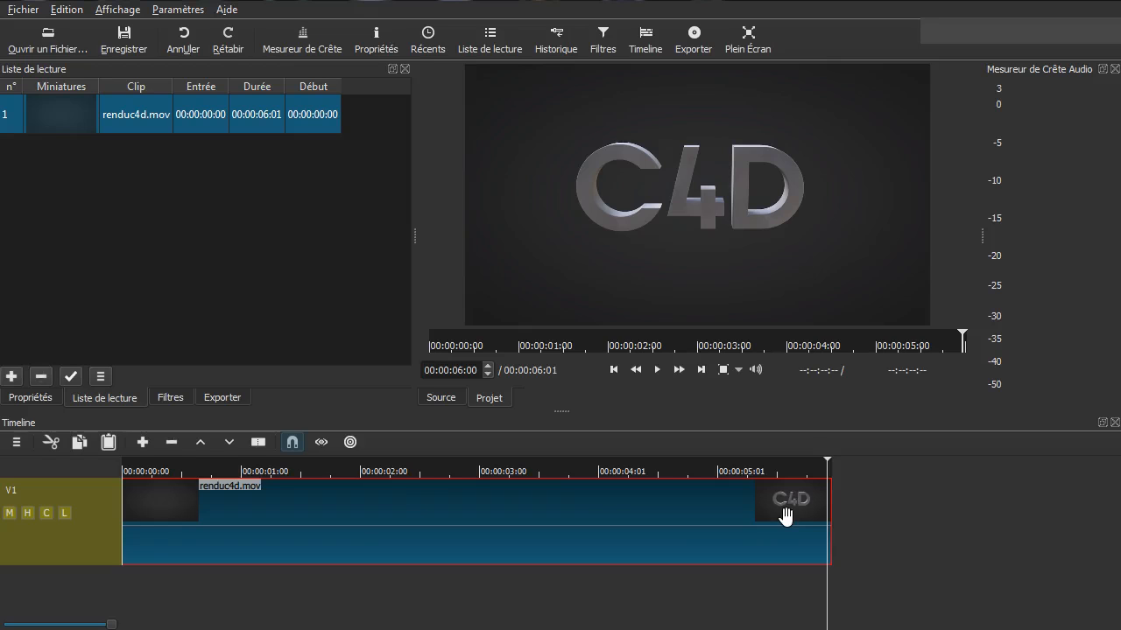
# - Enlarge the timeline area and make the tracks taller, and restore both to their previous heights
pyautogui.rightClick(85, 542)
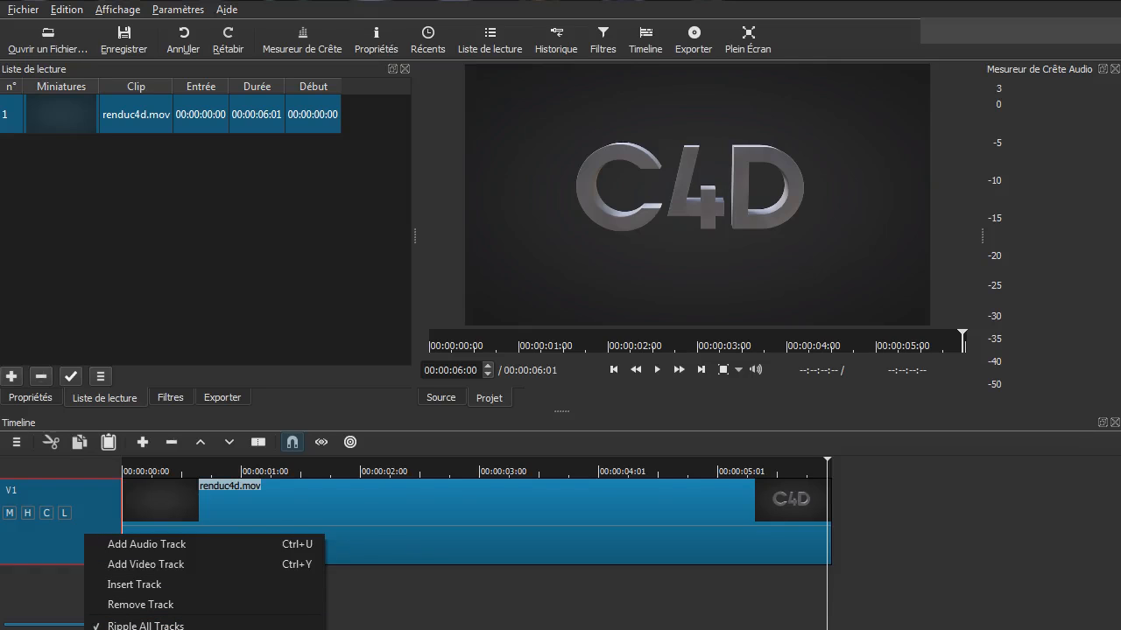
pyautogui.click(60, 608)
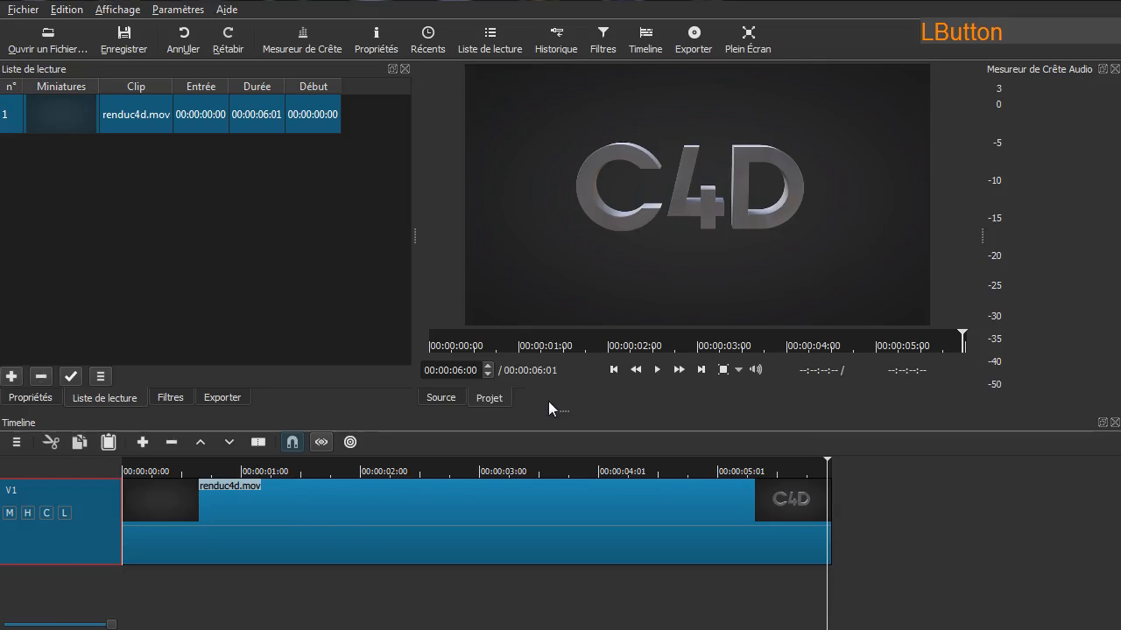
pyautogui.moveTo(555, 410); pyautogui.dragTo(508, 324)
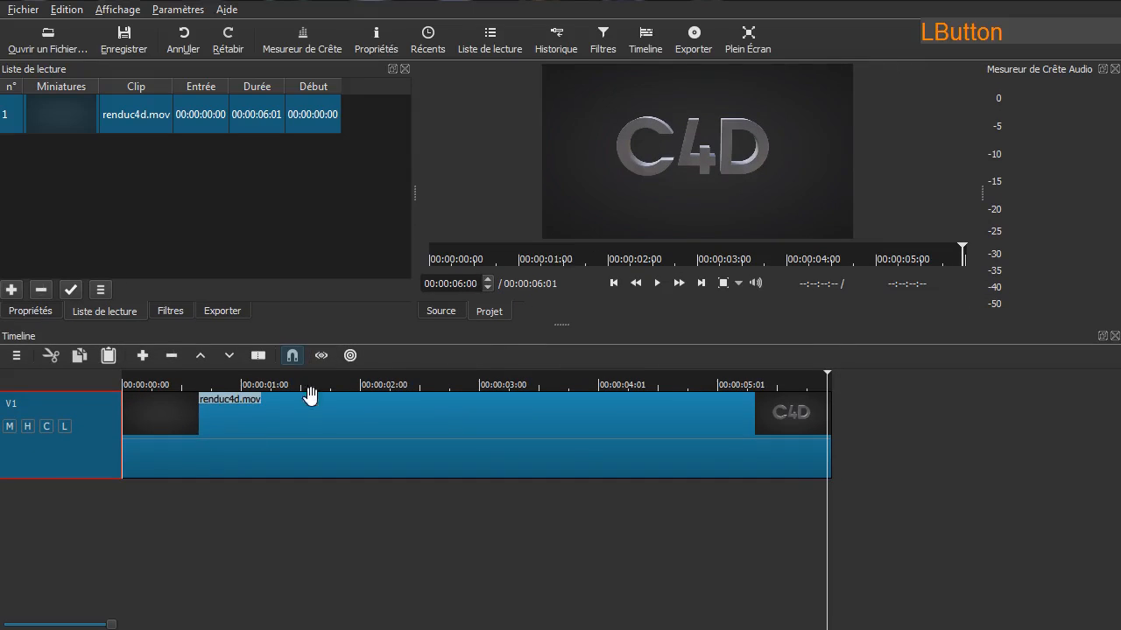
pyautogui.rightClick(48, 446)
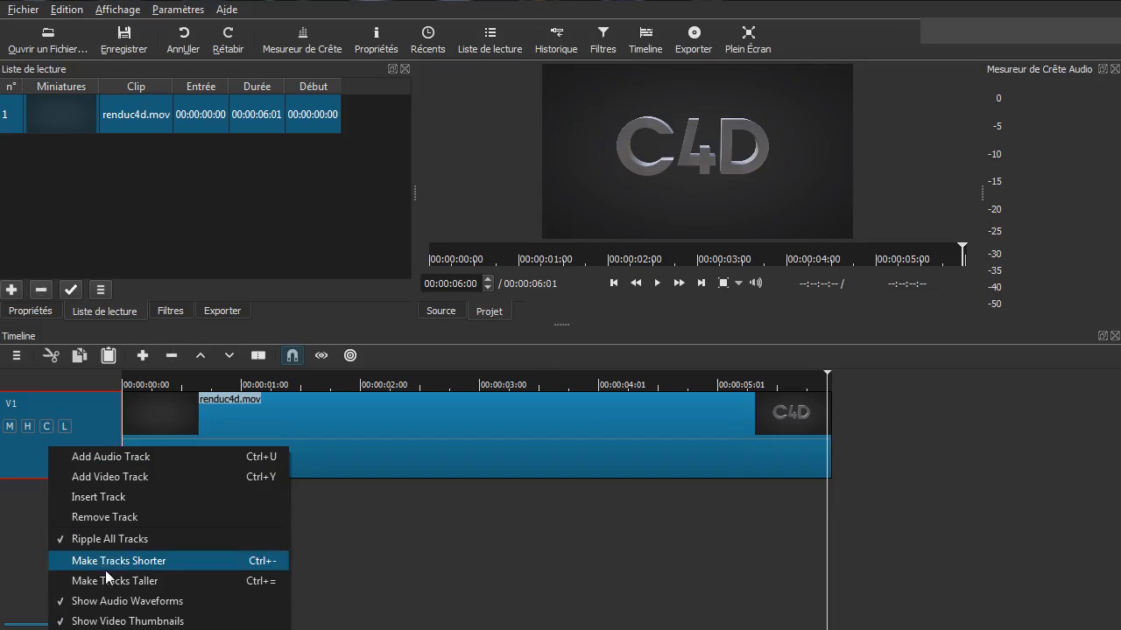
pyautogui.click(130, 581)
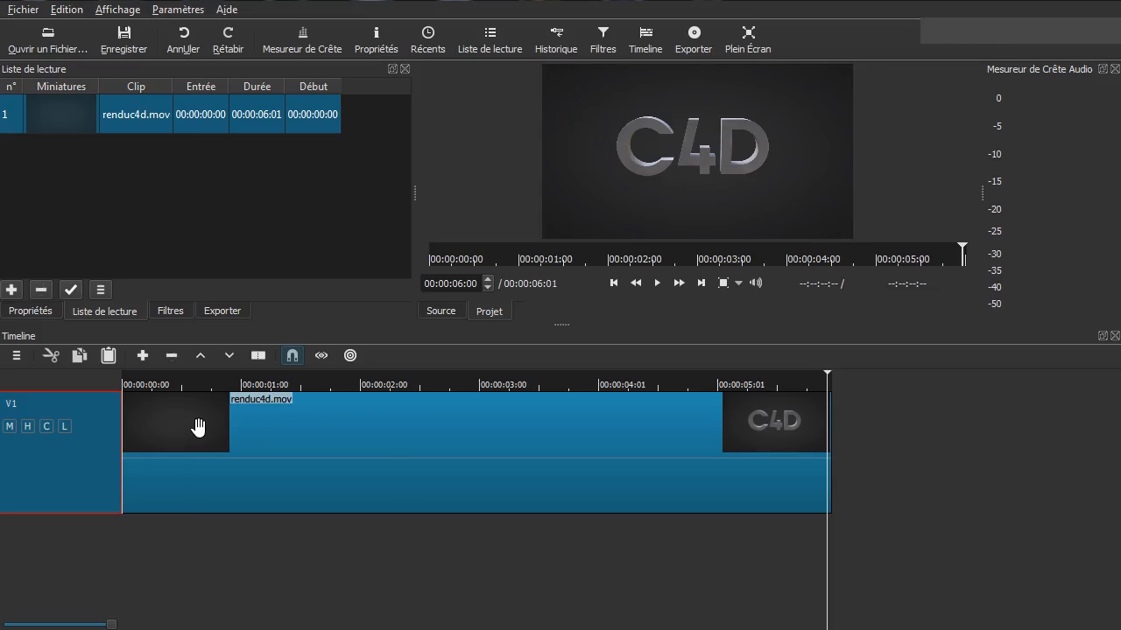
pyautogui.rightClick(90, 470)
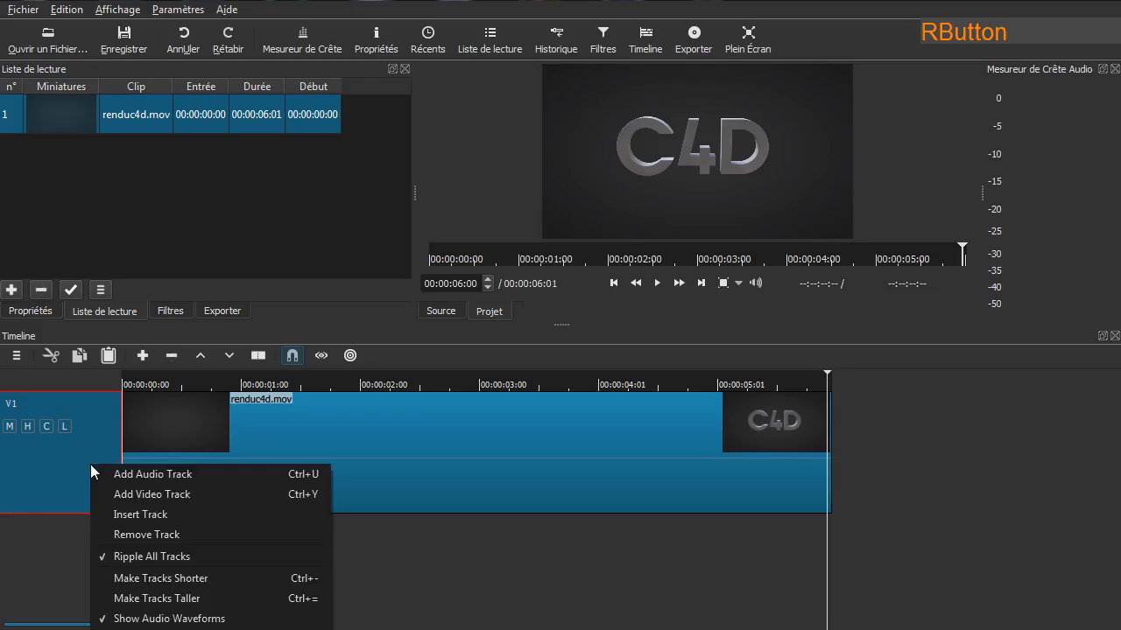
pyautogui.click(114, 578)
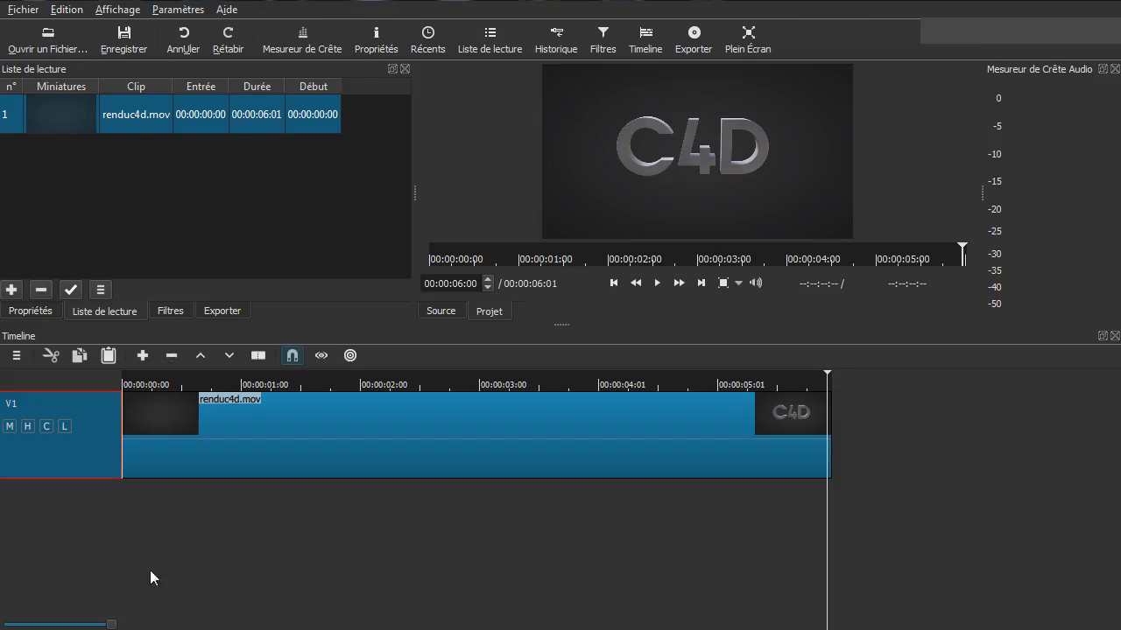
pyautogui.moveTo(566, 327); pyautogui.dragTo(564, 412)
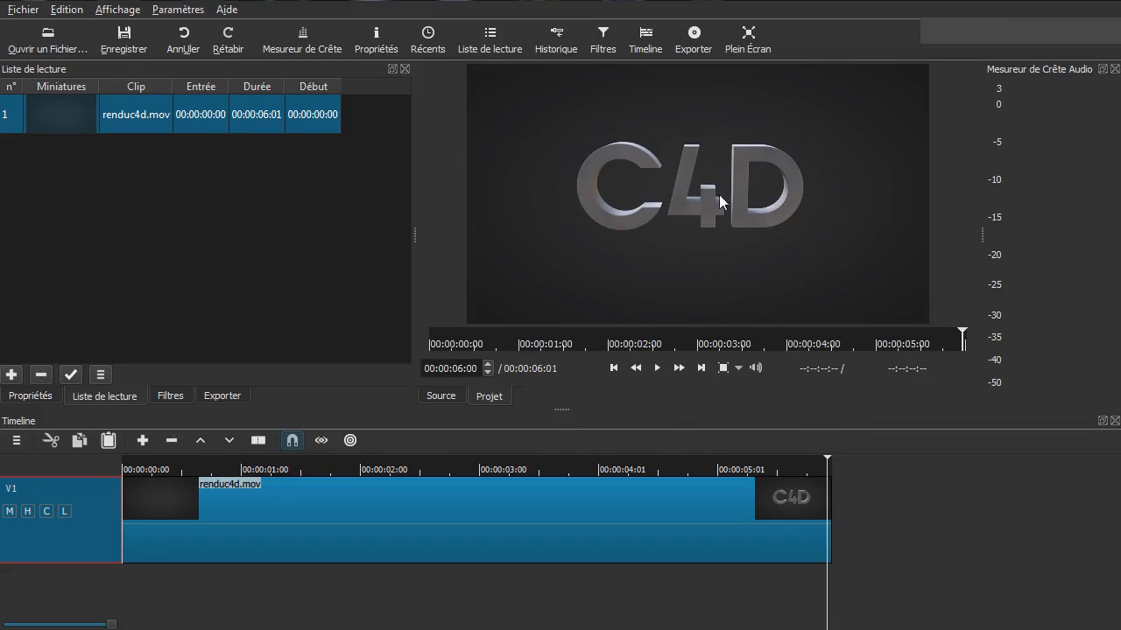
# - Scrub the playhead back and forth over the renduc4d.mov clip on the timeline to preview its frames, stopping at 00:00:04:14
pyautogui.click(438, 512)
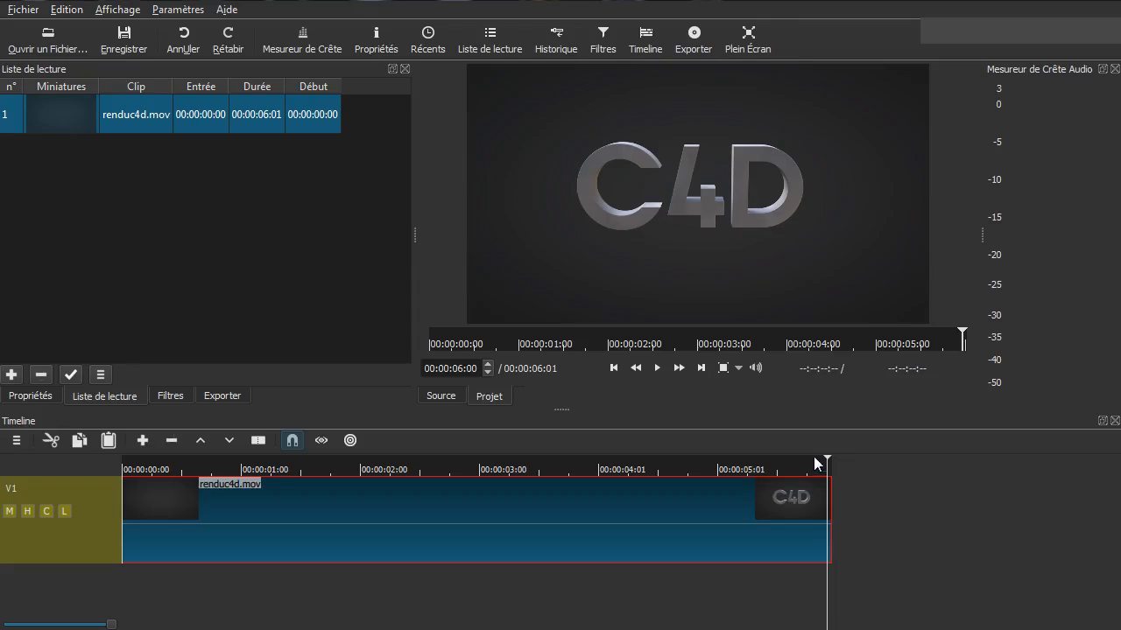
pyautogui.click(407, 595)
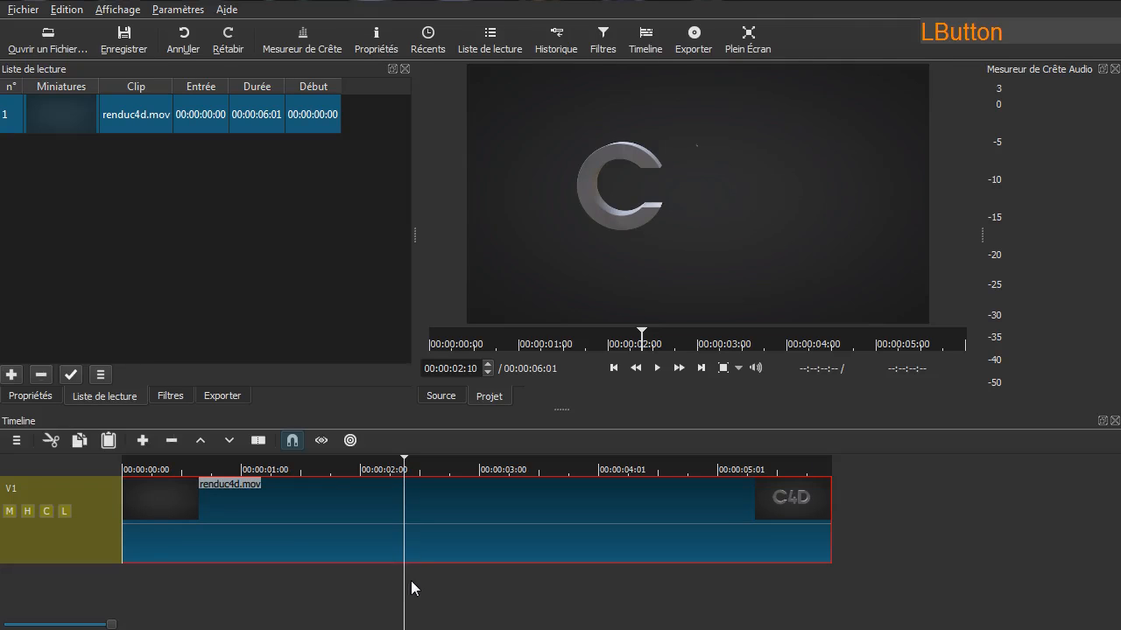
pyautogui.click(544, 585)
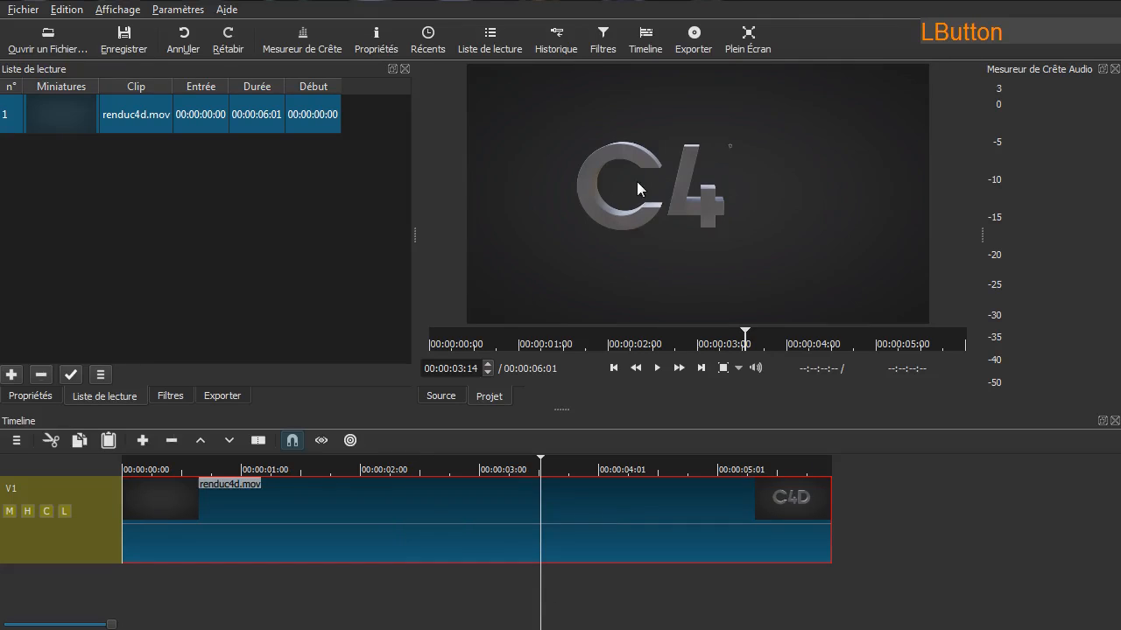
pyautogui.click(390, 593)
pyautogui.moveTo(379, 595); pyautogui.dragTo(591, 606)
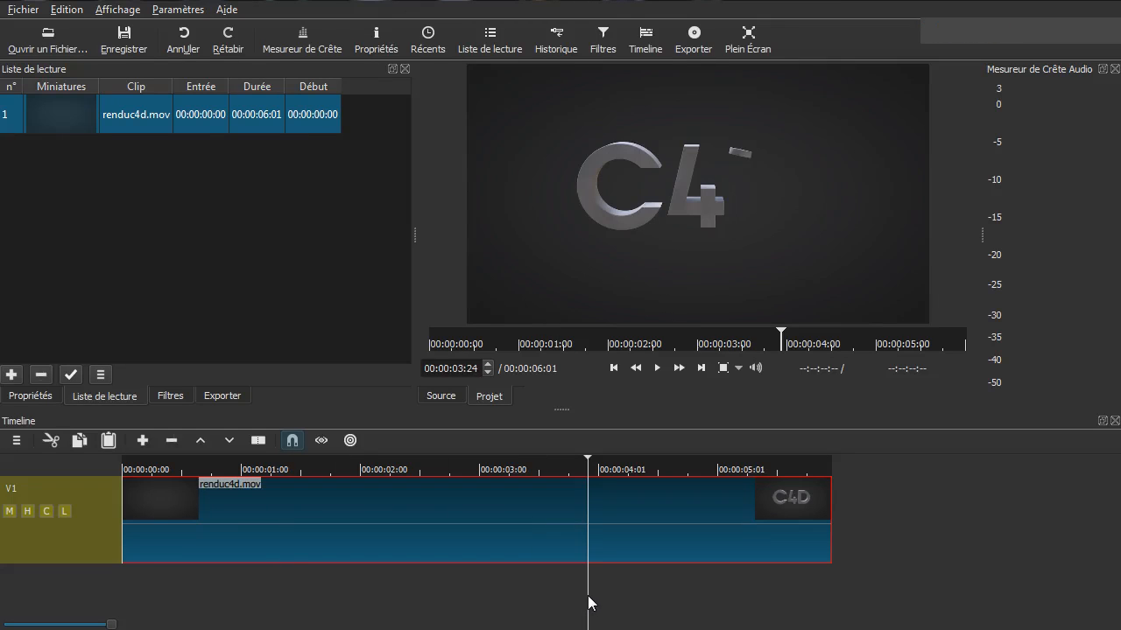
pyautogui.press('shift')
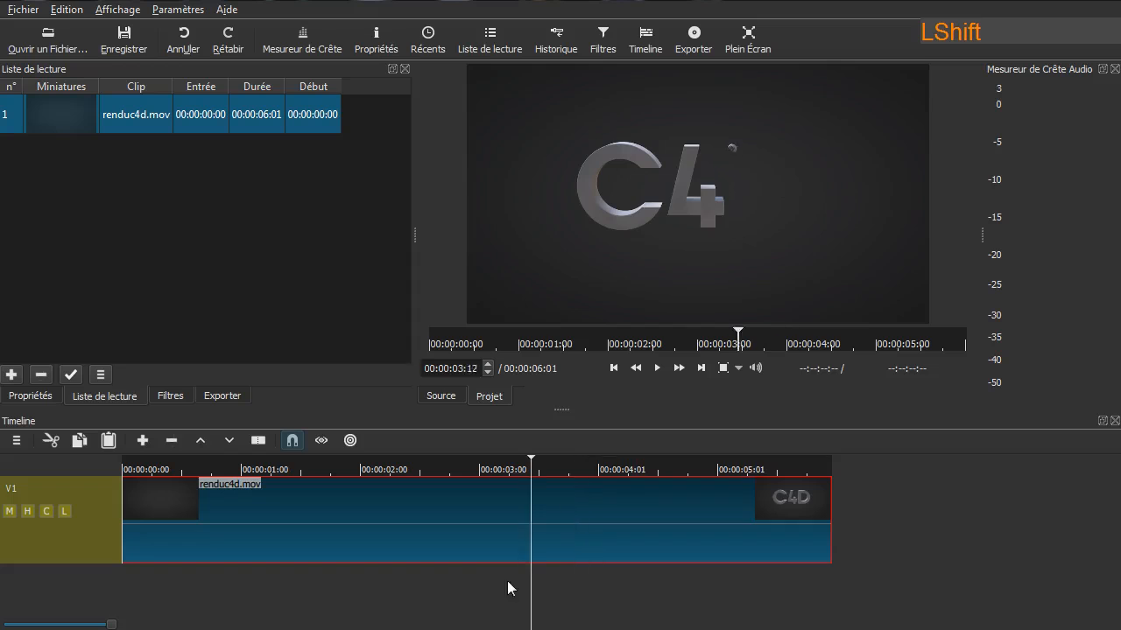
pyautogui.moveTo(250, 575); pyautogui.dragTo(660, 571)
pyautogui.click(289, 440)
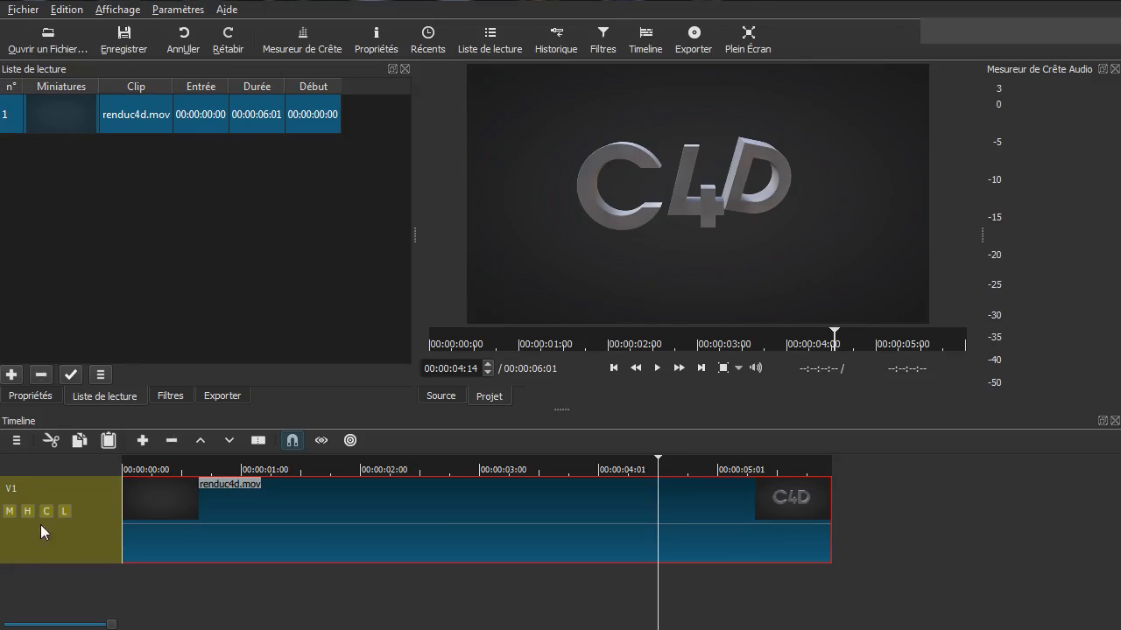
# - Switch the mute, hide and lock options of track V1 on and back off one after another
pyautogui.click(52, 547)
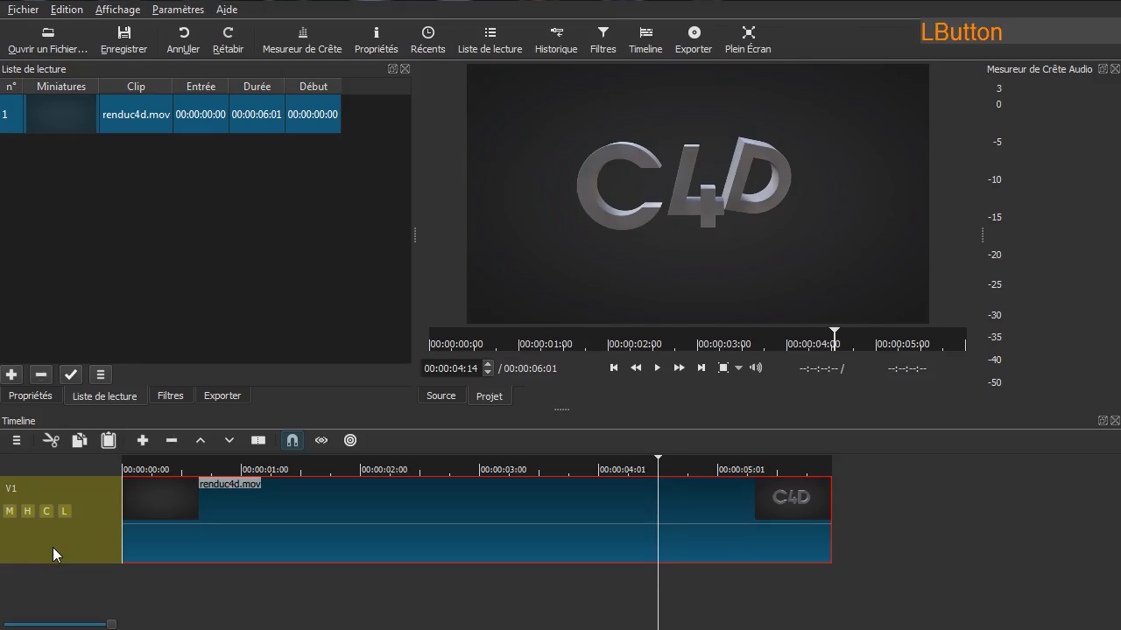
pyautogui.click(9, 515)
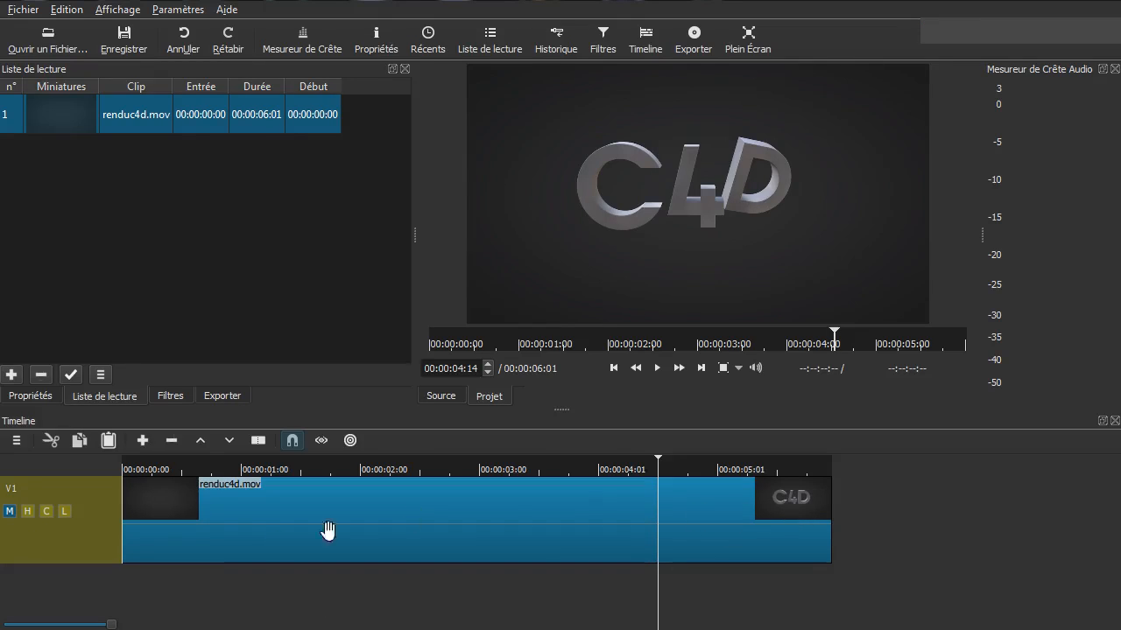
pyautogui.click(10, 512)
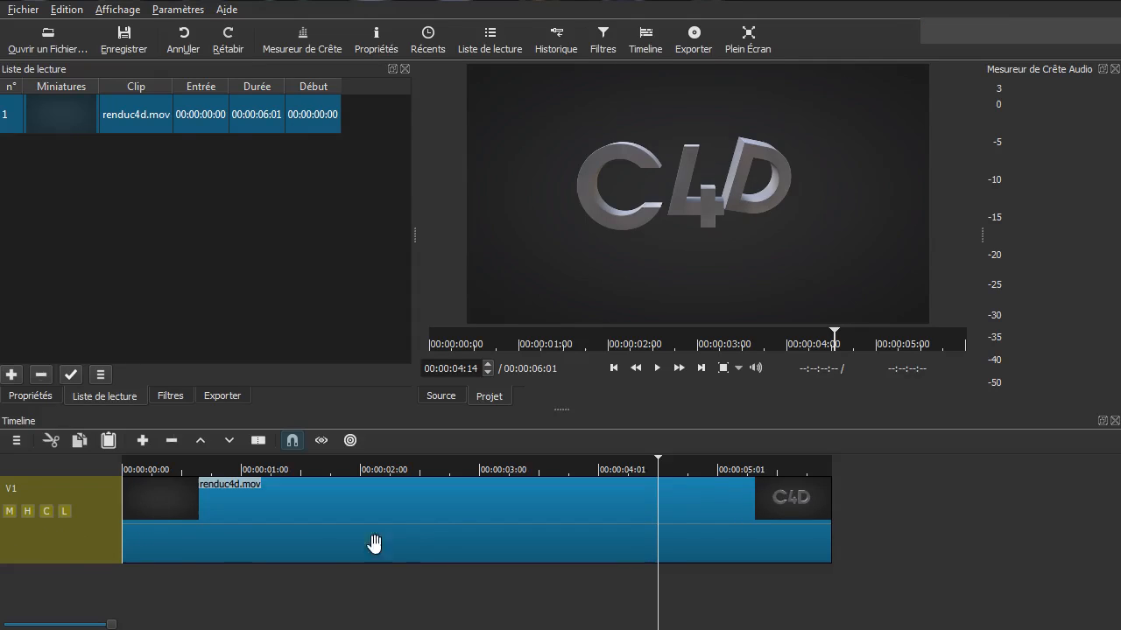
pyautogui.click(28, 514)
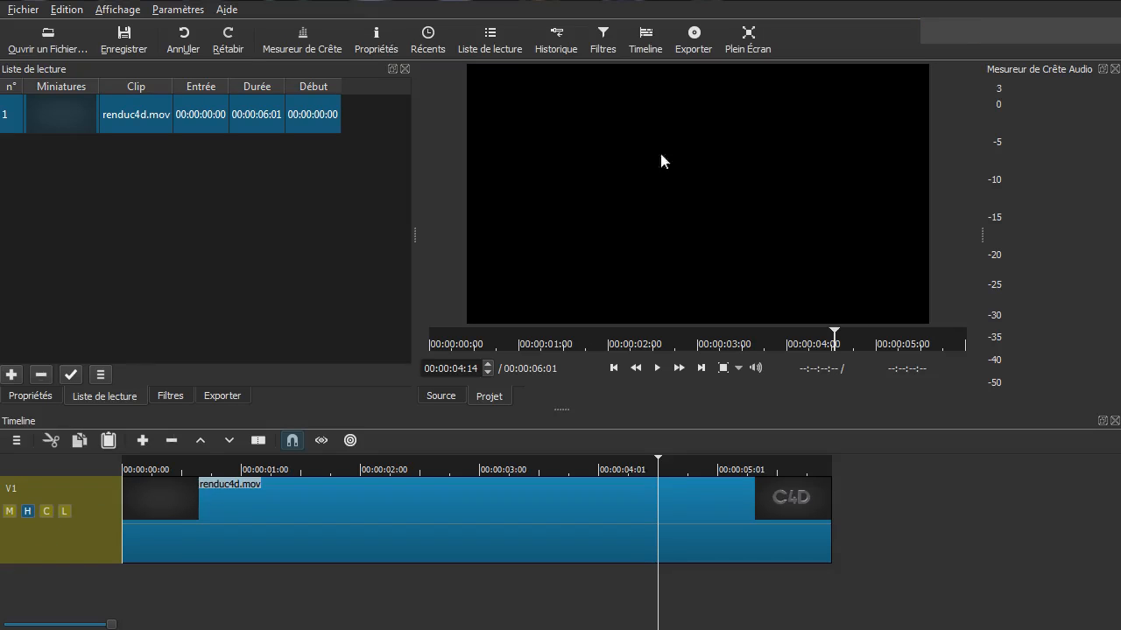
pyautogui.click(27, 516)
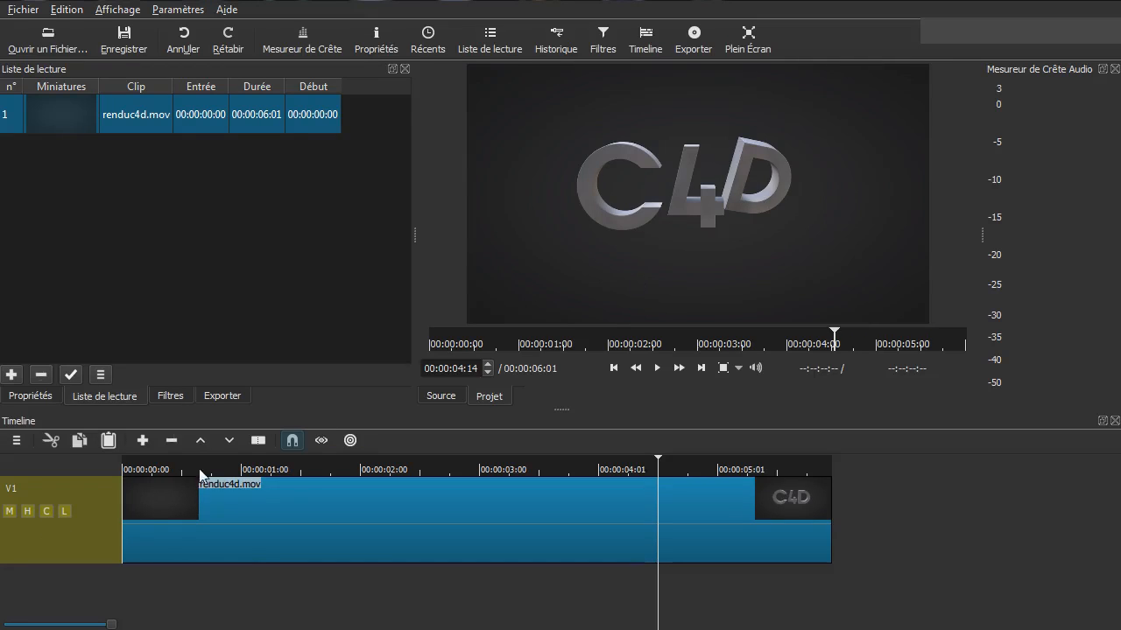
pyautogui.click(62, 511)
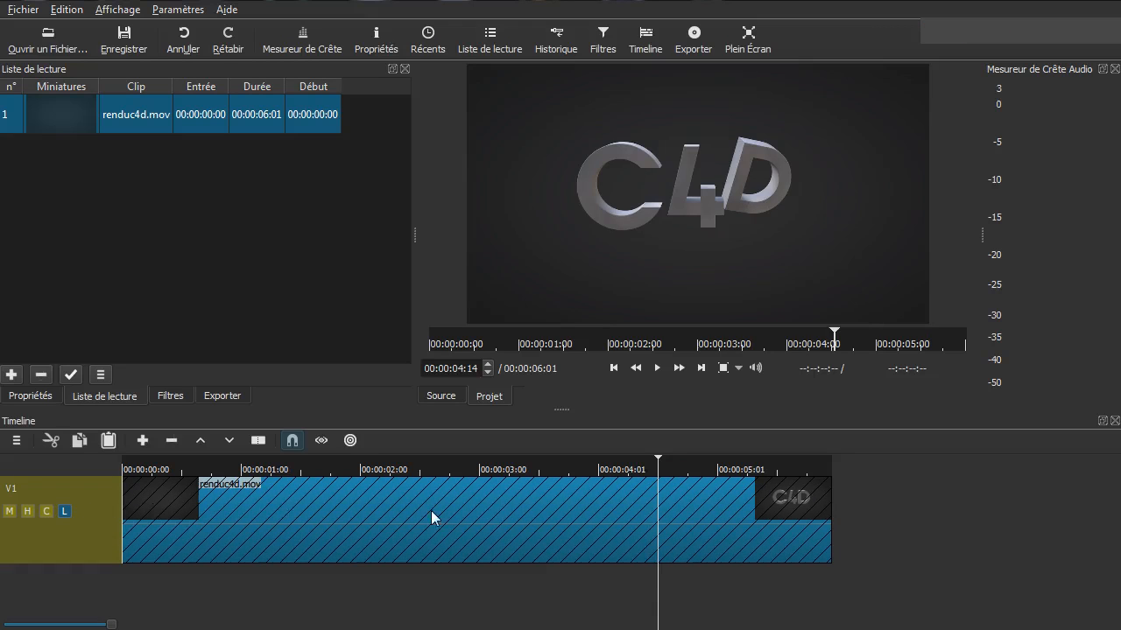
pyautogui.click(63, 513)
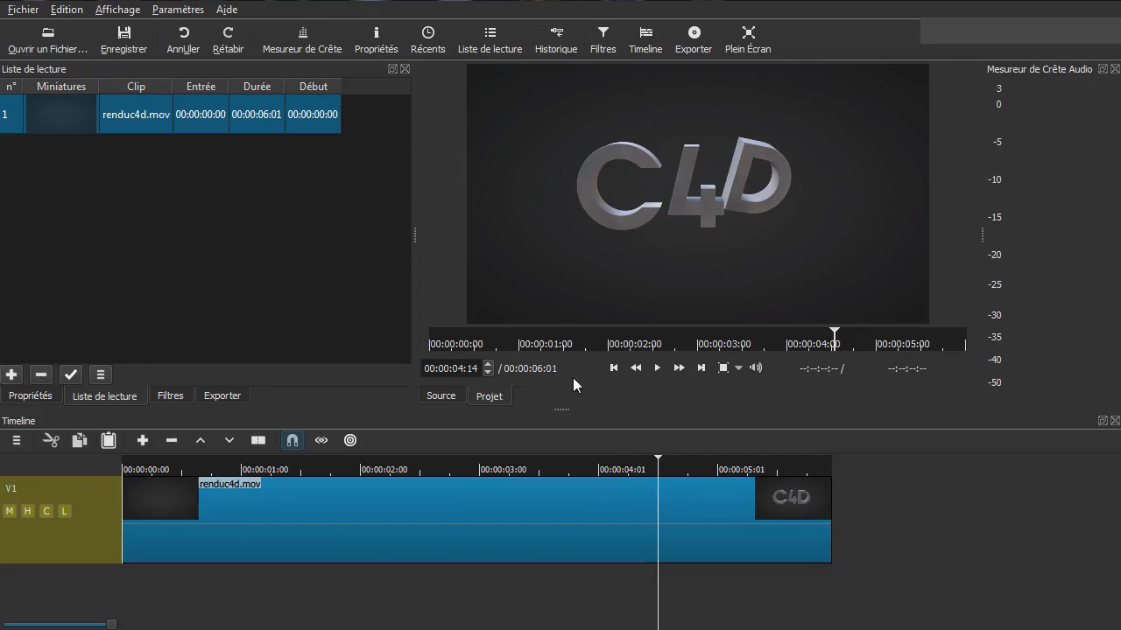
pyautogui.click(246, 189)
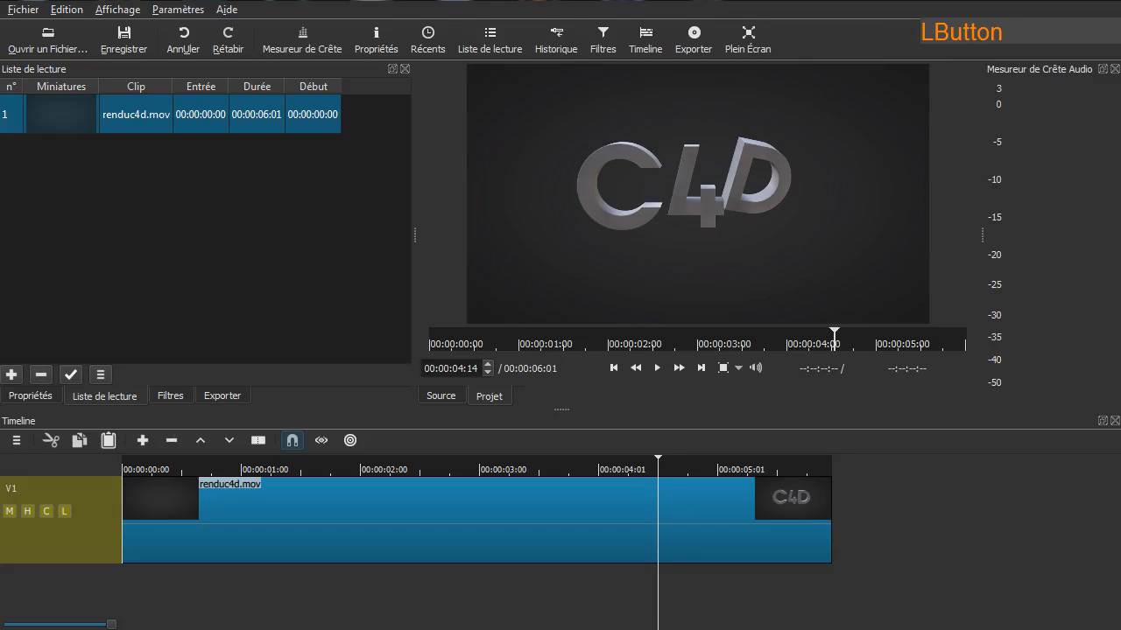
# - Import the Hard kick drum 02.mp3 sound file and add it to the playlist
pyautogui.moveTo(546, 240); pyautogui.dragTo(533, 164)
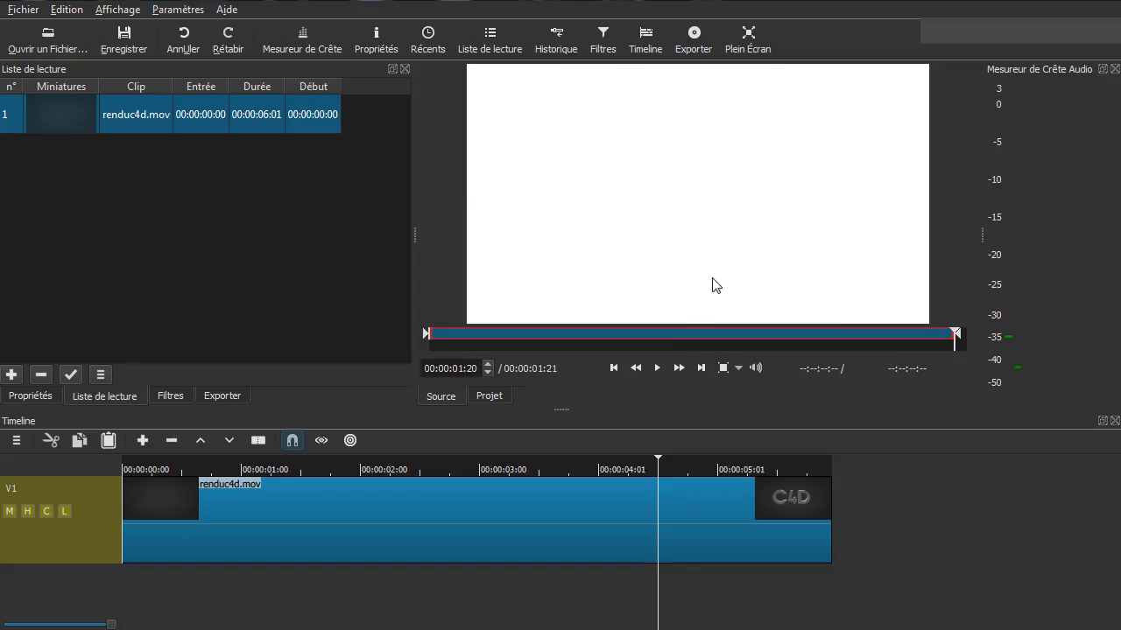
pyautogui.click(12, 375)
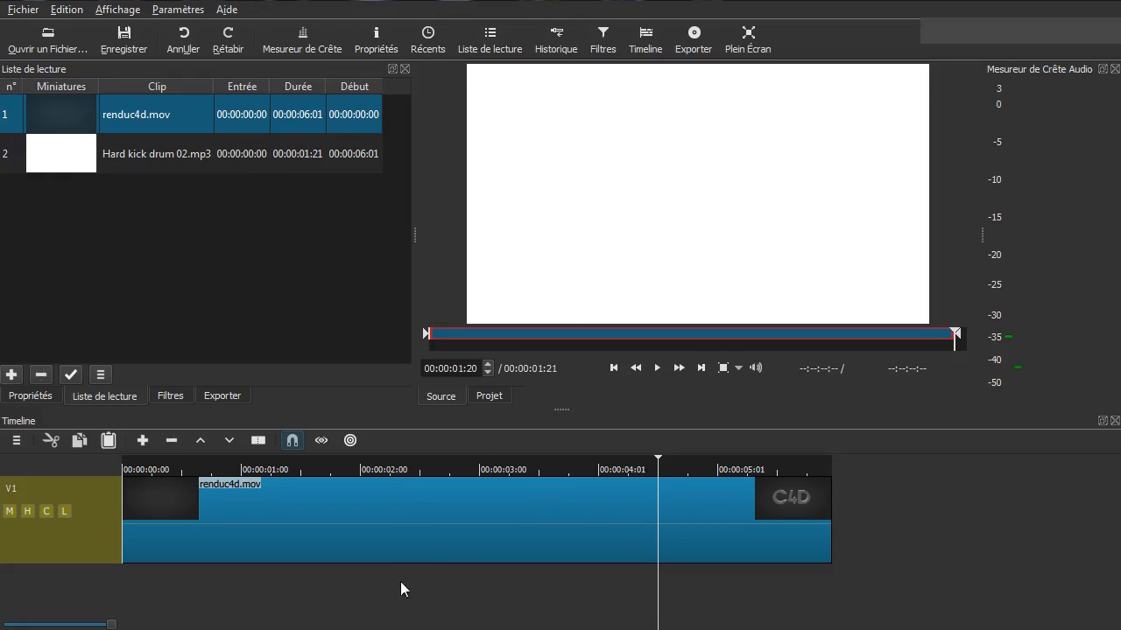
# - Scrub the timeline to the frame where the letter C lands, at 00:00:02:10
pyautogui.click(377, 583)
pyautogui.click(424, 584)
pyautogui.click(340, 583)
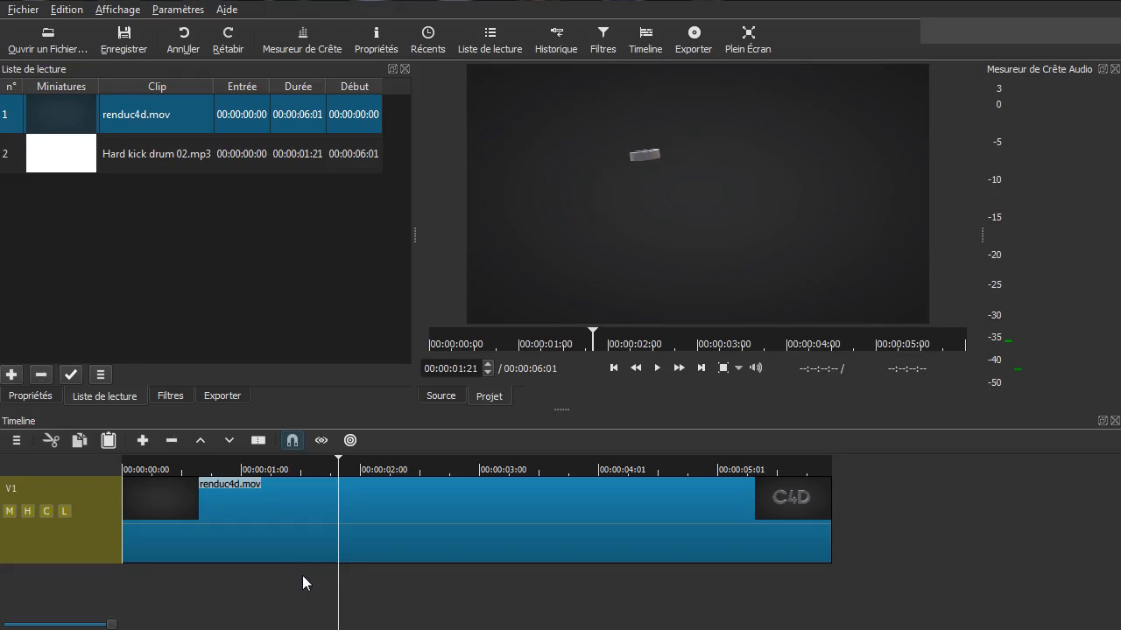
pyautogui.press('shift')
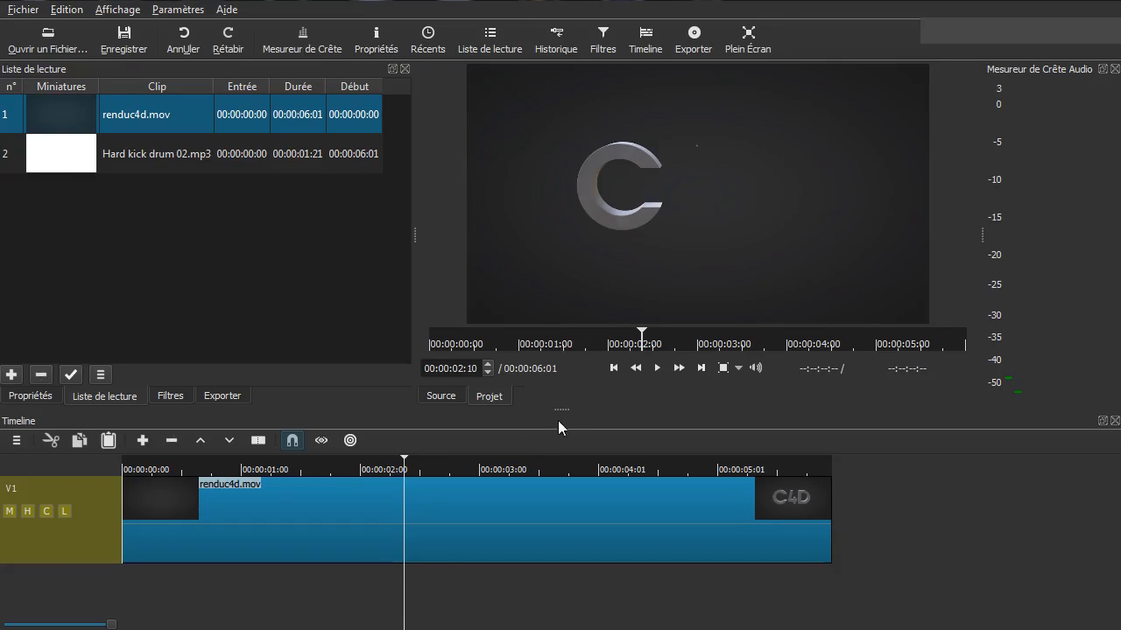
# - Enlarge the timeline area and add an audio track below V1
pyautogui.moveTo(565, 408); pyautogui.dragTo(565, 340)
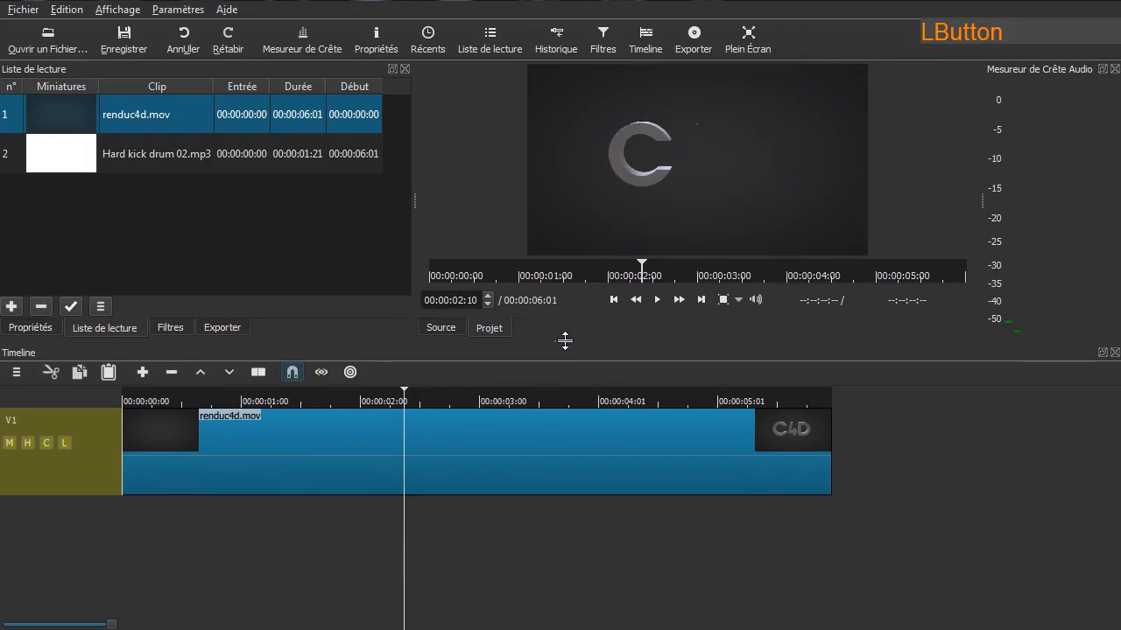
pyautogui.rightClick(47, 535)
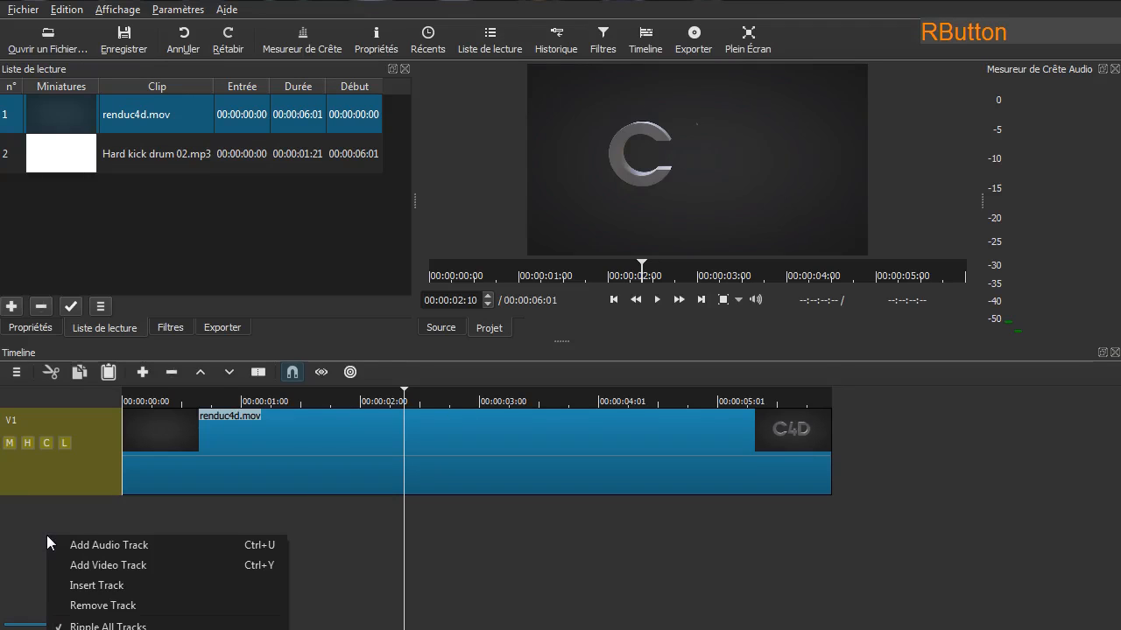
pyautogui.click(164, 543)
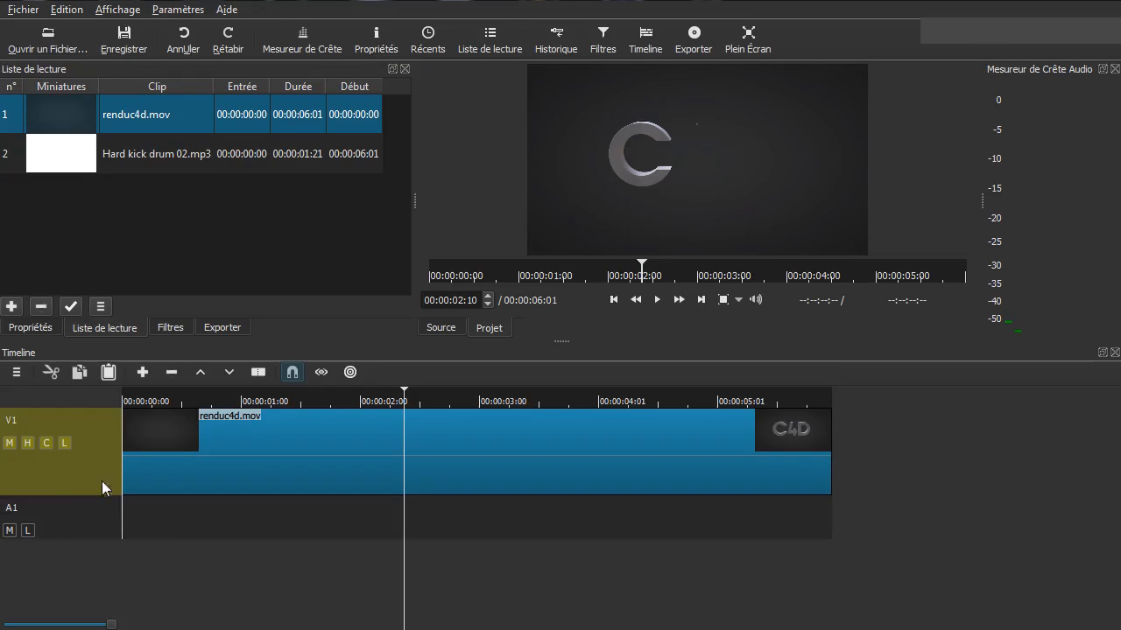
pyautogui.click(25, 423)
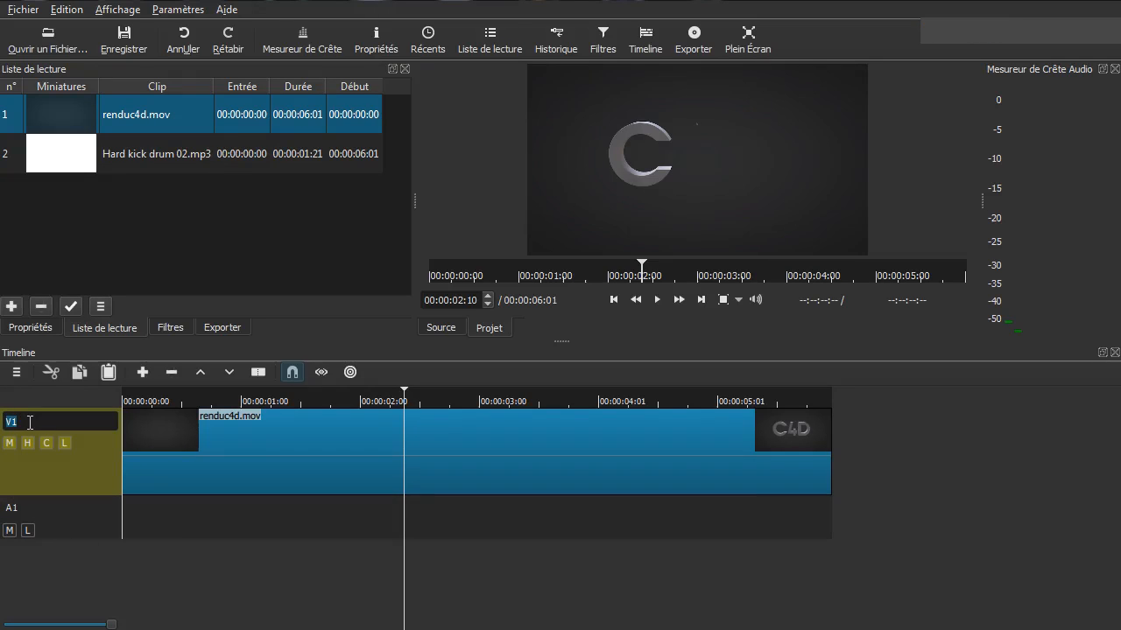
pyautogui.write('R')
pyautogui.click(35, 418)
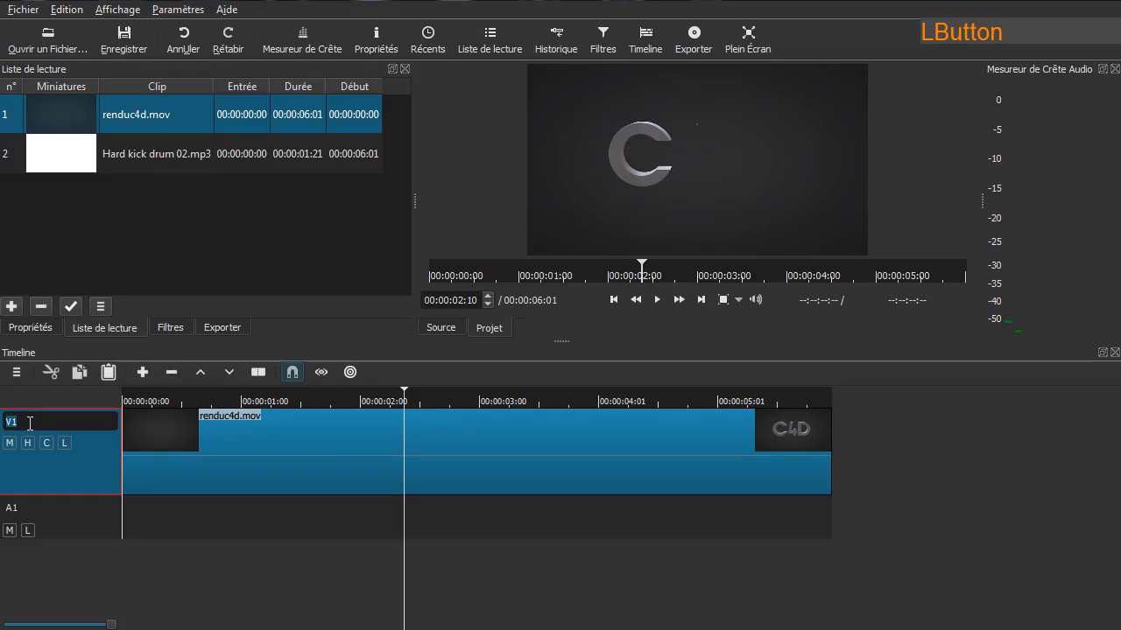
pyautogui.press('BackSpace')
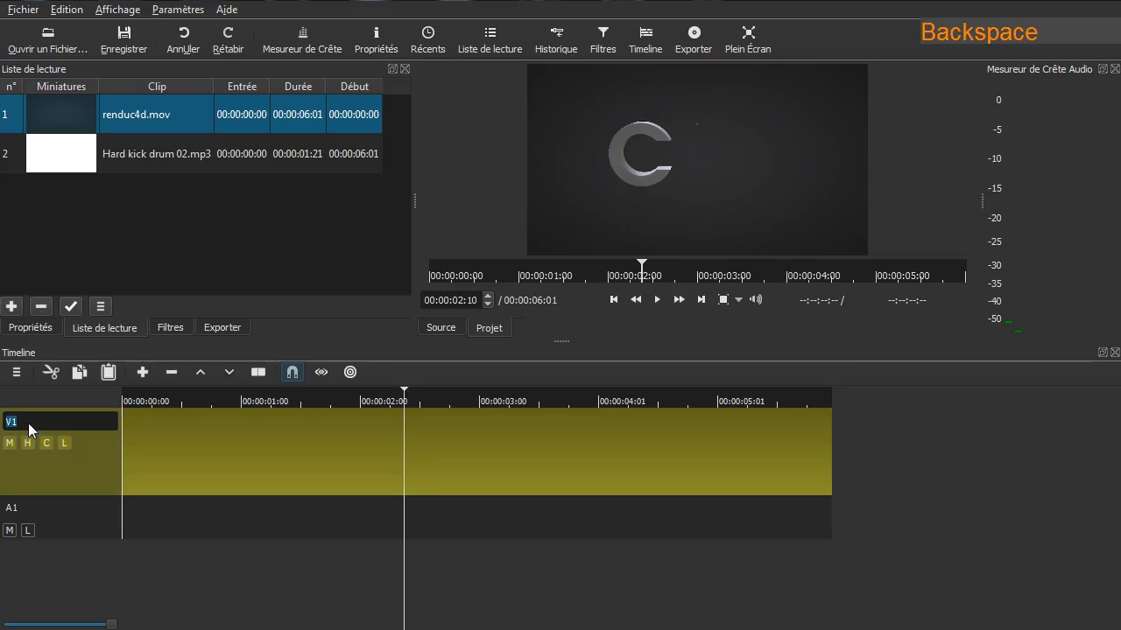
pyautogui.hotkey('ctrl', 'z')
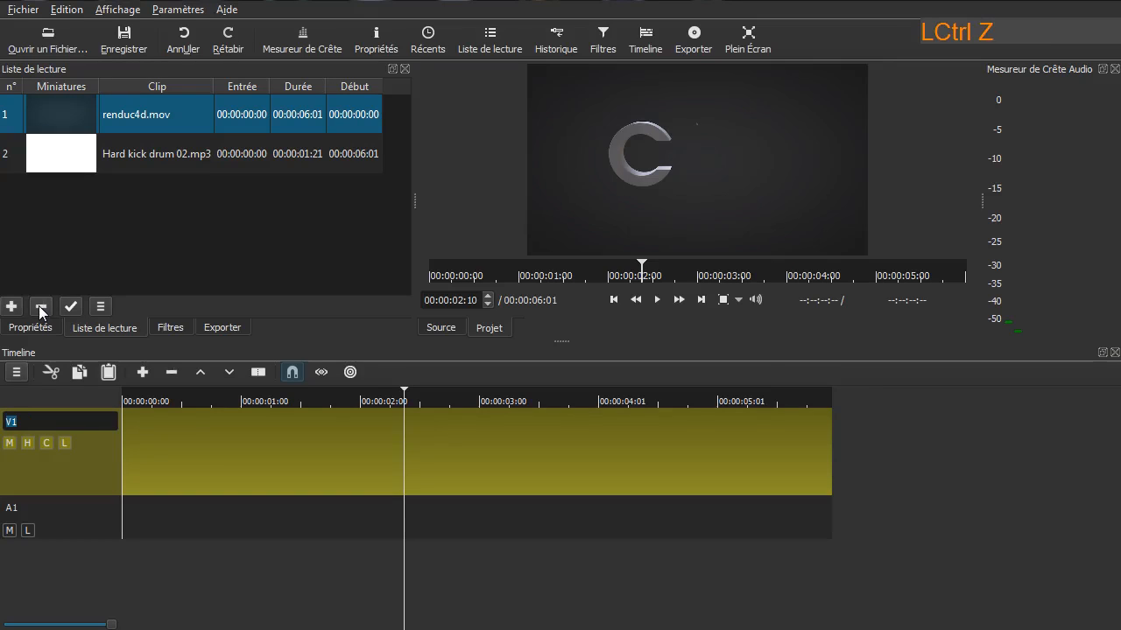
# - Rename video track V1 to Rendu C4D
pyautogui.click(47, 421)
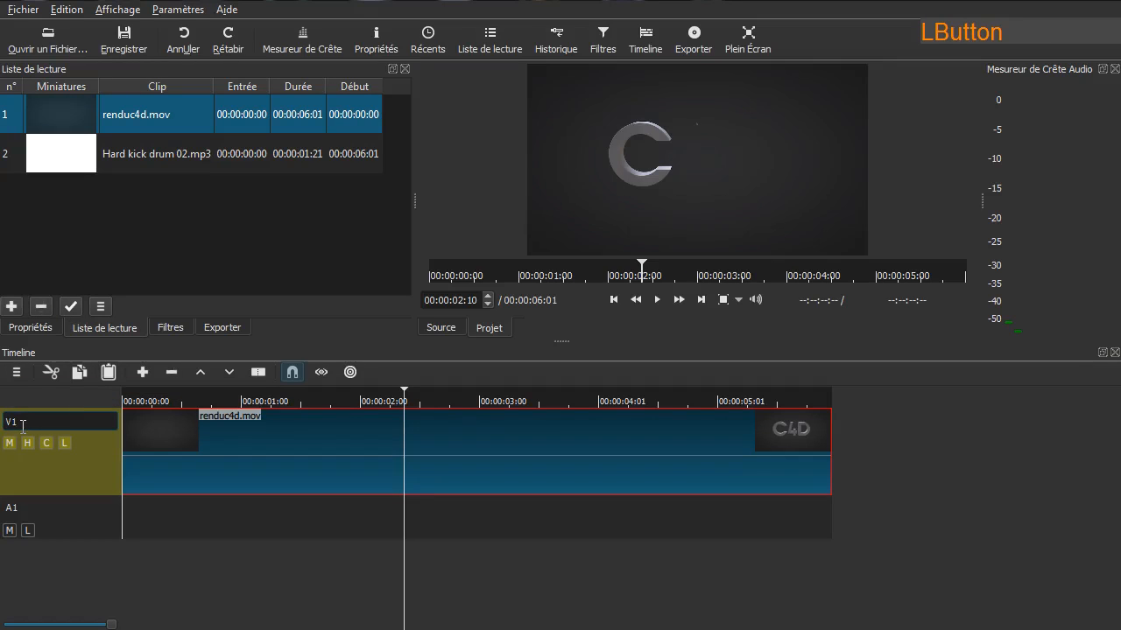
pyautogui.press('BackSpace')
pyautogui.press('BackSpace')
pyautogui.write('Rendu C4D')
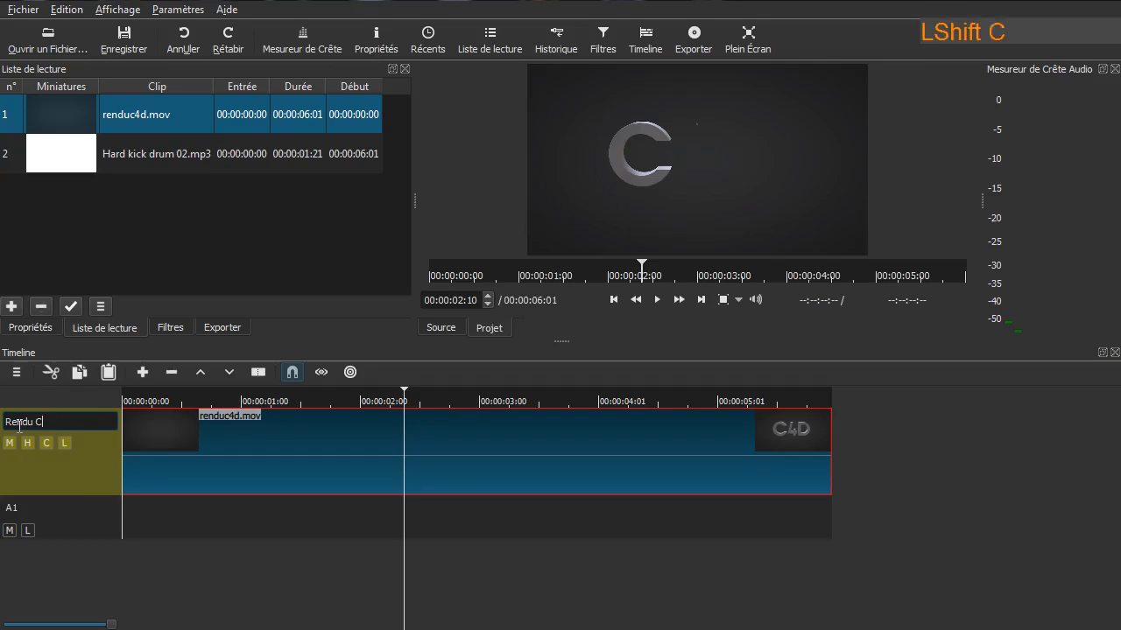
pyautogui.click(63, 571)
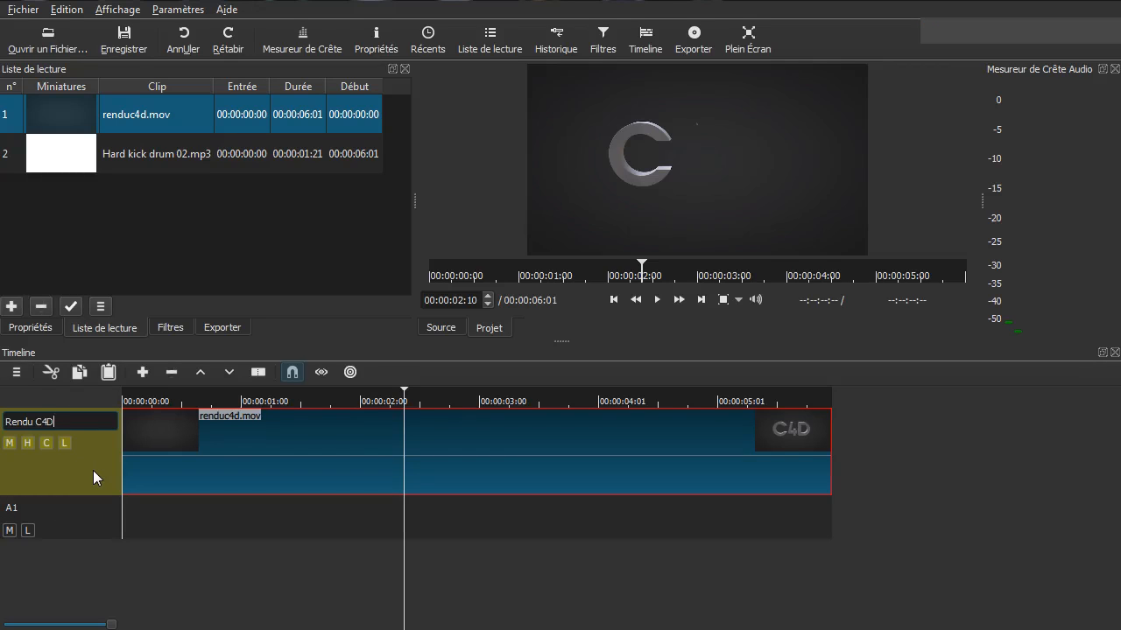
pyautogui.press('Return')
pyautogui.doubleClick(18, 506)
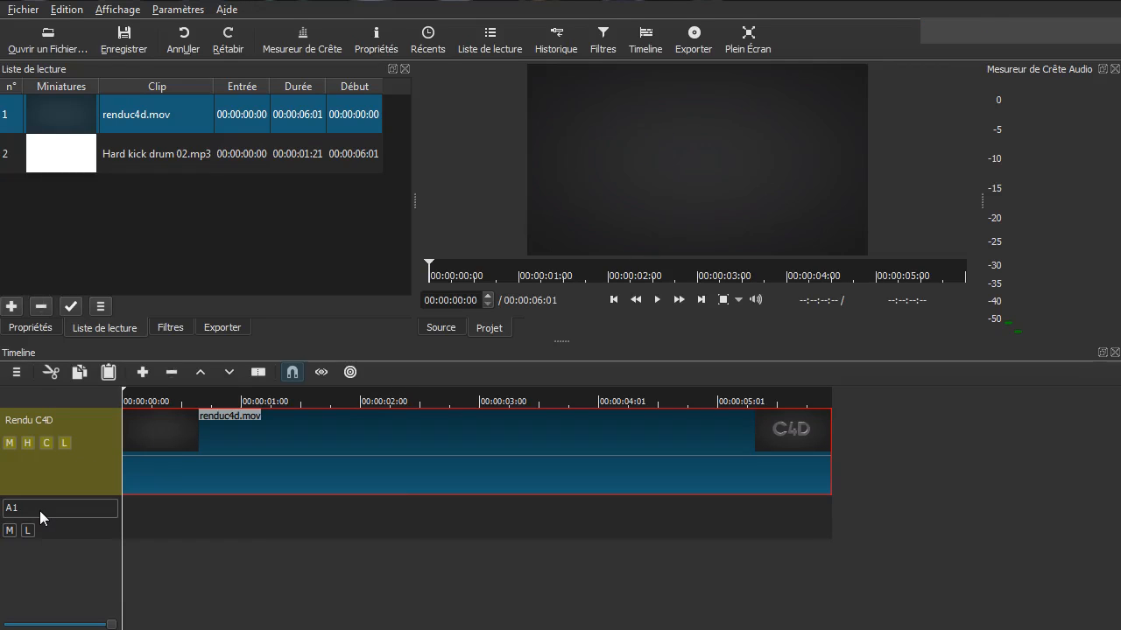
pyautogui.doubleClick(39, 510)
pyautogui.press('Return')
pyautogui.click(69, 527)
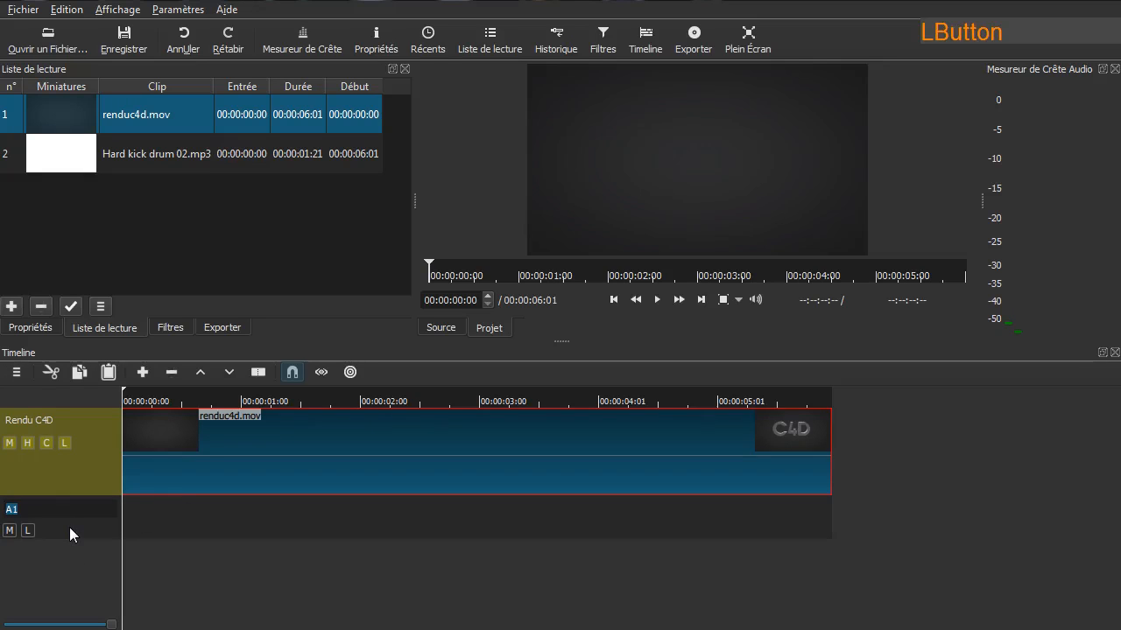
# - Place Hard kick drum 02.mp3 from the playlist on audio track A1, starting at about 00:00:00:15
pyautogui.click(61, 532)
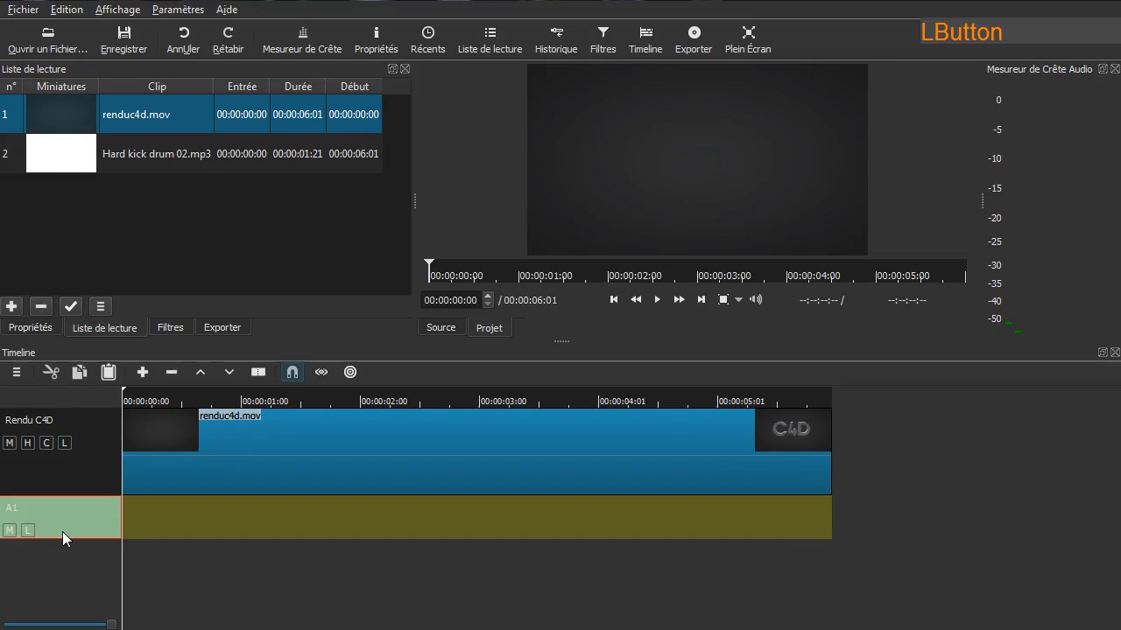
pyautogui.click(151, 171)
pyautogui.moveTo(84, 167); pyautogui.dragTo(190, 515)
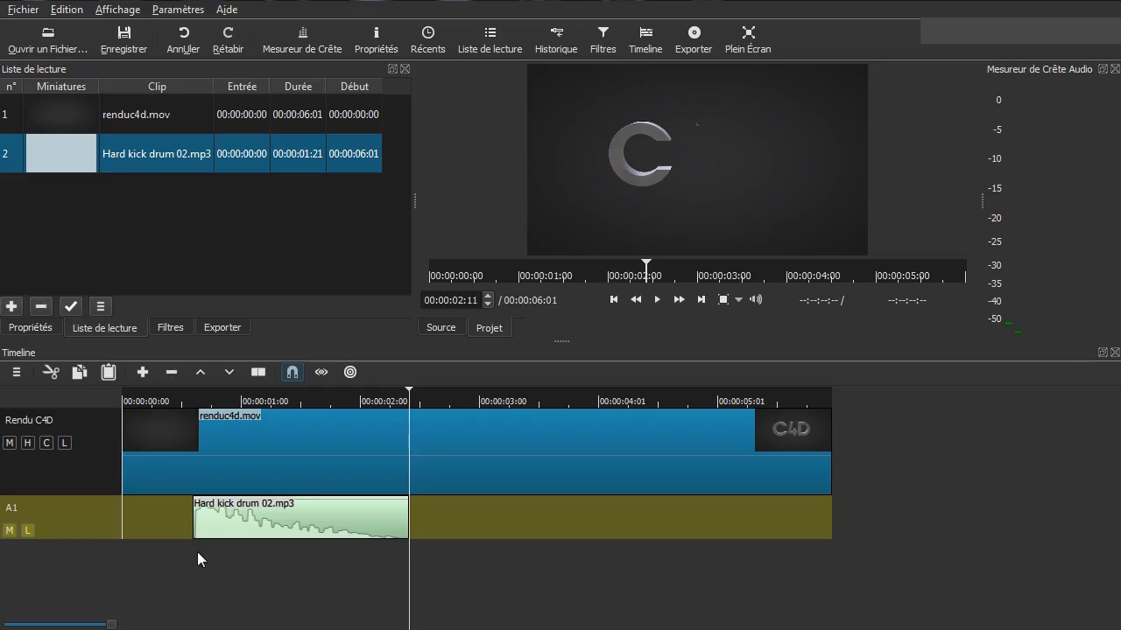
# - Play the timeline several times from just before the kick drum clip to hear it against the animation
pyautogui.click(209, 552)
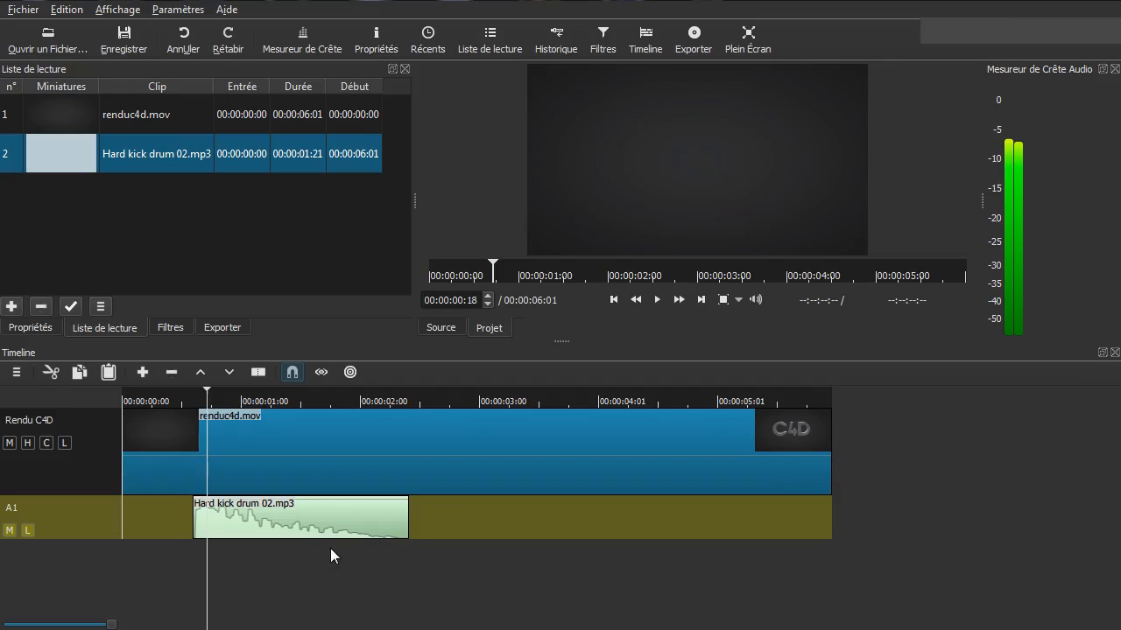
pyautogui.click(184, 560)
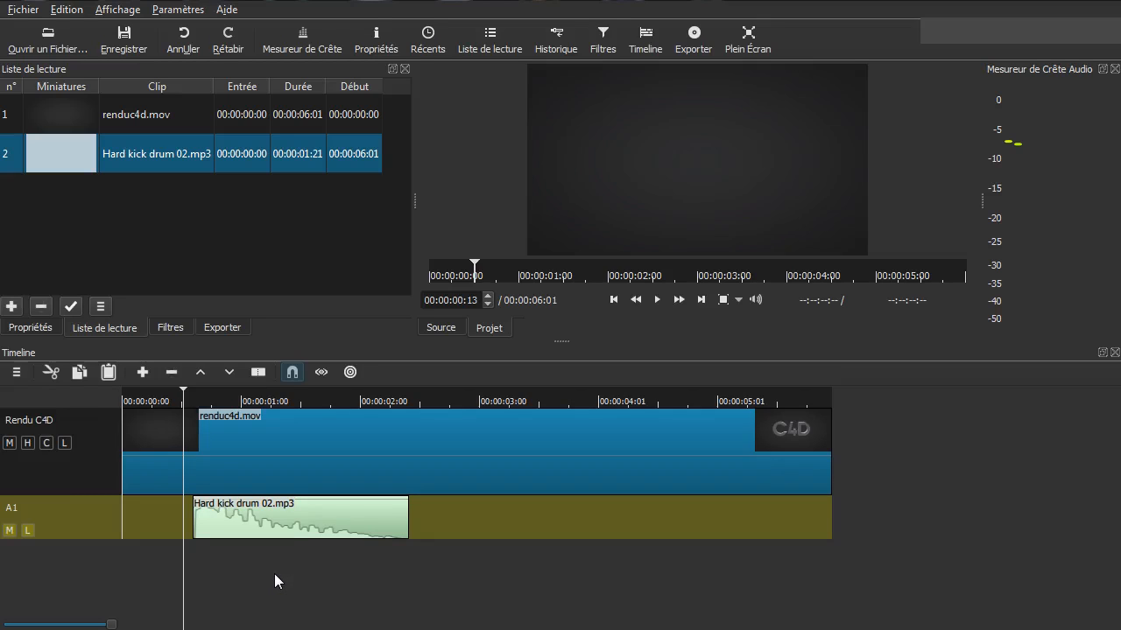
pyautogui.press('space')
pyautogui.click(274, 573)
pyautogui.click(188, 561)
pyautogui.press('space')
pyautogui.click(161, 517)
pyautogui.press('space')
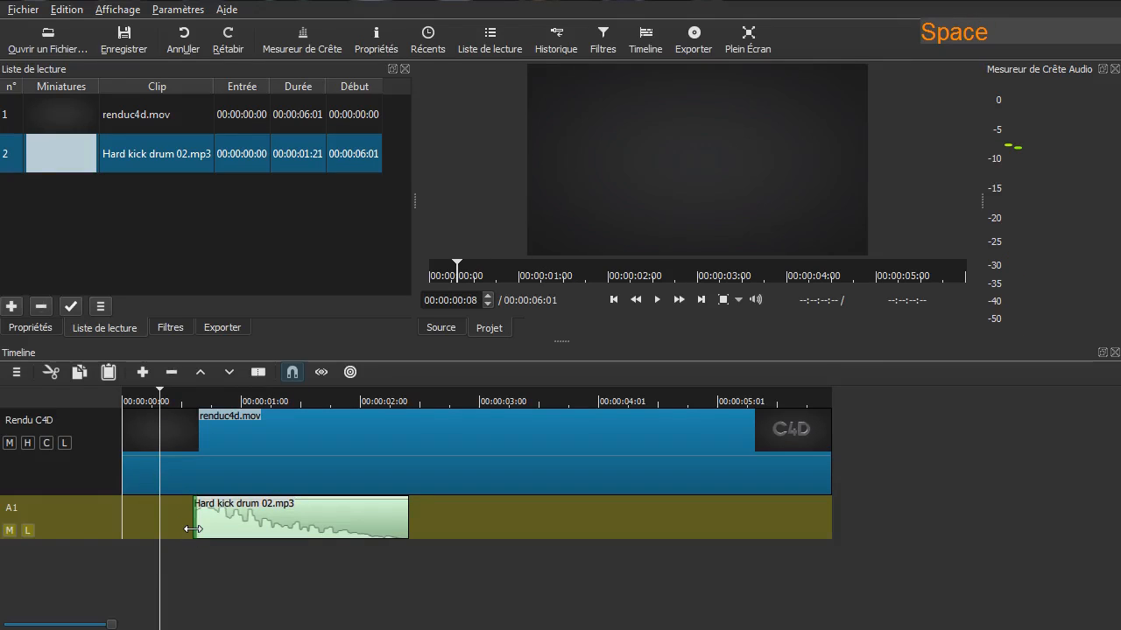
pyautogui.click(183, 562)
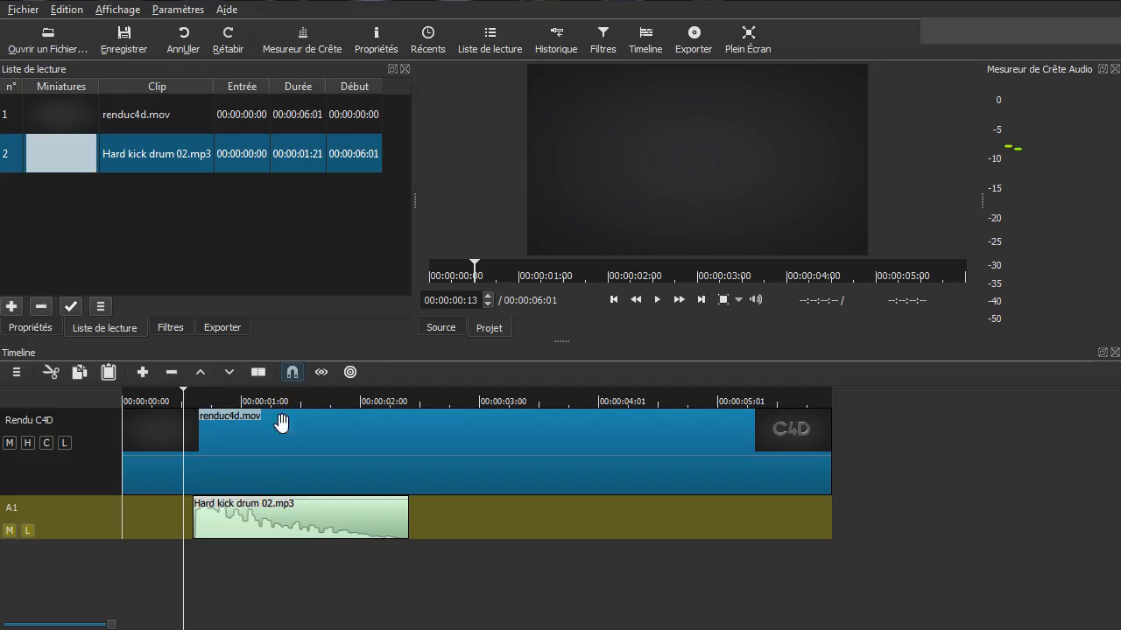
pyautogui.click(171, 469)
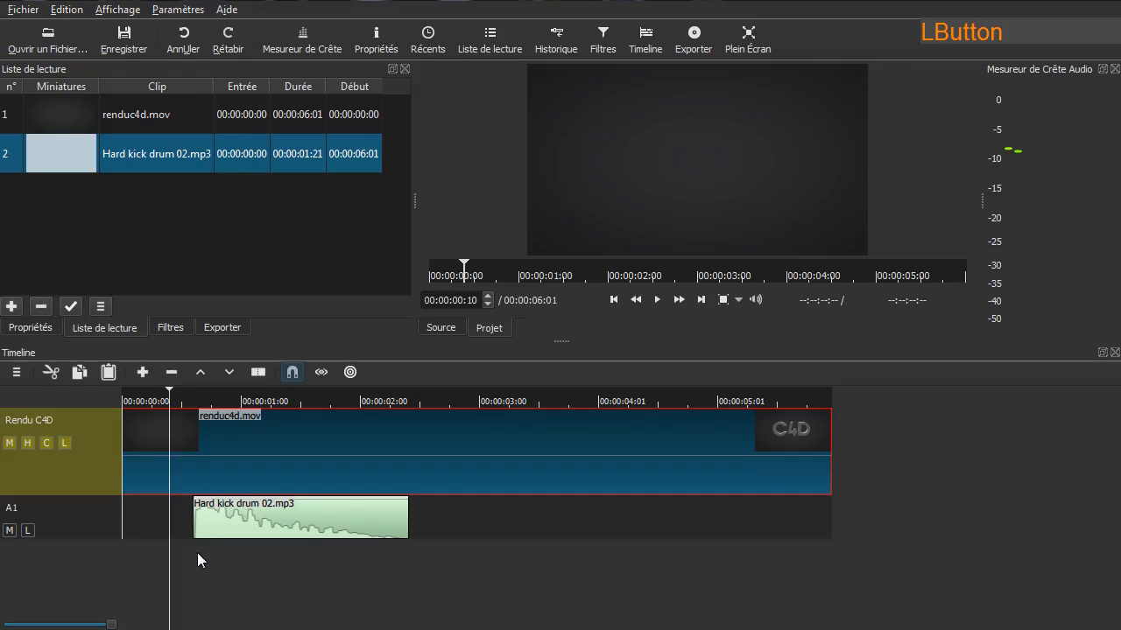
pyautogui.click(181, 525)
pyautogui.press('space')
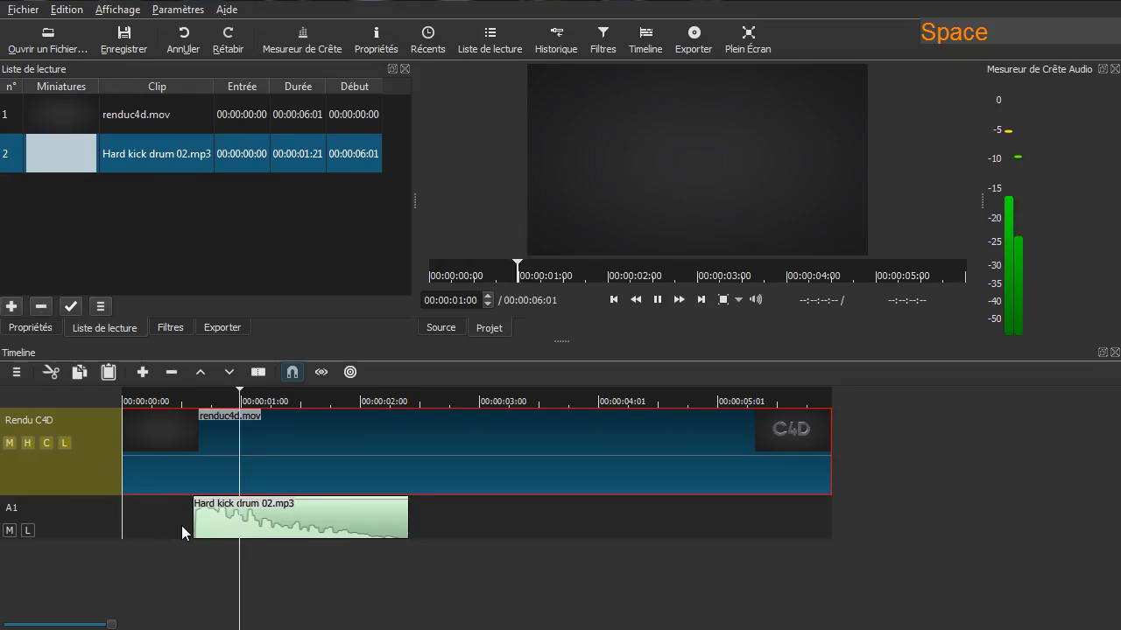
pyautogui.click(181, 525)
pyautogui.press('space')
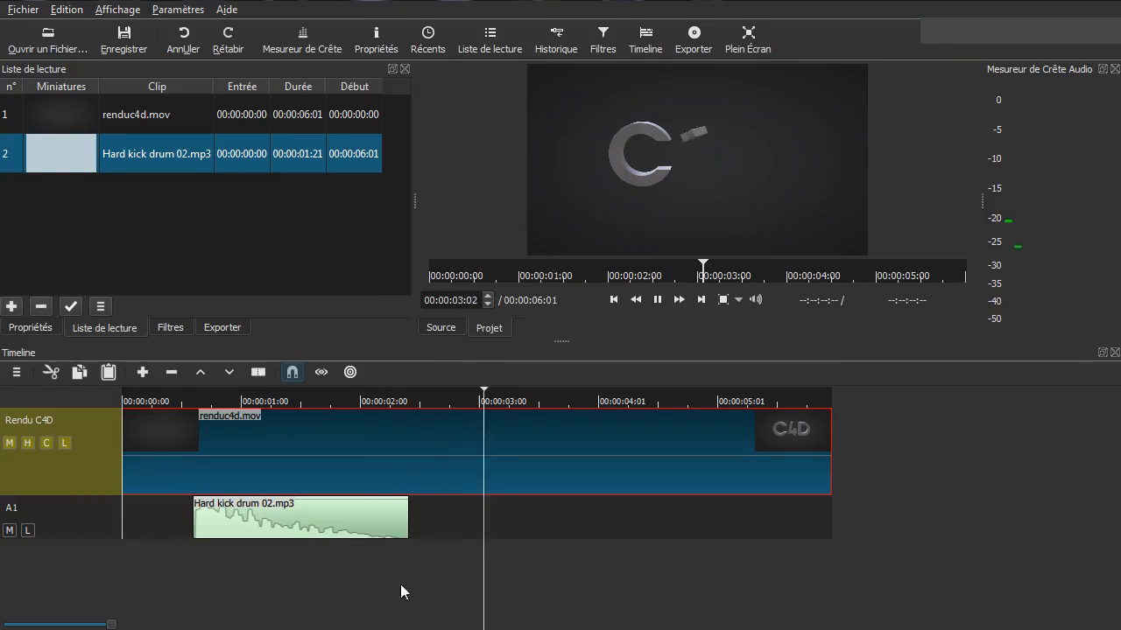
pyautogui.press('space')
pyautogui.click(139, 555)
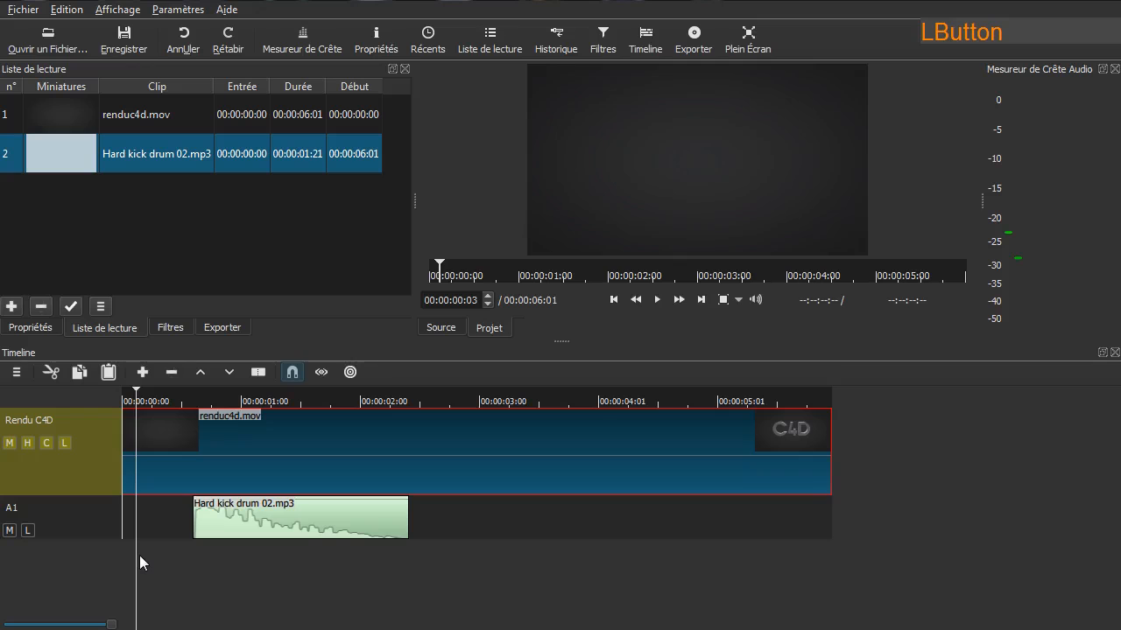
pyautogui.press('space')
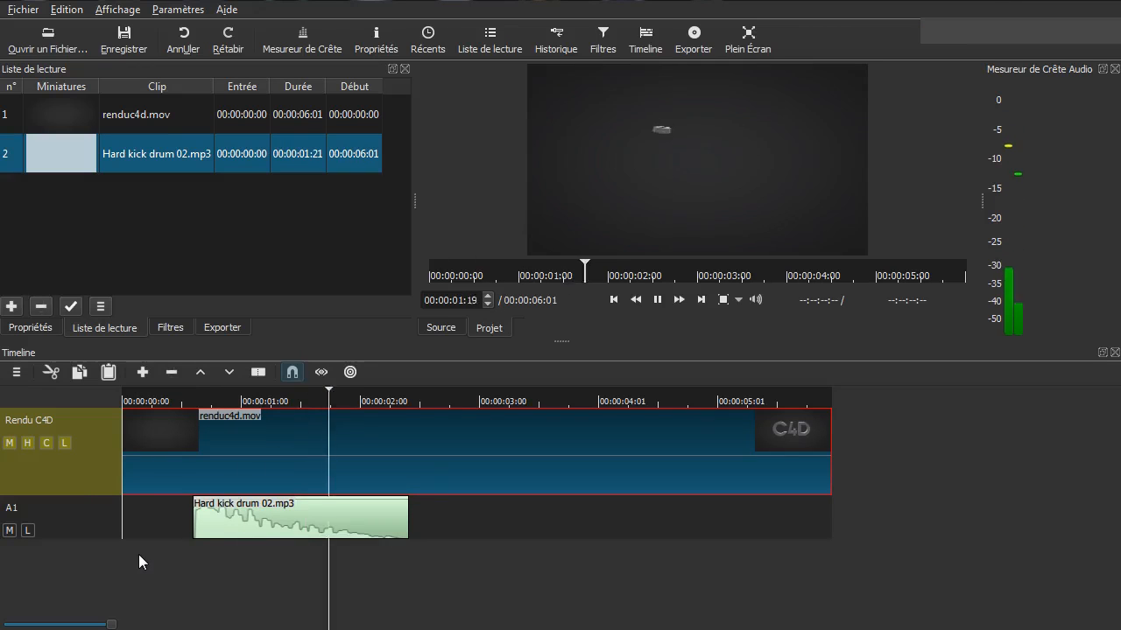
pyautogui.press('space')
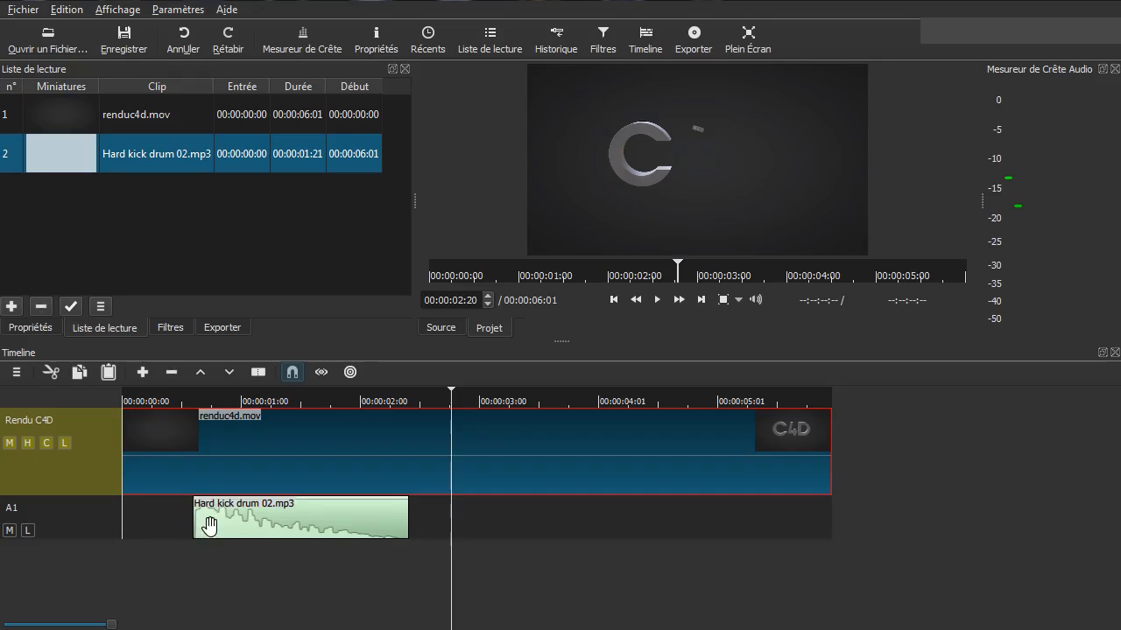
# - Move the kick drum clip along track A1 to start at about 00:00:03:22 and play the timeline over it
pyautogui.moveTo(223, 516); pyautogui.dragTo(627, 531)
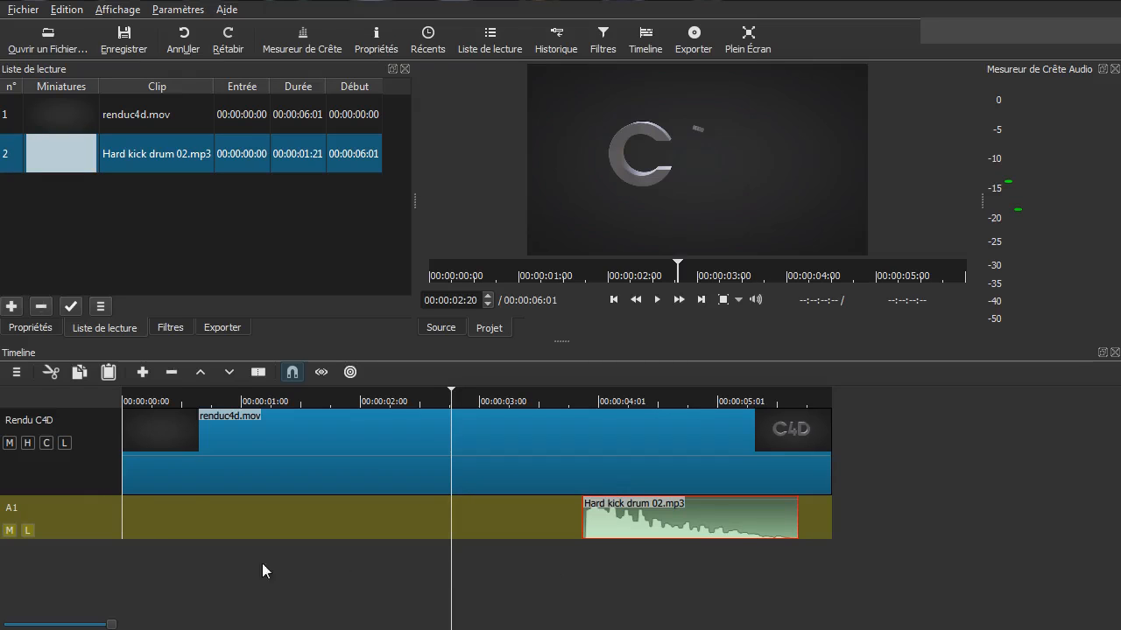
pyautogui.click(184, 570)
pyautogui.press('space')
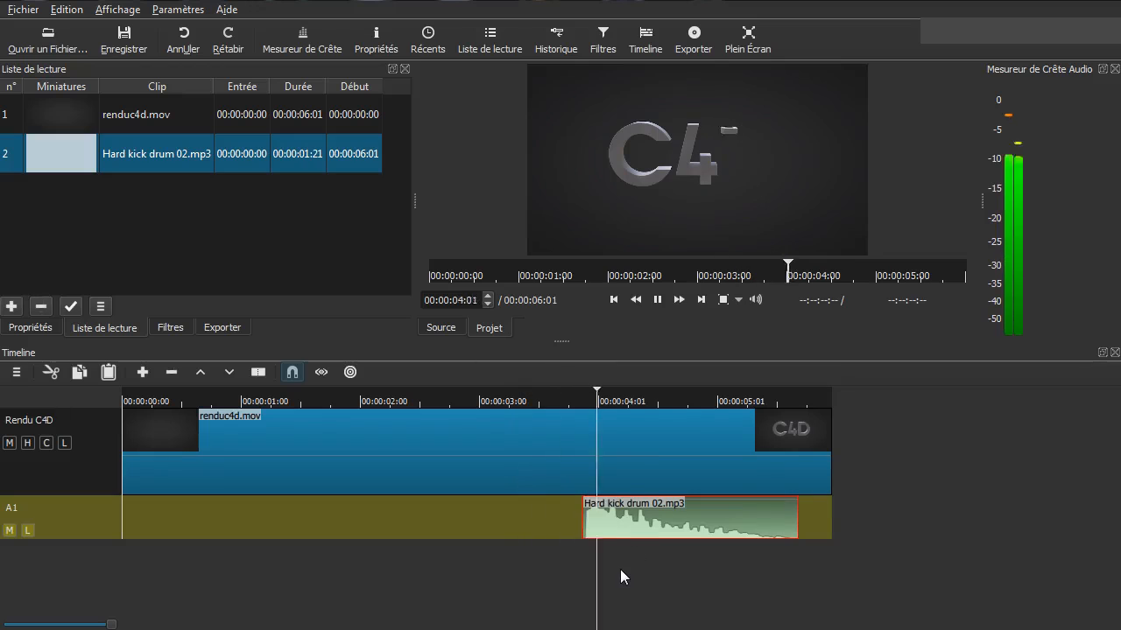
pyautogui.press('space')
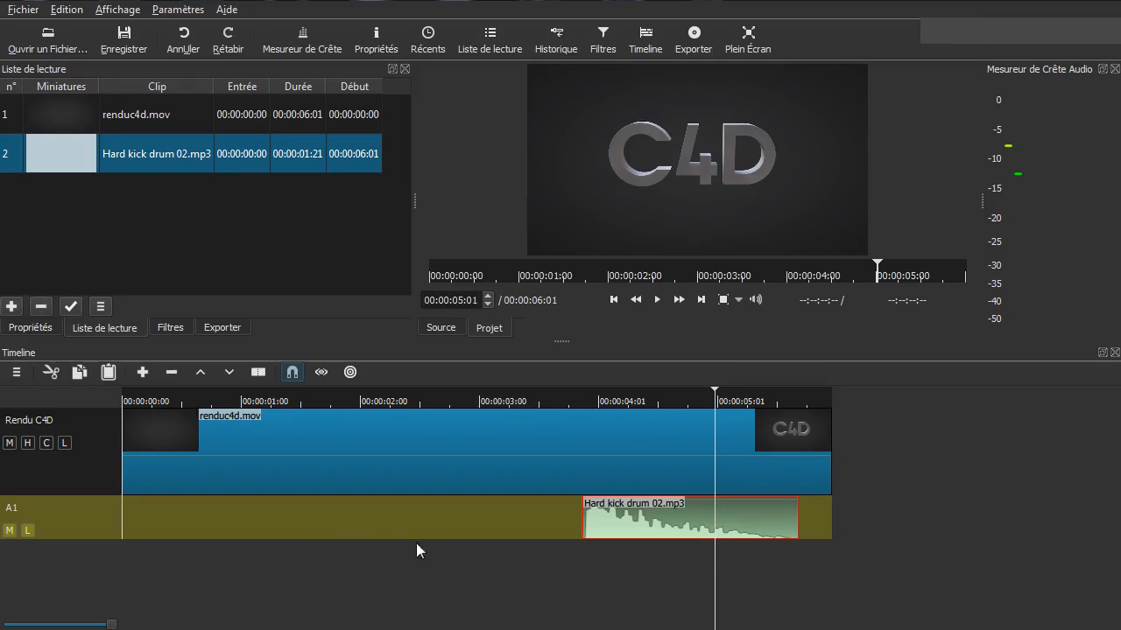
# - Scrub the playhead to 00:00:02:10 and snap the start of the kick drum clip to it
pyautogui.press('shift')
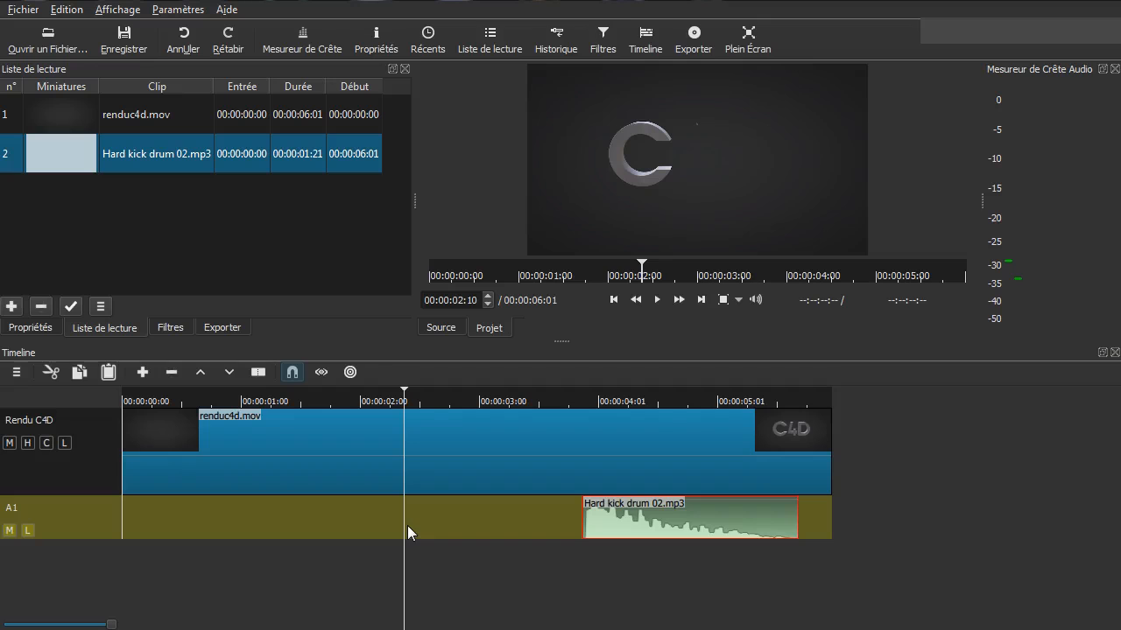
pyautogui.moveTo(653, 521); pyautogui.dragTo(477, 543)
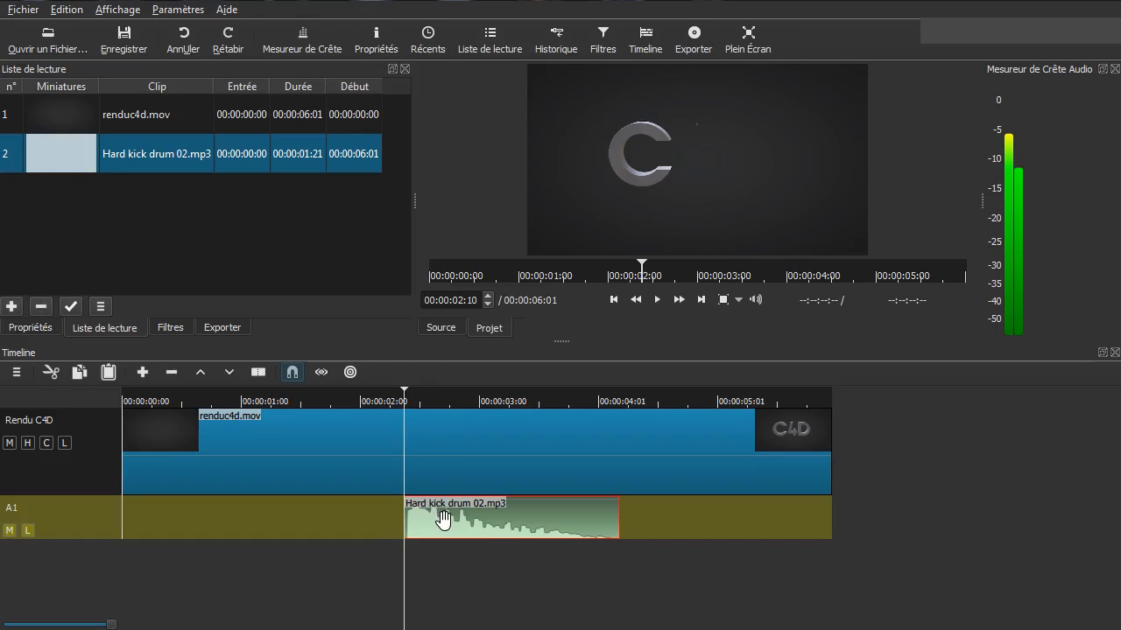
pyautogui.moveTo(497, 519)
pyautogui.mouseDown()
pyautogui.moveTo(527, 522)
pyautogui.moveTo(498, 527)
pyautogui.moveTo(512, 527)
pyautogui.mouseUp()
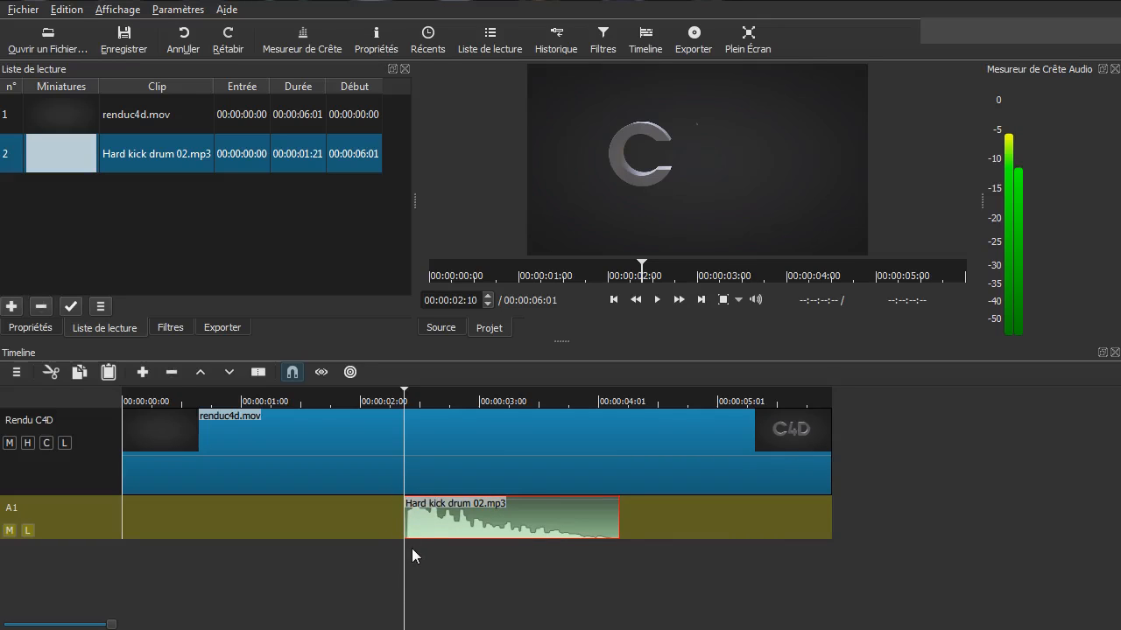
# - With snapping temporarily off, nudge the kick drum clip on track A1 one frame earlier to about 00:00:02:09, and re-enable snapping
pyautogui.click(293, 373)
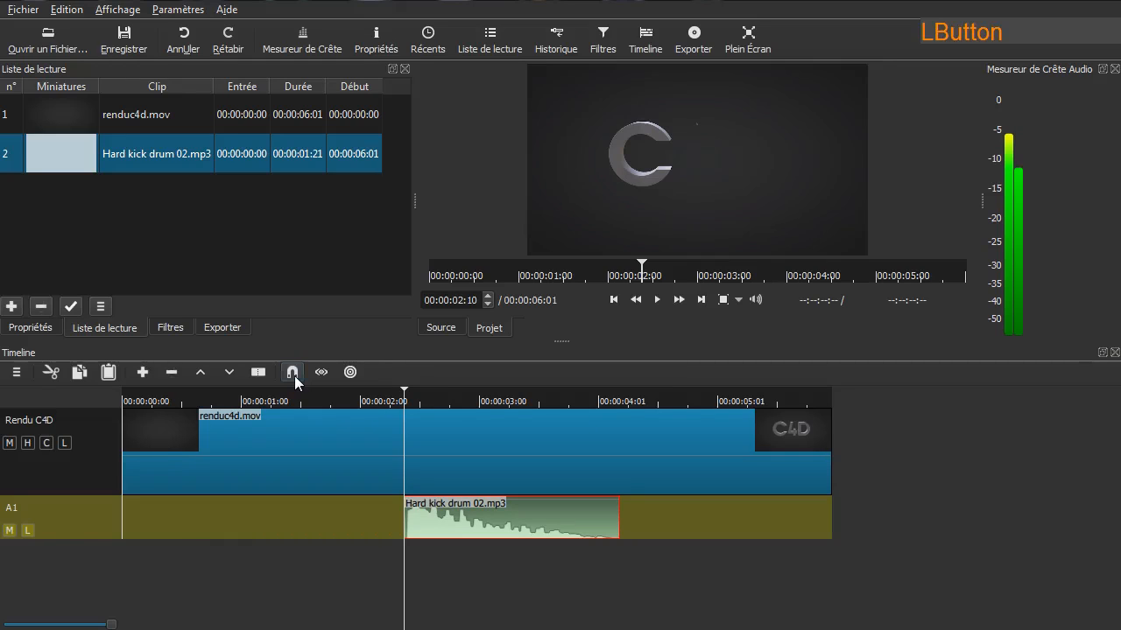
pyautogui.click(455, 525)
pyautogui.moveTo(455, 525); pyautogui.dragTo(461, 516)
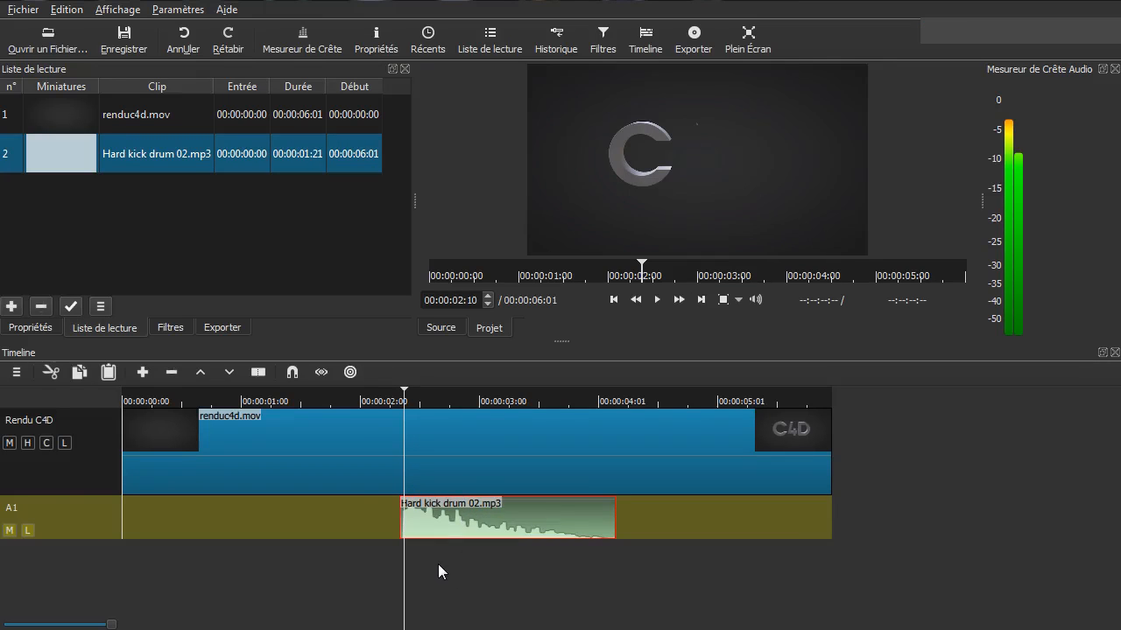
pyautogui.click(292, 373)
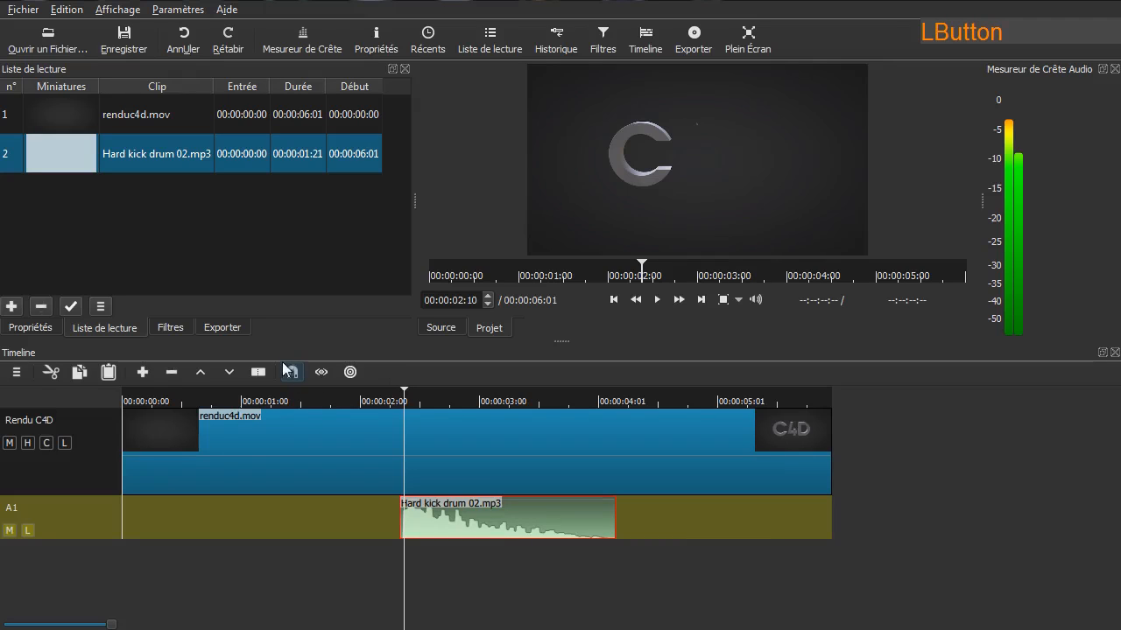
# - Play the timeline from 00:00:01:07 to check the repositioned kick drum against the landing of the first letter
pyautogui.click(592, 587)
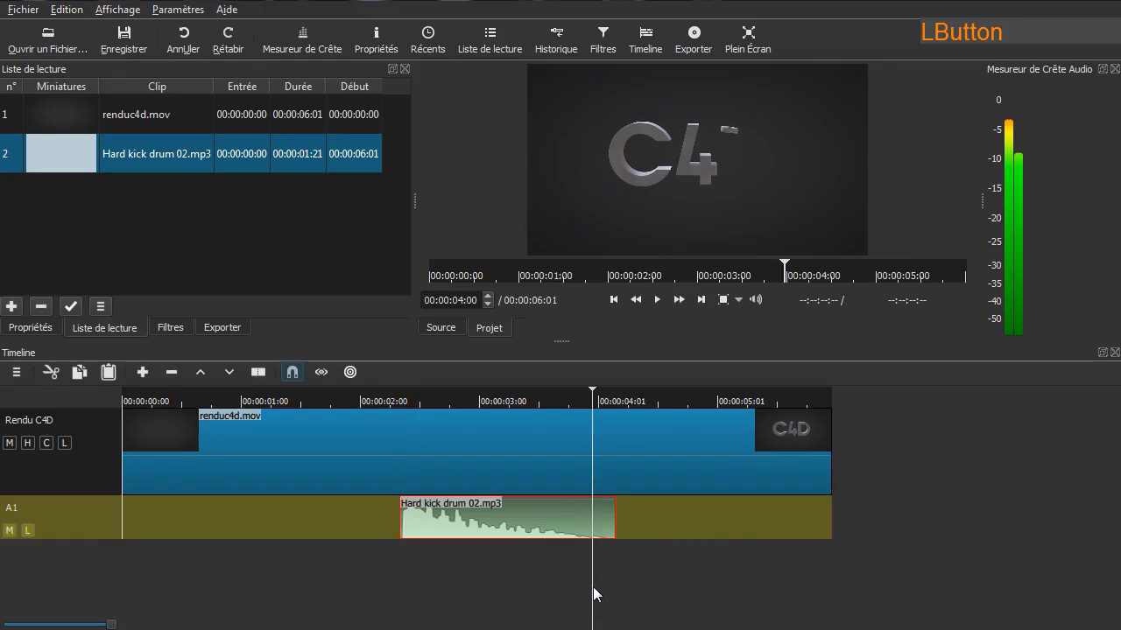
pyautogui.click(275, 559)
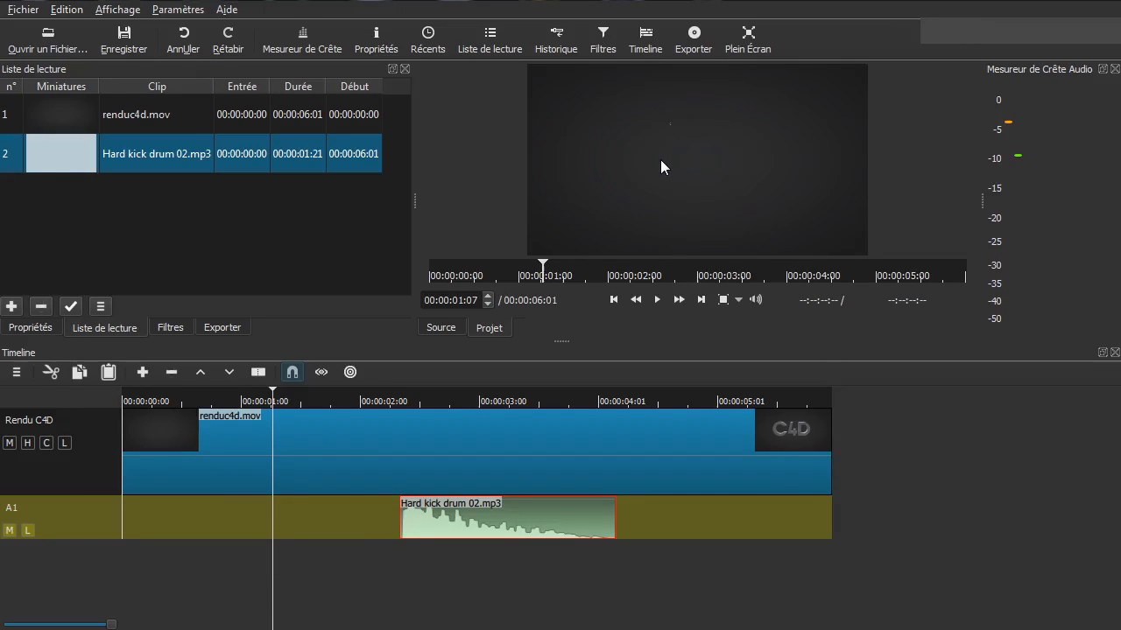
pyautogui.press('space')
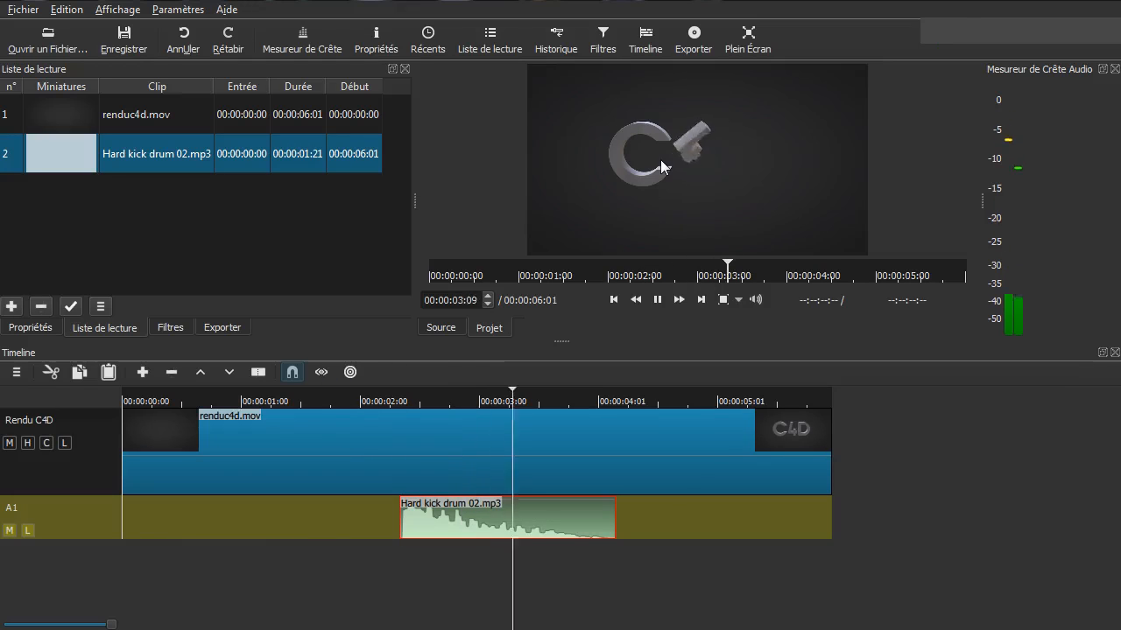
pyautogui.press('space')
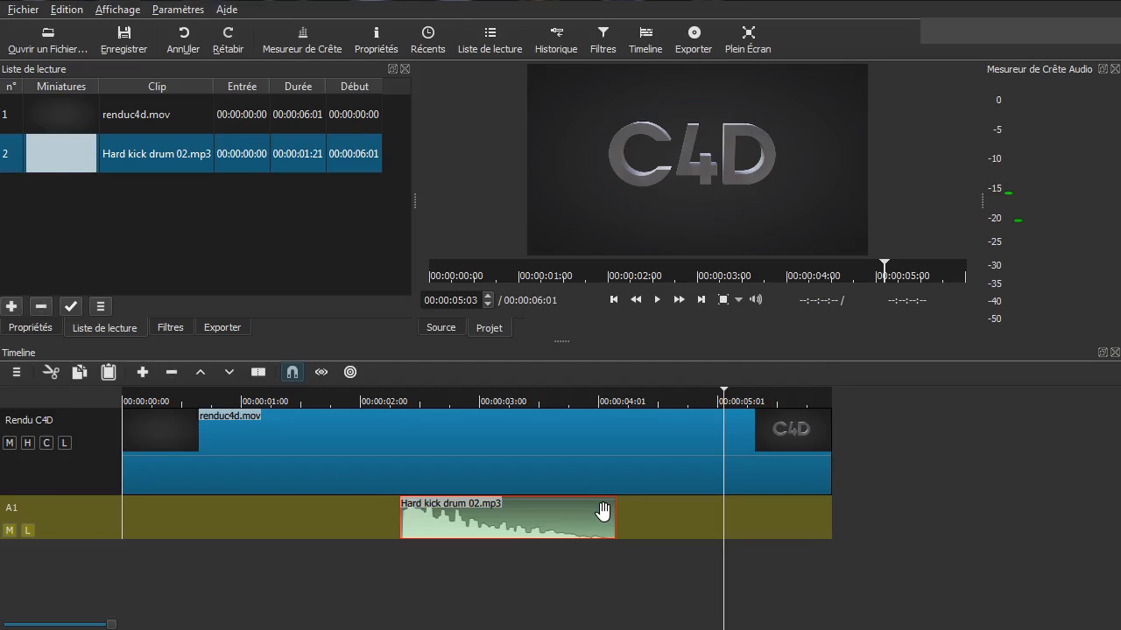
# - Add audio track A2 and place Hard kick drum 02.mp3 from the playlist on it, starting at about 00:00:00:20
pyautogui.click(58, 576)
pyautogui.rightClick(67, 575)
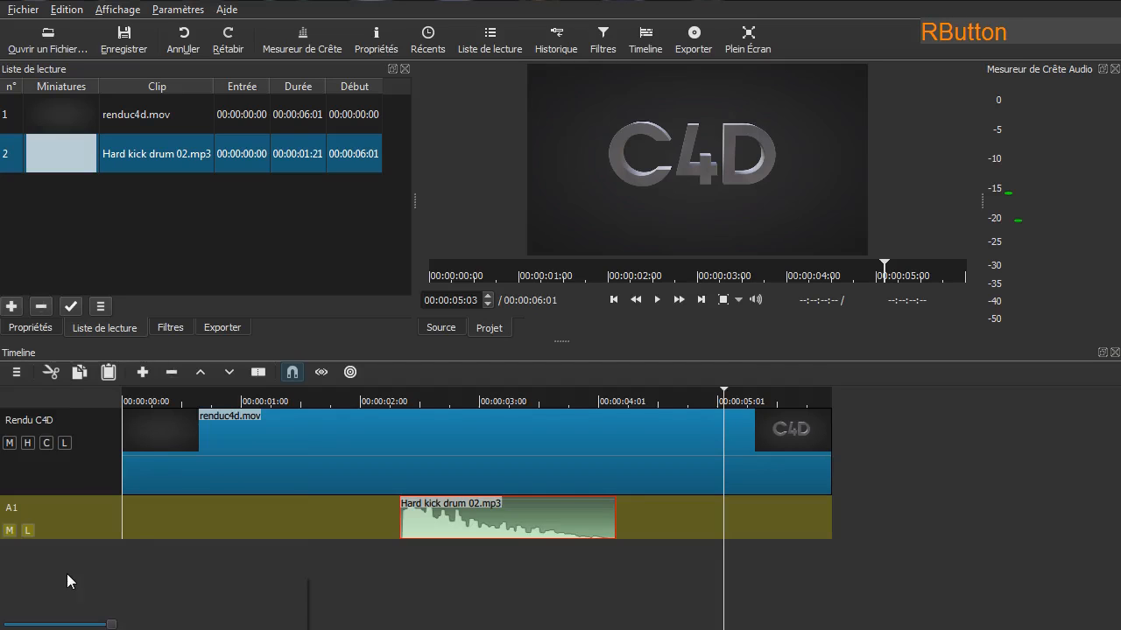
pyautogui.click(89, 582)
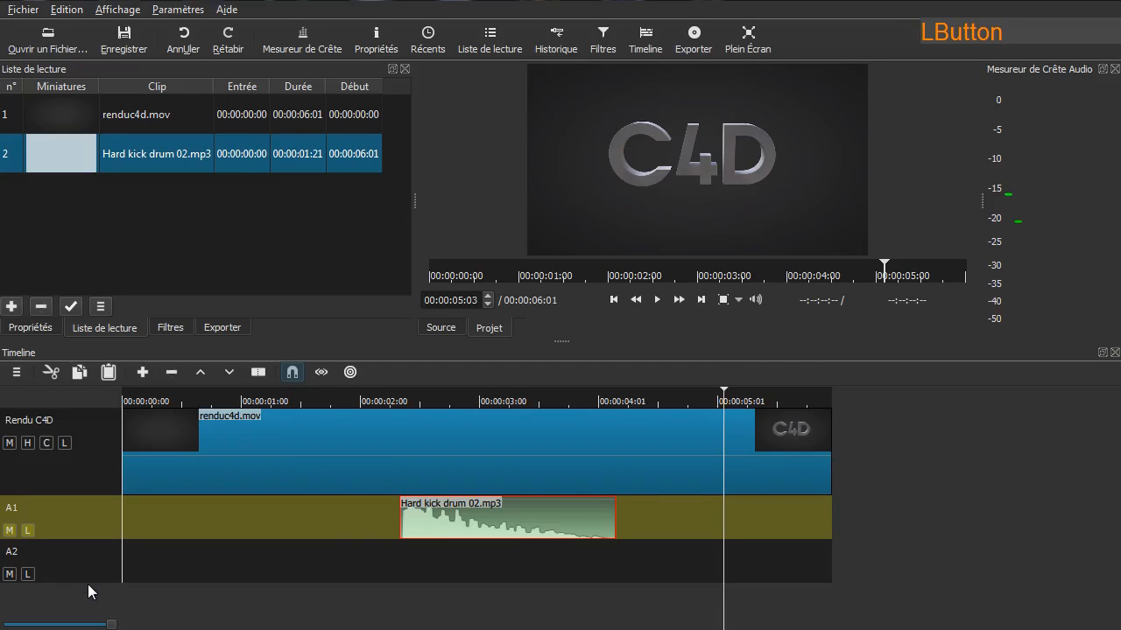
pyautogui.moveTo(63, 160); pyautogui.dragTo(230, 562)
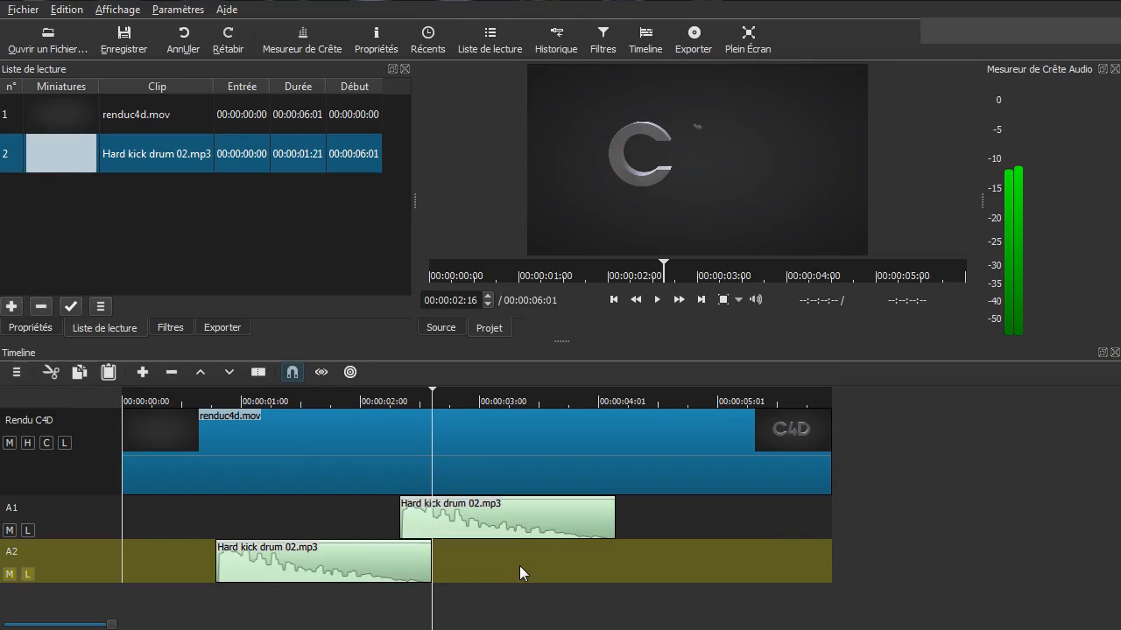
# - Find the landing of the 4 at 00:00:03:13, disable snapping and move the A2 kick drum clip to start one frame earlier
pyautogui.press('shift')
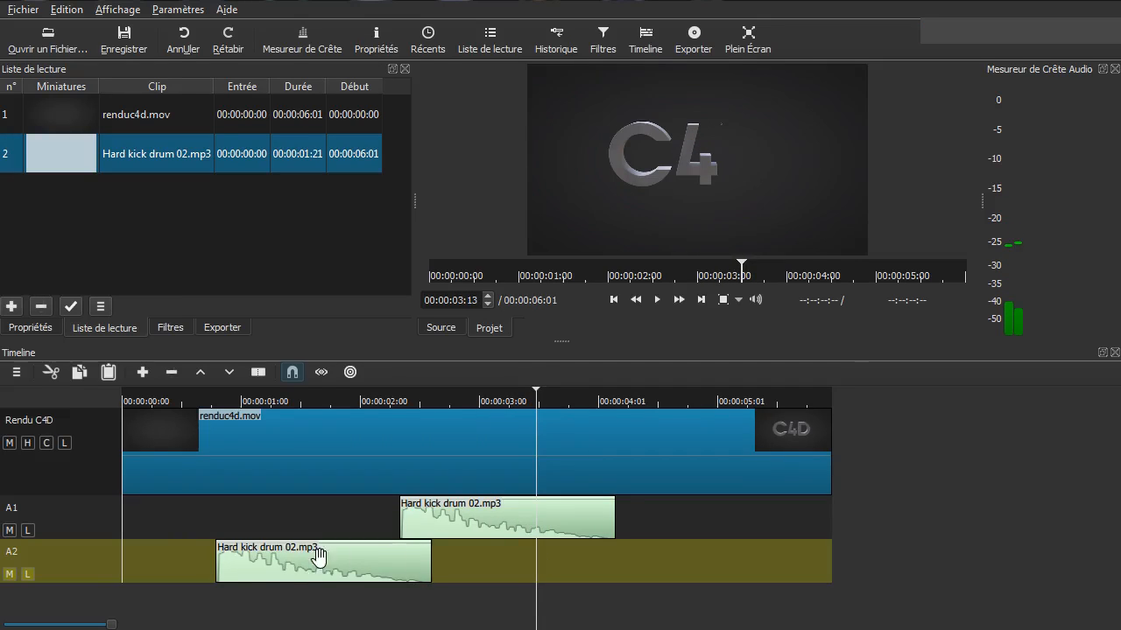
pyautogui.moveTo(275, 567); pyautogui.dragTo(613, 565)
pyautogui.click(297, 377)
pyautogui.click(605, 569)
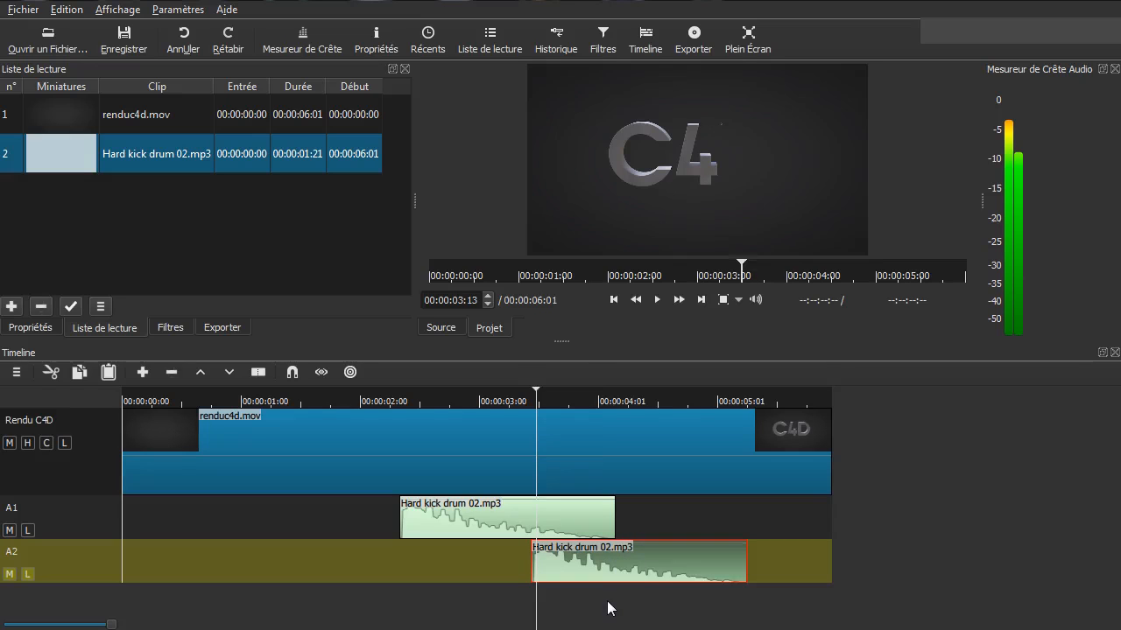
# - Add audio track A3 and place Hard kick drum 02.mp3 on it, starting at about 00:00:04:15 where the D lands
pyautogui.click(604, 605)
pyautogui.rightClick(51, 602)
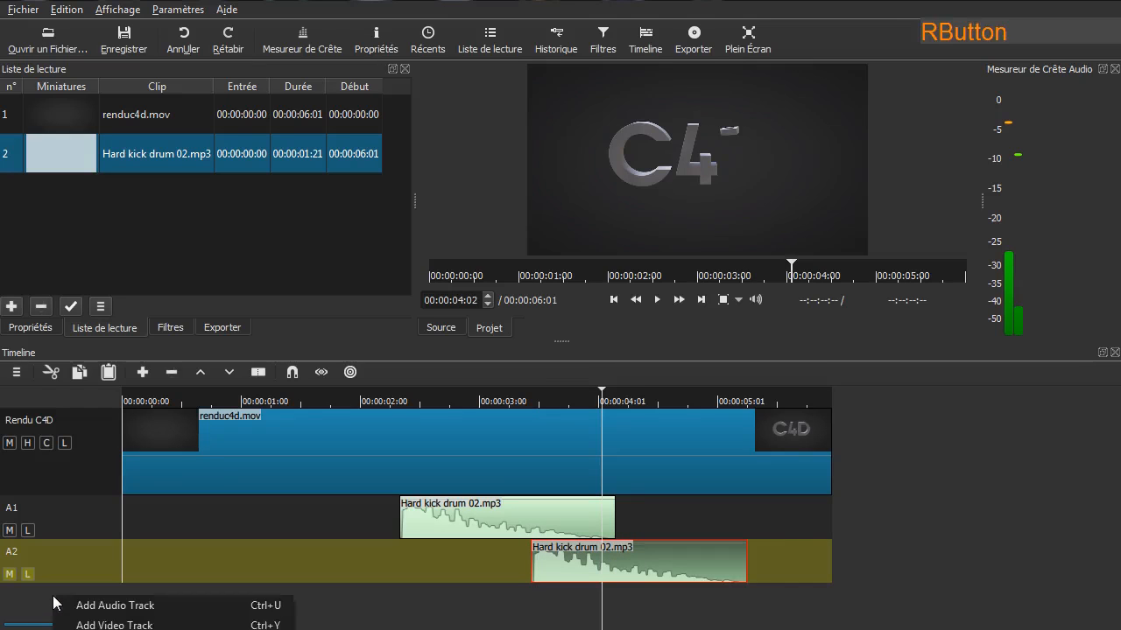
pyautogui.click(87, 607)
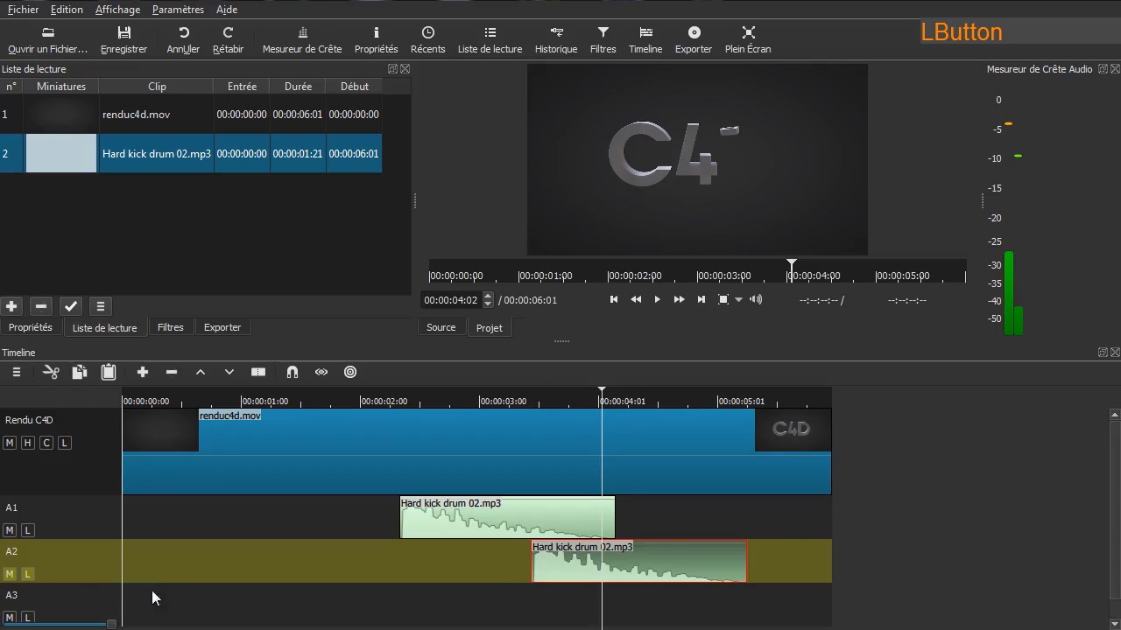
pyautogui.moveTo(70, 159); pyautogui.dragTo(231, 604)
pyautogui.press('shift')
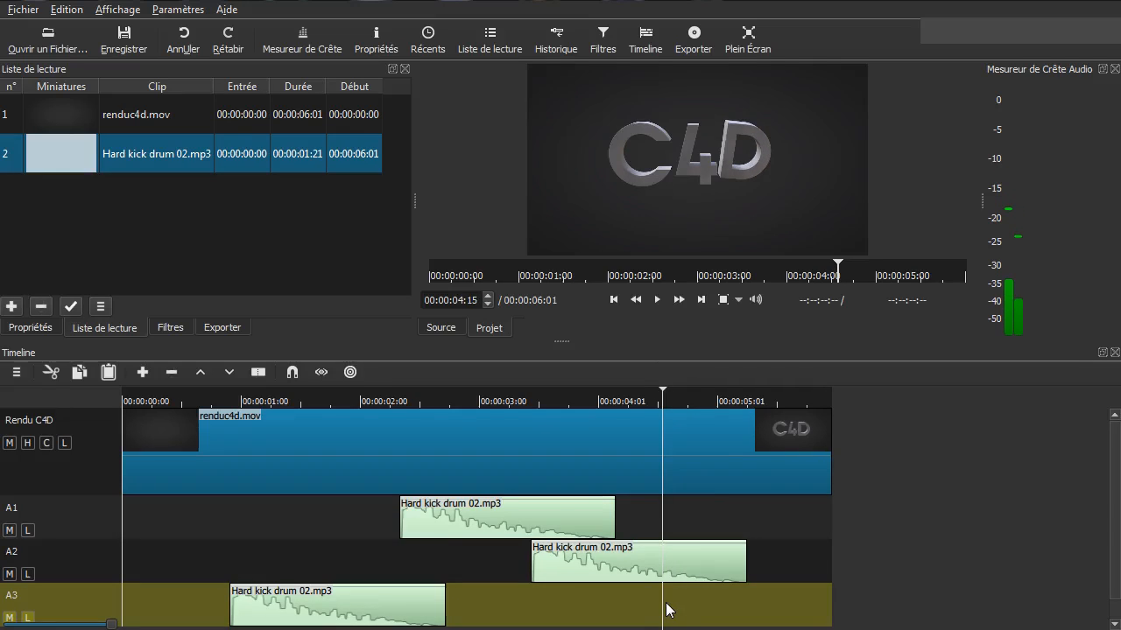
pyautogui.moveTo(339, 603); pyautogui.dragTo(773, 601)
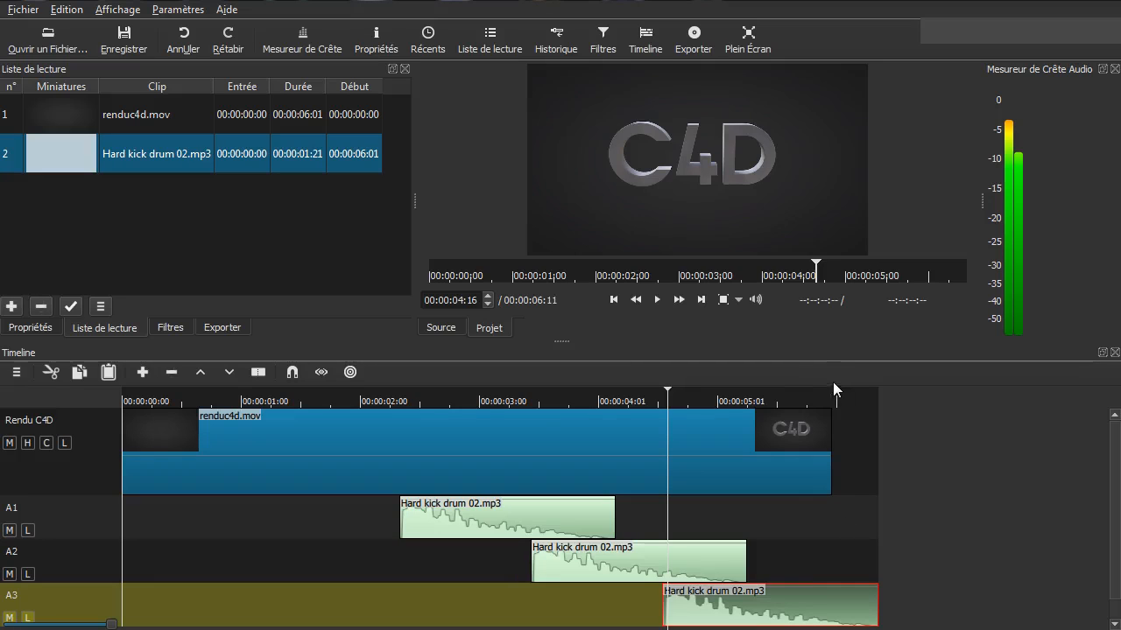
# - Play the timeline from 00:00:00:12 to the end to check all three kick drums against the landing letters
pyautogui.click(944, 500)
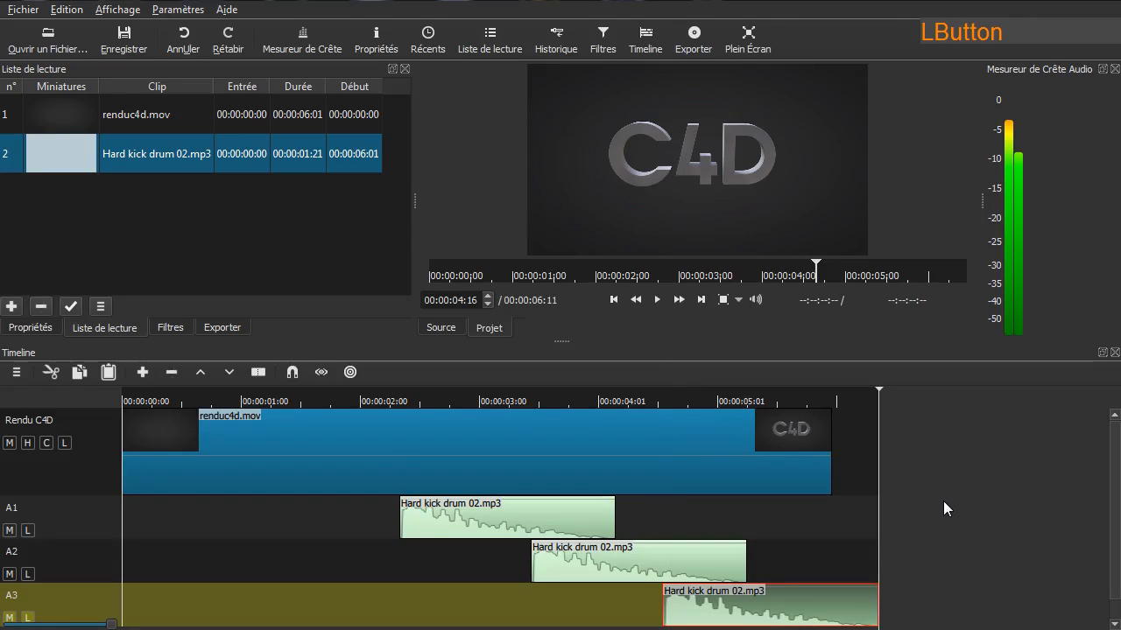
pyautogui.click(181, 557)
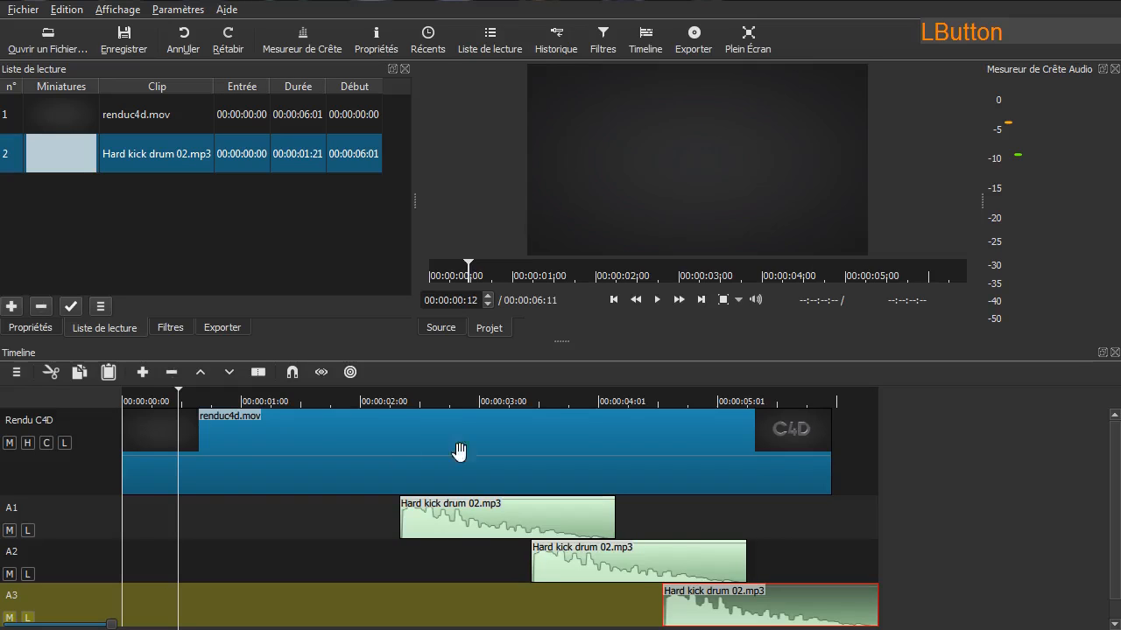
pyautogui.press('space')
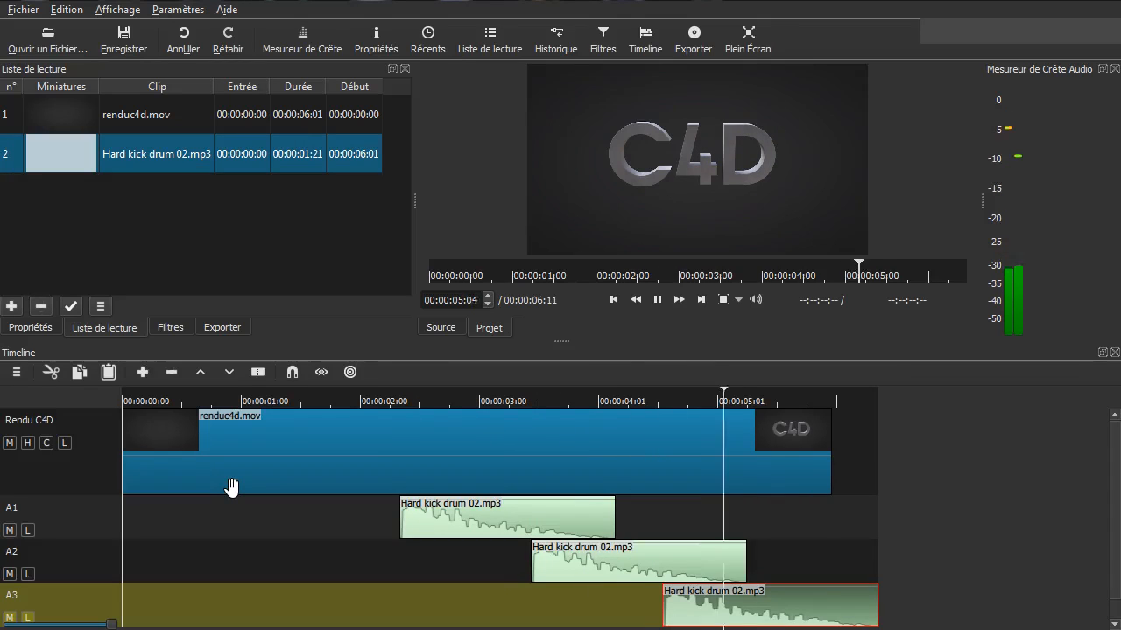
pyautogui.press('space')
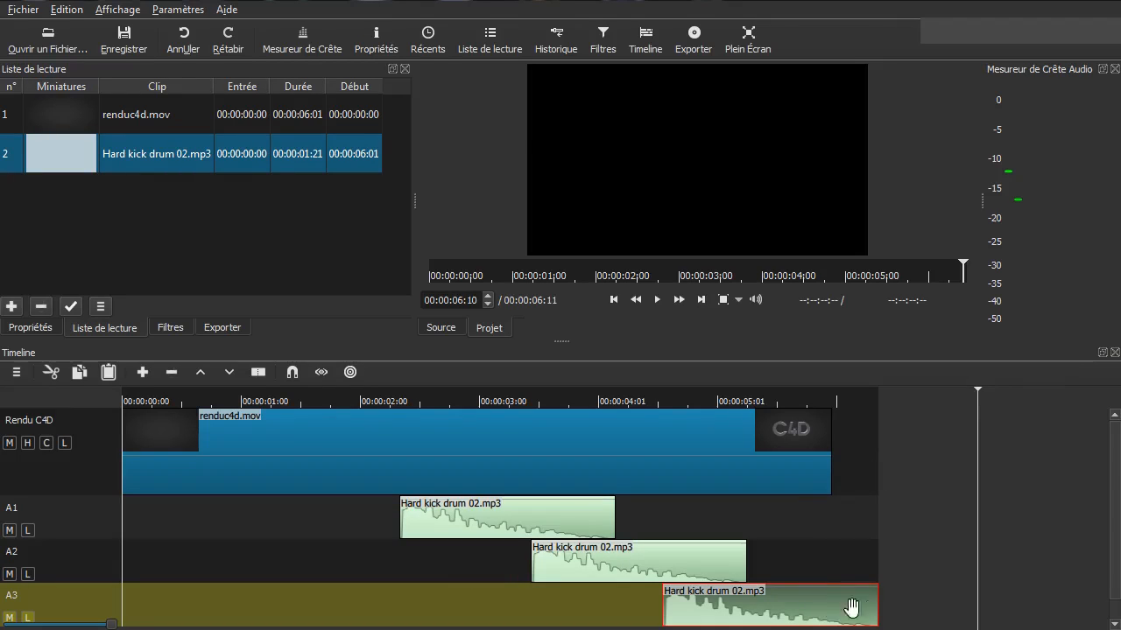
# - Step through the frames at the end of renduc4d.mov and place the playhead on its last frame, 00:00:06:00
pyautogui.press('shift')
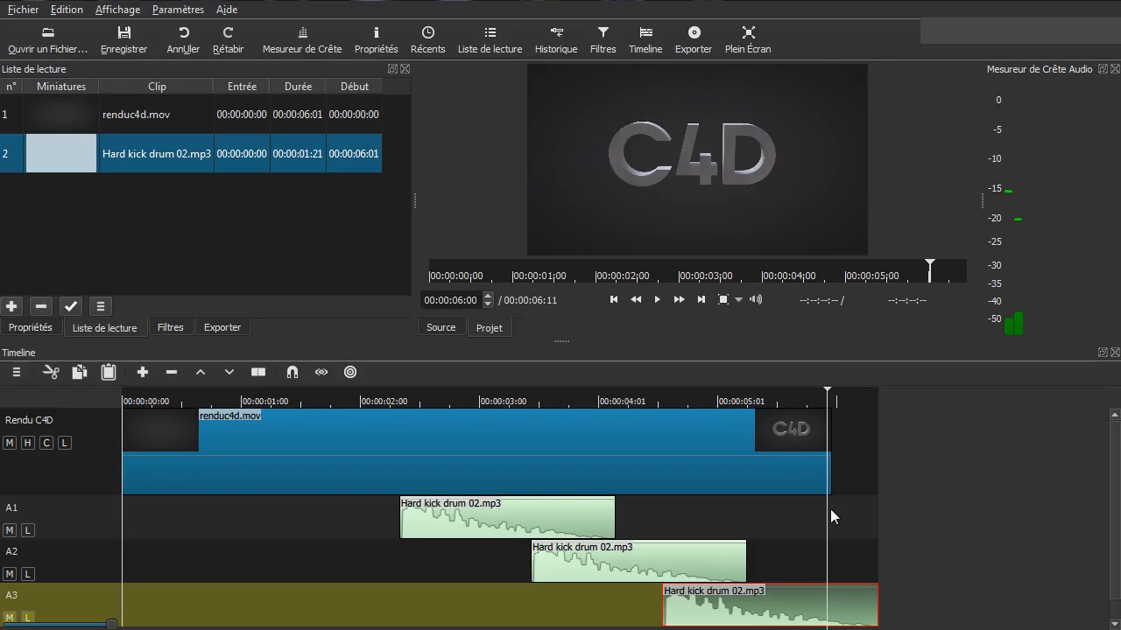
pyautogui.press('Right')
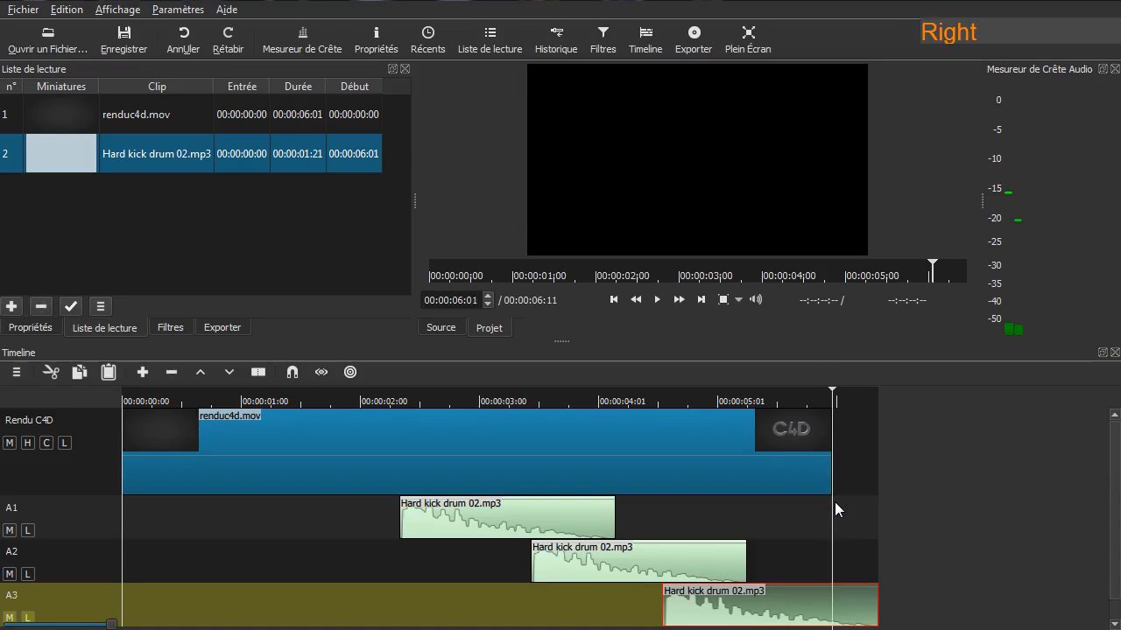
pyautogui.press('Left')
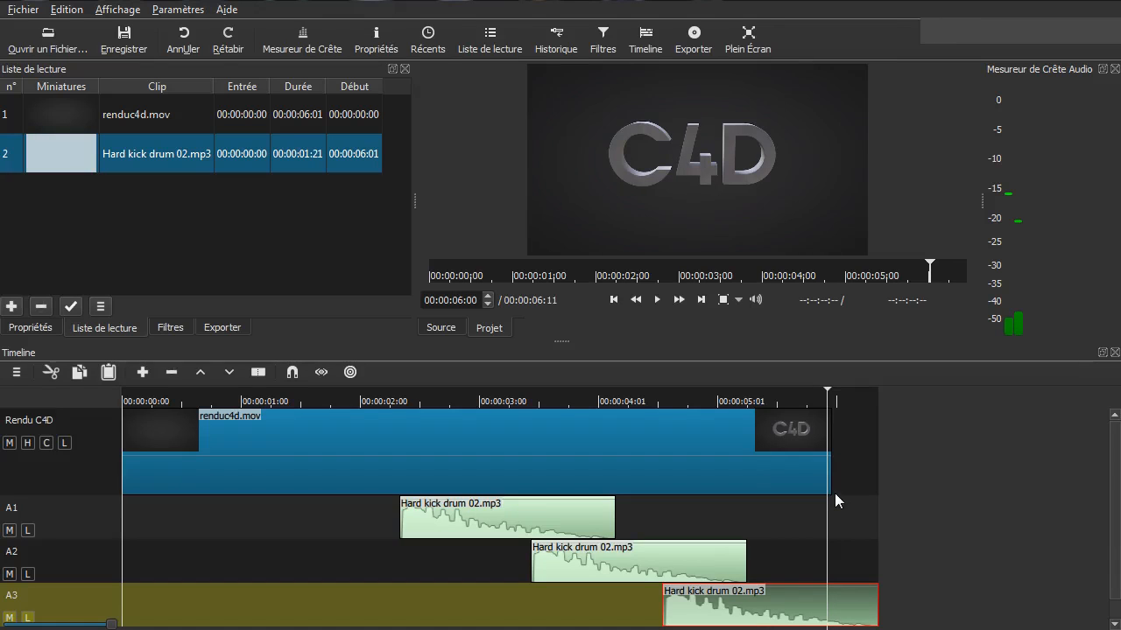
# - Split the Hard kick drum 02.mp3 clip on track A3 where renduc4d.mov ends and delete the excess part
pyautogui.moveTo(829, 513); pyautogui.dragTo(831, 512)
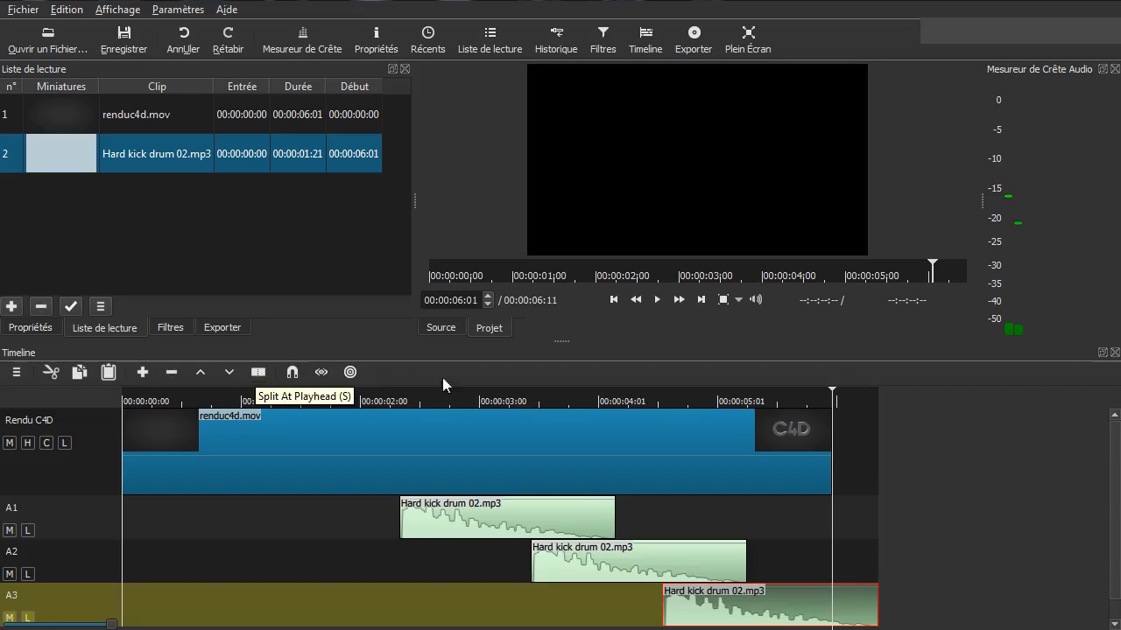
pyautogui.press('s')
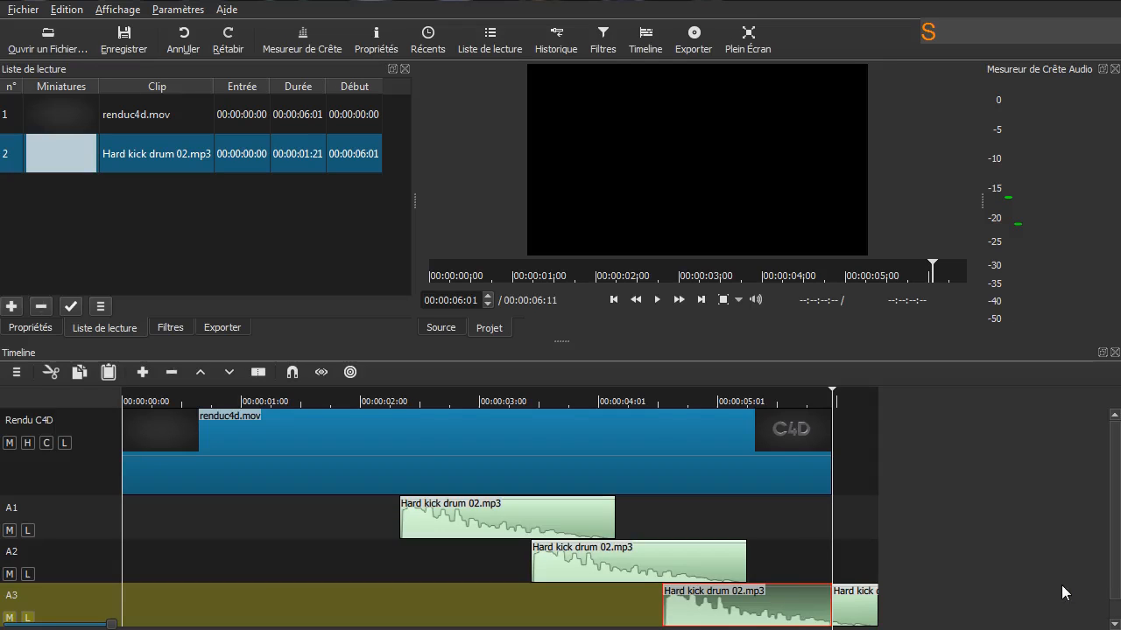
pyautogui.click(864, 613)
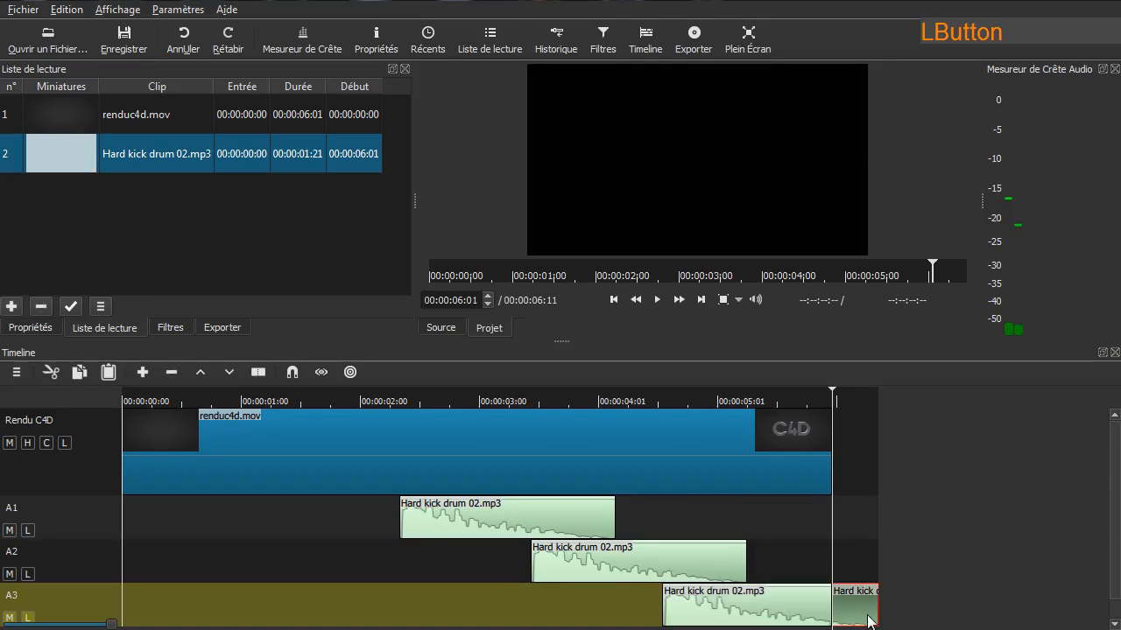
pyautogui.press('Delete')
# - Play the project from the start to check the drum hits against the animation, and return to the beginning
pyautogui.click(931, 565)
pyautogui.press('Home')
pyautogui.press('space')
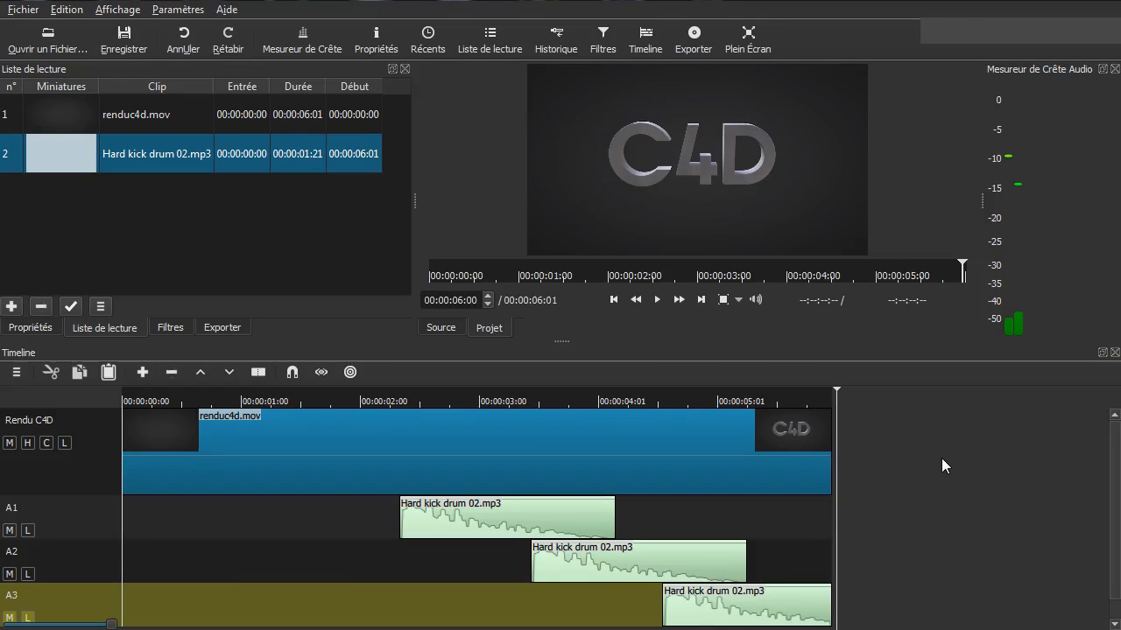
pyautogui.press('Home')
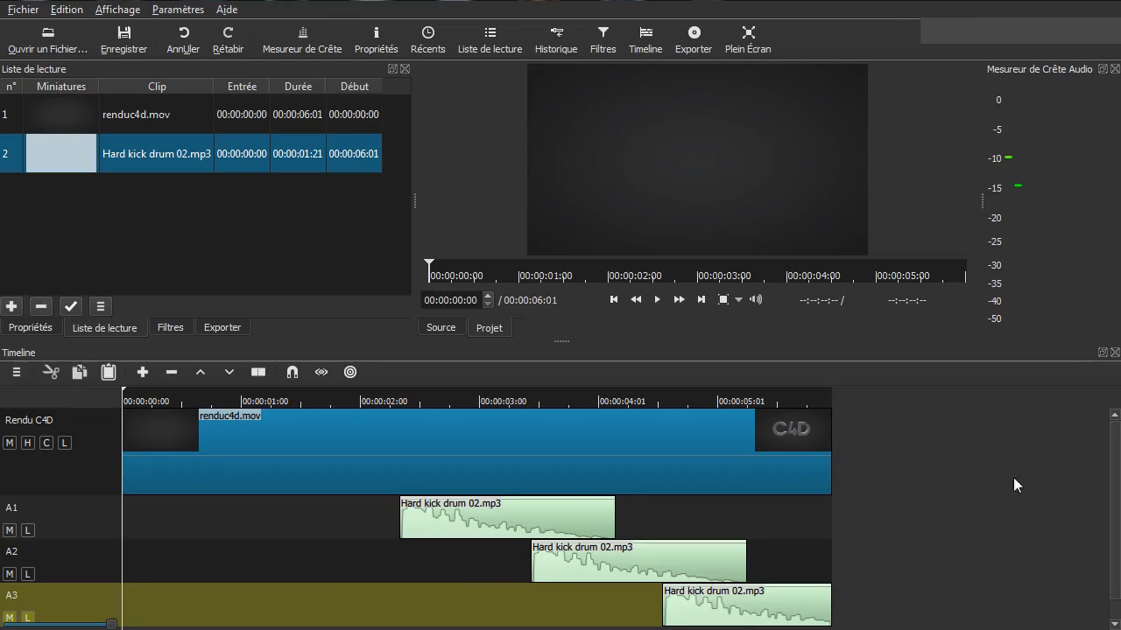
pyautogui.click(859, 485)
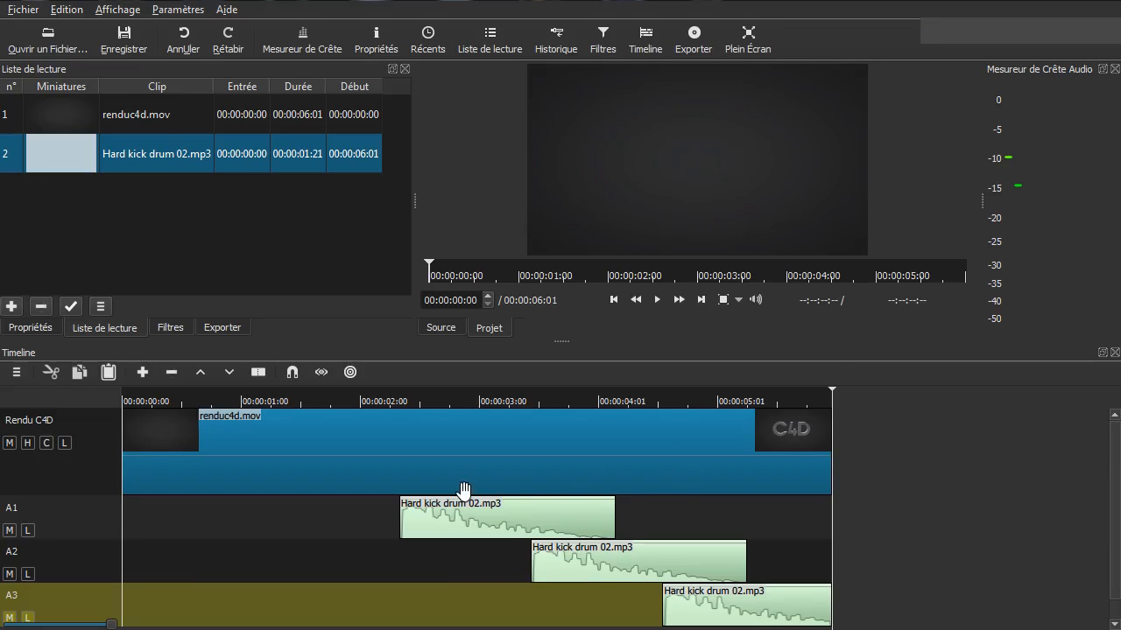
# - Enlarge the timeline area and add a new video track above Rendu C4D, keeping the name V2
pyautogui.moveTo(562, 344); pyautogui.dragTo(573, 279)
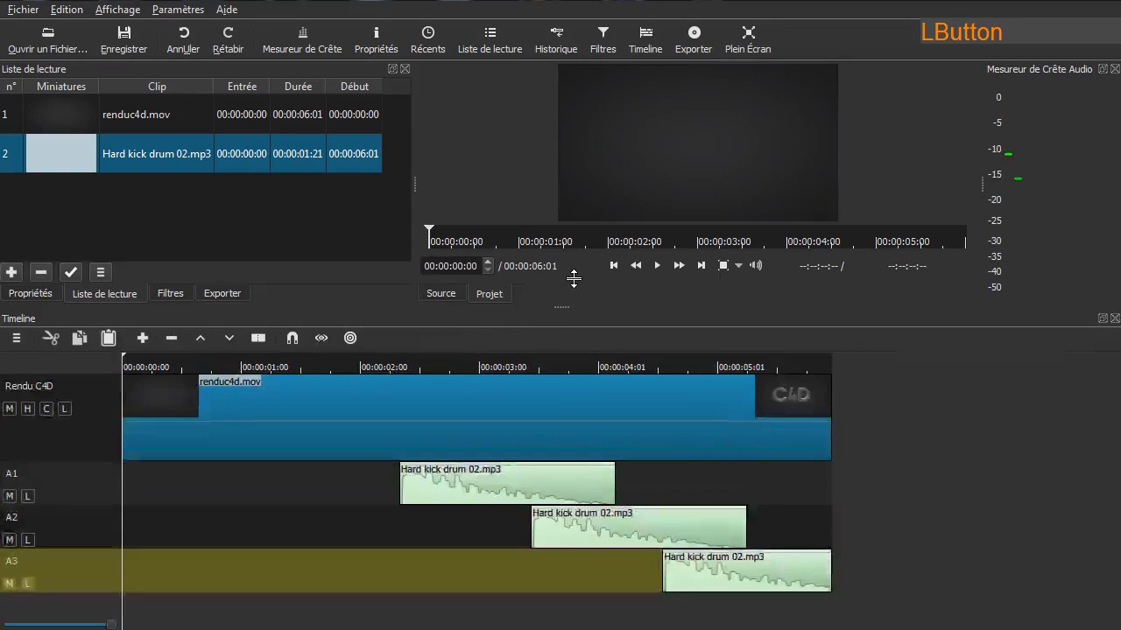
pyautogui.rightClick(75, 612)
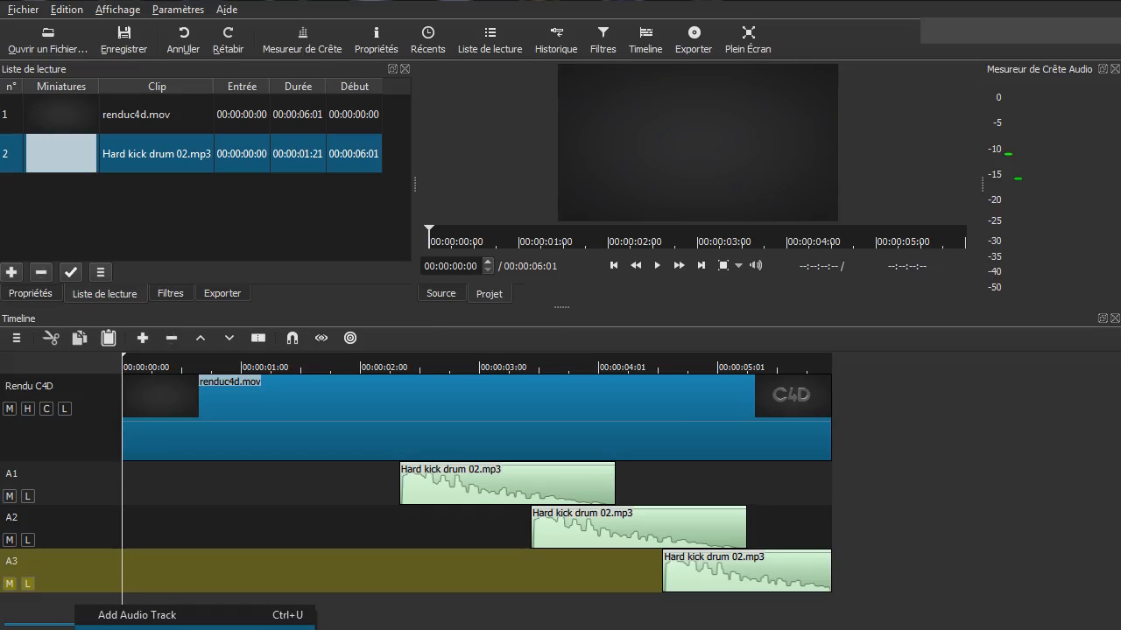
pyautogui.rightClick(78, 605)
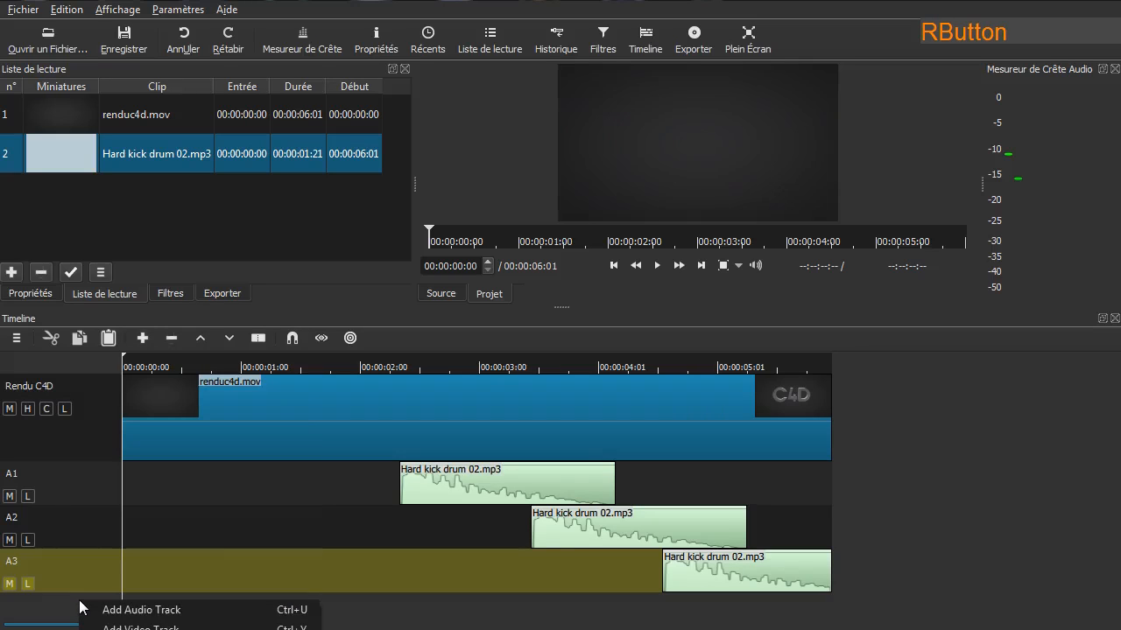
pyautogui.click(136, 627)
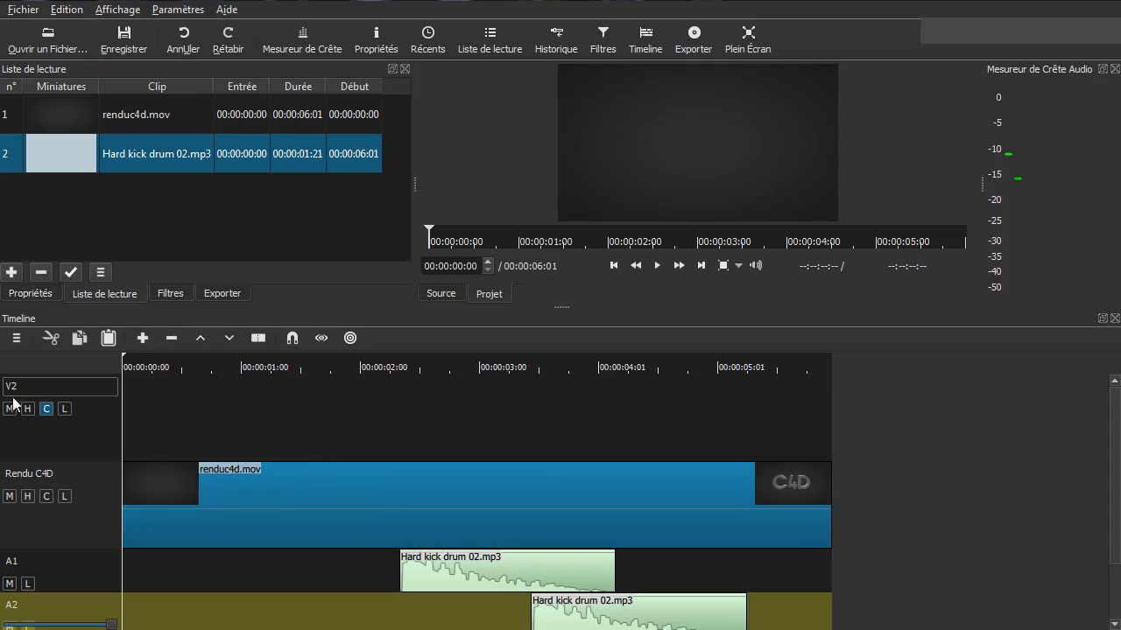
pyautogui.moveTo(1117, 530)
pyautogui.mouseDown()
pyautogui.moveTo(1118, 585)
pyautogui.moveTo(1118, 531)
pyautogui.mouseUp()
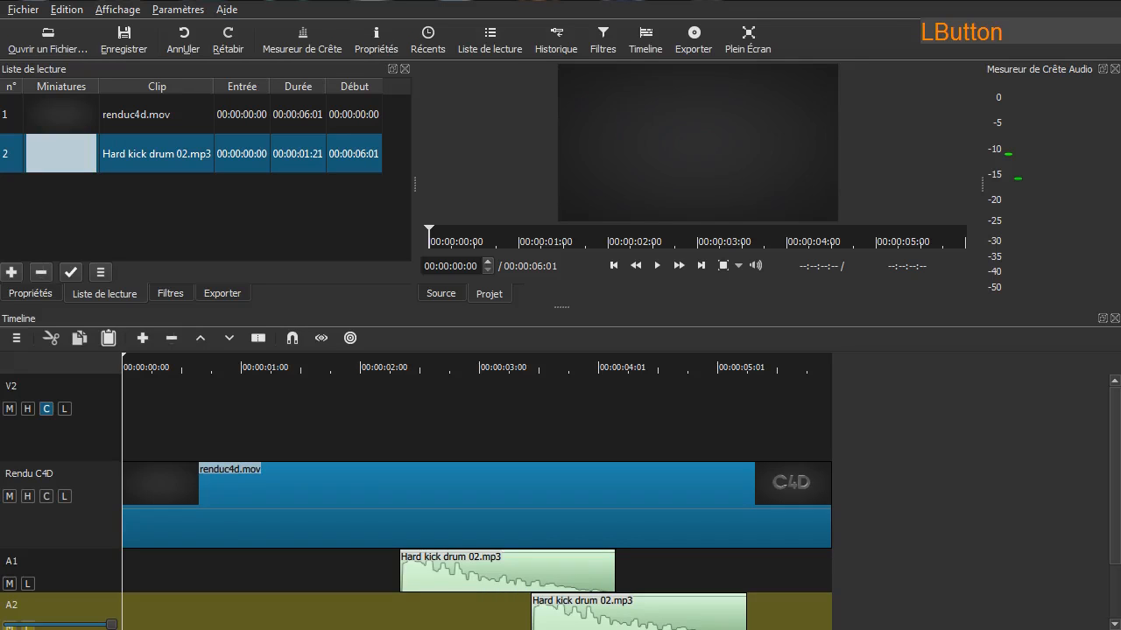
# - View the ongletsite.png image, load it into the source player, pause playback and add it to the playlist
pyautogui.moveTo(1120, 184); pyautogui.dragTo(675, 90)
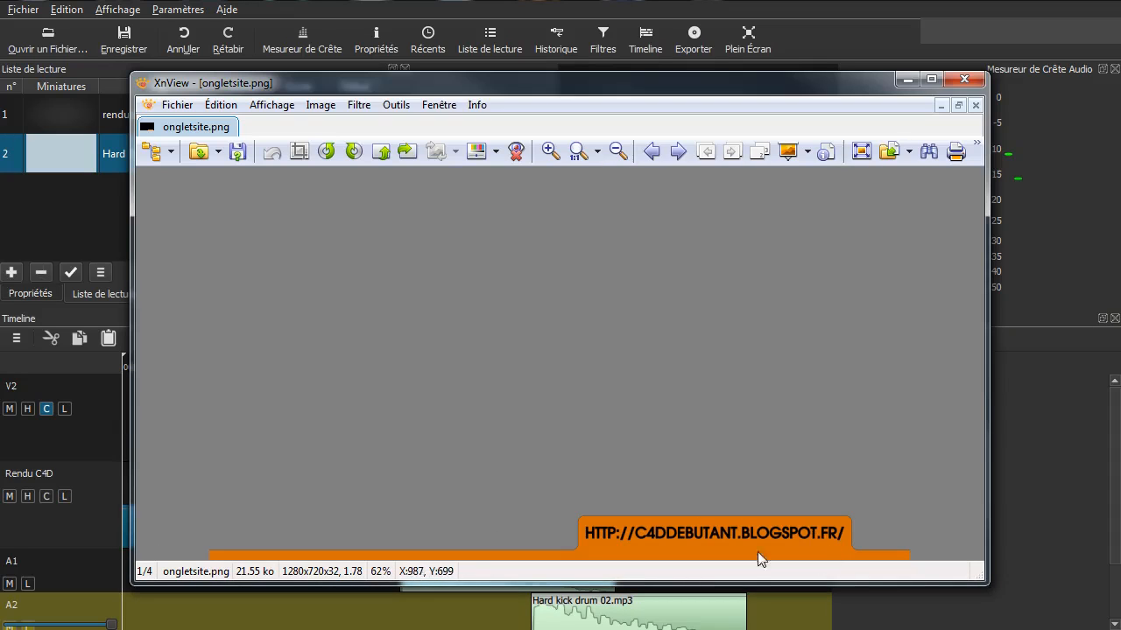
pyautogui.click(967, 81)
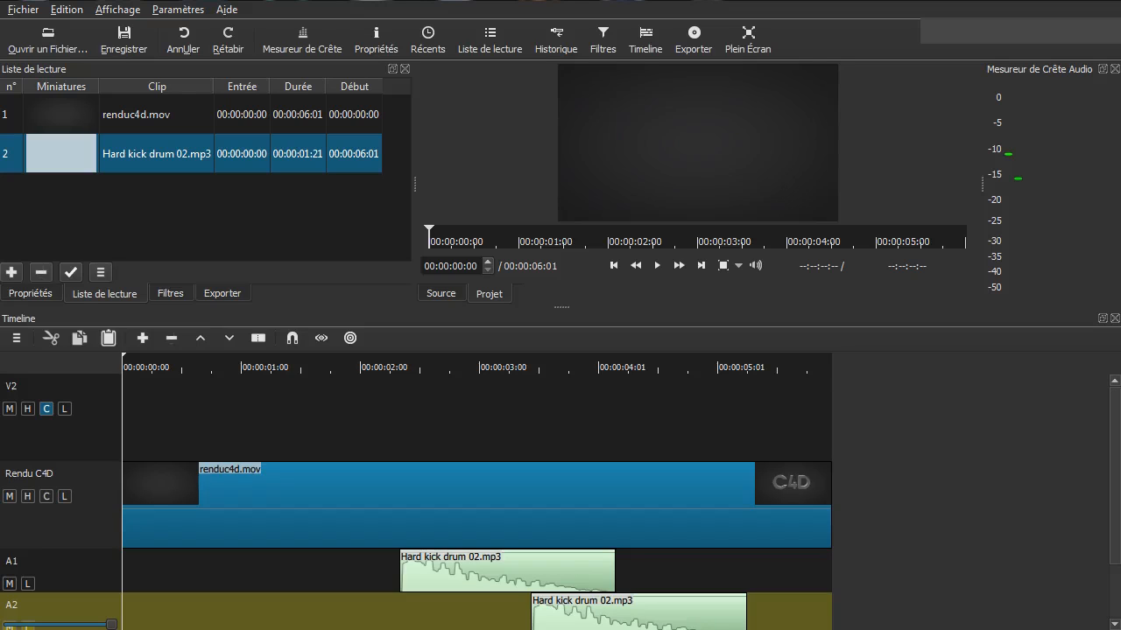
pyautogui.moveTo(601, 259); pyautogui.dragTo(574, 157)
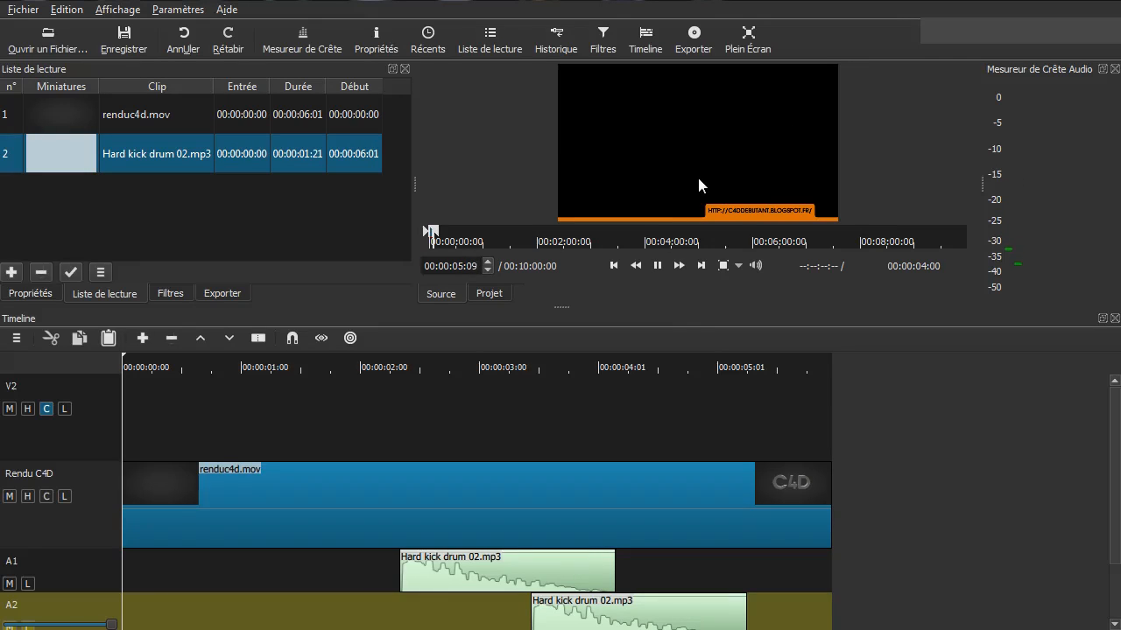
pyautogui.click(658, 266)
pyautogui.click(120, 295)
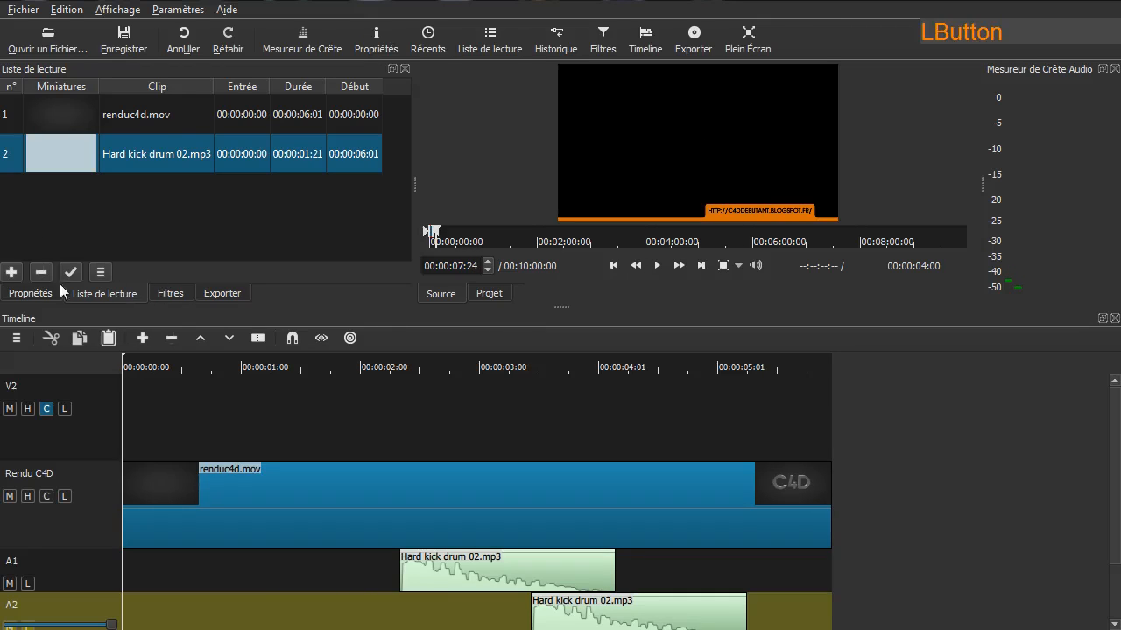
pyautogui.click(11, 272)
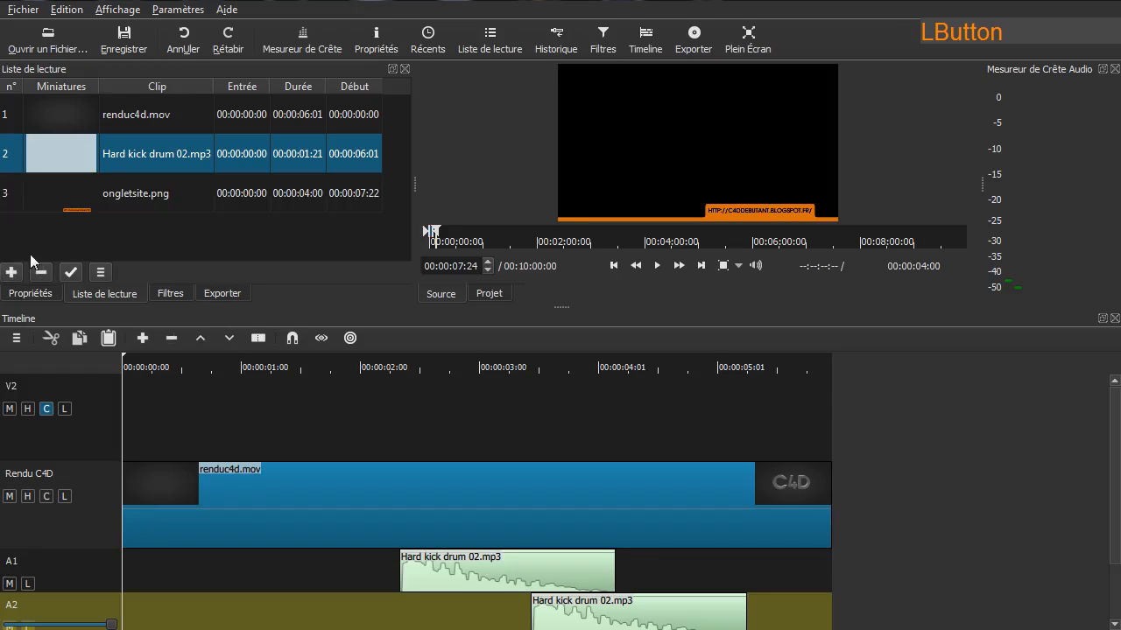
# - Place ongletsite.png at the start of track V2 and shorten it to about 2 seconds
pyautogui.moveTo(98, 203); pyautogui.dragTo(241, 416)
pyautogui.moveTo(395, 413); pyautogui.dragTo(246, 418)
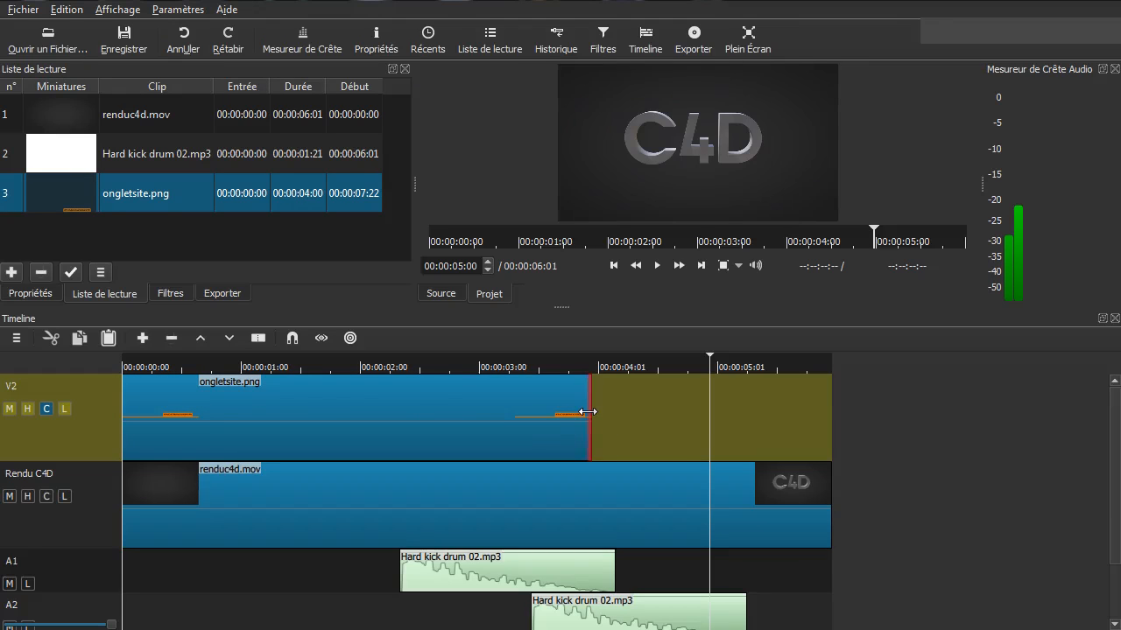
pyautogui.moveTo(587, 411); pyautogui.dragTo(358, 422)
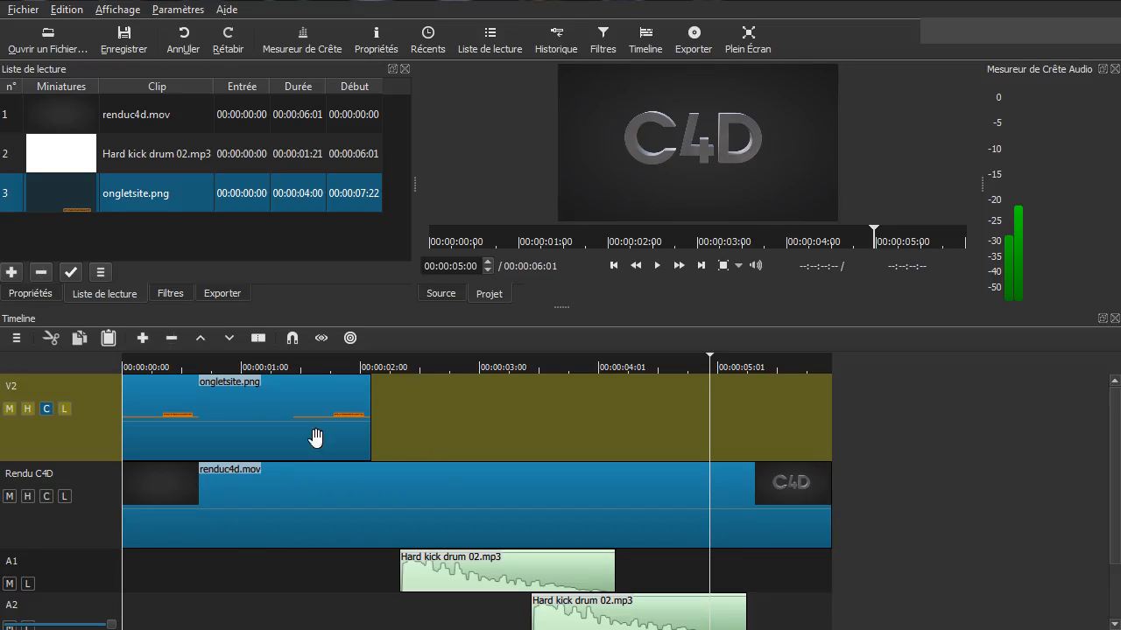
# - Enlarge the preview at 00:00:00:24 and compare the overlay with compositing switched off and back on for track V2
pyautogui.click(238, 586)
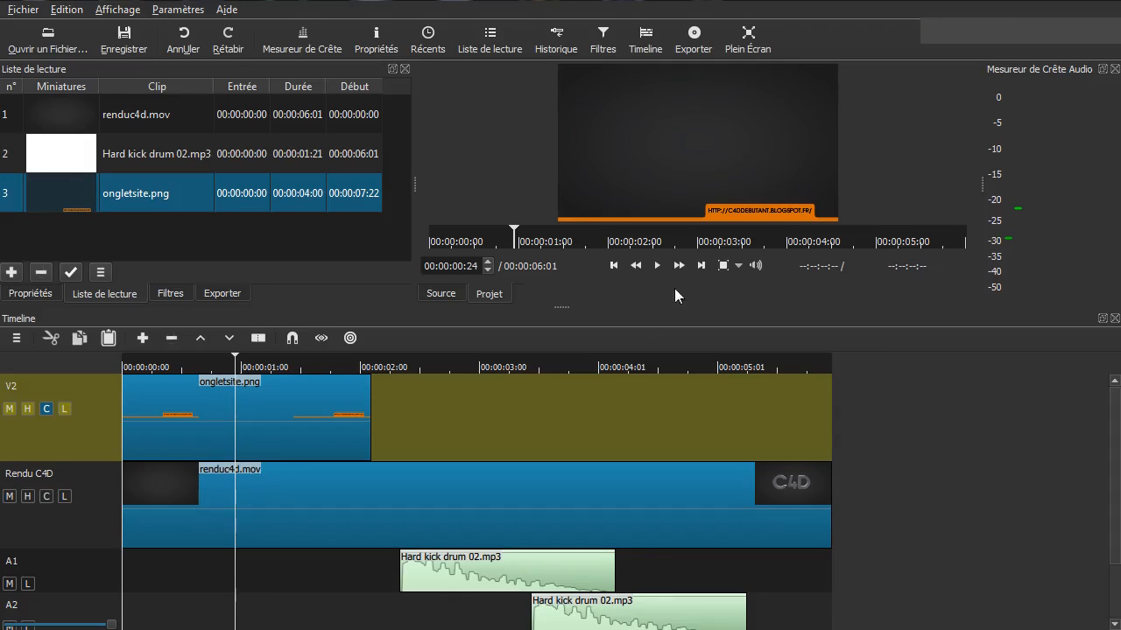
pyautogui.moveTo(565, 307); pyautogui.dragTo(574, 426)
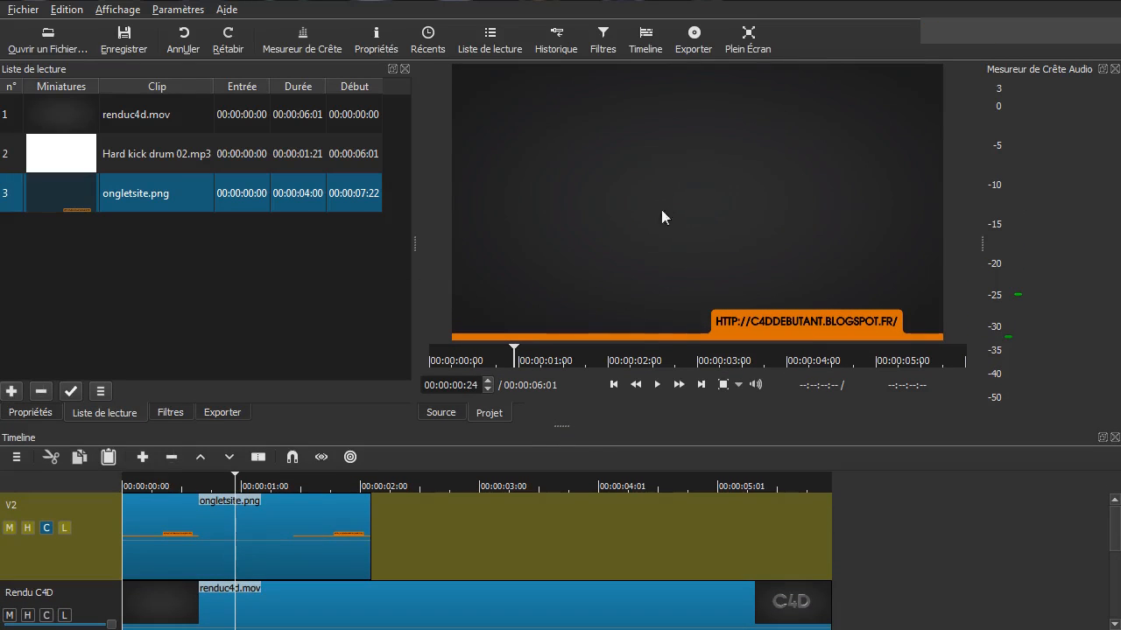
pyautogui.click(46, 531)
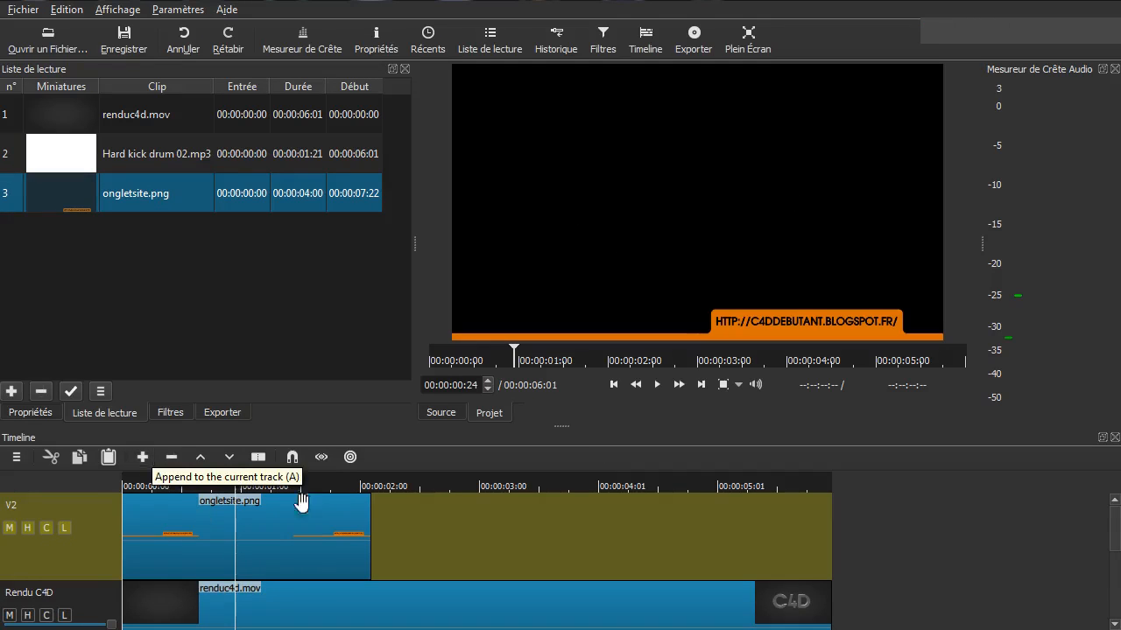
pyautogui.click(45, 529)
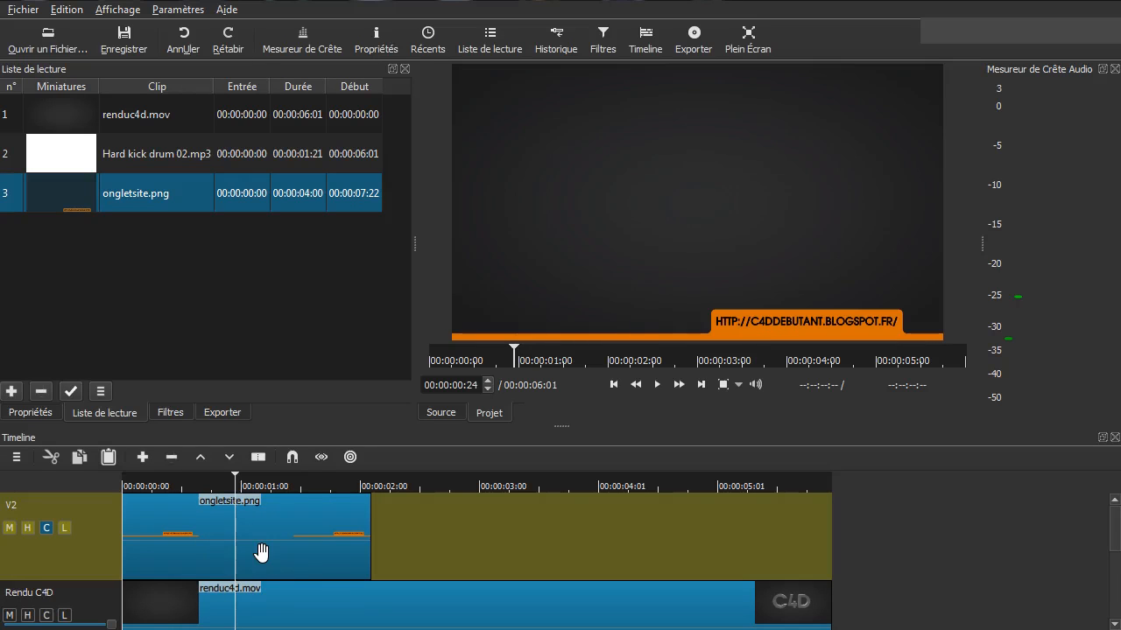
# - Play the project from the start to check the website banner over the animation, and pause playback
pyautogui.press('Home')
pyautogui.press('space')
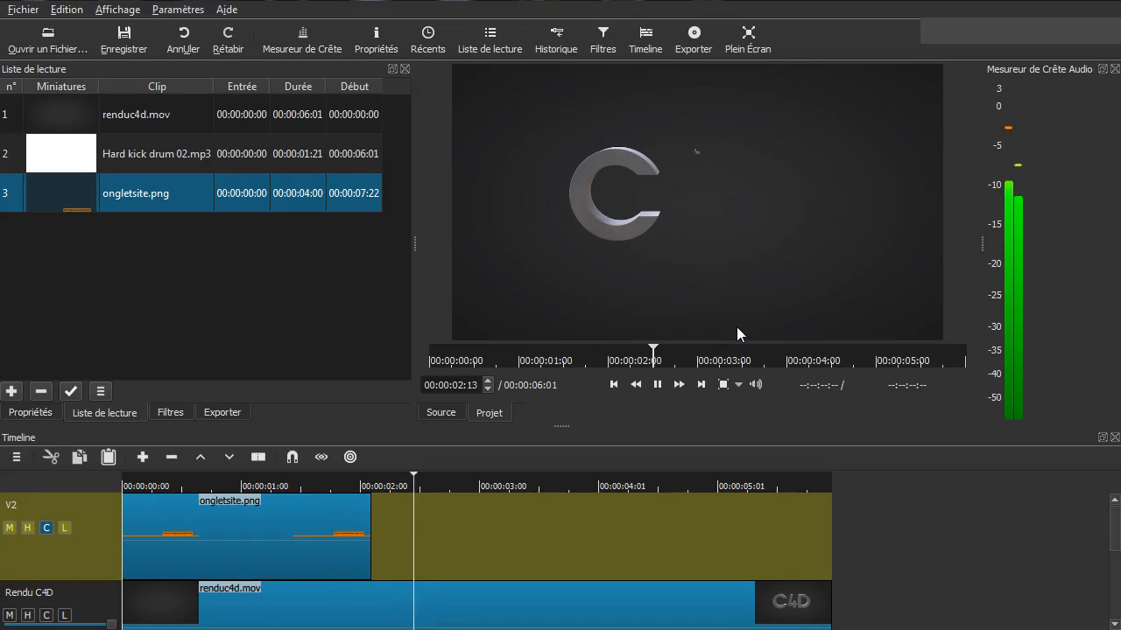
pyautogui.press('space')
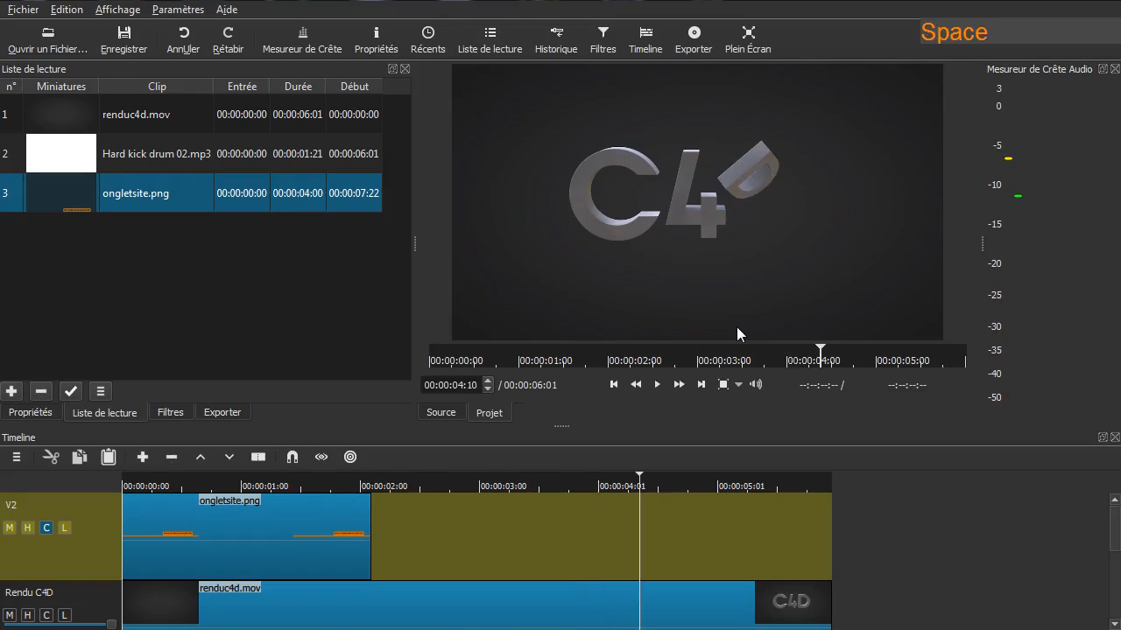
# - Examine the favourite, video and audio filters available for the ongletsite.png clip on track V2
pyautogui.click(180, 534)
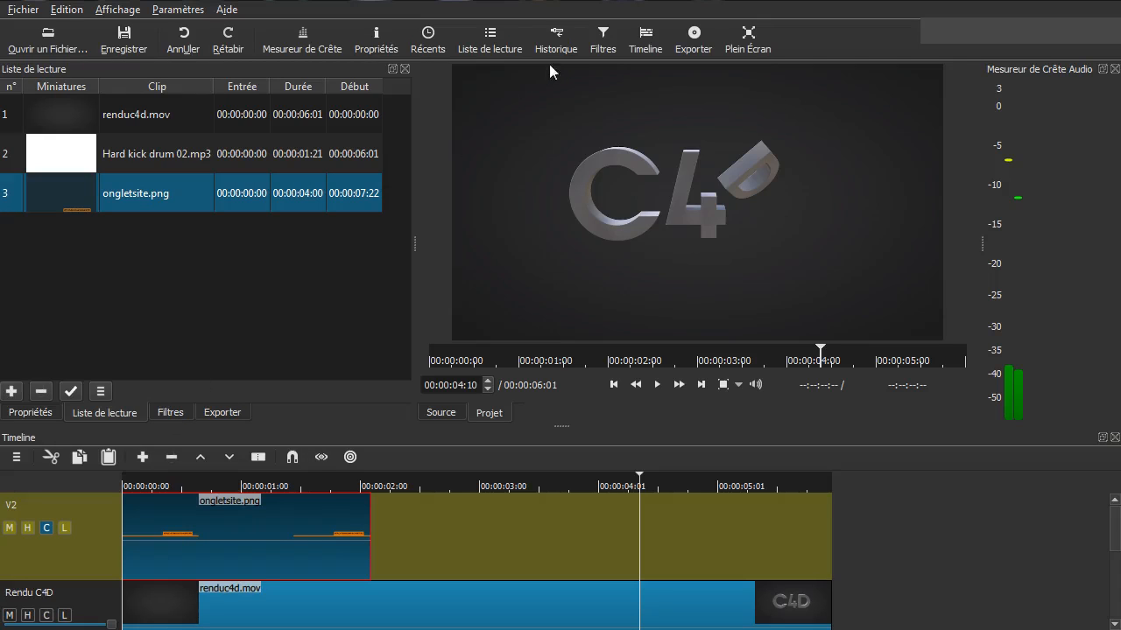
pyautogui.click(166, 412)
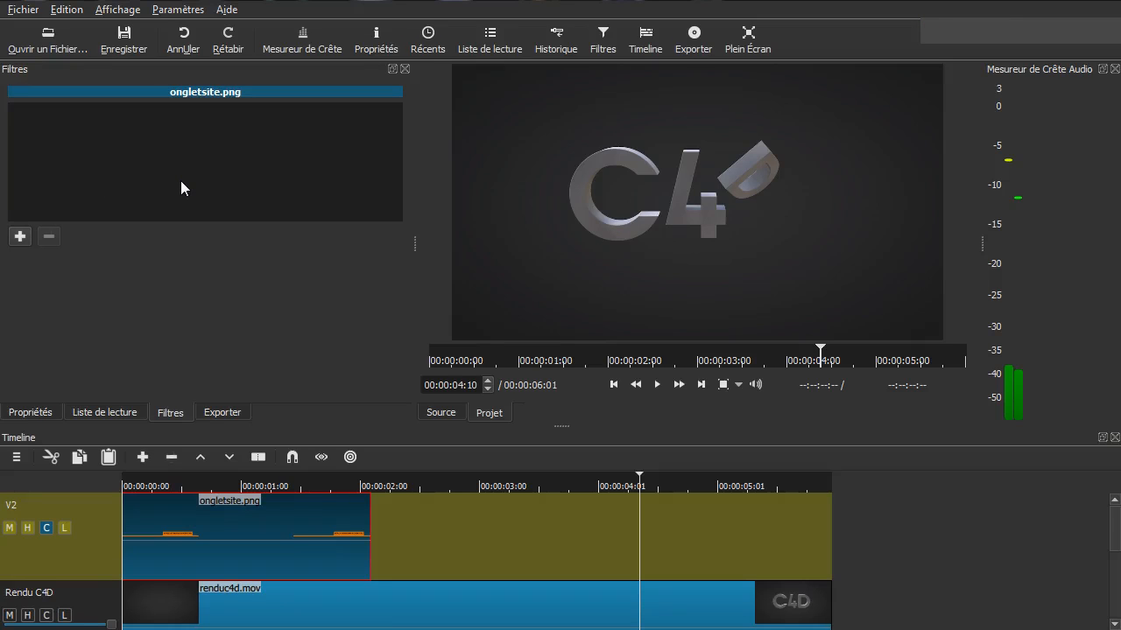
pyautogui.click(20, 238)
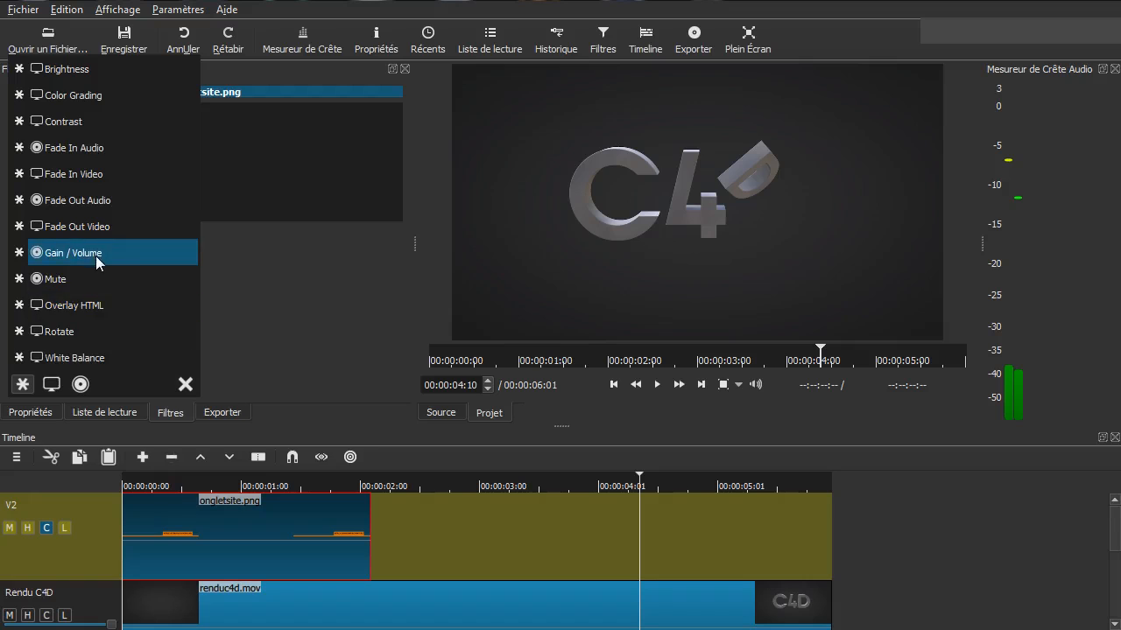
pyautogui.click(51, 384)
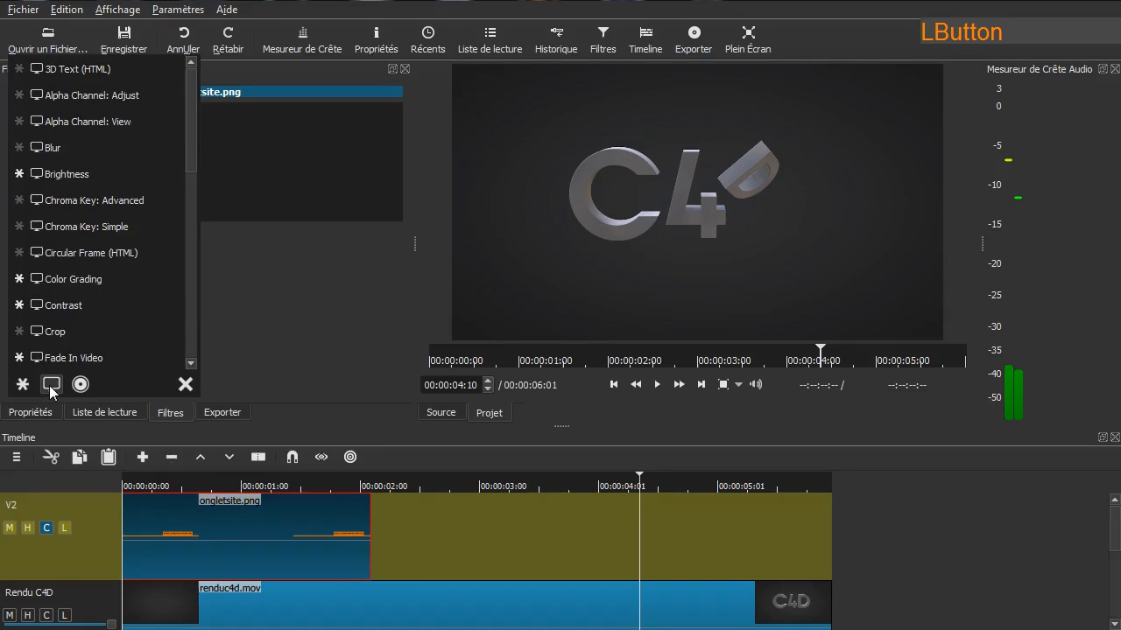
pyautogui.moveTo(190, 114); pyautogui.dragTo(182, 78)
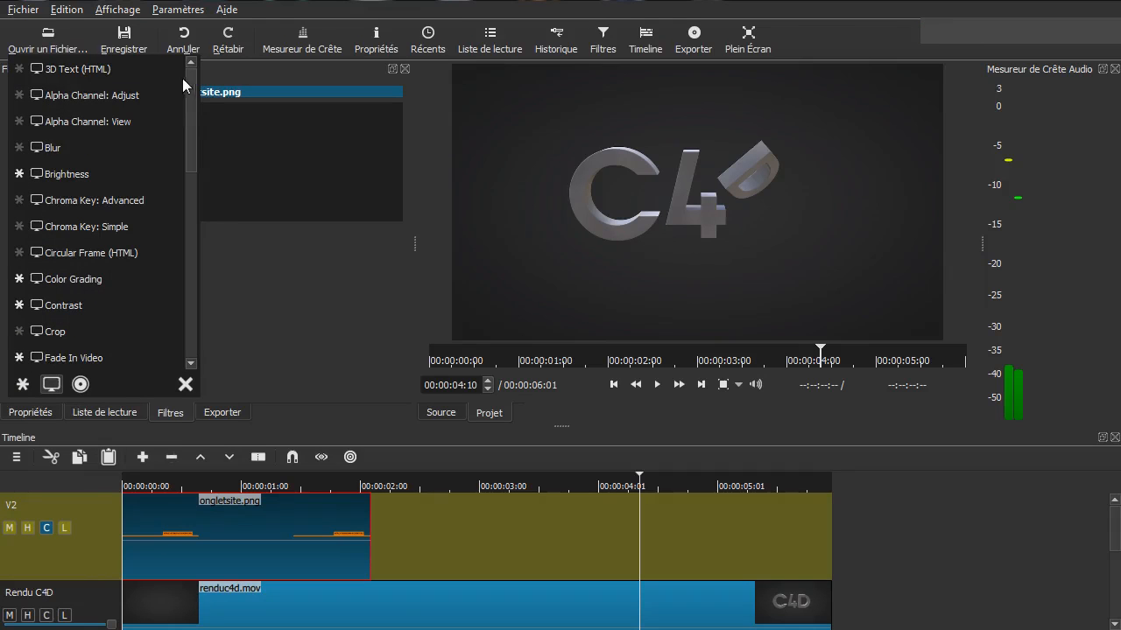
pyautogui.click(81, 385)
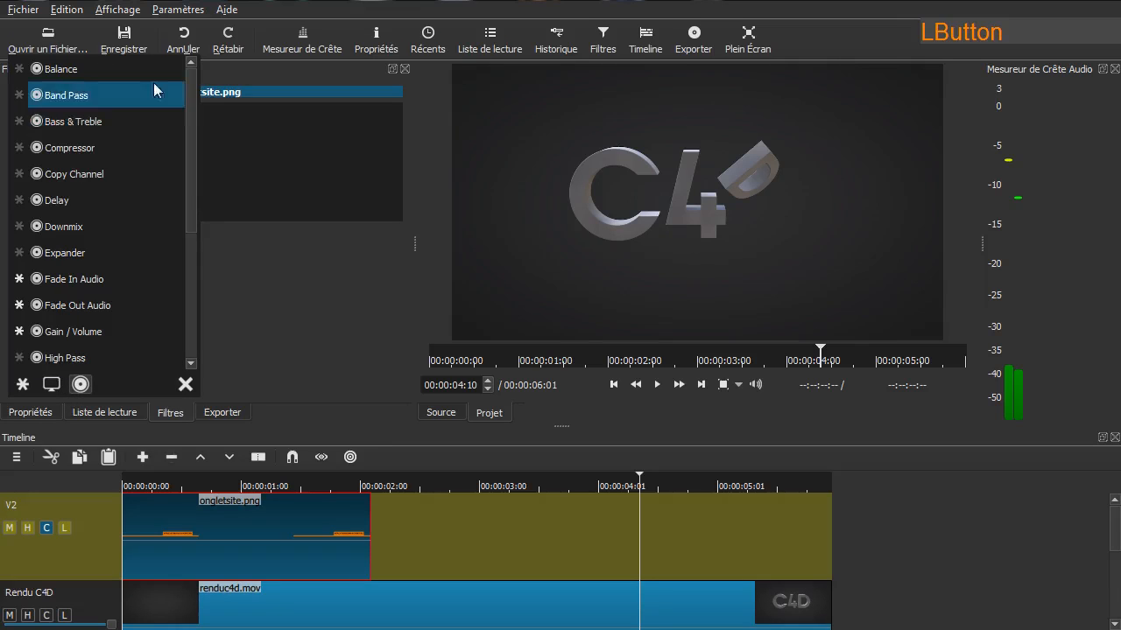
pyautogui.moveTo(189, 113)
pyautogui.mouseDown()
pyautogui.moveTo(188, 228)
pyautogui.moveTo(192, 111)
pyautogui.mouseUp()
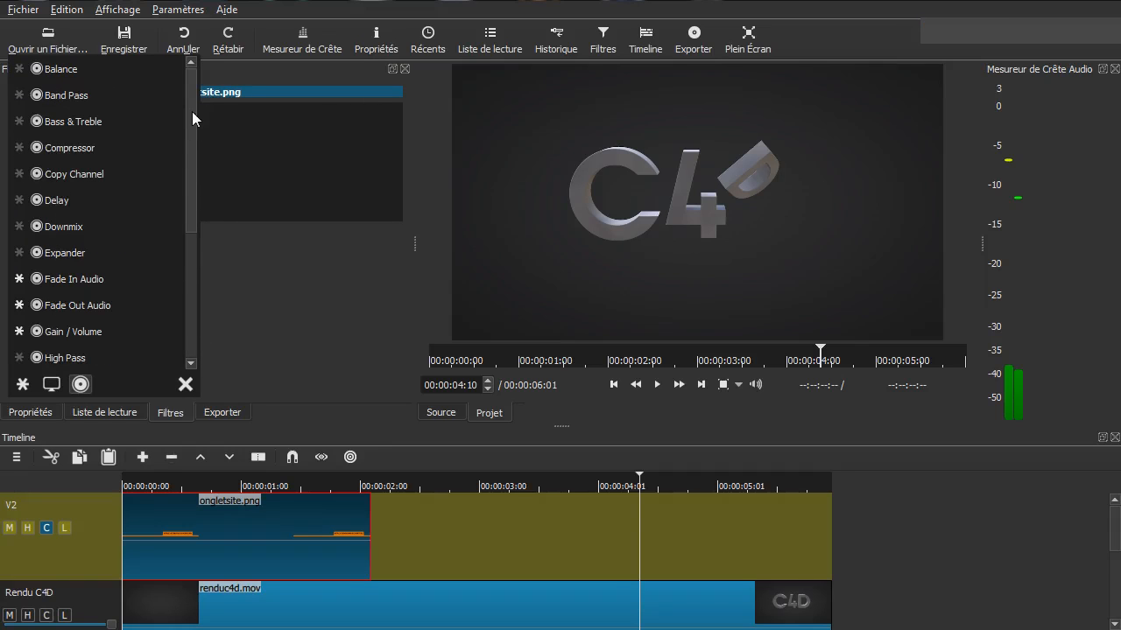
pyautogui.click(52, 384)
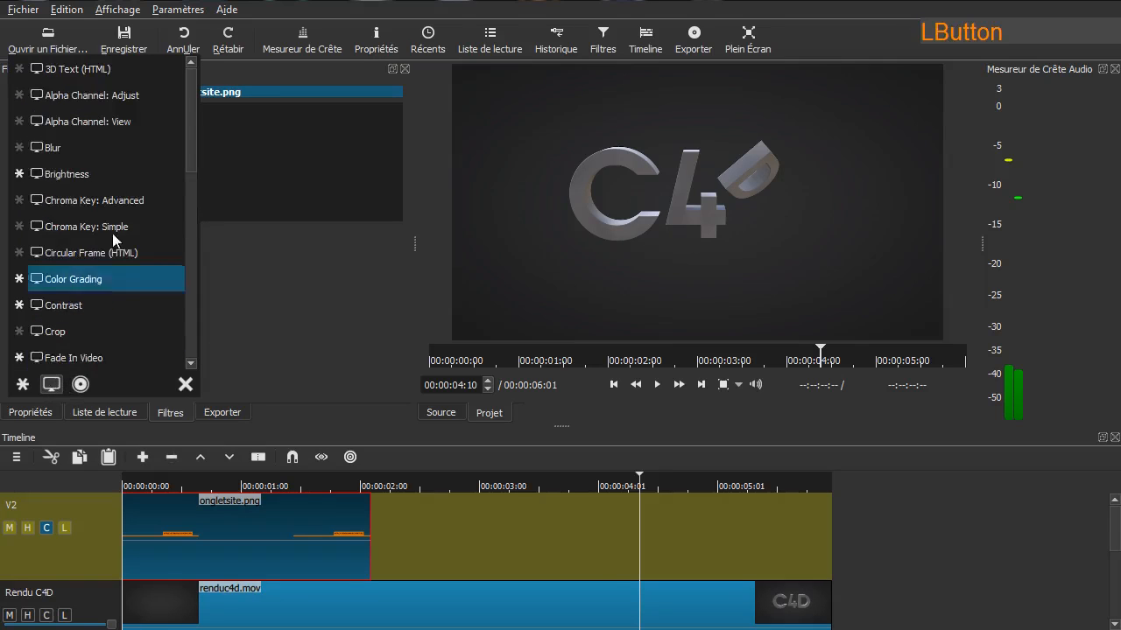
# - Mark Chroma Key: Advanced as a favourite filter and remove it from the favourites again
pyautogui.click(19, 200)
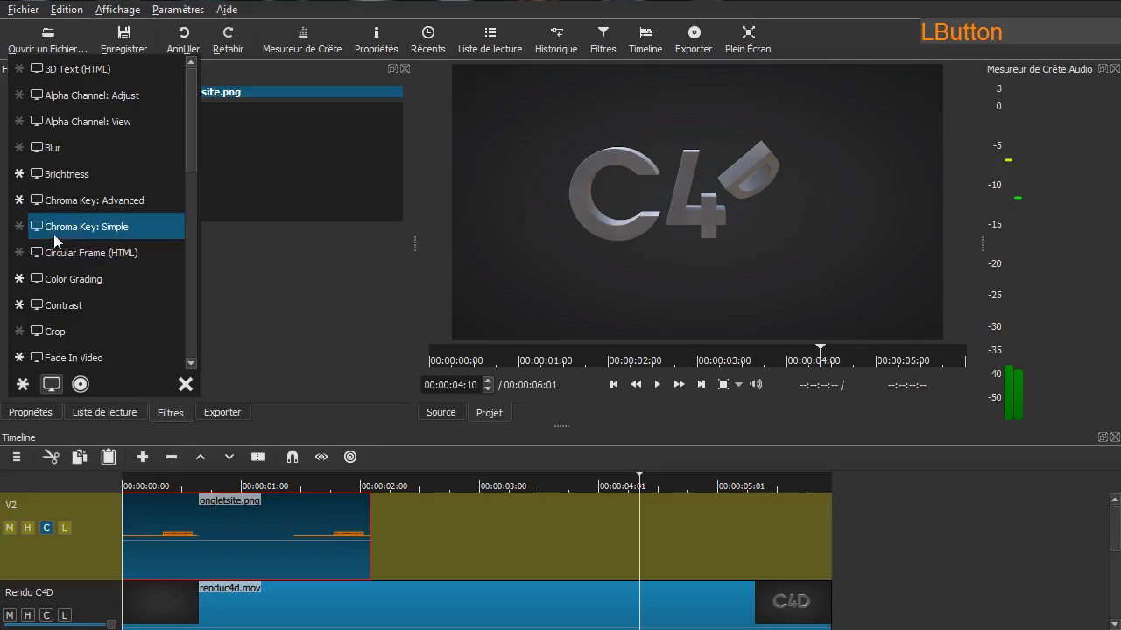
pyautogui.click(19, 201)
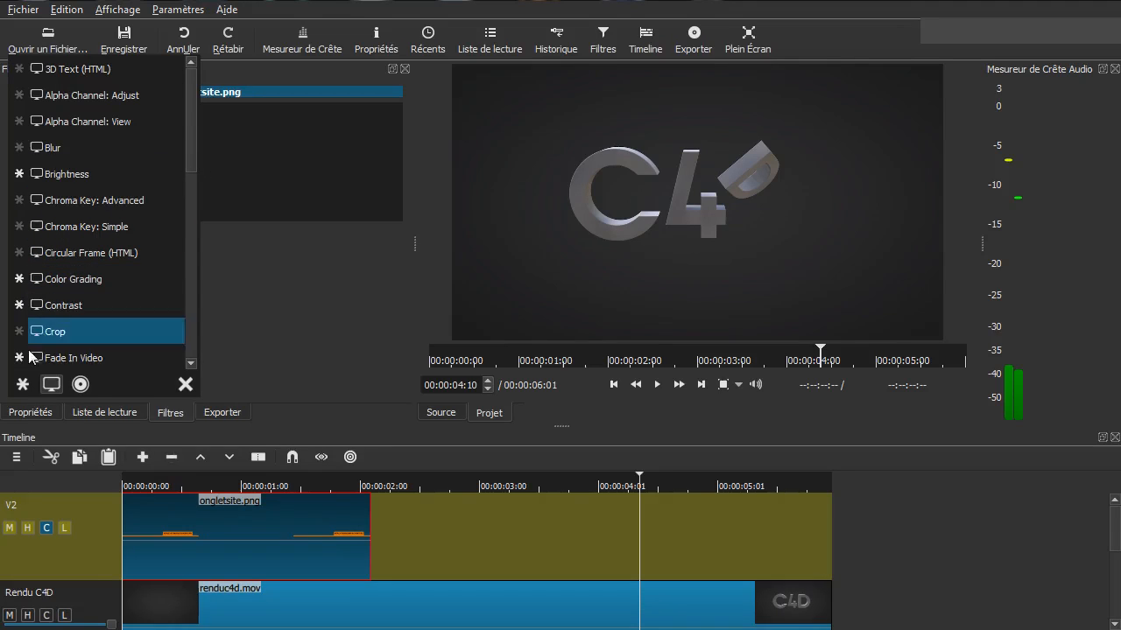
# - Add the Fade In Video and Fade Out Video filters to the ongletsite.png clip on track V2
pyautogui.click(51, 384)
pyautogui.moveTo(189, 151); pyautogui.dragTo(187, 172)
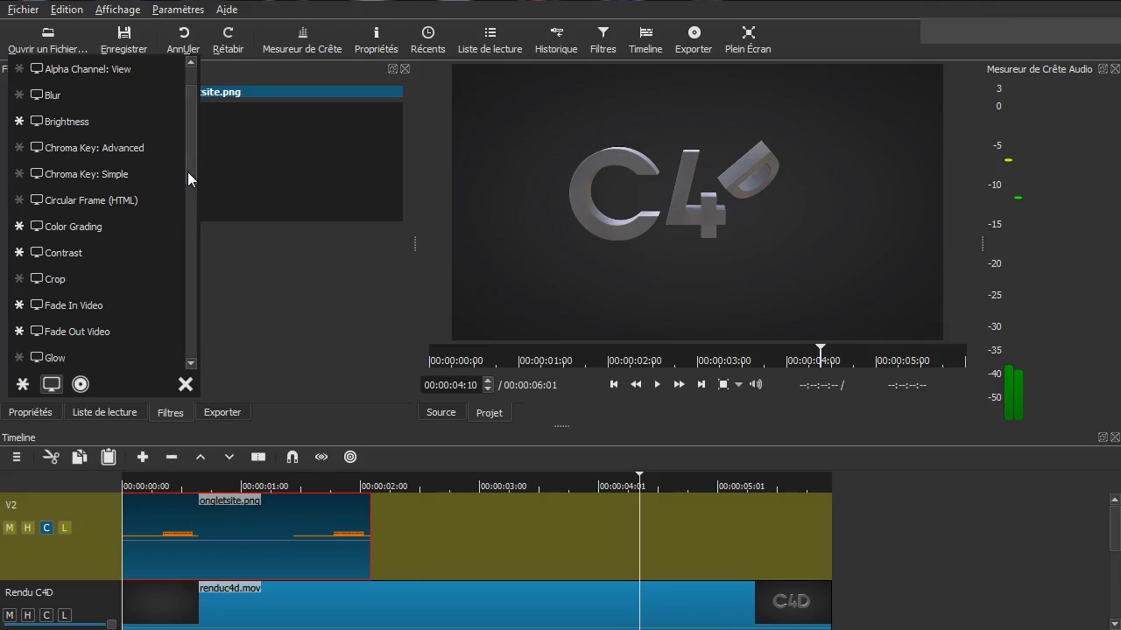
pyautogui.click(77, 303)
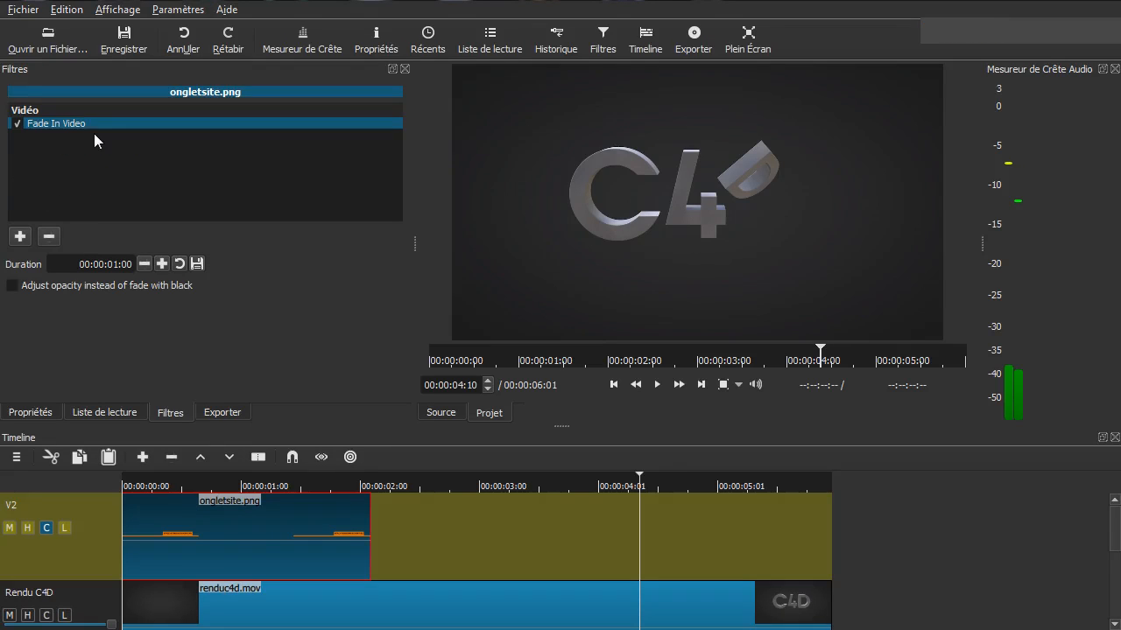
pyautogui.click(20, 237)
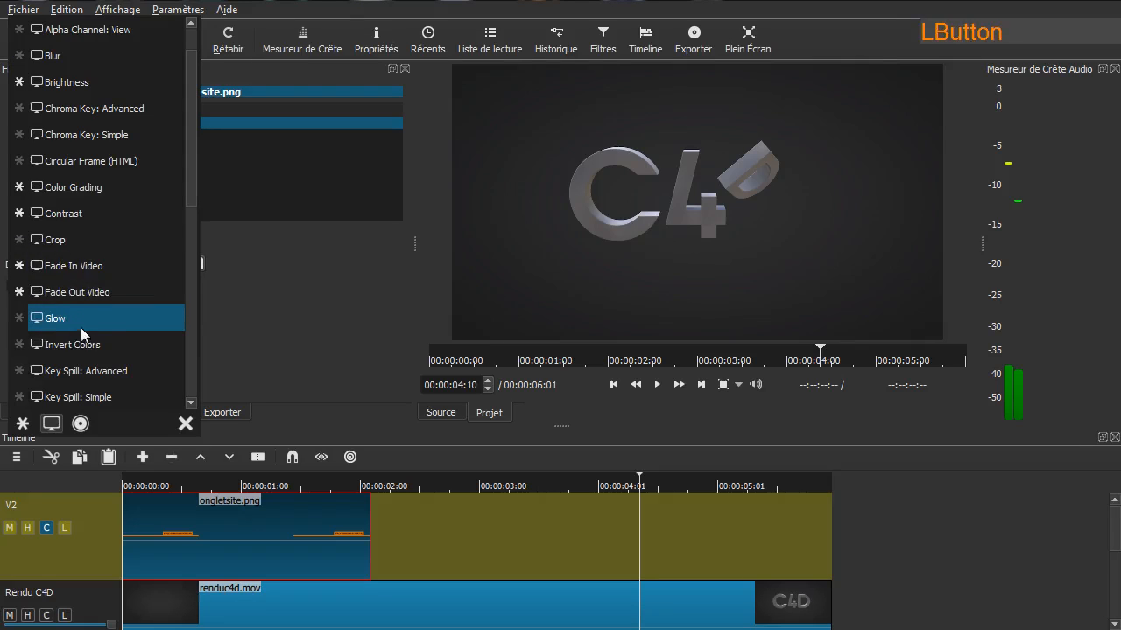
pyautogui.click(87, 291)
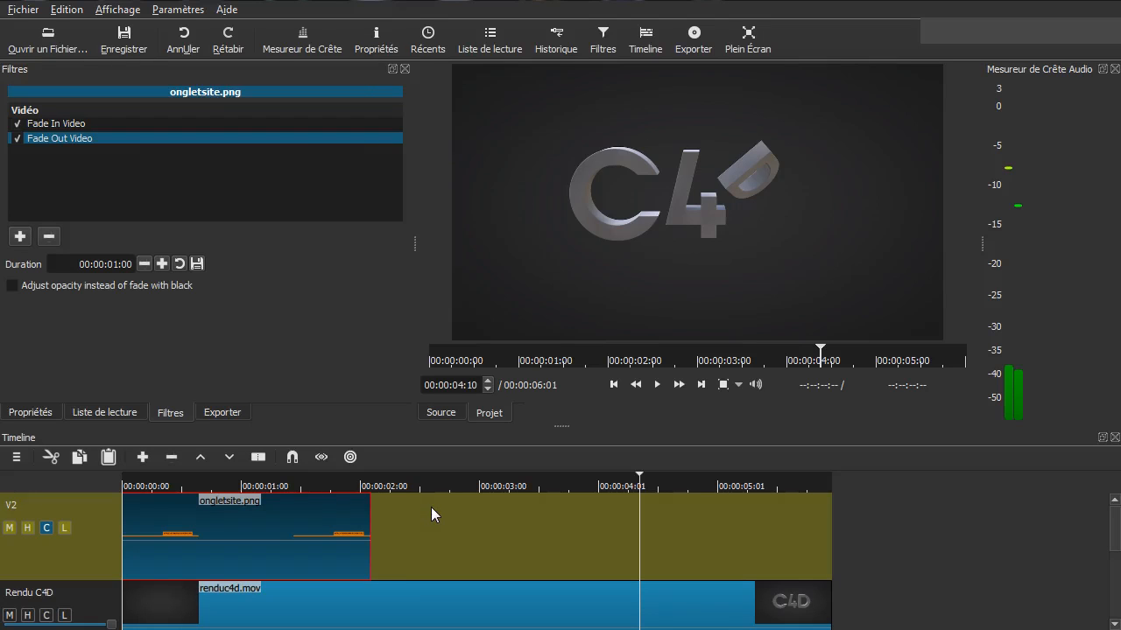
# - Return to the project start and set the Fade In Video and Fade Out Video filters to adjust opacity instead of fading with black
pyautogui.press('Home')
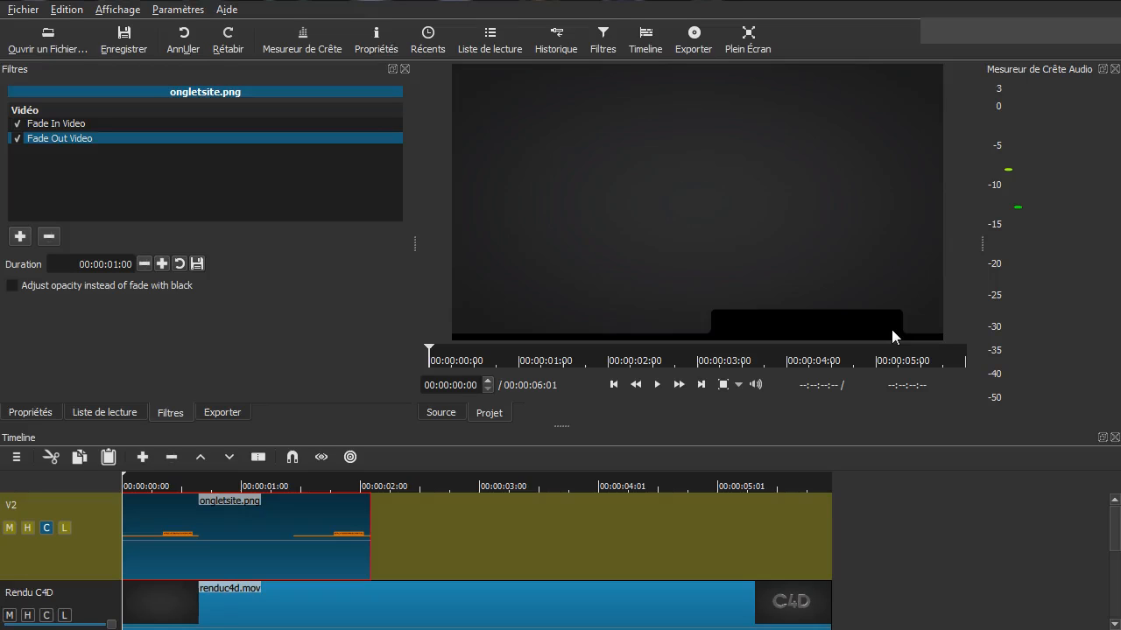
pyautogui.click(57, 124)
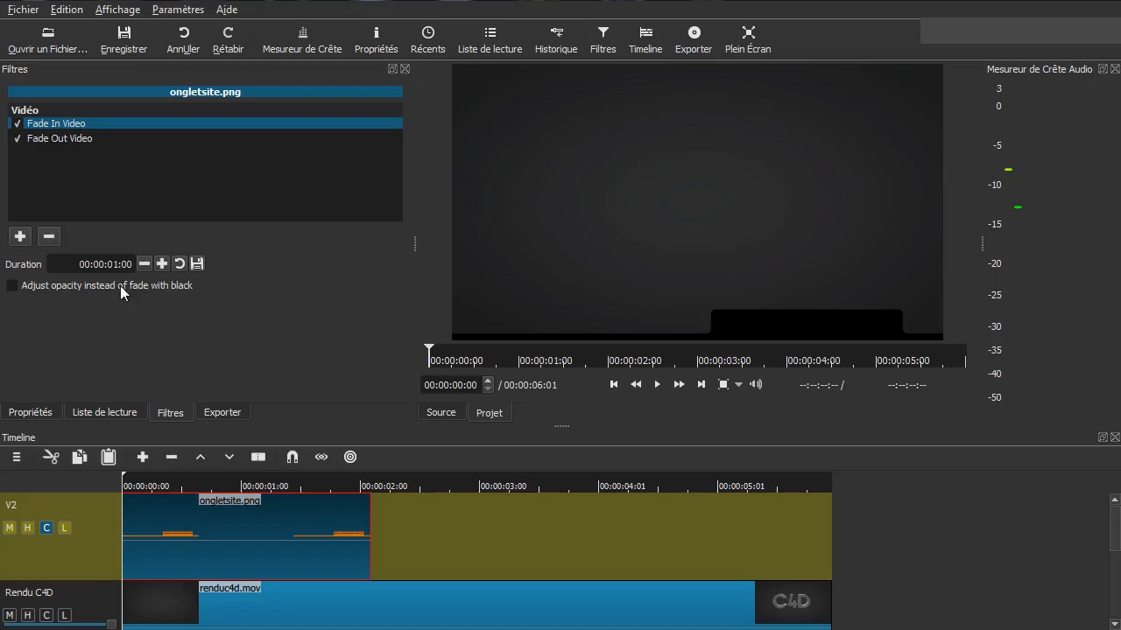
pyautogui.click(14, 286)
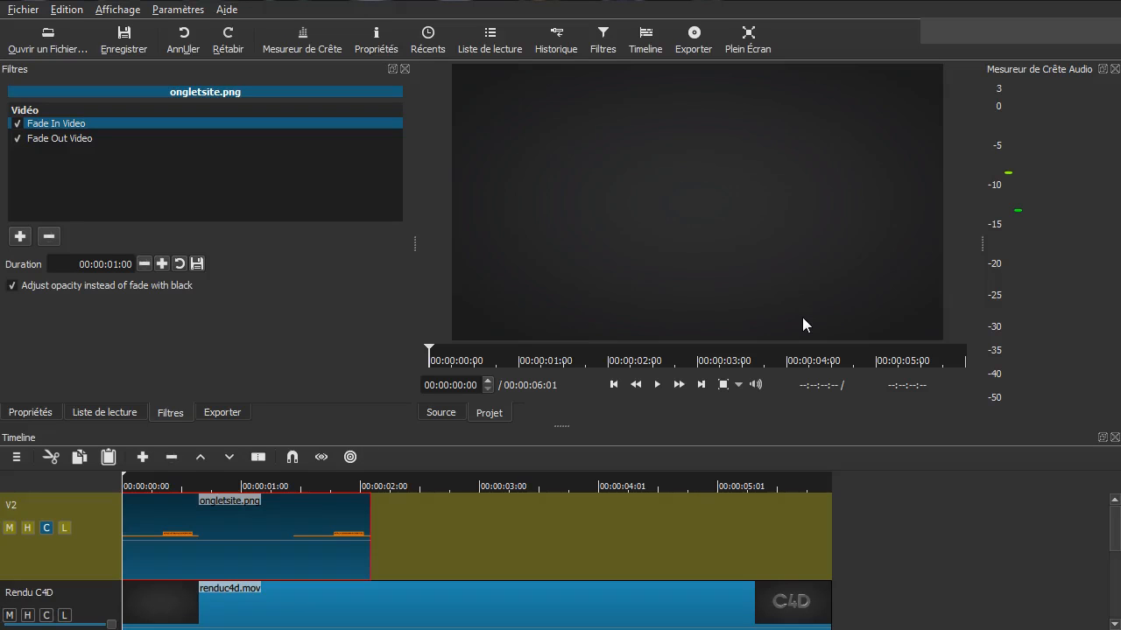
pyautogui.click(65, 137)
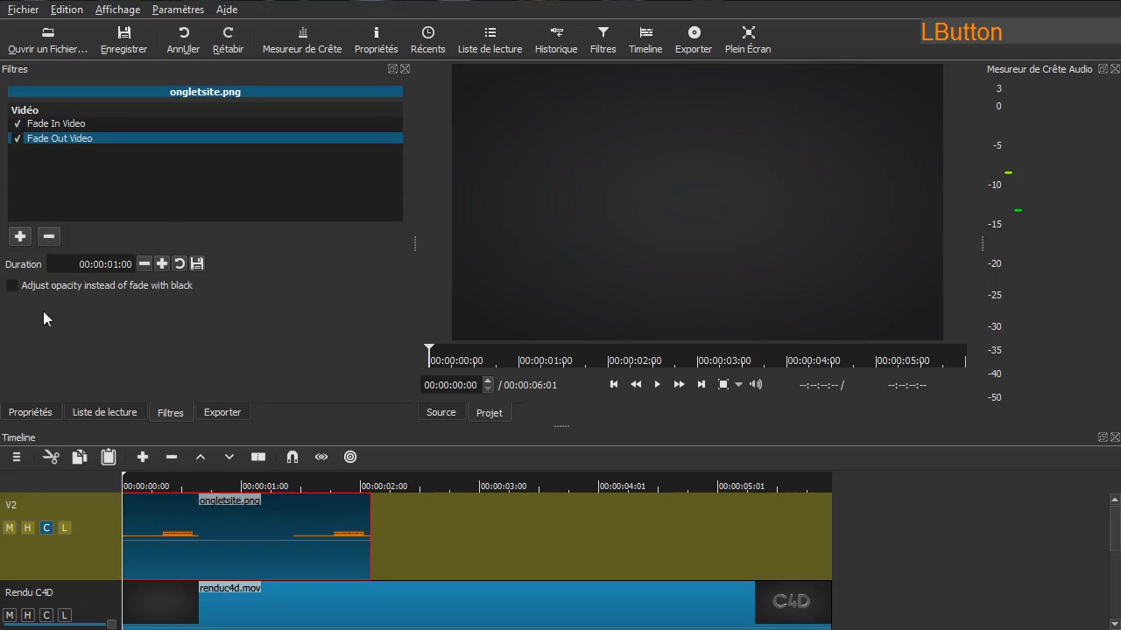
pyautogui.click(12, 287)
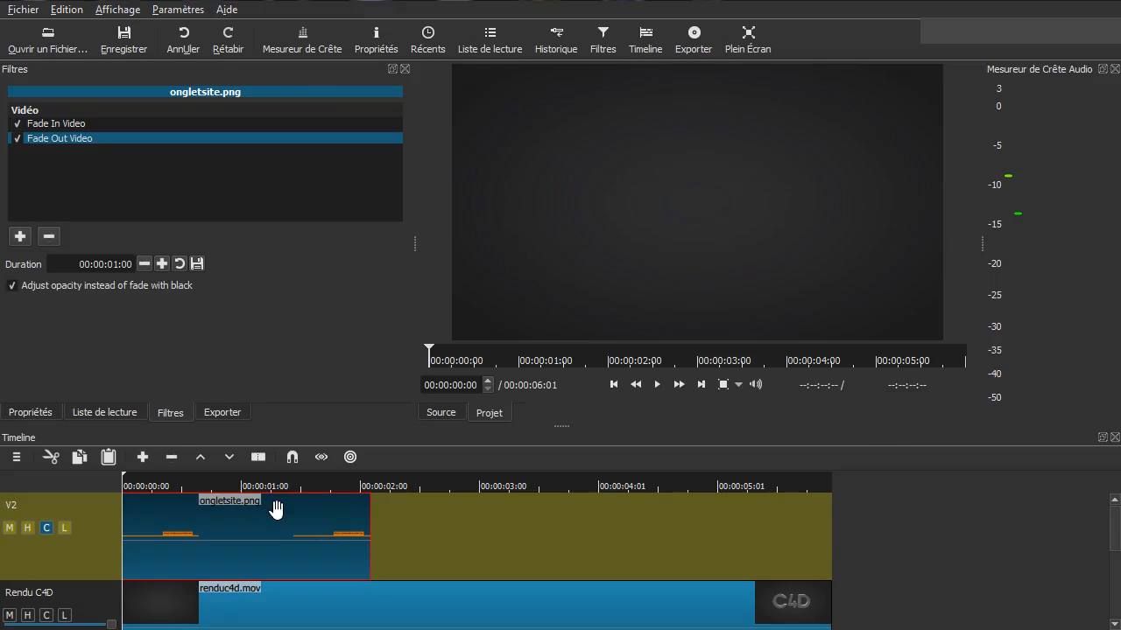
# - Play the project and scrub back across the ongletsite.png clip to check the opacity fades on the banner
pyautogui.press('space')
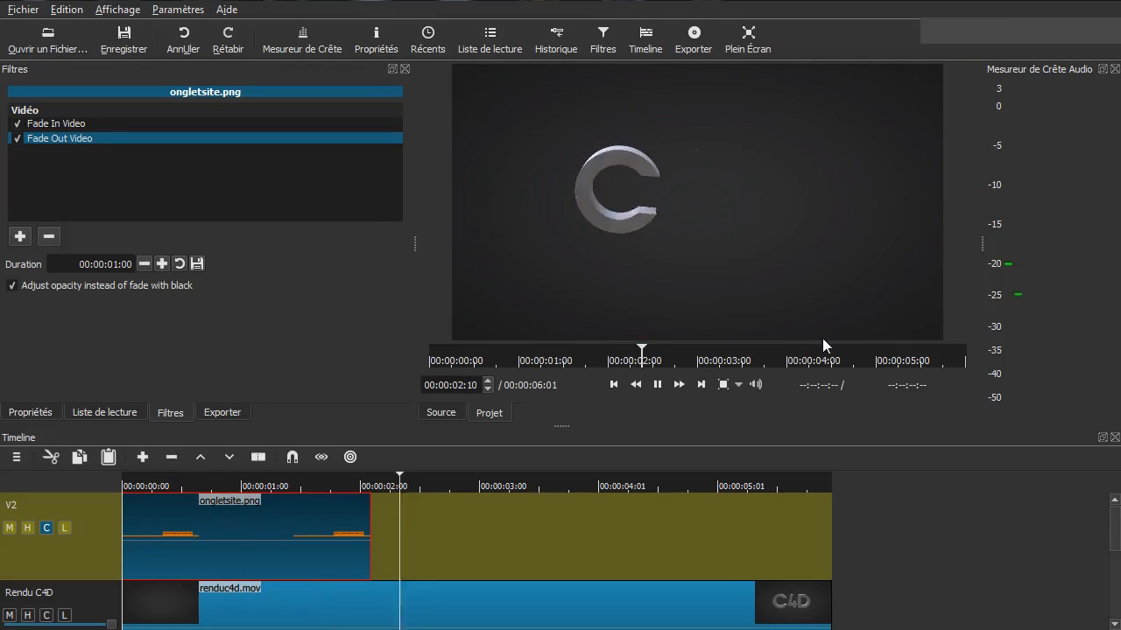
pyautogui.press('space')
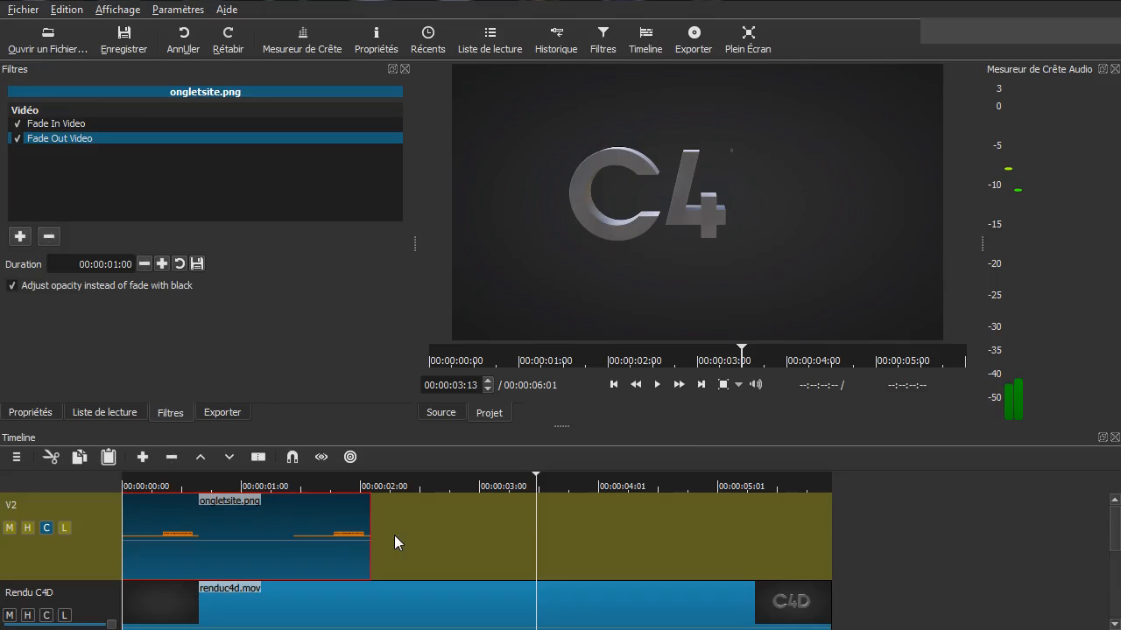
pyautogui.press('shift')
pyautogui.moveTo(359, 536)
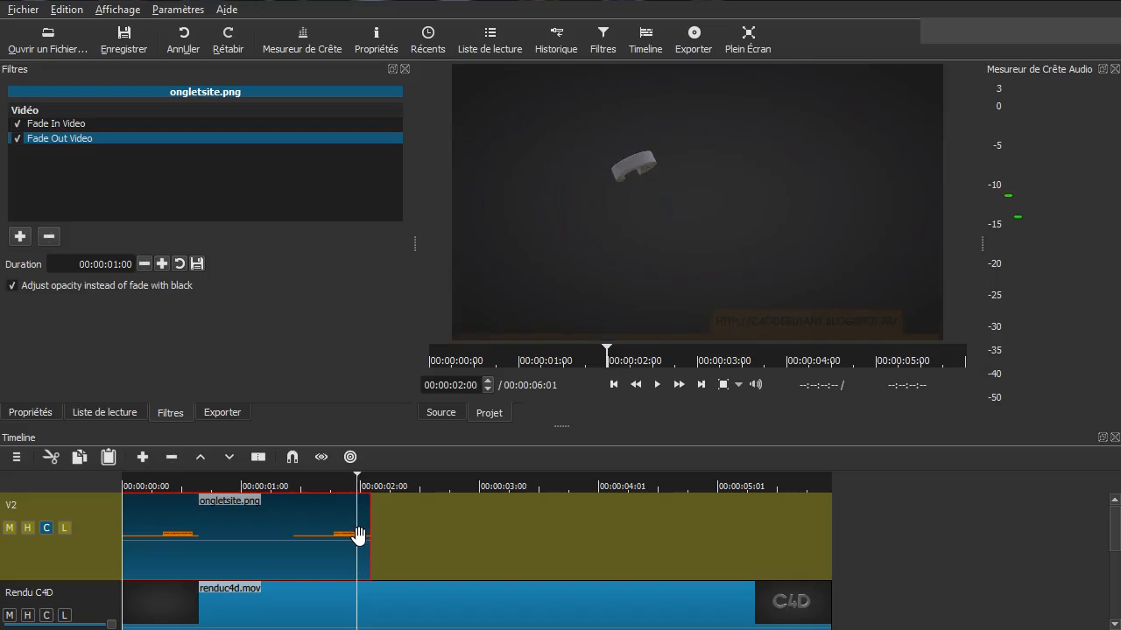
pyautogui.moveTo(235, 543)
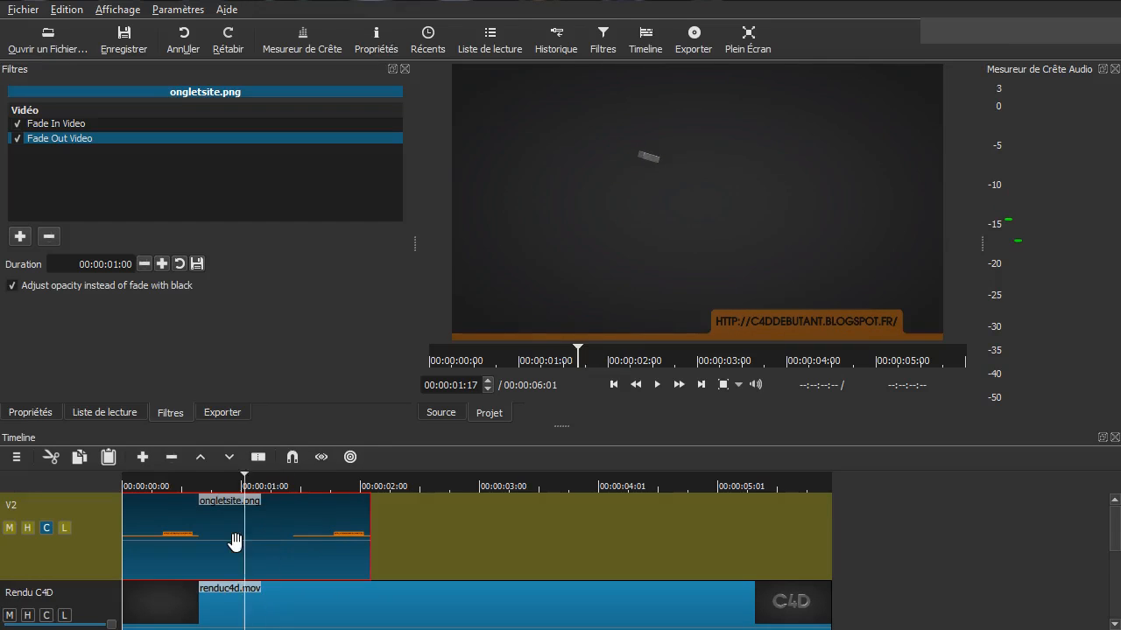
pyautogui.moveTo(135, 540)
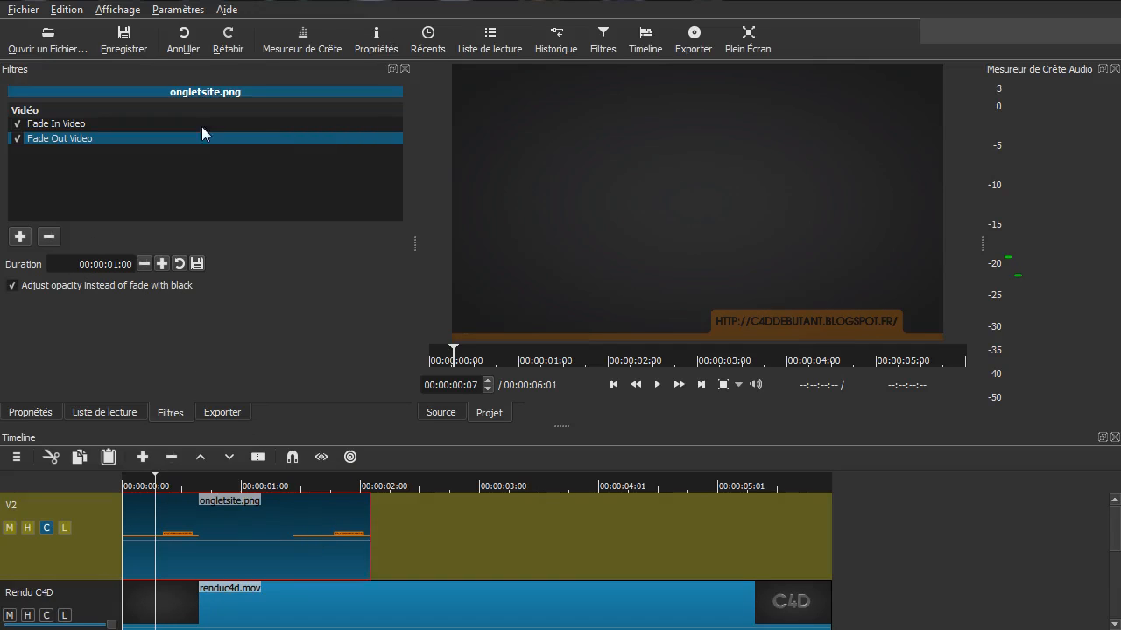
# - Remove the Fade In Video and Fade Out Video filters from the ongletsite.png clip
pyautogui.click(63, 123)
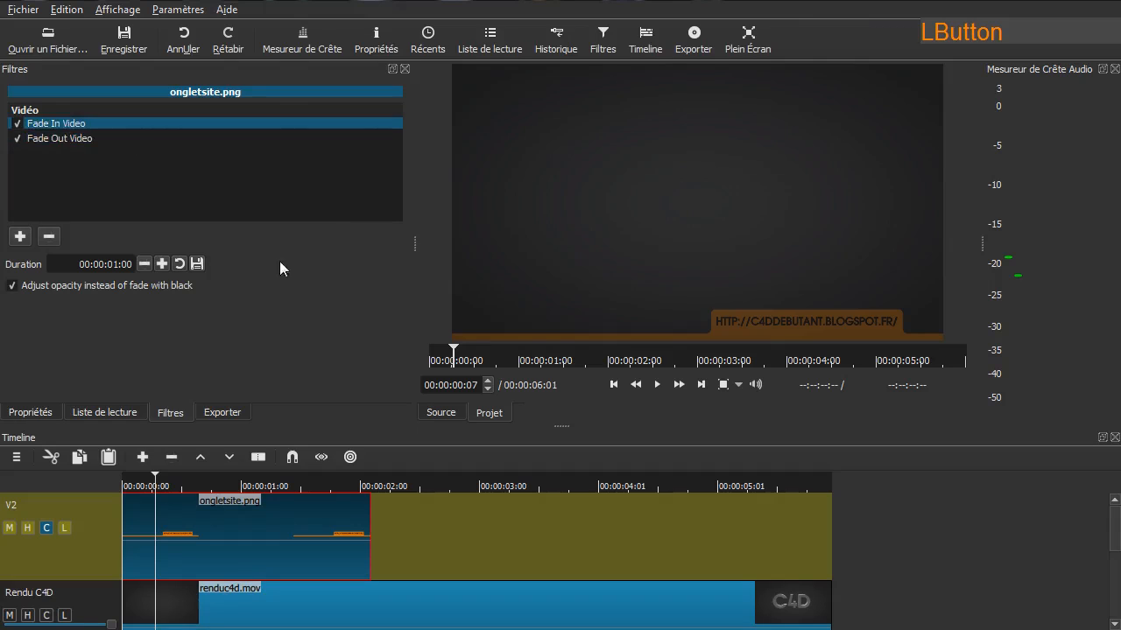
pyautogui.click(50, 239)
pyautogui.click(19, 125)
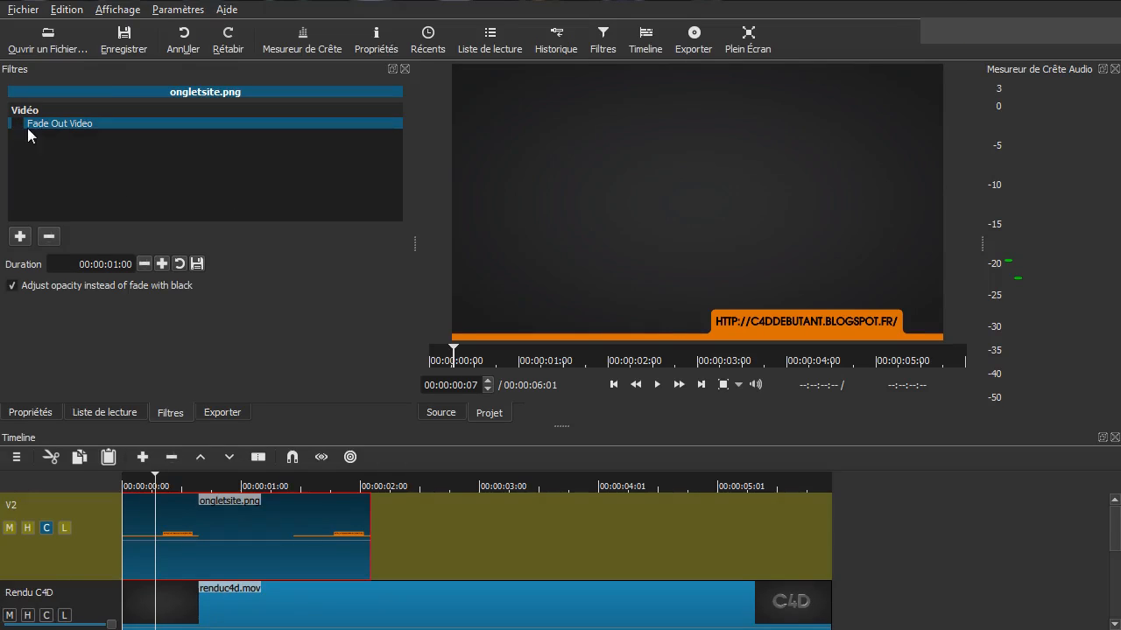
pyautogui.click(49, 237)
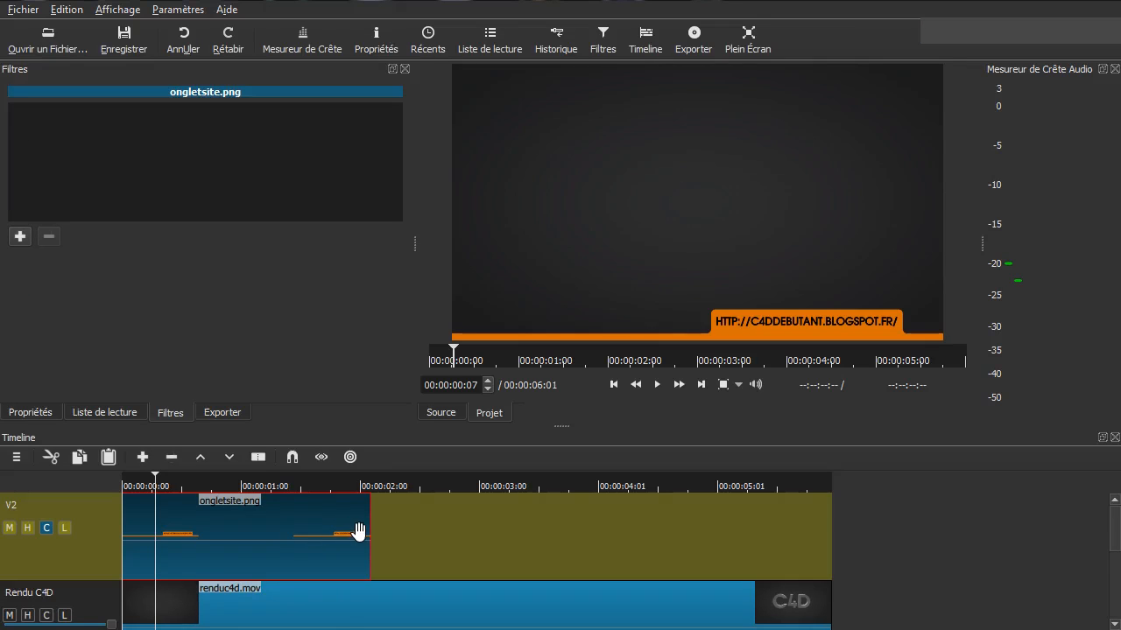
# - Create an 11-frame fade-in and a 10-frame fade-out directly on the ends of the ongletsite.png clip in the timeline
pyautogui.press('shift')
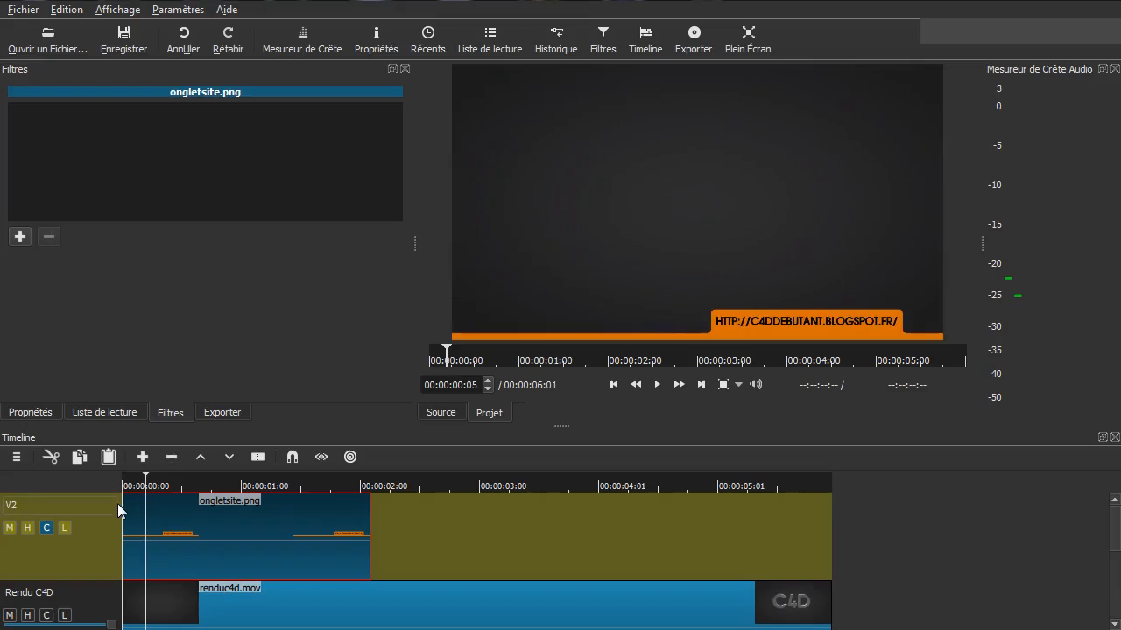
pyautogui.press('shift')
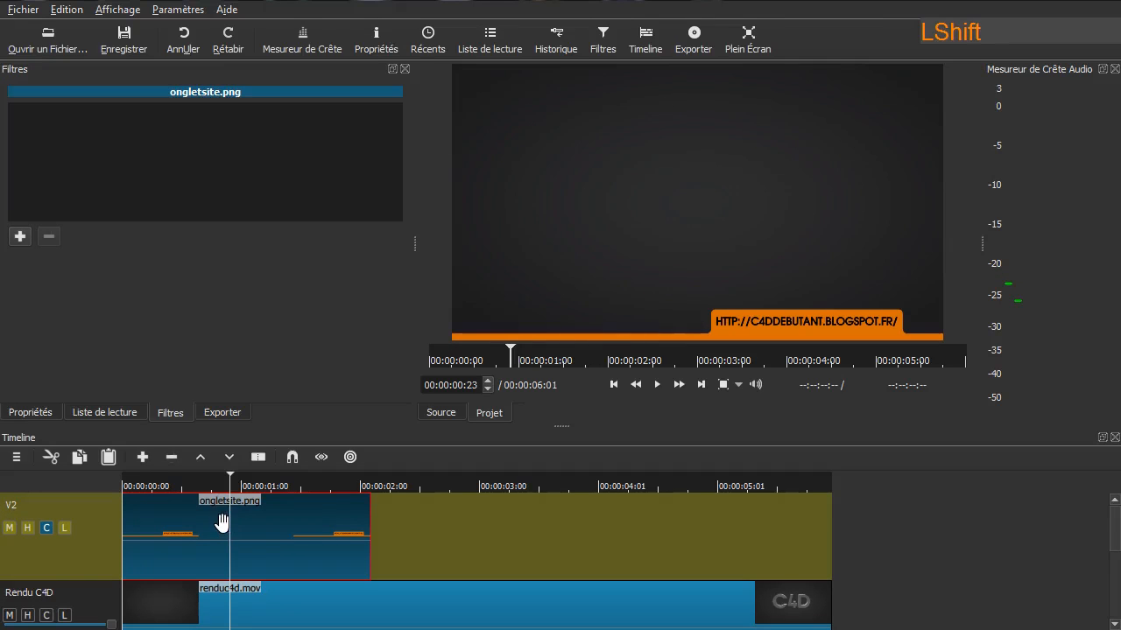
pyautogui.click(129, 502)
pyautogui.moveTo(130, 508); pyautogui.dragTo(196, 517)
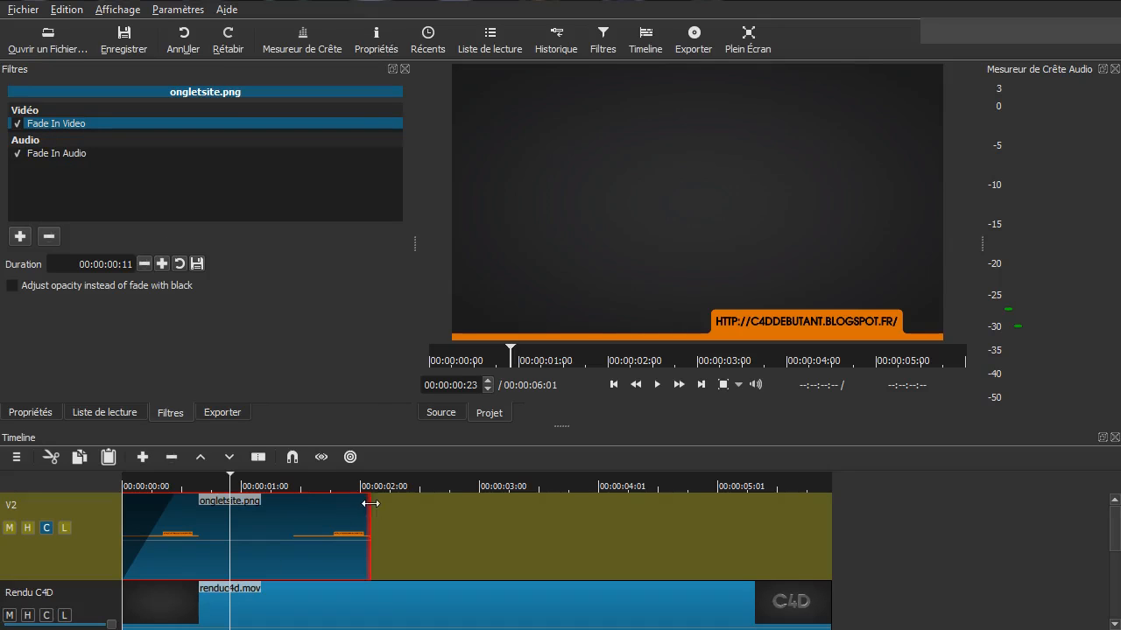
pyautogui.moveTo(363, 501); pyautogui.dragTo(299, 511)
pyautogui.click(292, 457)
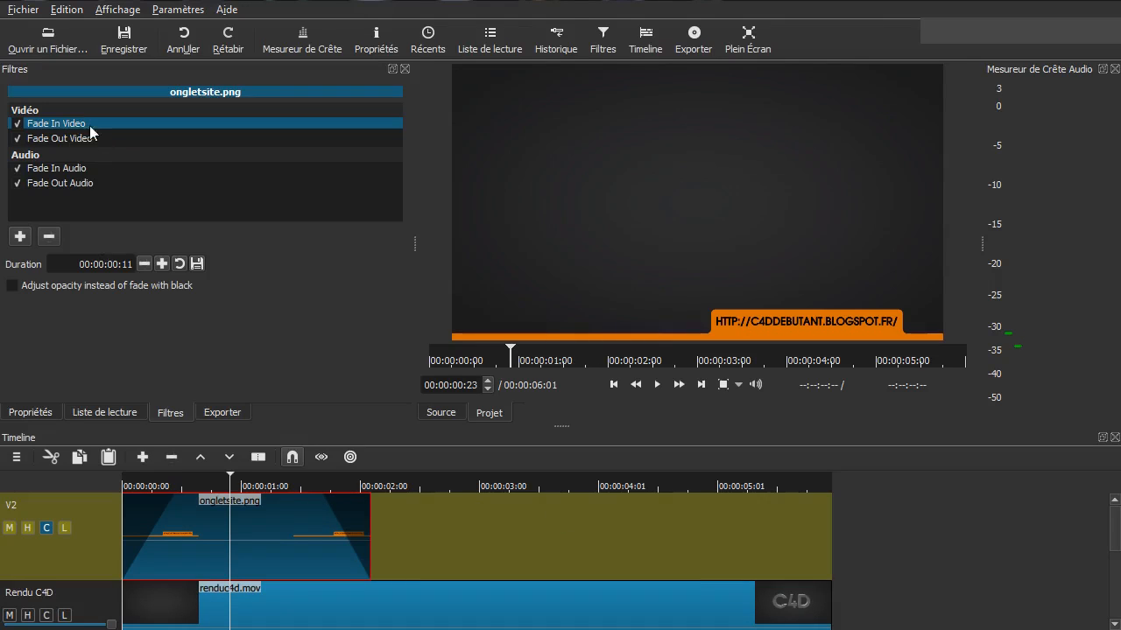
# - Make the clip's video fade-in and fade-out adjust opacity instead of fading with black
pyautogui.click(18, 287)
pyautogui.click(85, 138)
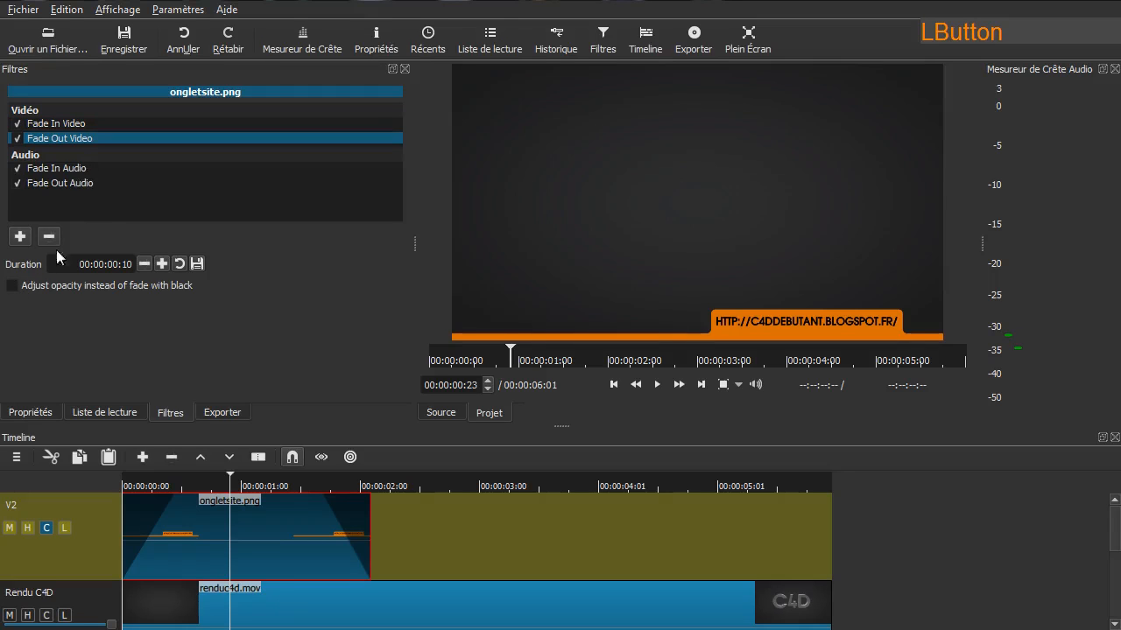
pyautogui.click(38, 158)
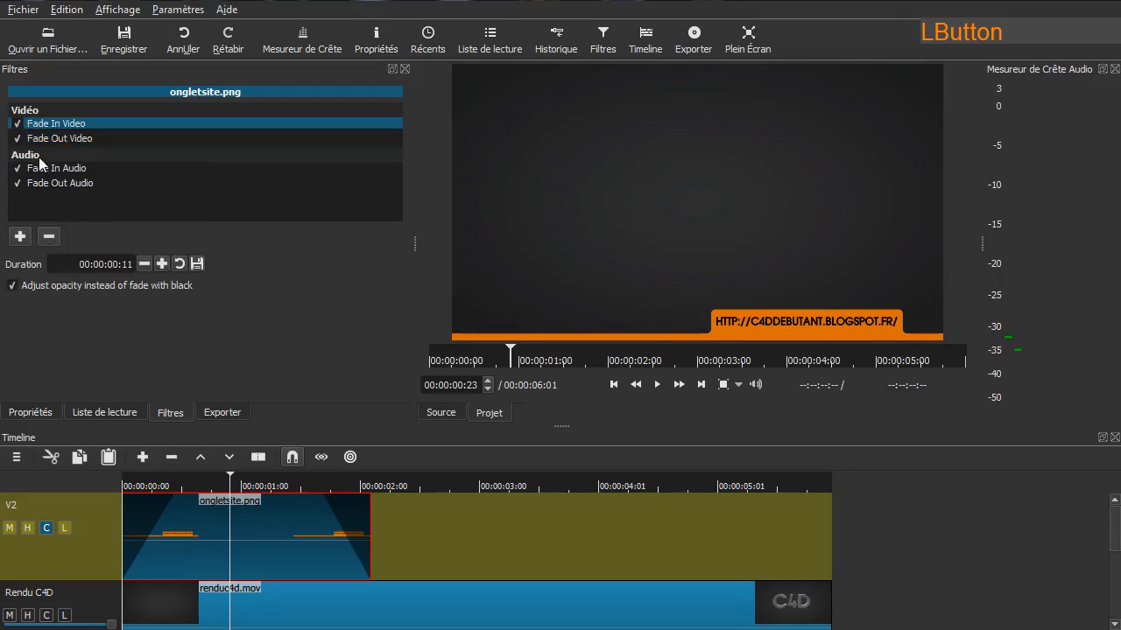
# - Remove the Fade In Audio and Fade Out Audio filters from the ongletsite.png clip
pyautogui.click(40, 171)
pyautogui.click(49, 236)
pyautogui.click(52, 238)
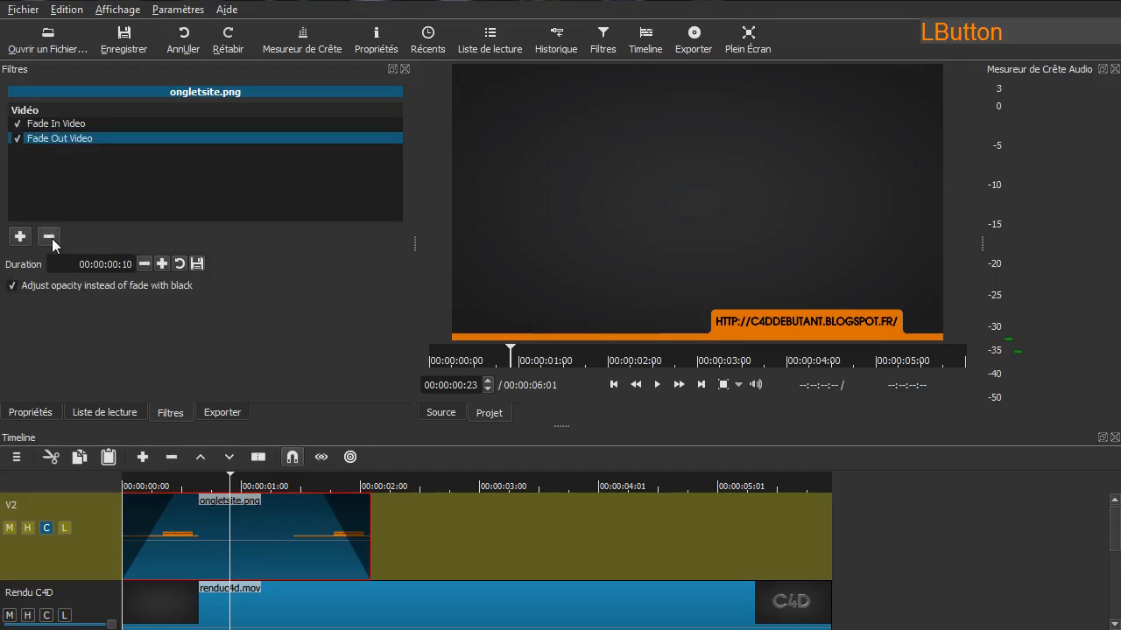
# - Scrub over both ends of the ongletsite.png clip and play the project from the start to check the short fades
pyautogui.press('shift')
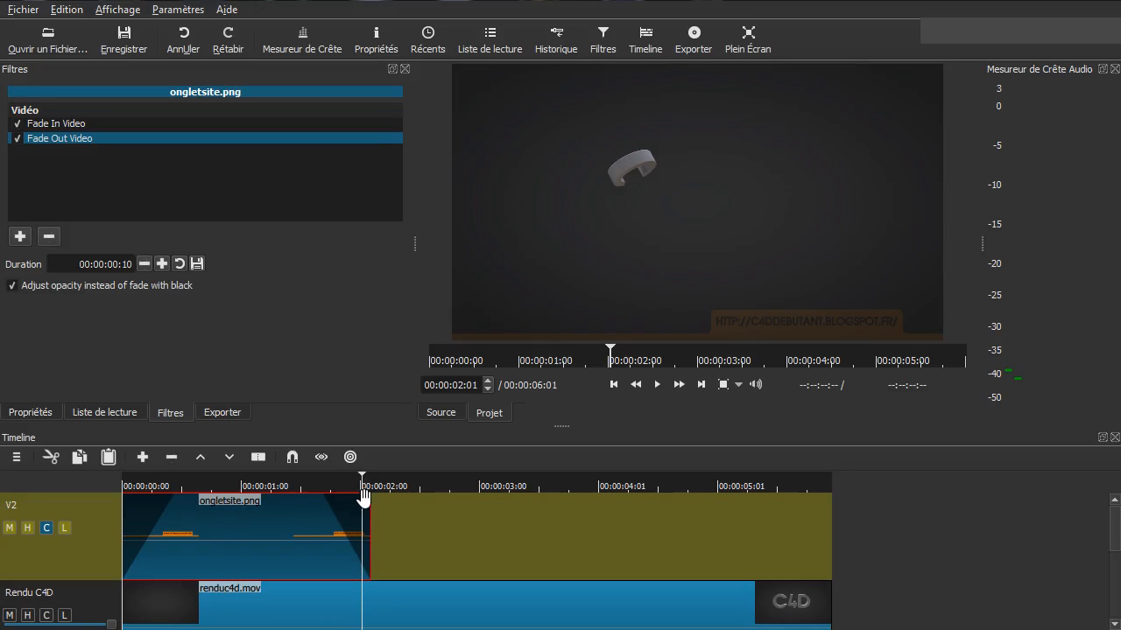
pyautogui.press('shift')
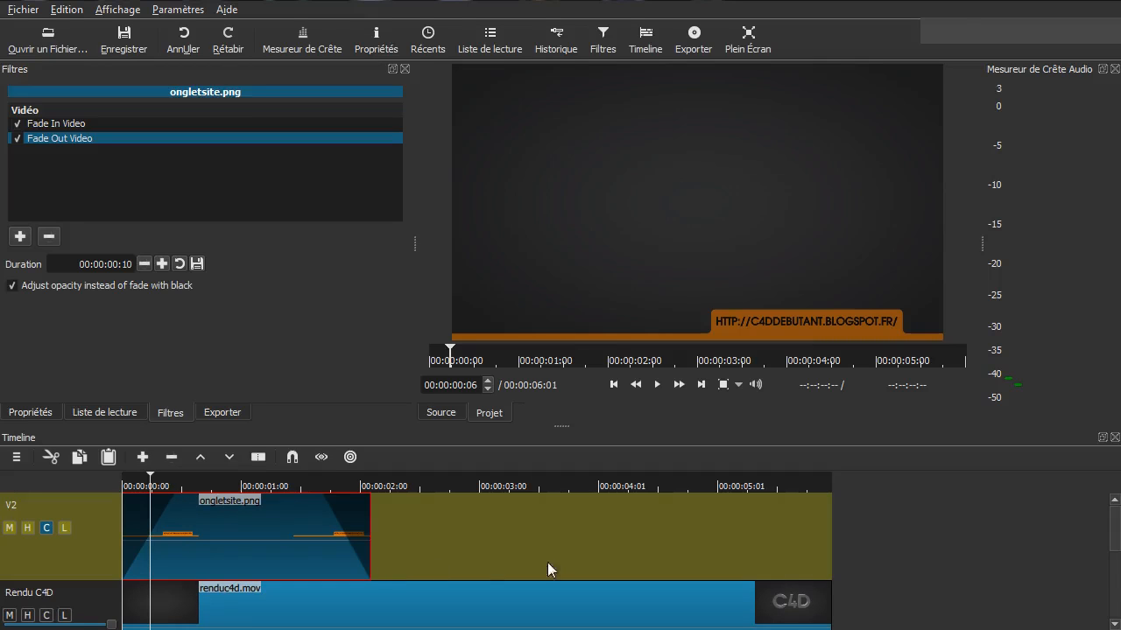
pyautogui.click(882, 510)
pyautogui.press('Home')
pyautogui.press('space')
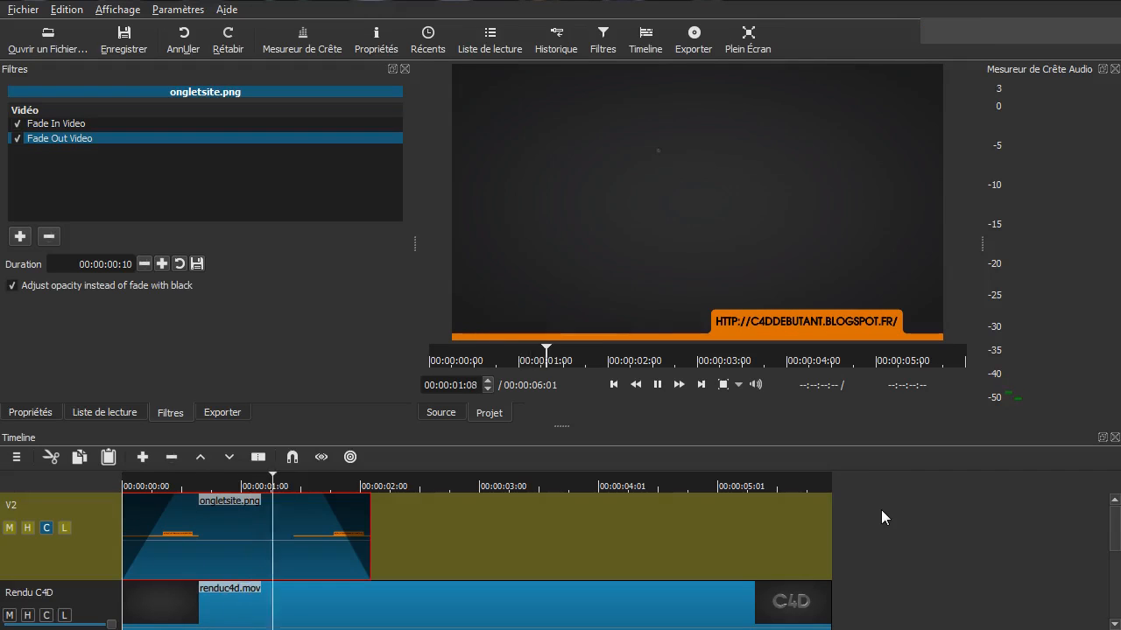
pyautogui.press('space')
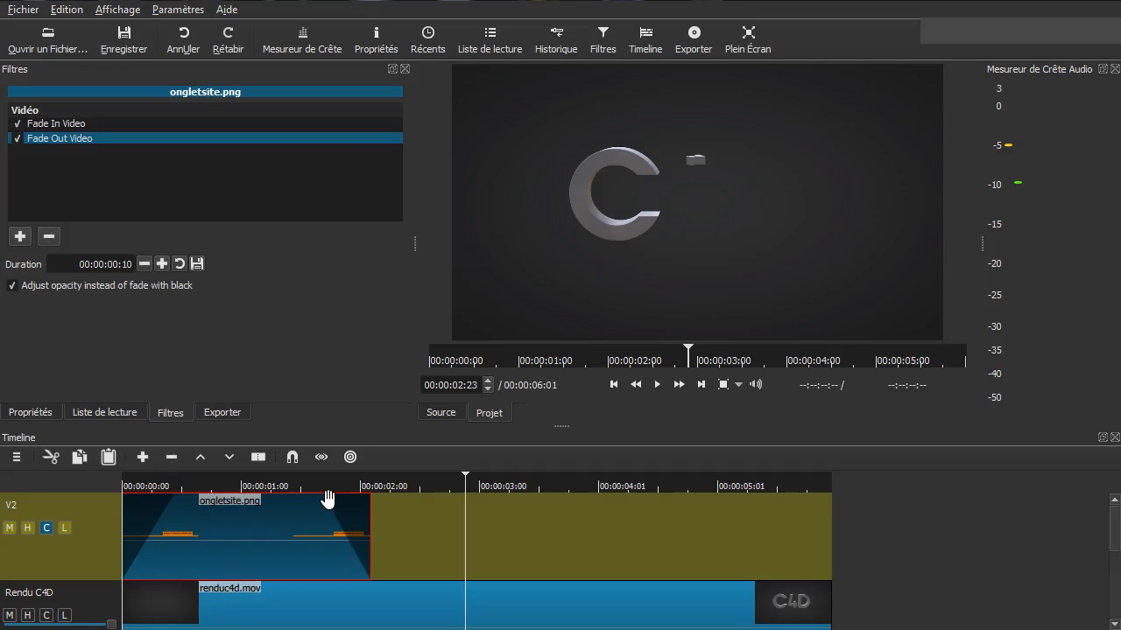
# - Lengthen the fade-out of the ongletsite.png clip and extend its fade-in to 19 frames directly in the timeline
pyautogui.moveTo(322, 506)
pyautogui.moveTo(320, 500); pyautogui.dragTo(274, 495)
pyautogui.moveTo(174, 501); pyautogui.dragTo(238, 509)
pyautogui.click(164, 564)
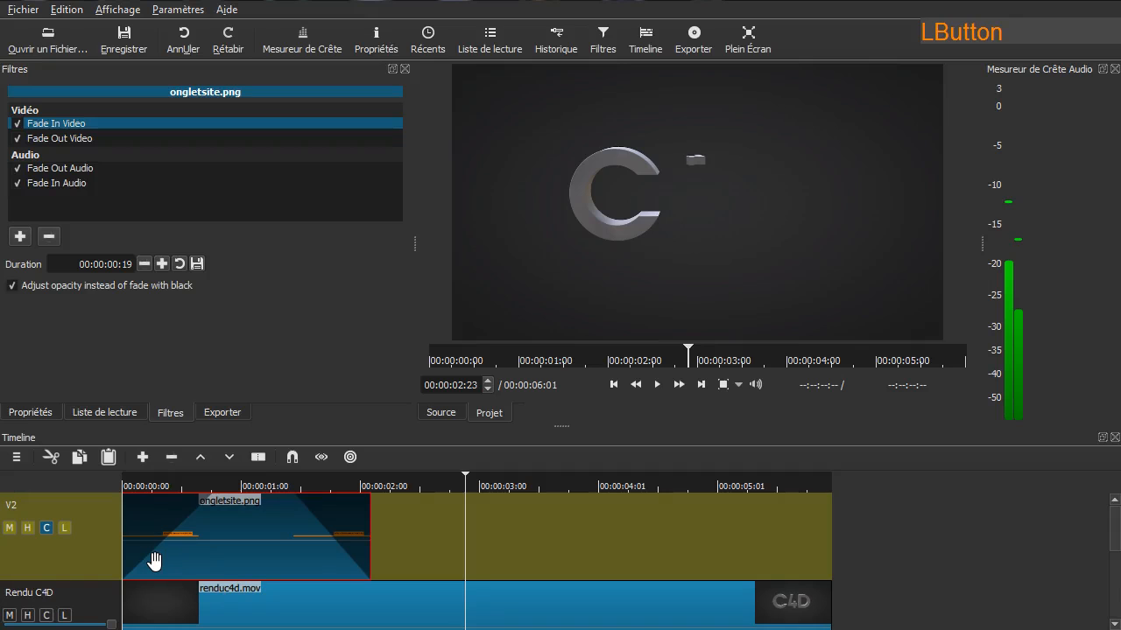
# - Play the project from the start to check the longer banner fades, and pause playback
pyautogui.press('Home')
pyautogui.press('space')
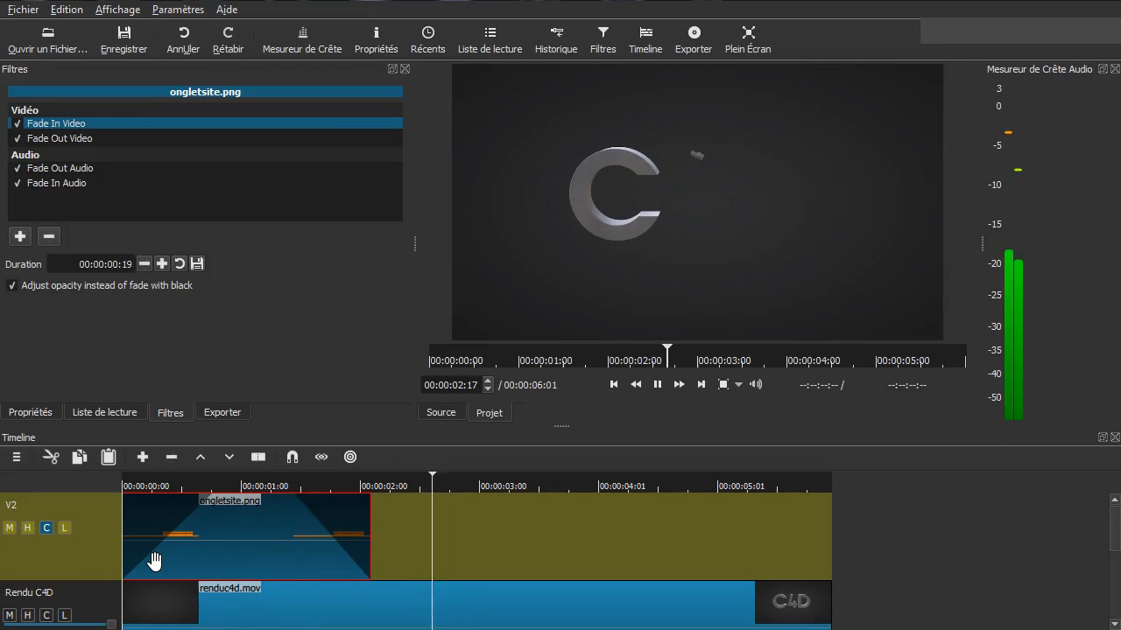
pyautogui.press('space')
# - Extend the end of the ongletsite.png clip to about 3.5 seconds and play the project from the start
pyautogui.moveTo(371, 551); pyautogui.dragTo(549, 555)
pyautogui.press('Home')
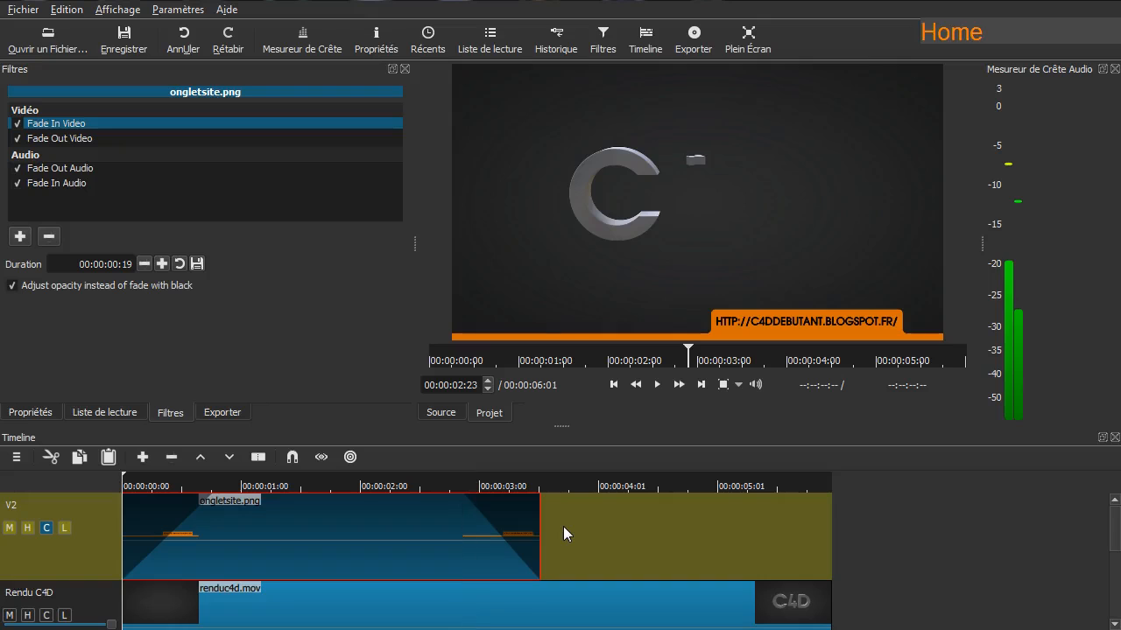
pyautogui.press('space')
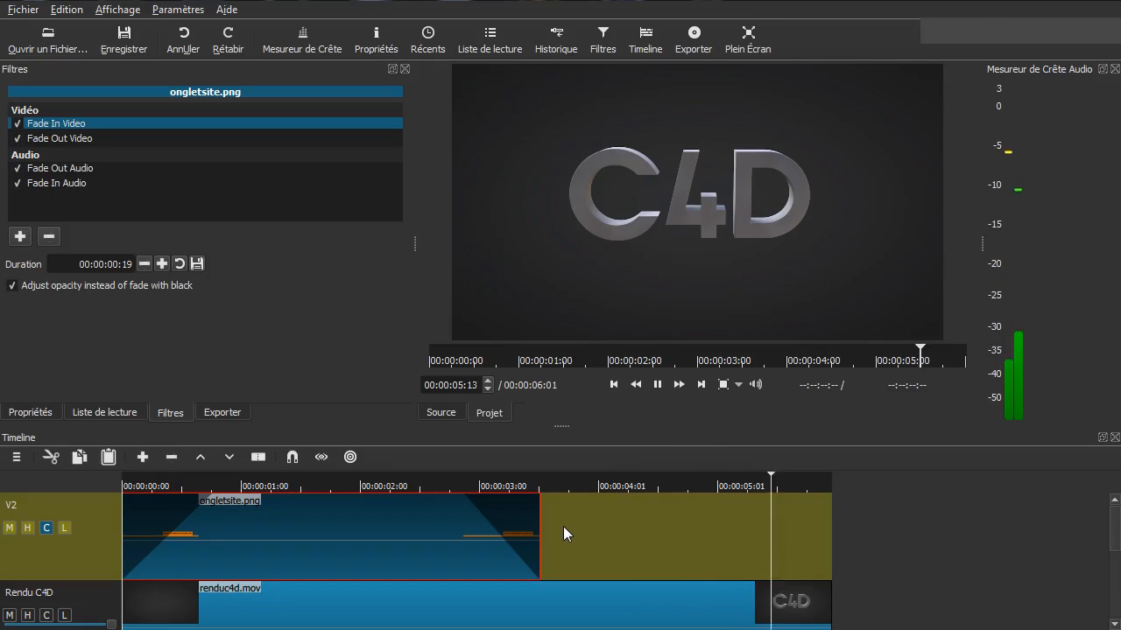
pyautogui.press('space')
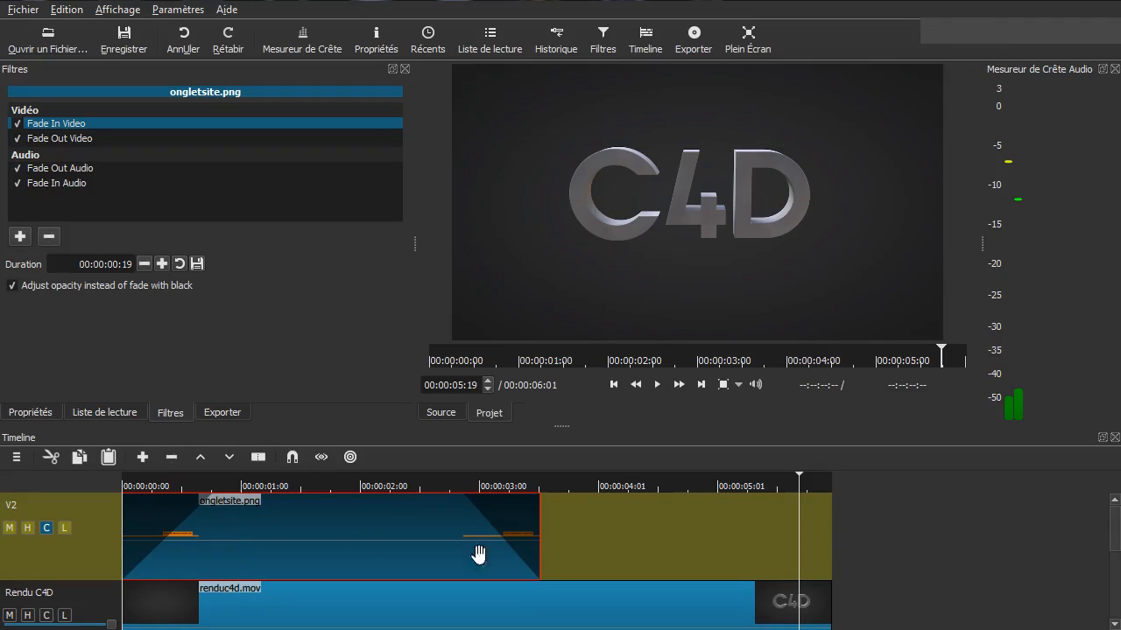
# - Extend the ongletsite.png clip on V2 to the end of the renduc4d.mov clip and play the project's ending
pyautogui.moveTo(539, 521); pyautogui.dragTo(841, 546)
pyautogui.press('space')
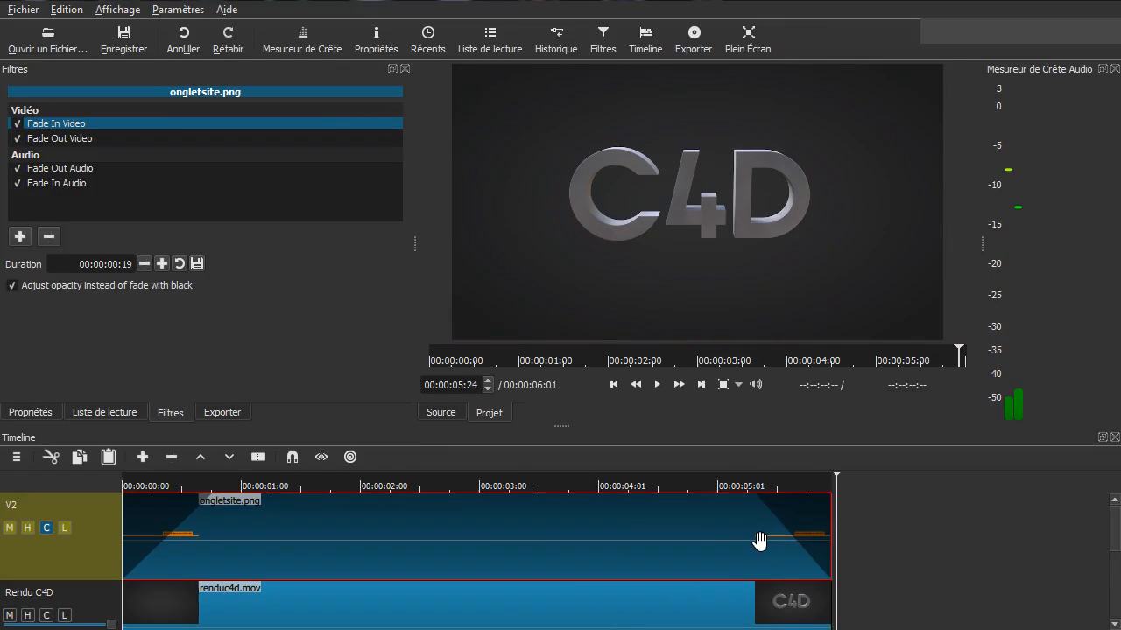
pyautogui.press('space')
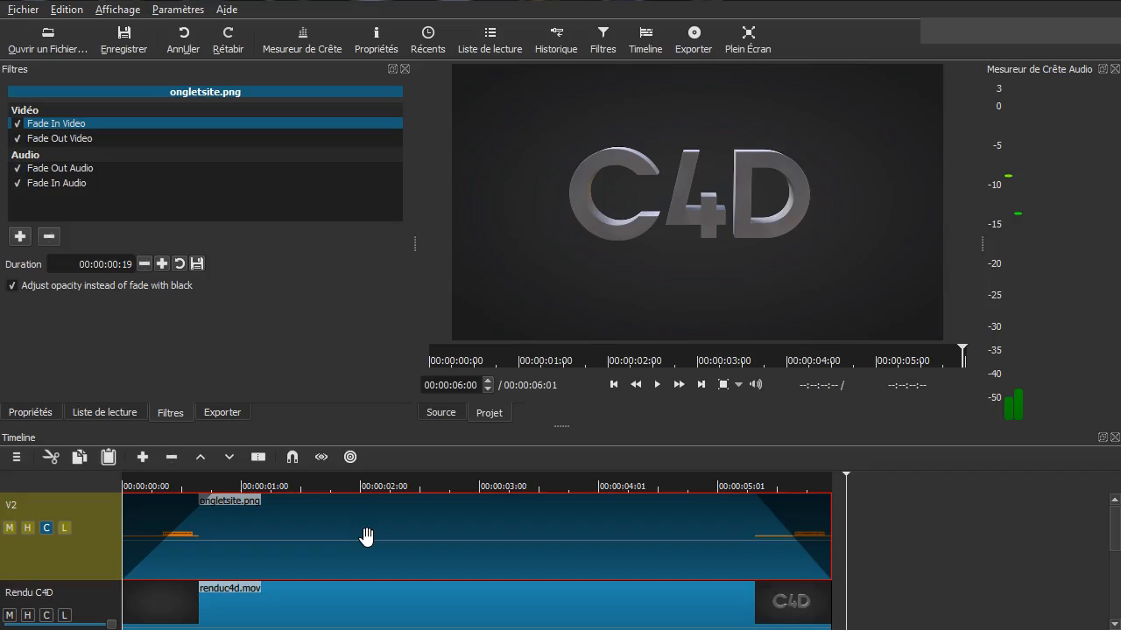
# - Remove the Fade Out Audio and Fade In Audio filters from the ongletsite.png clip and select its Fade In Video filter
pyautogui.click(44, 171)
pyautogui.click(49, 237)
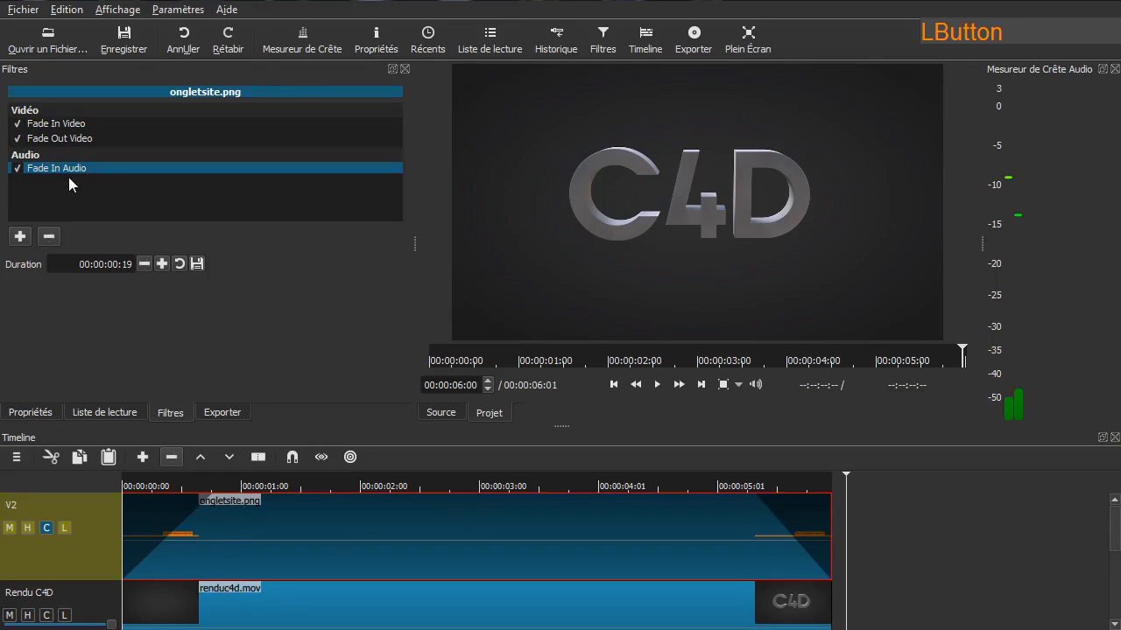
pyautogui.click(49, 237)
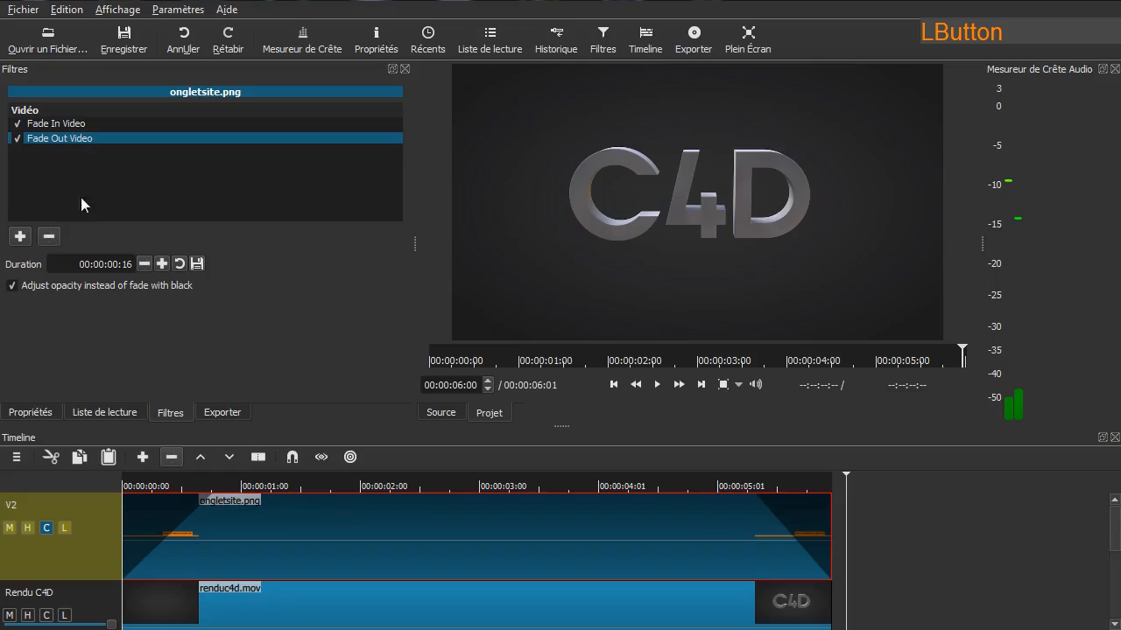
pyautogui.click(79, 126)
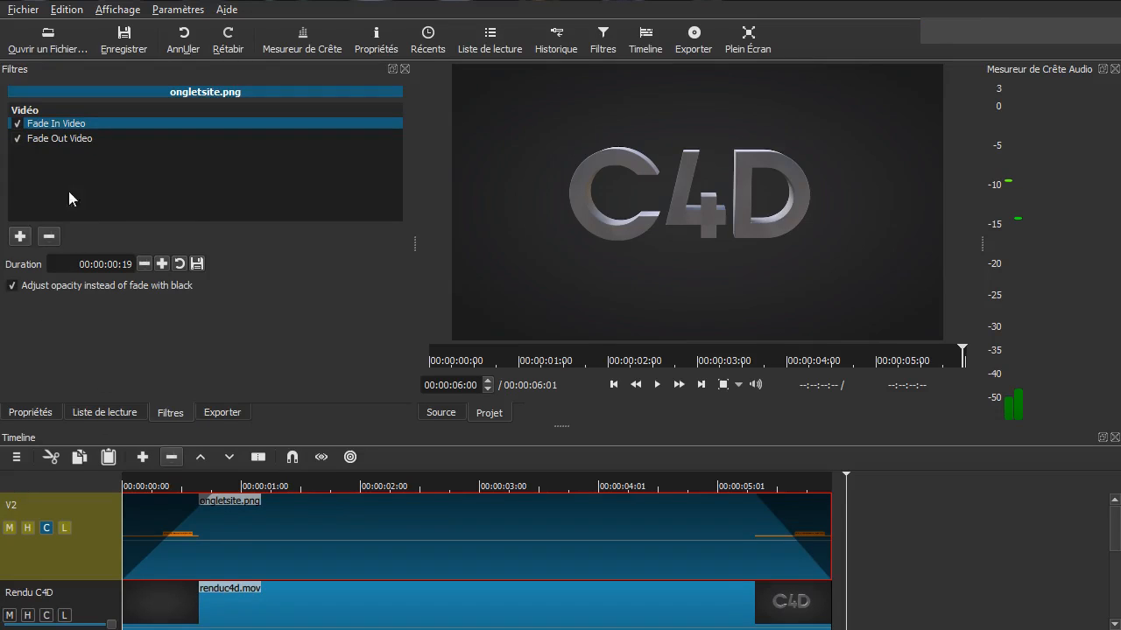
pyautogui.click(206, 204)
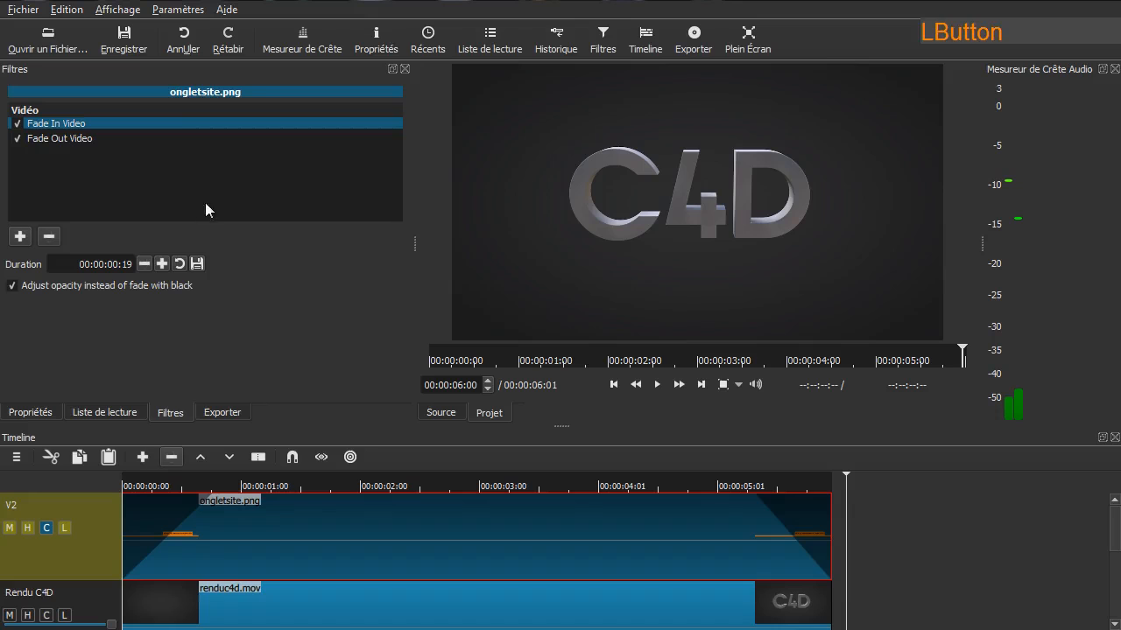
# - Open and widen the export settings, and browse the custom and stock presets through to the YouTube preset
pyautogui.click(224, 412)
pyautogui.moveTo(414, 247); pyautogui.dragTo(487, 242)
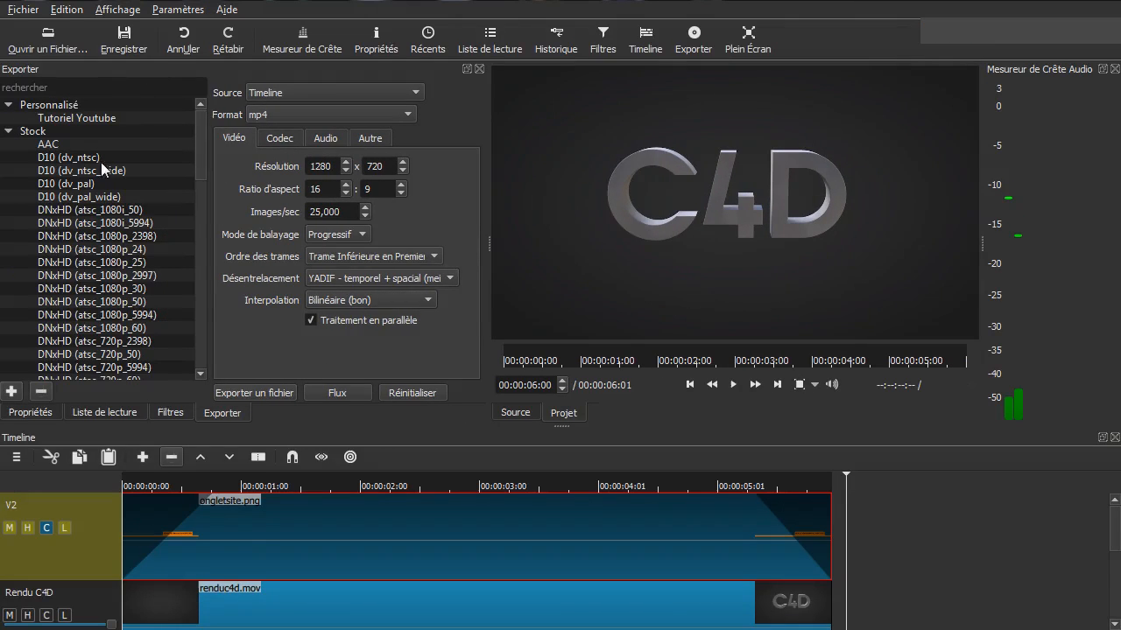
pyautogui.click(72, 121)
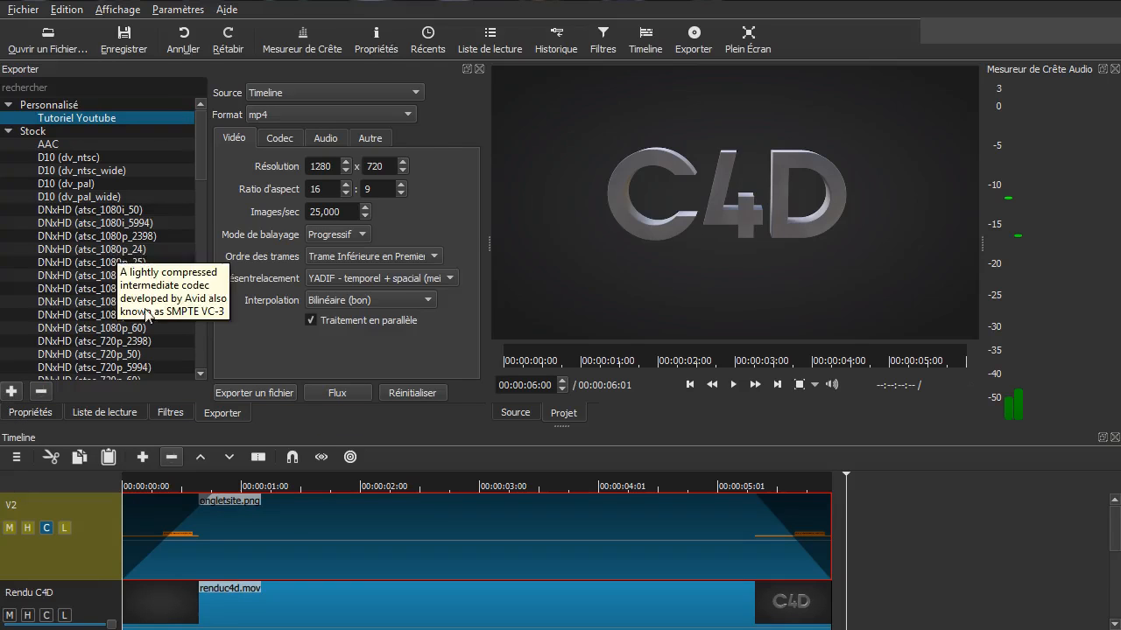
pyautogui.click(42, 133)
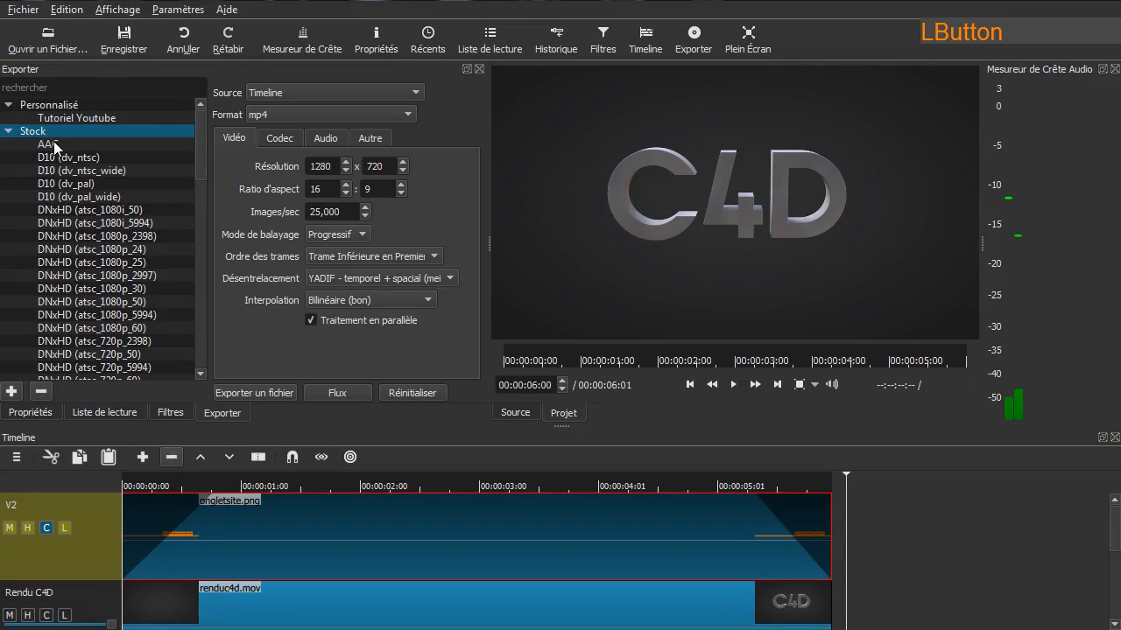
pyautogui.scroll(-8, 77, 241)
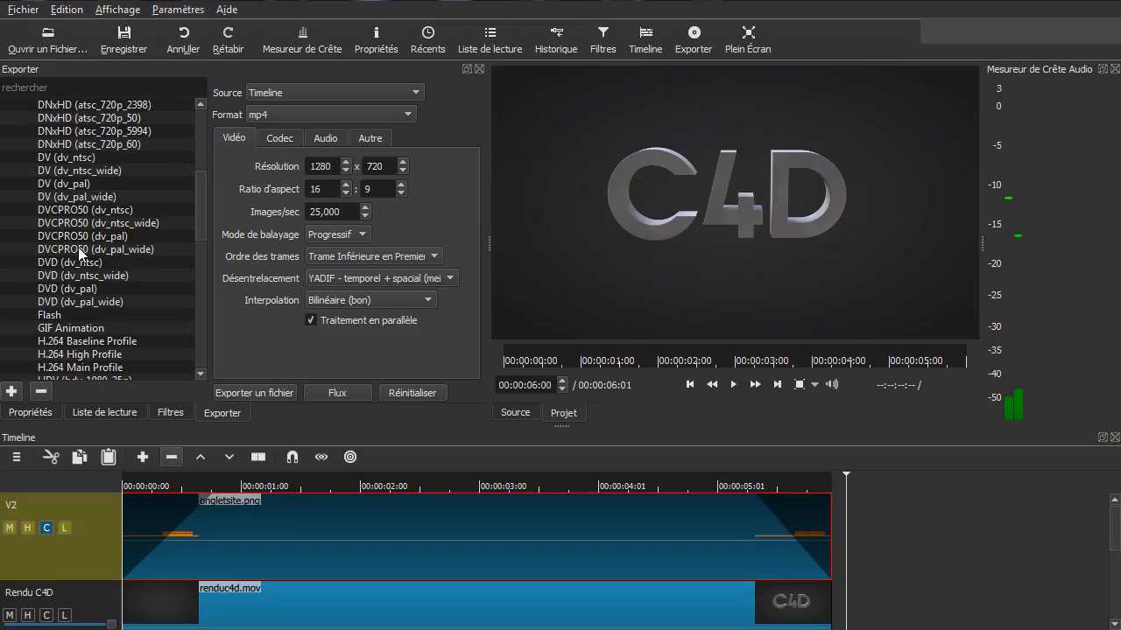
pyautogui.scroll(-13, 78, 247)
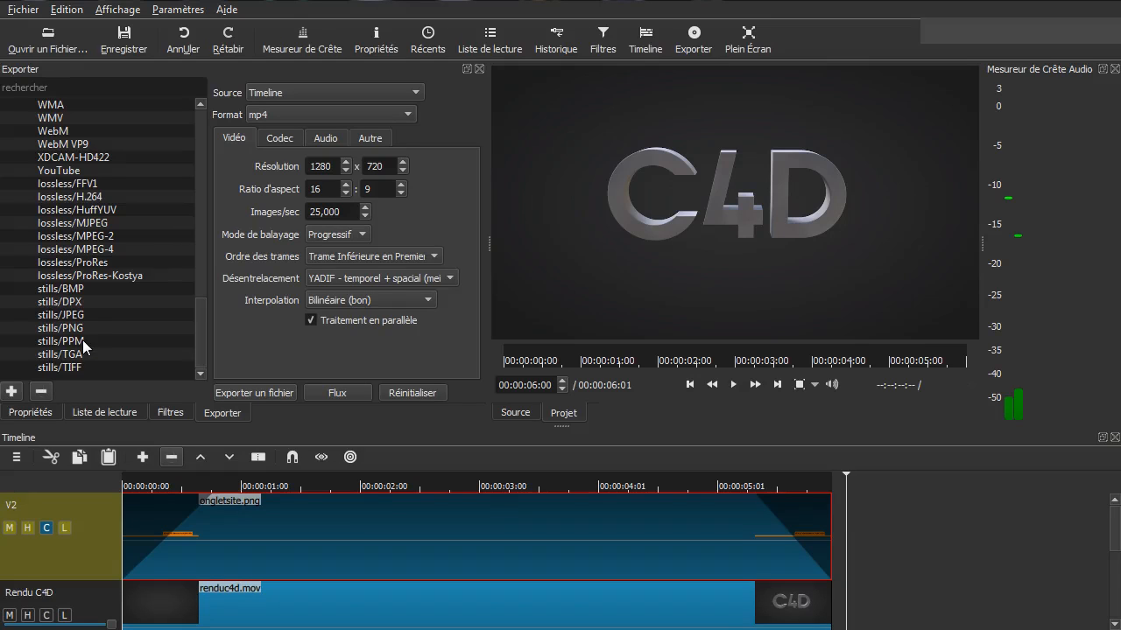
pyautogui.click(76, 174)
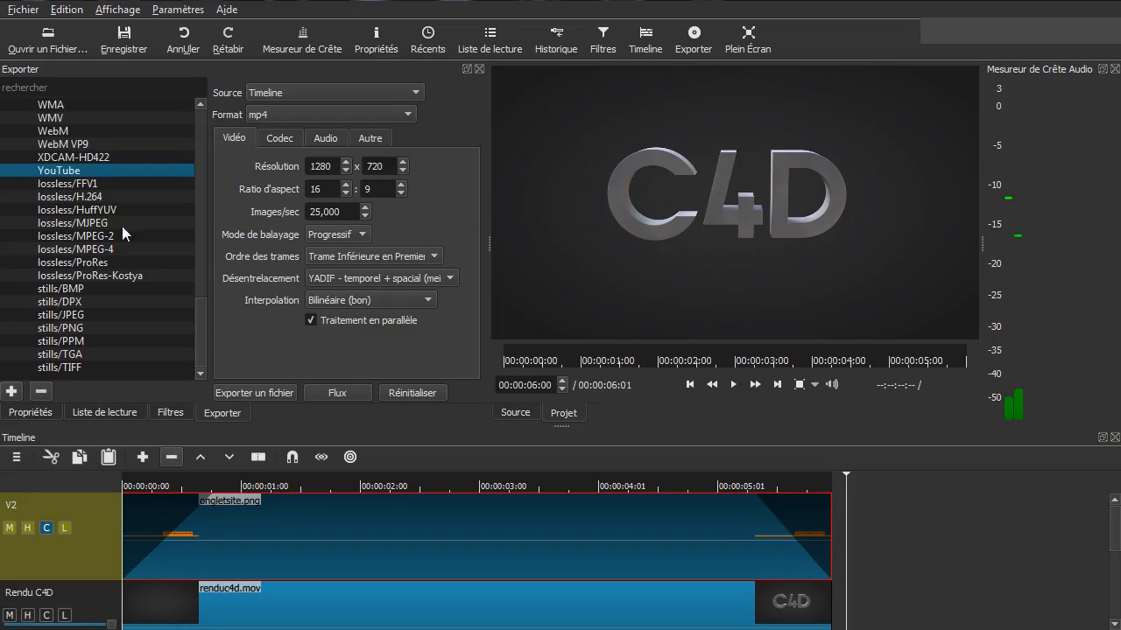
# - Compare the output formats of the lossless FFV1, ProRes, MJPEG, HuffYUV and H.264 export presets
pyautogui.click(64, 188)
pyautogui.click(70, 264)
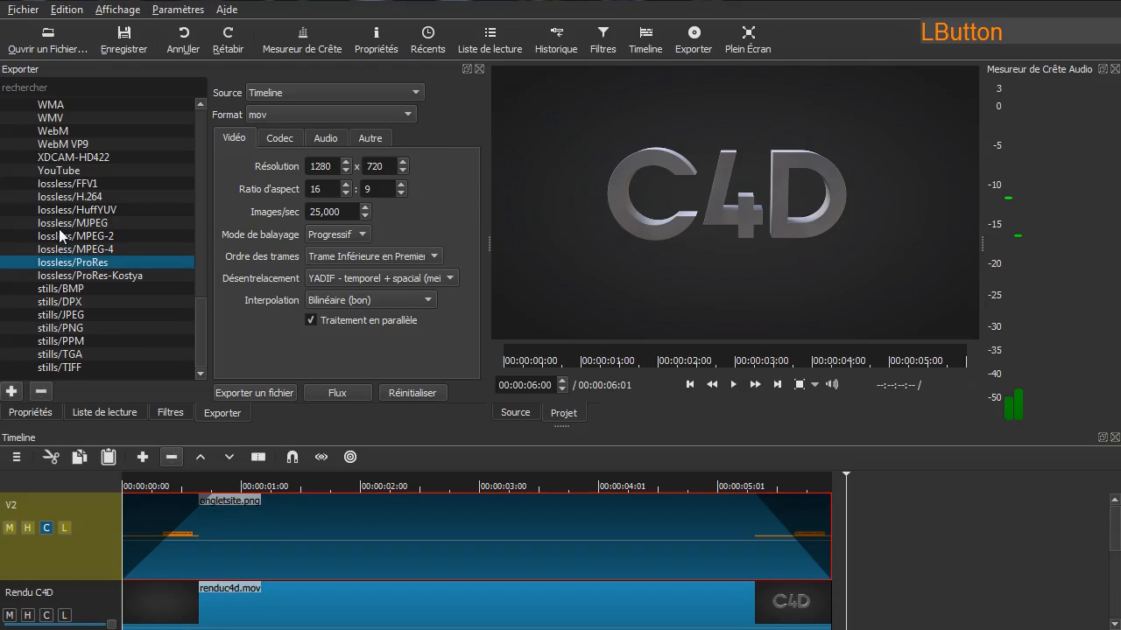
pyautogui.click(63, 224)
pyautogui.click(61, 211)
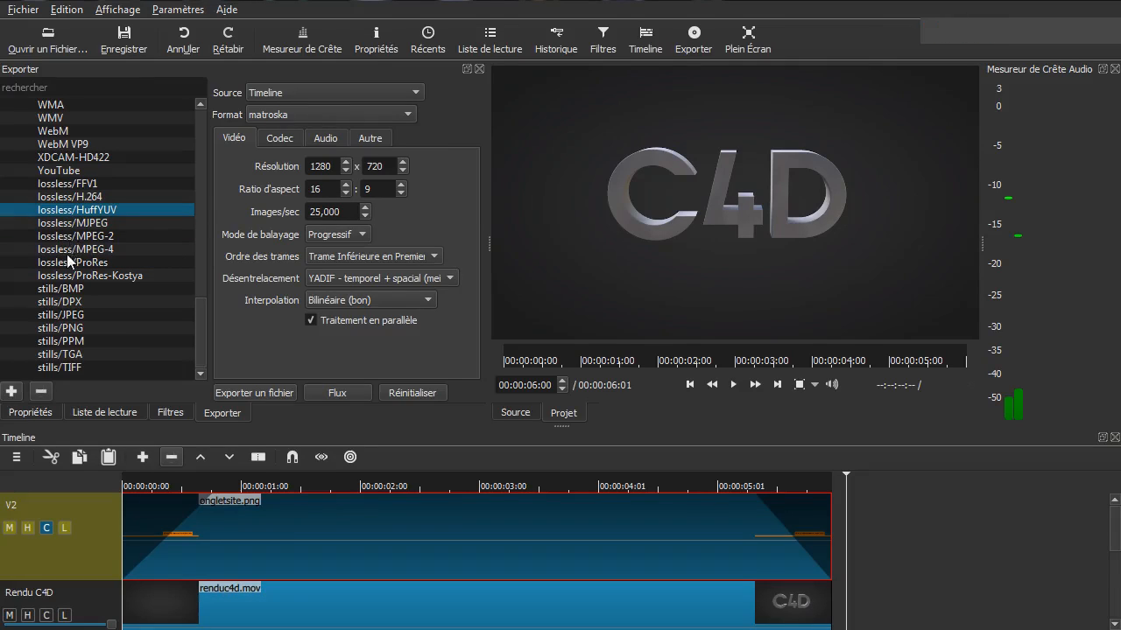
pyautogui.click(65, 198)
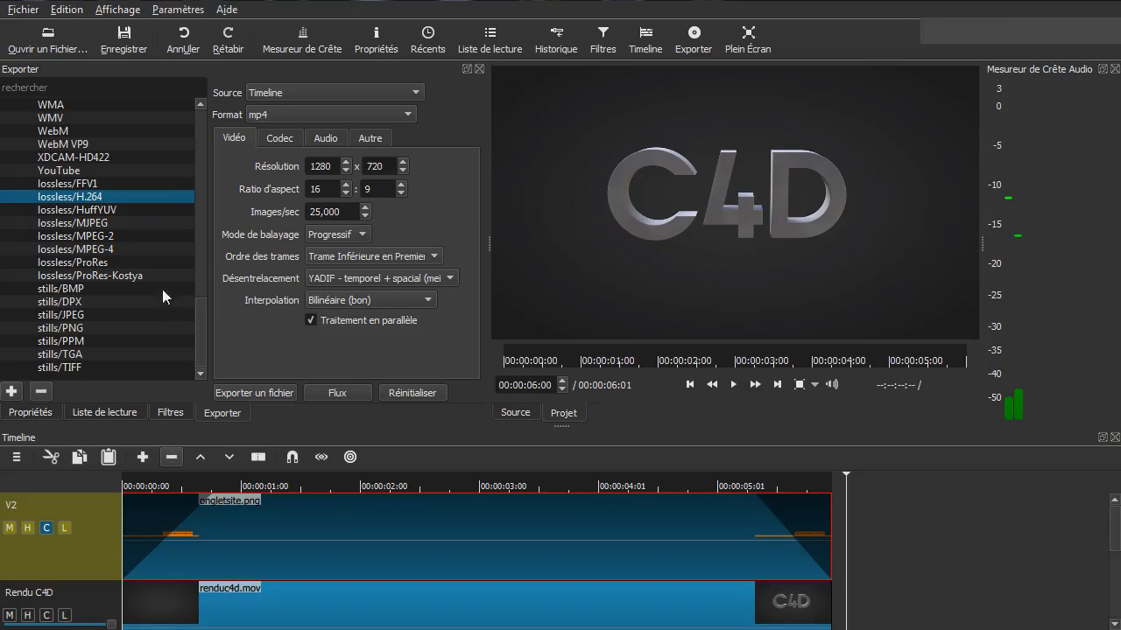
pyautogui.scroll(1, 111, 279)
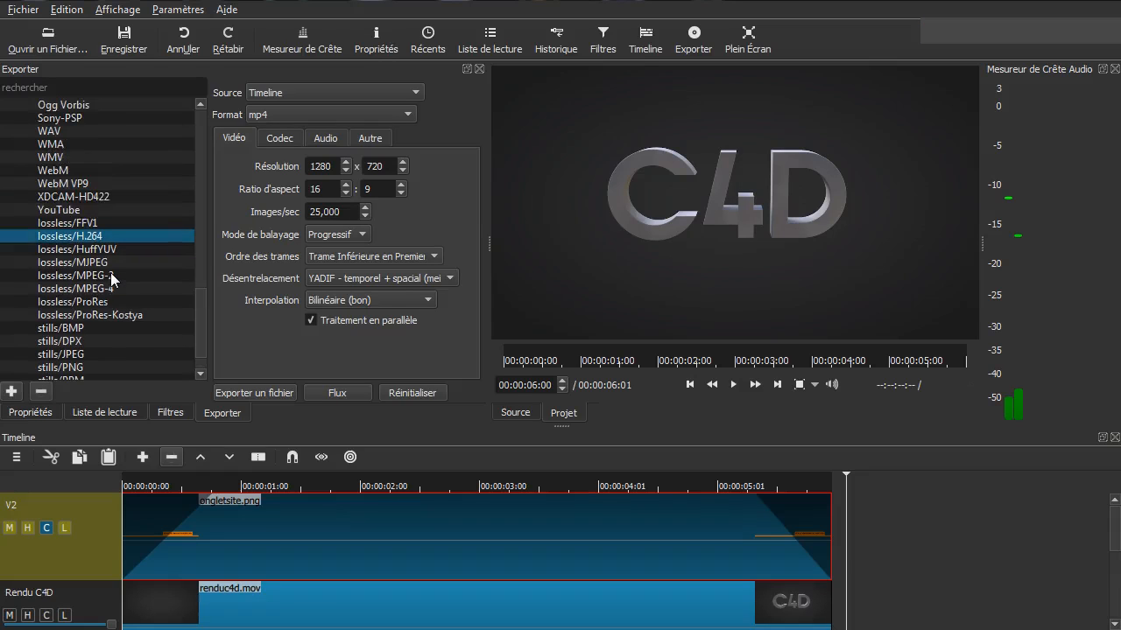
# - Compare the output formats of the WebM VP9, WebM, WMV, MPEG-4-ASP, Ogg Vorbis, MP3 and MJPEG export presets
pyautogui.click(74, 185)
pyautogui.click(72, 173)
pyautogui.scroll(1, 133, 216)
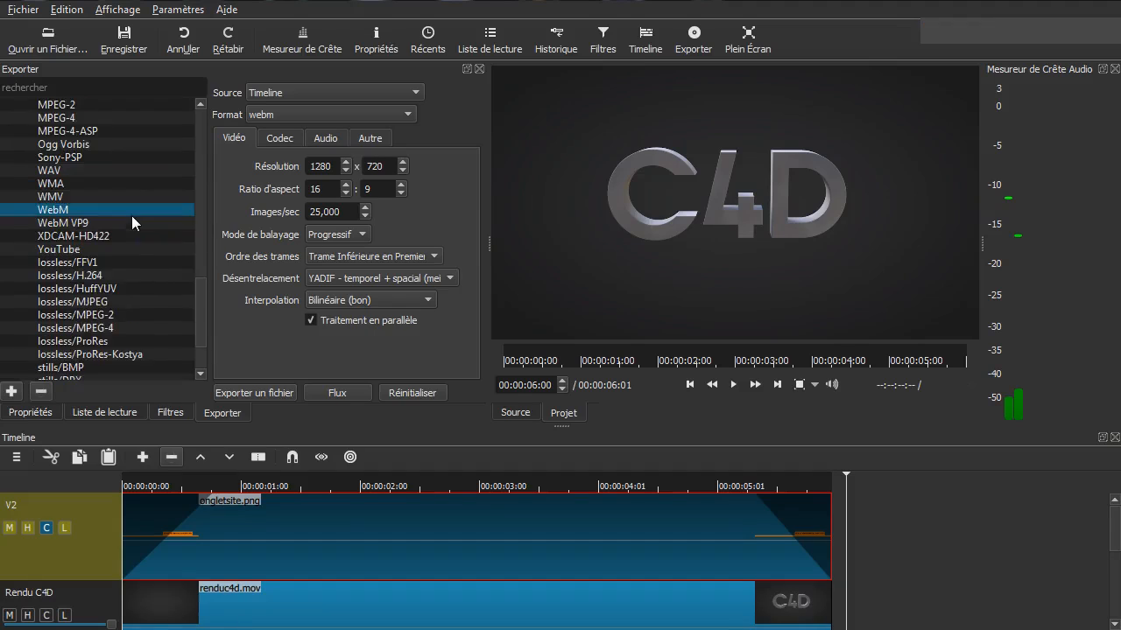
pyautogui.click(60, 196)
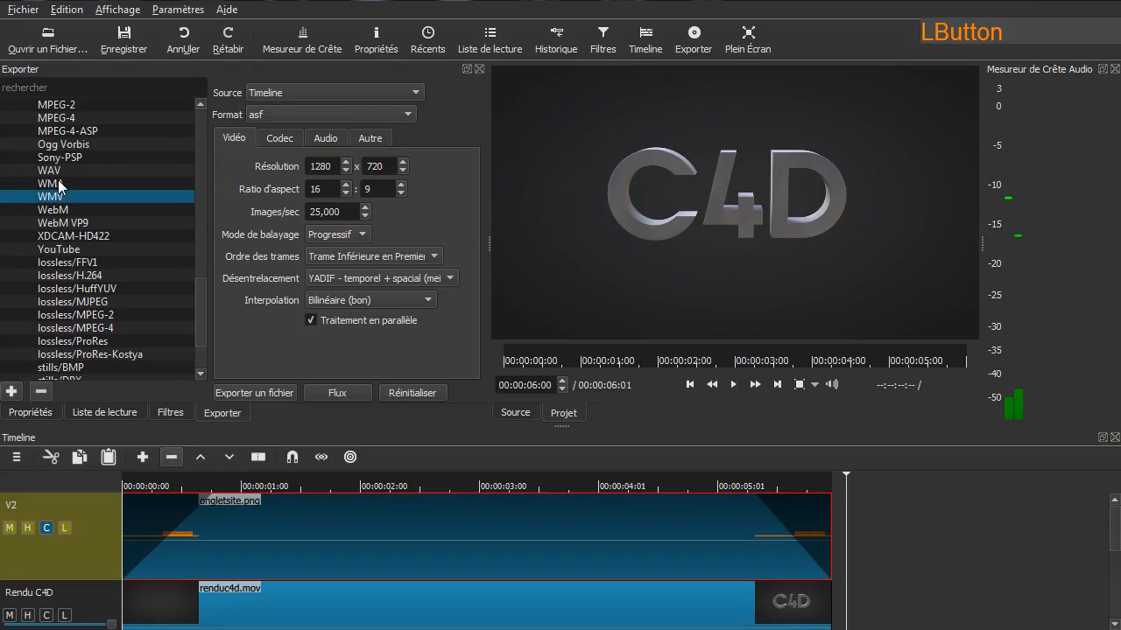
pyautogui.scroll(1, 62, 196)
pyautogui.click(75, 170)
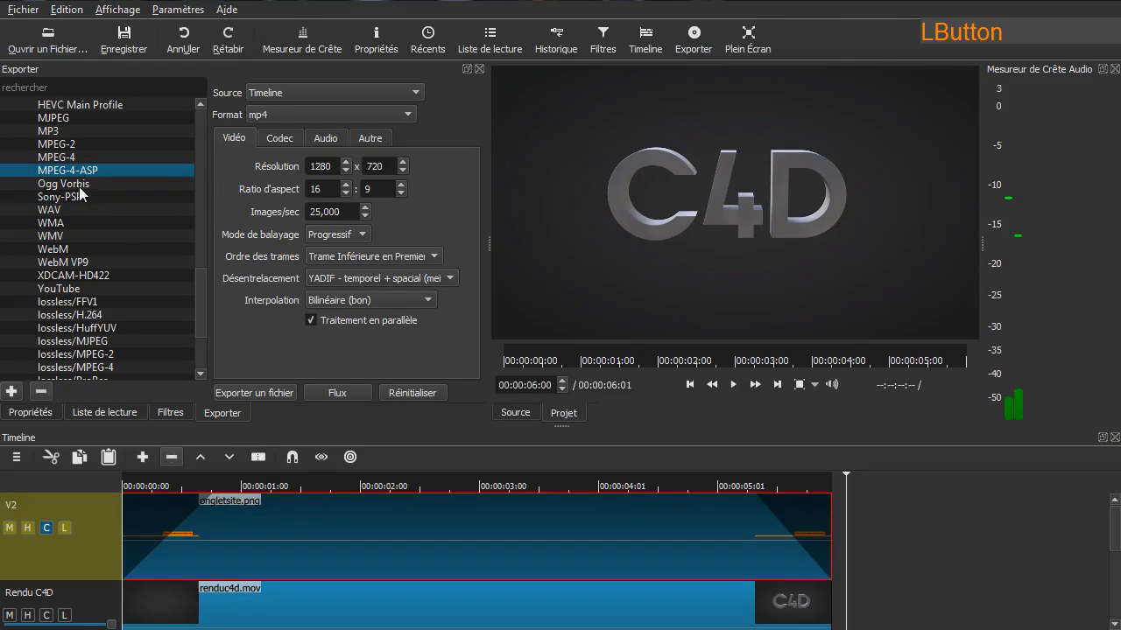
pyautogui.click(92, 184)
pyautogui.scroll(1, 149, 191)
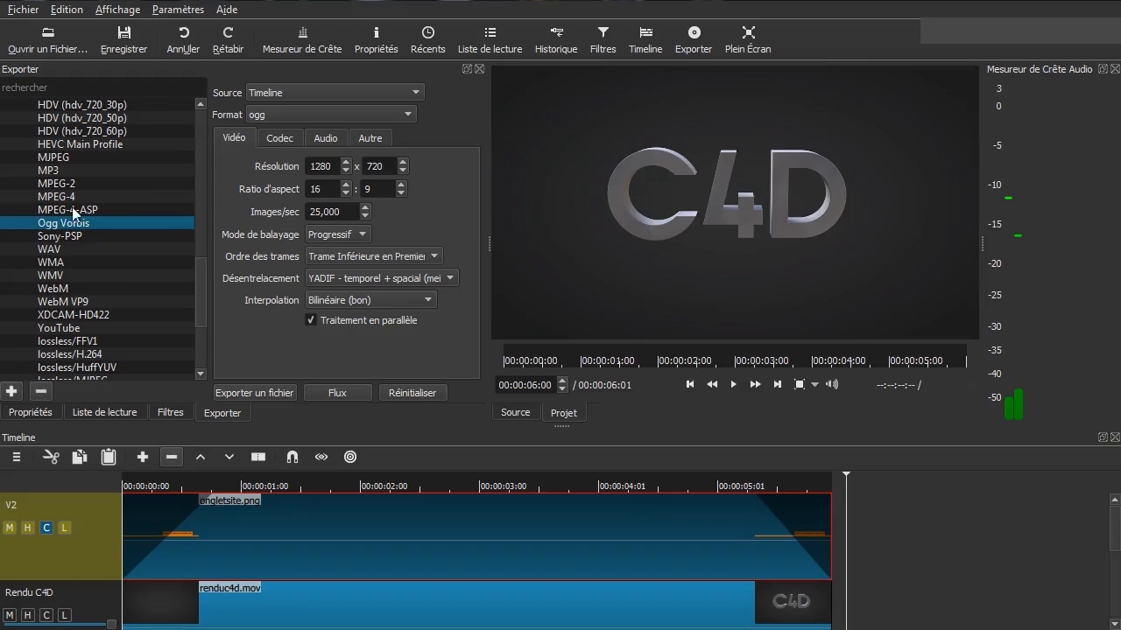
pyautogui.click(65, 172)
pyautogui.click(74, 158)
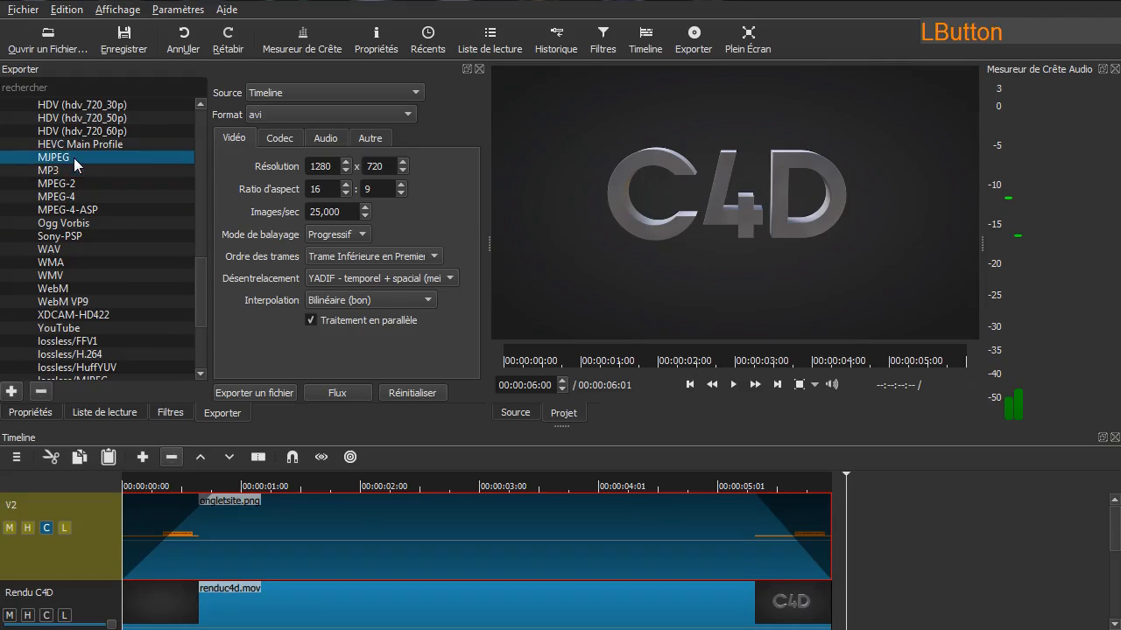
pyautogui.scroll(1, 74, 158)
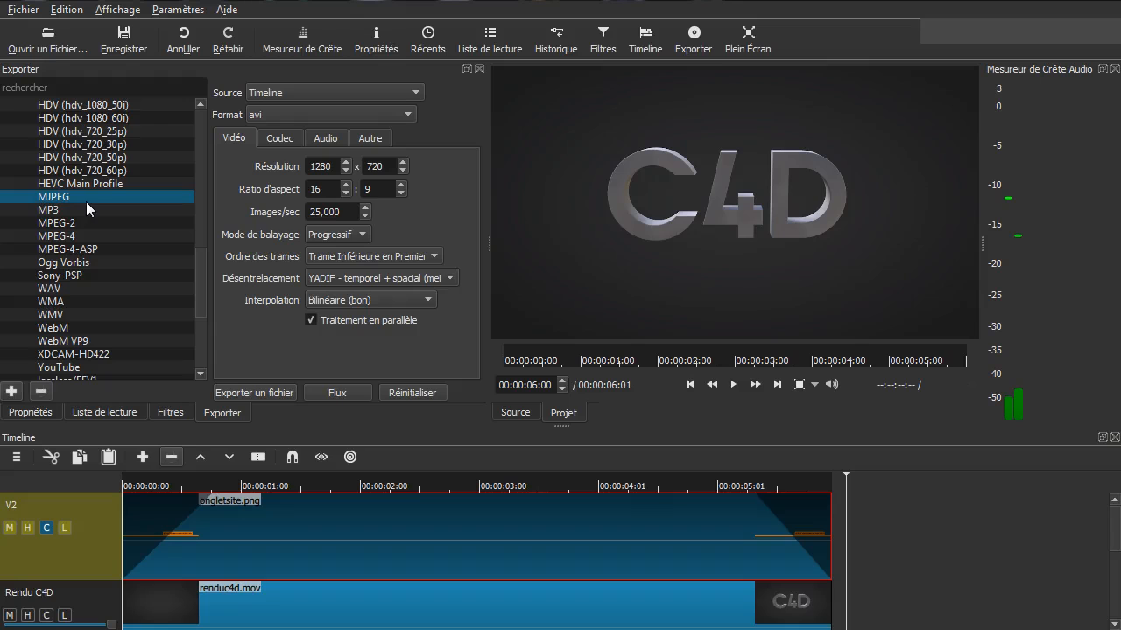
pyautogui.scroll(3, 110, 208)
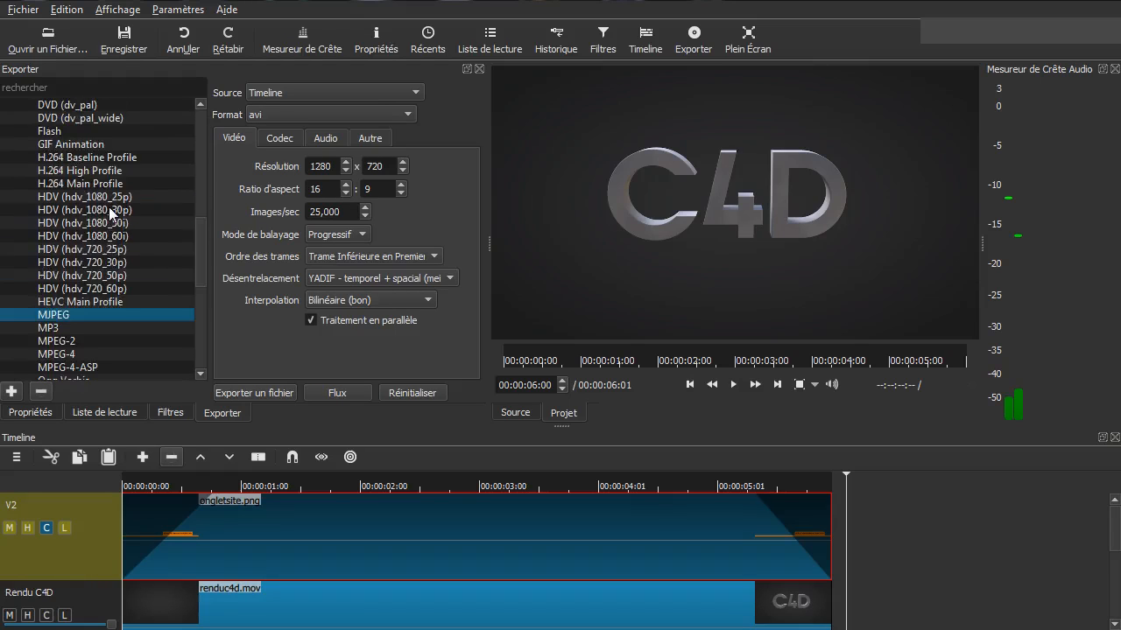
# - Check the GIF Animation preset's format and examine the codec, audio and additional settings of the H.264 Main Profile preset
pyautogui.click(92, 146)
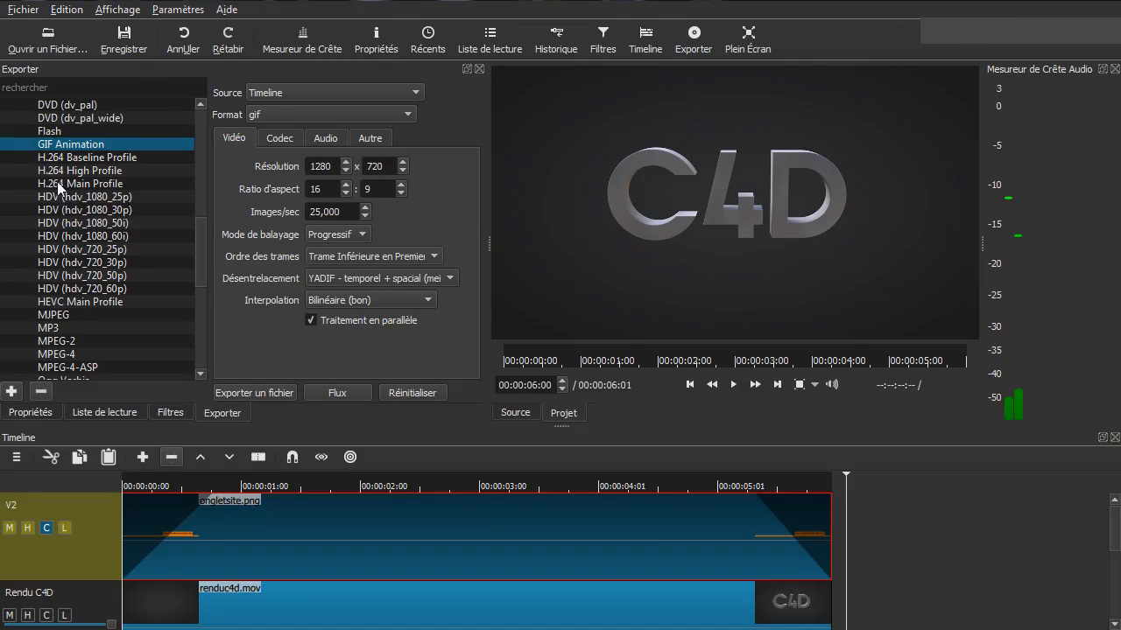
pyautogui.click(80, 187)
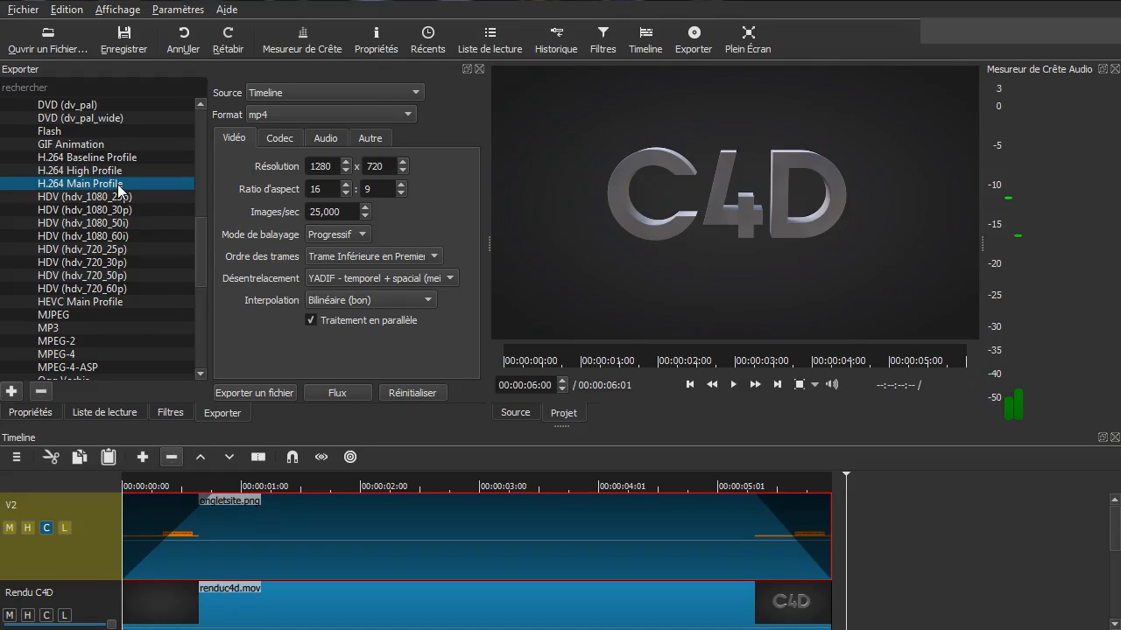
pyautogui.click(120, 187)
pyautogui.click(273, 140)
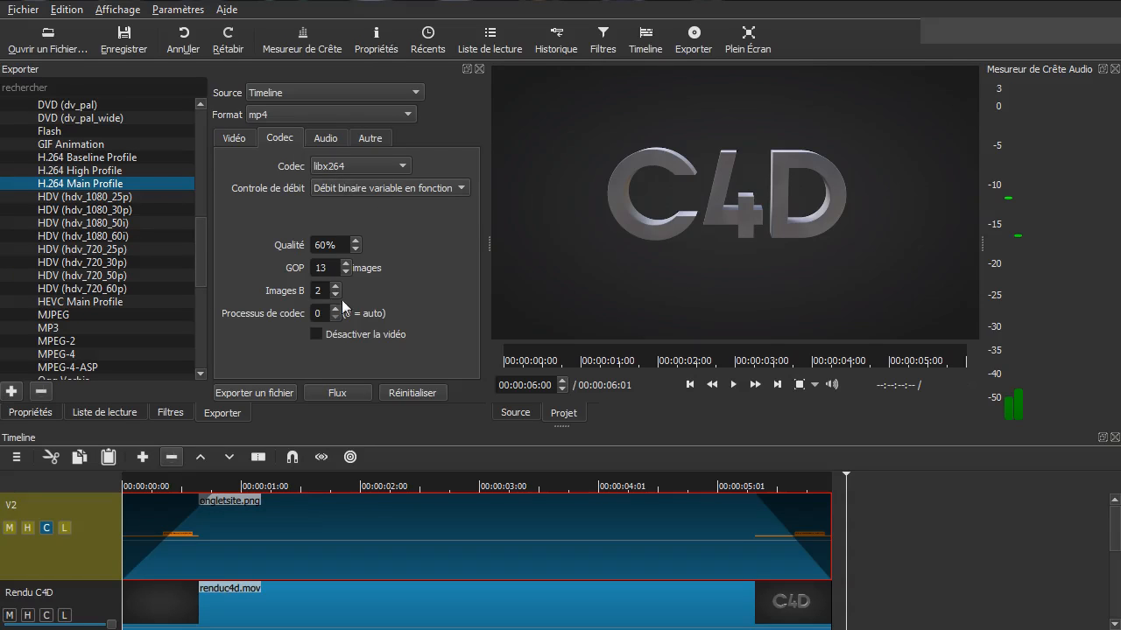
pyautogui.click(330, 138)
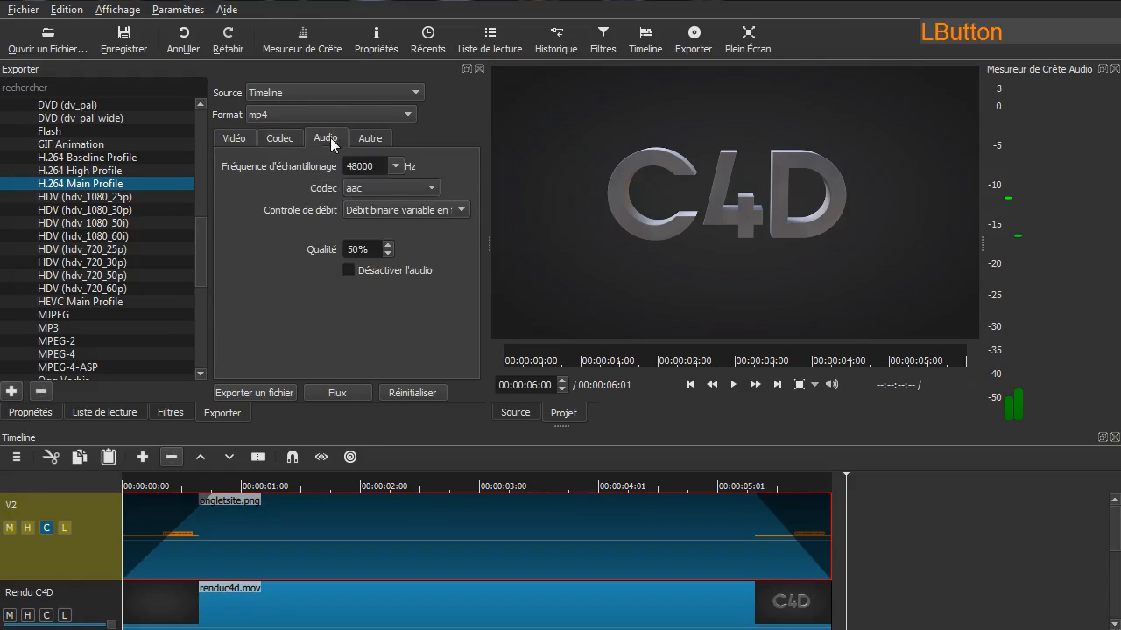
pyautogui.click(372, 138)
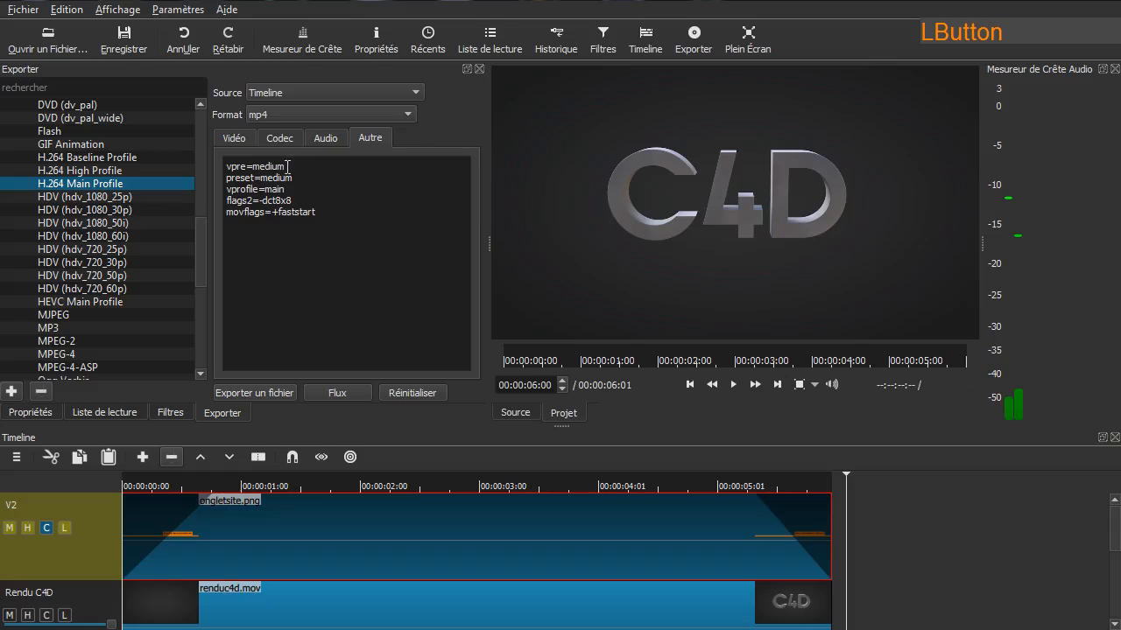
# - Examine the video, codec, audio and additional settings of the GIF Animation preset, and check the Flash preset's format
pyautogui.click(91, 146)
pyautogui.click(238, 140)
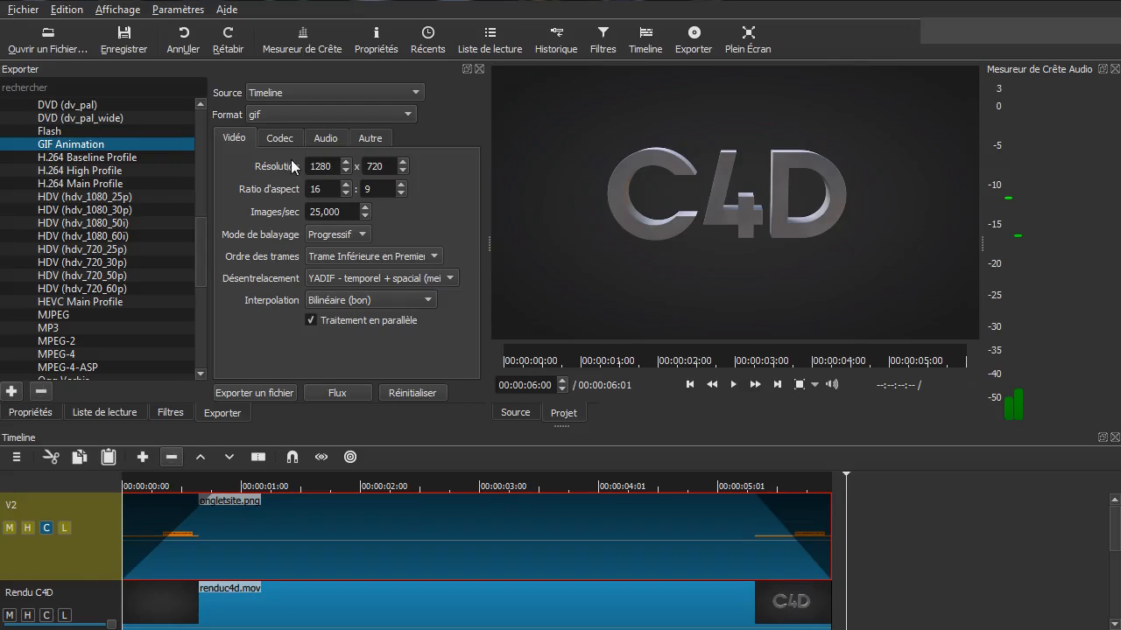
pyautogui.click(282, 138)
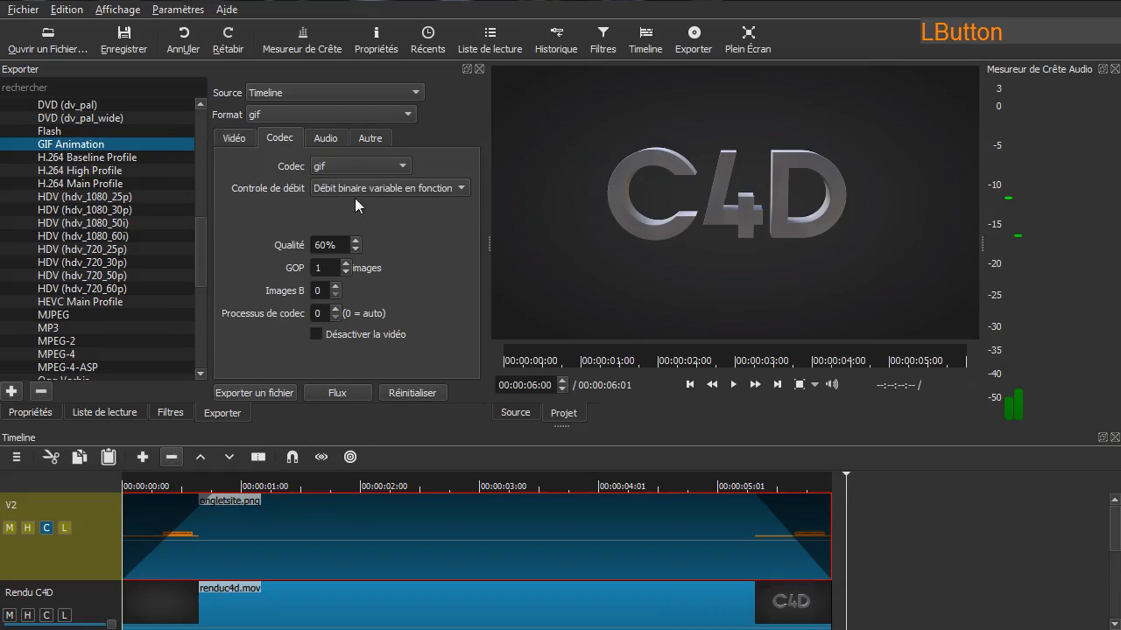
pyautogui.click(325, 138)
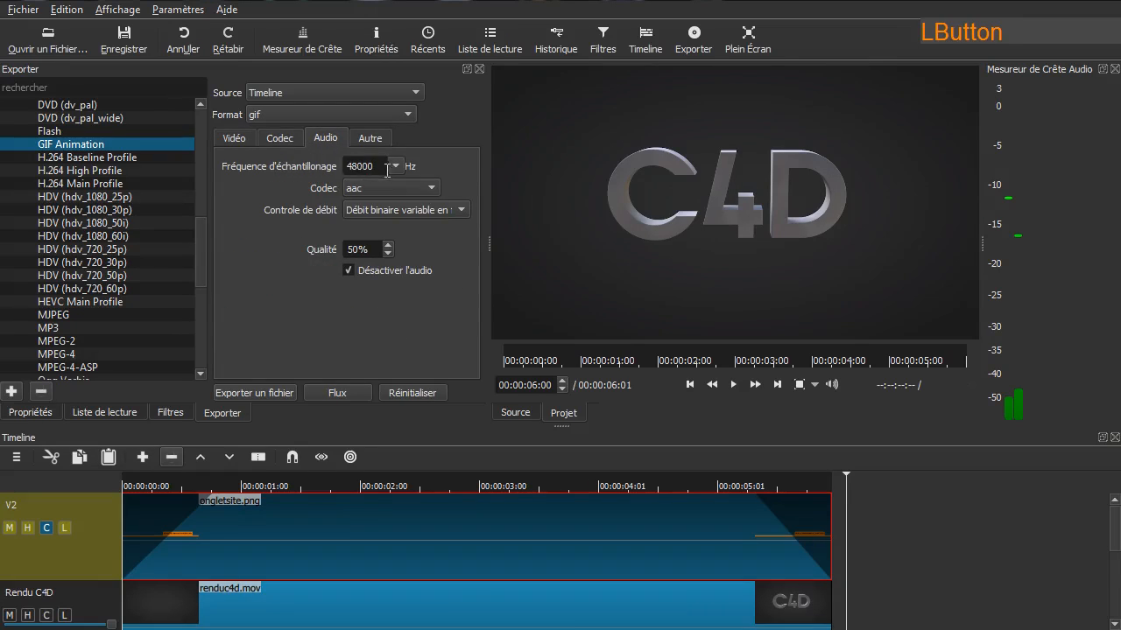
pyautogui.click(369, 139)
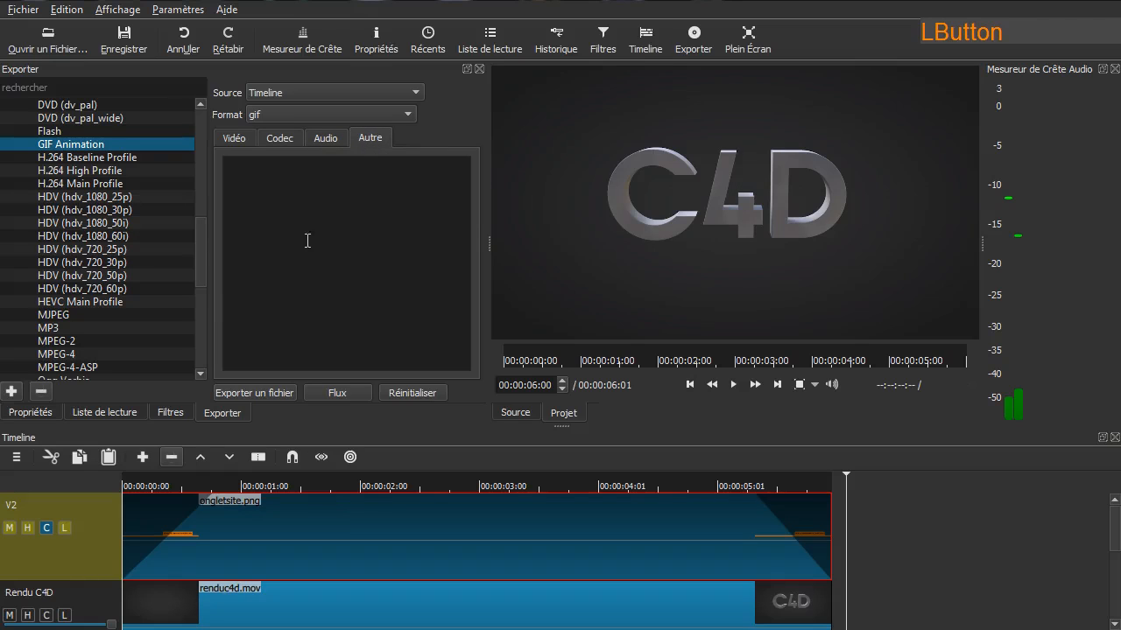
pyautogui.click(227, 139)
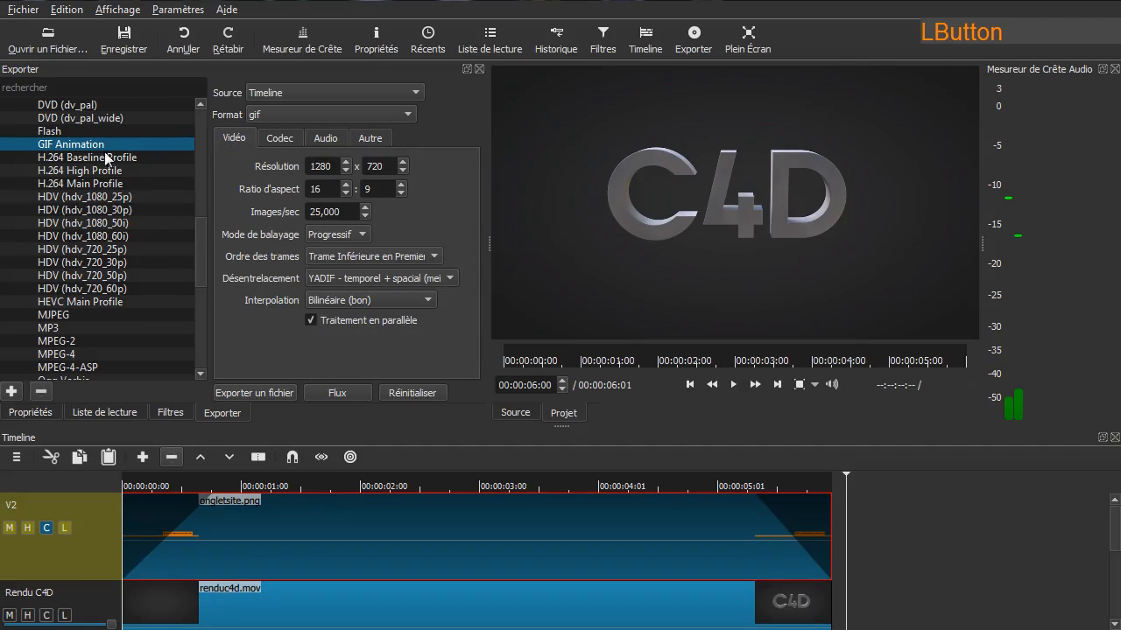
pyautogui.click(63, 131)
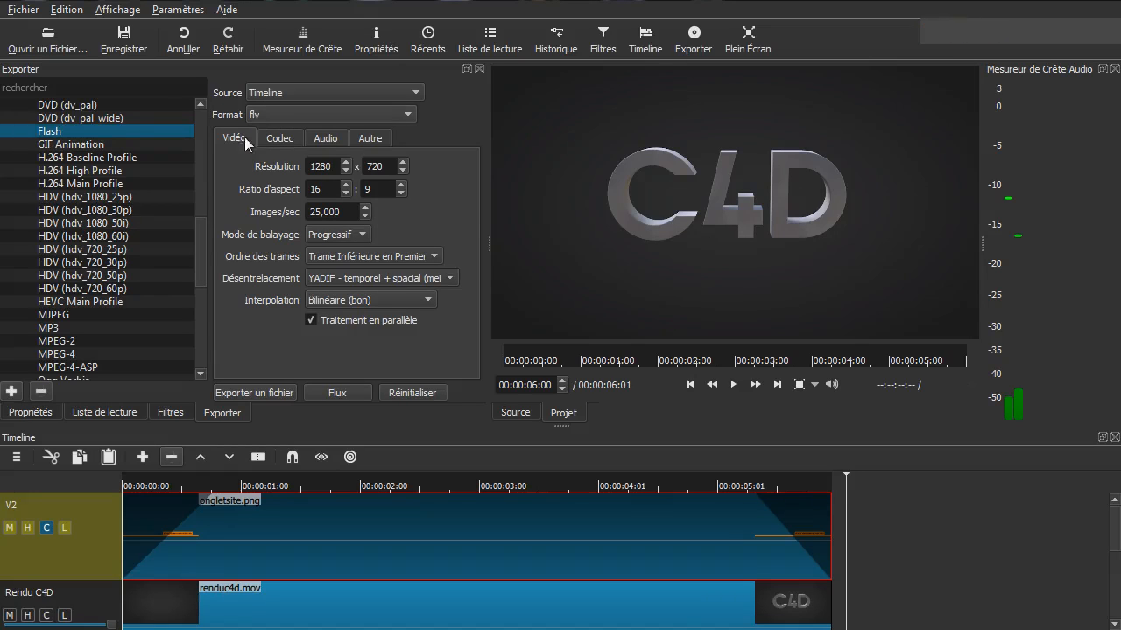
# - Select the custom Tutoriel Youtube export preset and display its codec settings
pyautogui.moveTo(199, 245); pyautogui.dragTo(196, 120)
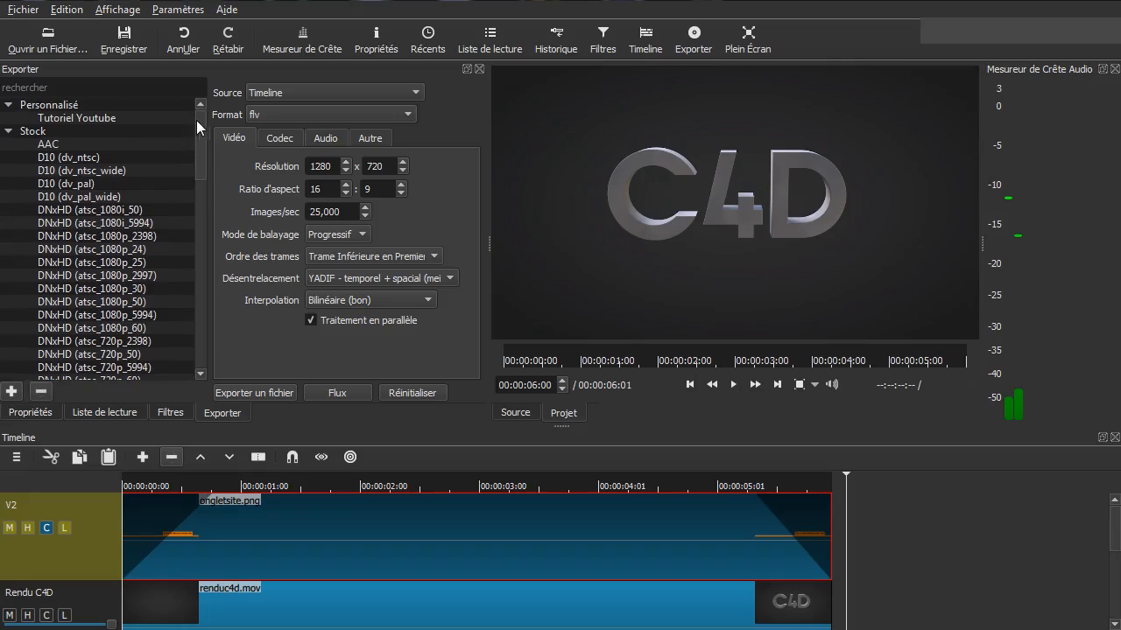
pyautogui.click(78, 119)
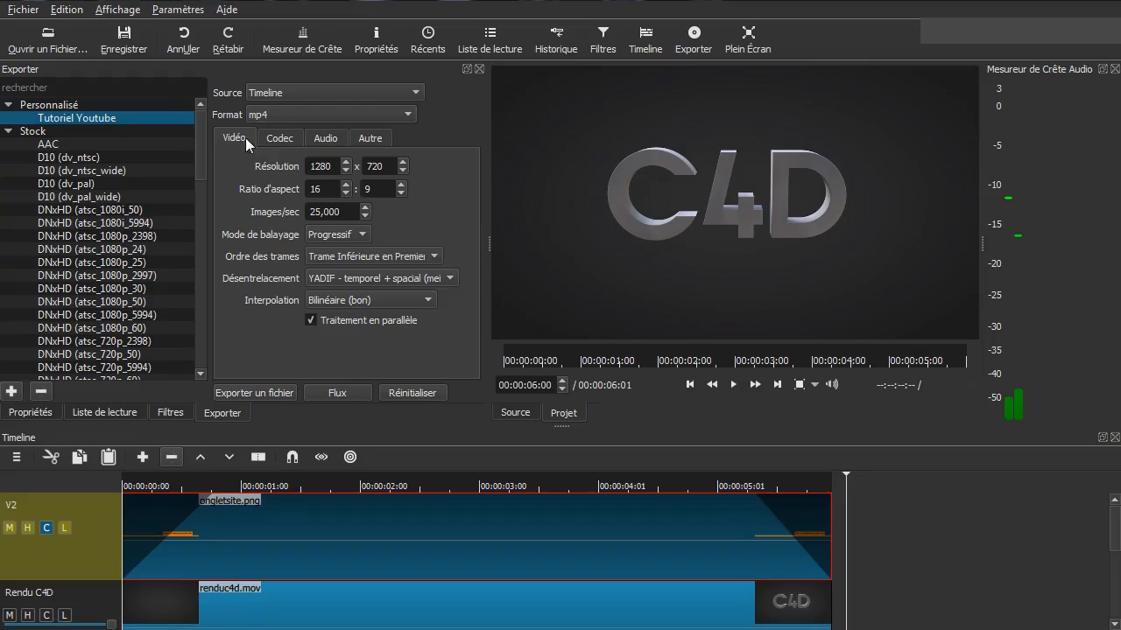
pyautogui.click(281, 139)
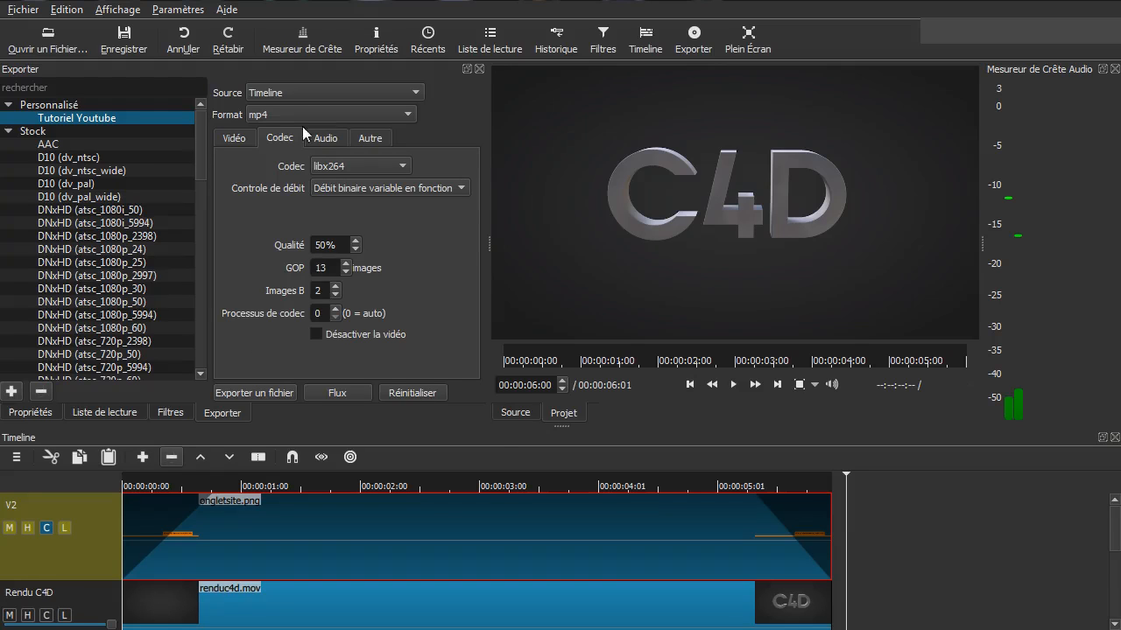
# - Examine the audio, additional and video settings of the Tutoriel Youtube preset and keep Timeline as the export source
pyautogui.click(323, 140)
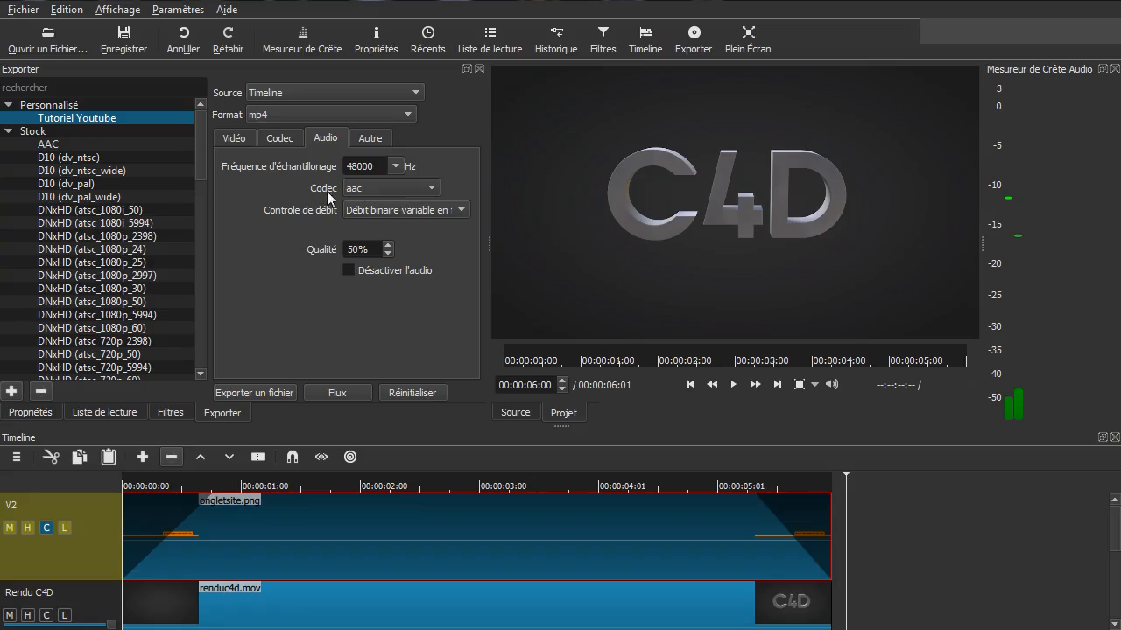
pyautogui.click(372, 137)
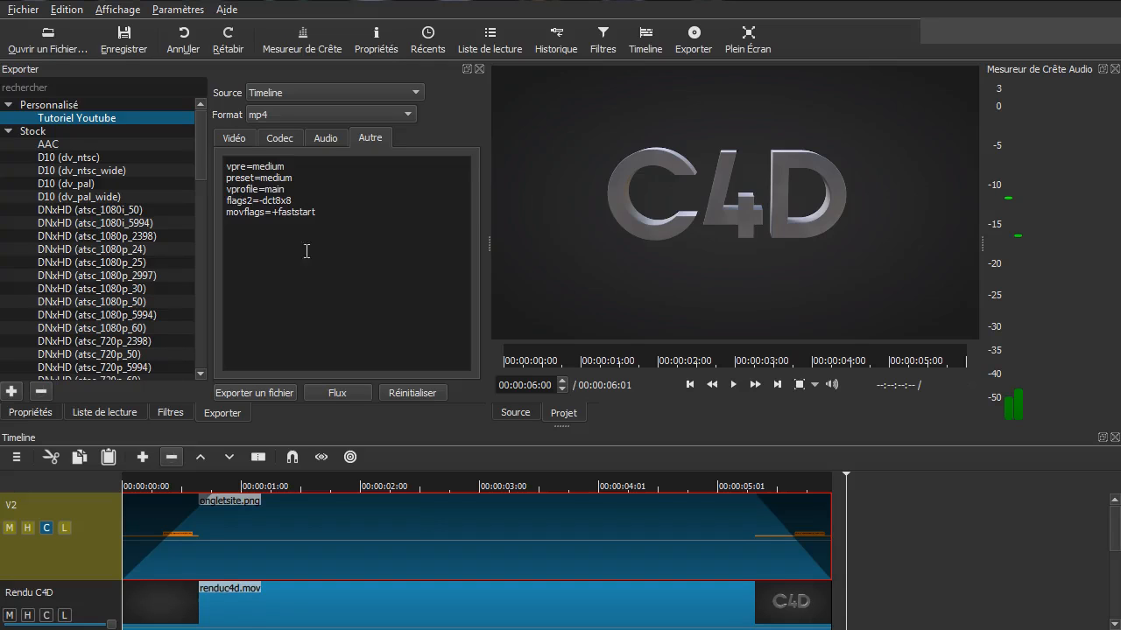
pyautogui.click(237, 139)
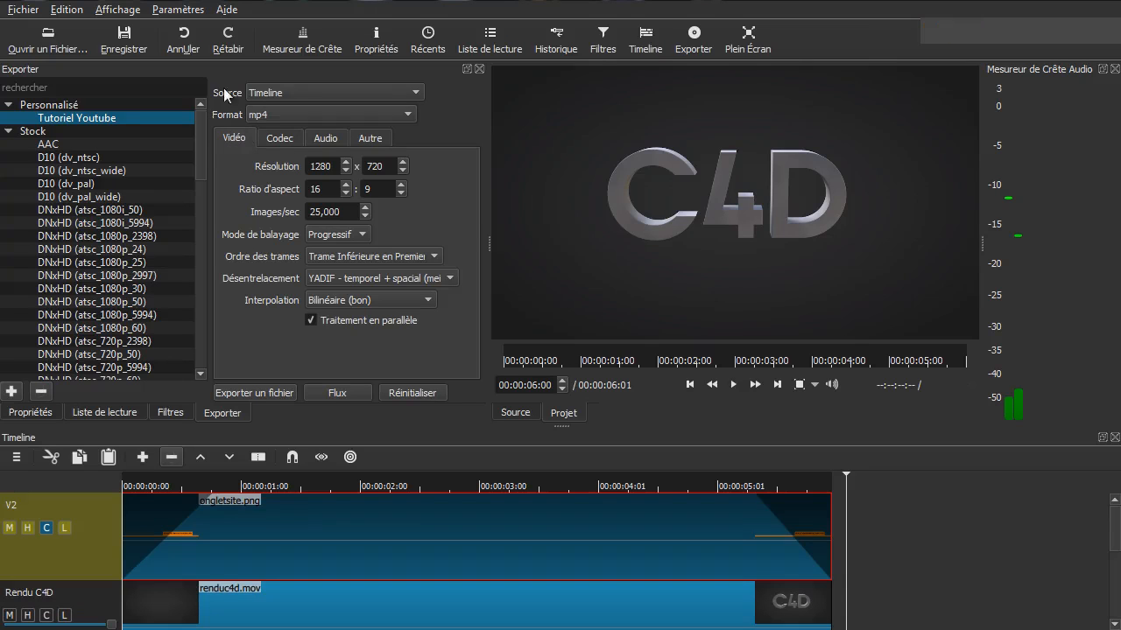
pyautogui.click(285, 93)
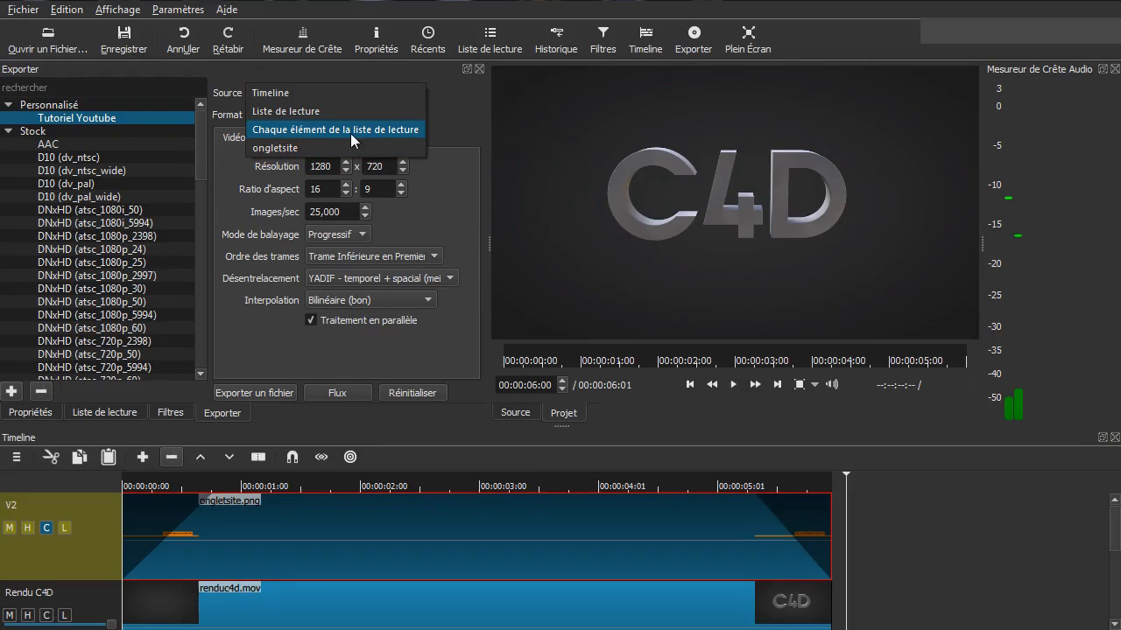
pyautogui.click(364, 93)
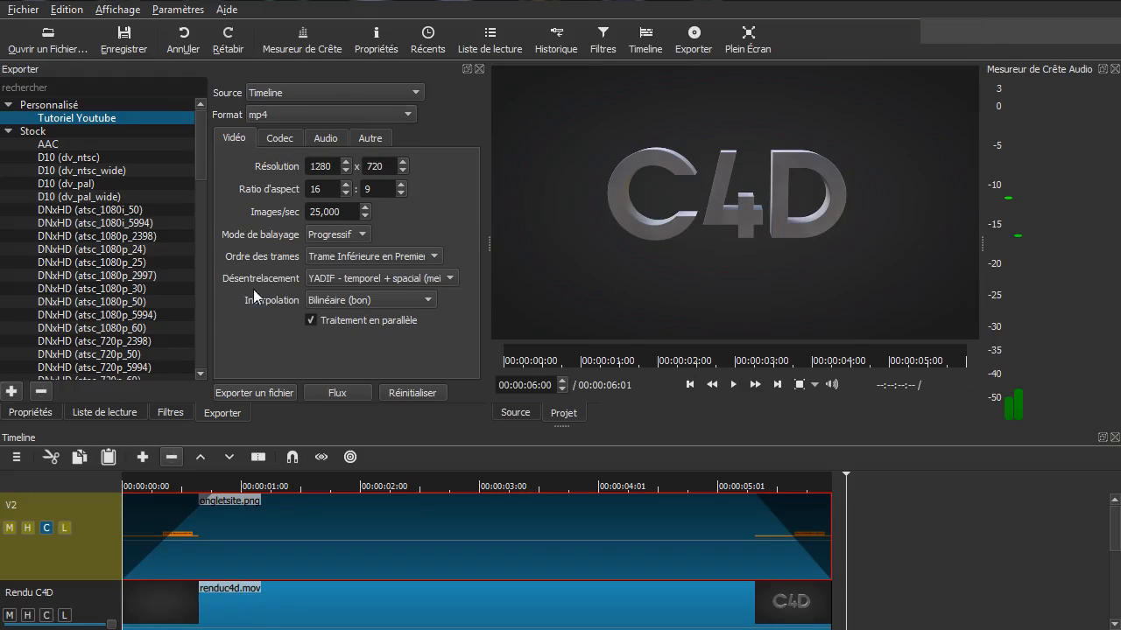
pyautogui.click(253, 394)
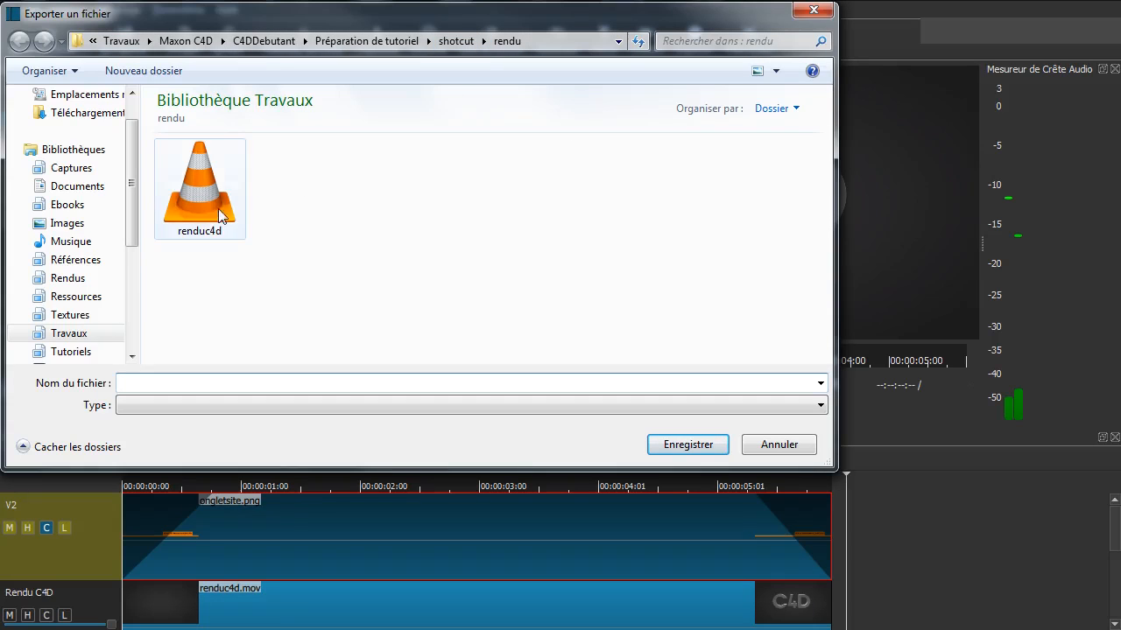
pyautogui.click(324, 382)
pyautogui.write('re')
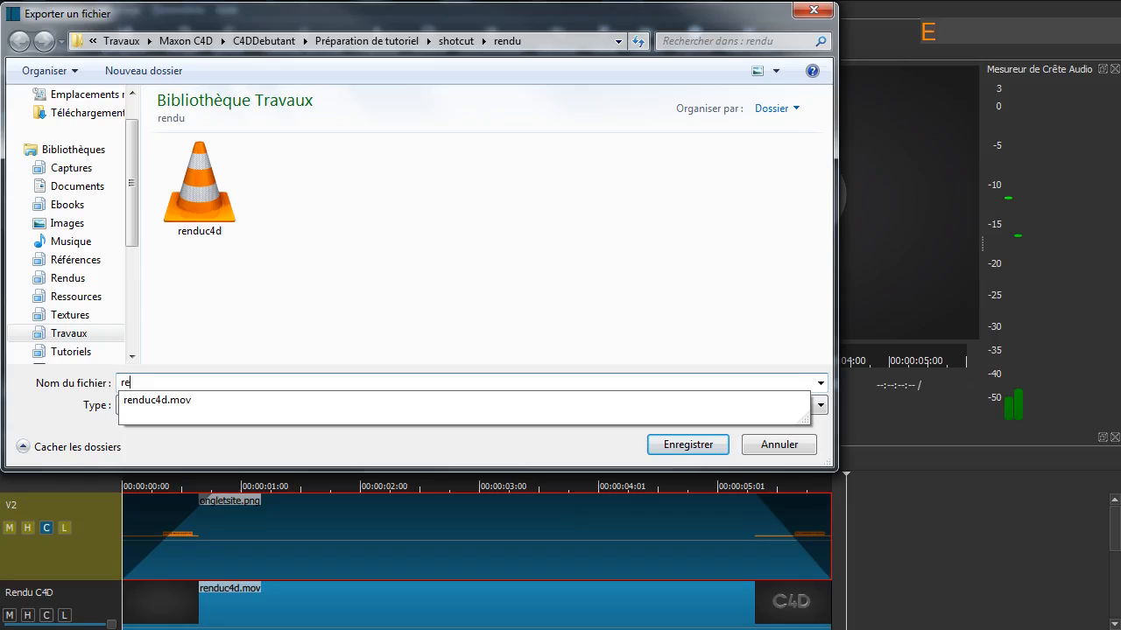
pyautogui.write('ndush')
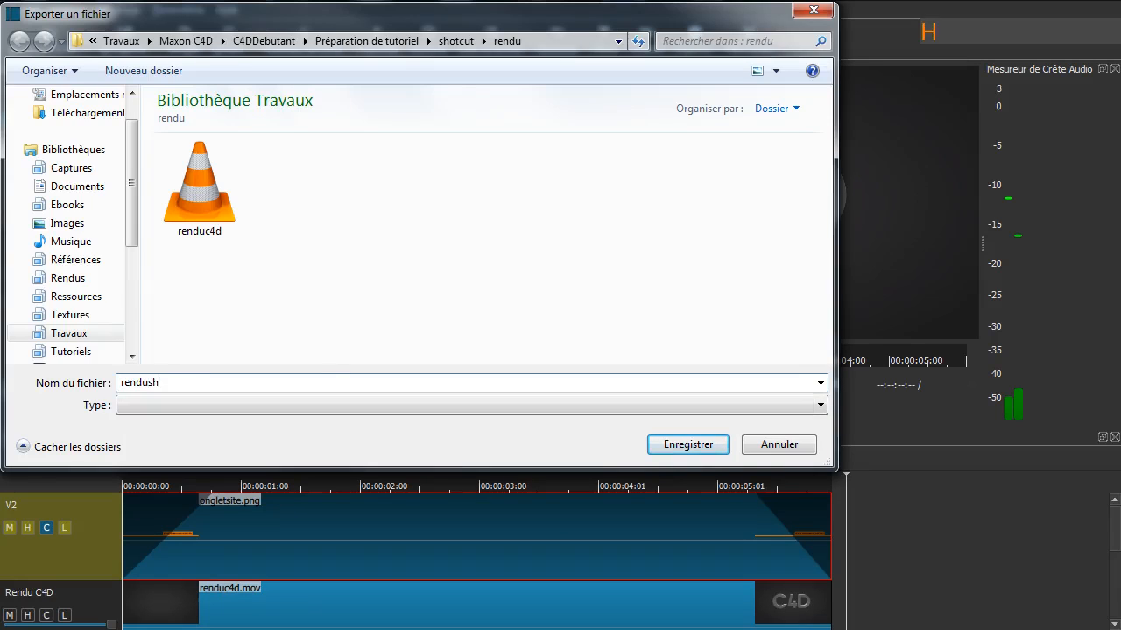
pyautogui.write('otcut.mp4')
pyautogui.click(776, 445)
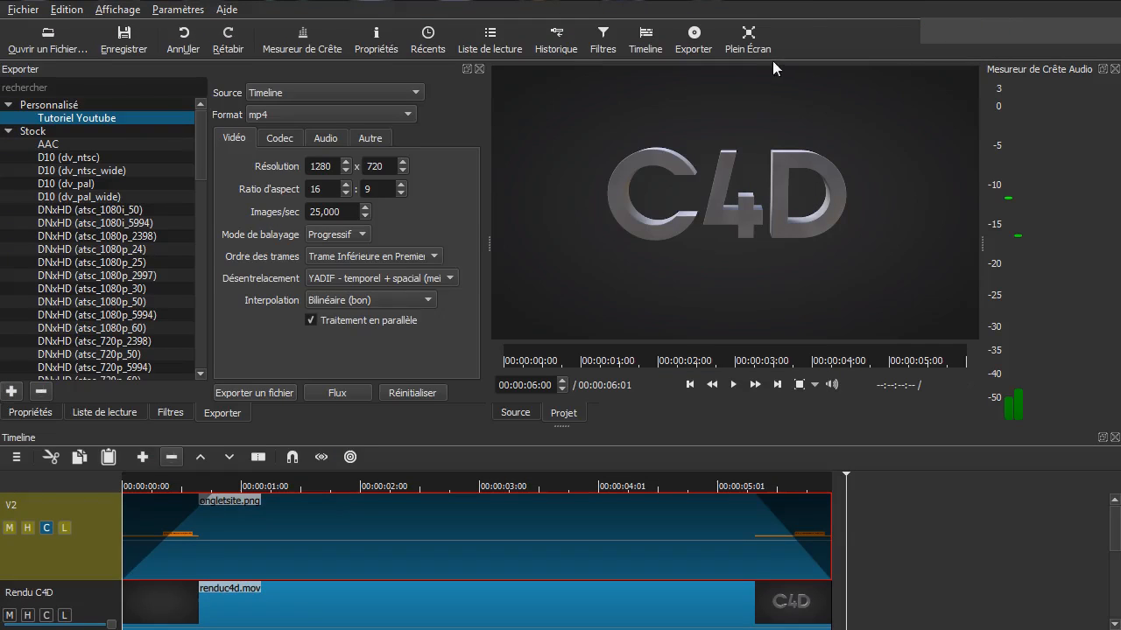
# - Show the Tâches (jobs) panel and widen it beside the audio peak meter
pyautogui.click(126, 12)
pyautogui.click(149, 272)
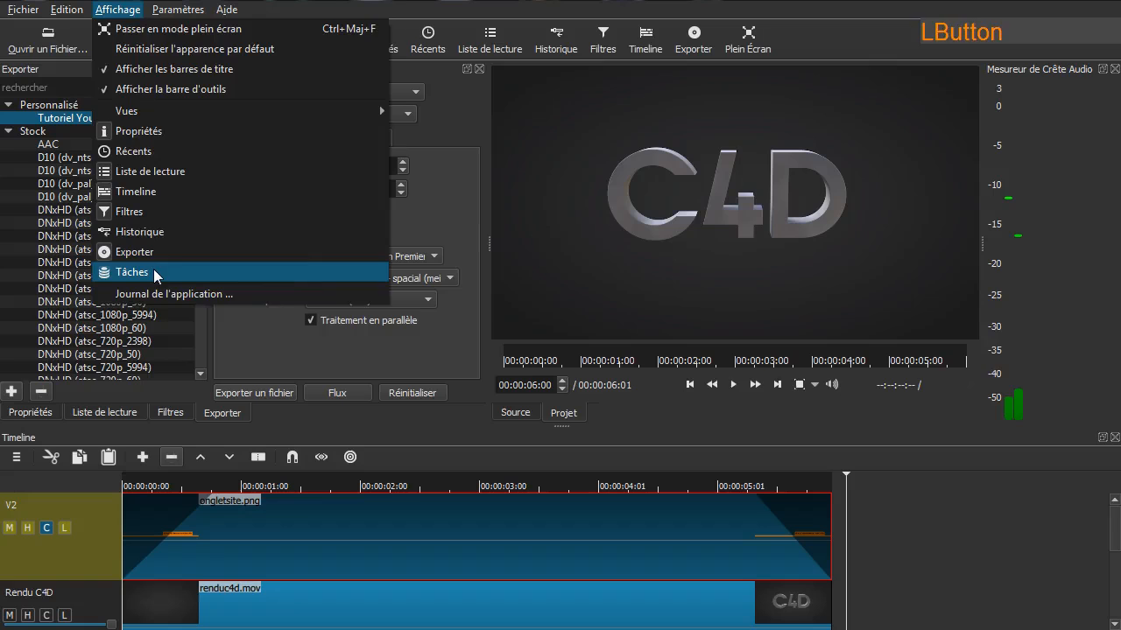
pyautogui.moveTo(1019, 250); pyautogui.dragTo(781, 256)
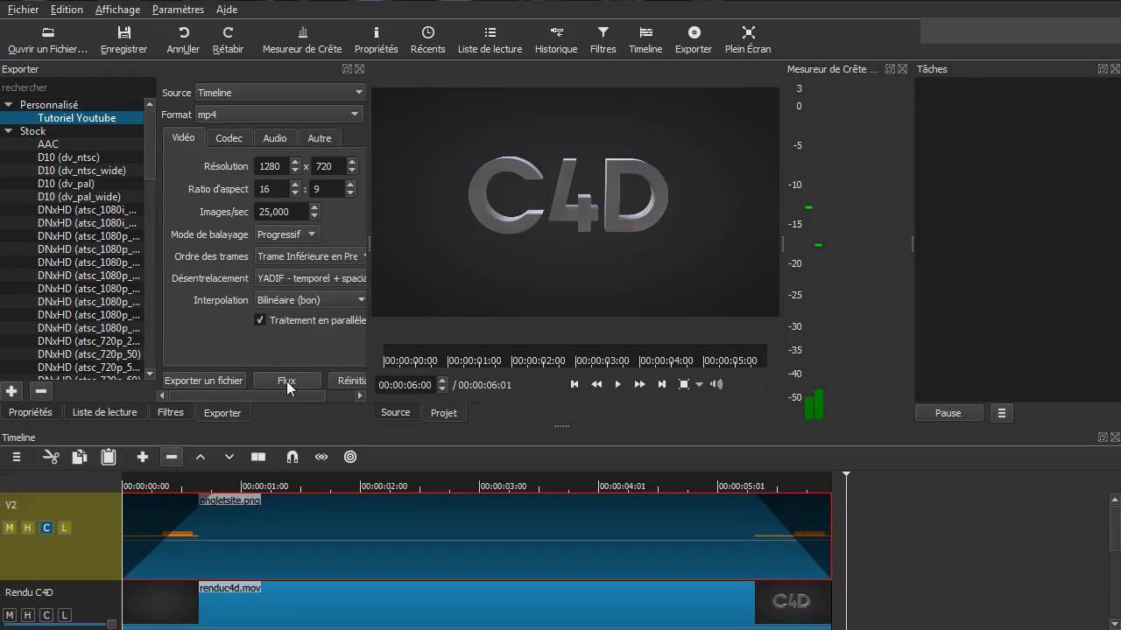
# - Export the timeline to the rendu folder as rendushotcut.mp4
pyautogui.click(188, 385)
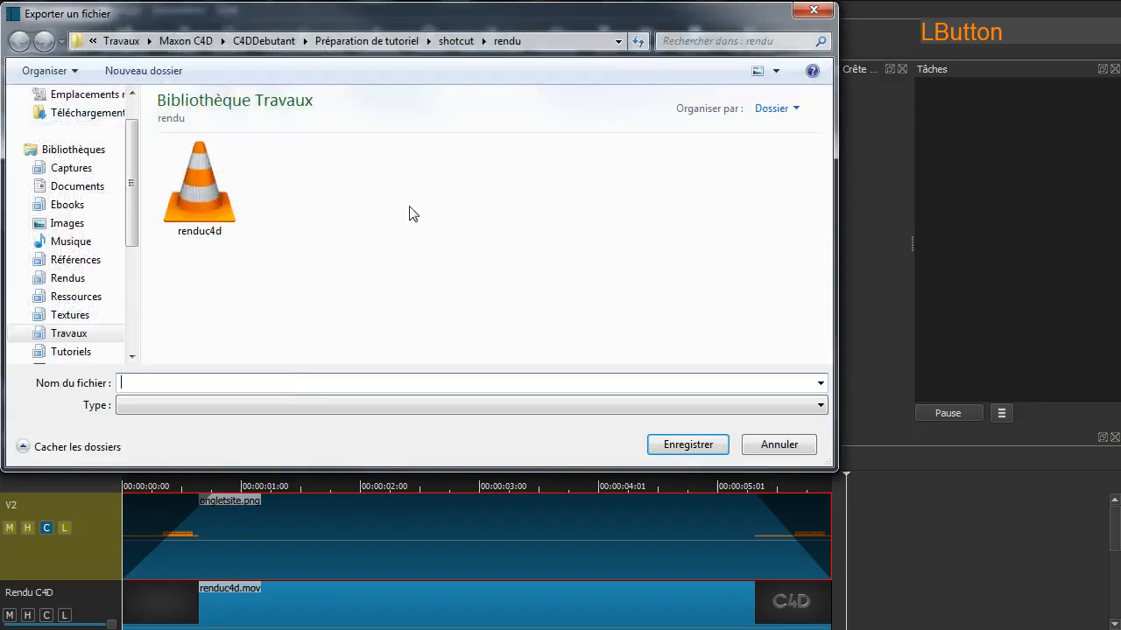
pyautogui.click(299, 385)
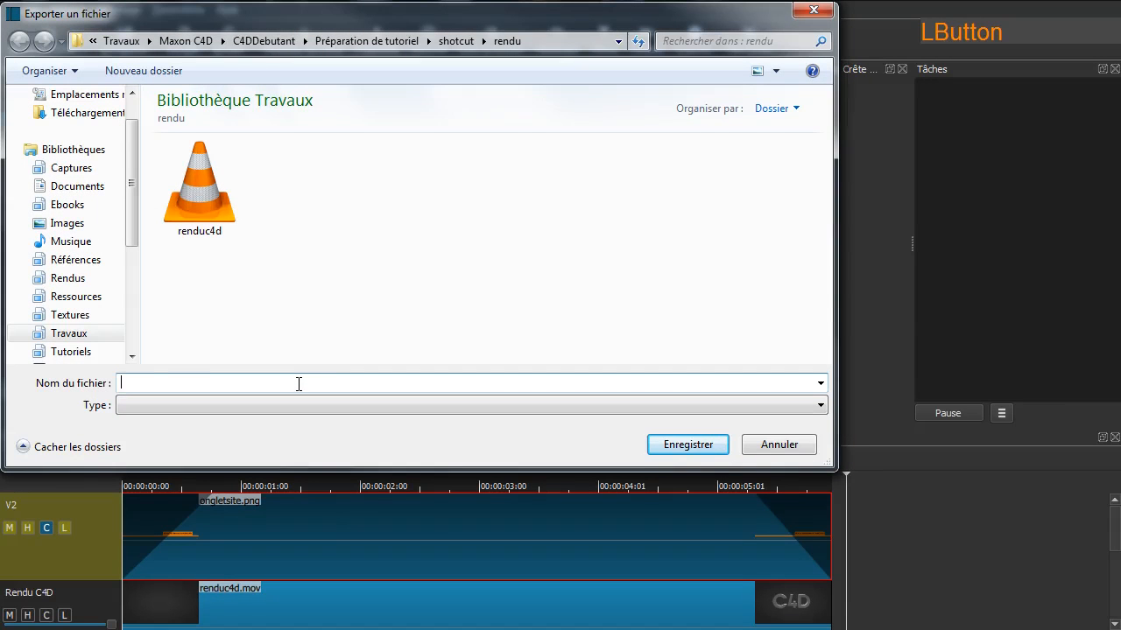
pyautogui.write('rendush')
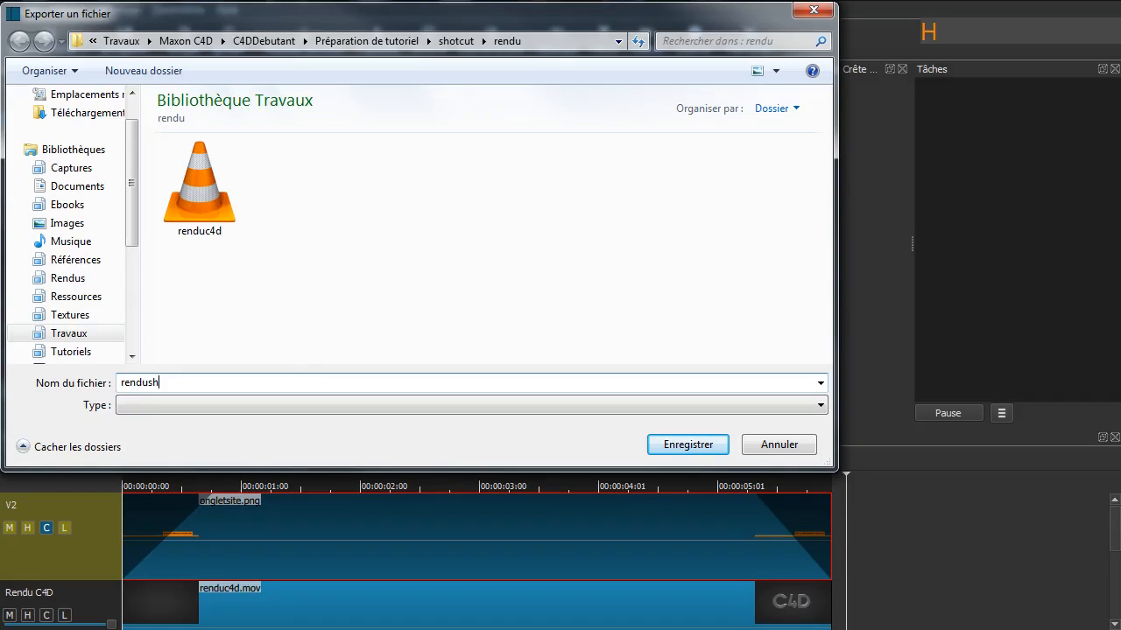
pyautogui.write('otcut.mp4')
pyautogui.click(688, 445)
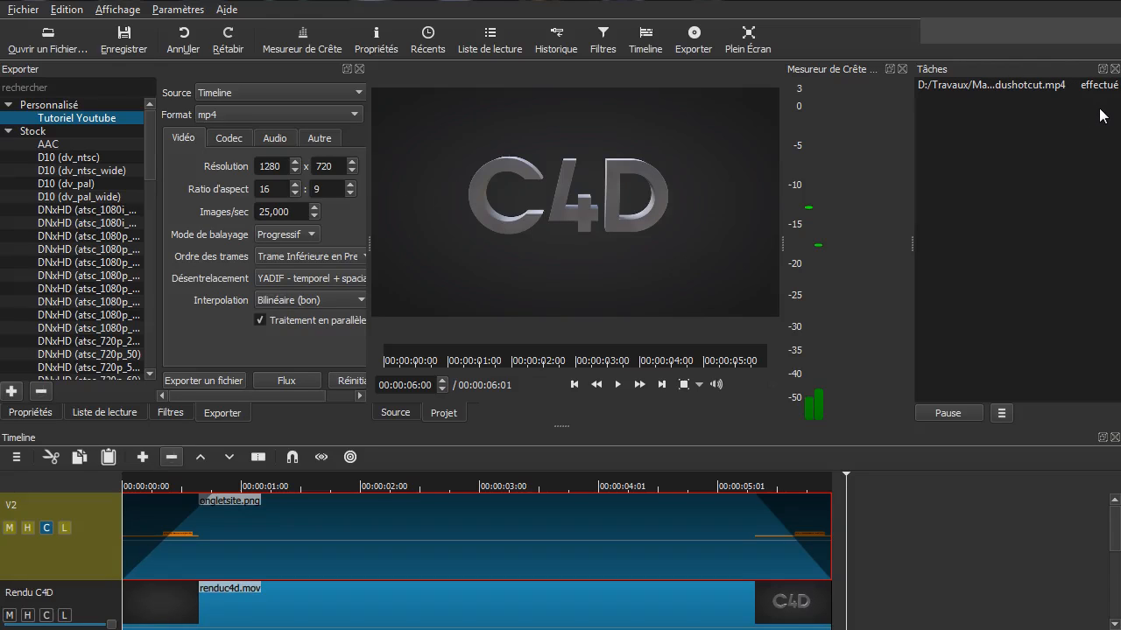
# - Set the video codec quality of the export to 70%
pyautogui.click(227, 139)
pyautogui.moveTo(303, 247); pyautogui.dragTo(197, 244)
pyautogui.write('70')
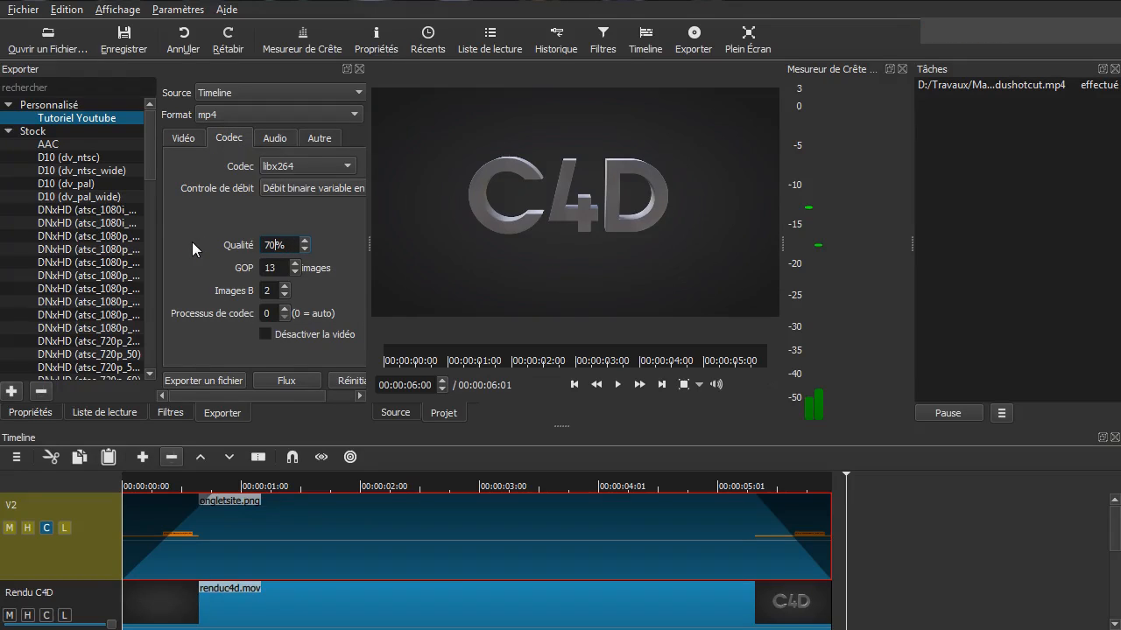
# - Export the timeline again to the rendu folder as rendushotcut70.mp4
pyautogui.click(192, 241)
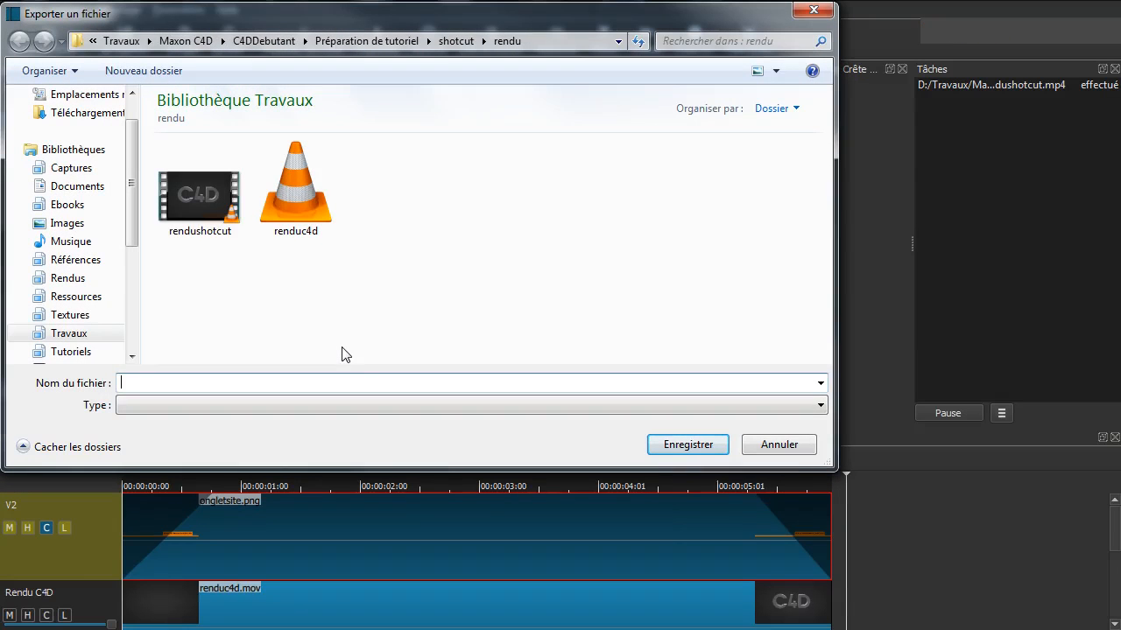
pyautogui.click(219, 221)
pyautogui.click(289, 383)
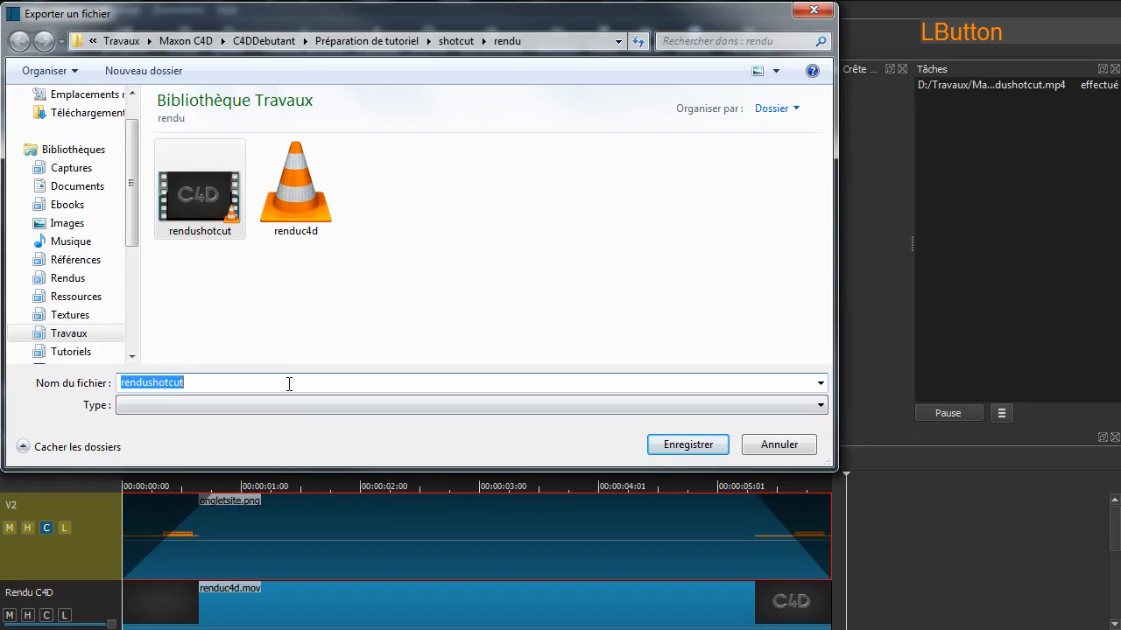
pyautogui.press('Right')
pyautogui.write('70.')
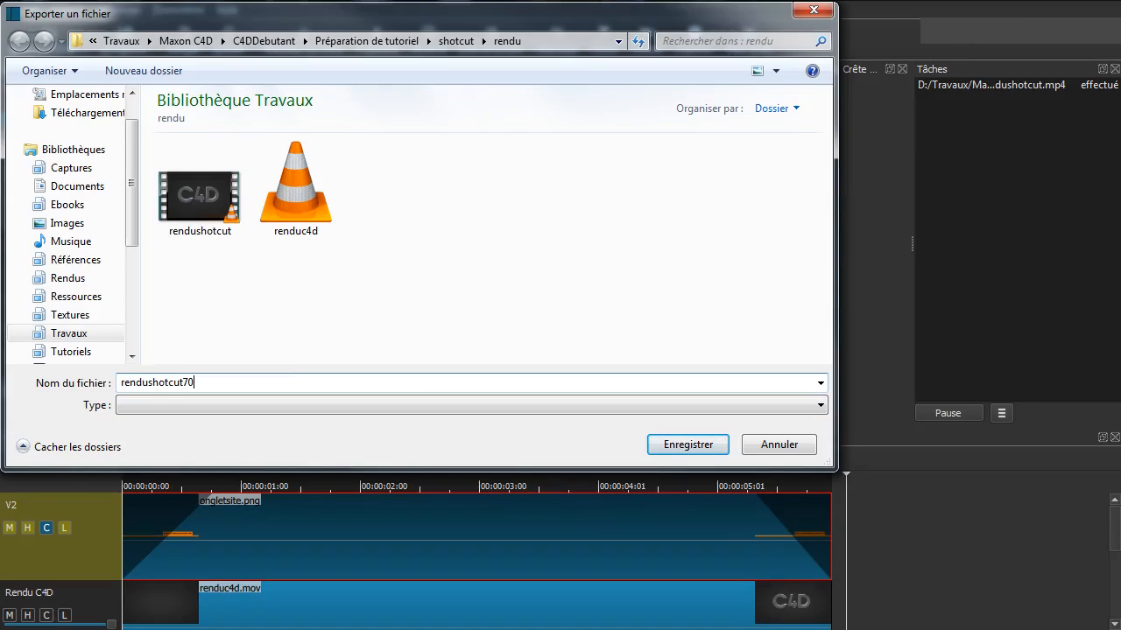
pyautogui.write('mp4')
pyautogui.click(658, 436)
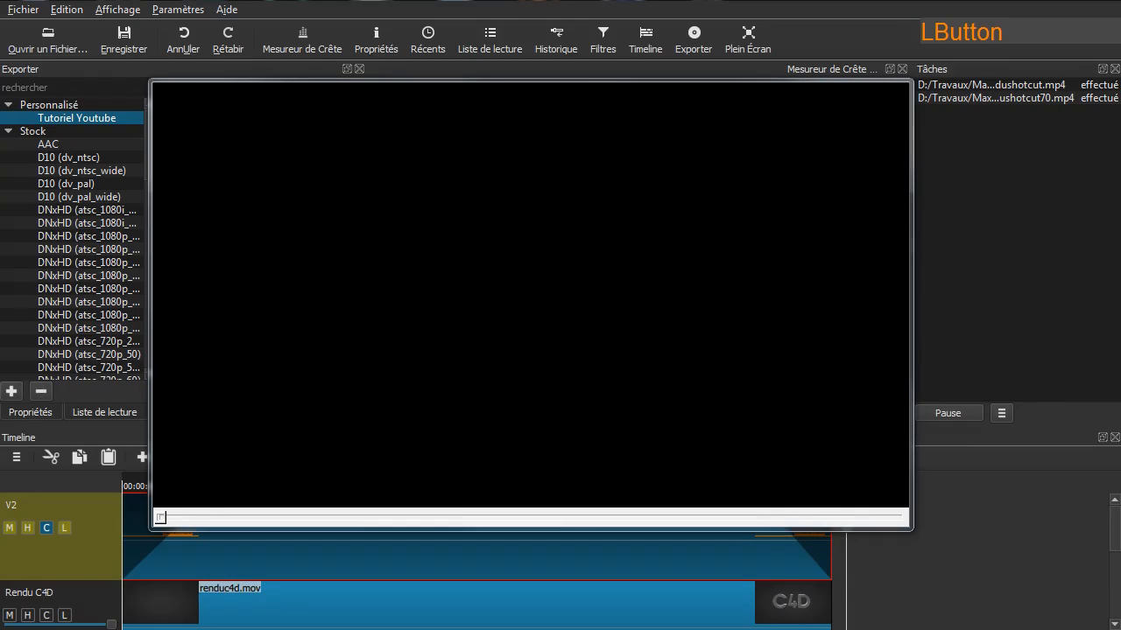
# - Play an exported video in the external media player, then bring the rendu folder window into view
pyautogui.moveTo(845, 272); pyautogui.dragTo(646, 345)
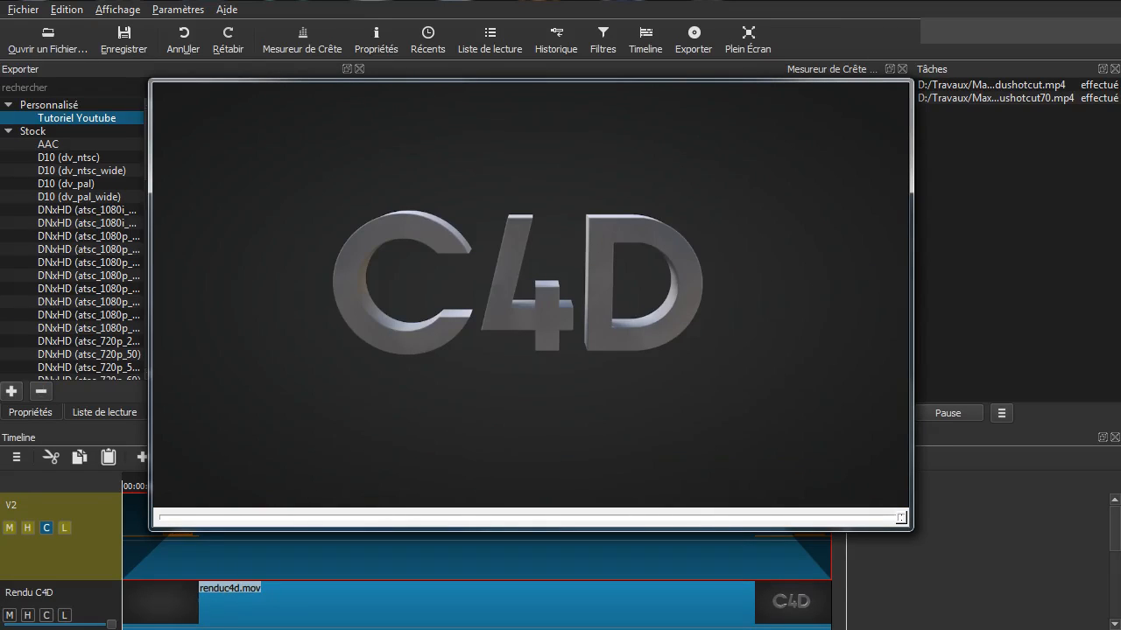
pyautogui.moveTo(1120, 326); pyautogui.dragTo(533, 314)
pyautogui.moveTo(1120, 211); pyautogui.dragTo(637, 68)
# - Compare the file details of rendushotcut and rendushotcut70 in the rendu folder
pyautogui.click(488, 219)
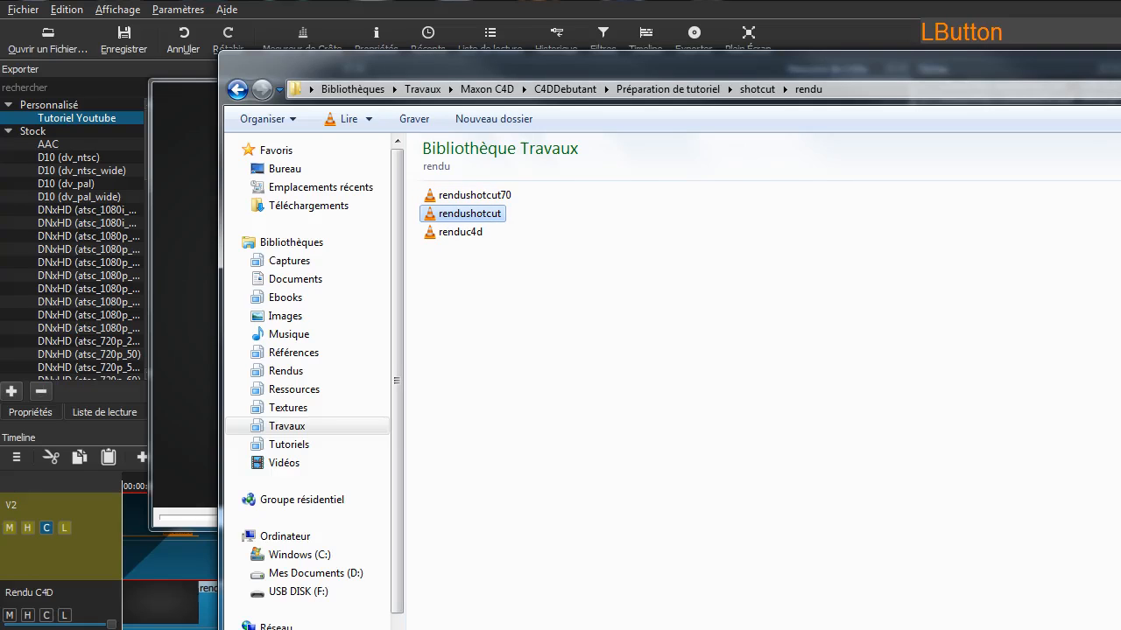
pyautogui.moveTo(745, 629); pyautogui.dragTo(745, 597)
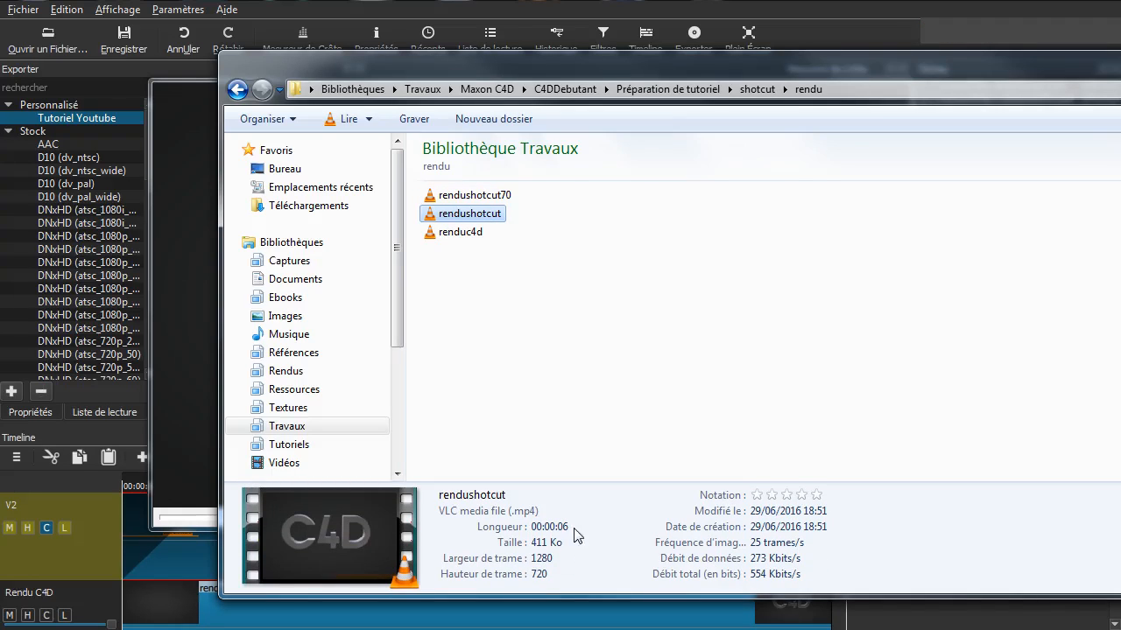
pyautogui.click(454, 196)
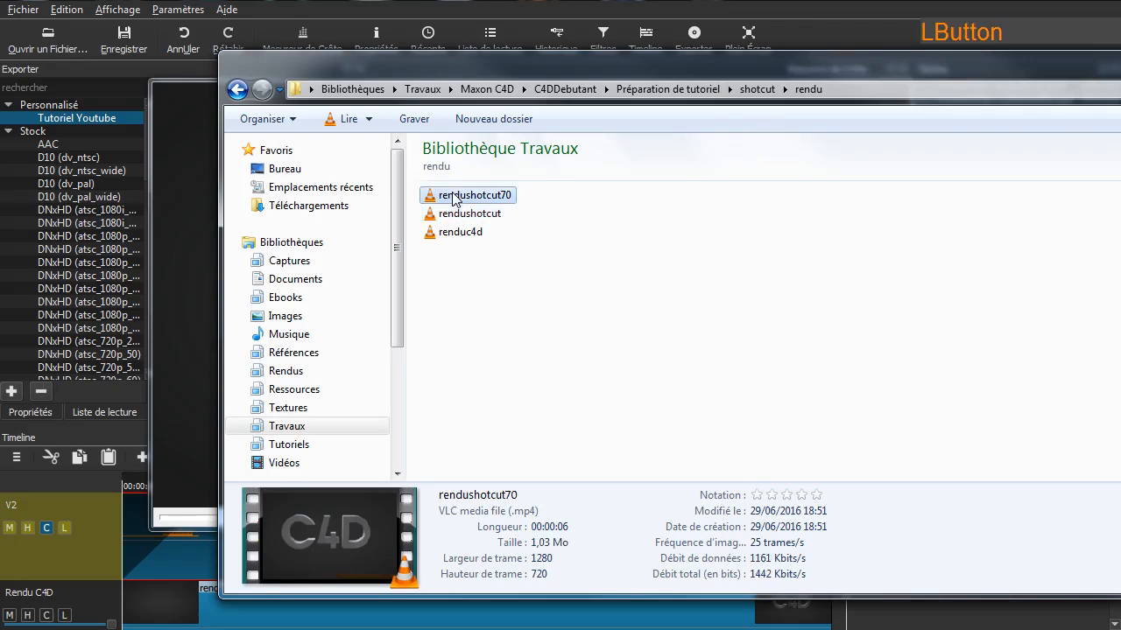
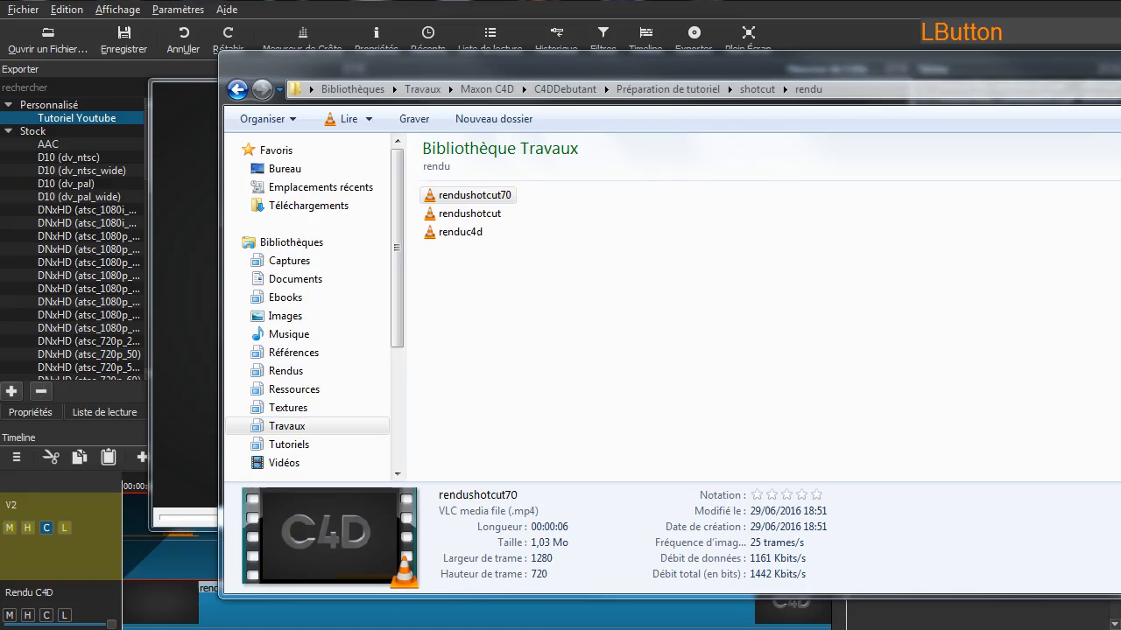
# - Move the folder window away, replay the exported video in the media player, pause it and quit the player
pyautogui.click(1076, 295)
pyautogui.moveTo(906, 71); pyautogui.dragTo(1119, 88)
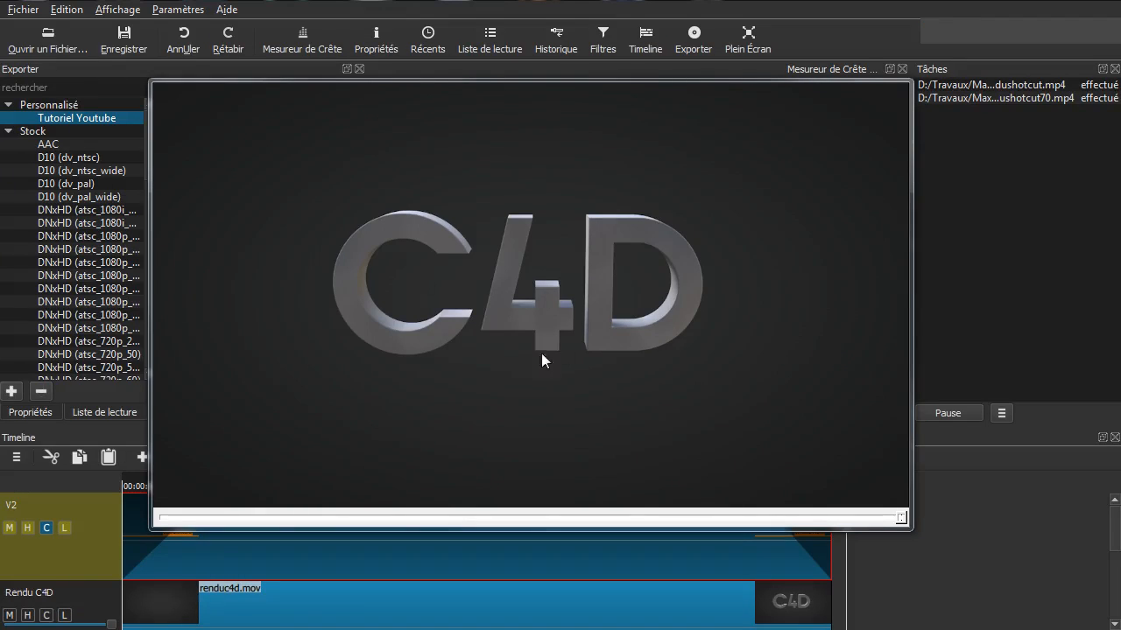
pyautogui.click(307, 411)
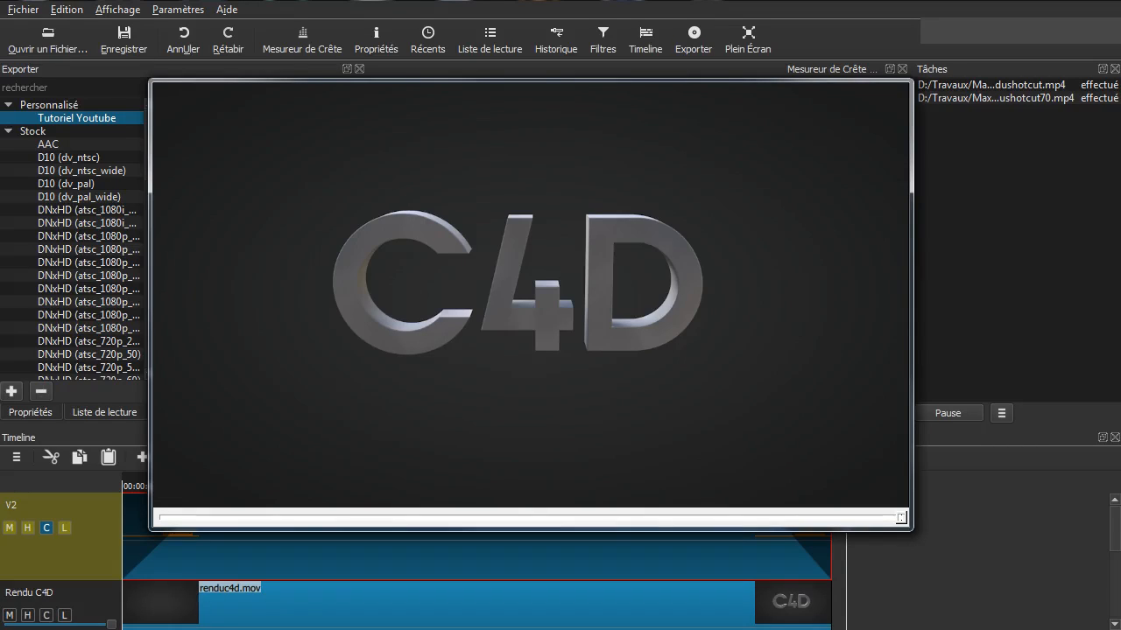
pyautogui.click(498, 347)
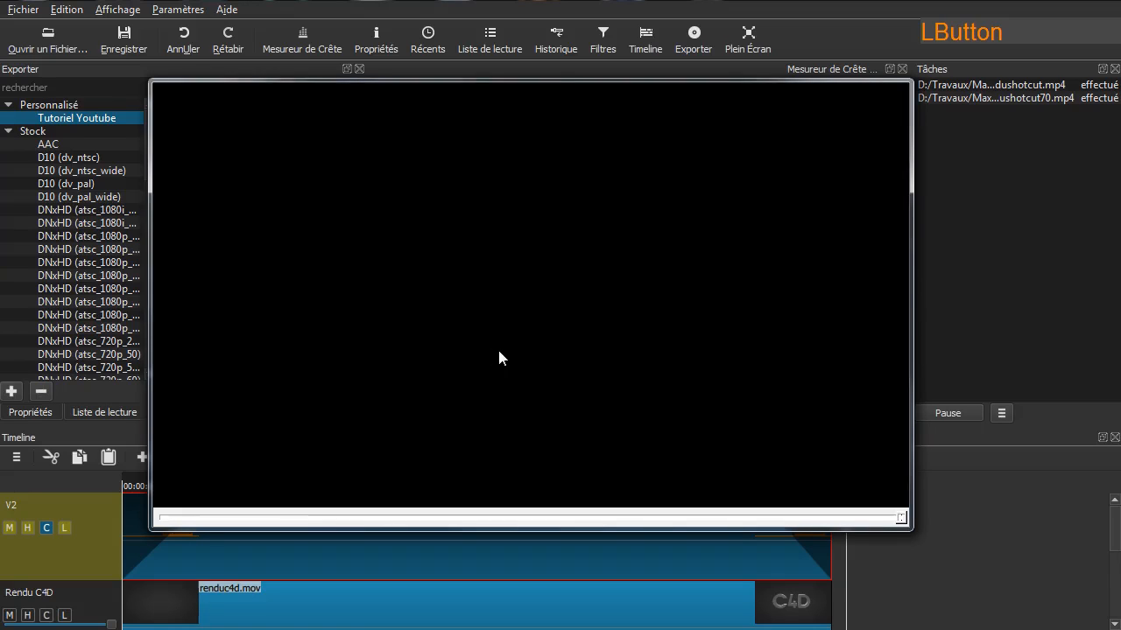
pyautogui.click(482, 271)
pyautogui.rightClick(481, 272)
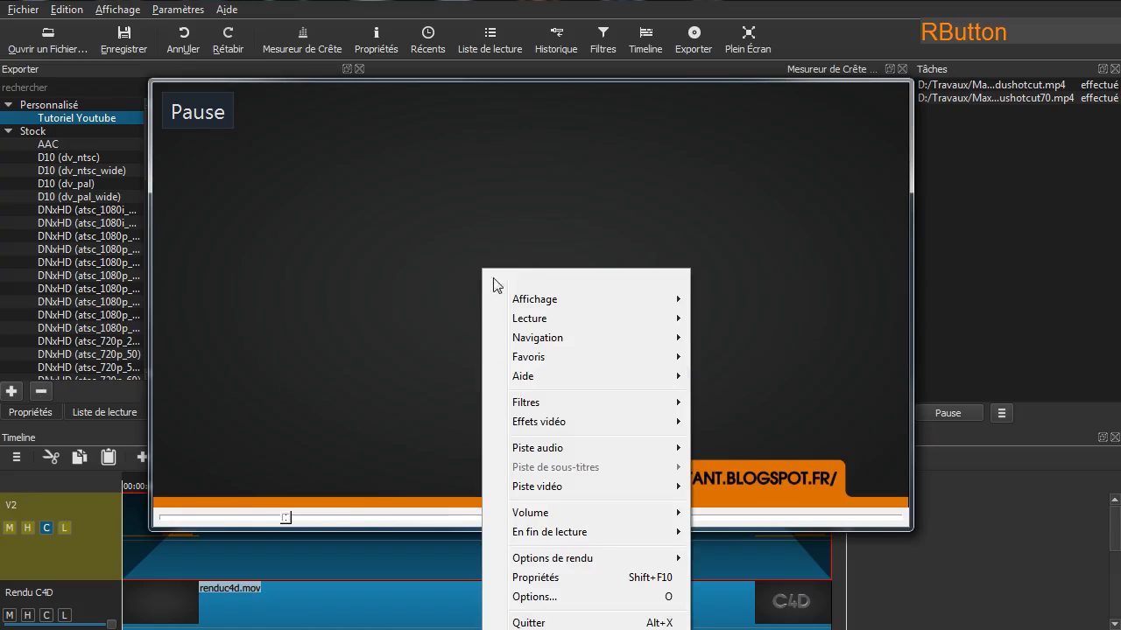
pyautogui.click(582, 622)
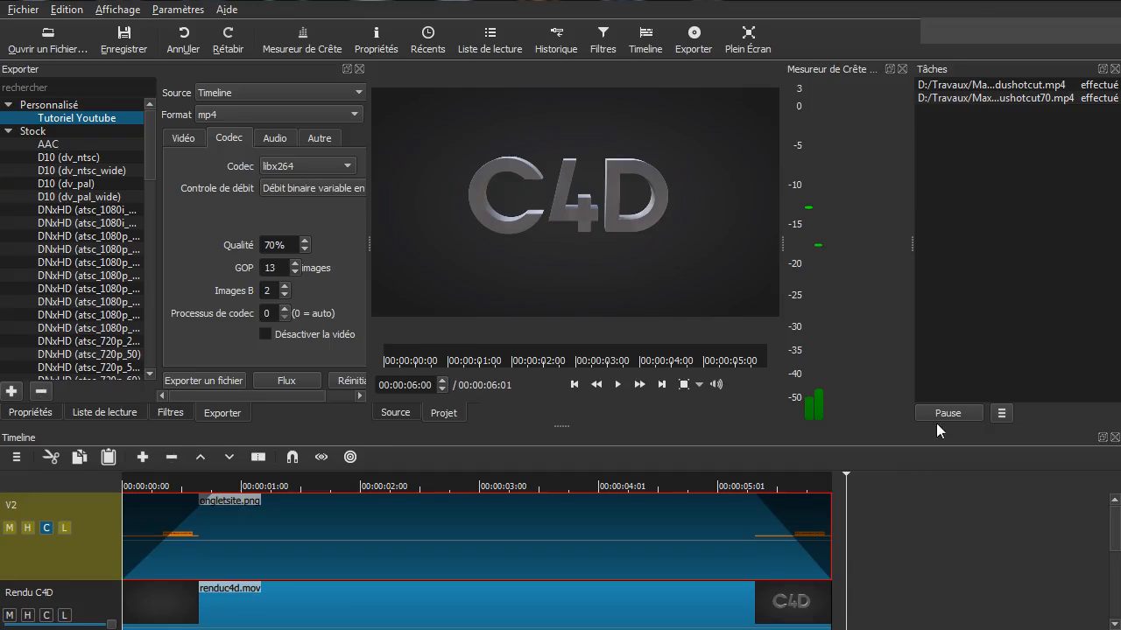
# - Close the Tâches panel and enlarge the video preview and export settings areas
pyautogui.click(1114, 68)
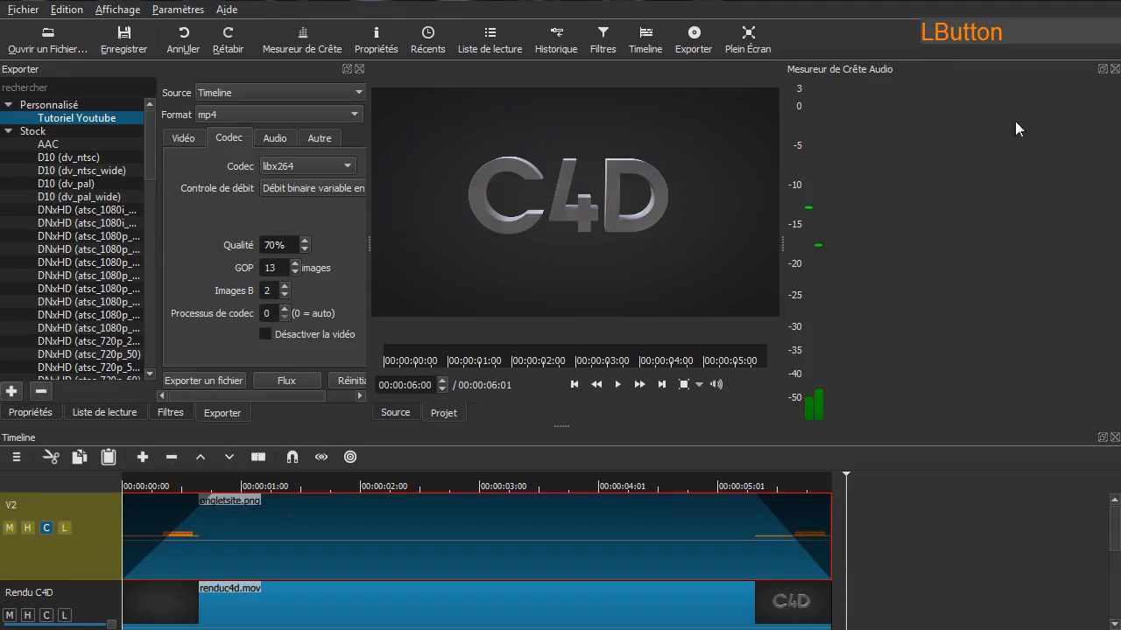
pyautogui.moveTo(785, 243); pyautogui.dragTo(923, 250)
pyautogui.moveTo(369, 247); pyautogui.dragTo(413, 253)
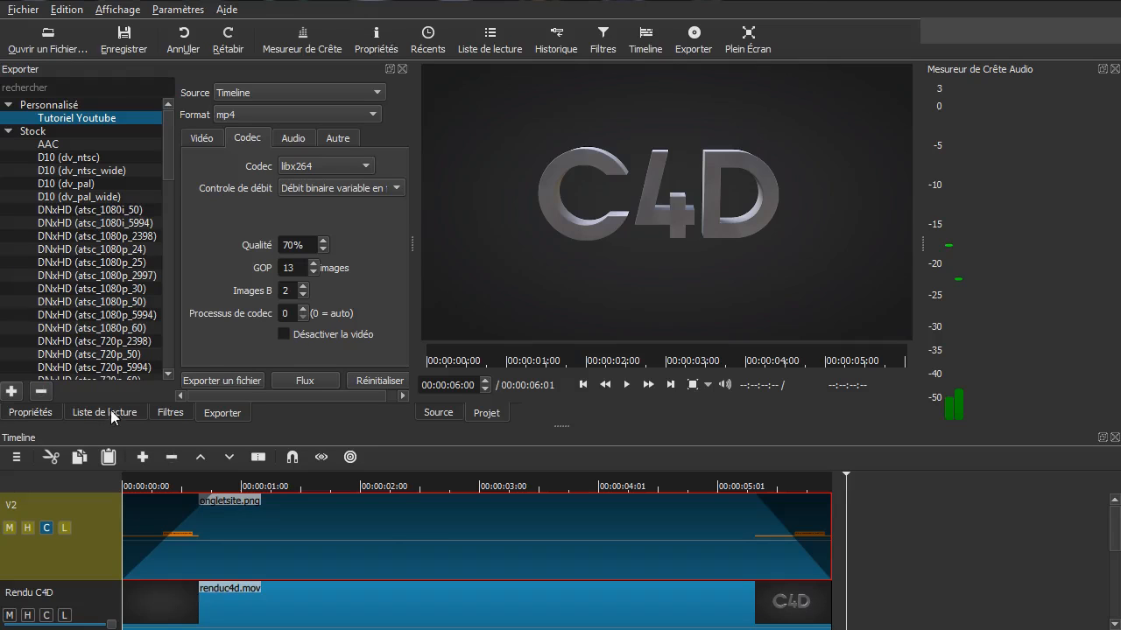
# - Close the current C4D project and dismiss the prompt so that the timeline is empty
pyautogui.click(24, 11)
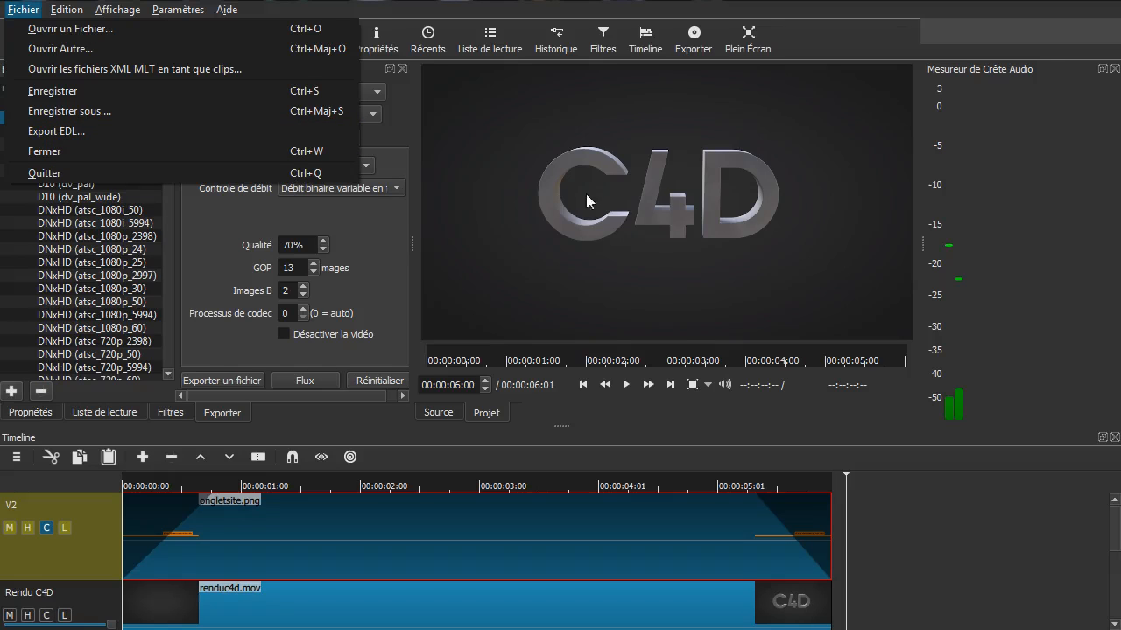
pyautogui.click(871, 44)
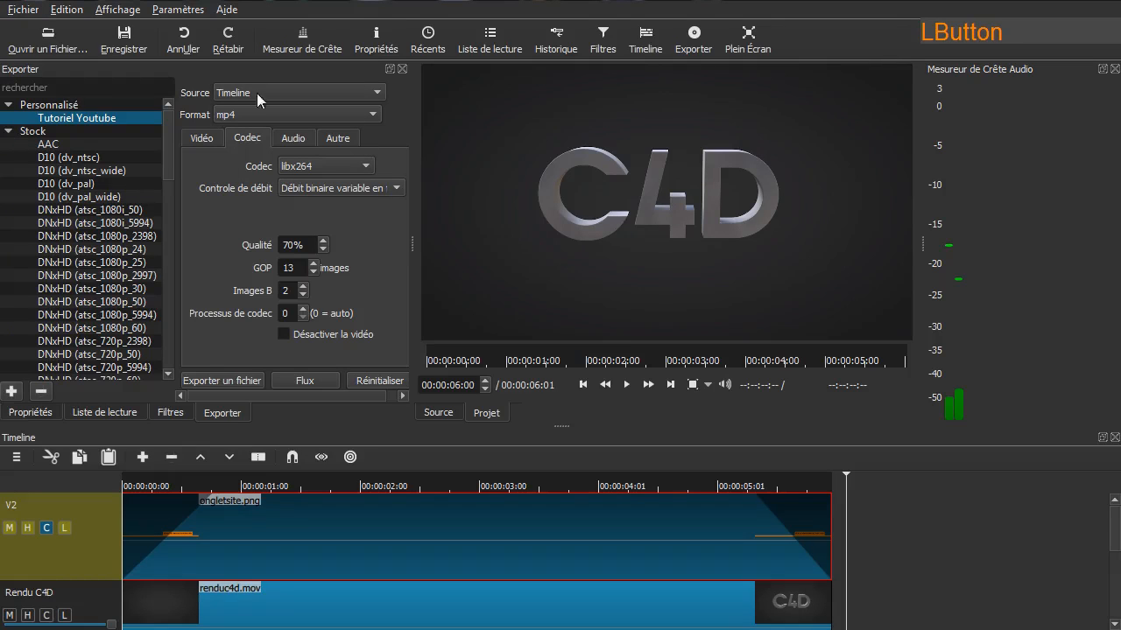
pyautogui.click(25, 13)
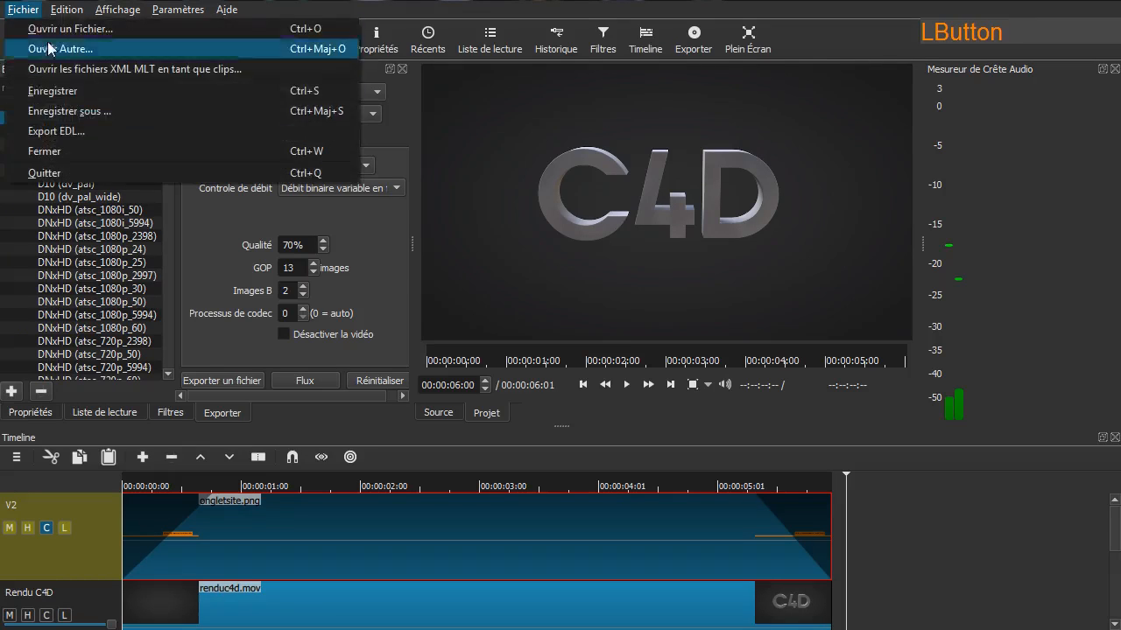
pyautogui.click(60, 158)
pyautogui.click(555, 339)
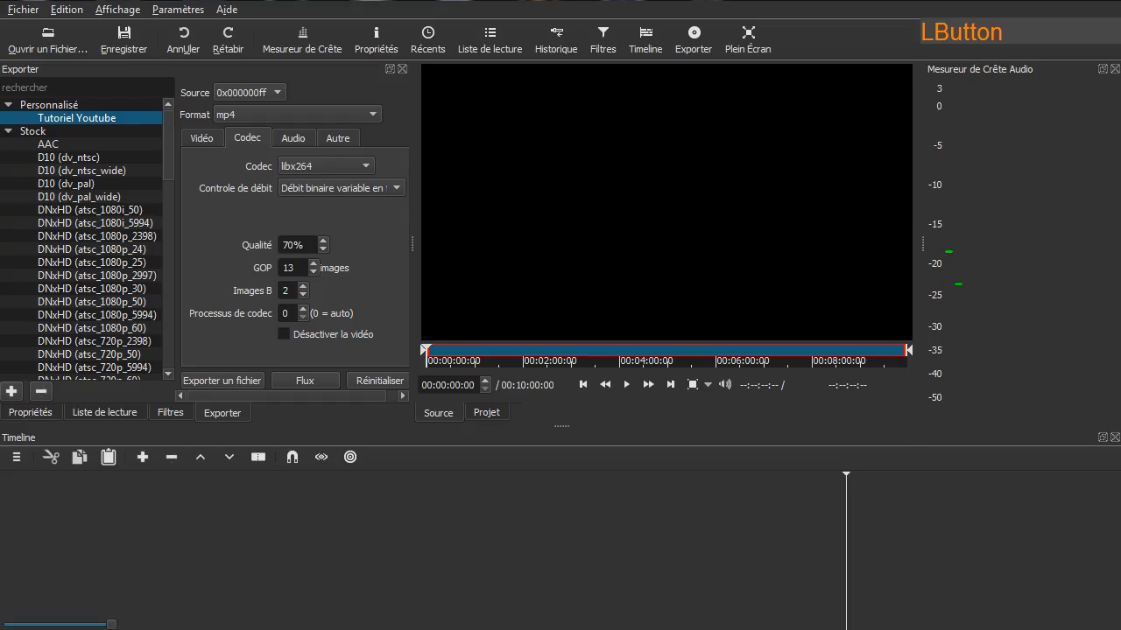
# - Load vaches.mp4 into the player, add it to the playlist and pause its playback
pyautogui.click(105, 412)
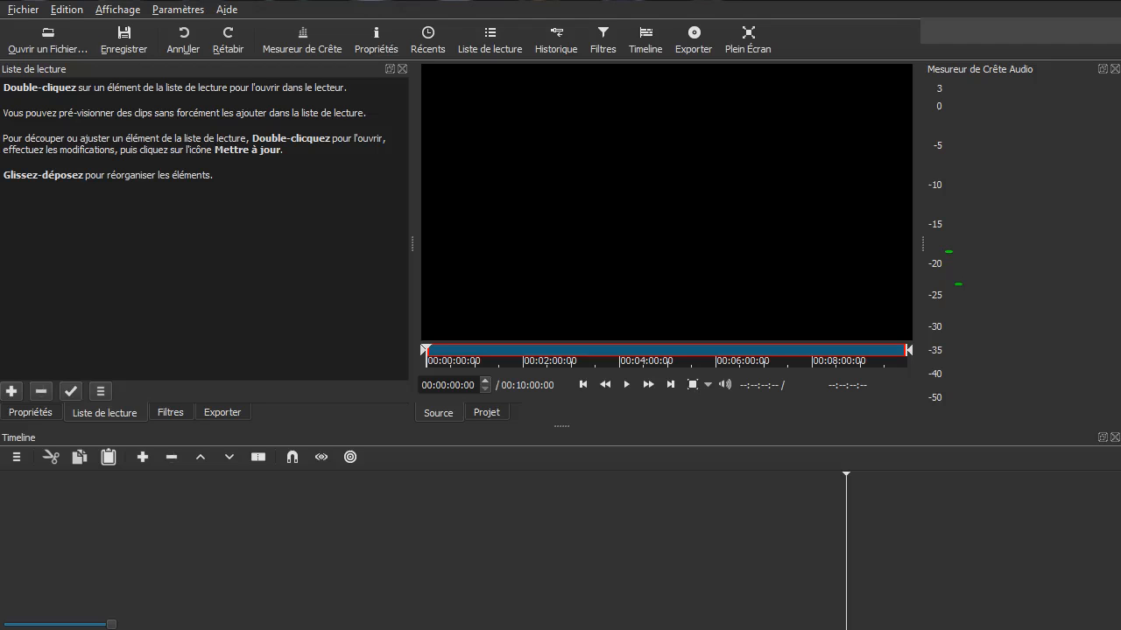
pyautogui.moveTo(1120, 367); pyautogui.dragTo(570, 218)
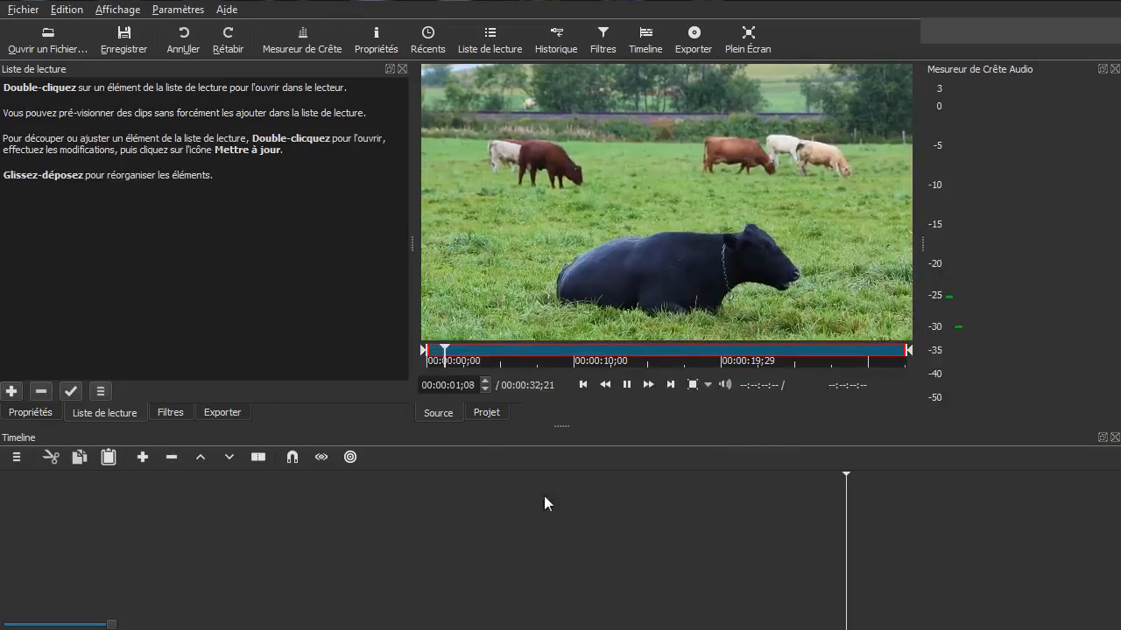
pyautogui.click(12, 391)
pyautogui.click(627, 384)
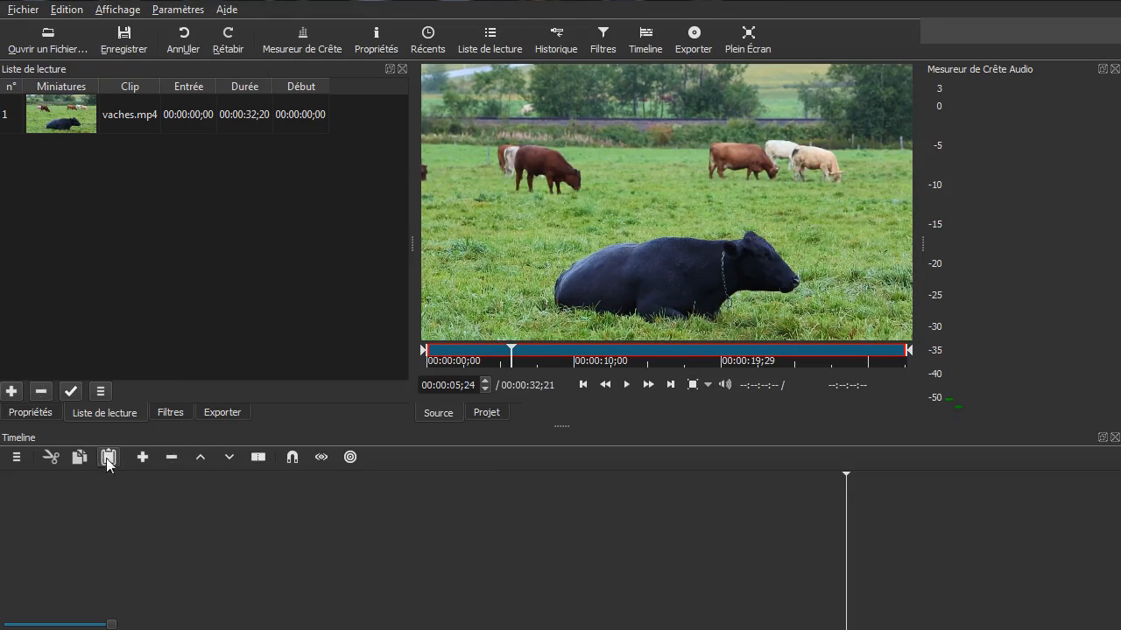
# - Place vaches.mp4 at the start of track V1, enable snapping and return the playhead to the beginning
pyautogui.click(120, 125)
pyautogui.moveTo(66, 111); pyautogui.dragTo(82, 523)
pyautogui.click(395, 547)
pyautogui.moveTo(395, 548); pyautogui.dragTo(302, 540)
pyautogui.click(289, 457)
pyautogui.press('Home')
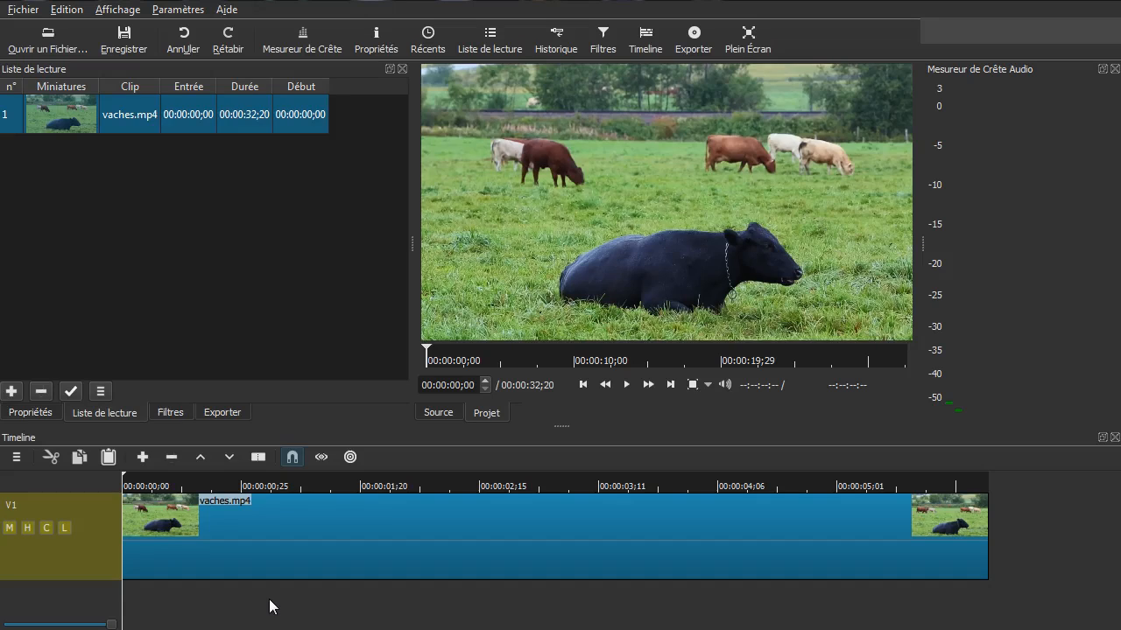
# - Preview the cow footage, set the playhead at 00:00:16;29 and show the filters of the vaches.mp4 clip
pyautogui.click(178, 414)
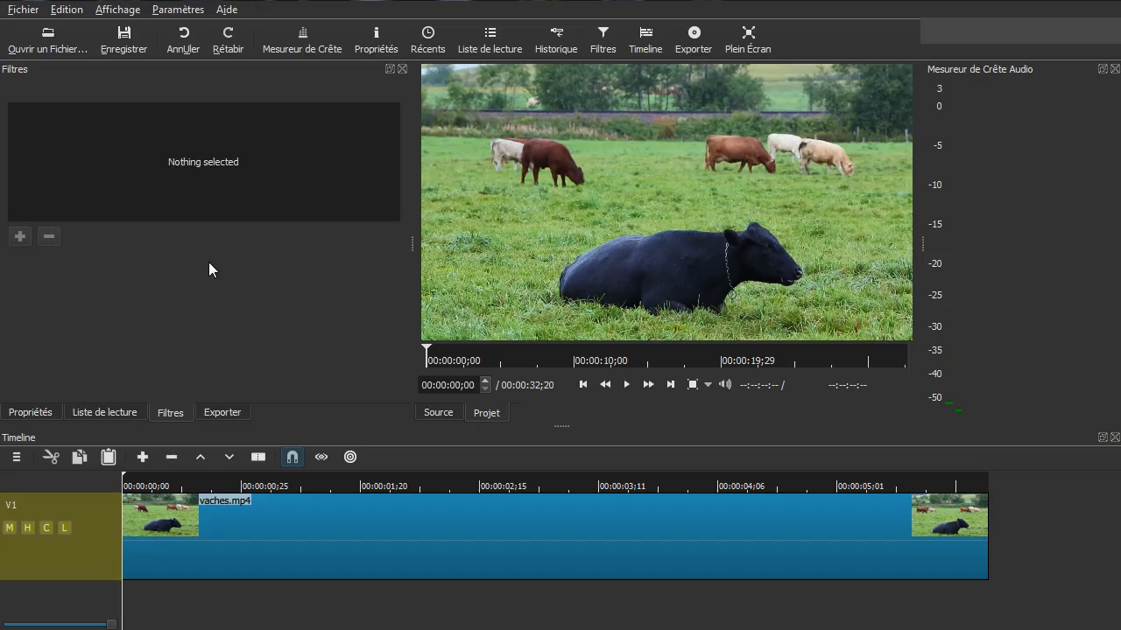
pyautogui.press('space')
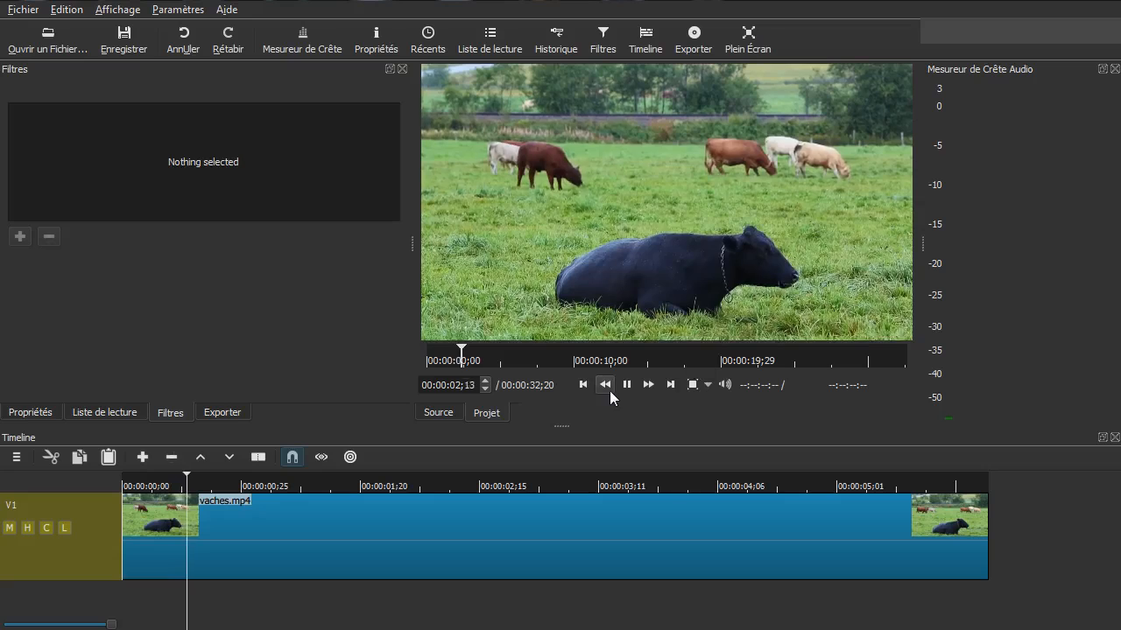
pyautogui.press('space')
pyautogui.press('shift')
pyautogui.moveTo(573, 516)
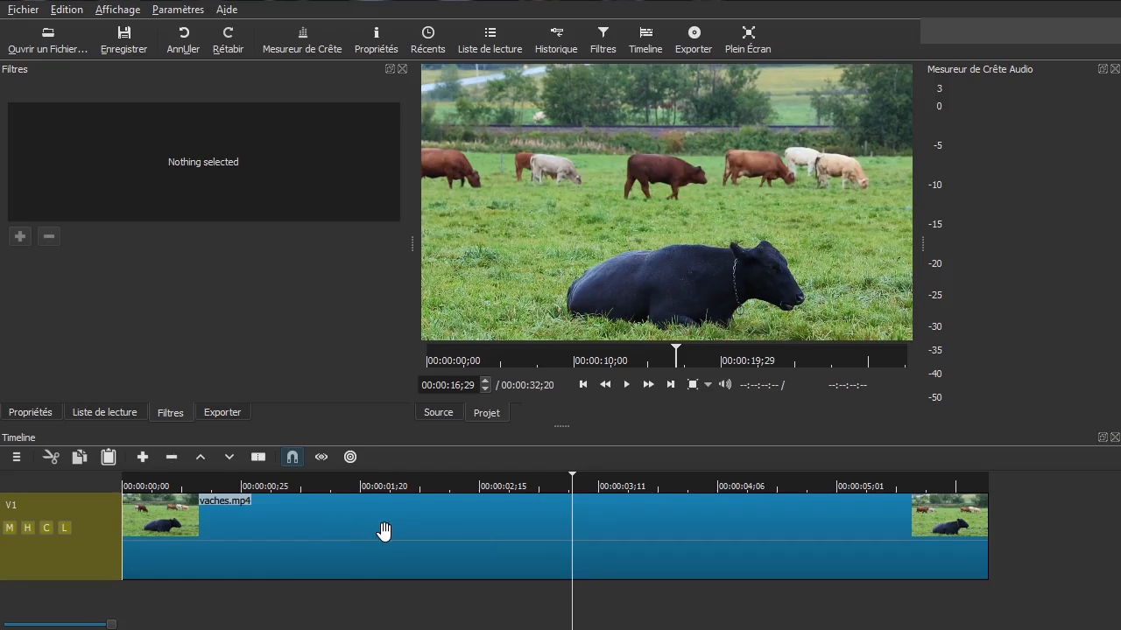
pyautogui.click(462, 534)
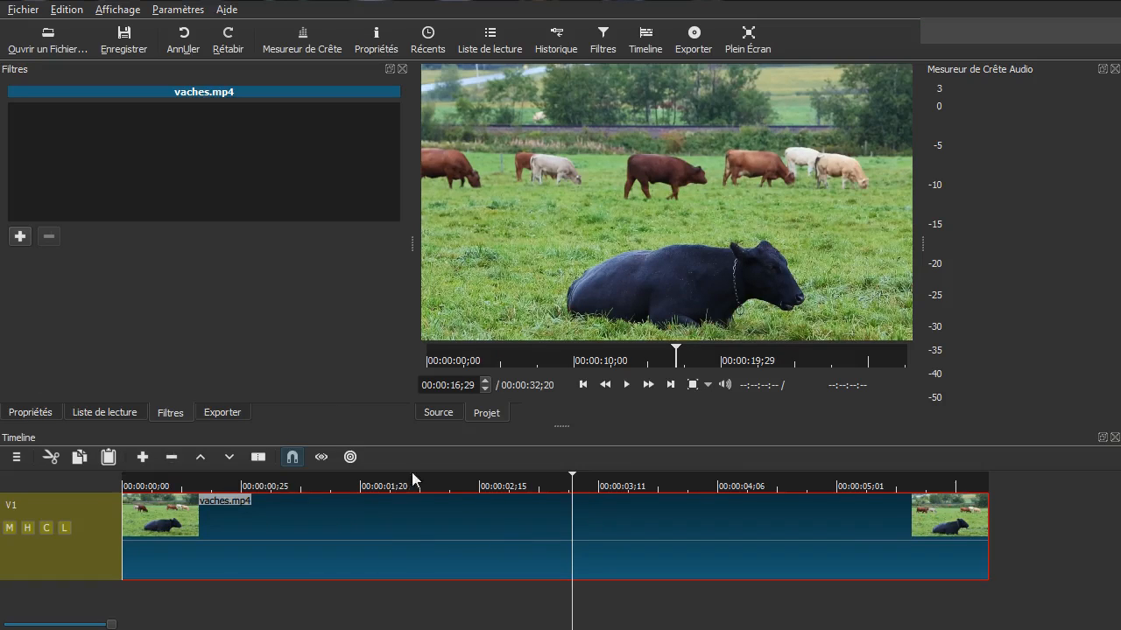
# - Try the 3D Text (HTML) video filter on vaches.mp4, look through its options and remove it
pyautogui.click(20, 236)
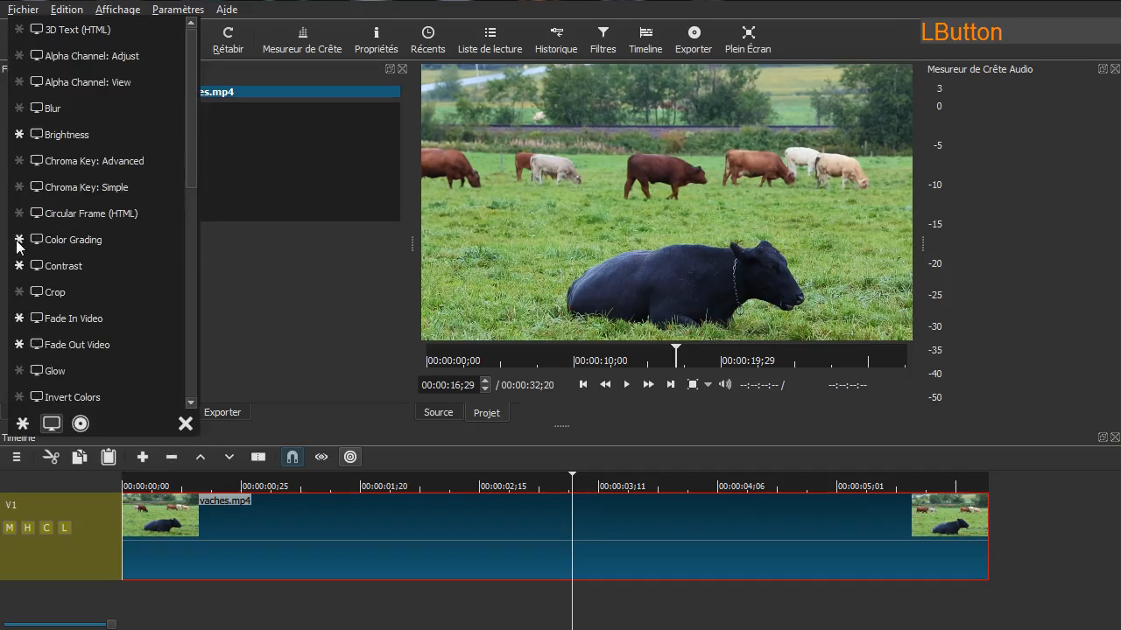
pyautogui.click(52, 425)
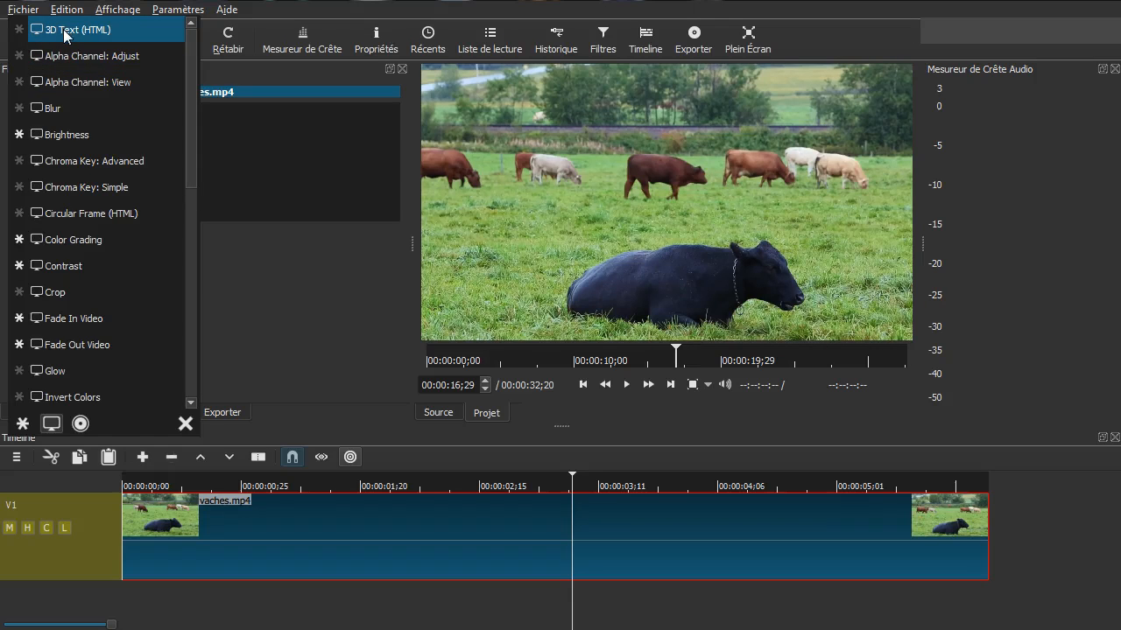
pyautogui.click(253, 77)
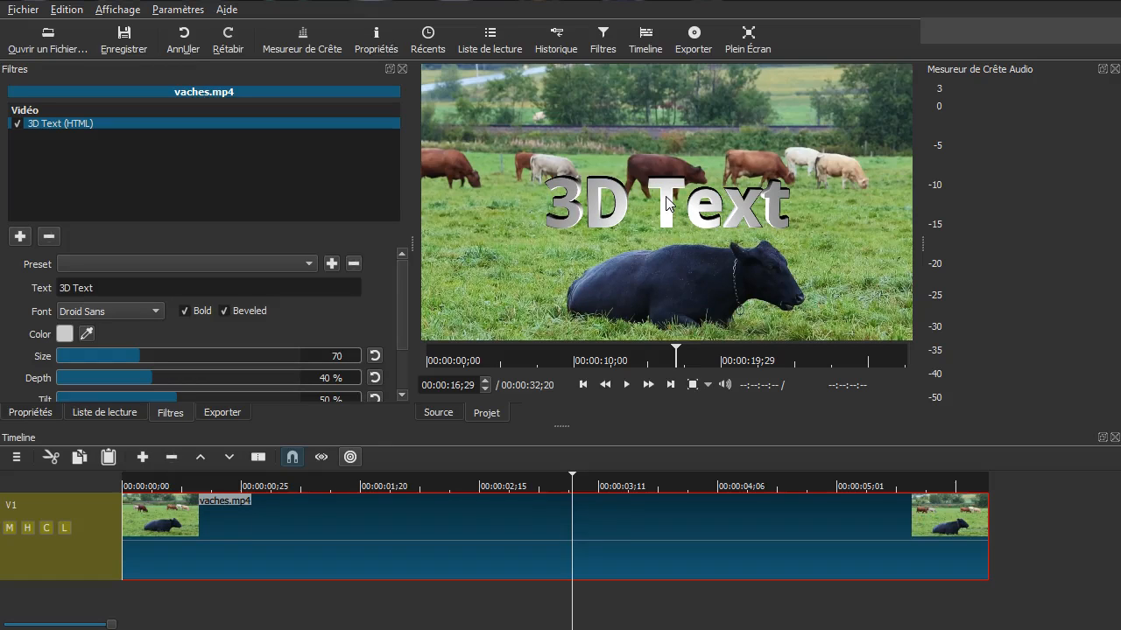
pyautogui.moveTo(402, 293); pyautogui.dragTo(279, 378)
pyautogui.moveTo(412, 315); pyautogui.dragTo(349, 285)
pyautogui.click(49, 235)
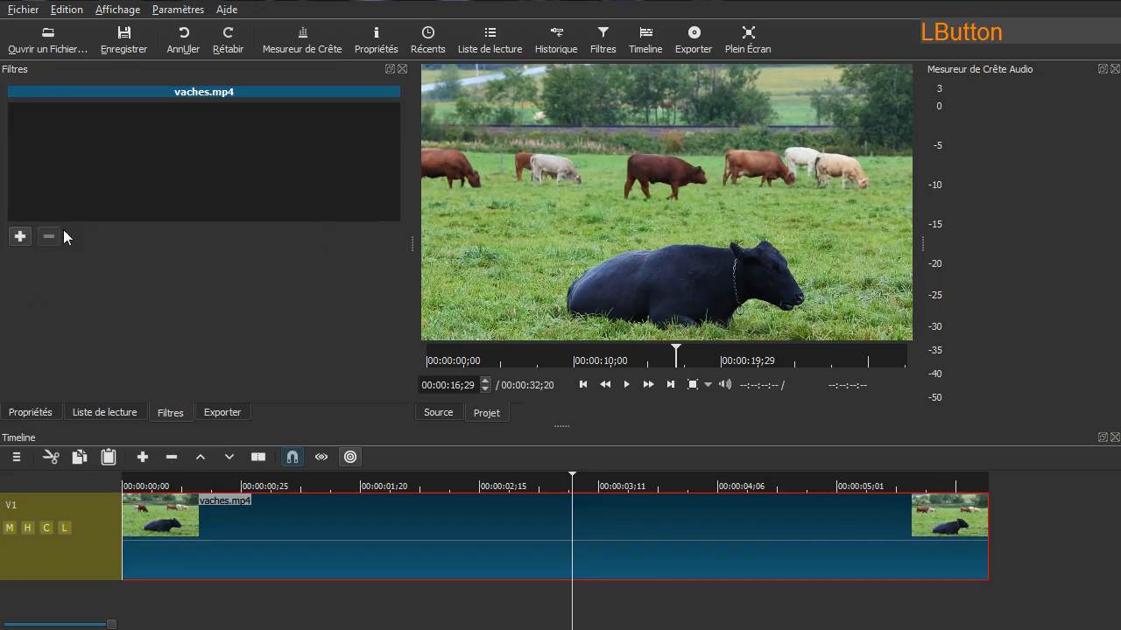
# - Try the Text video filter with its timecode overlay on vaches.mp4 and remove it
pyautogui.click(19, 235)
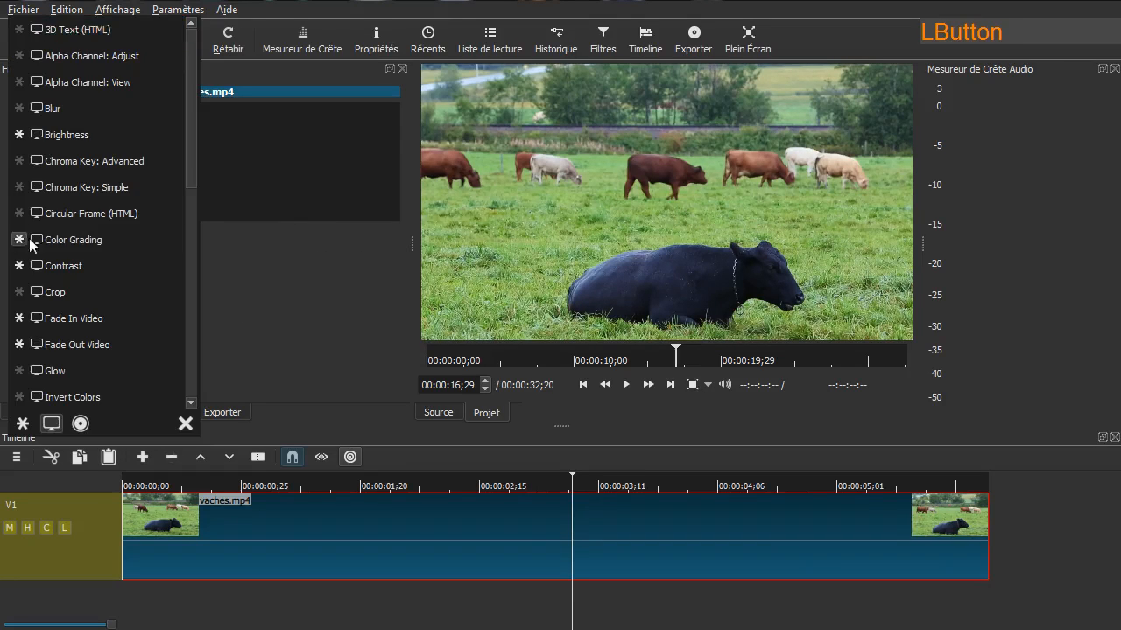
pyautogui.moveTo(191, 138); pyautogui.dragTo(203, 339)
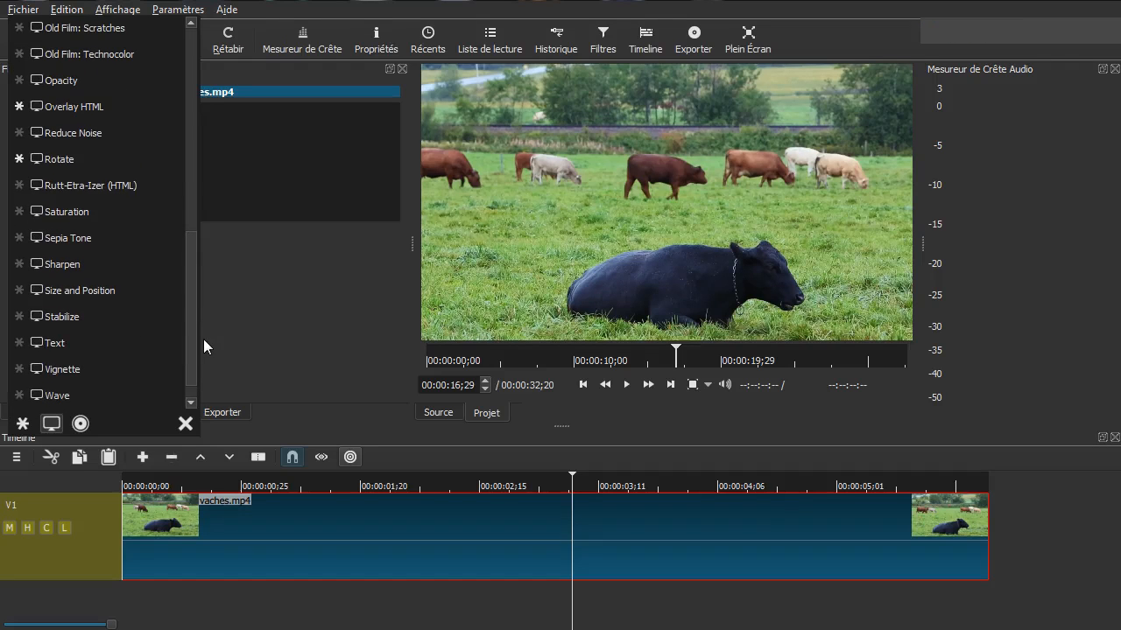
pyautogui.click(92, 339)
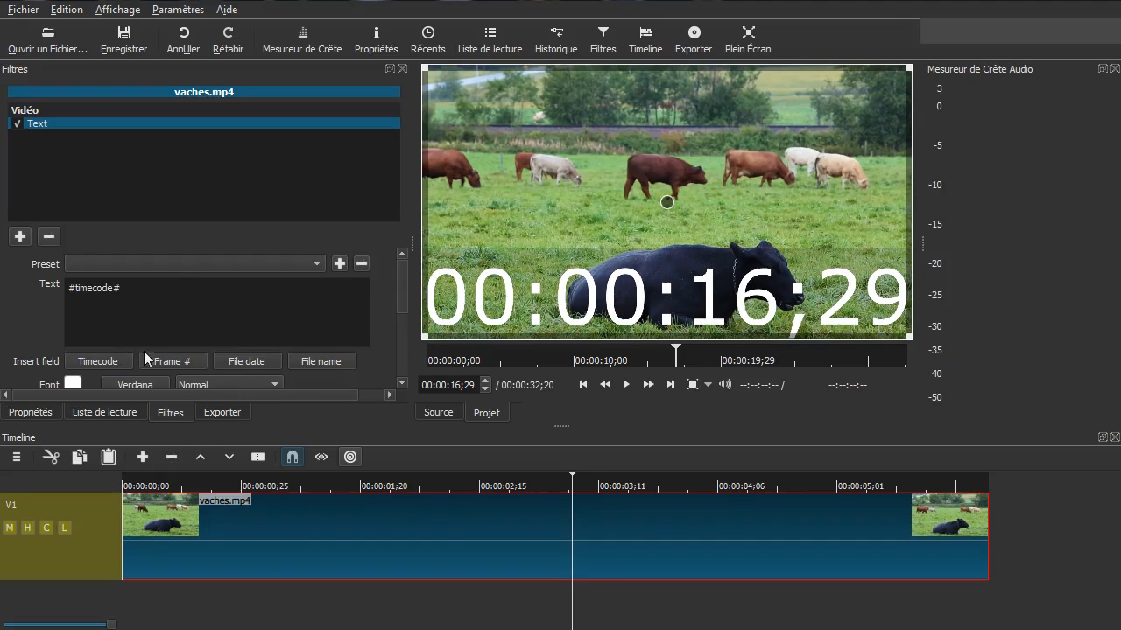
pyautogui.click(49, 237)
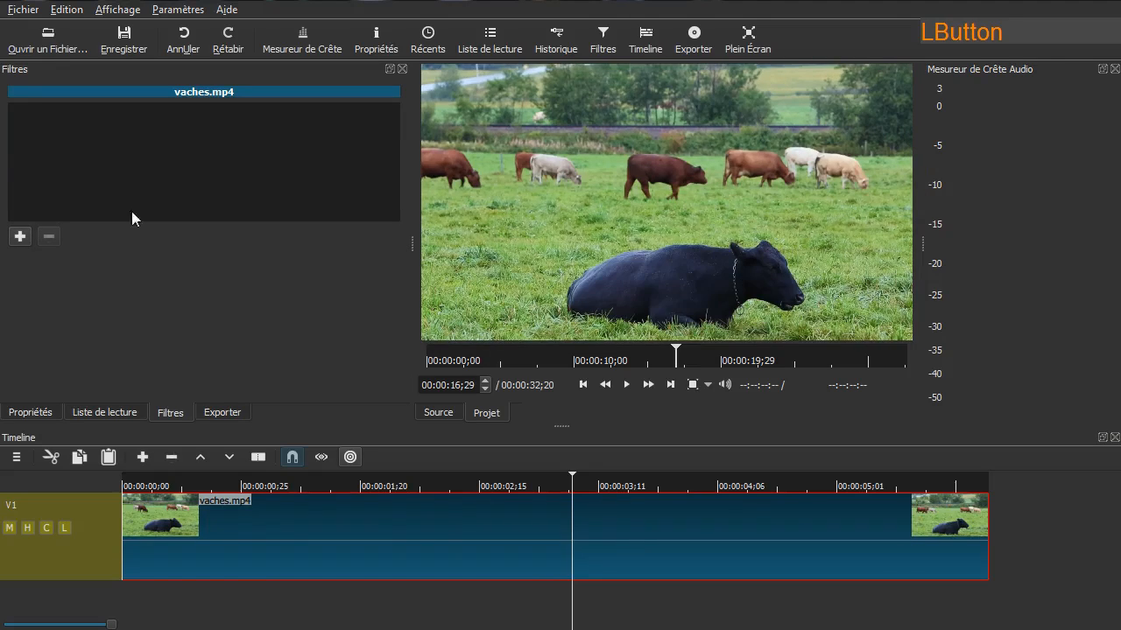
# - Try the Blur filter on vaches.mp4 at 45 px width and 46 px height, reset both values and remove it
pyautogui.click(25, 236)
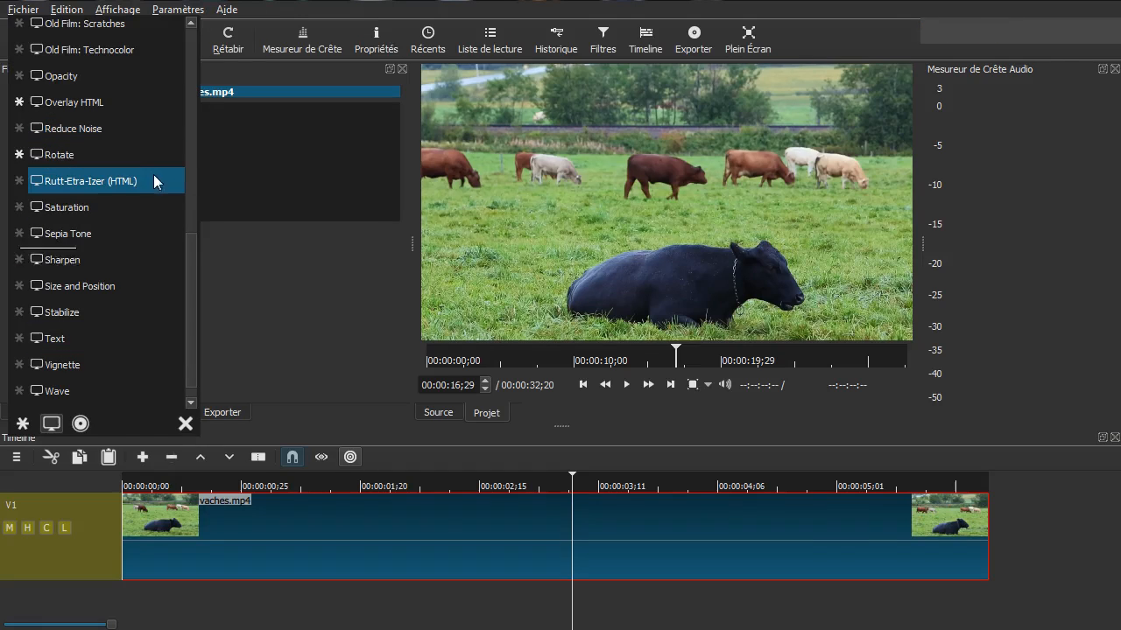
pyautogui.moveTo(189, 266); pyautogui.dragTo(197, 25)
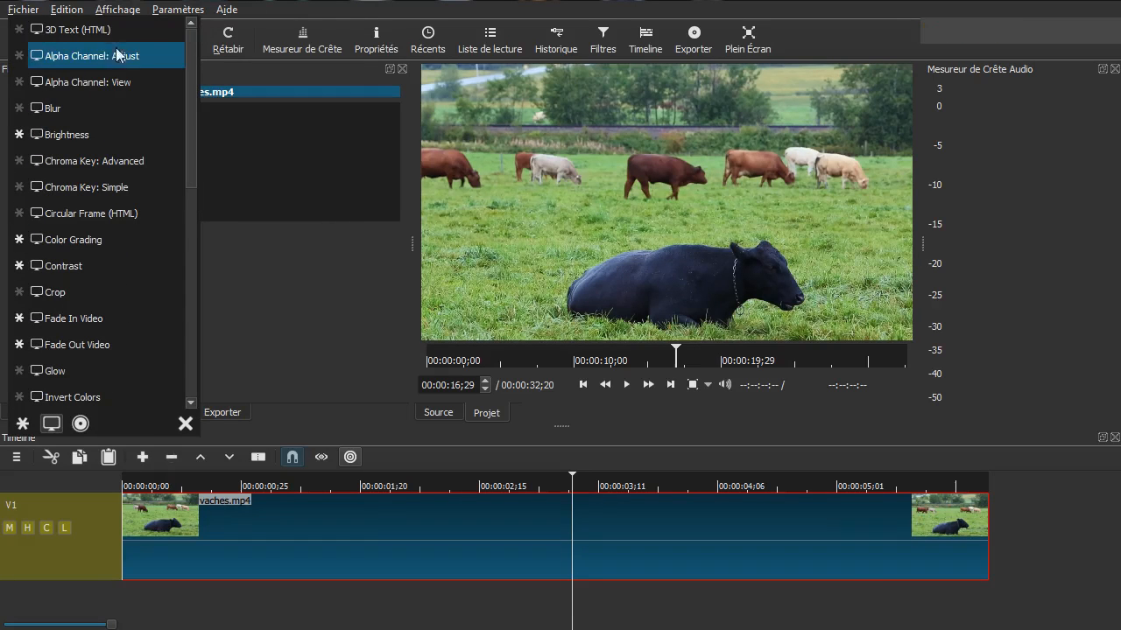
pyautogui.click(60, 106)
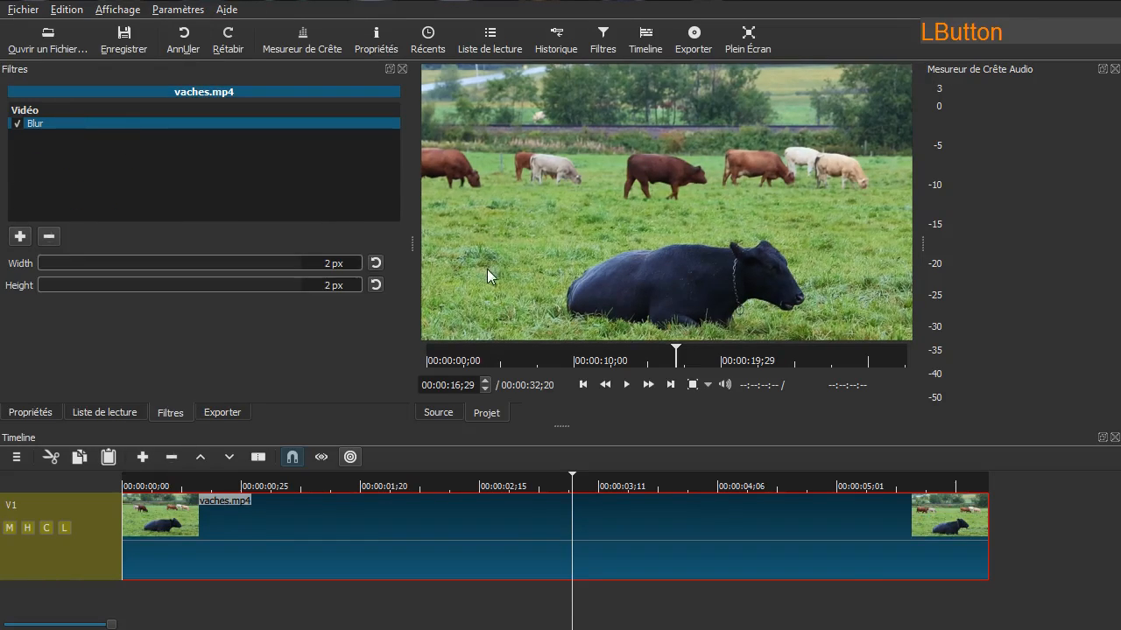
pyautogui.moveTo(40, 263); pyautogui.dragTo(162, 272)
pyautogui.click(160, 284)
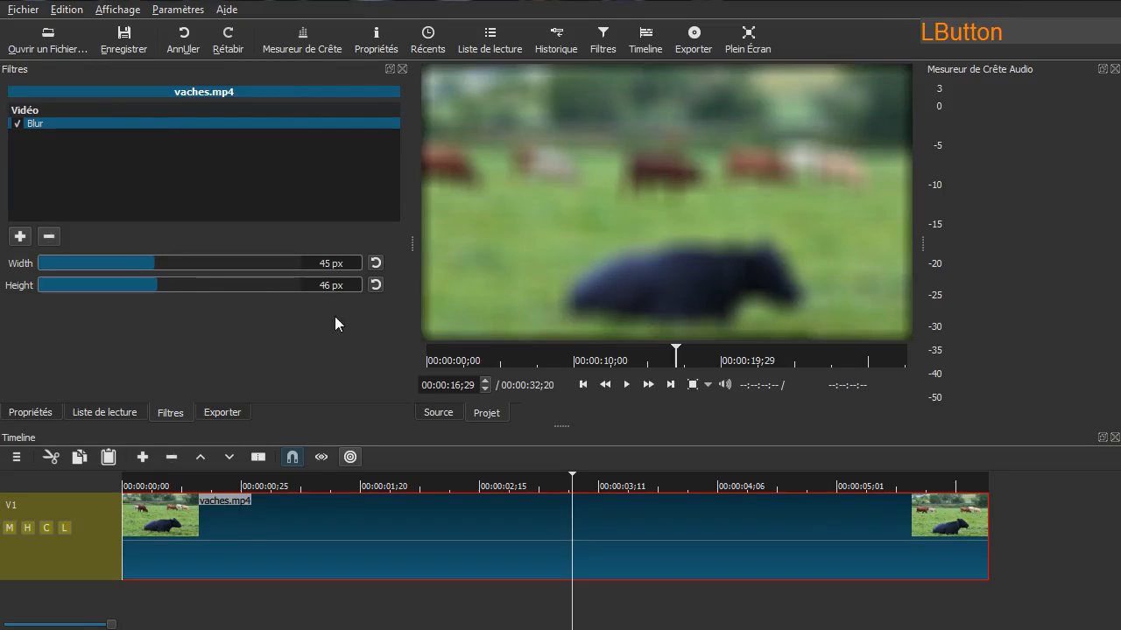
pyautogui.click(375, 262)
pyautogui.click(376, 285)
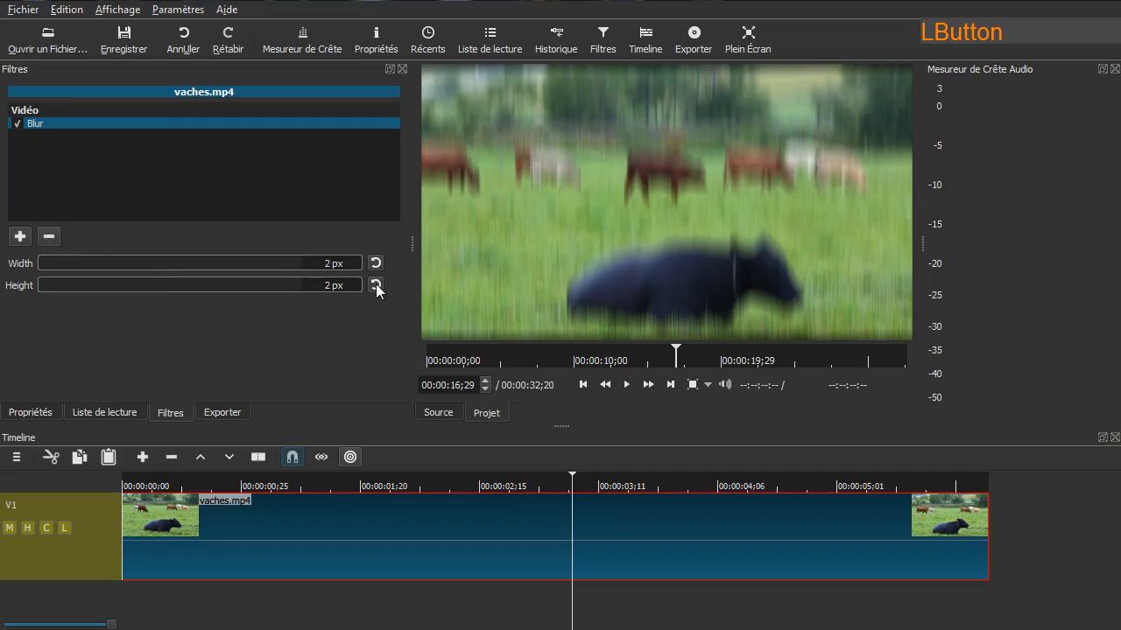
pyautogui.click(53, 234)
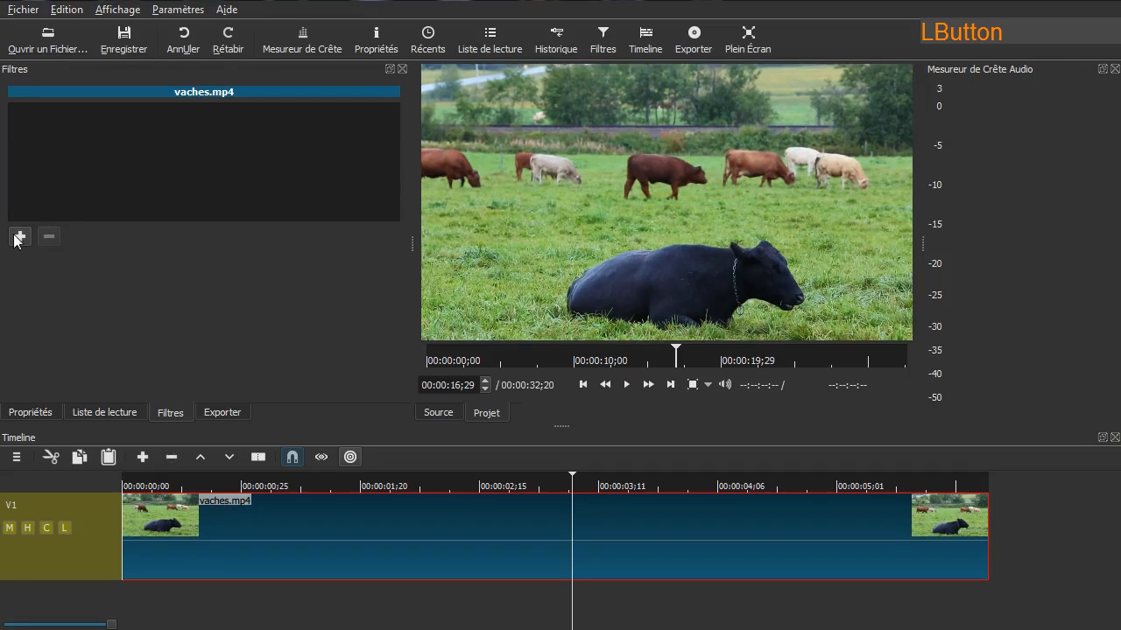
# - Try the Brightness filter on vaches.mp4 at 147,6 % and remove it
pyautogui.click(20, 236)
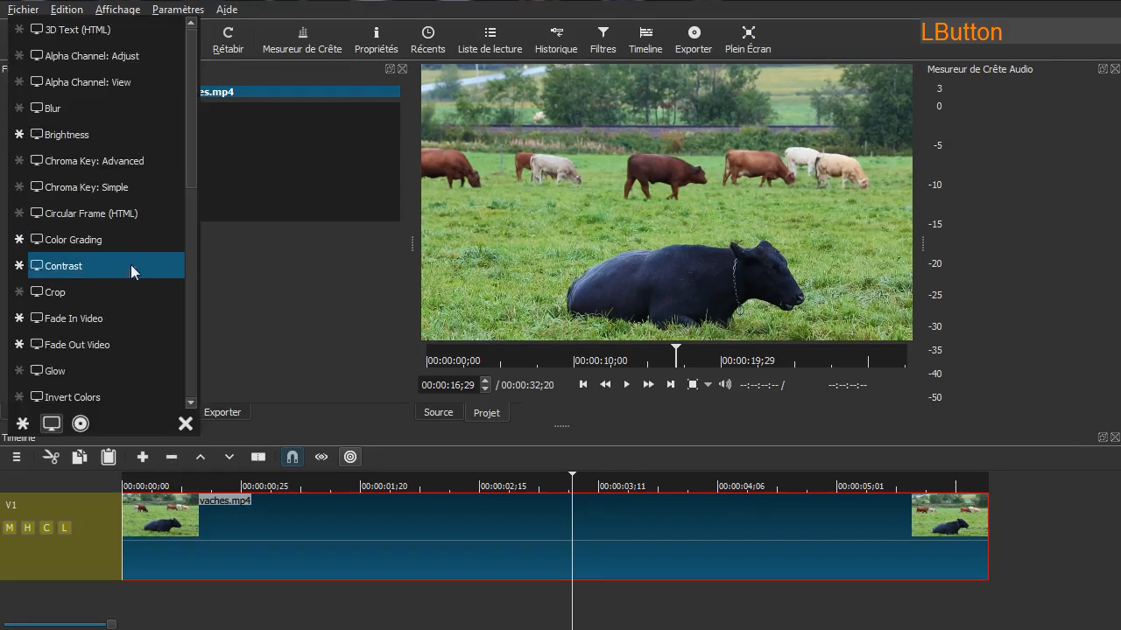
pyautogui.click(106, 134)
pyautogui.moveTo(186, 259); pyautogui.dragTo(229, 265)
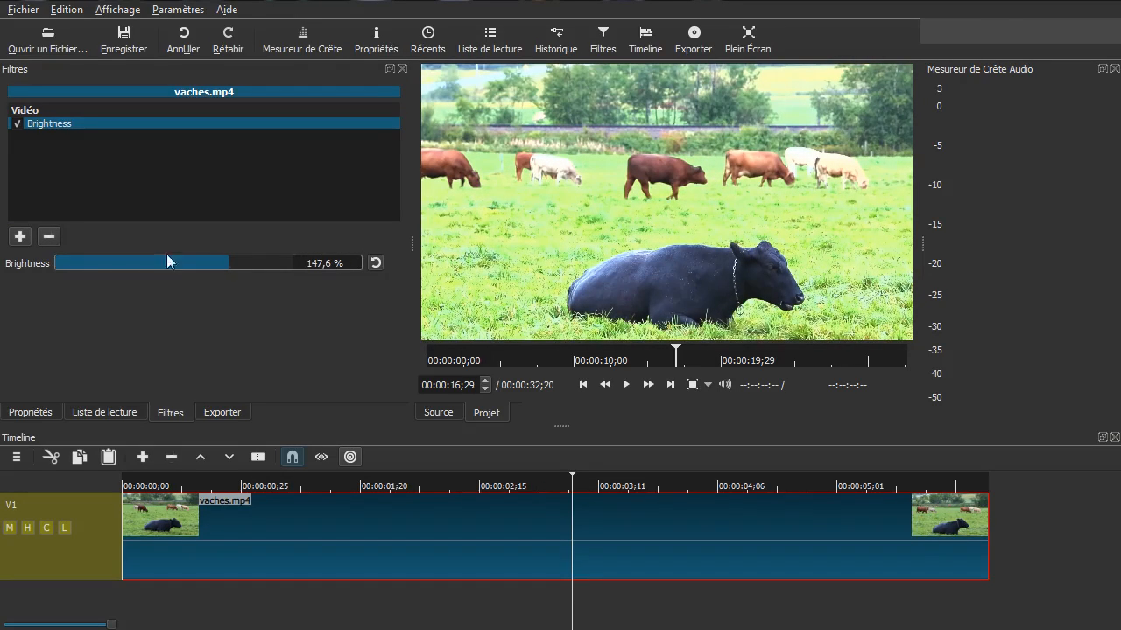
pyautogui.click(50, 235)
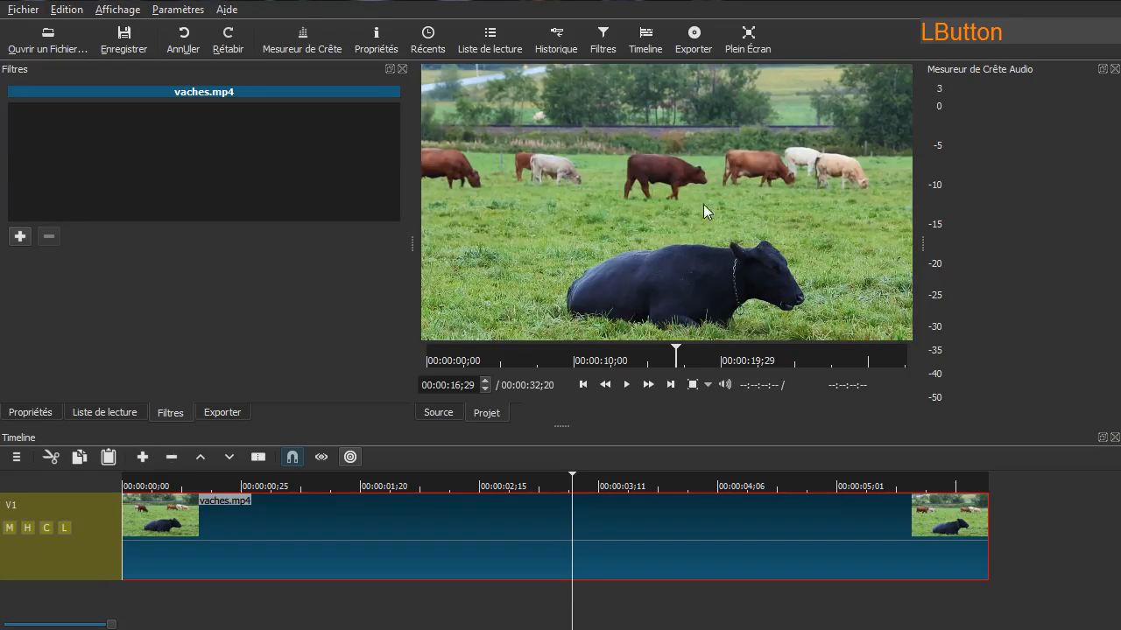
# - Try the Chroma Key: Advanced filter on vaches.mp4 and remove it
pyautogui.click(19, 236)
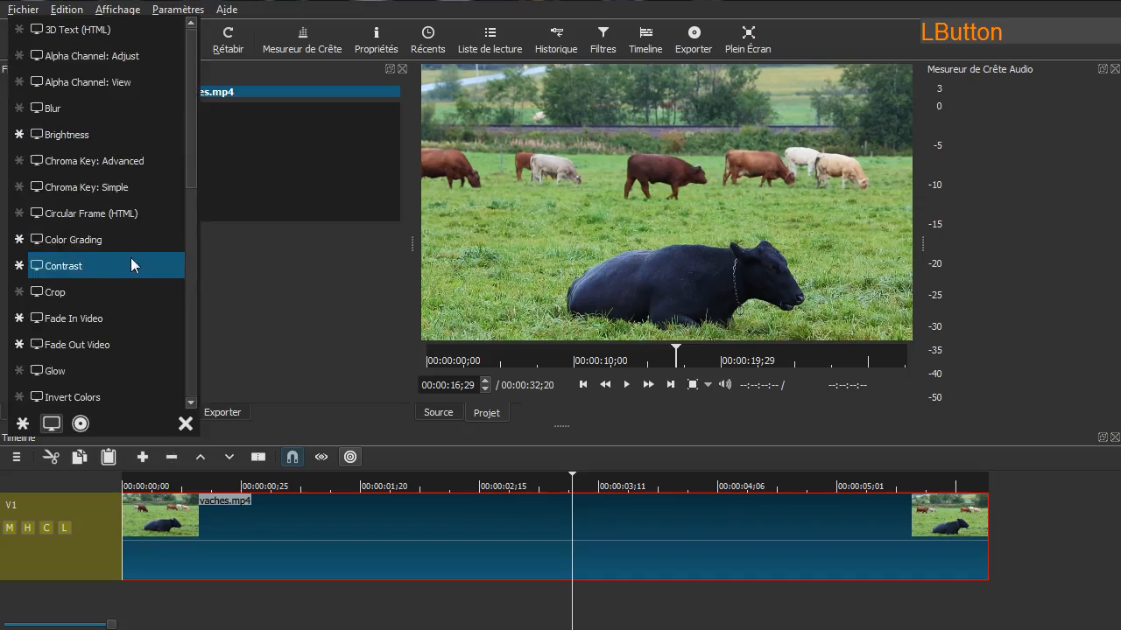
pyautogui.click(121, 161)
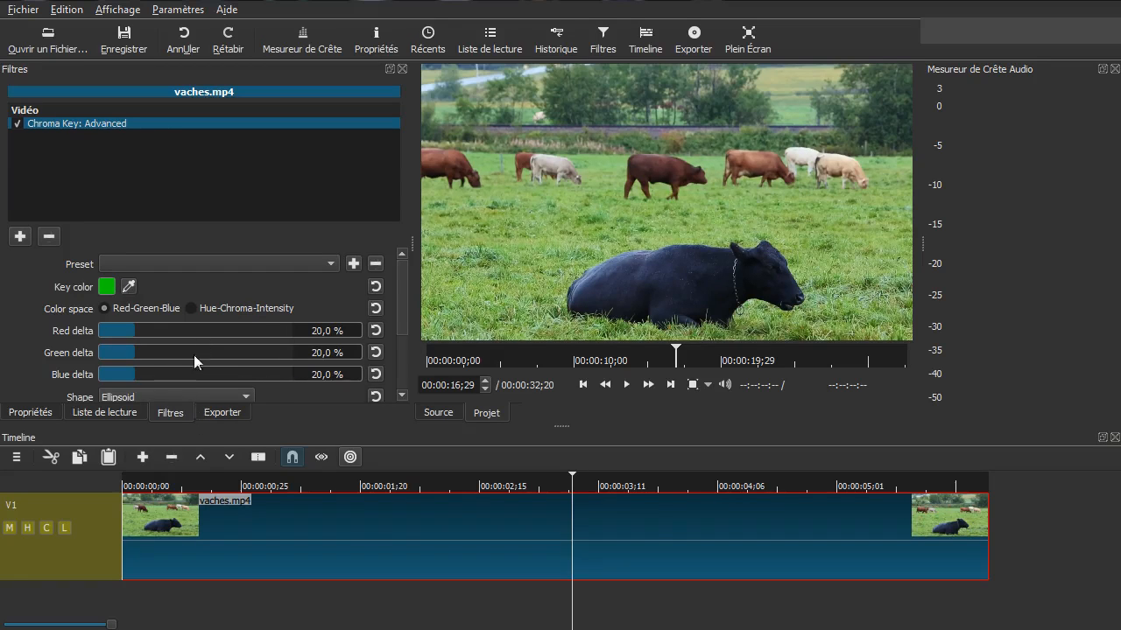
pyautogui.click(49, 236)
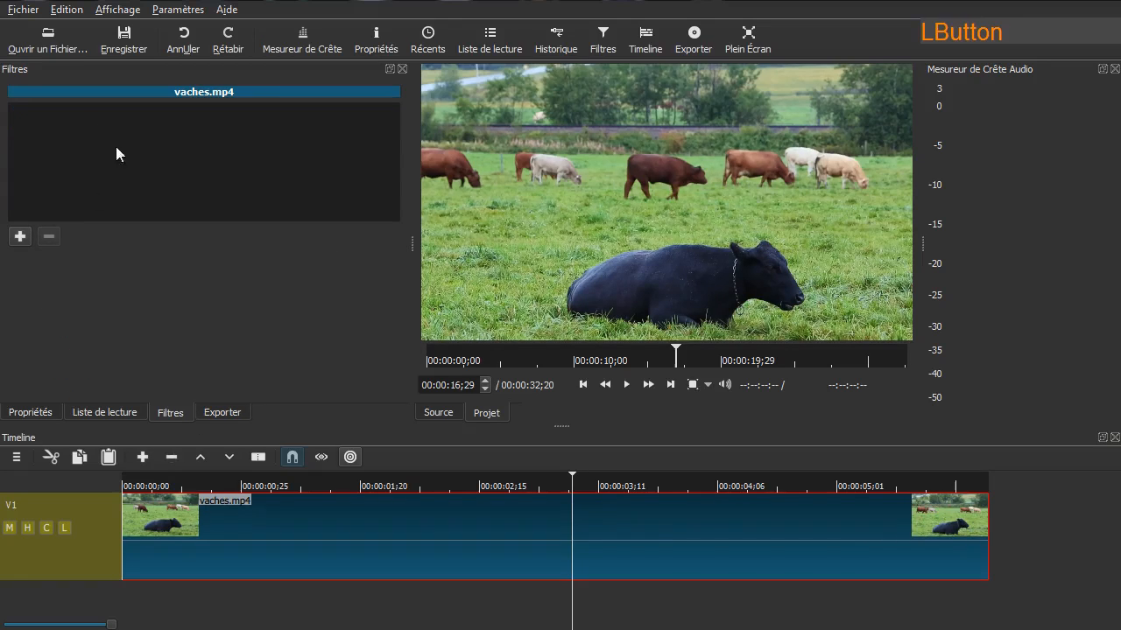
# - Try the Circular Frame (HTML) filter on vaches.mp4 and remove it
pyautogui.click(24, 242)
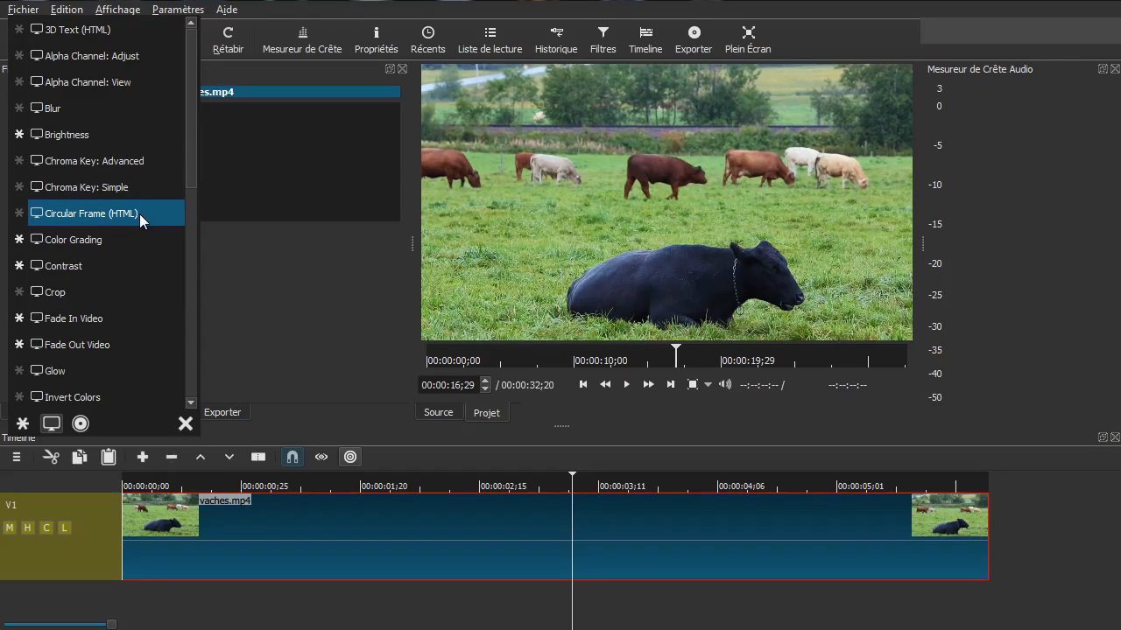
pyautogui.click(139, 214)
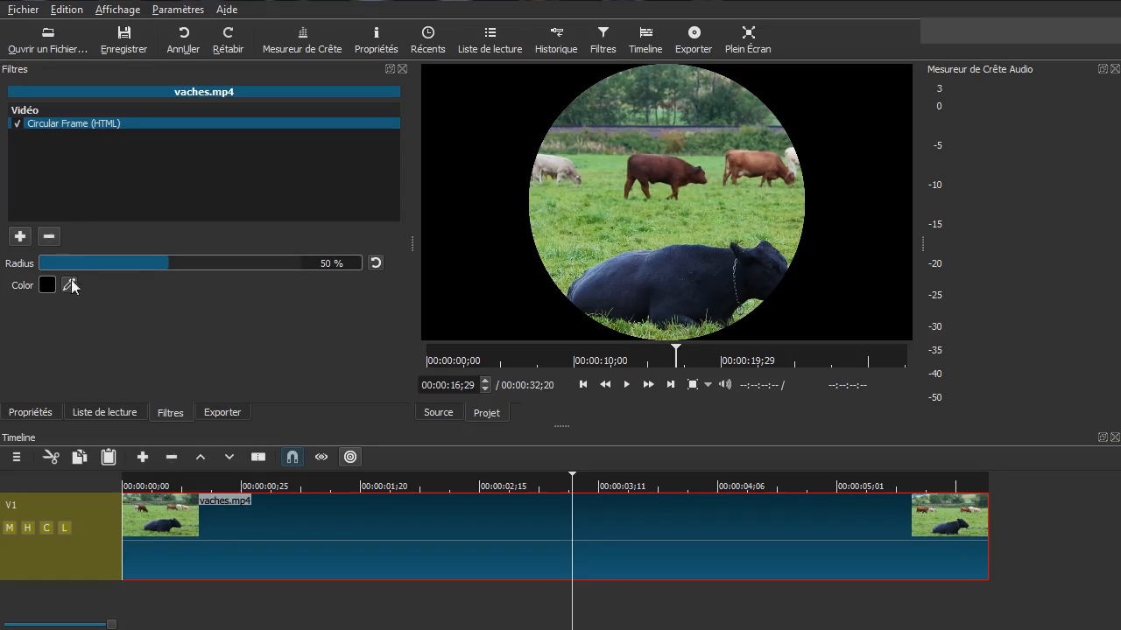
pyautogui.click(46, 238)
# - Try the Color Grading filter on vaches.mp4, shifting shadows, midtones and highlights toward purple and blue, and remove it
pyautogui.click(20, 237)
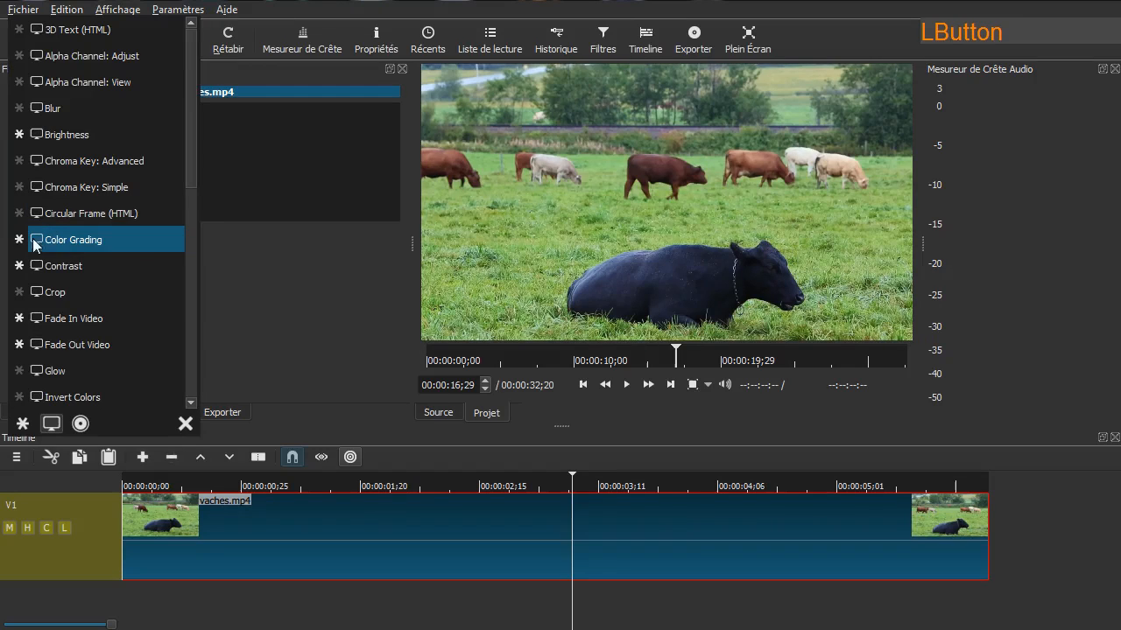
pyautogui.click(132, 242)
pyautogui.moveTo(62, 353); pyautogui.dragTo(90, 349)
pyautogui.moveTo(203, 354)
pyautogui.mouseDown()
pyautogui.moveTo(208, 340)
pyautogui.moveTo(183, 333)
pyautogui.moveTo(183, 358)
pyautogui.moveTo(203, 371)
pyautogui.mouseUp()
pyautogui.moveTo(336, 353); pyautogui.dragTo(338, 371)
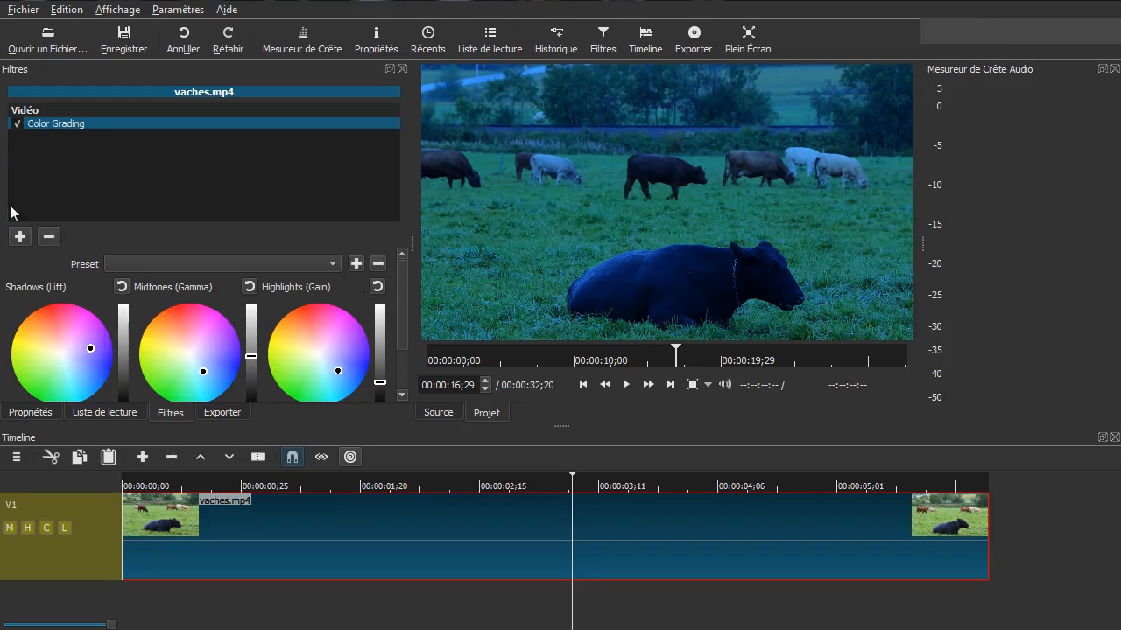
pyautogui.click(49, 236)
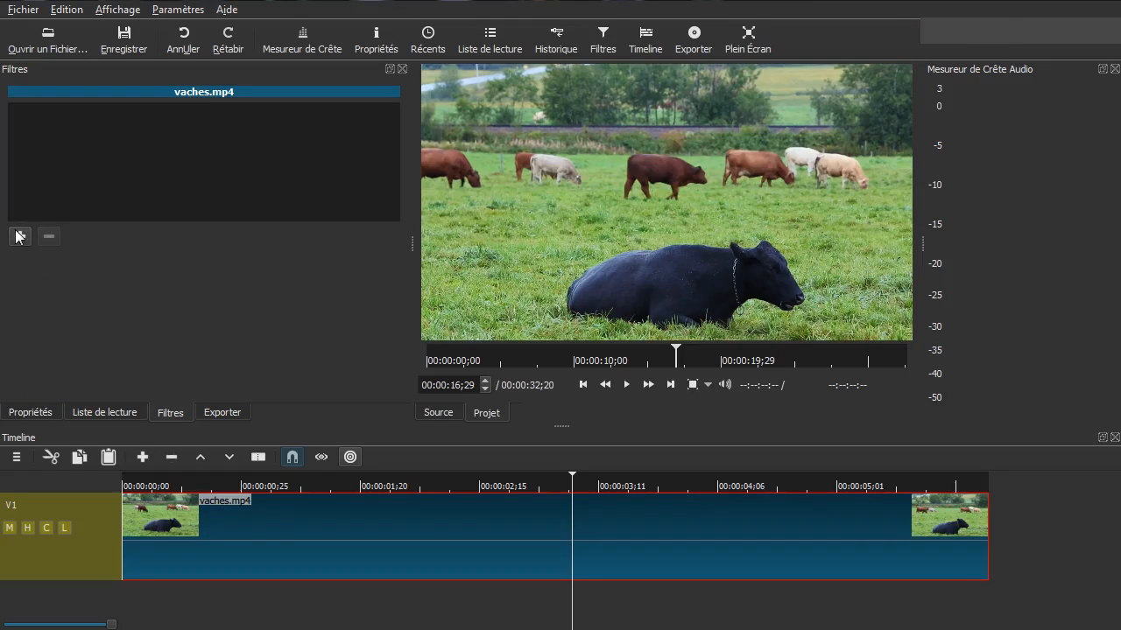
# - Try the Contrast filter on vaches.mp4 down to 38,5 %, reset the value and remove the filter
pyautogui.click(20, 236)
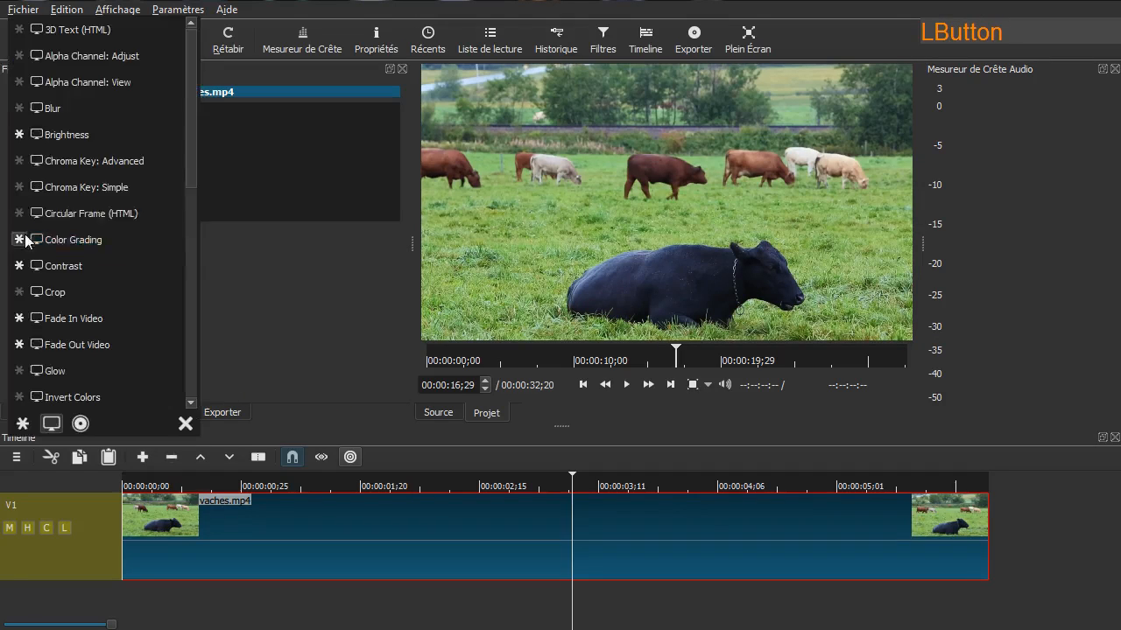
pyautogui.click(123, 267)
pyautogui.moveTo(145, 282); pyautogui.dragTo(231, 290)
pyautogui.moveTo(158, 290)
pyautogui.mouseDown()
pyautogui.moveTo(105, 296)
pyautogui.moveTo(143, 297)
pyautogui.mouseUp()
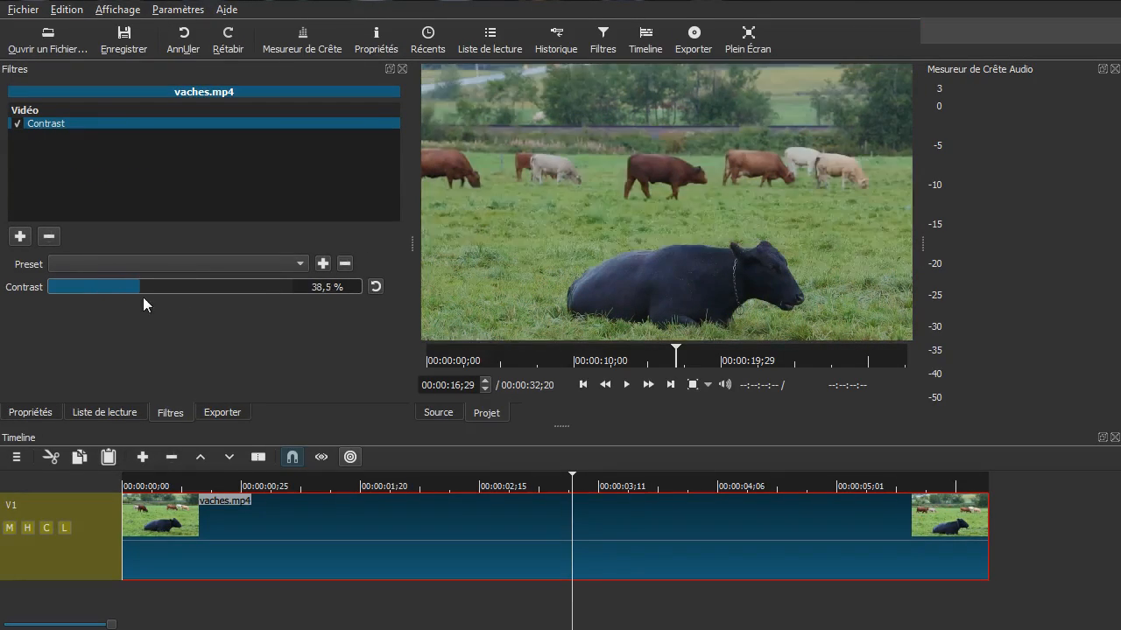
pyautogui.click(374, 286)
pyautogui.click(50, 237)
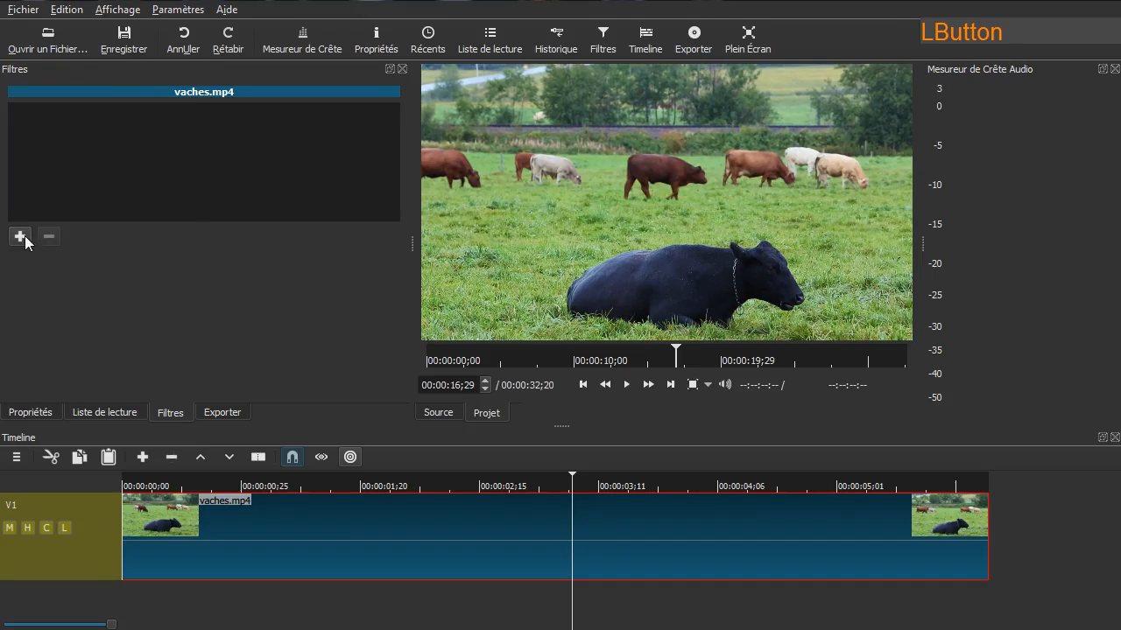
# - Try the Crop filter on vaches.mp4 with 228 px top, 185 px bottom, 315 px left and 363 px right, and remove it
pyautogui.click(24, 235)
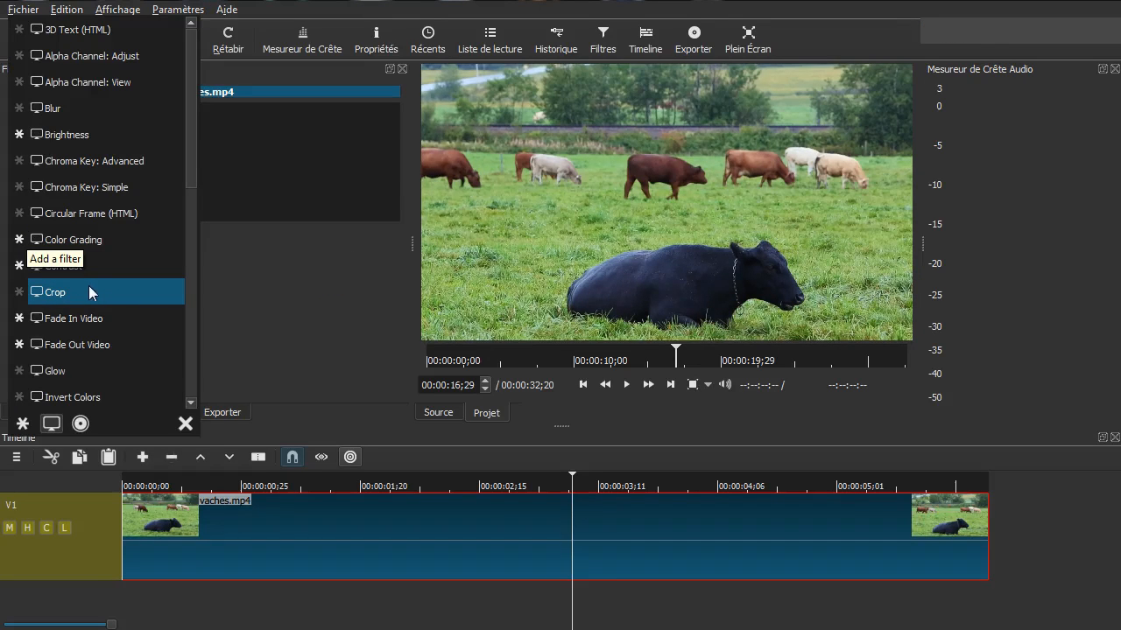
pyautogui.click(82, 291)
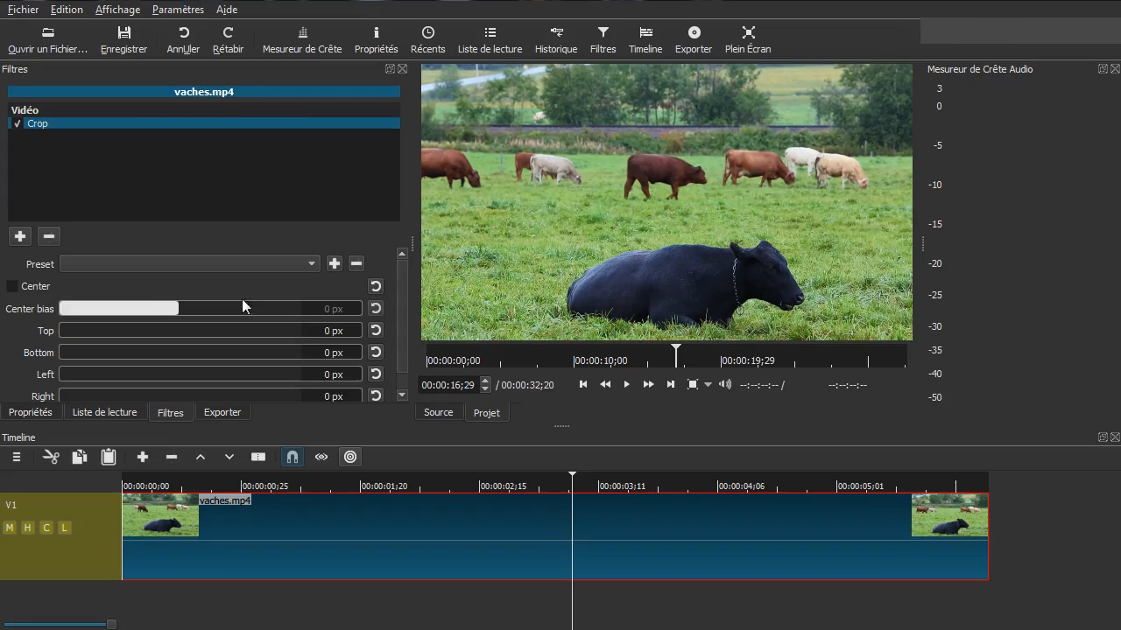
pyautogui.moveTo(67, 332); pyautogui.dragTo(105, 387)
pyautogui.click(105, 392)
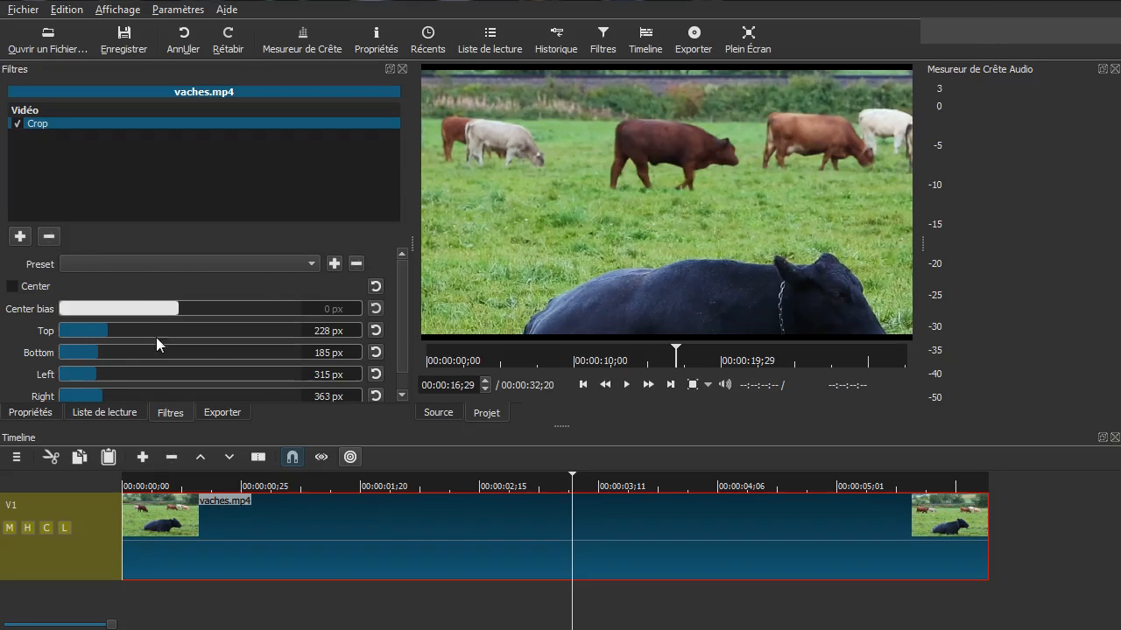
pyautogui.click(58, 238)
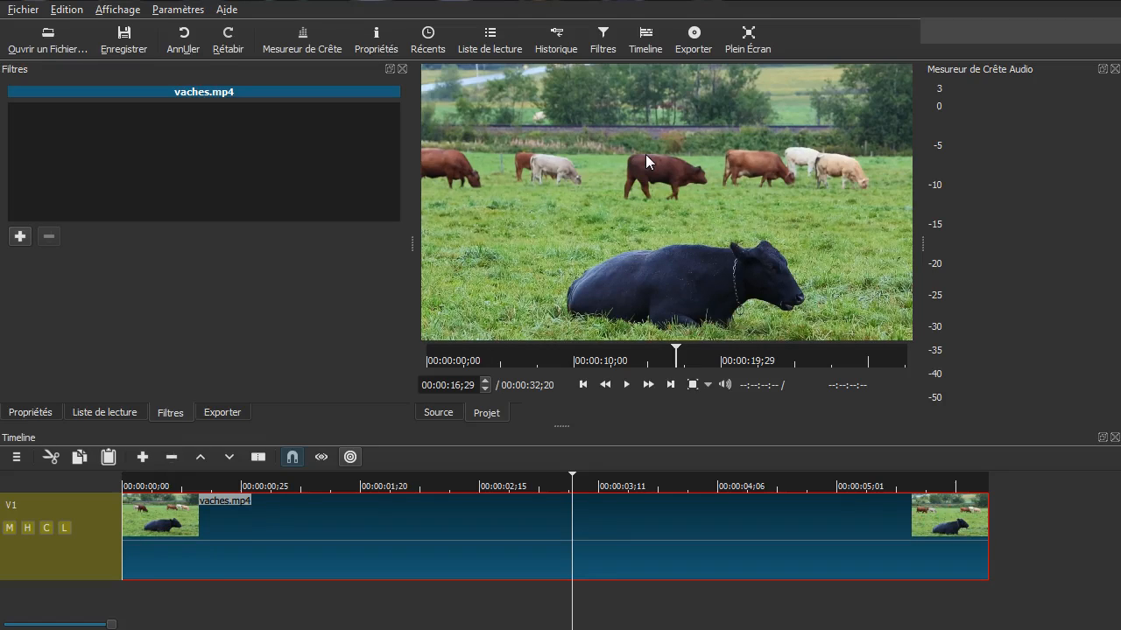
# - Try the Glow filter on vaches.mp4 and remove it
pyautogui.click(19, 237)
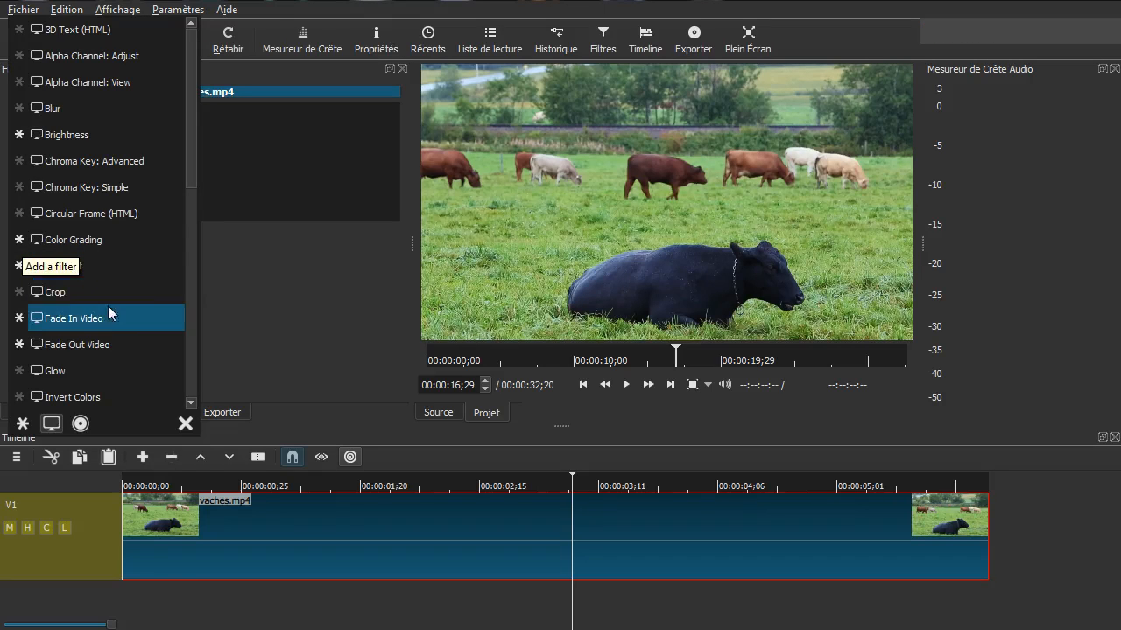
pyautogui.click(92, 369)
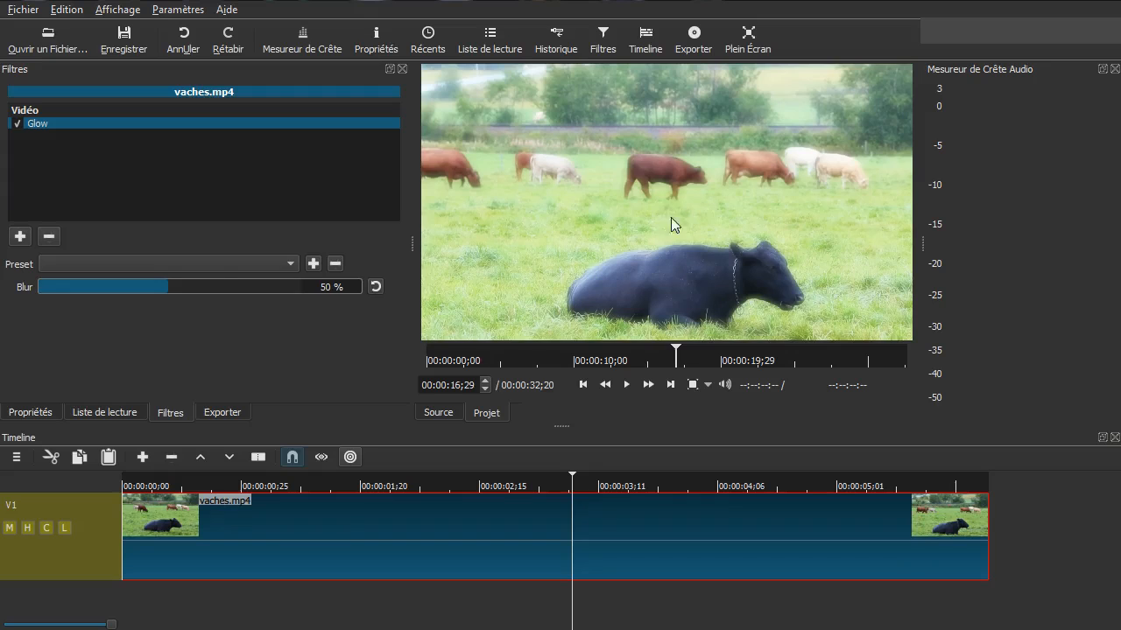
pyautogui.click(49, 238)
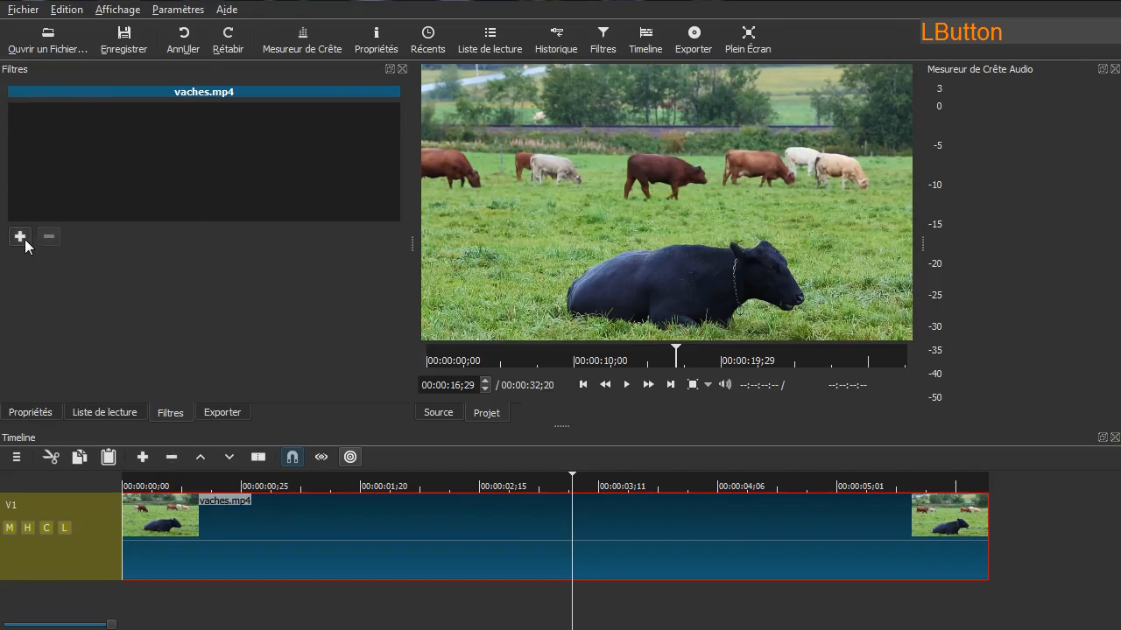
# - Try the Invert Colors filter on vaches.mp4 and remove it
pyautogui.click(23, 238)
pyautogui.scroll(-1, 131, 351)
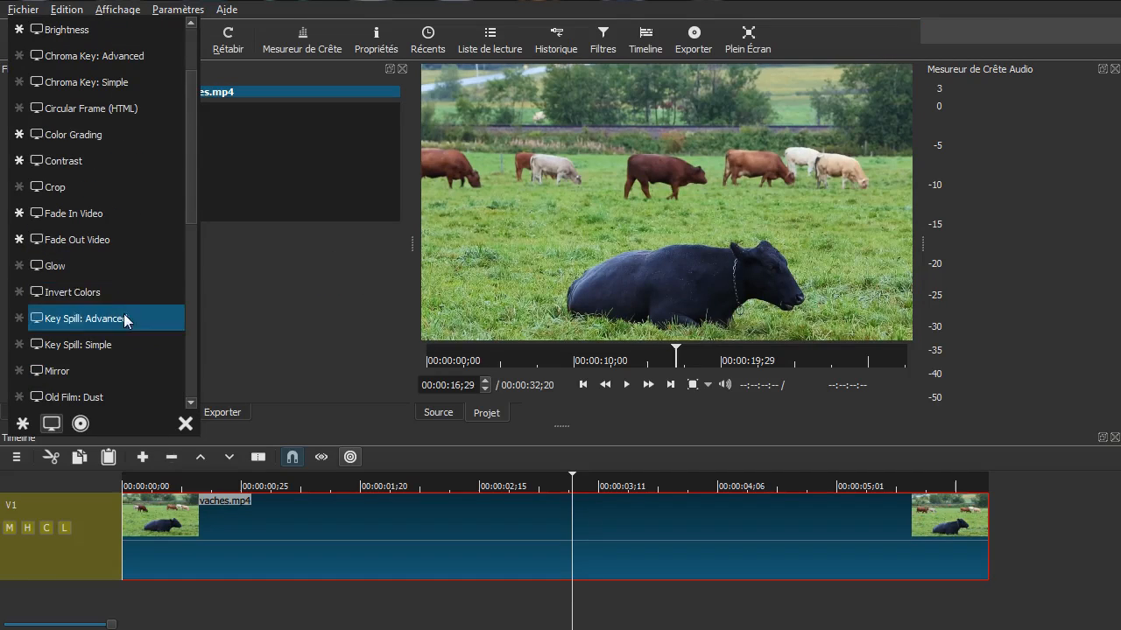
pyautogui.click(79, 291)
pyautogui.click(49, 237)
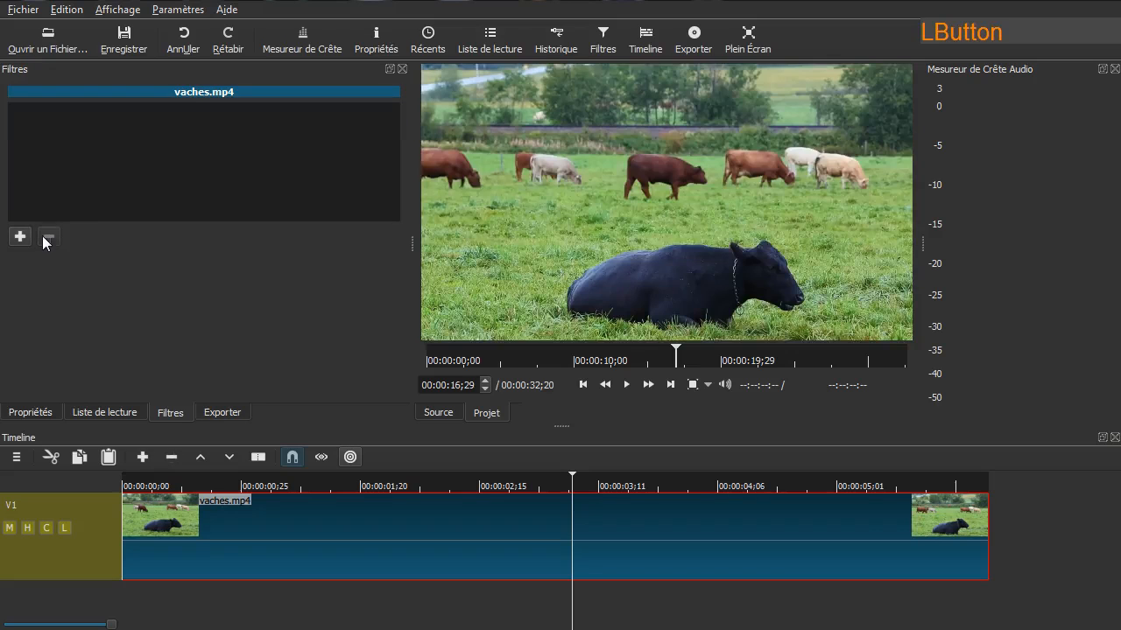
# - Try the Key Spill: Simple filter on vaches.mp4 with the Blue and Green options, and remove it
pyautogui.click(20, 236)
pyautogui.scroll(-1, 170, 298)
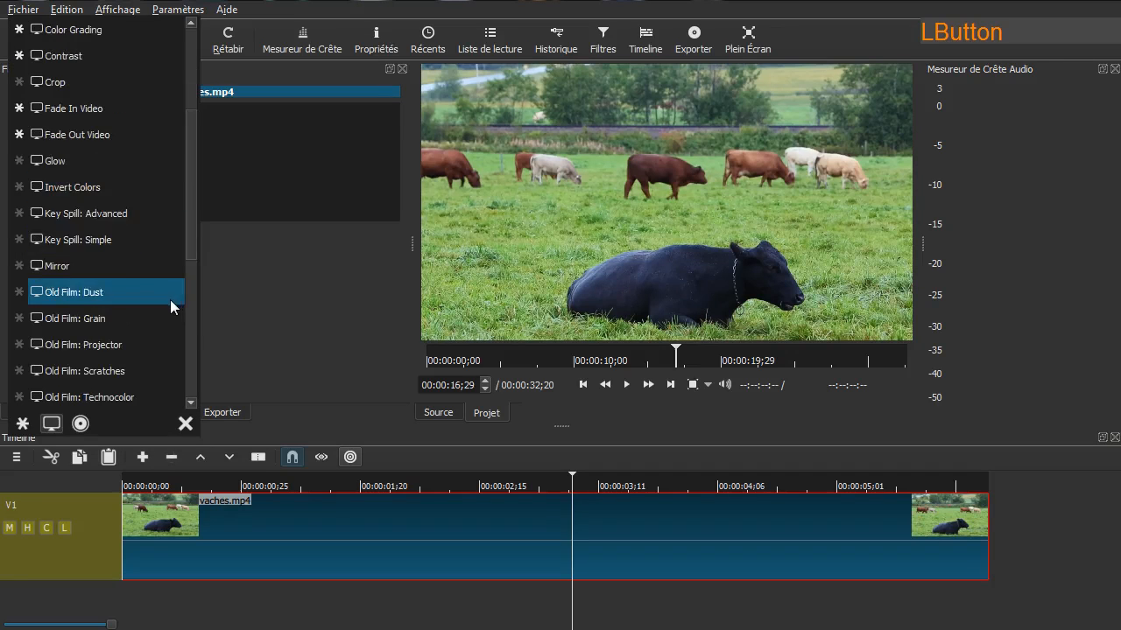
pyautogui.click(126, 240)
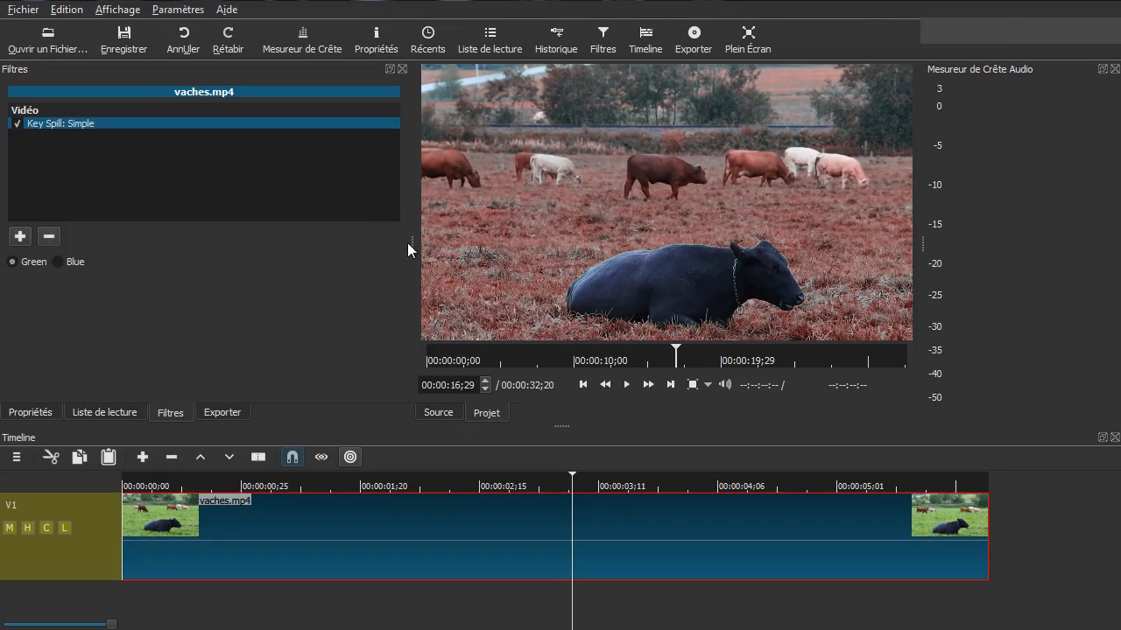
pyautogui.click(54, 263)
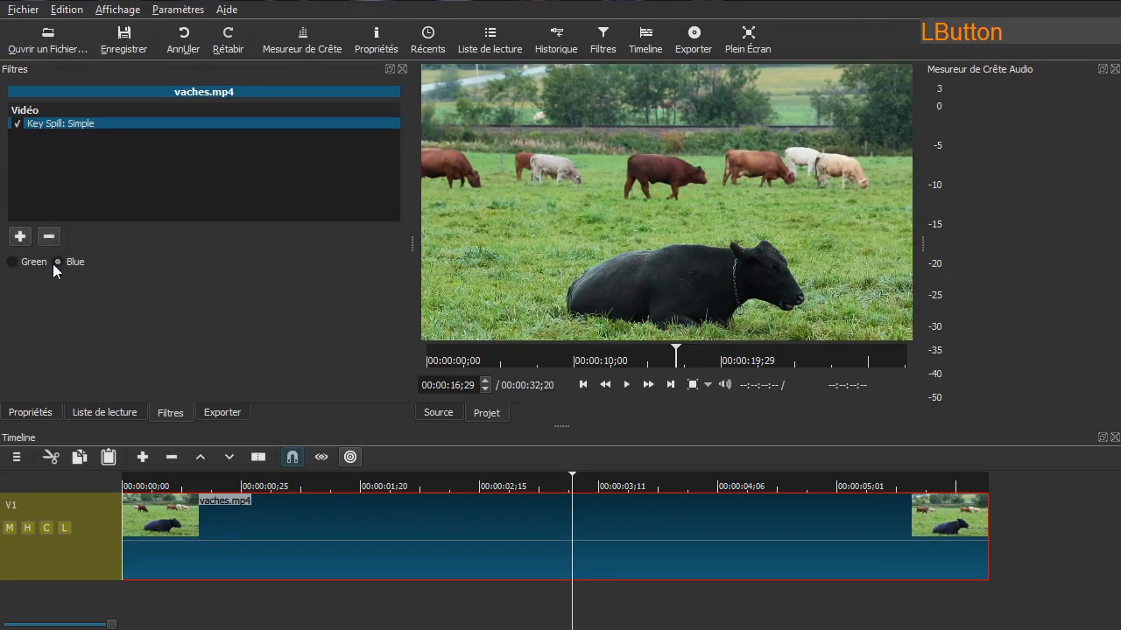
pyautogui.click(16, 263)
pyautogui.click(46, 239)
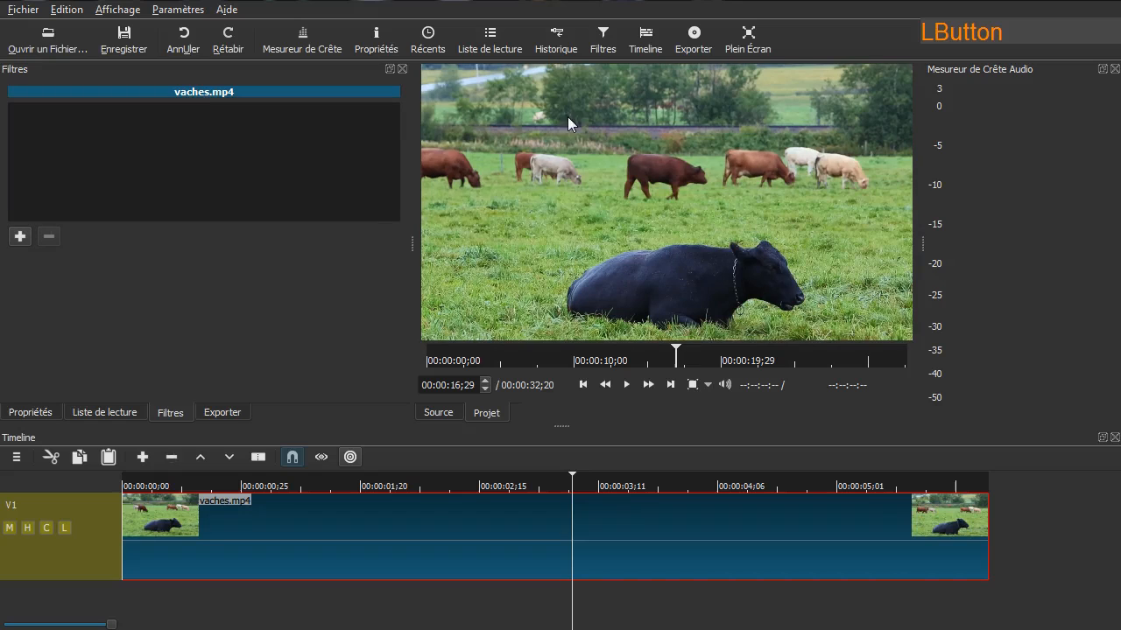
# - Try the Mirror filter on vaches.mp4 and remove it
pyautogui.click(17, 239)
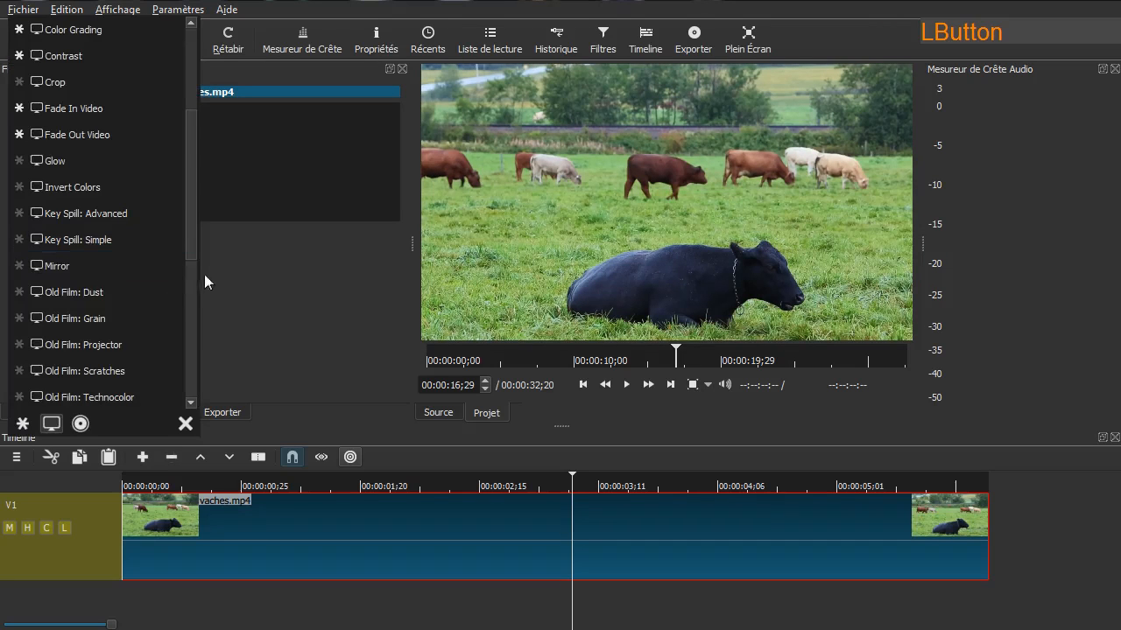
pyautogui.click(121, 271)
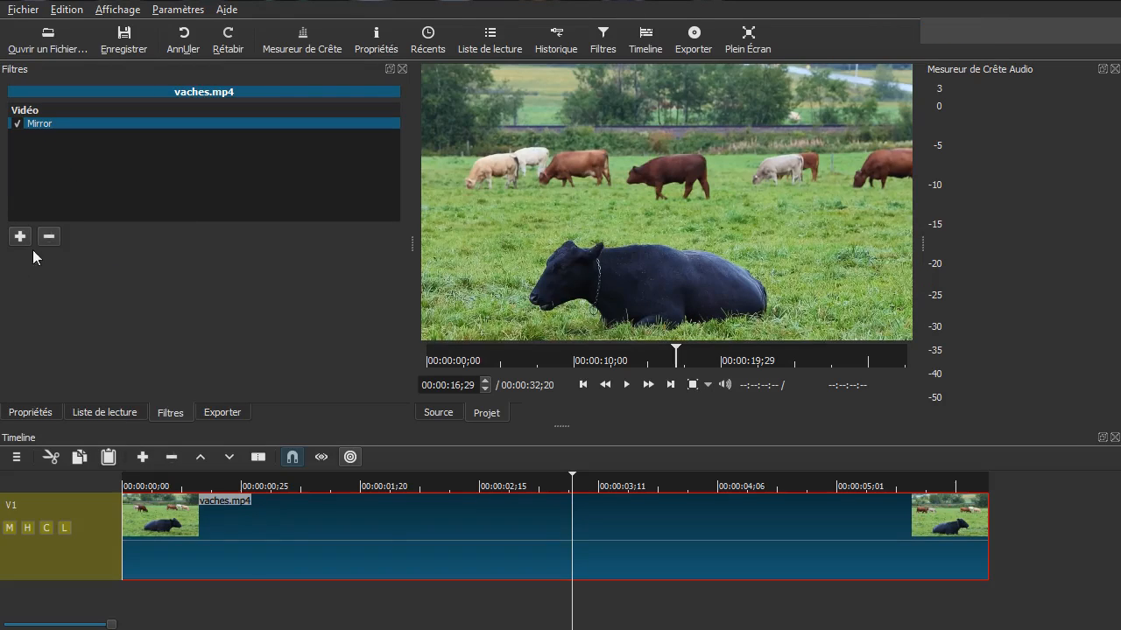
pyautogui.click(48, 237)
# - Add the Old Film: Dust, Grain, Projector and Scratches filters together to vaches.mp4
pyautogui.click(14, 239)
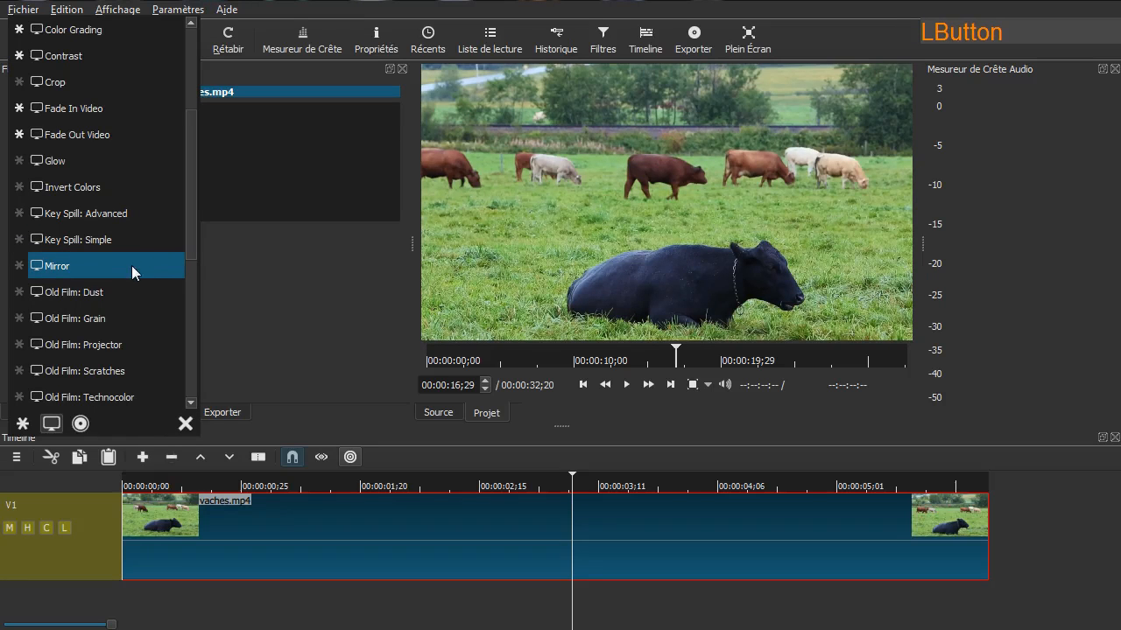
pyautogui.scroll(-2, 130, 281)
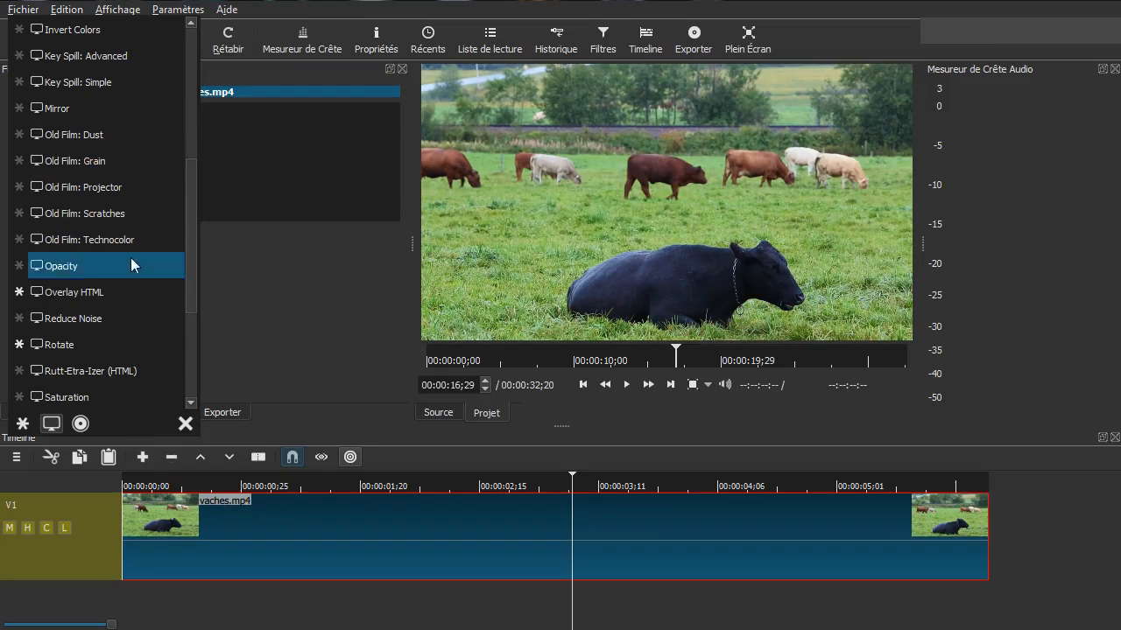
pyautogui.click(112, 137)
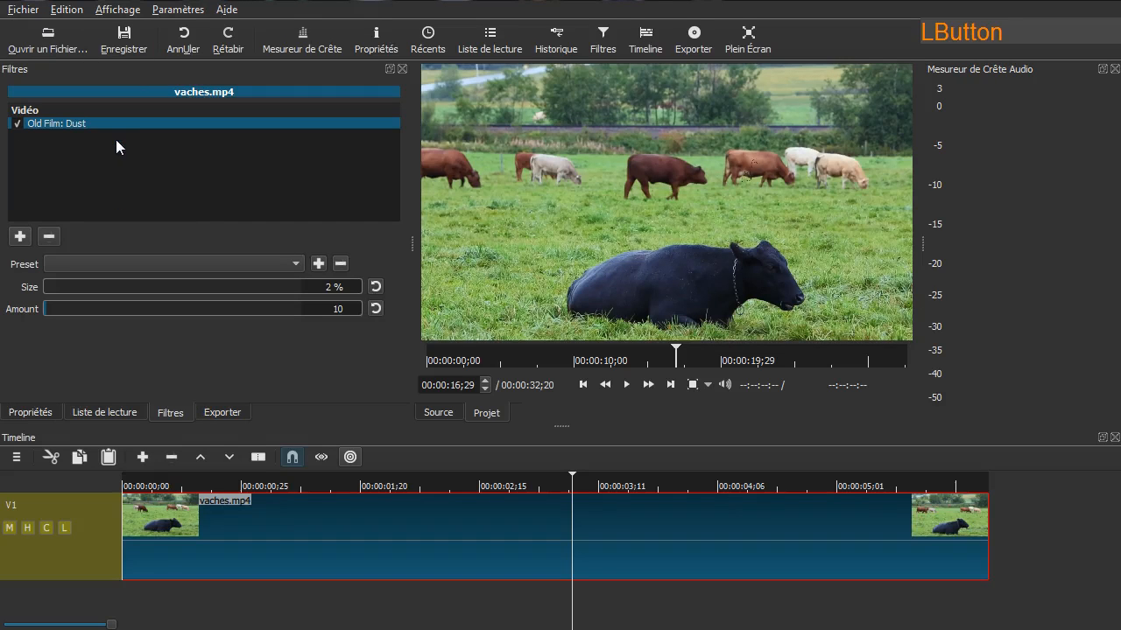
pyautogui.click(13, 244)
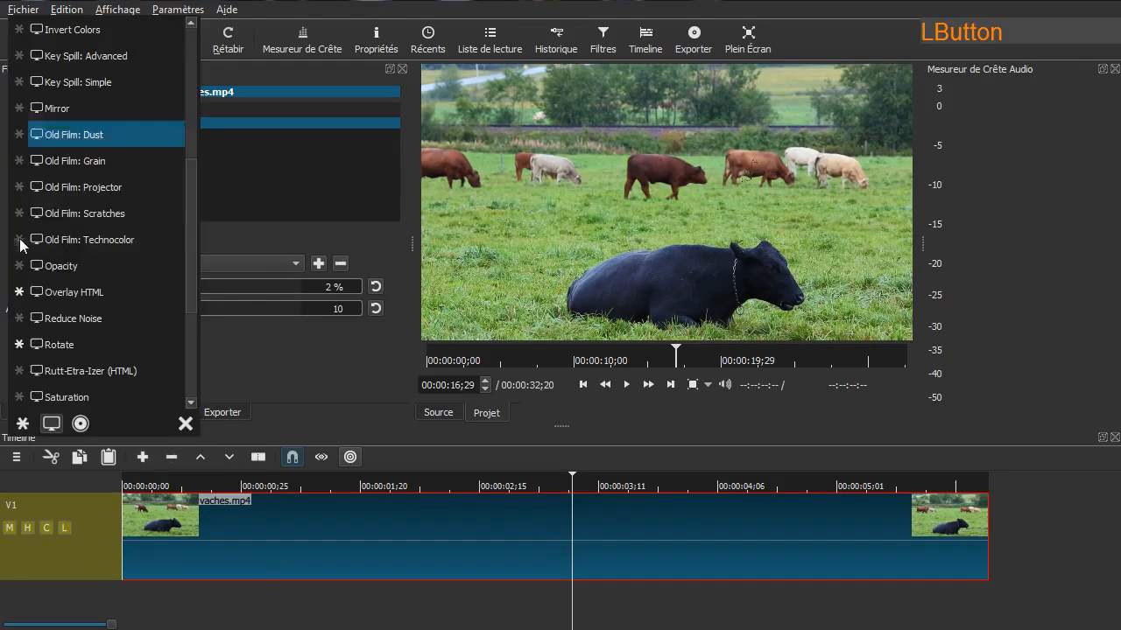
pyautogui.click(134, 164)
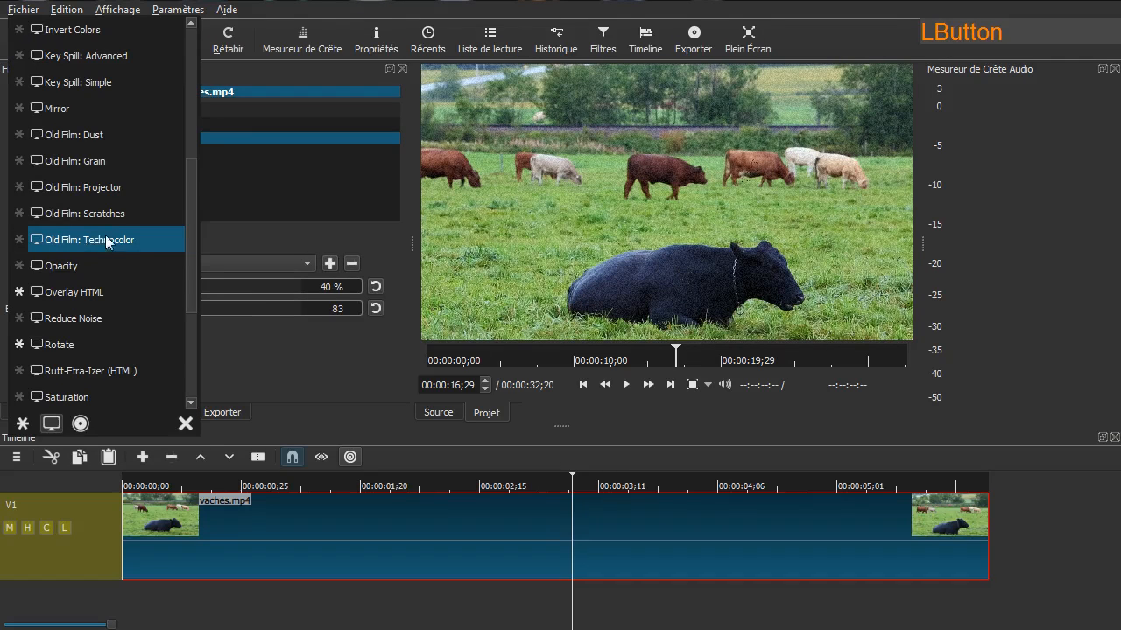
pyautogui.click(121, 194)
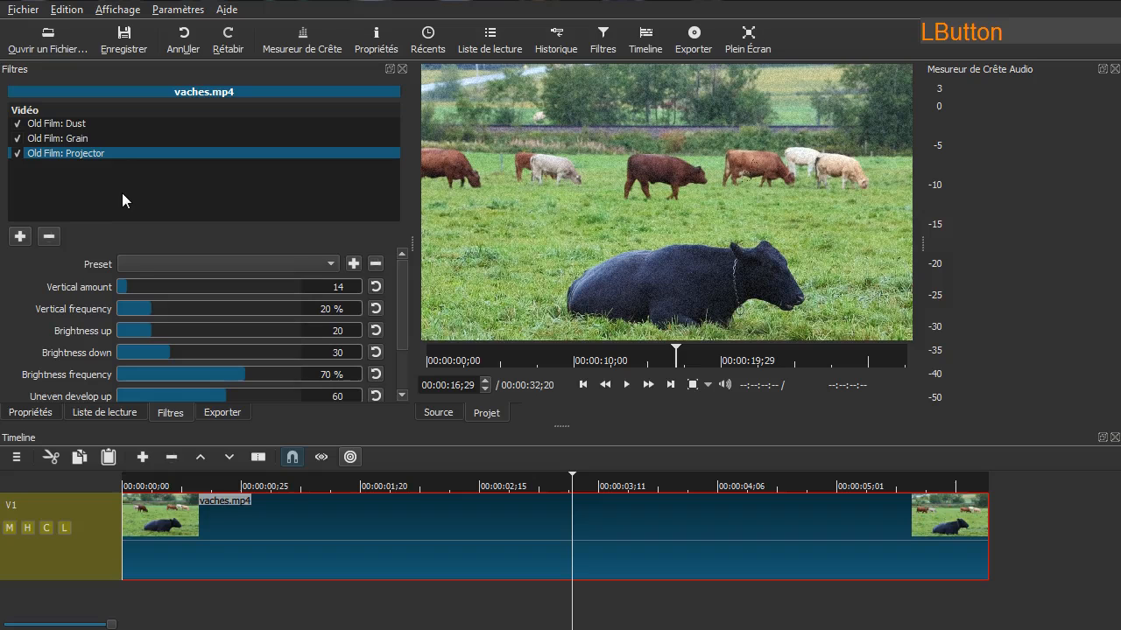
pyautogui.click(20, 236)
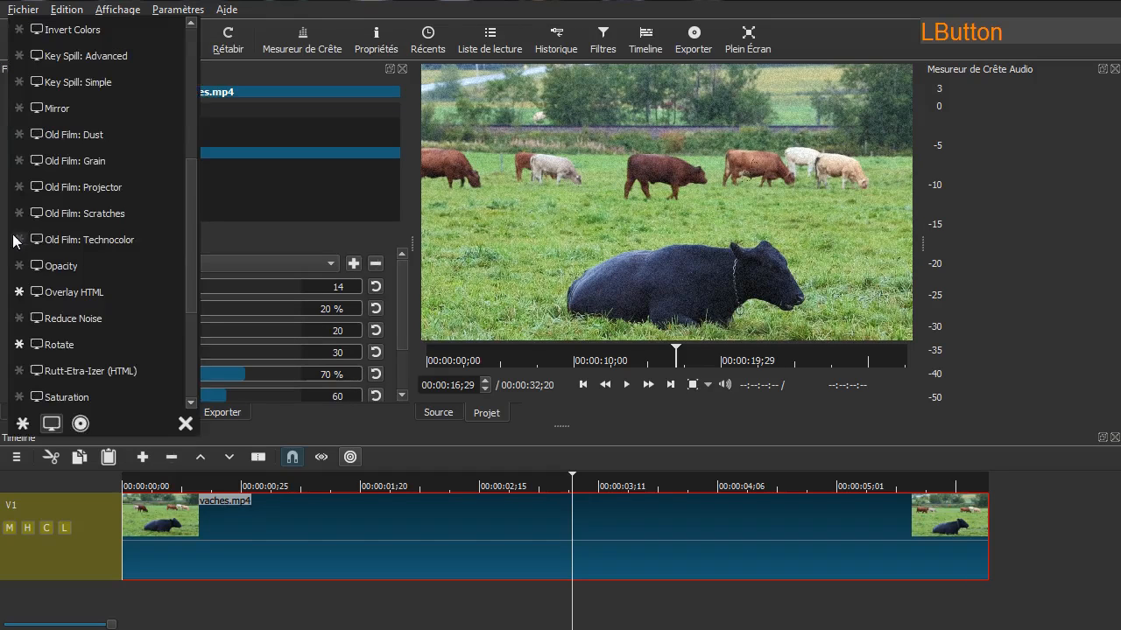
pyautogui.click(133, 216)
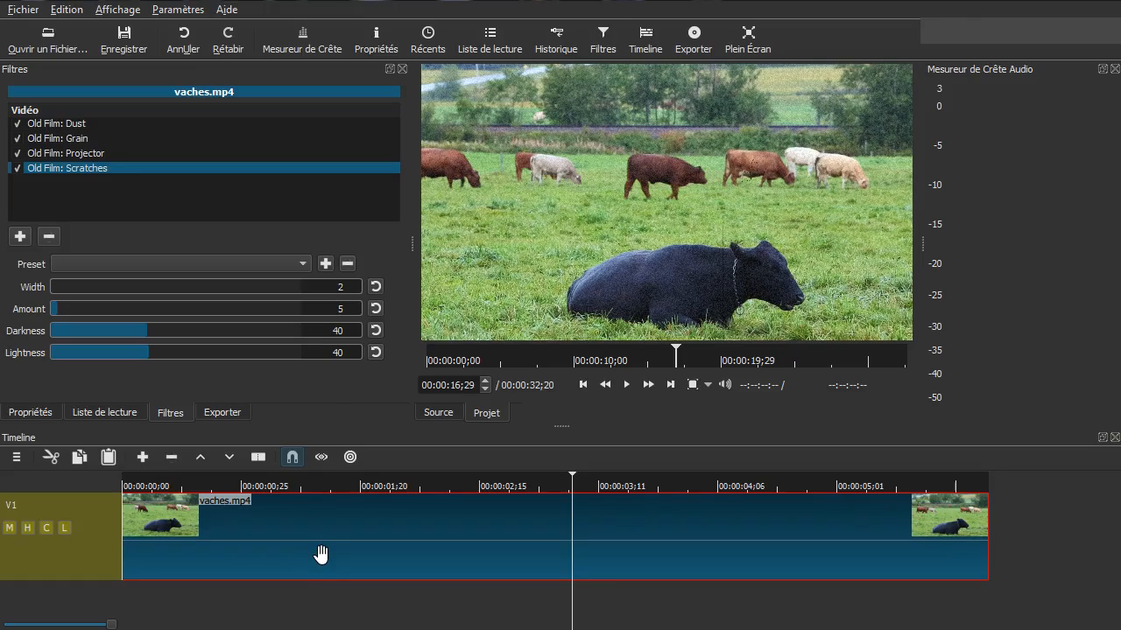
# - Play vaches.mp4 from the beginning for about three seconds to preview the combined old film effects
pyautogui.press('Home')
pyautogui.press('space')
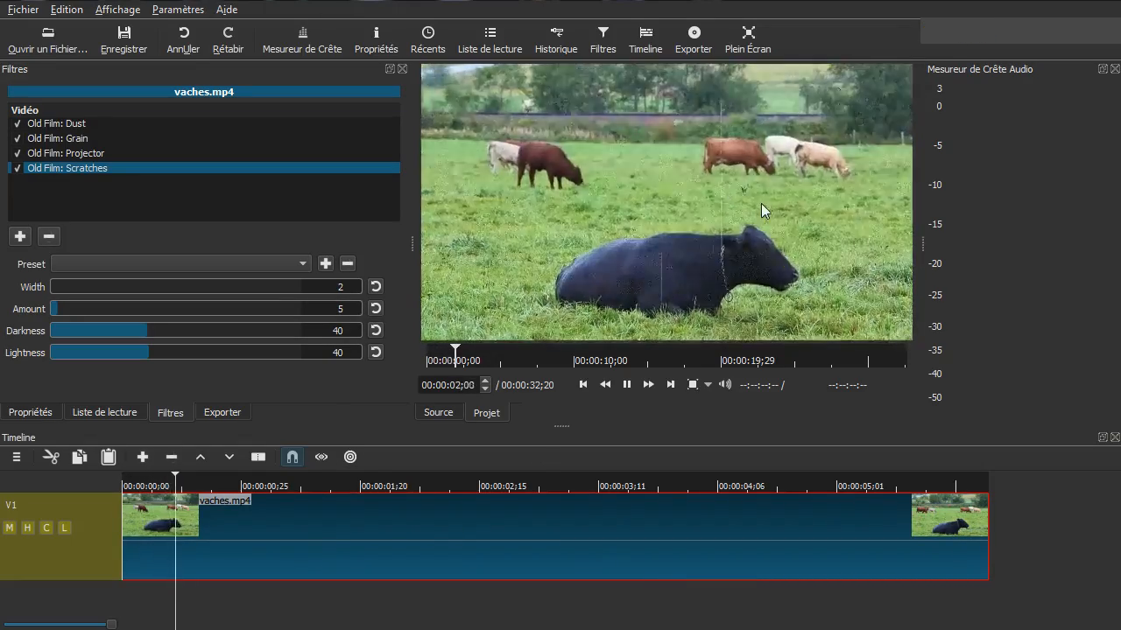
pyautogui.press('space')
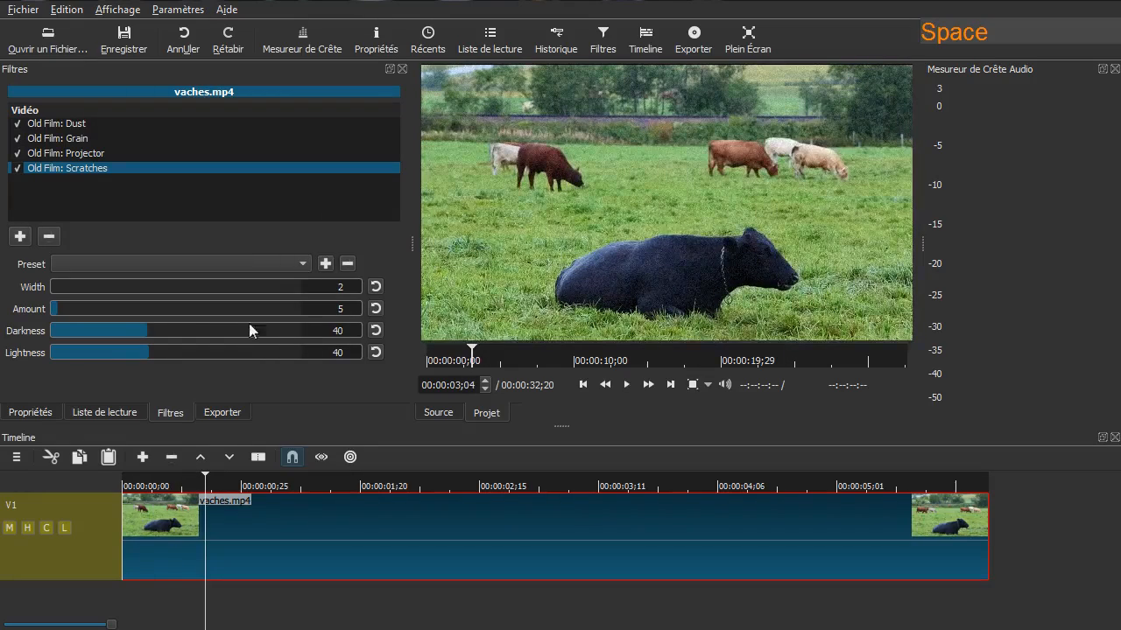
# - Add the Sepia Tone filter to vaches.mp4 and set its Yellow-Blue value to 35
pyautogui.click(22, 237)
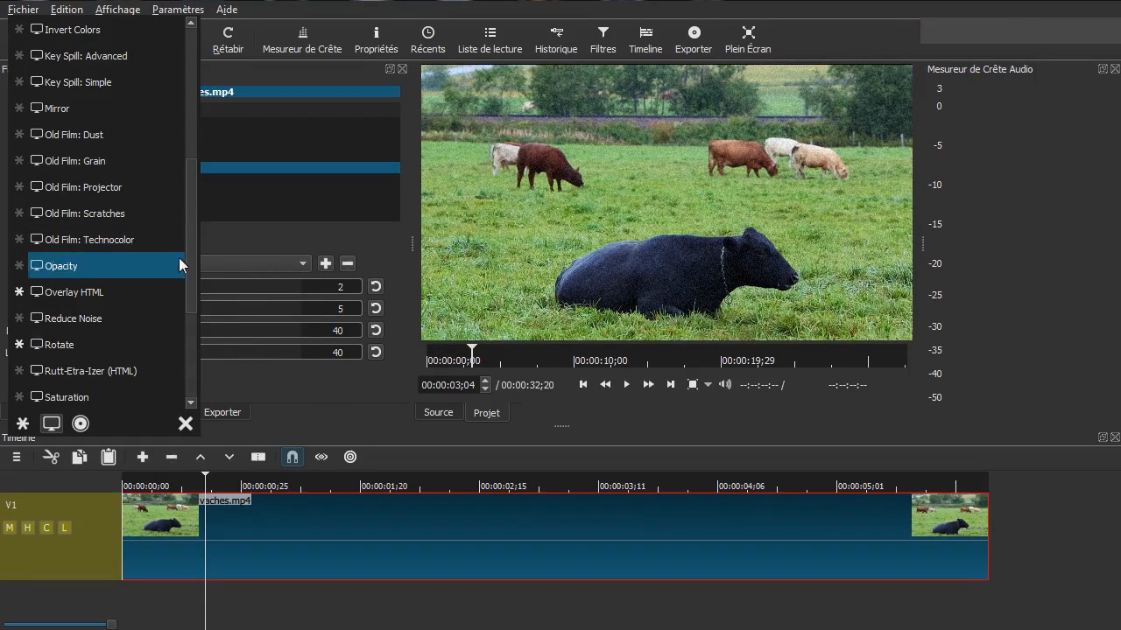
pyautogui.moveTo(191, 268); pyautogui.dragTo(199, 342)
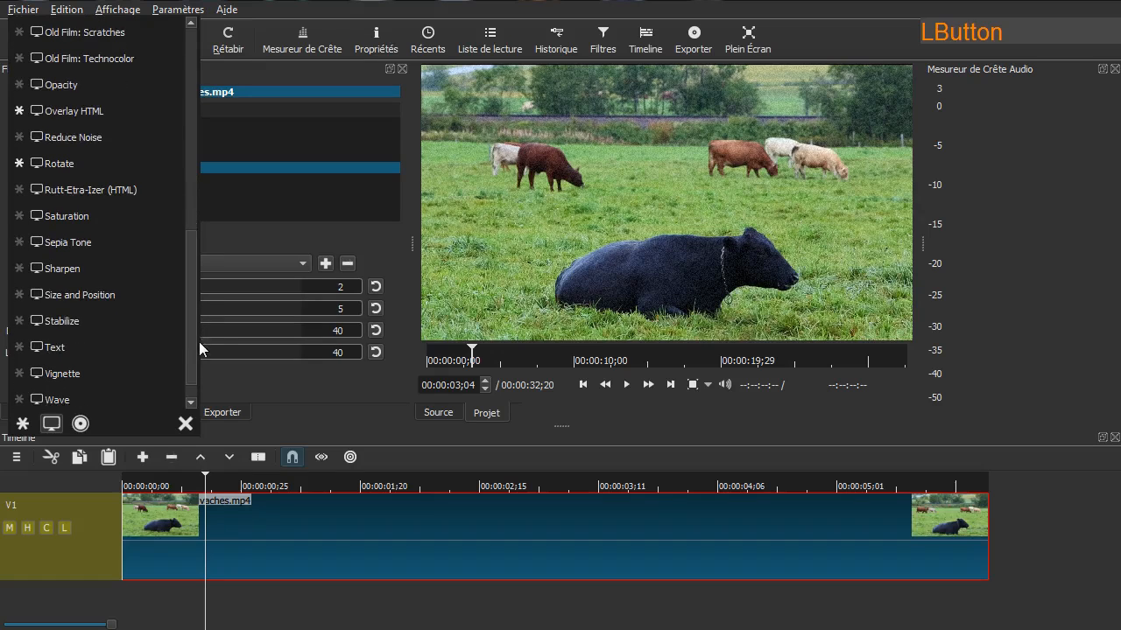
pyautogui.click(85, 249)
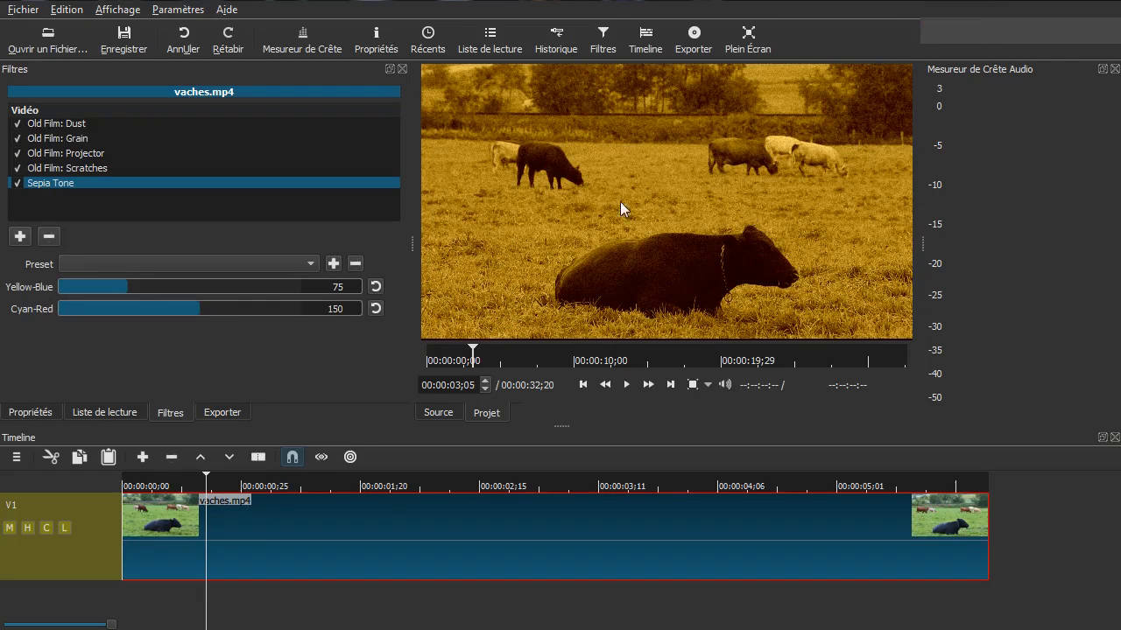
pyautogui.moveTo(115, 292); pyautogui.dragTo(92, 287)
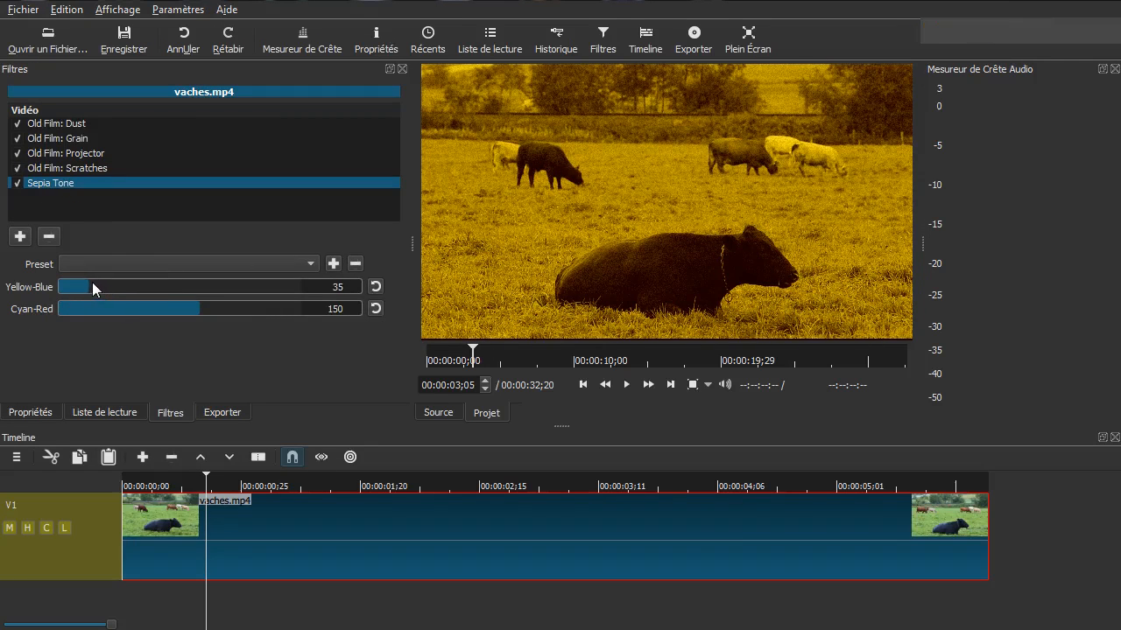
# - Set Sepia Tone to Yellow-Blue 41 and Cyan-Red 146, and add a Saturation filter at 26 % to vaches.mp4
pyautogui.moveTo(192, 304)
pyautogui.mouseDown()
pyautogui.moveTo(180, 302)
pyautogui.moveTo(200, 303)
pyautogui.mouseUp()
pyautogui.moveTo(77, 288)
pyautogui.mouseDown()
pyautogui.moveTo(97, 295)
pyautogui.moveTo(95, 284)
pyautogui.mouseUp()
pyautogui.click(21, 237)
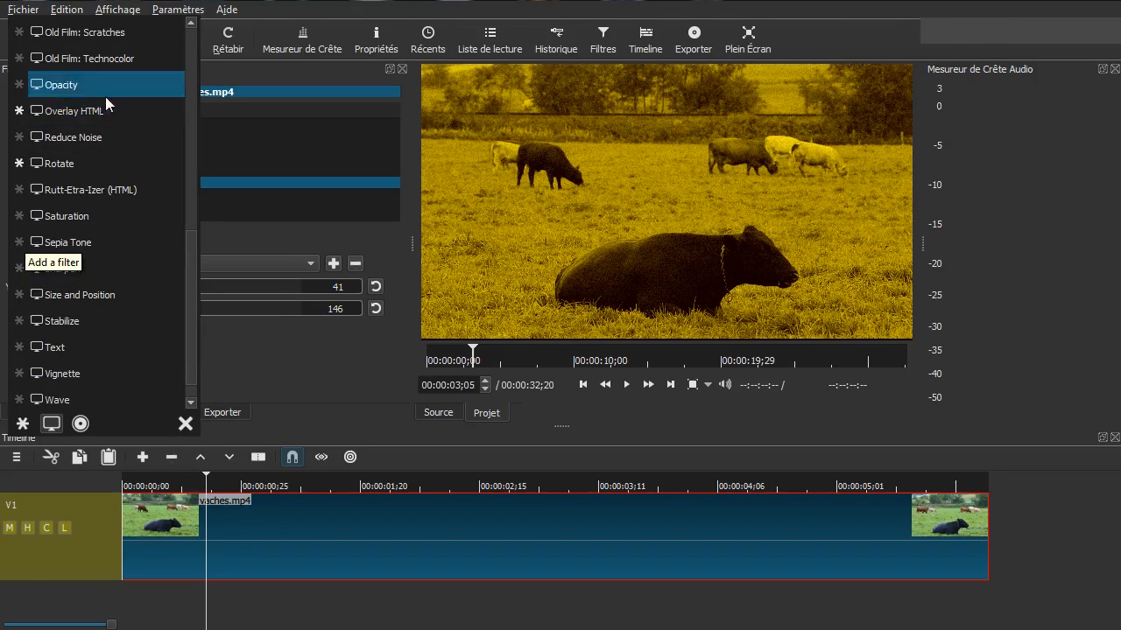
pyautogui.scroll(1, 103, 122)
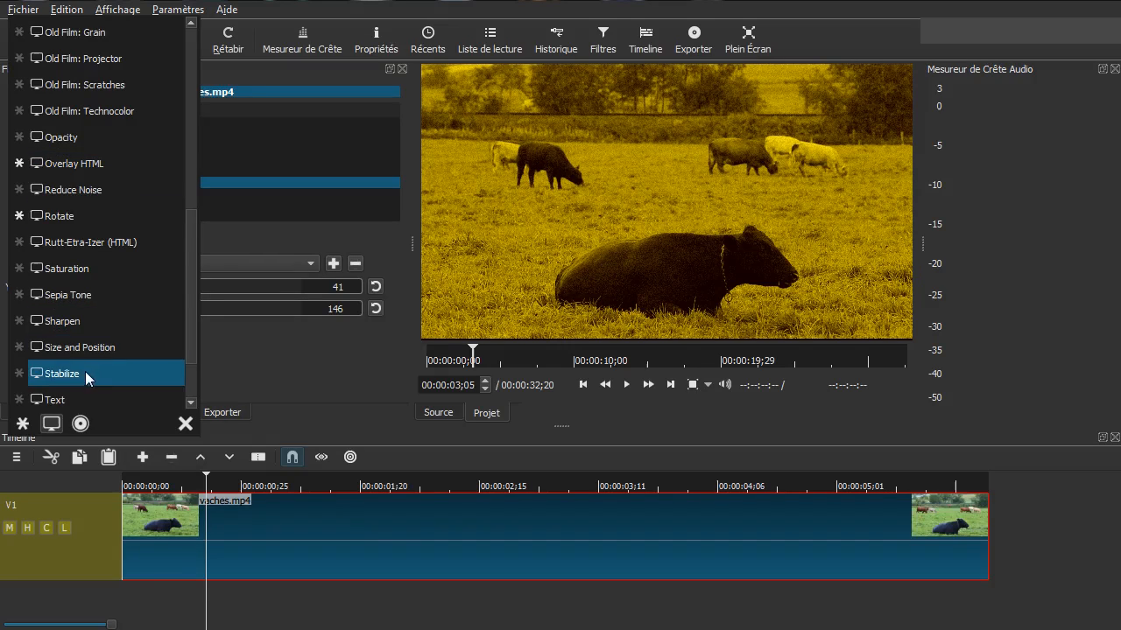
pyautogui.scroll(-1, 79, 381)
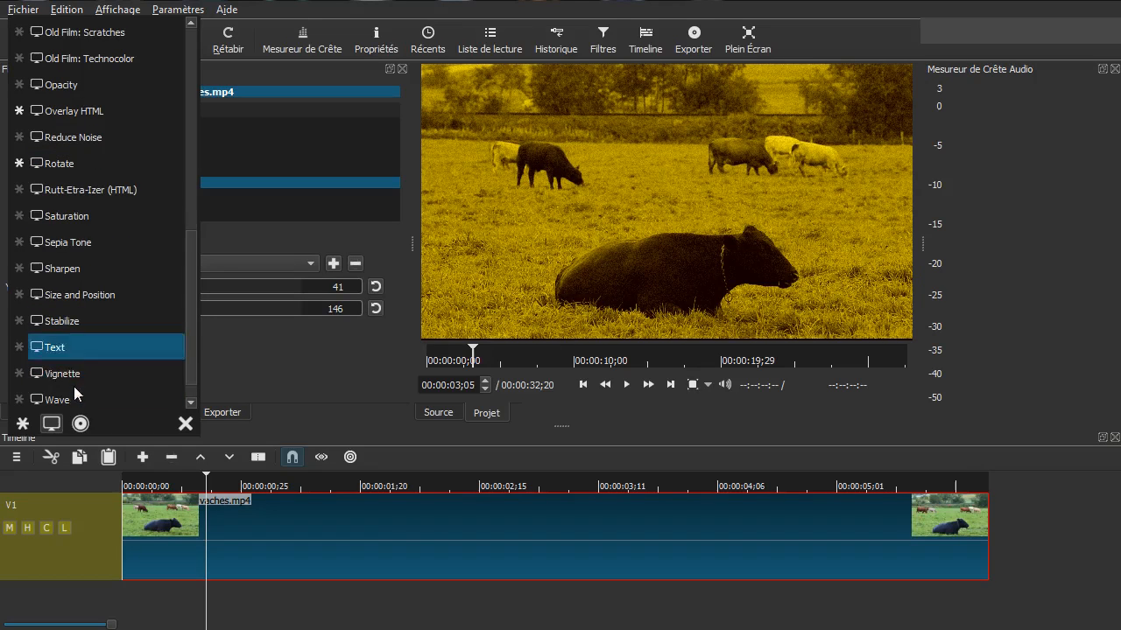
pyautogui.click(83, 215)
pyautogui.moveTo(134, 293); pyautogui.dragTo(30, 288)
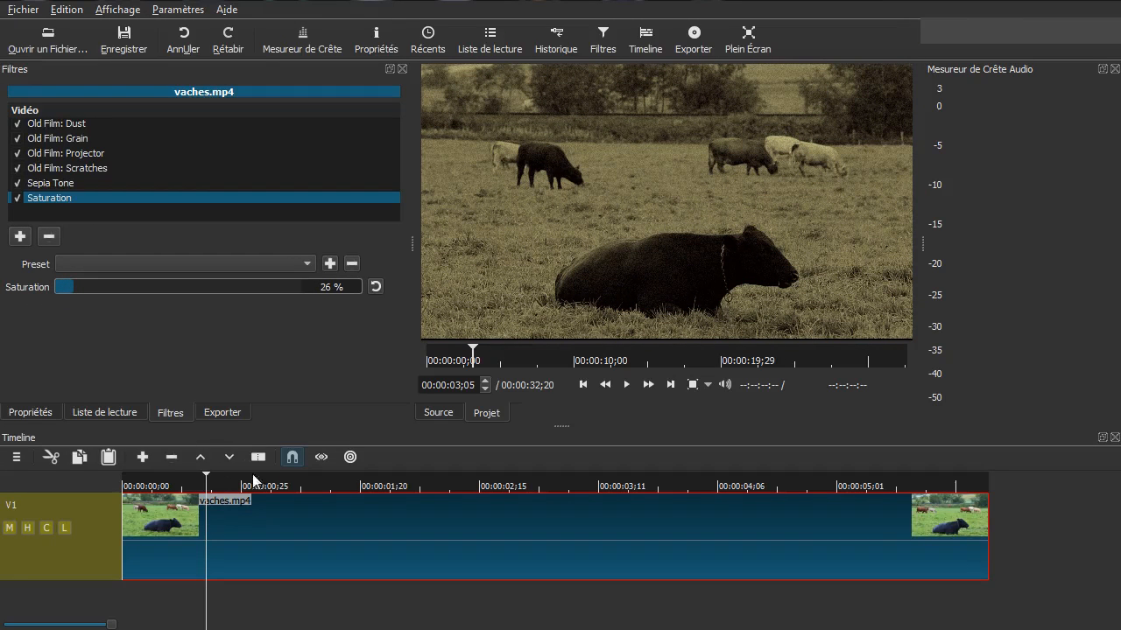
# - Play vaches.mp4 from the beginning, disable all six filters one by one during playback, and return to the start
pyautogui.press('Home')
pyautogui.press('space')
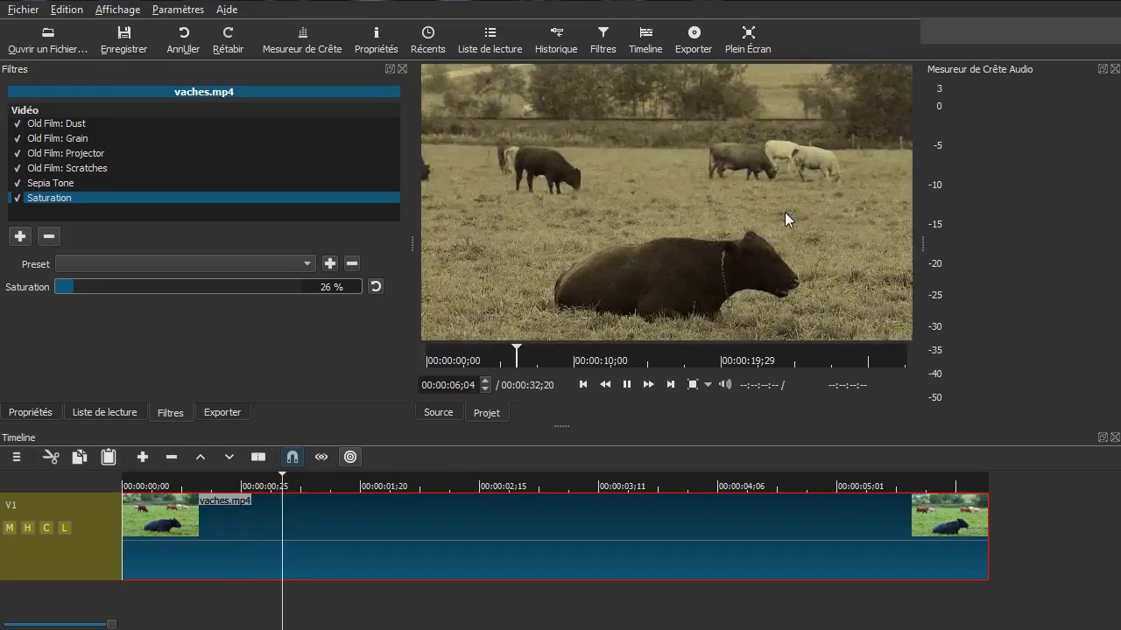
pyautogui.click(17, 125)
pyautogui.click(17, 138)
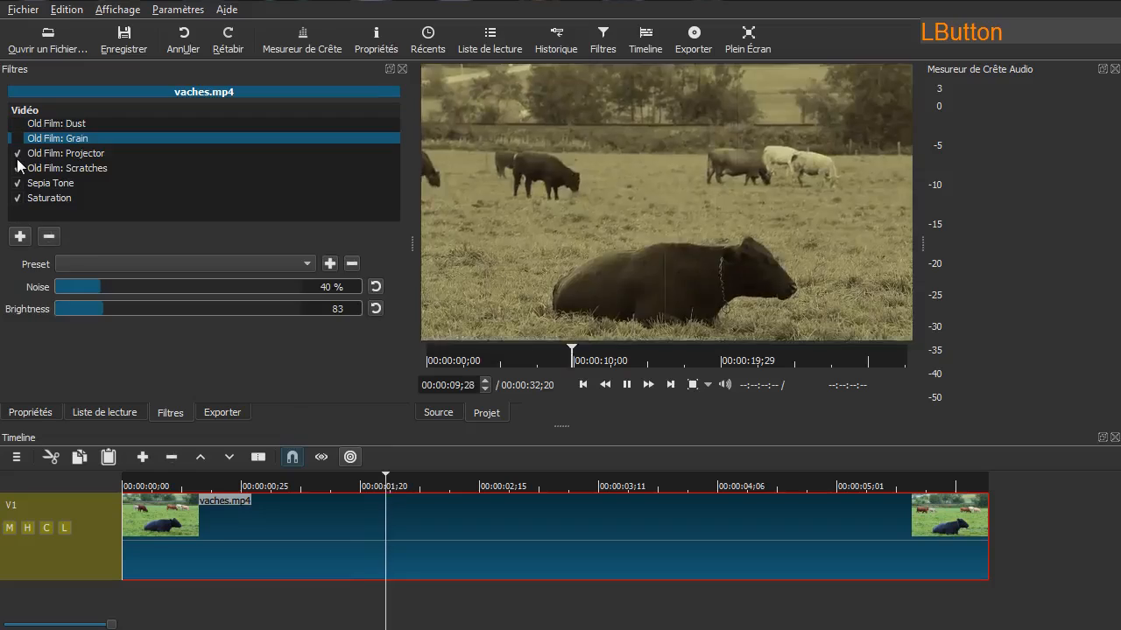
pyautogui.click(18, 154)
pyautogui.click(18, 168)
pyautogui.click(18, 183)
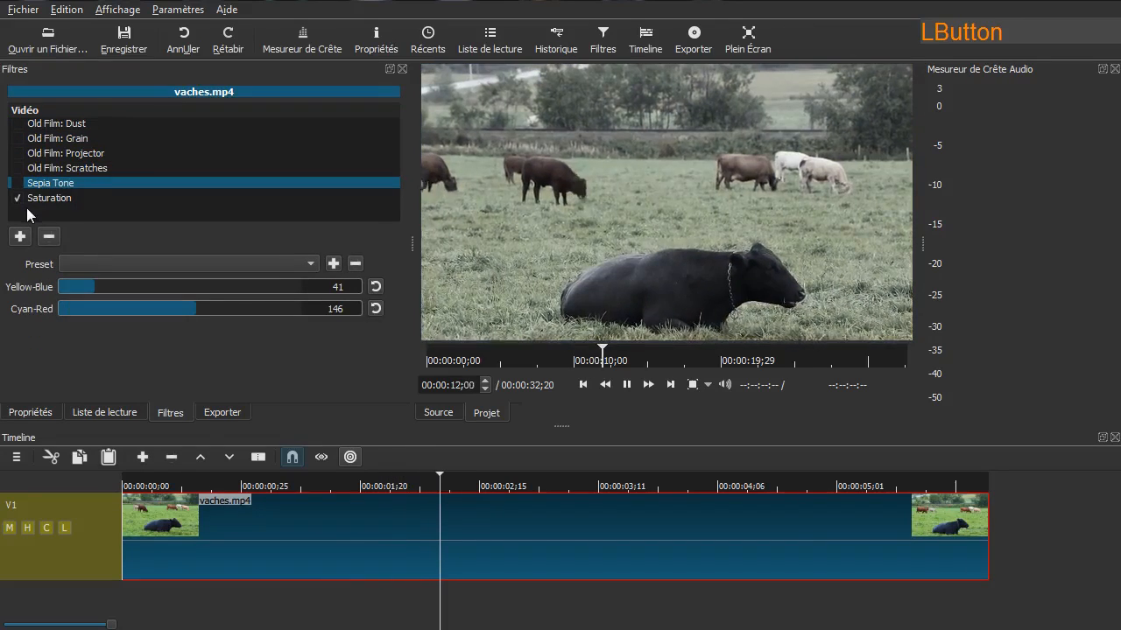
pyautogui.click(17, 198)
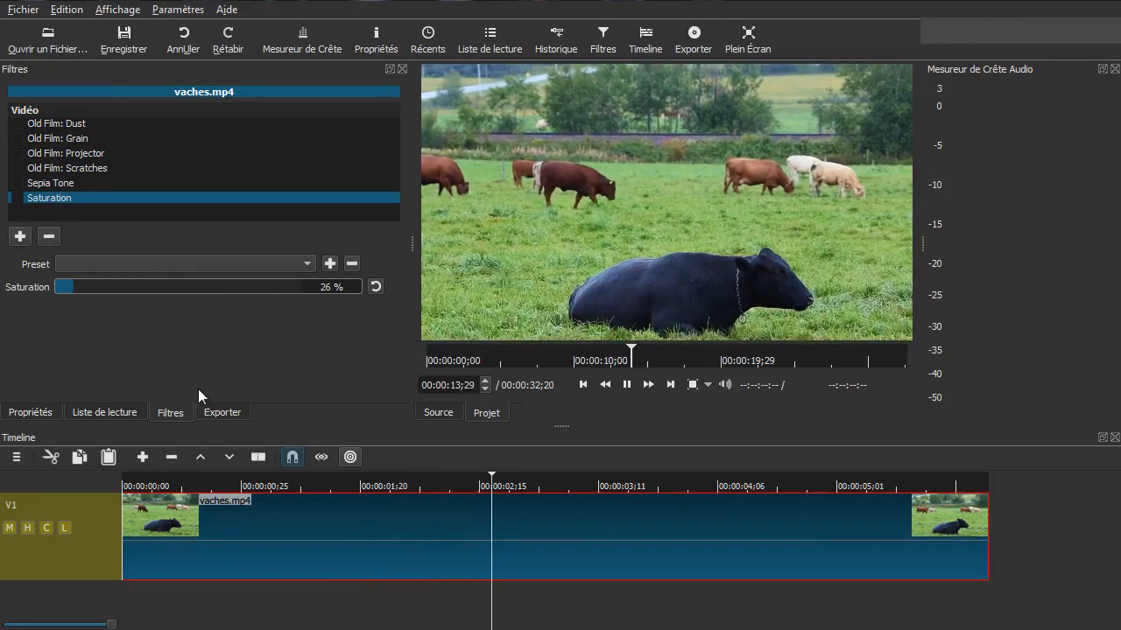
pyautogui.press('space')
pyautogui.press('Home')
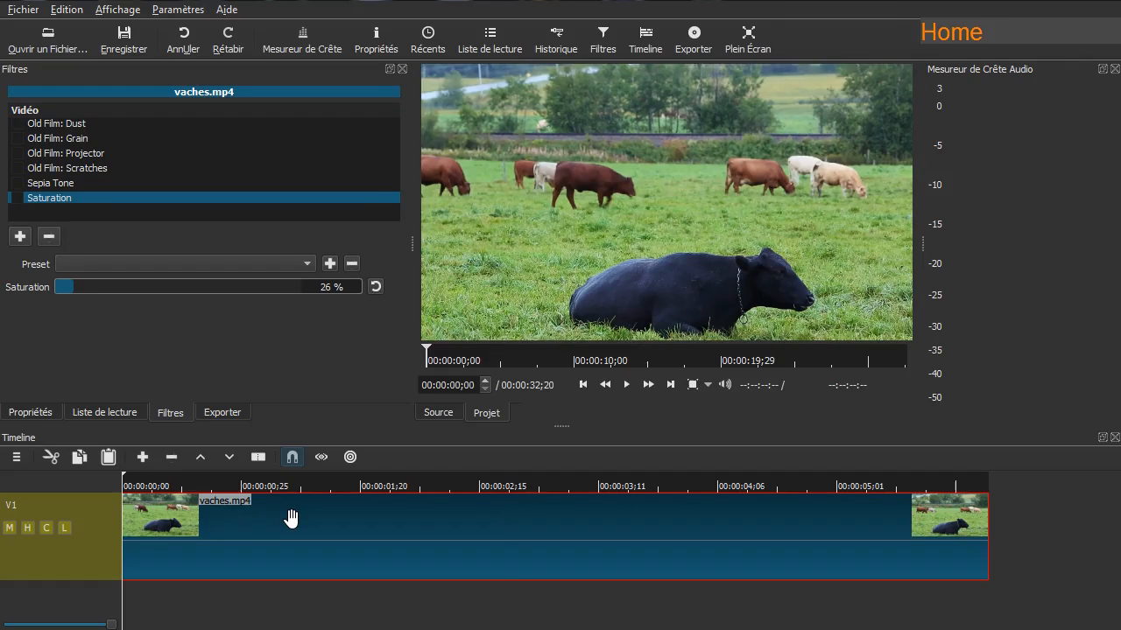
# - Add the Size and Position filter to vaches.mp4 and shrink the picture to about 982 x 547
pyautogui.click(19, 237)
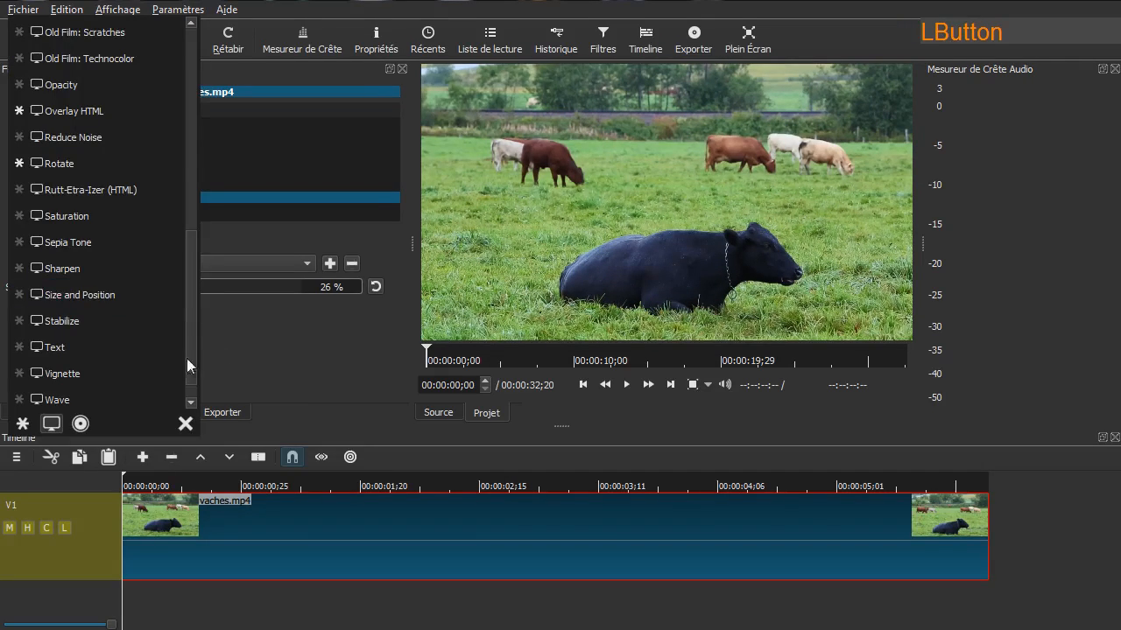
pyautogui.click(120, 299)
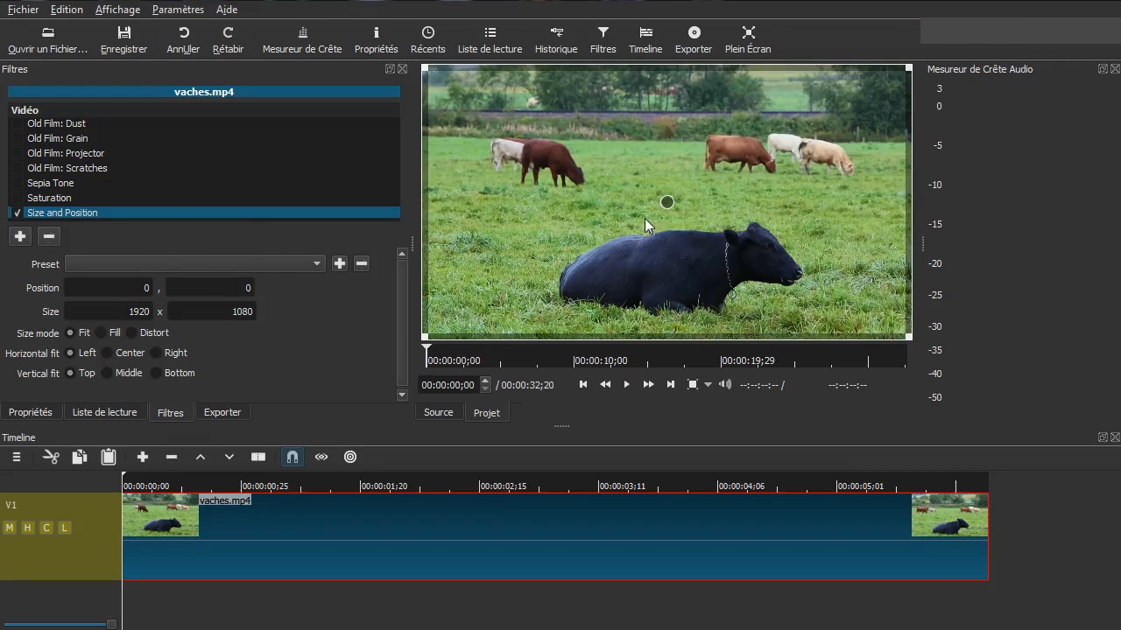
pyautogui.moveTo(909, 66); pyautogui.dragTo(677, 202)
pyautogui.moveTo(551, 270); pyautogui.dragTo(646, 197)
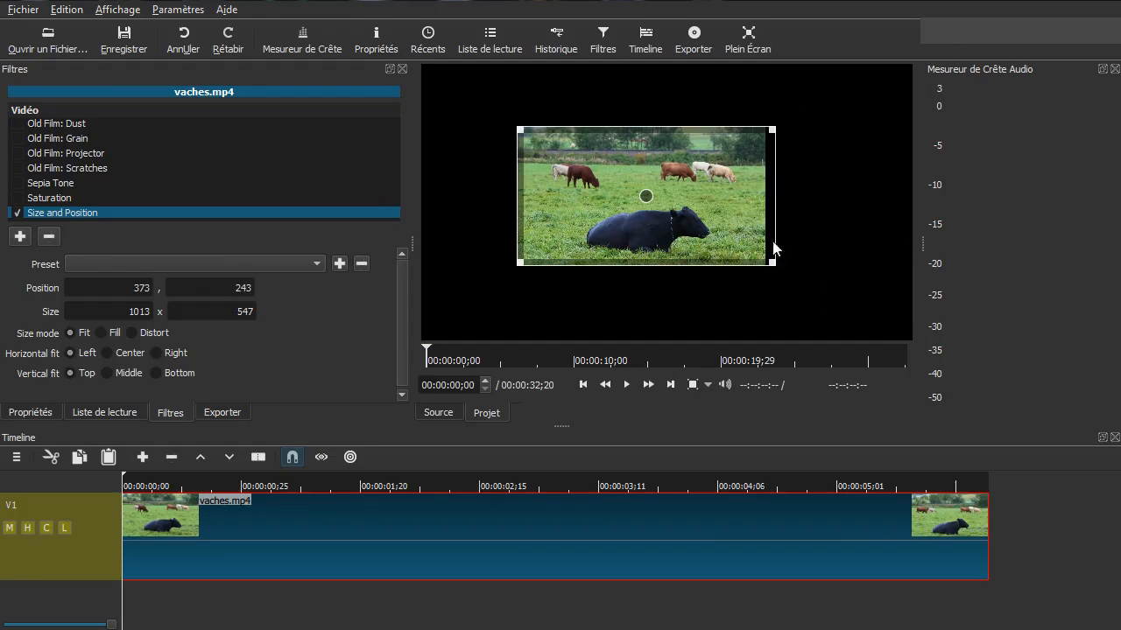
pyautogui.moveTo(773, 262); pyautogui.dragTo(759, 267)
# - Move the reduced picture around the frame, ending near the centre at about 465, 239, and disable the Size and Position filter
pyautogui.moveTo(633, 201); pyautogui.dragTo(553, 143)
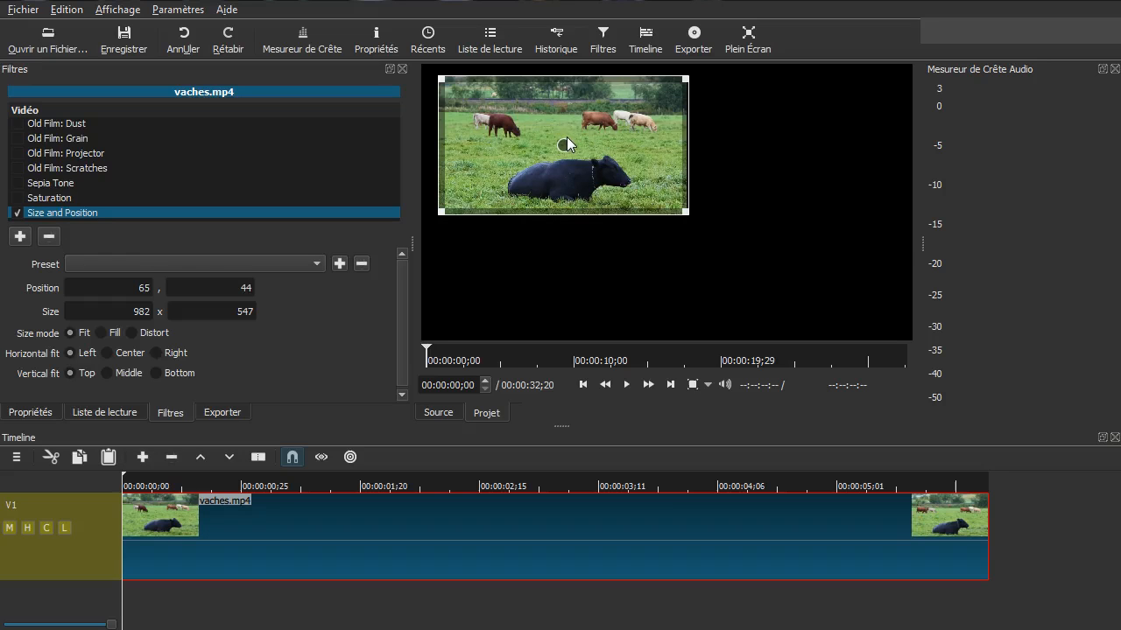
pyautogui.moveTo(566, 138); pyautogui.dragTo(782, 250)
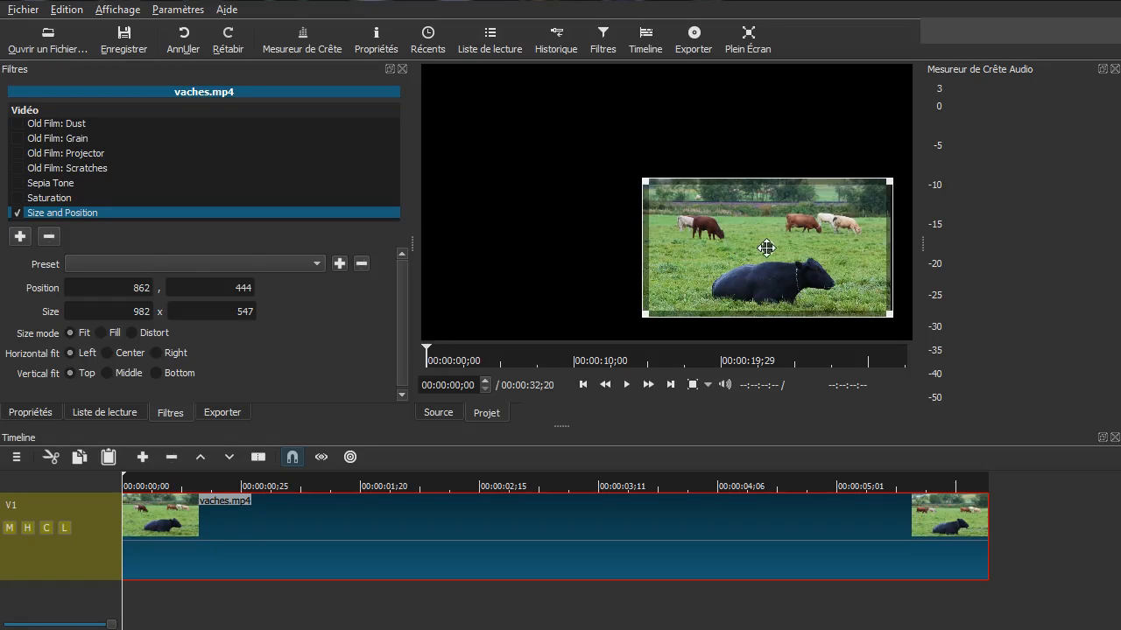
pyautogui.moveTo(769, 248); pyautogui.dragTo(659, 201)
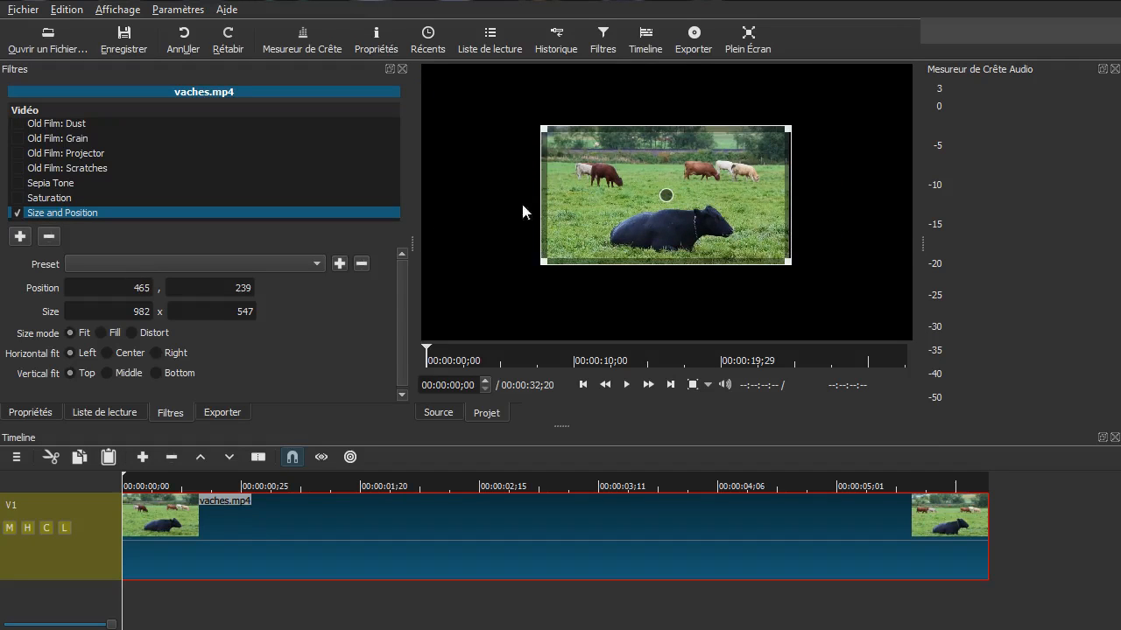
pyautogui.click(17, 213)
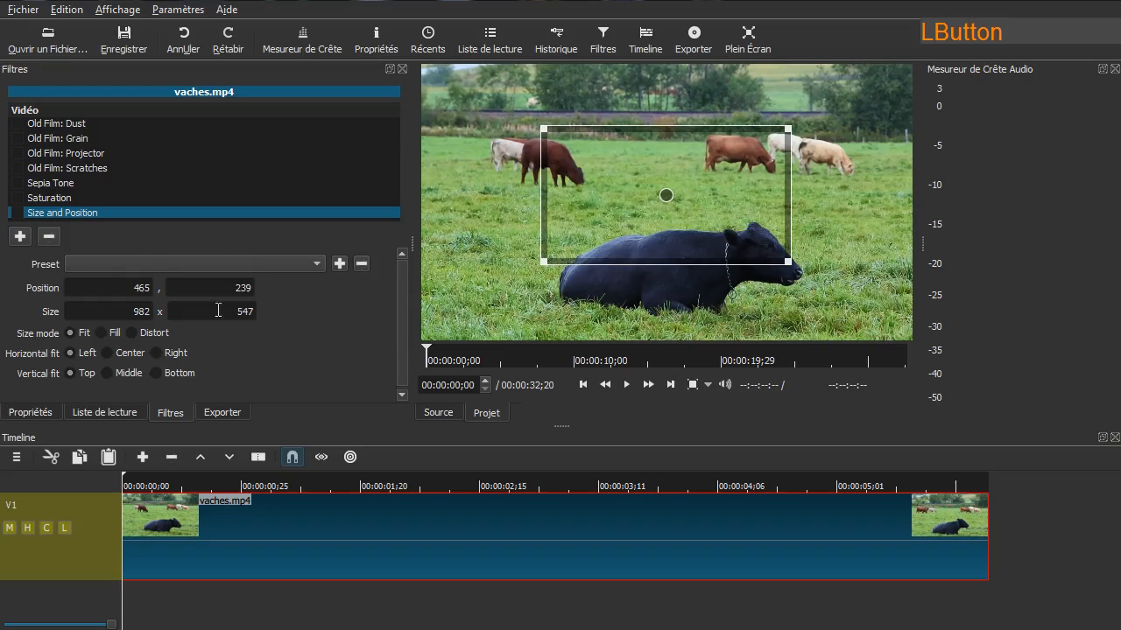
pyautogui.click(103, 198)
# - Try the Vignette filter on vaches.mp4 and disable it
pyautogui.click(19, 236)
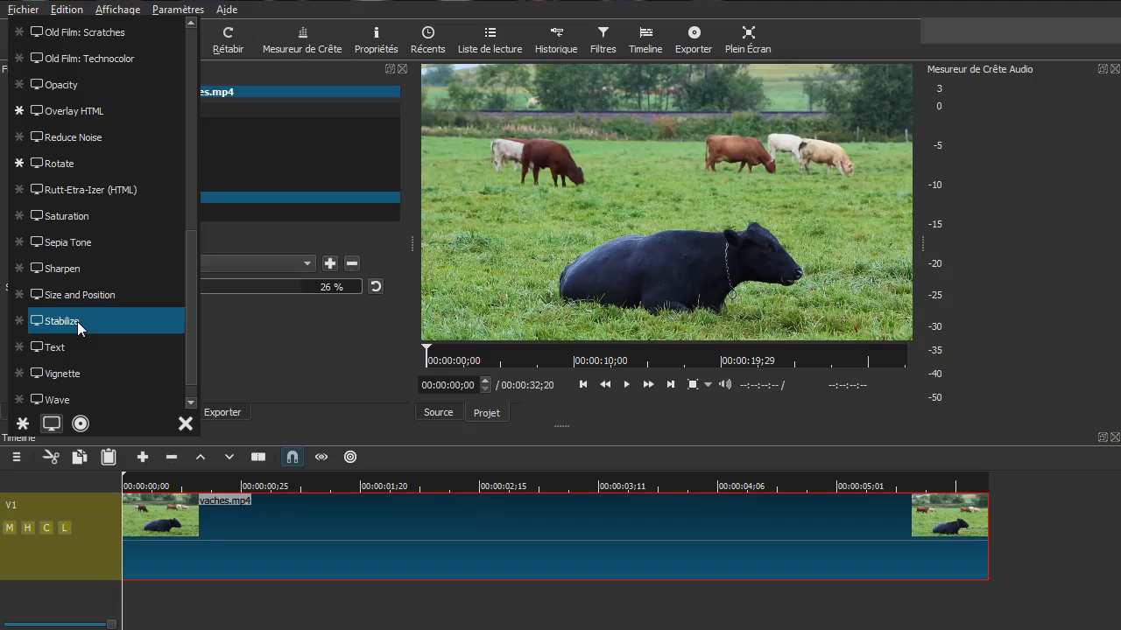
pyautogui.click(83, 374)
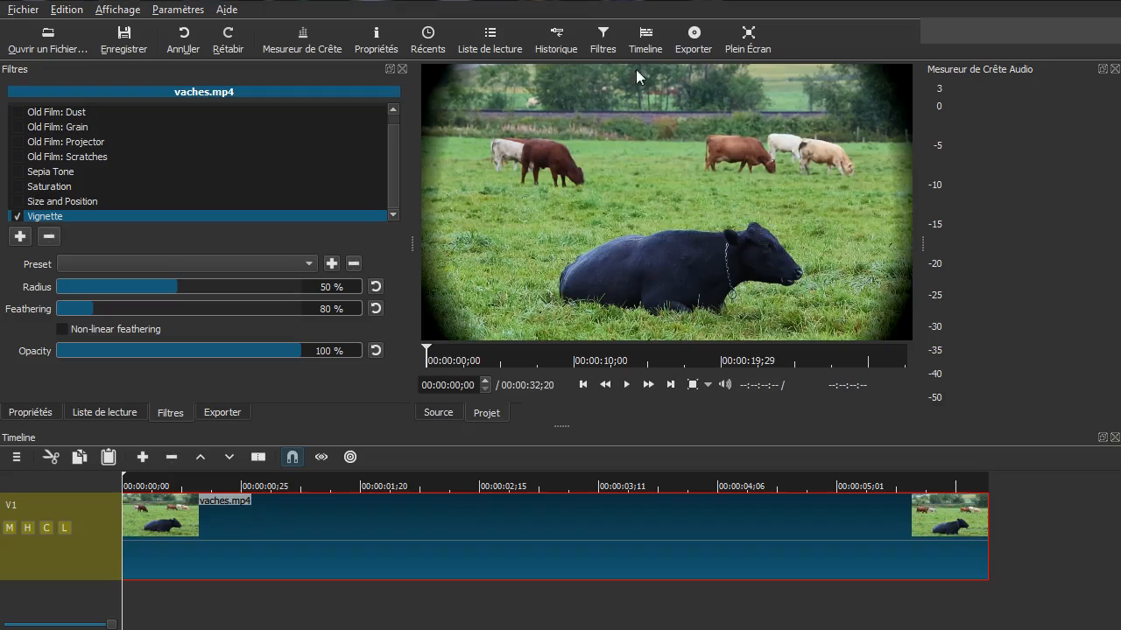
# - Add the Wave filter with Amplitude 81 and Speed 170 to vaches.mp4, and play the clip briefly to preview it
pyautogui.click(25, 230)
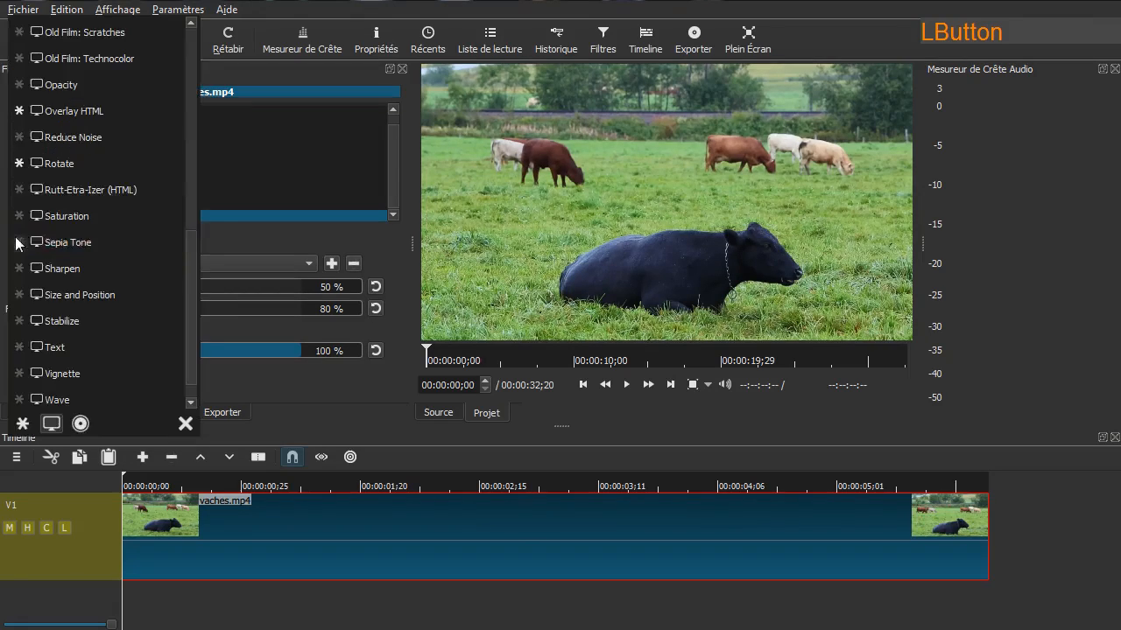
pyautogui.click(94, 400)
pyautogui.moveTo(74, 289); pyautogui.dragTo(94, 313)
pyautogui.click(84, 306)
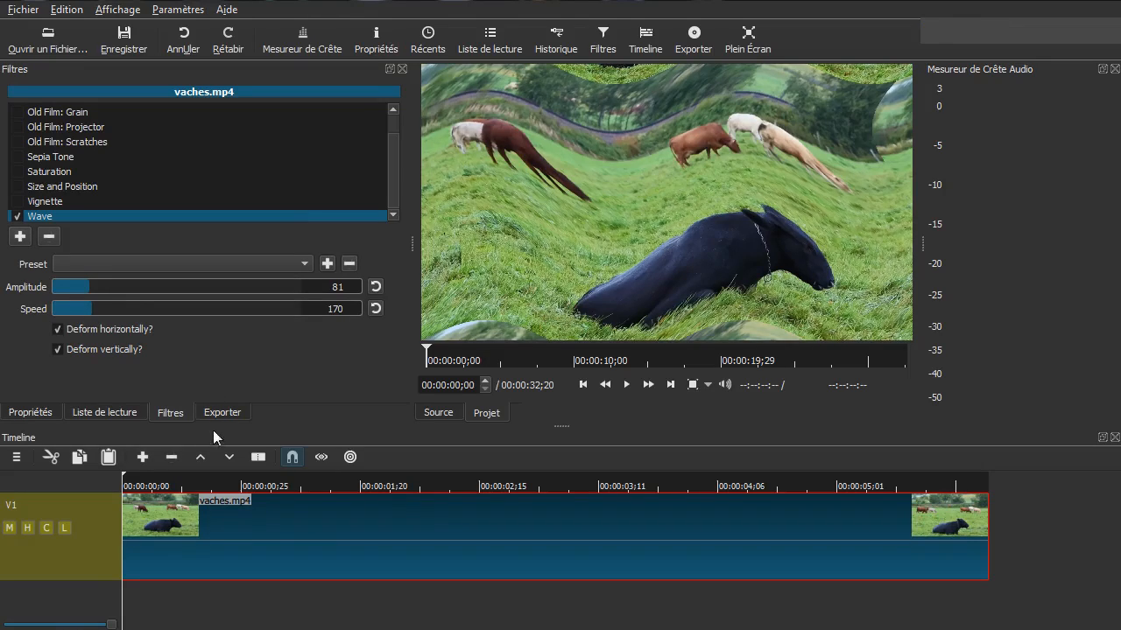
pyautogui.press('space')
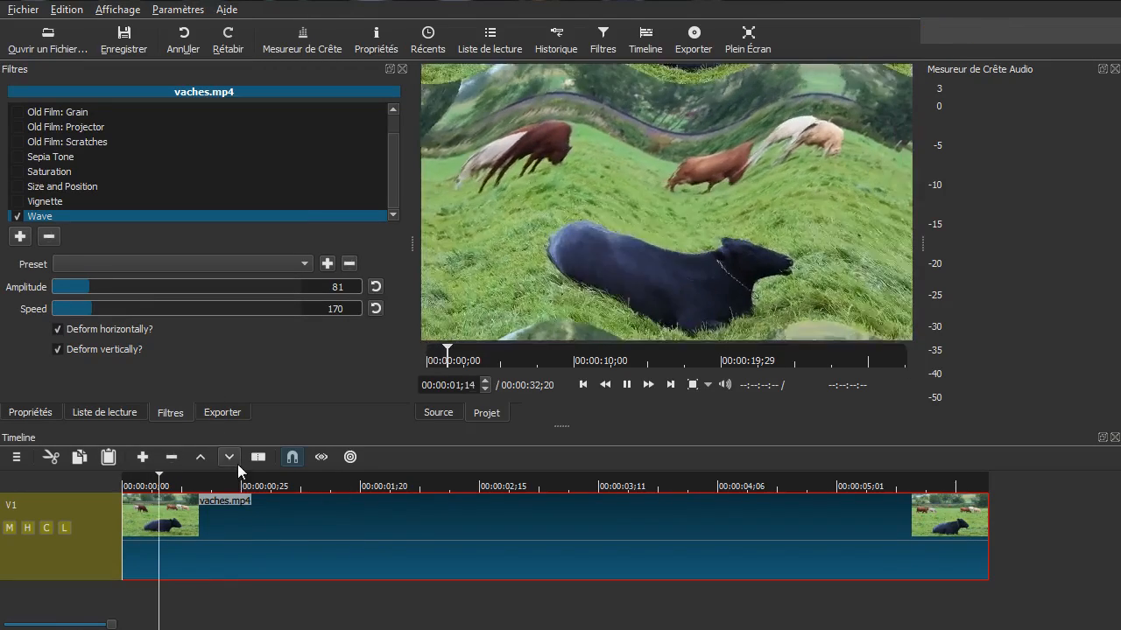
pyautogui.press('space')
# - Remove all filters from vaches.mp4, from Wave back through Old Film: Dust
pyautogui.click(43, 236)
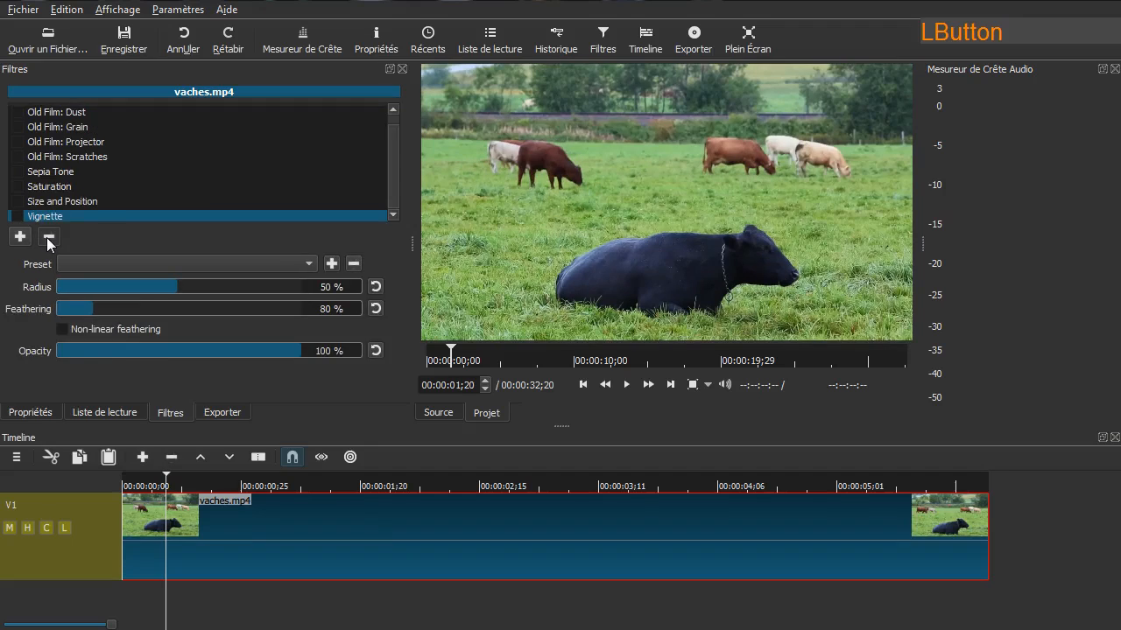
pyautogui.click(47, 237)
pyautogui.click(47, 237)
pyautogui.click(46, 238)
pyautogui.click(46, 238)
pyautogui.click(46, 237)
pyautogui.click(47, 238)
pyautogui.click(47, 237)
pyautogui.click(46, 238)
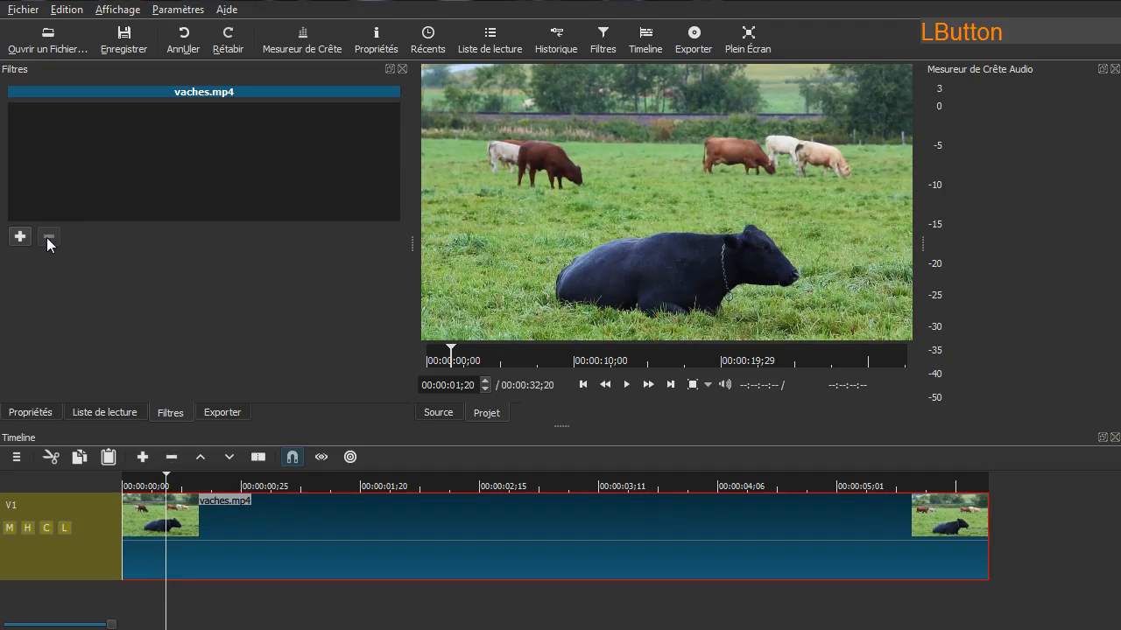
# - Try the Rutt-Etra-Izer (HTML) filter on vaches.mp4, preview it at several points of the clip, and remove it
pyautogui.click(20, 236)
pyautogui.scroll(-1, 125, 361)
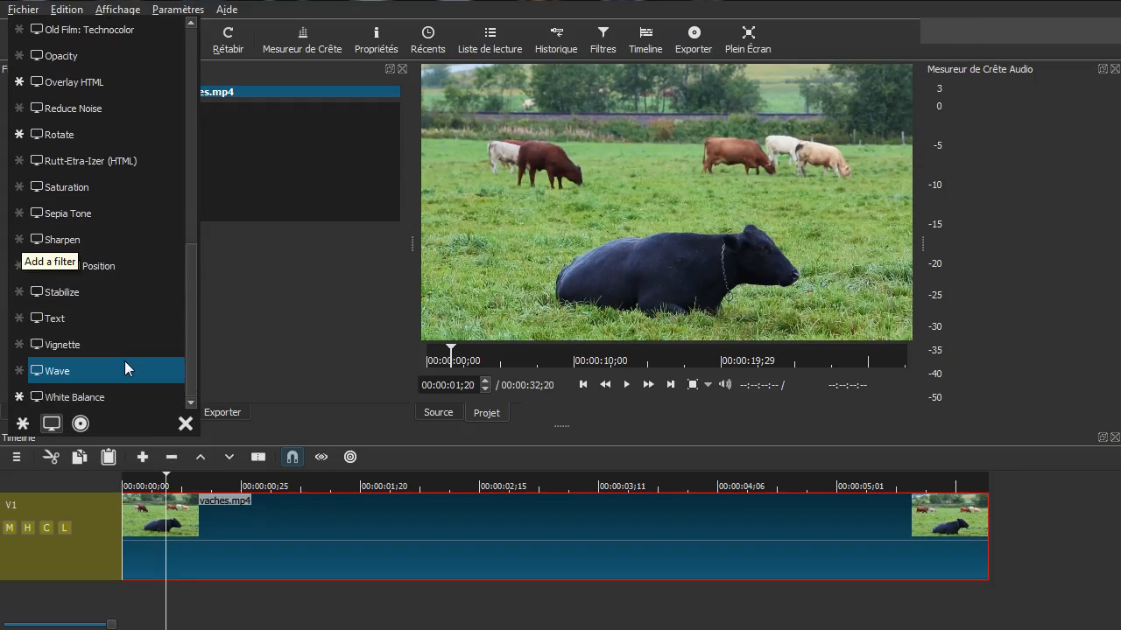
pyautogui.click(85, 165)
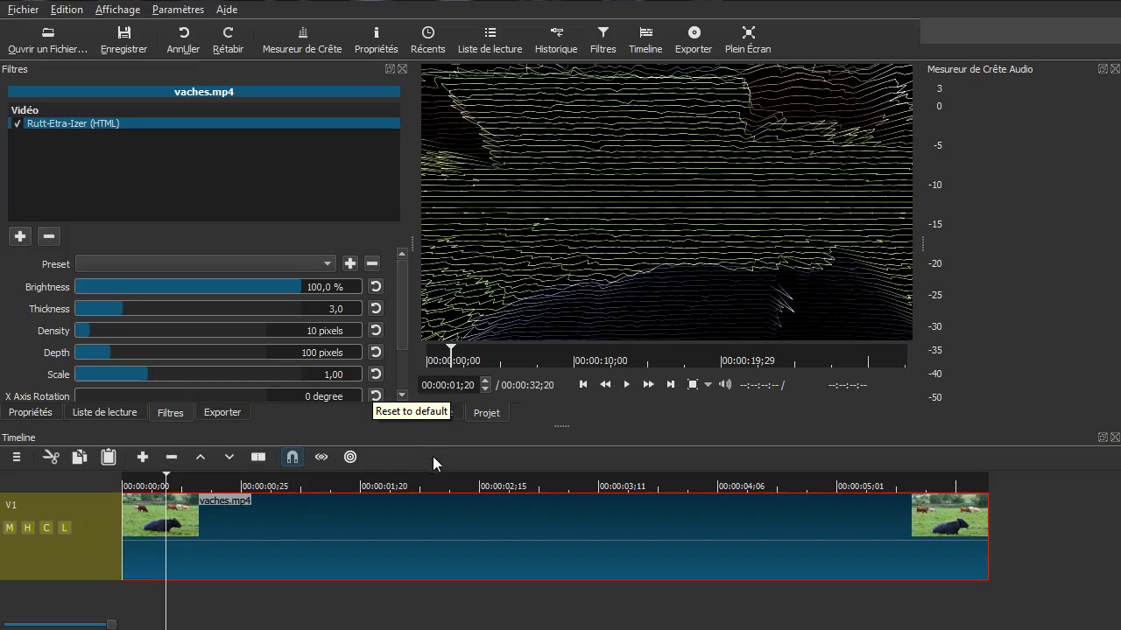
pyautogui.press('space')
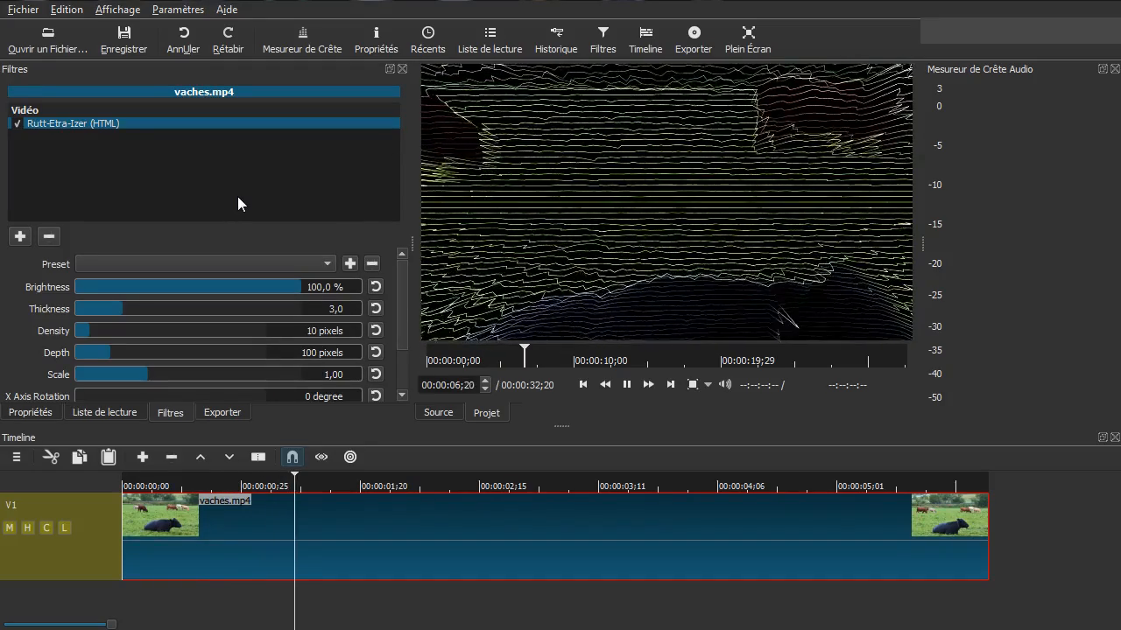
pyautogui.press('space')
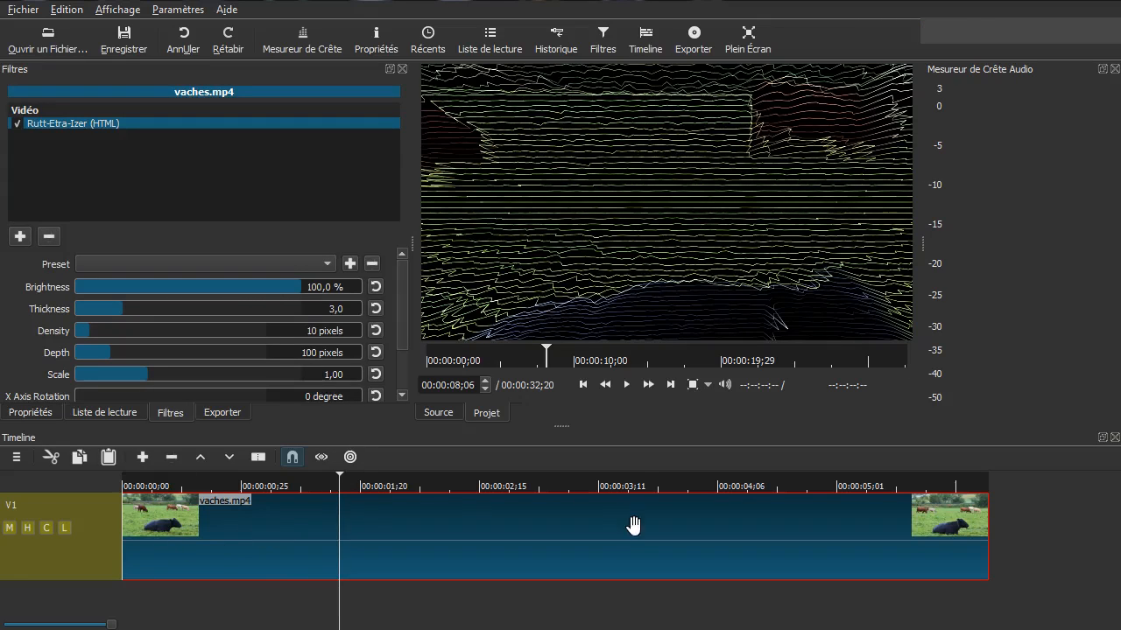
pyautogui.press('shift')
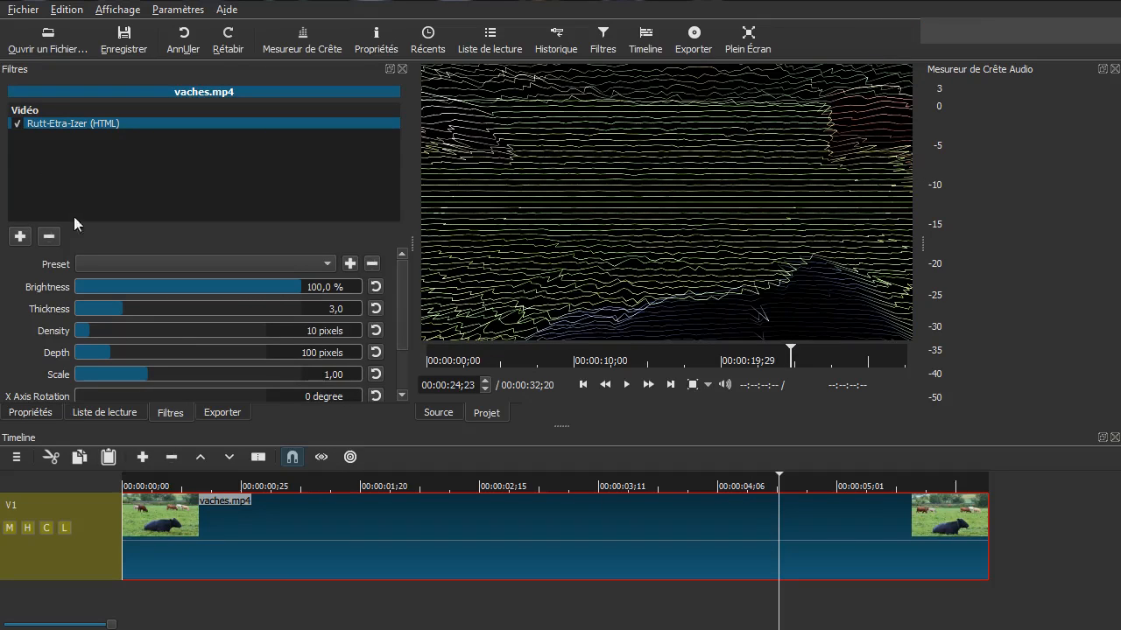
pyautogui.click(49, 236)
# - Try the Rotate filter's Rotation and Scale settings on vaches.mp4, ending with Scale at 100,8 %, and remove the filter
pyautogui.click(19, 236)
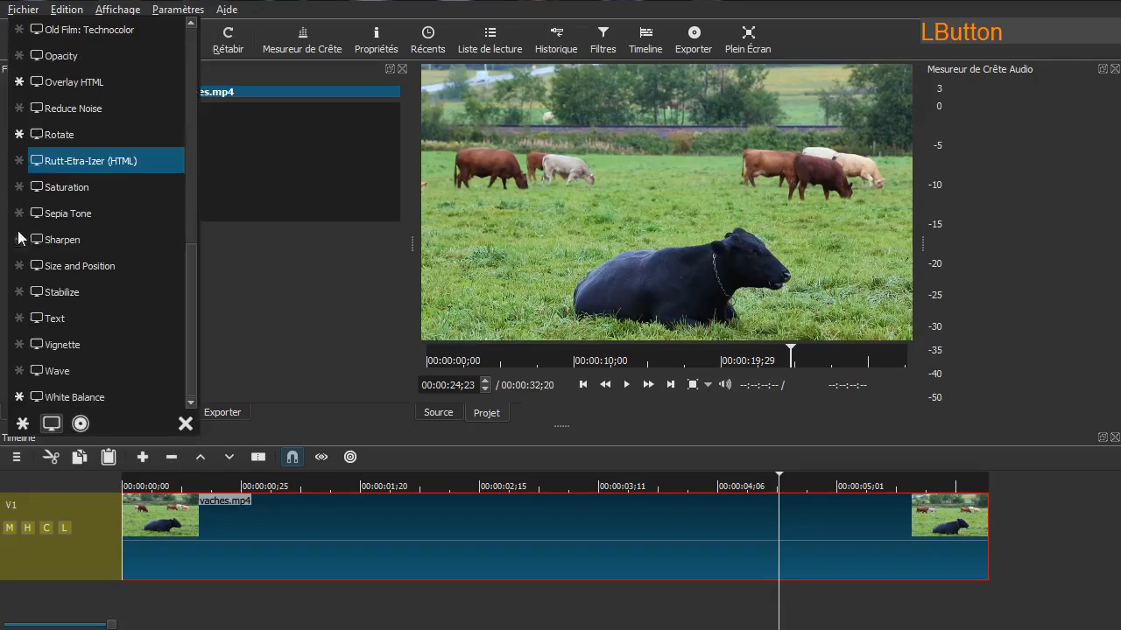
pyautogui.scroll(2, 73, 222)
pyautogui.click(78, 188)
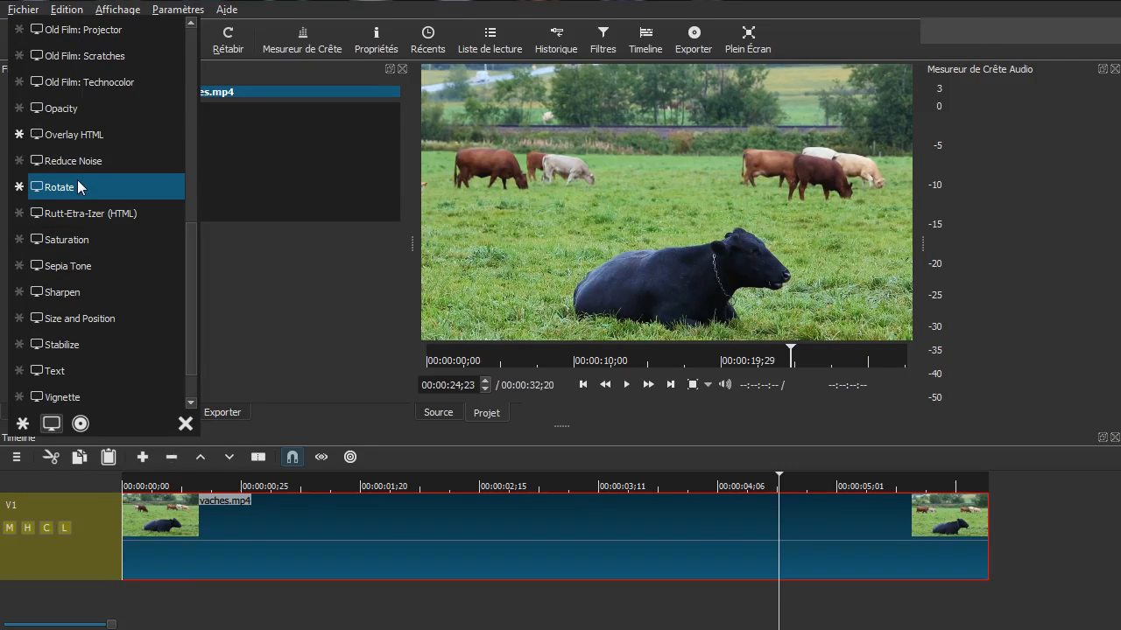
pyautogui.click(77, 187)
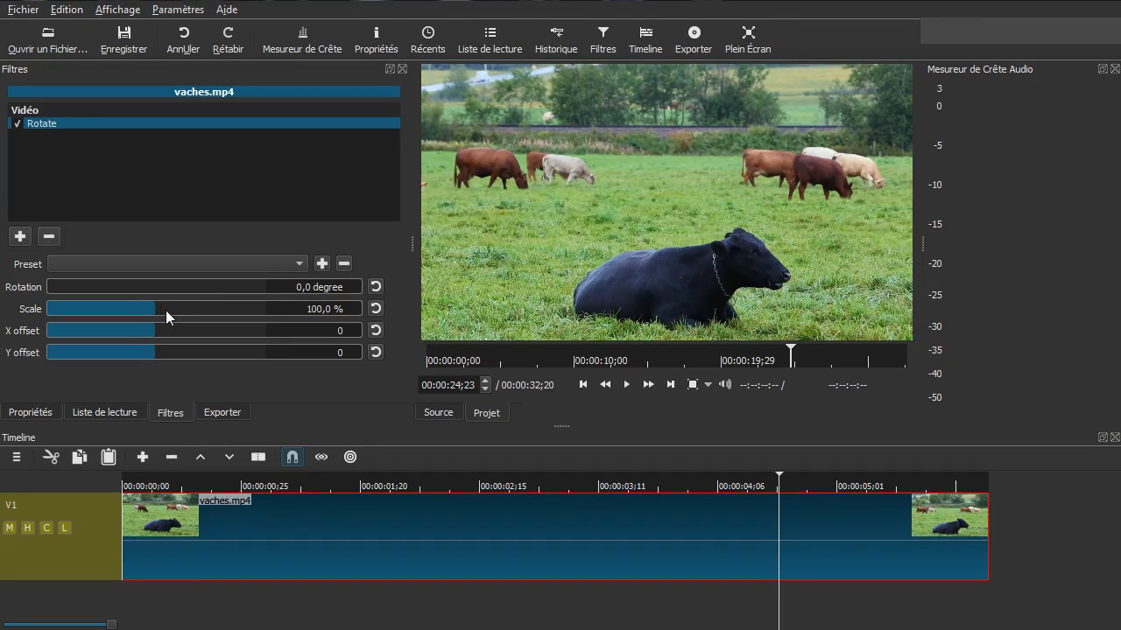
pyautogui.moveTo(62, 285)
pyautogui.mouseDown()
pyautogui.moveTo(158, 288)
pyautogui.moveTo(42, 292)
pyautogui.mouseUp()
pyautogui.moveTo(153, 315)
pyautogui.mouseDown()
pyautogui.moveTo(112, 307)
pyautogui.moveTo(172, 311)
pyautogui.moveTo(42, 316)
pyautogui.moveTo(170, 304)
pyautogui.moveTo(156, 305)
pyautogui.mouseUp()
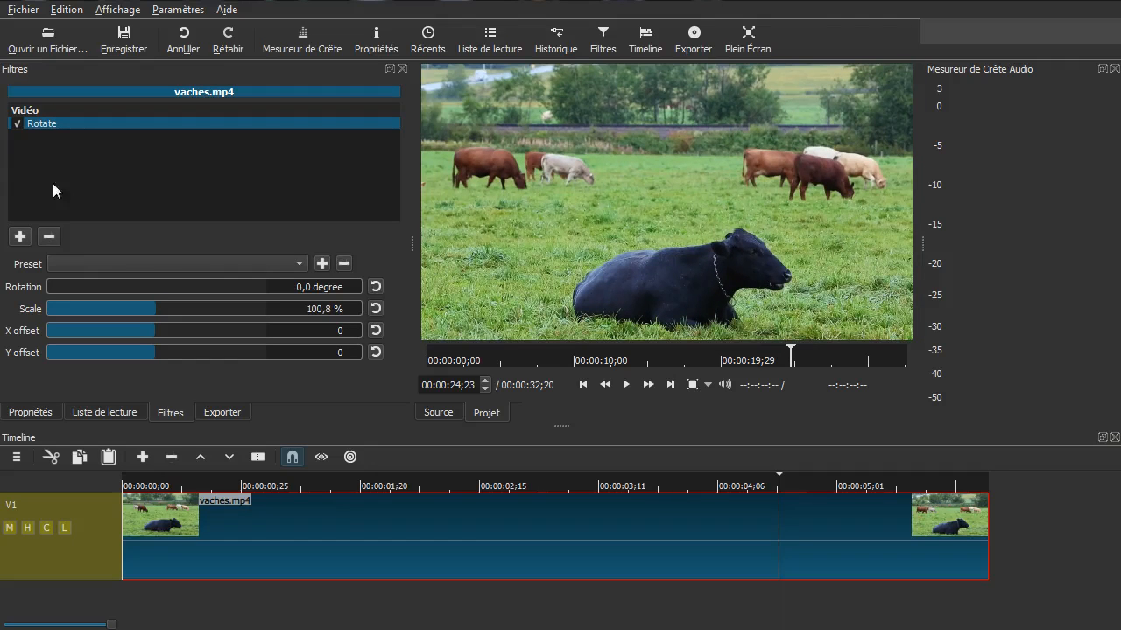
pyautogui.click(47, 234)
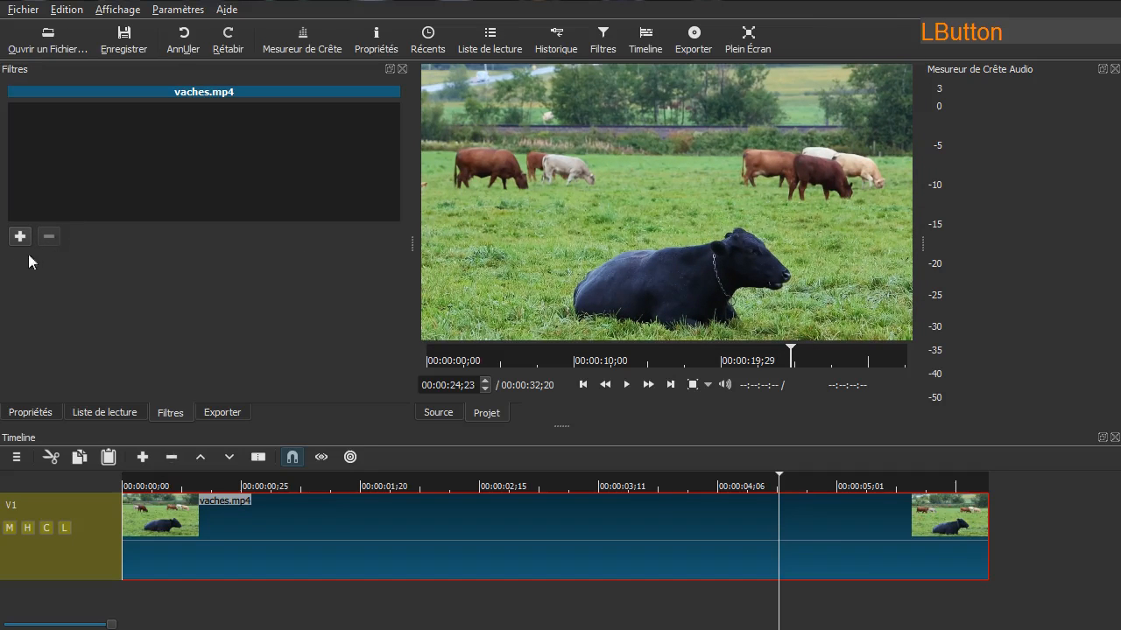
# - Try the Opacity filter on vaches.mp4 with Opacity at 66 %, and remove the filter
pyautogui.click(21, 239)
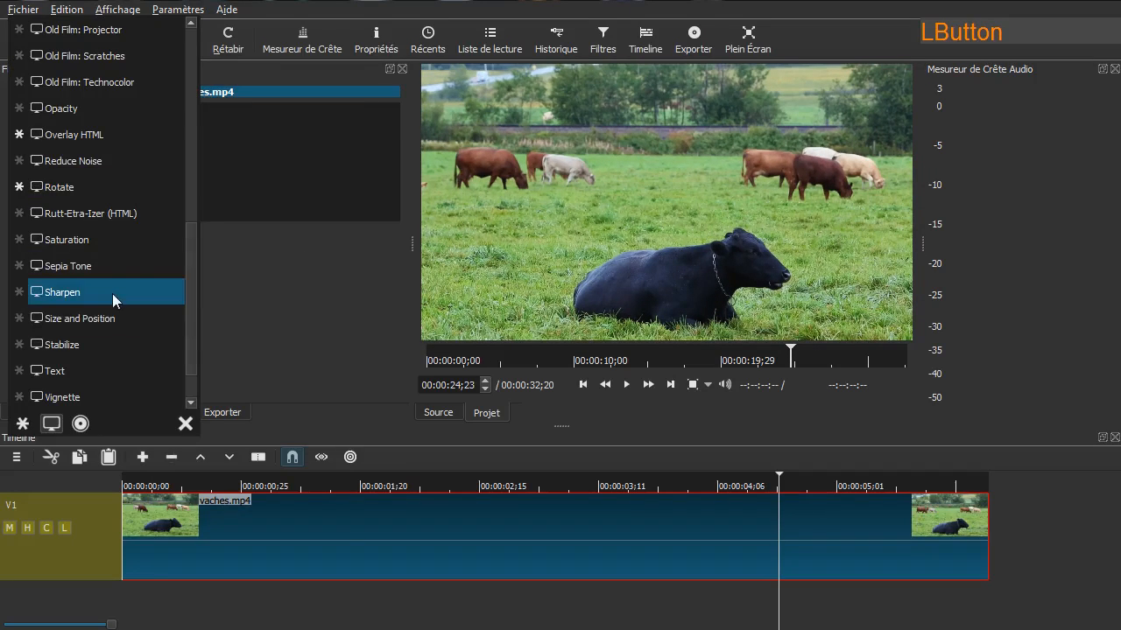
pyautogui.scroll(2, 112, 293)
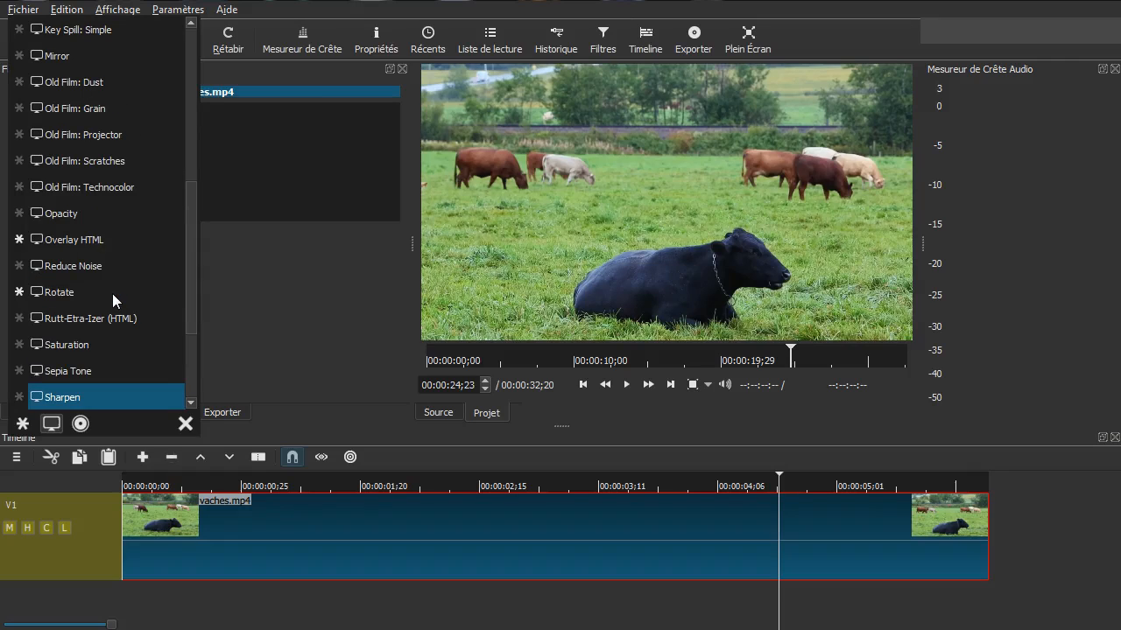
pyautogui.click(89, 215)
pyautogui.moveTo(228, 263)
pyautogui.mouseDown()
pyautogui.moveTo(257, 265)
pyautogui.moveTo(211, 262)
pyautogui.mouseUp()
pyautogui.moveTo(168, 260); pyautogui.dragTo(214, 270)
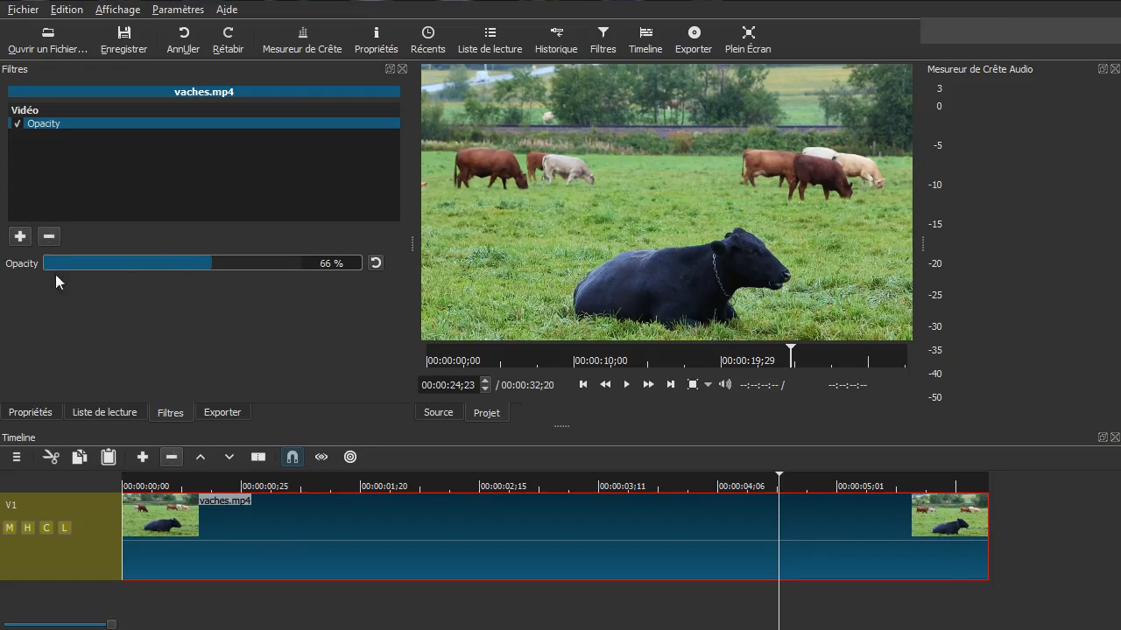
pyautogui.click(49, 237)
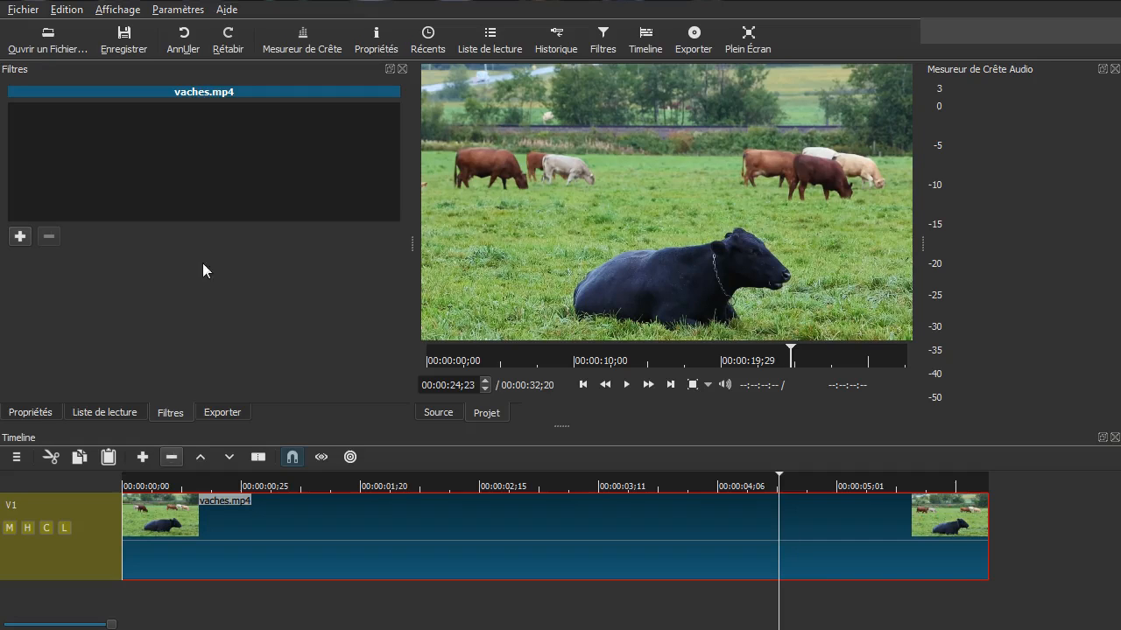
# - Look through the available video filters and the full list of audio filters without adding one
pyautogui.click(19, 236)
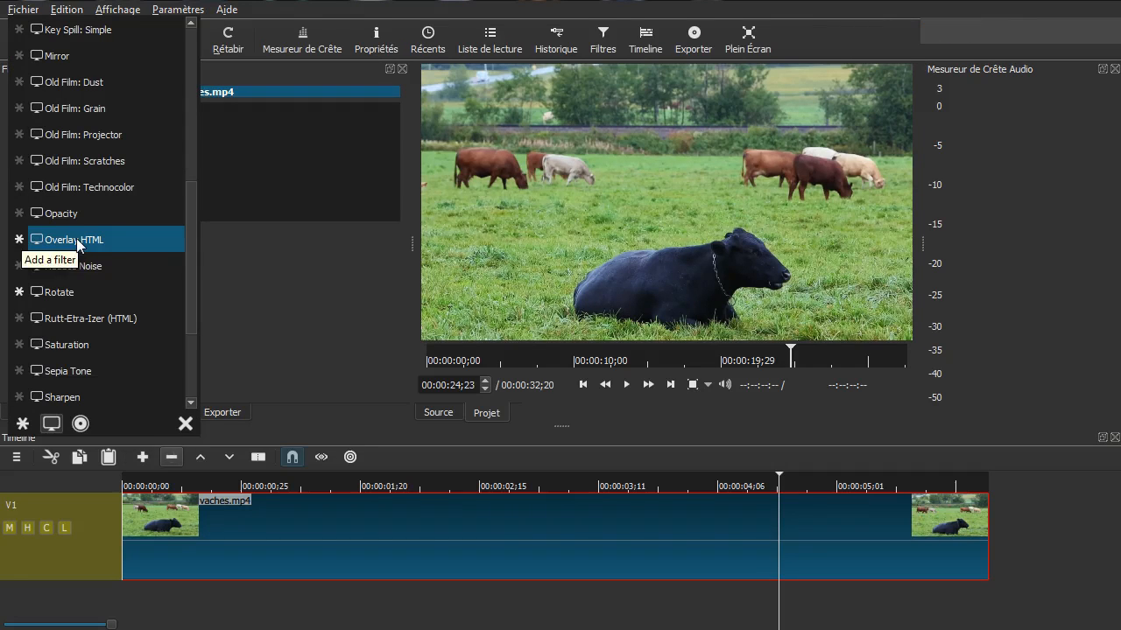
pyautogui.scroll(-2, 76, 238)
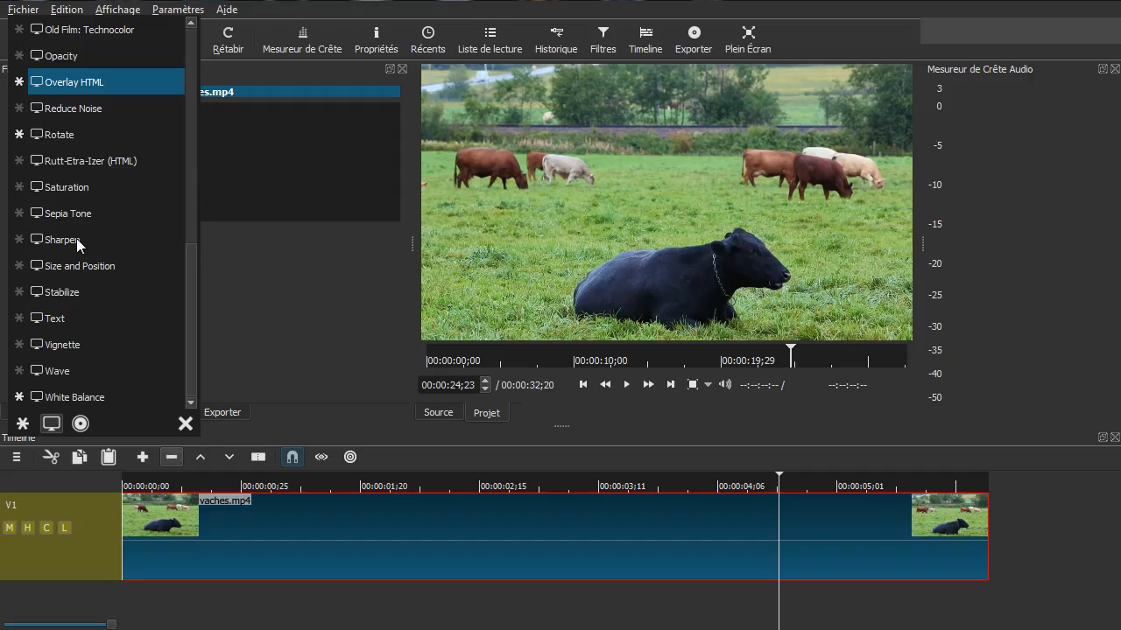
pyautogui.scroll(5, 109, 273)
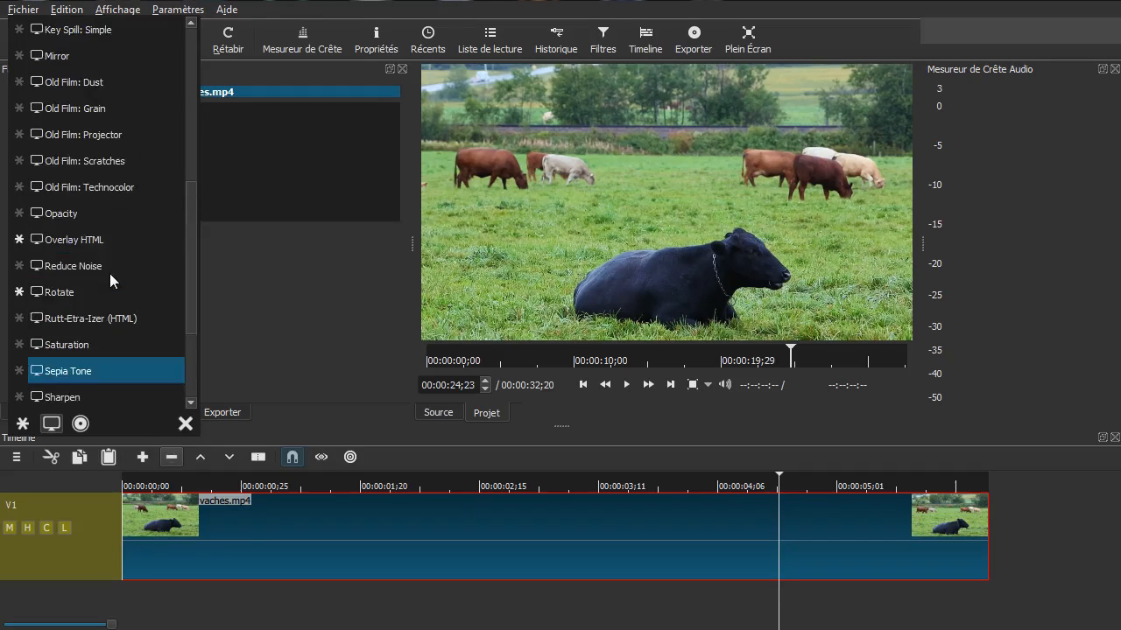
pyautogui.click(78, 425)
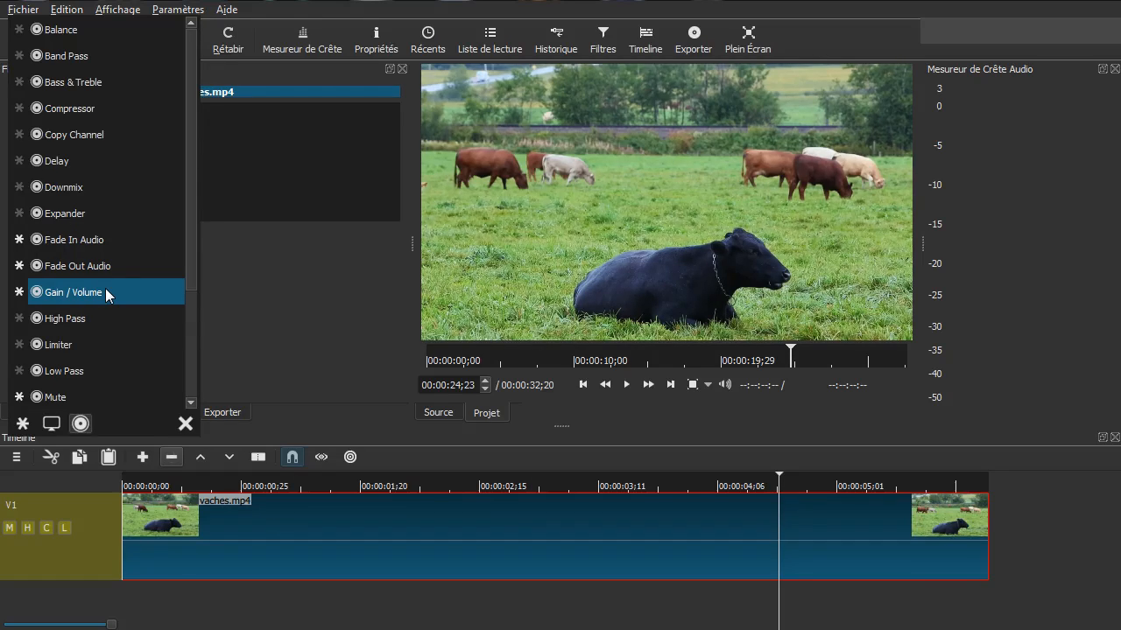
pyautogui.scroll(-1, 97, 324)
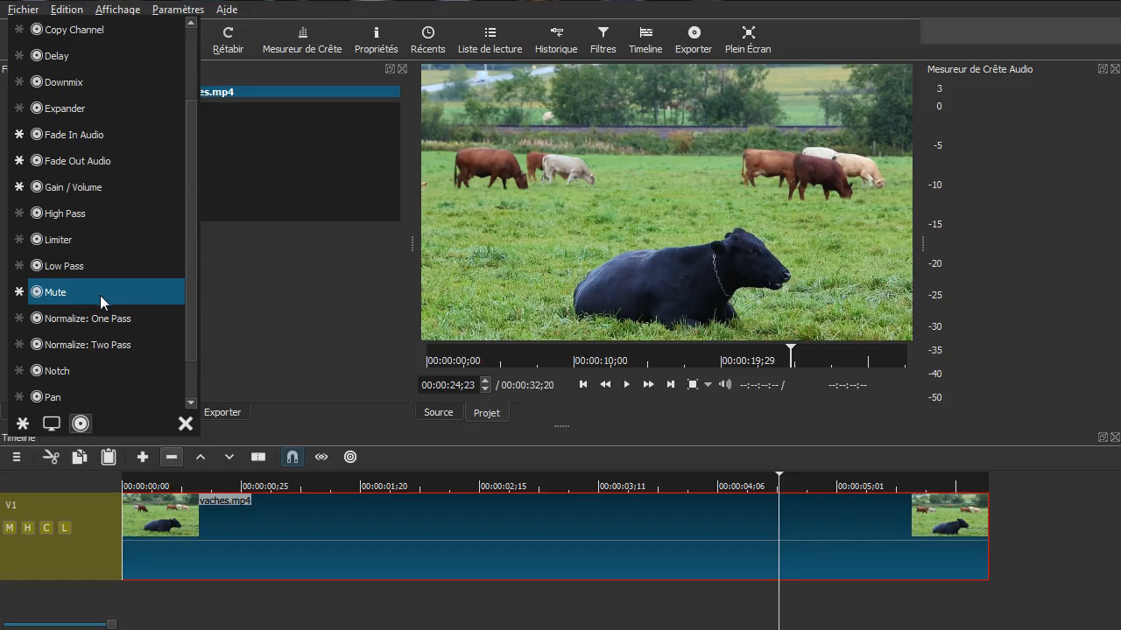
pyautogui.scroll(-1, 100, 295)
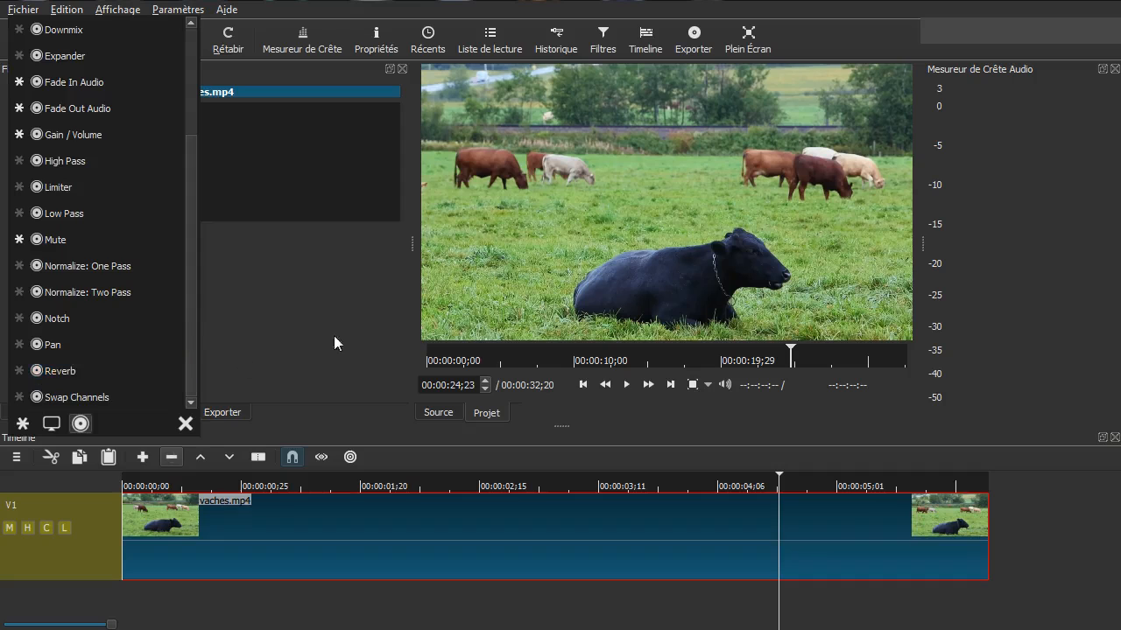
pyautogui.click(326, 303)
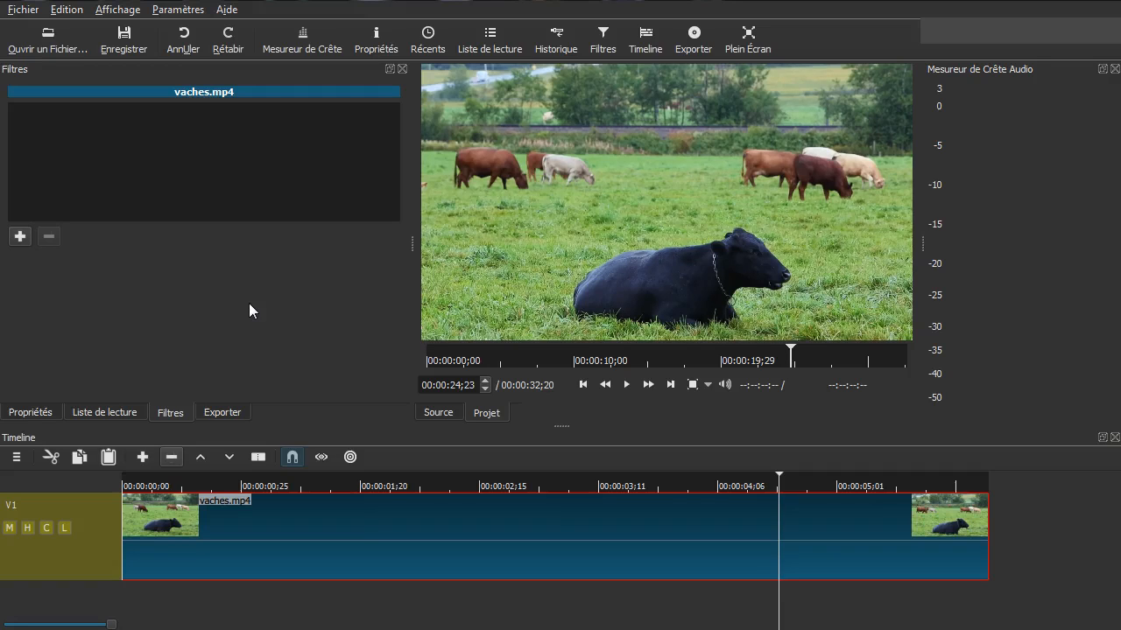
# - Remove the vaches.mp4 clip from track V1
pyautogui.click(290, 544)
pyautogui.press('Delete')
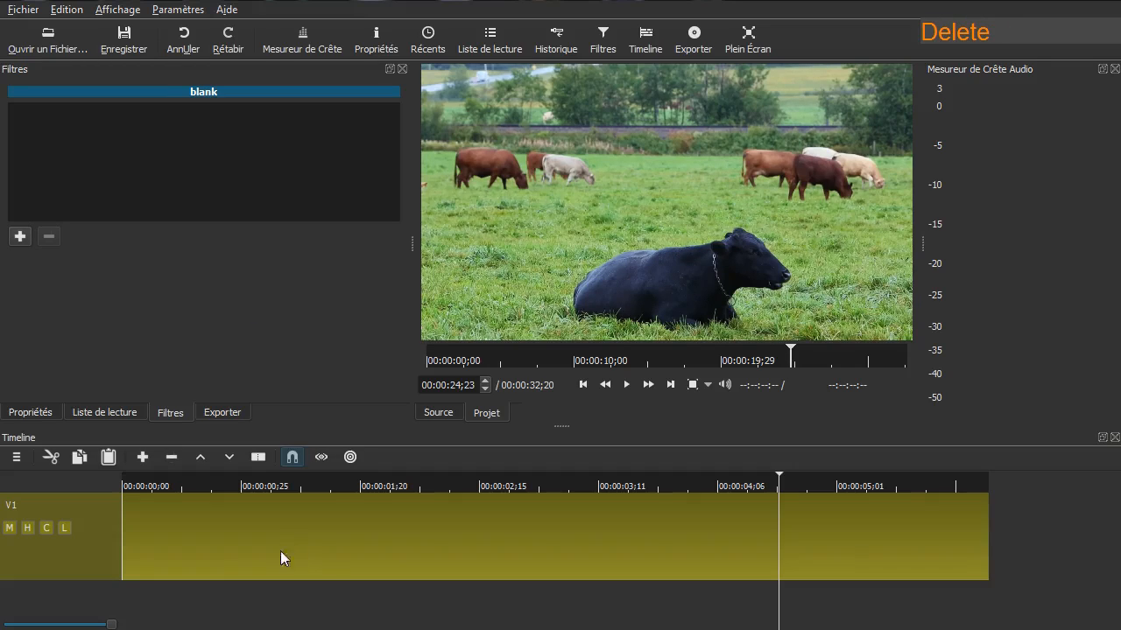
pyautogui.rightClick(23, 603)
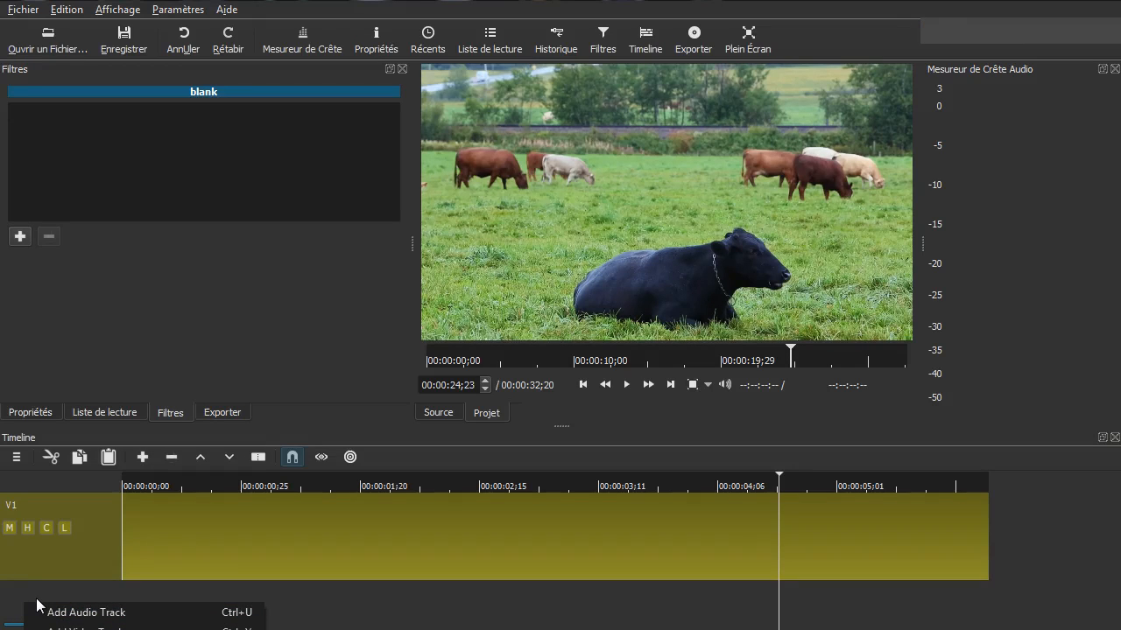
pyautogui.click(37, 606)
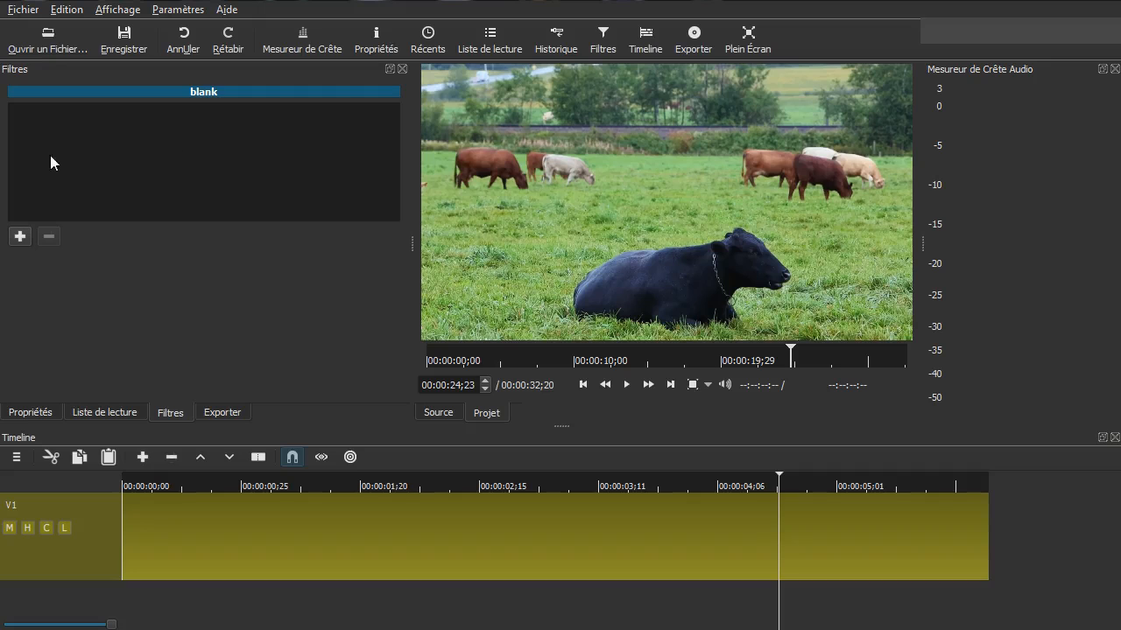
# - Examine the file, editing and view commands and the settings for display mode, theme, language, external monitor, deinterlacing and video mode
pyautogui.click(24, 9)
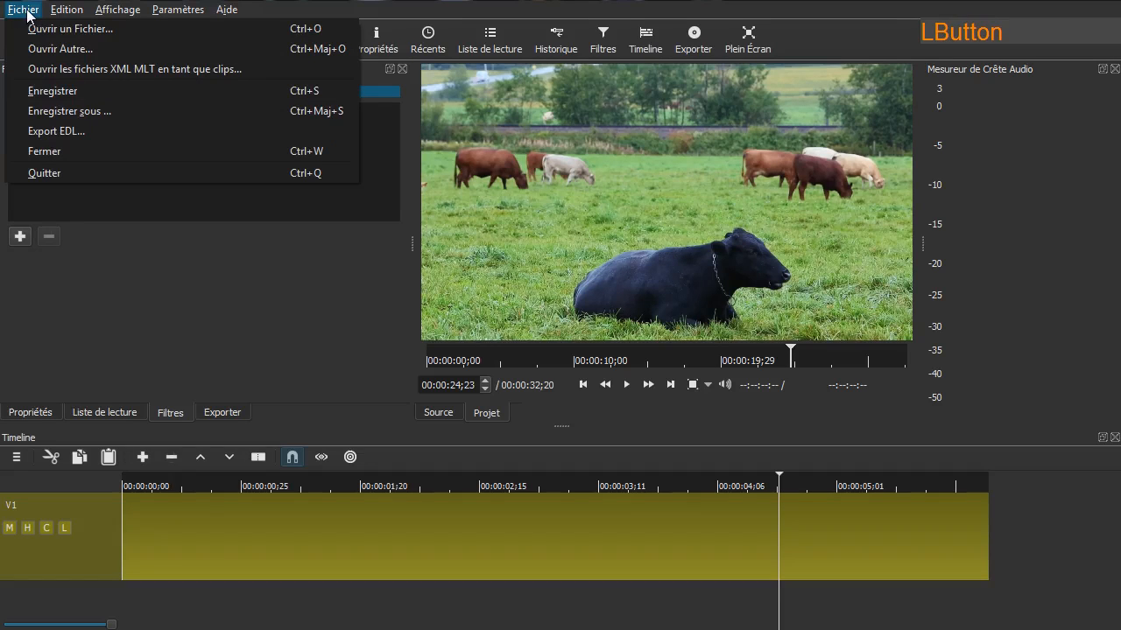
pyautogui.moveTo(80, 11)
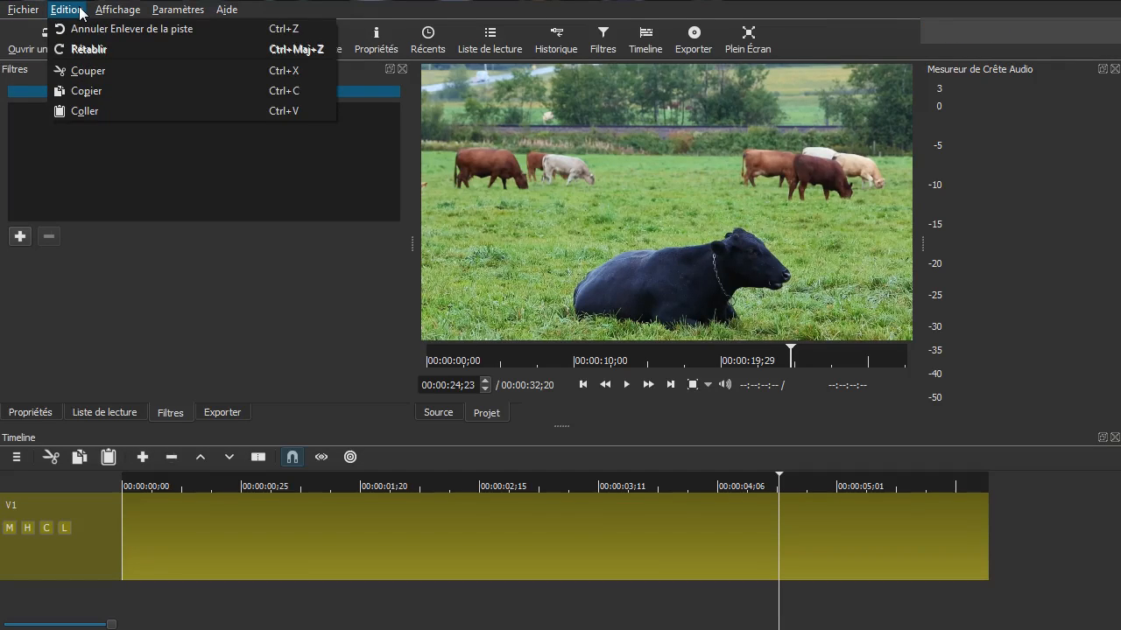
pyautogui.moveTo(125, 13)
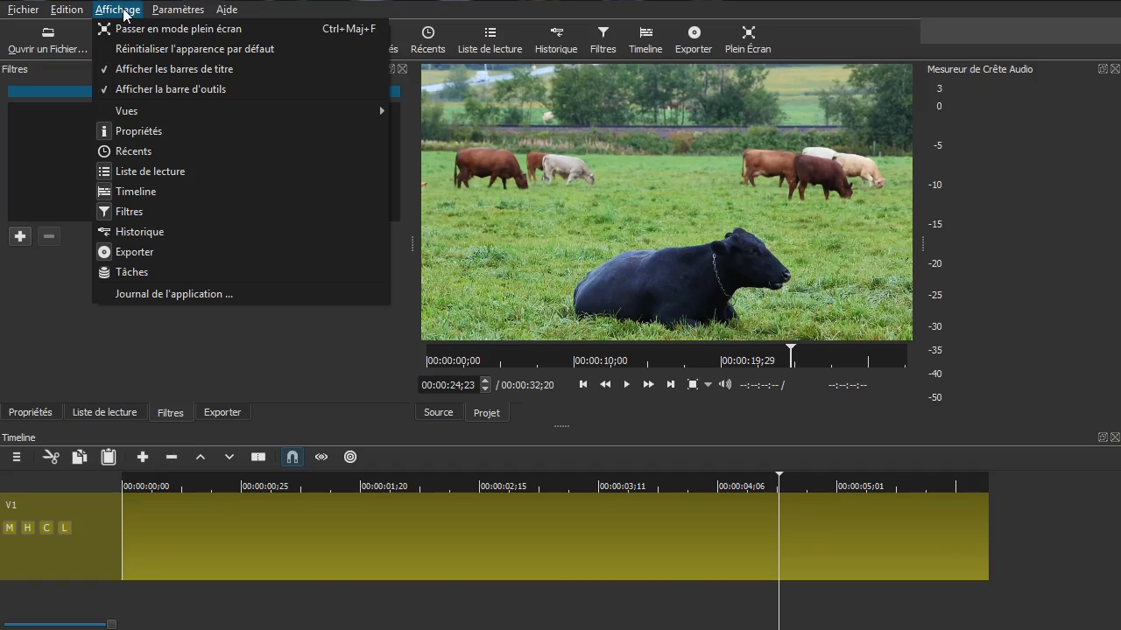
pyautogui.moveTo(165, 17)
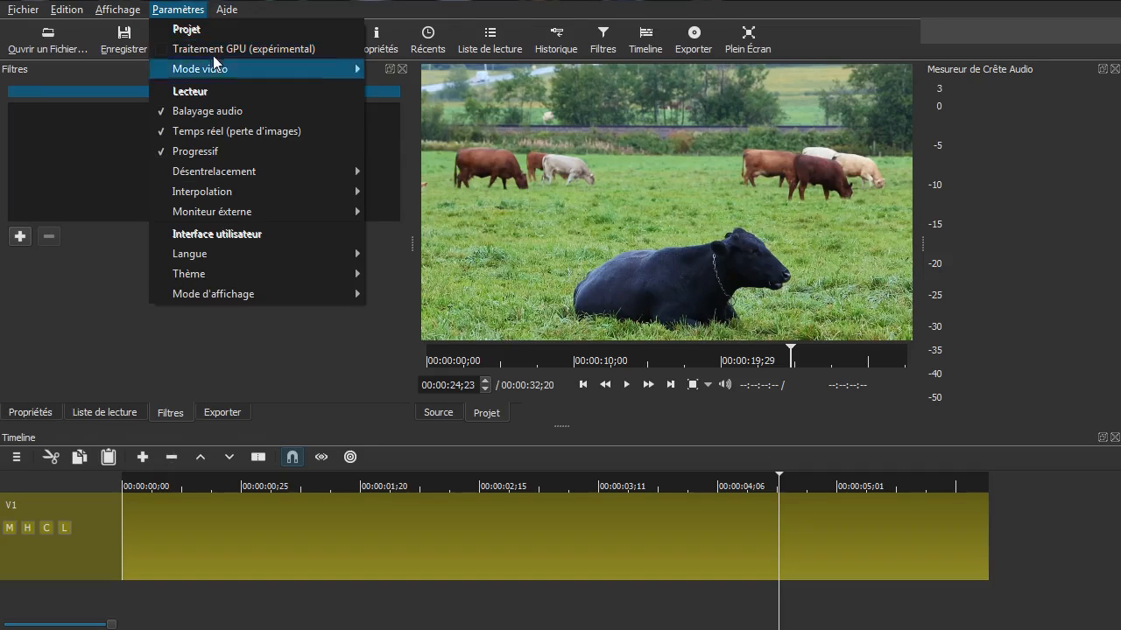
pyautogui.moveTo(275, 293)
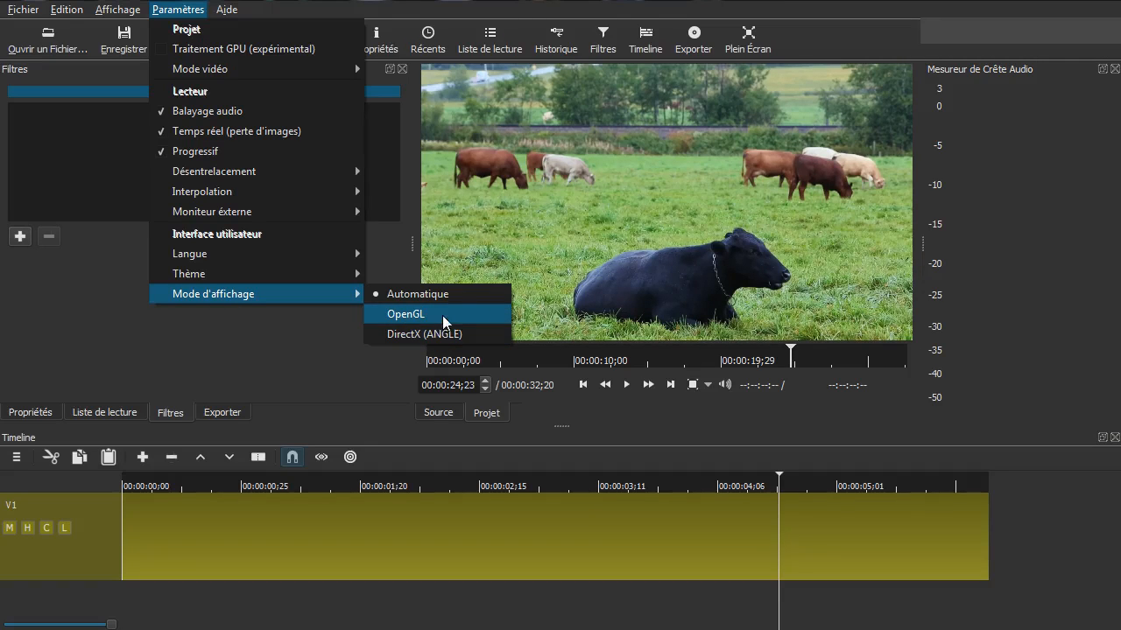
pyautogui.moveTo(275, 271)
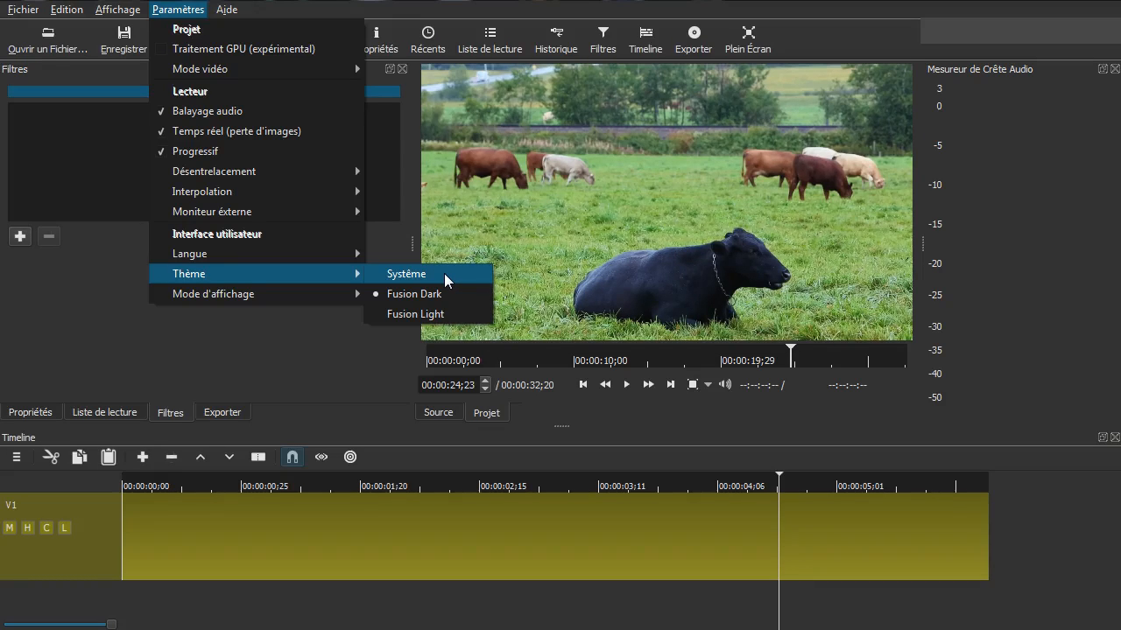
pyautogui.moveTo(344, 253)
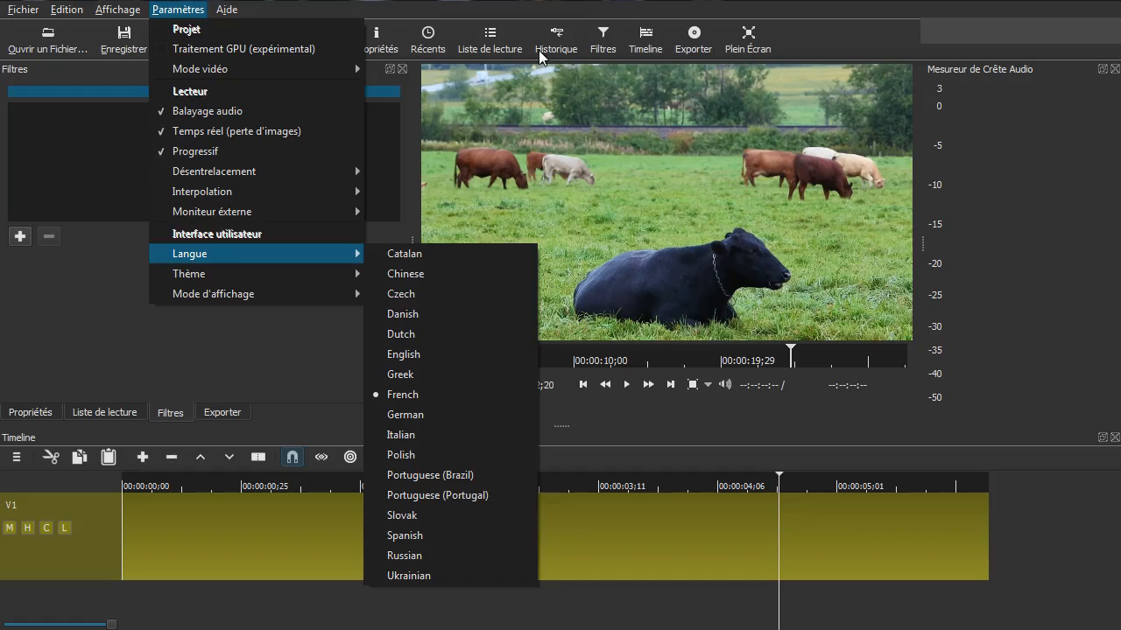
pyautogui.moveTo(211, 262)
pyautogui.moveTo(235, 212)
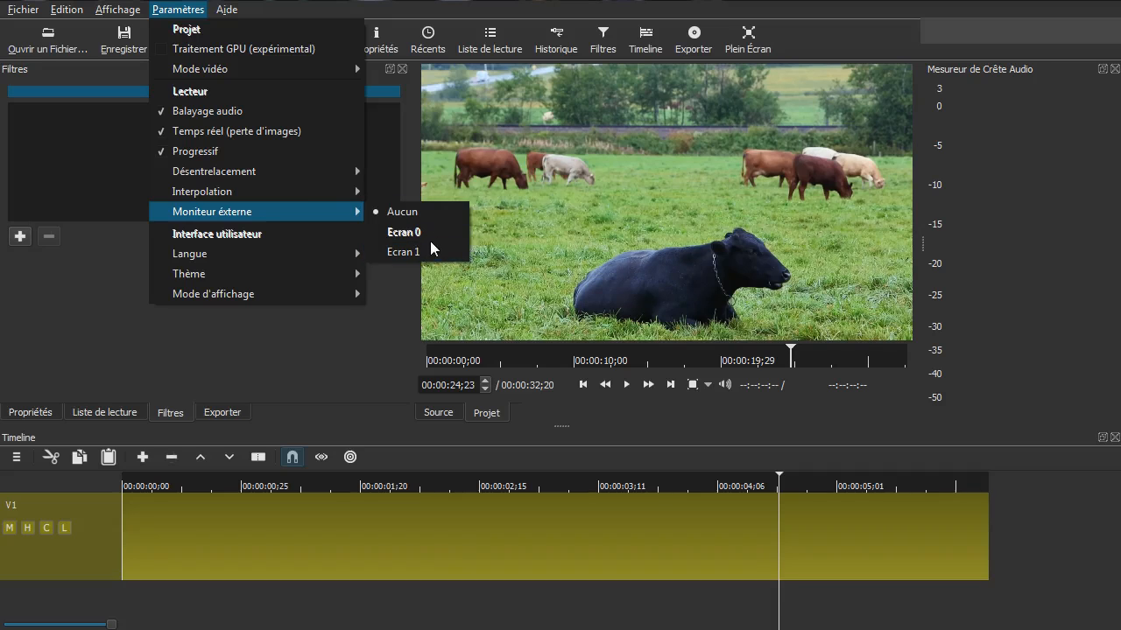
pyautogui.moveTo(271, 178)
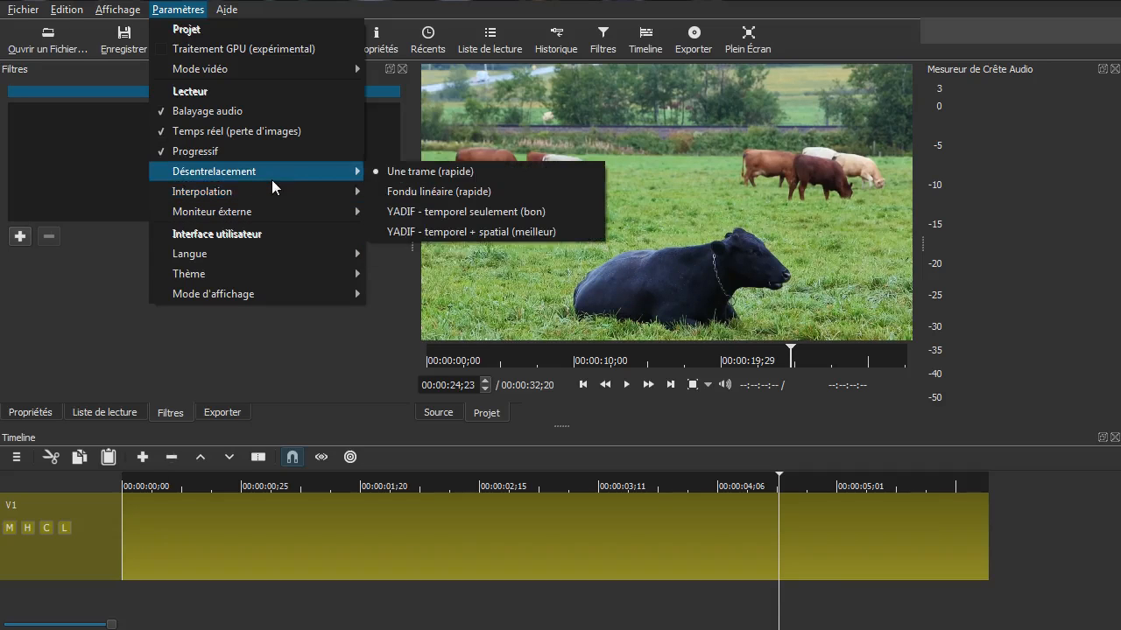
pyautogui.moveTo(276, 72)
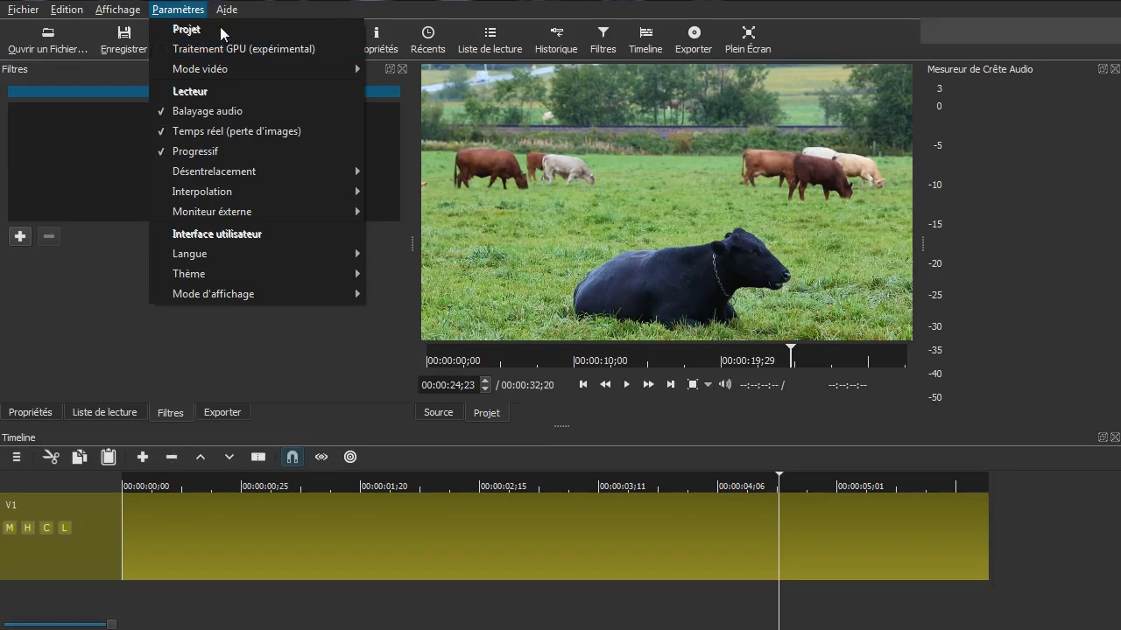
pyautogui.moveTo(121, 12)
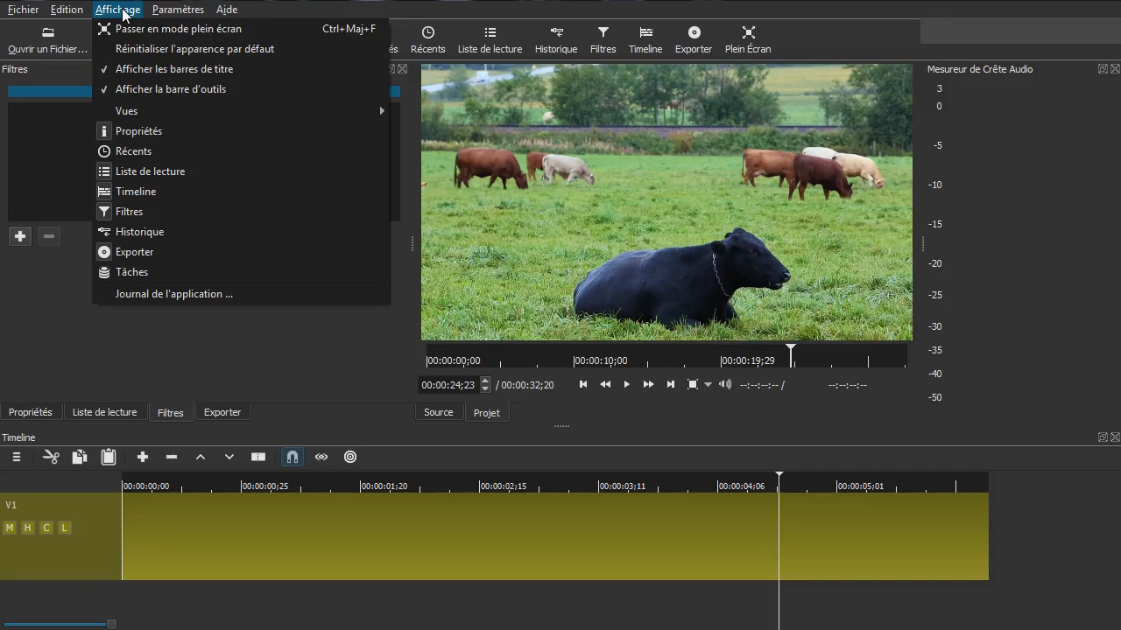
pyautogui.moveTo(128, 111)
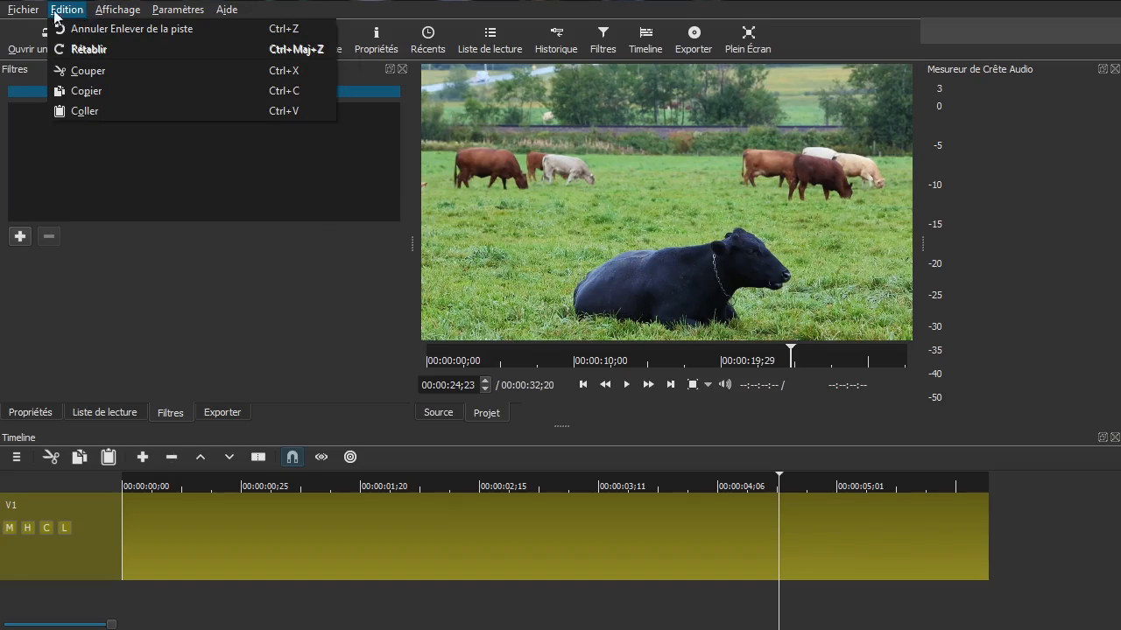
pyautogui.moveTo(31, 13)
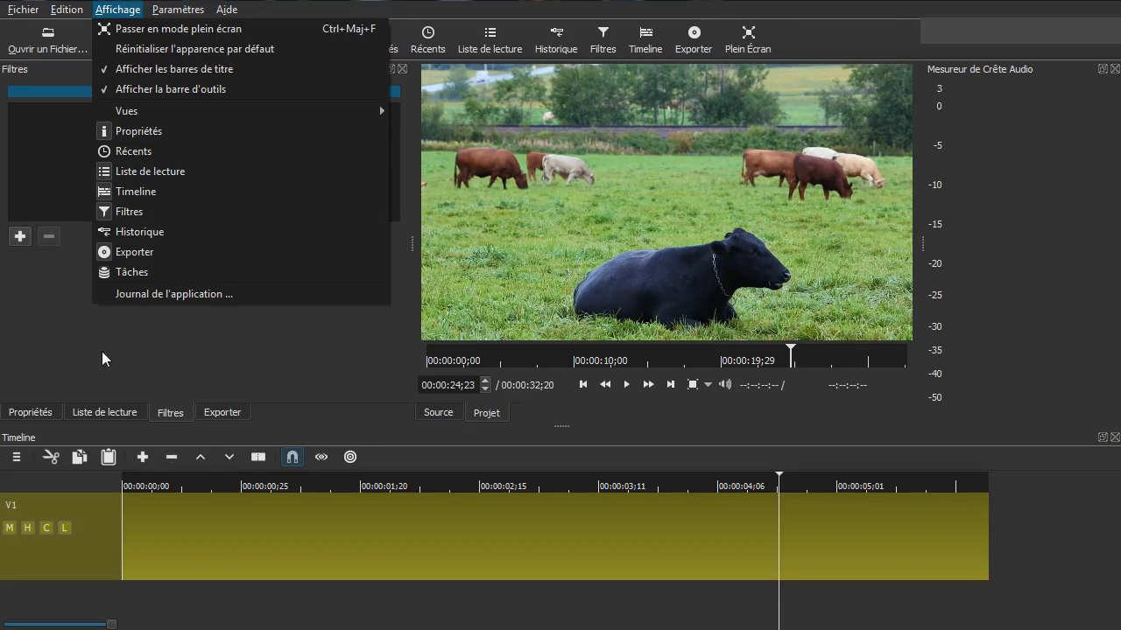
pyautogui.click(63, 339)
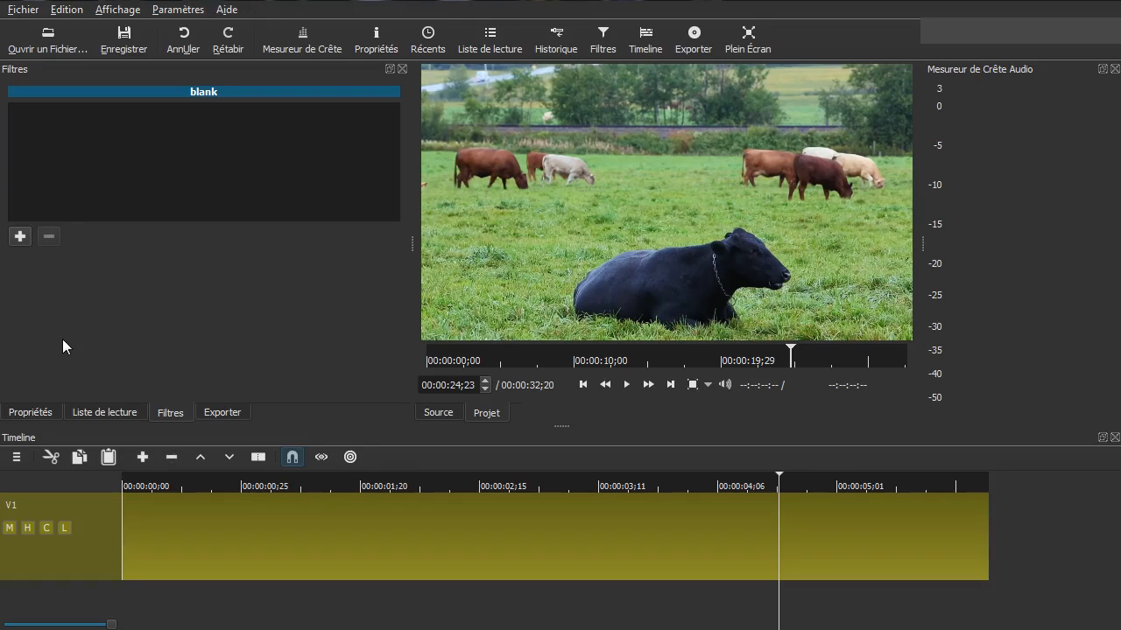
# - Move the playhead to 00:00:03;00 on the emptied timeline
pyautogui.click(178, 288)
pyautogui.click(180, 290)
pyautogui.click(203, 610)
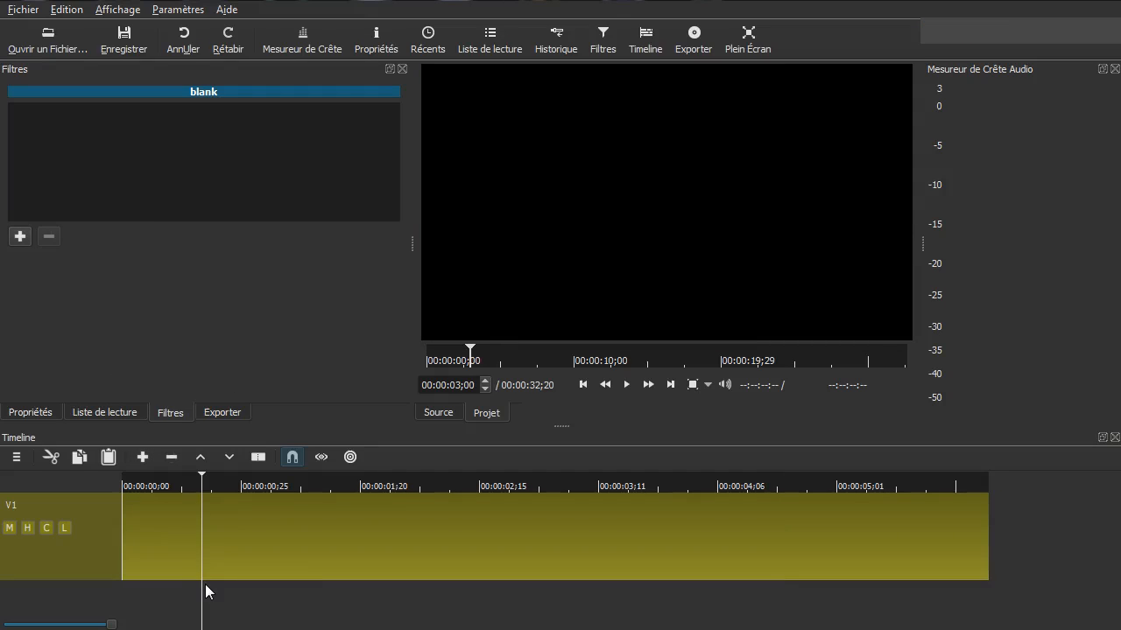